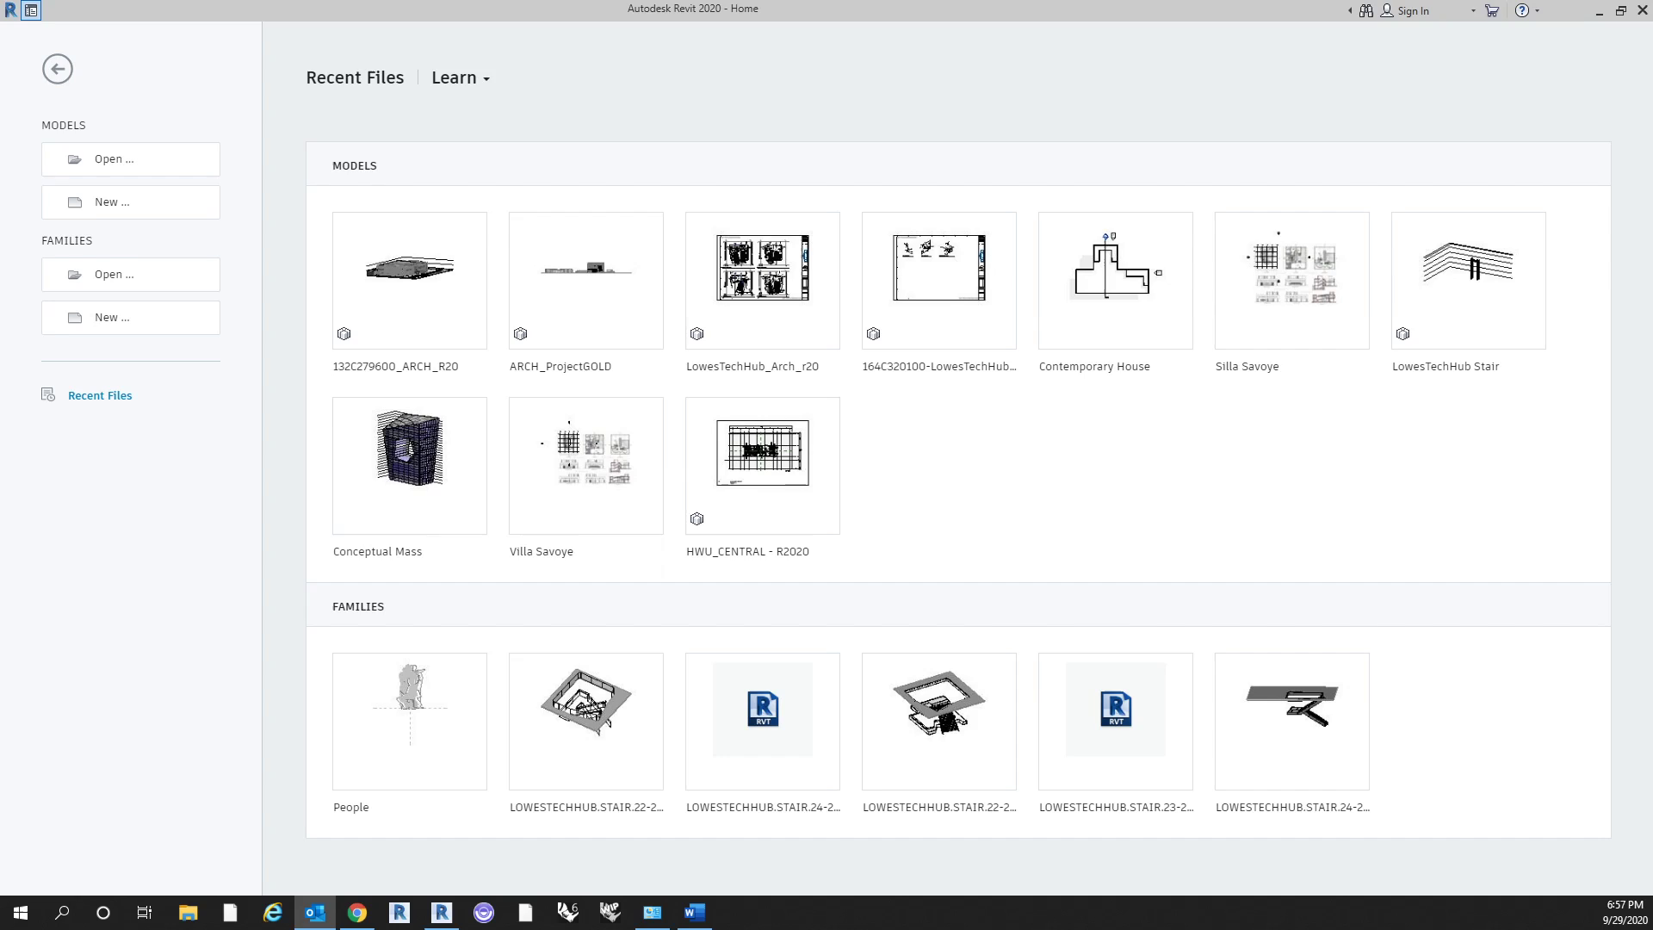
Create a new project from the Computational Practice Revit Template.
click(198, 210)
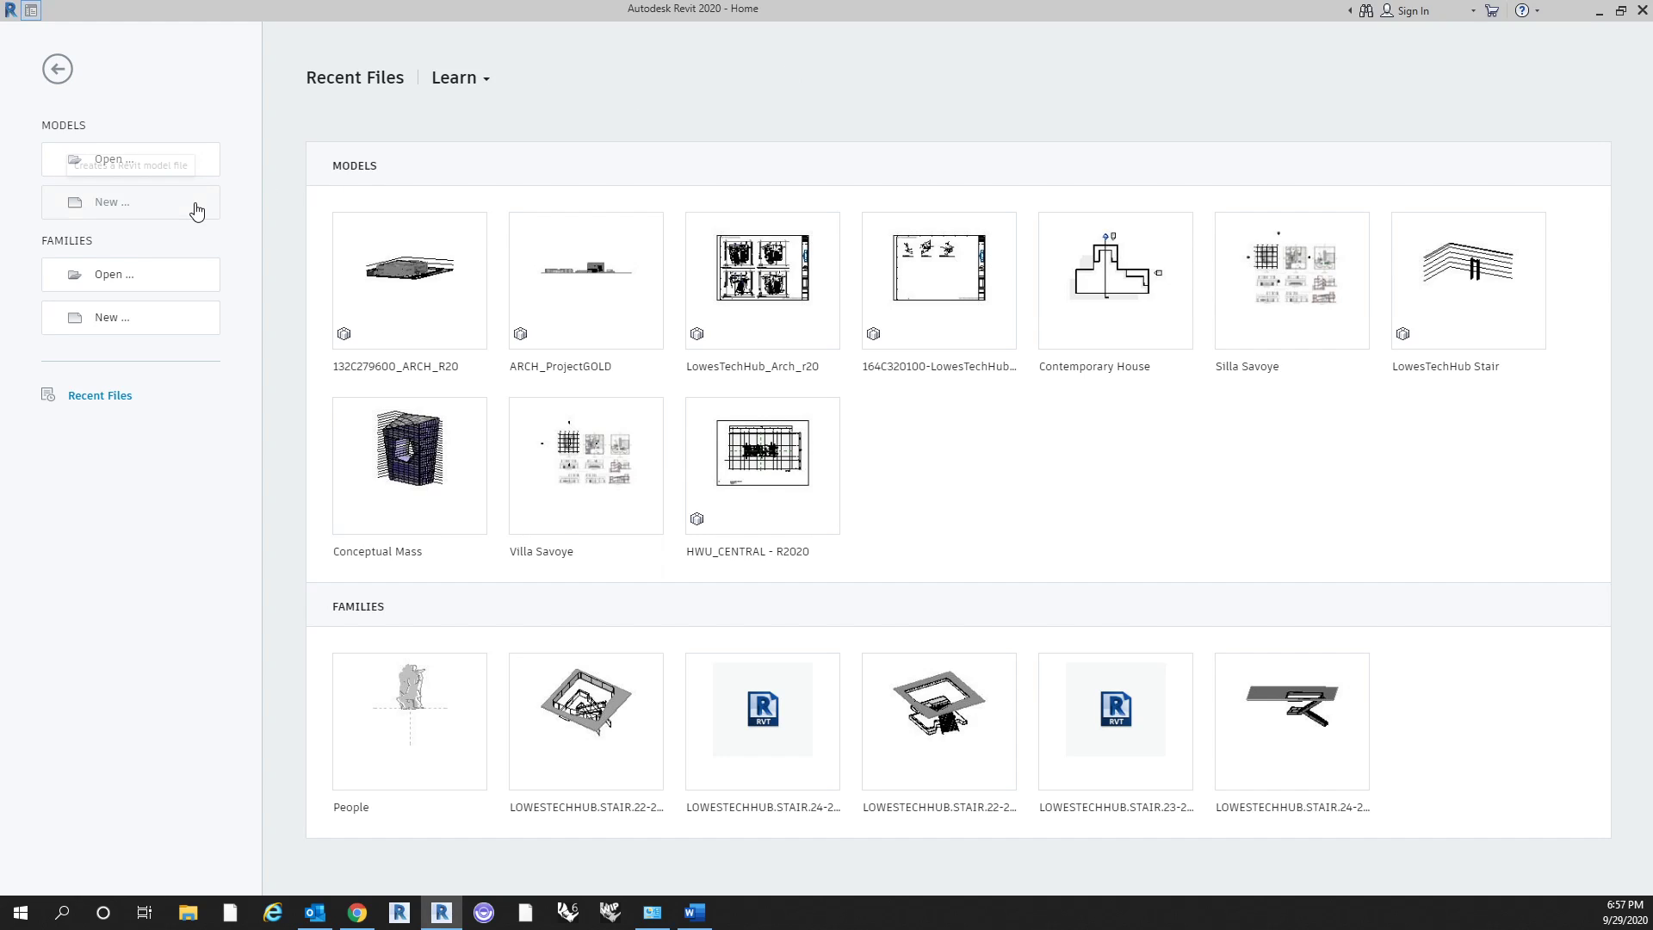
click(757, 402)
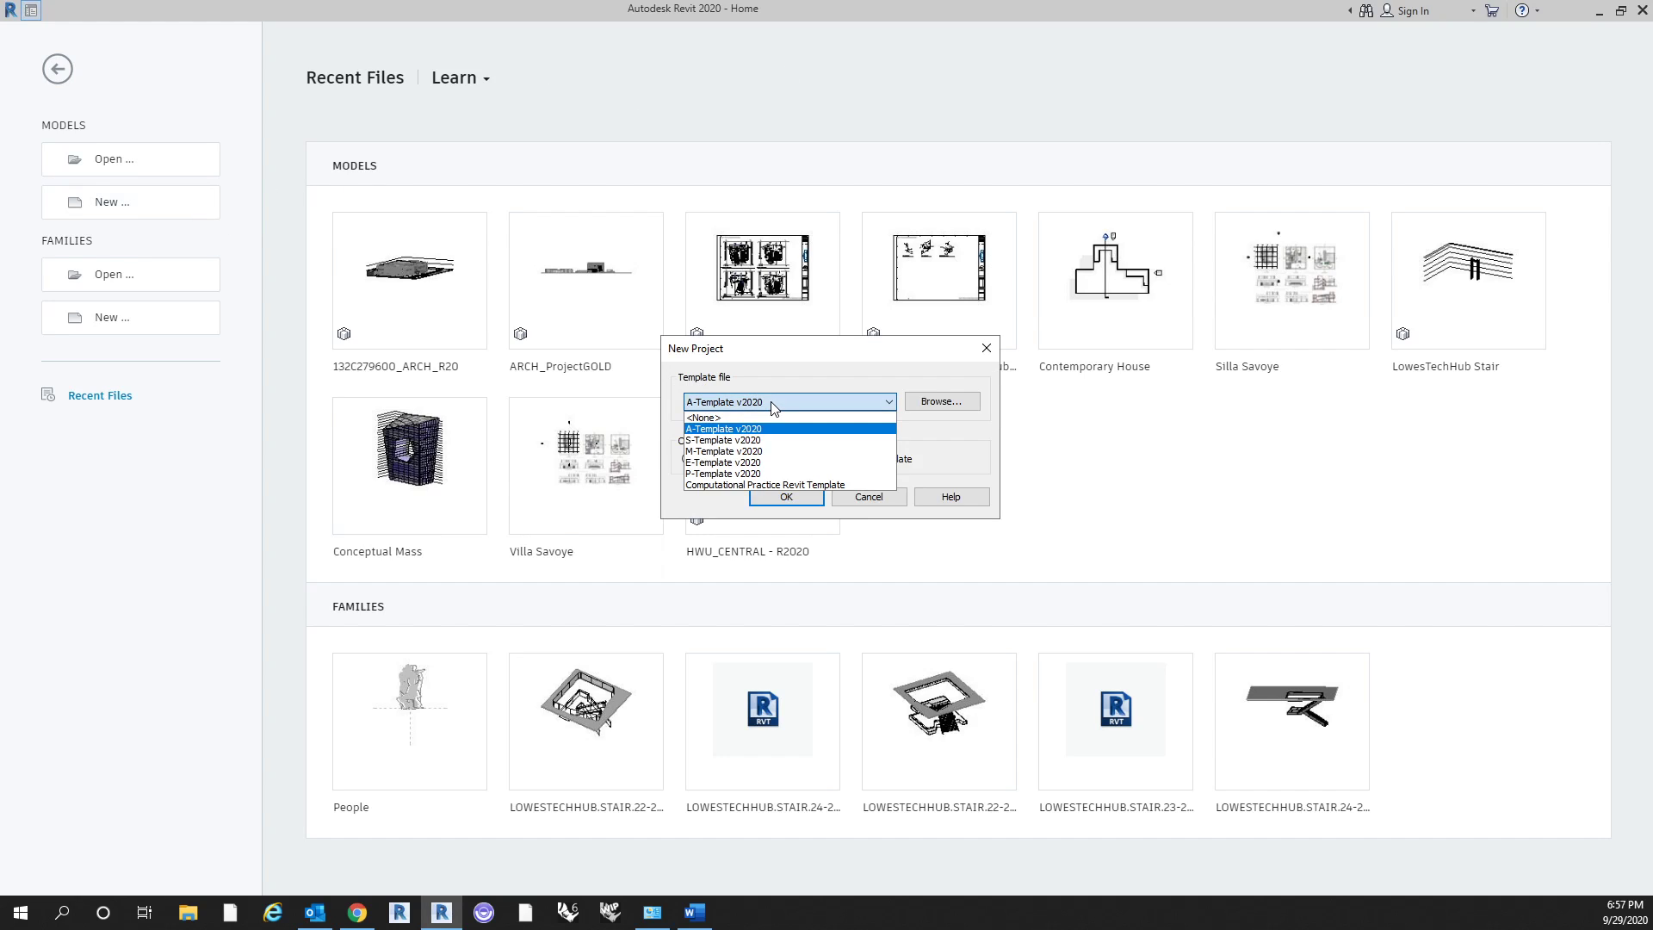
click(759, 486)
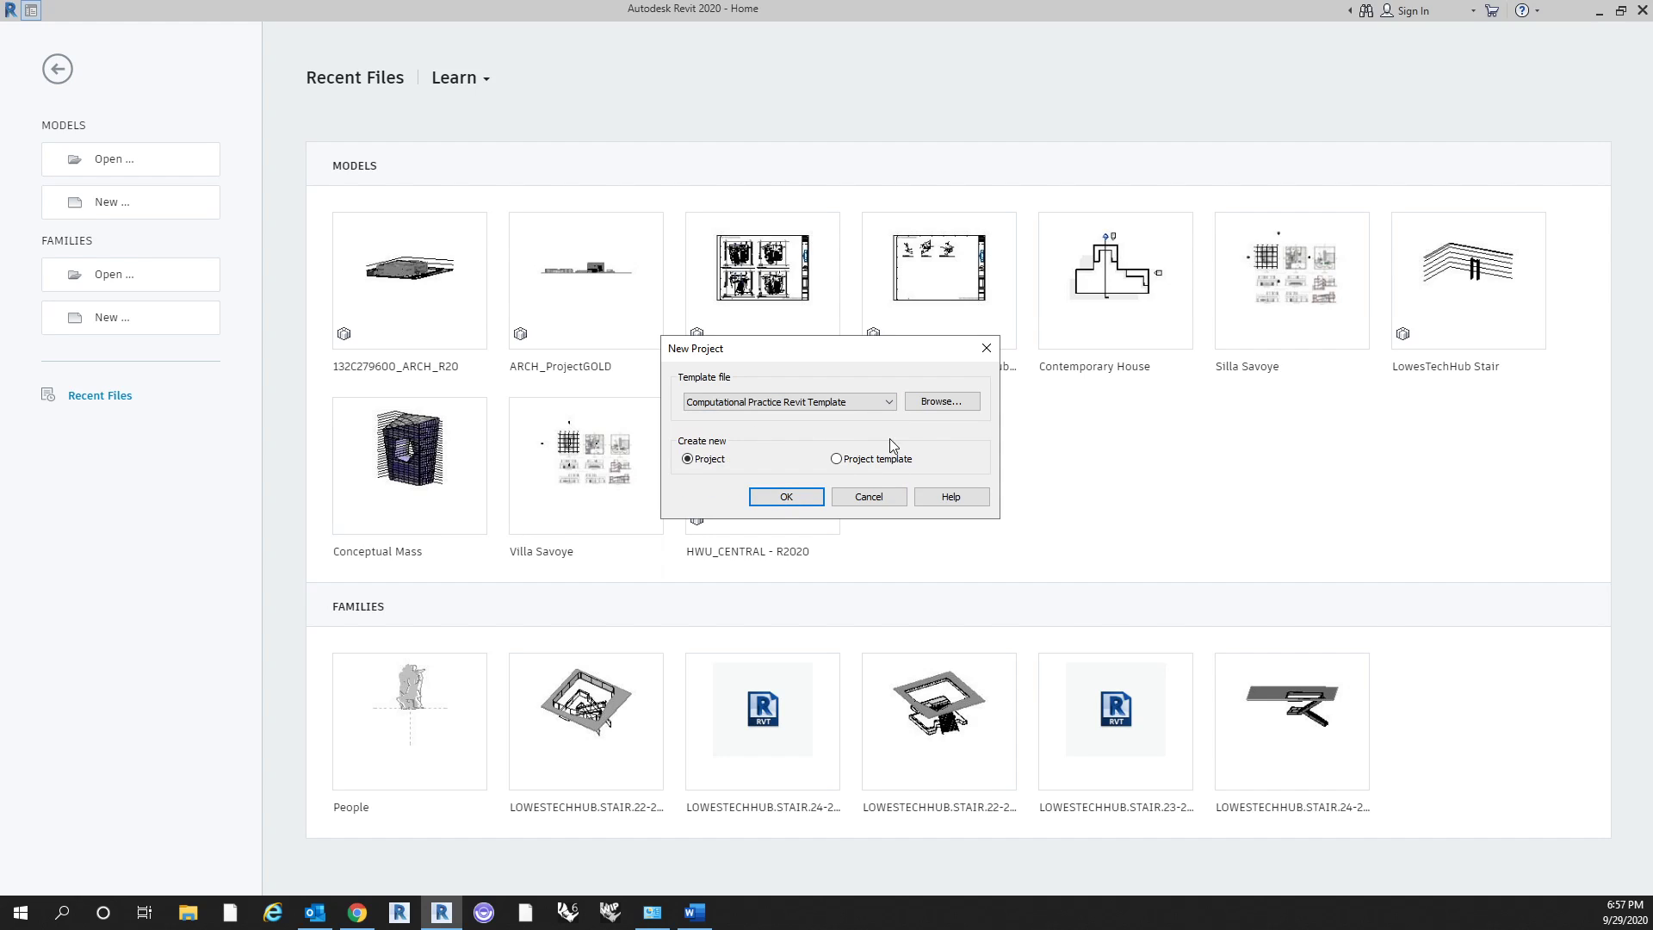
click(786, 498)
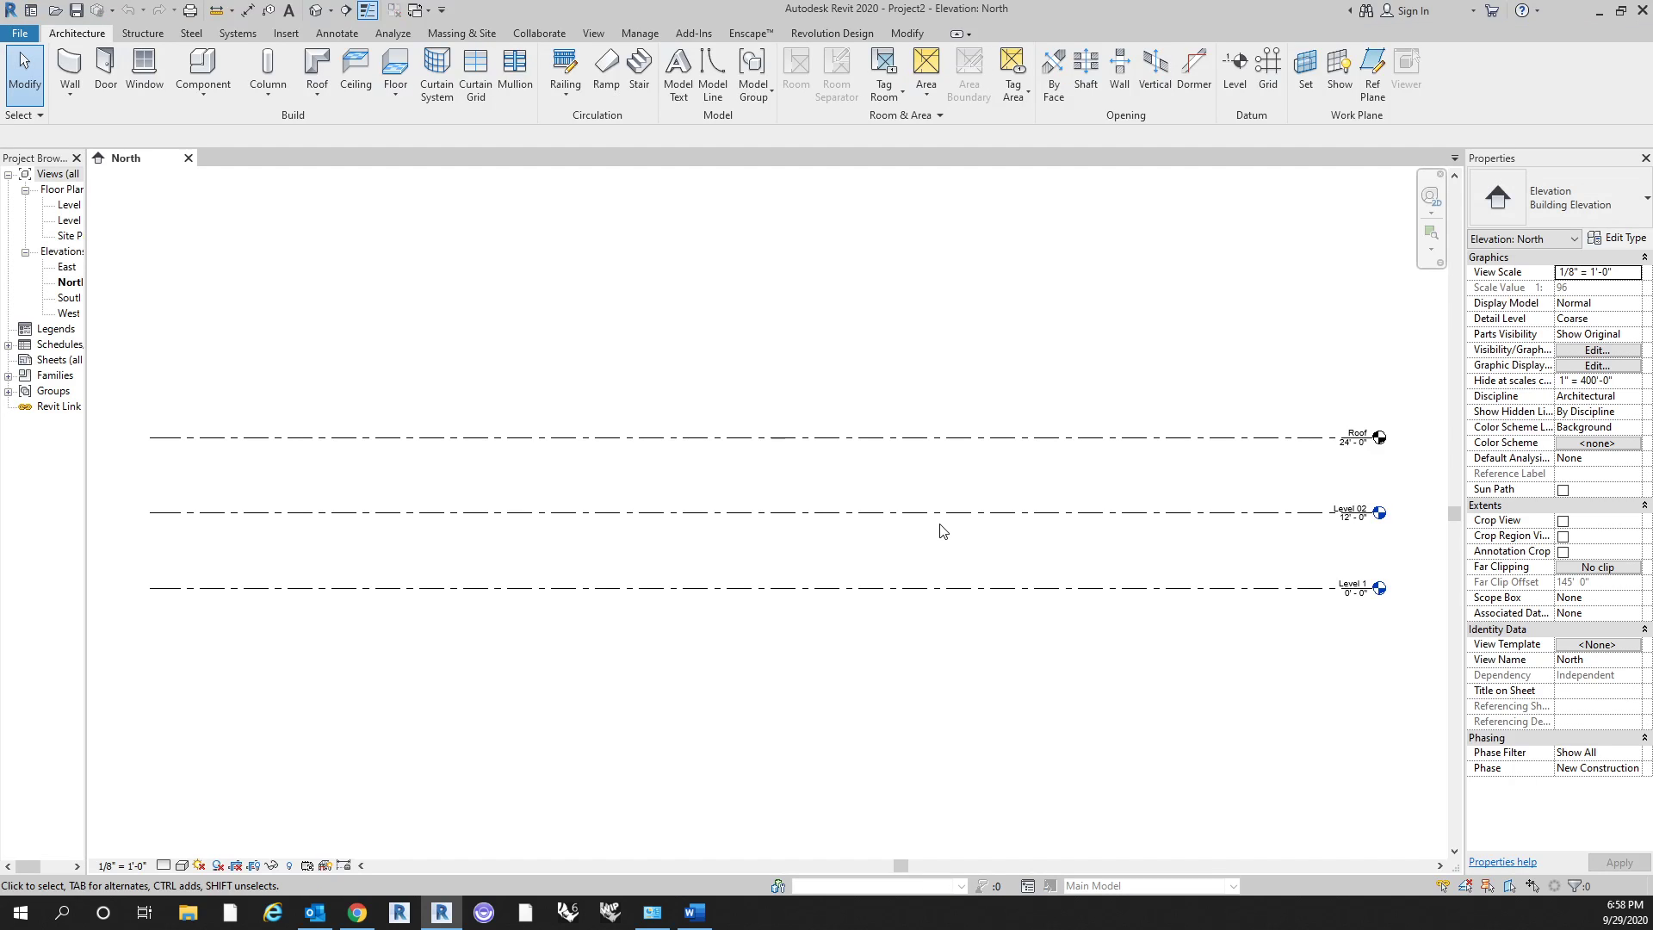
Delete the Roof level in the North elevation.
click(945, 520)
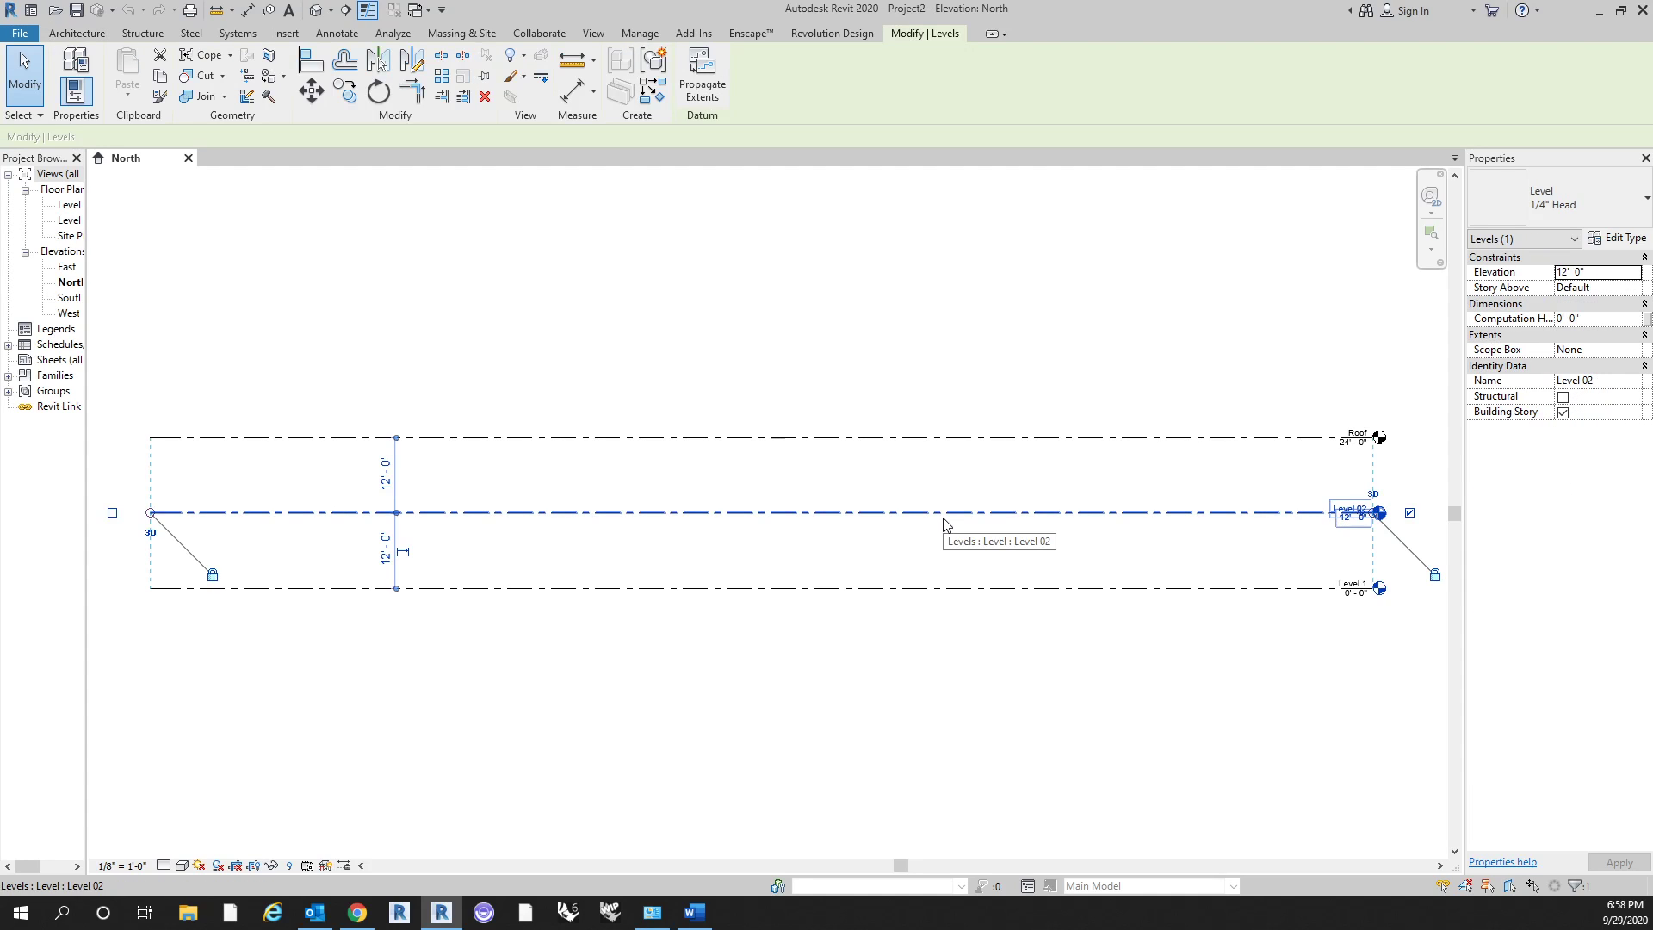
click(1133, 439)
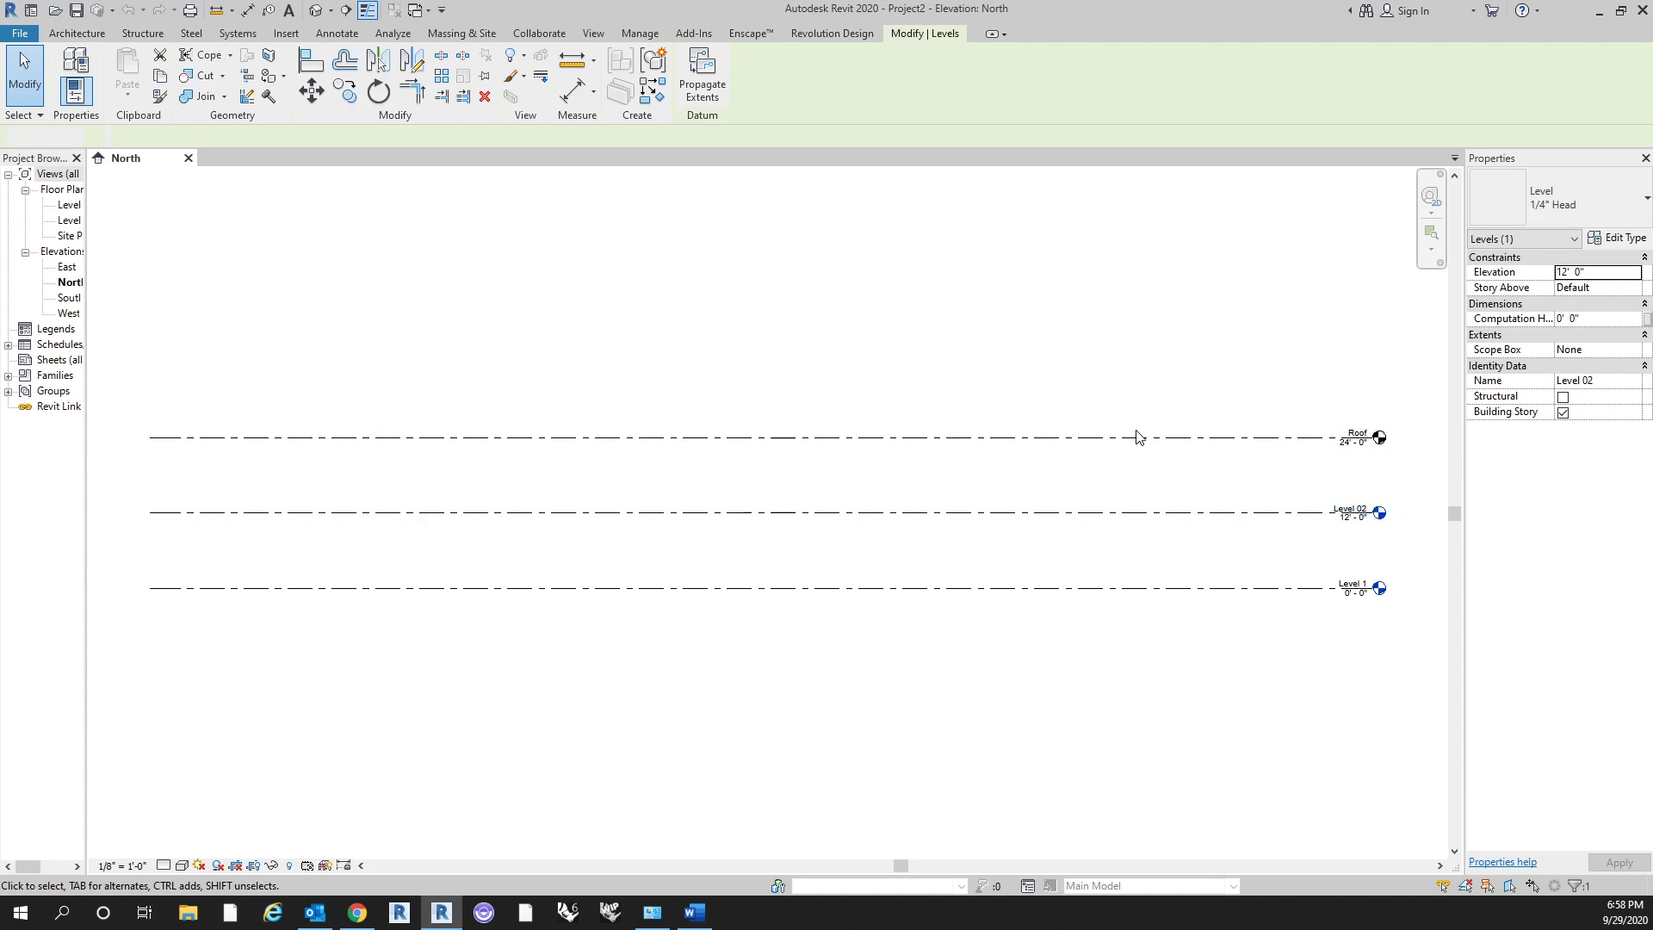
key(Delete)
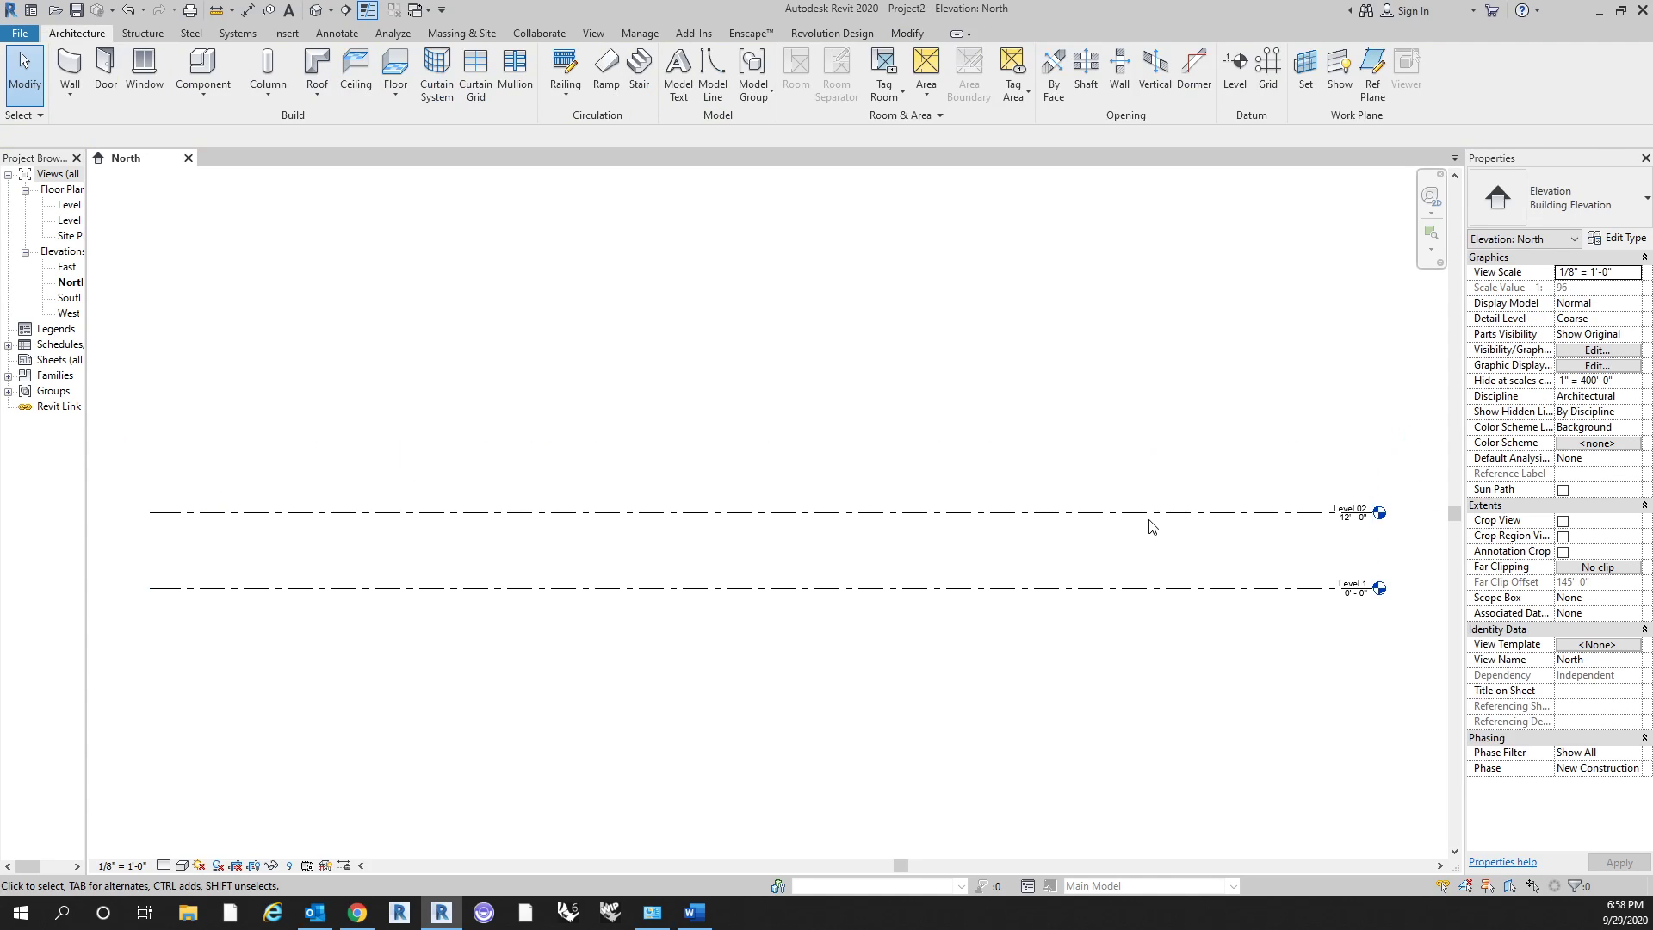
Raise Level 02 to an elevation of about 39'-6" in the North elevation.
drag(1151, 527, 1146, 340)
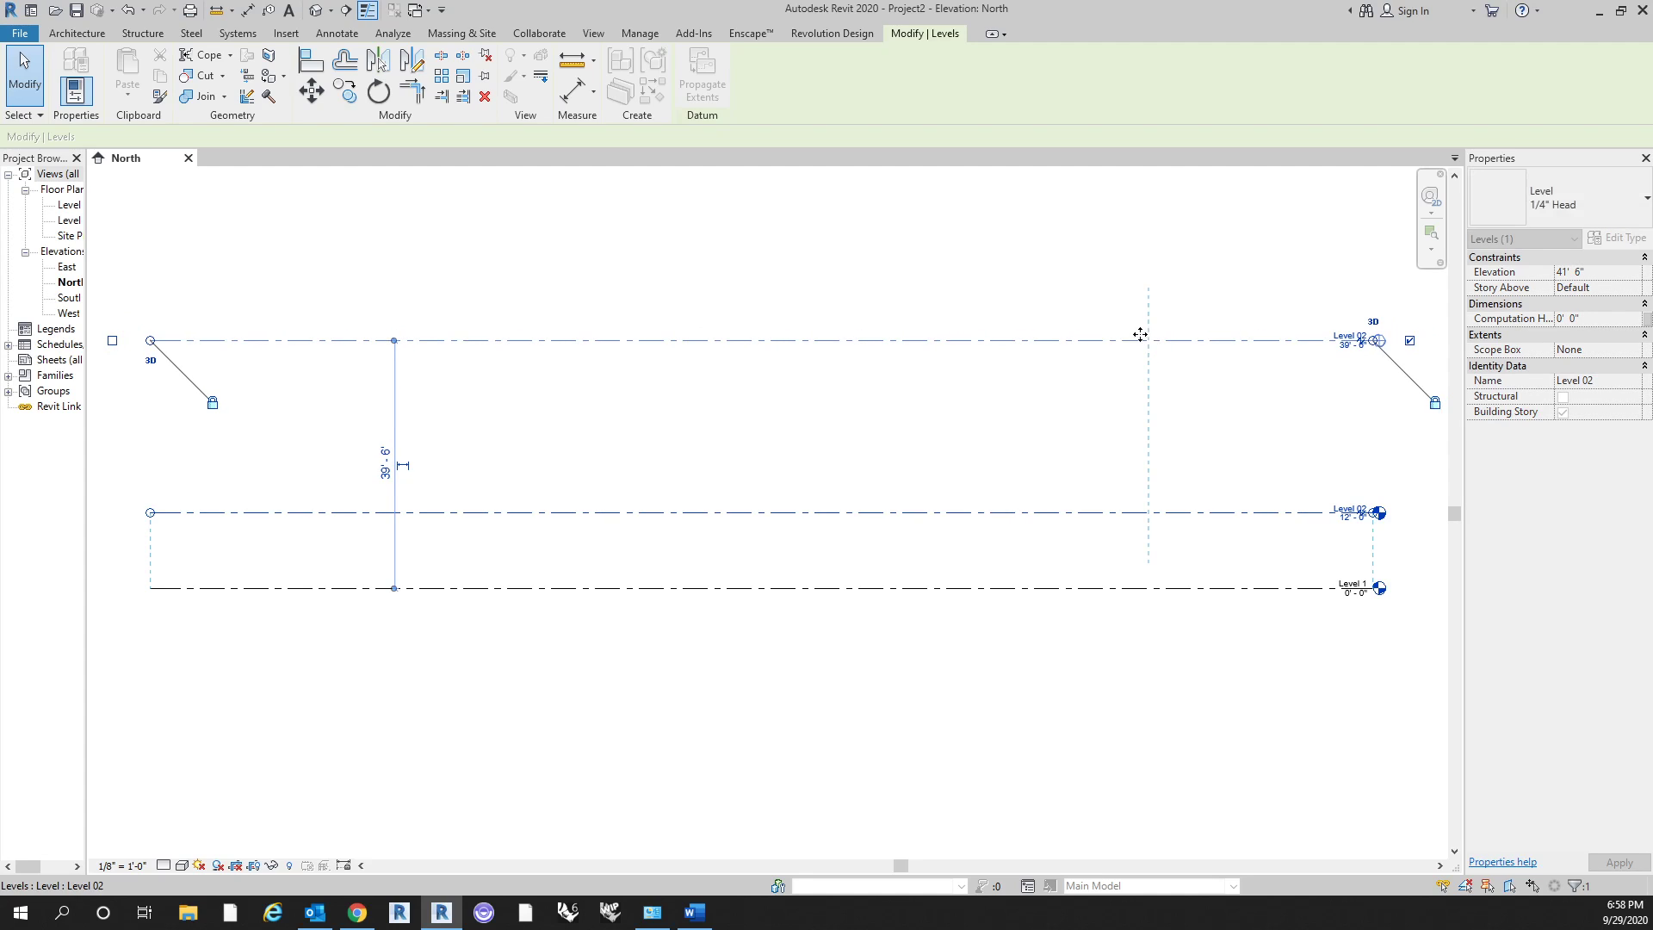
click(1085, 353)
middle_drag(1002, 479, 998, 515)
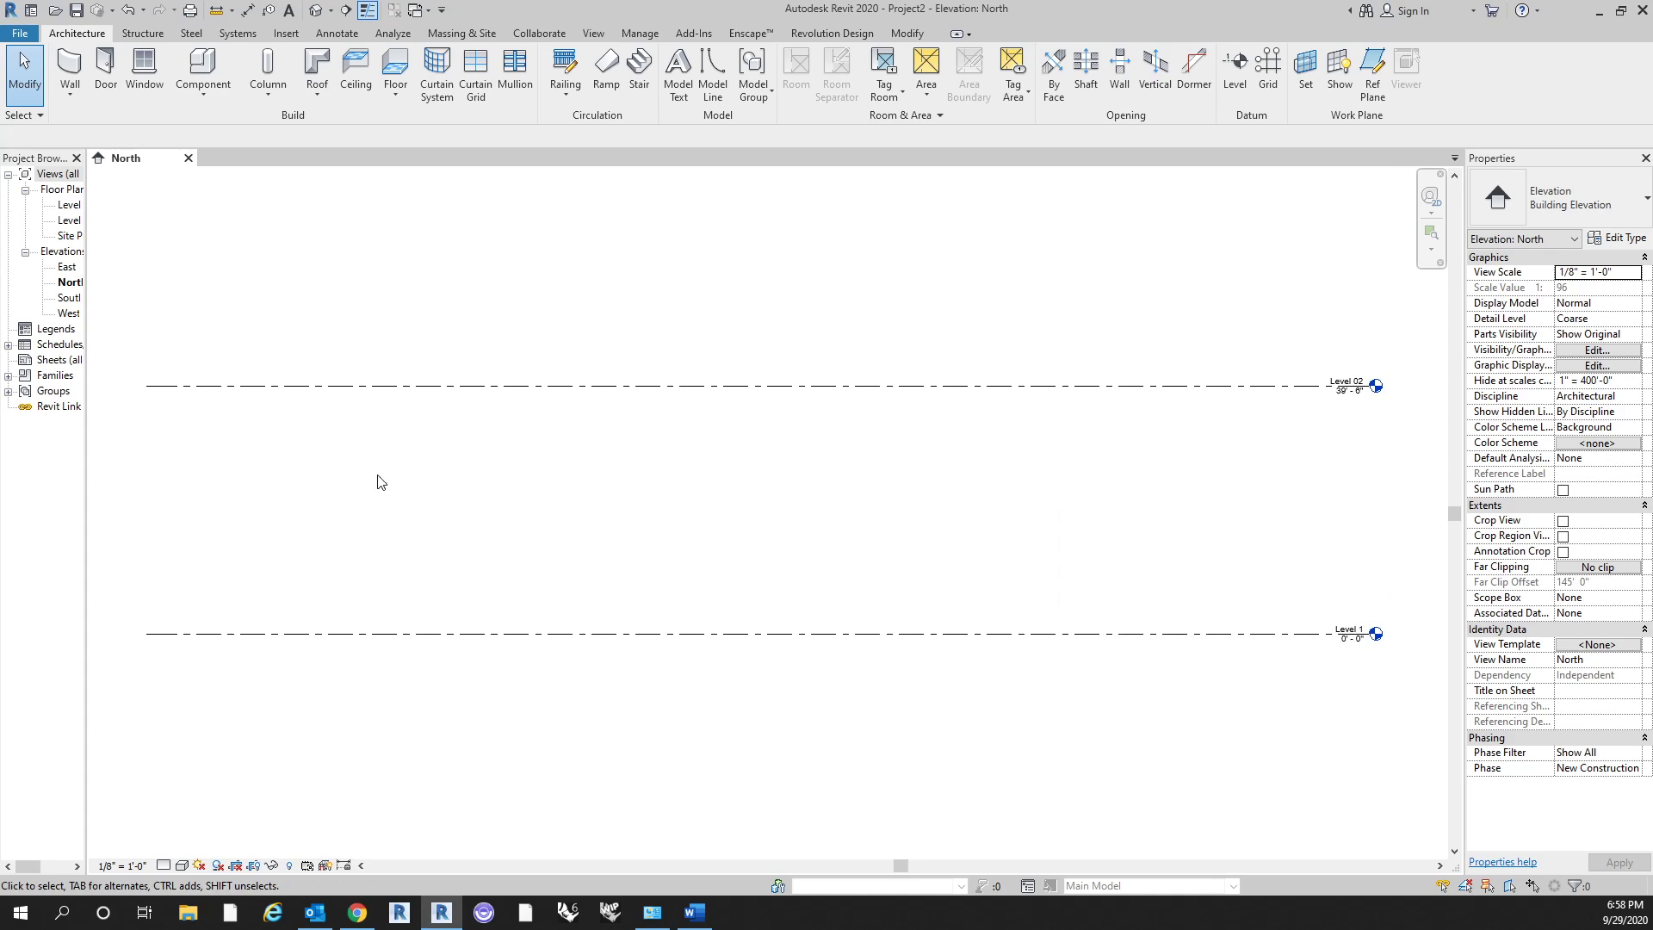
Widen the Project Browser and open the default 3D view, seen from slightly above the front.
drag(87, 311, 238, 310)
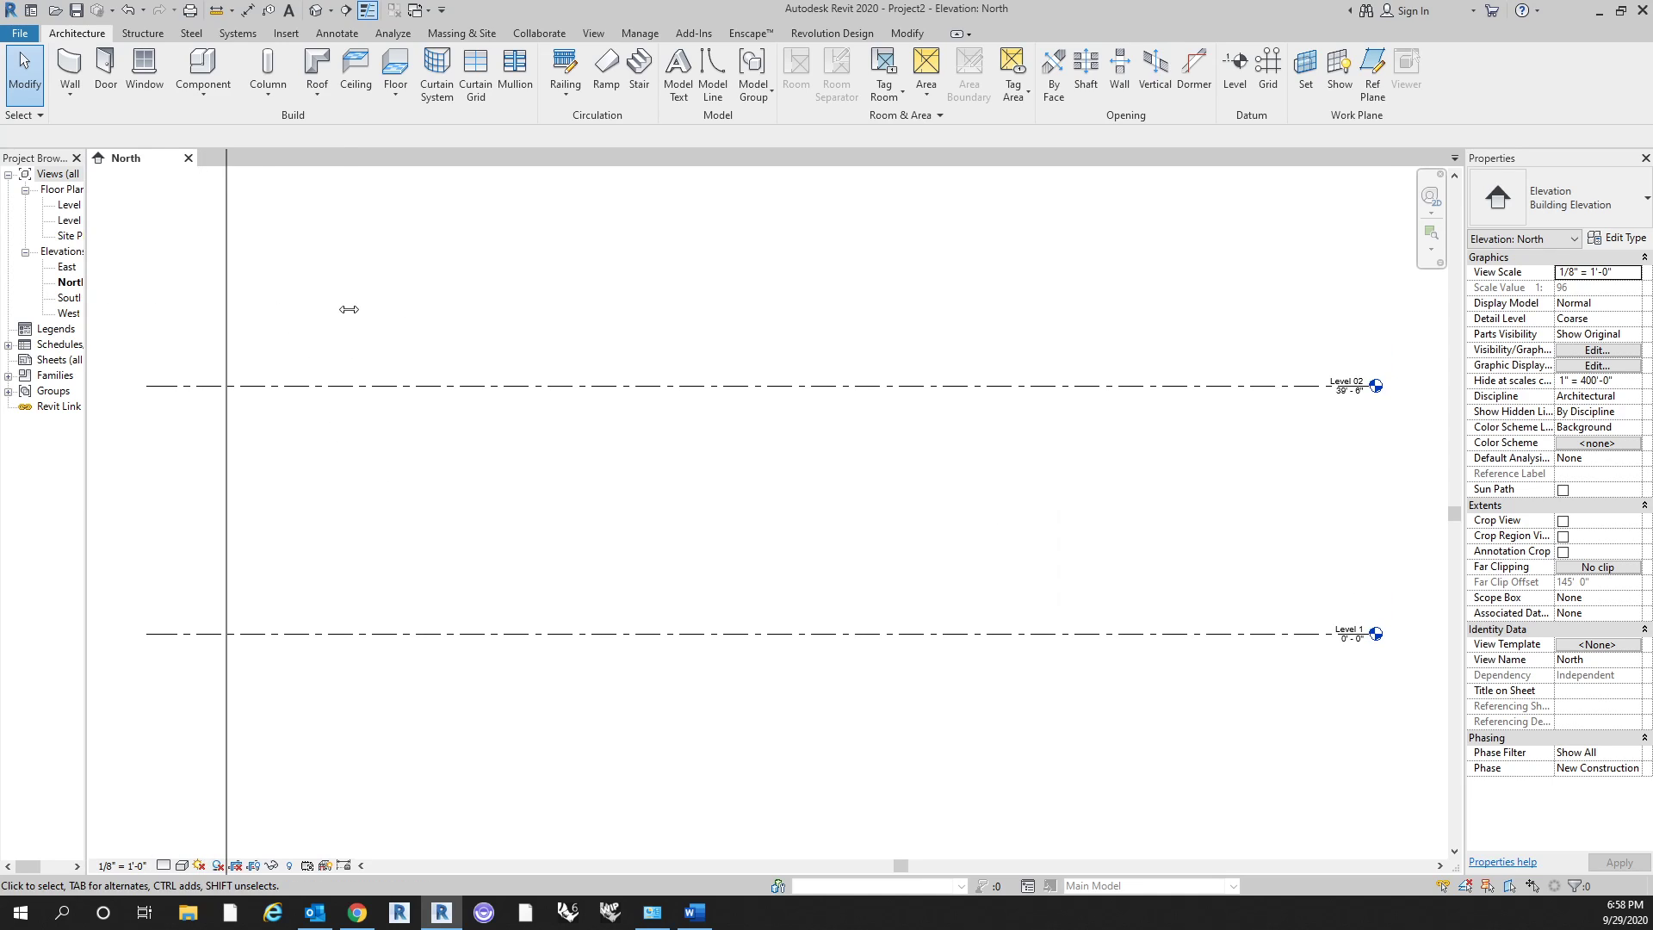
scroll(631, 479, down, 2)
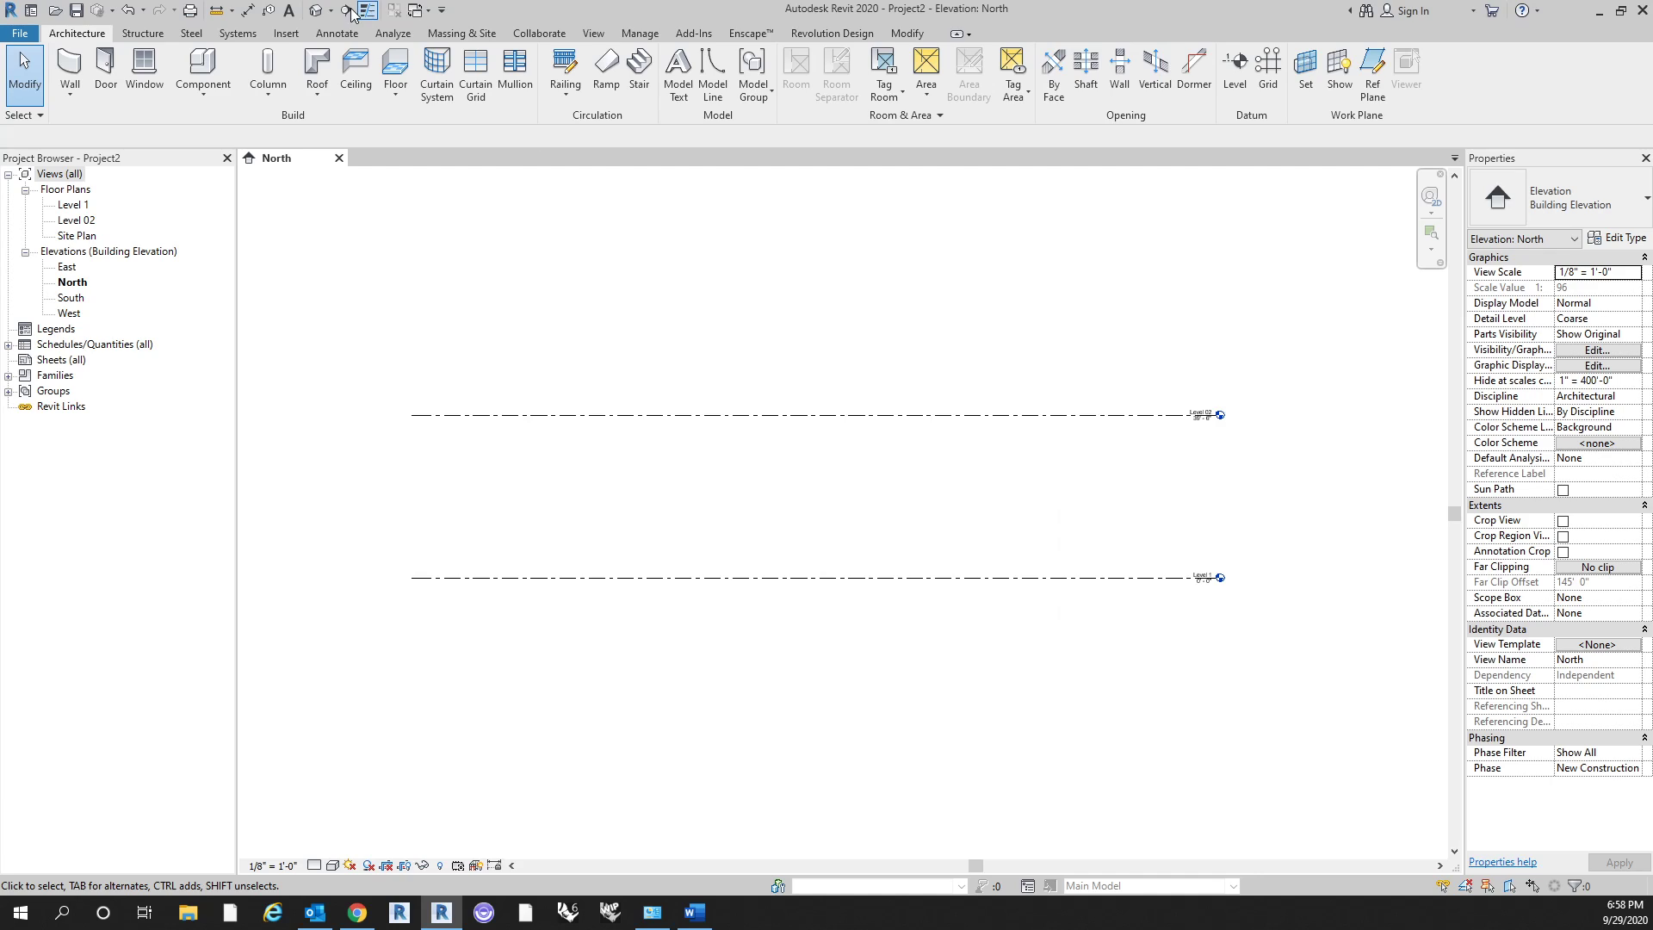
click(316, 11)
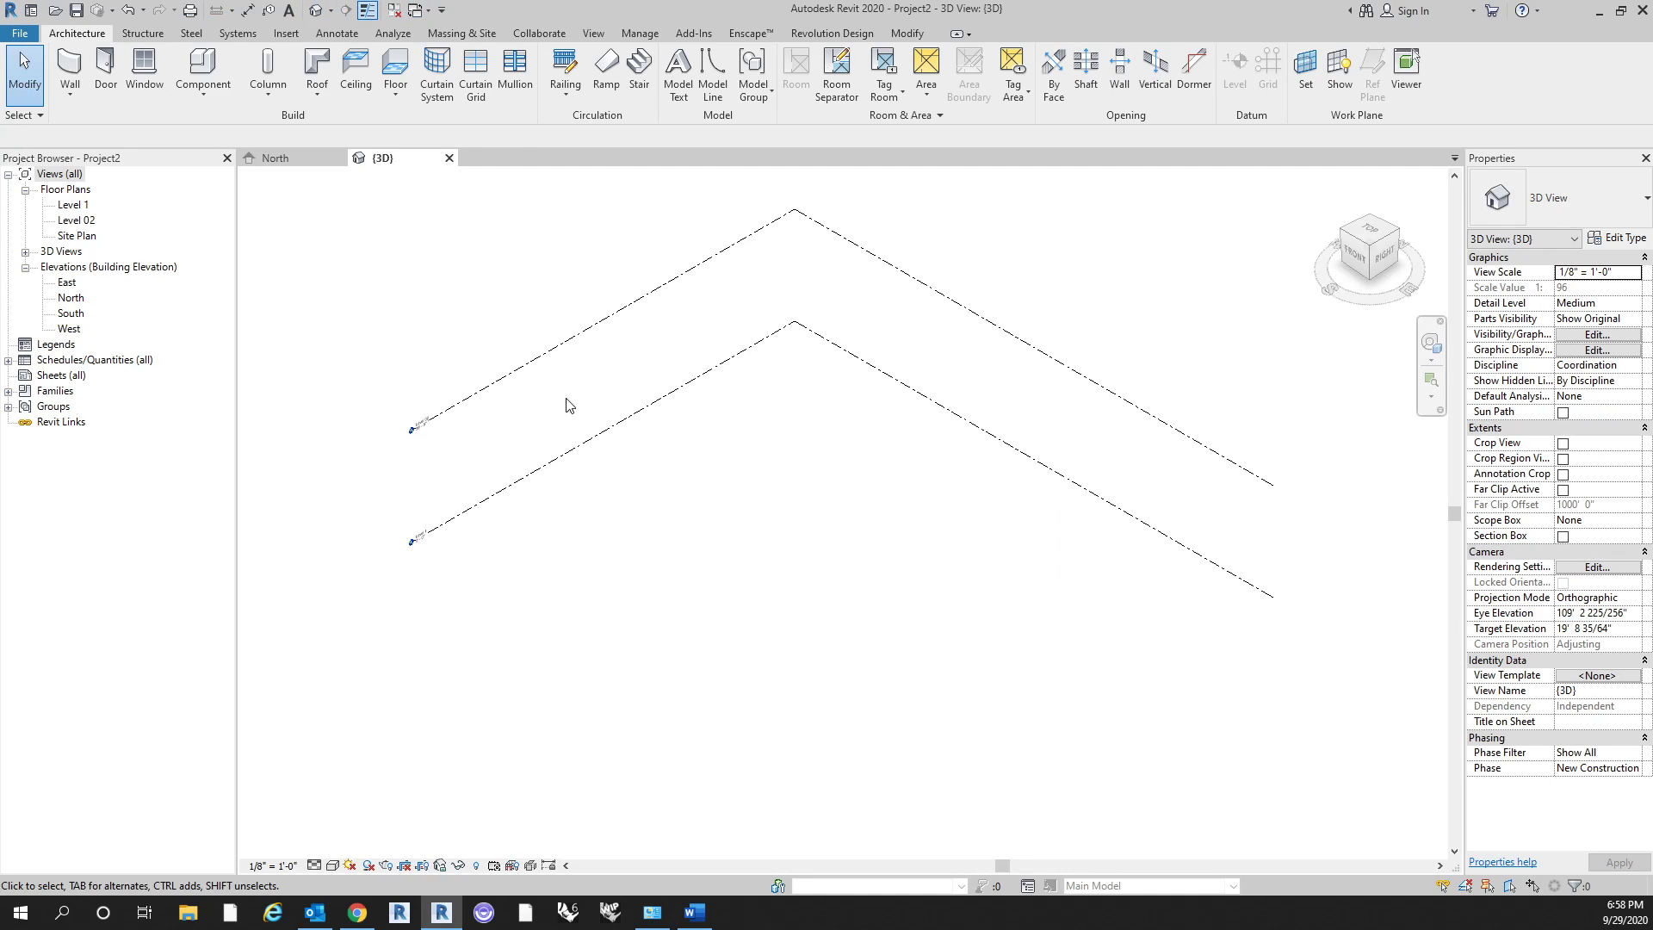
shift+middle_drag(788, 613, 811, 588)
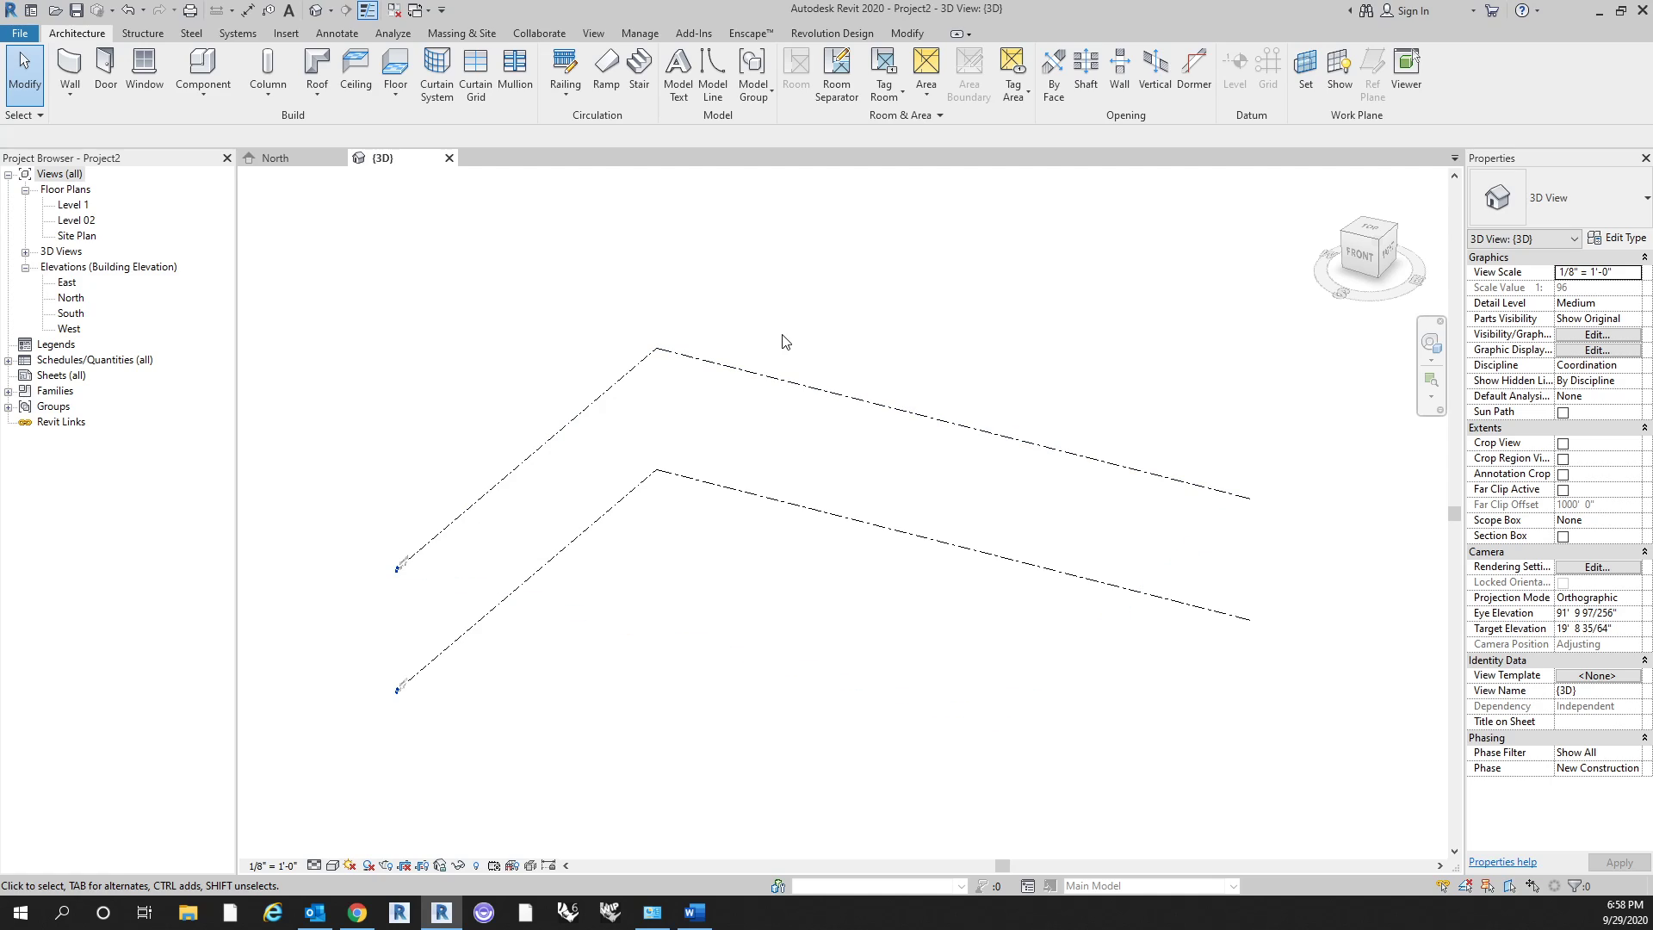
Start an in-place conceptual mass, keeping the name Mass 1.
click(490, 34)
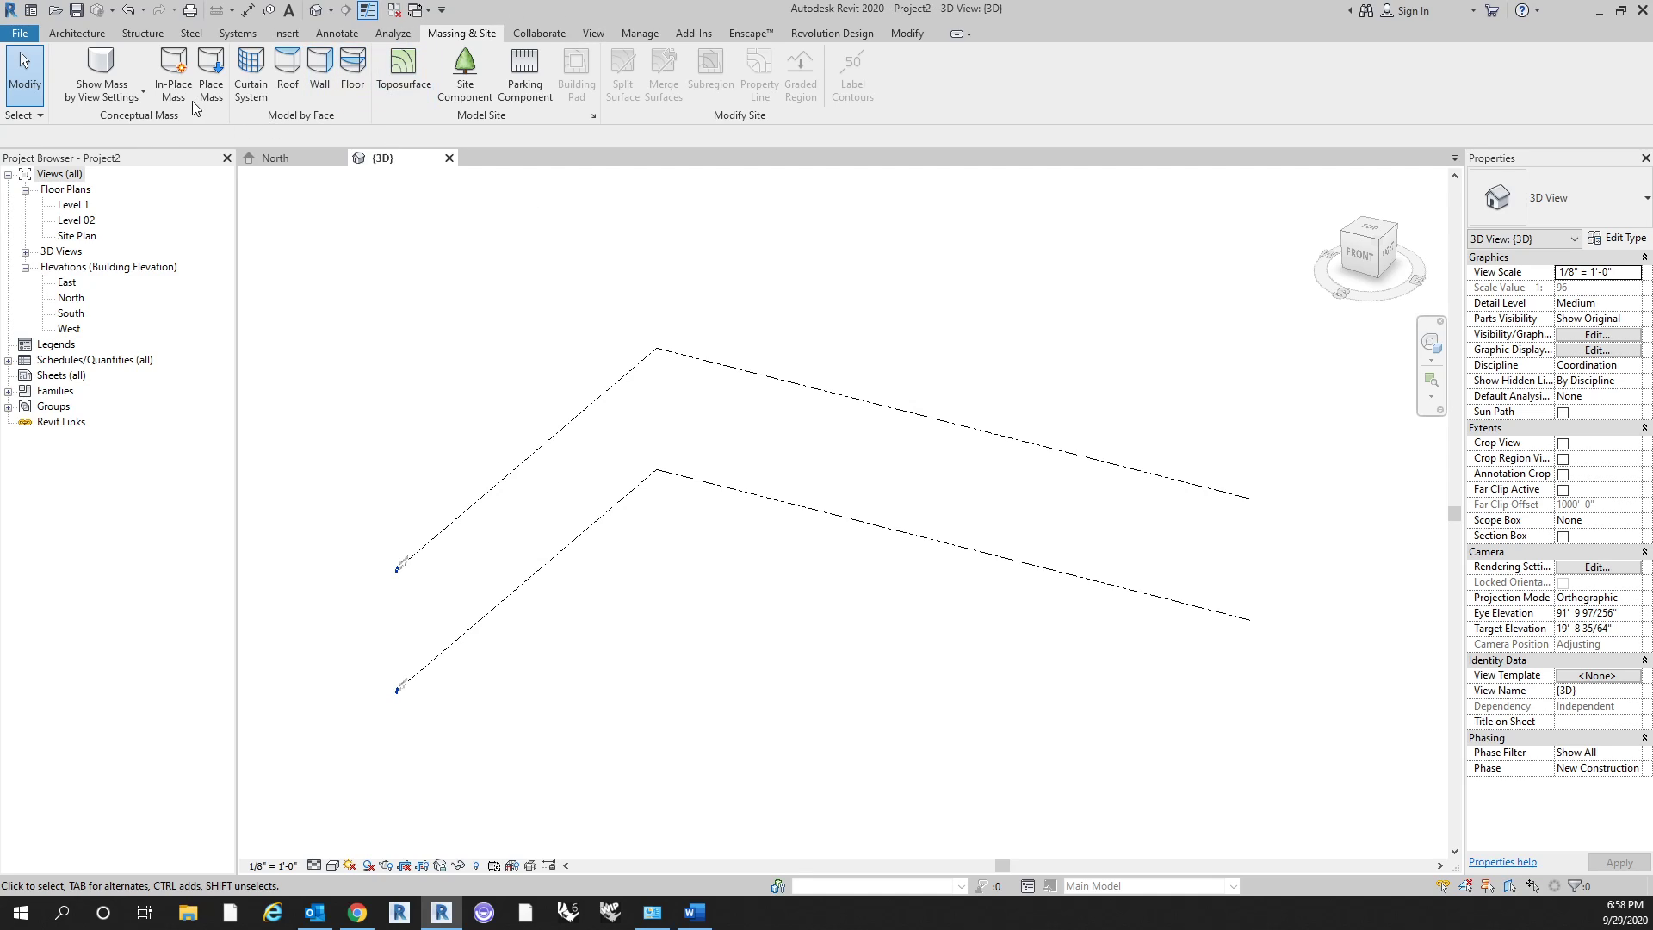
click(175, 83)
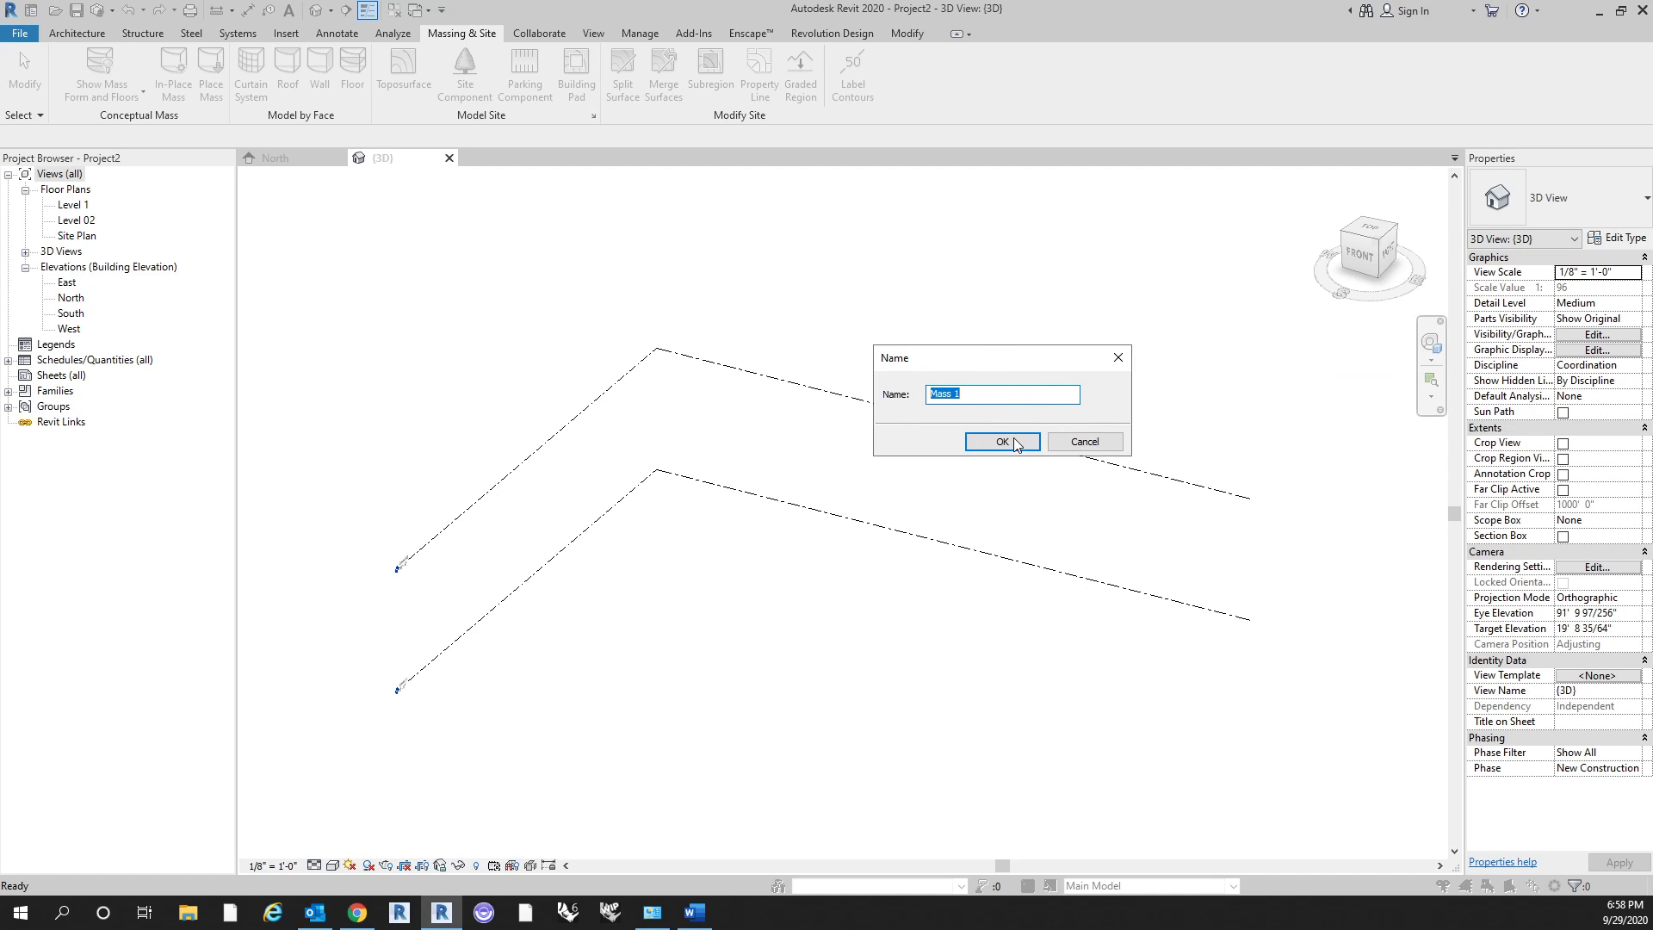
click(1016, 445)
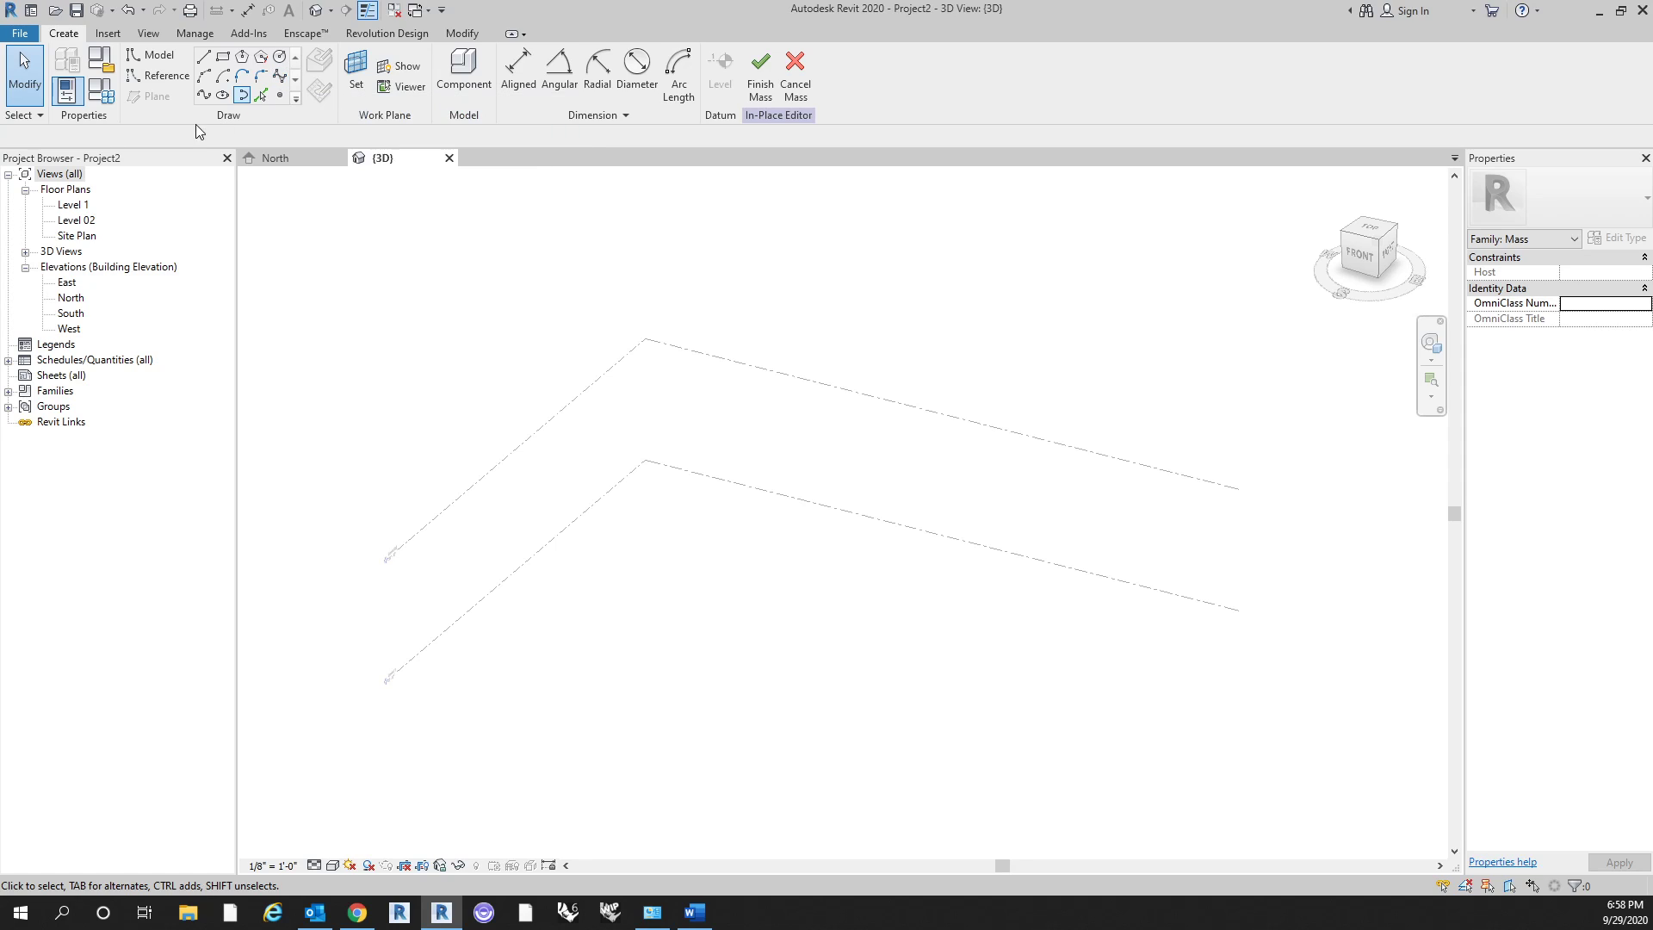
Draw an S-shaped model-line spline about 76' long on Level 1, with two control points between its ends.
click(277, 83)
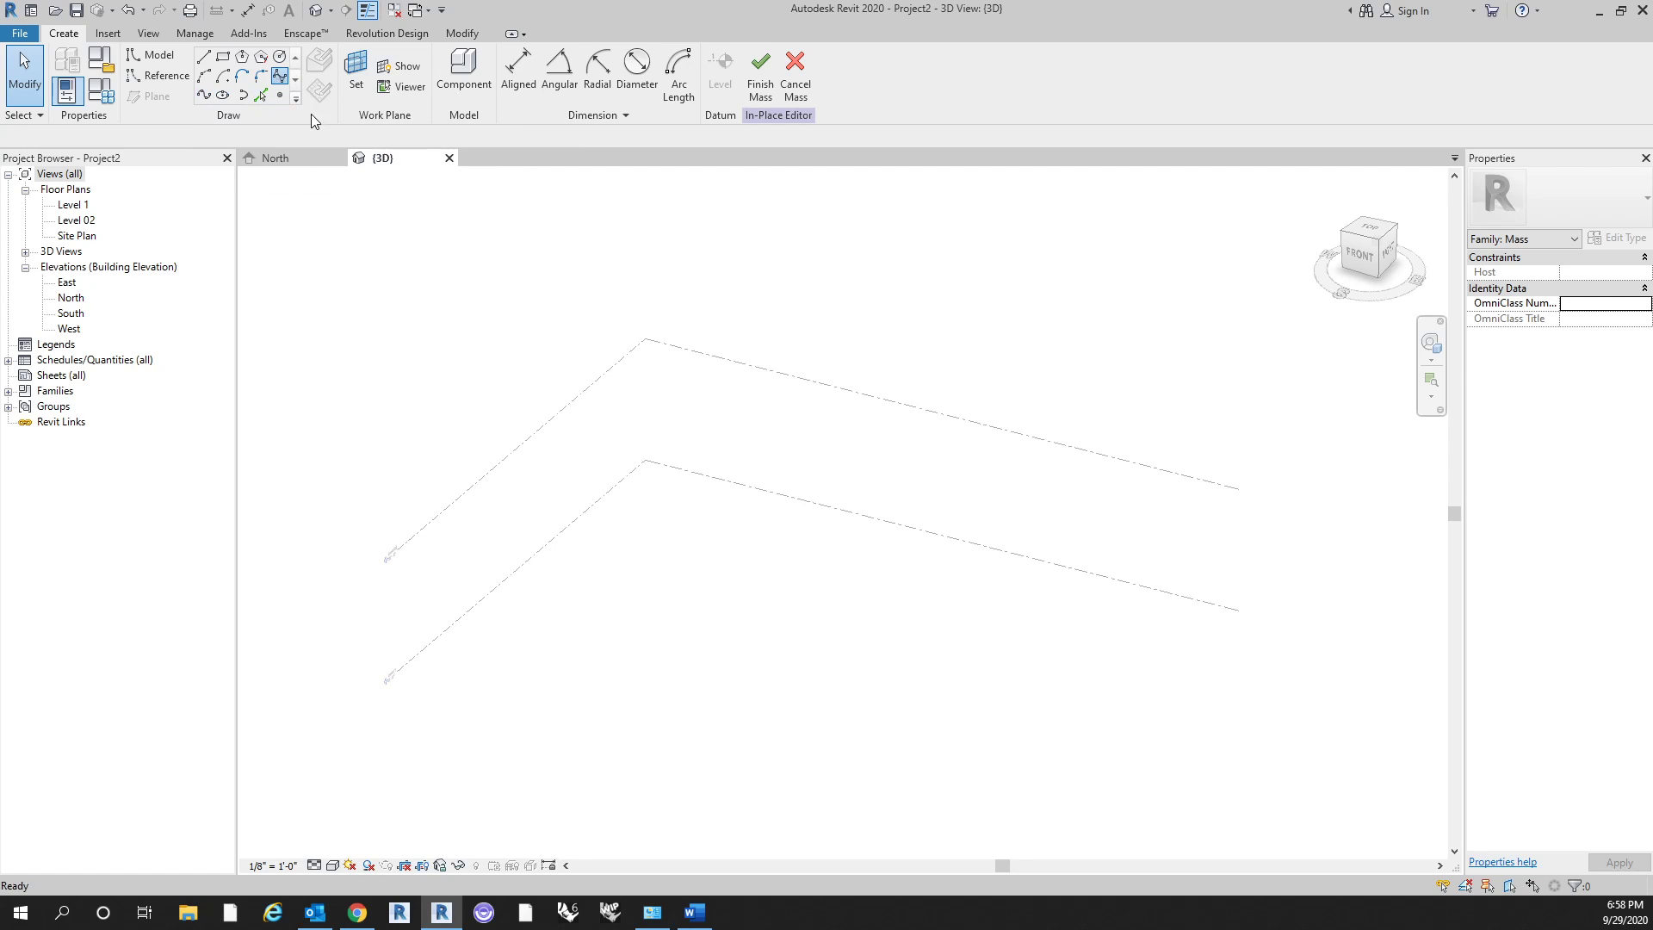
click(611, 642)
click(697, 571)
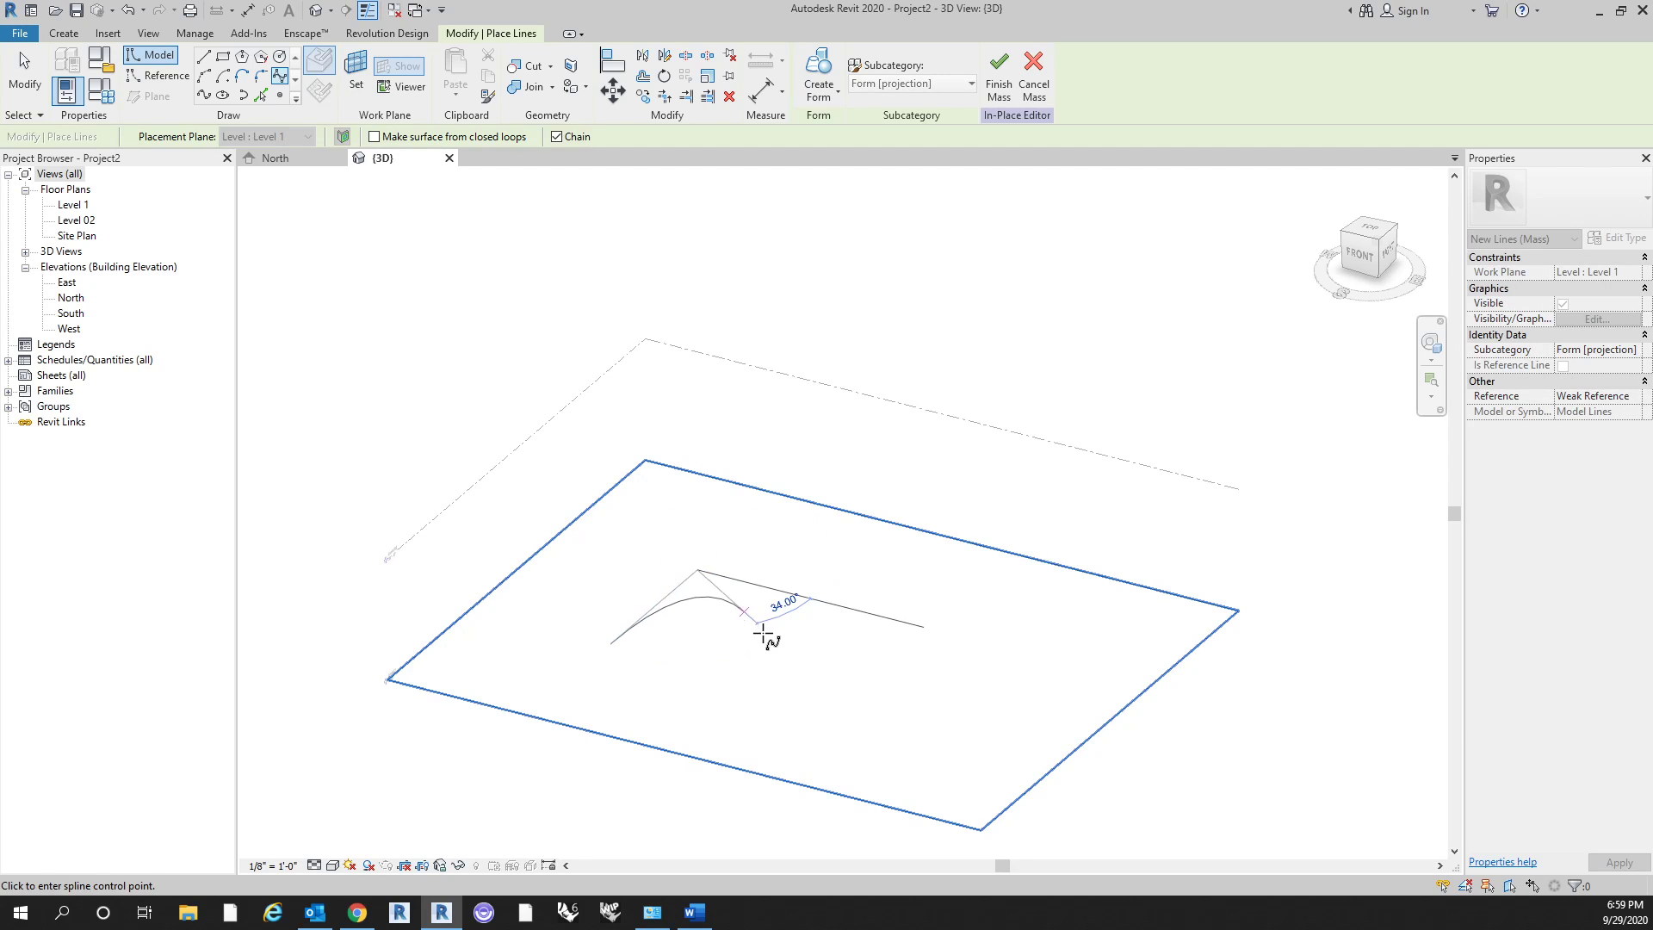
click(766, 642)
click(827, 598)
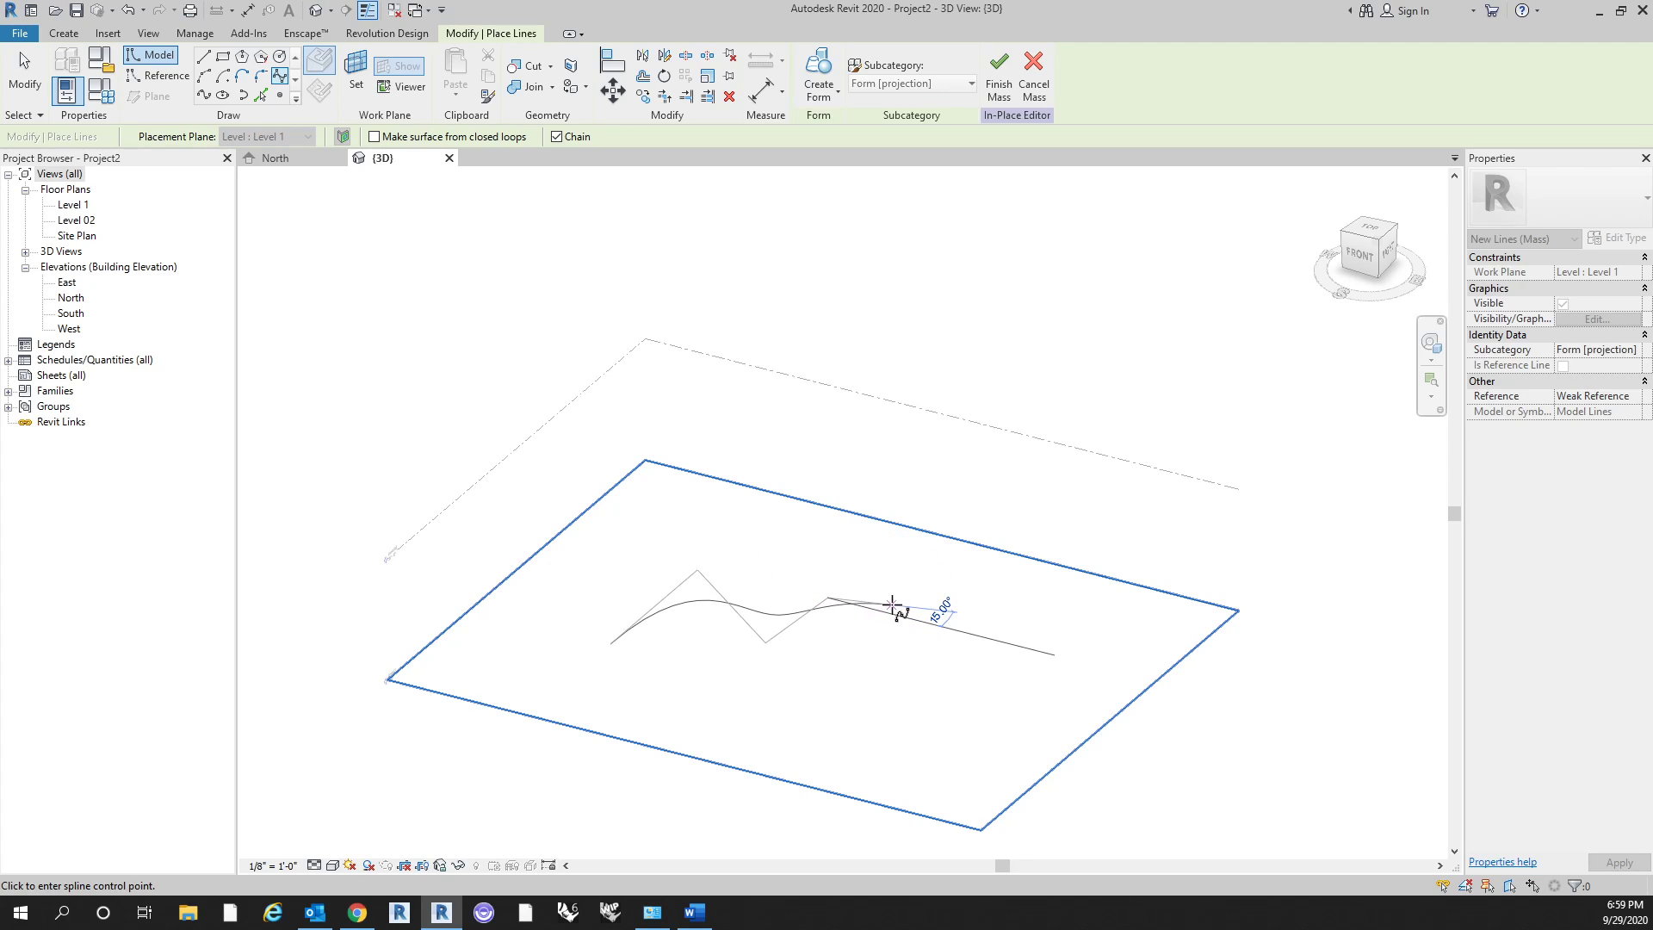
key(Escape)
scroll(747, 648, up, 3)
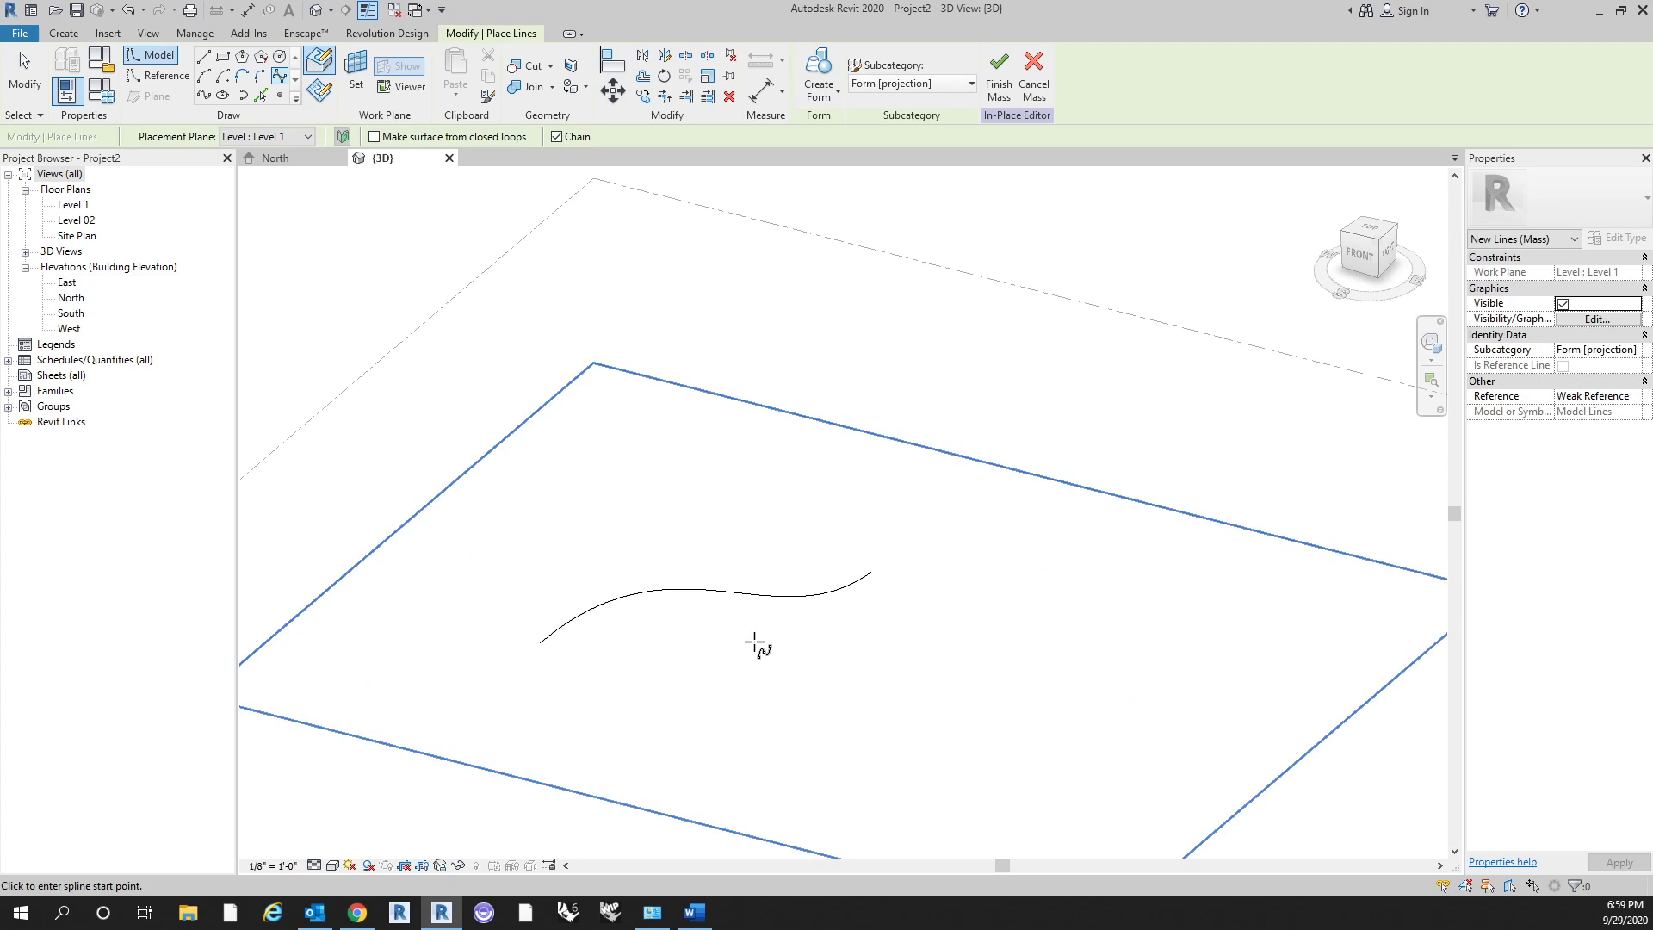
key(Escape)
key(Escape)
Reshape the spline by moving its two middle control points outward, one toward the start and the other farther from the curve.
click(810, 596)
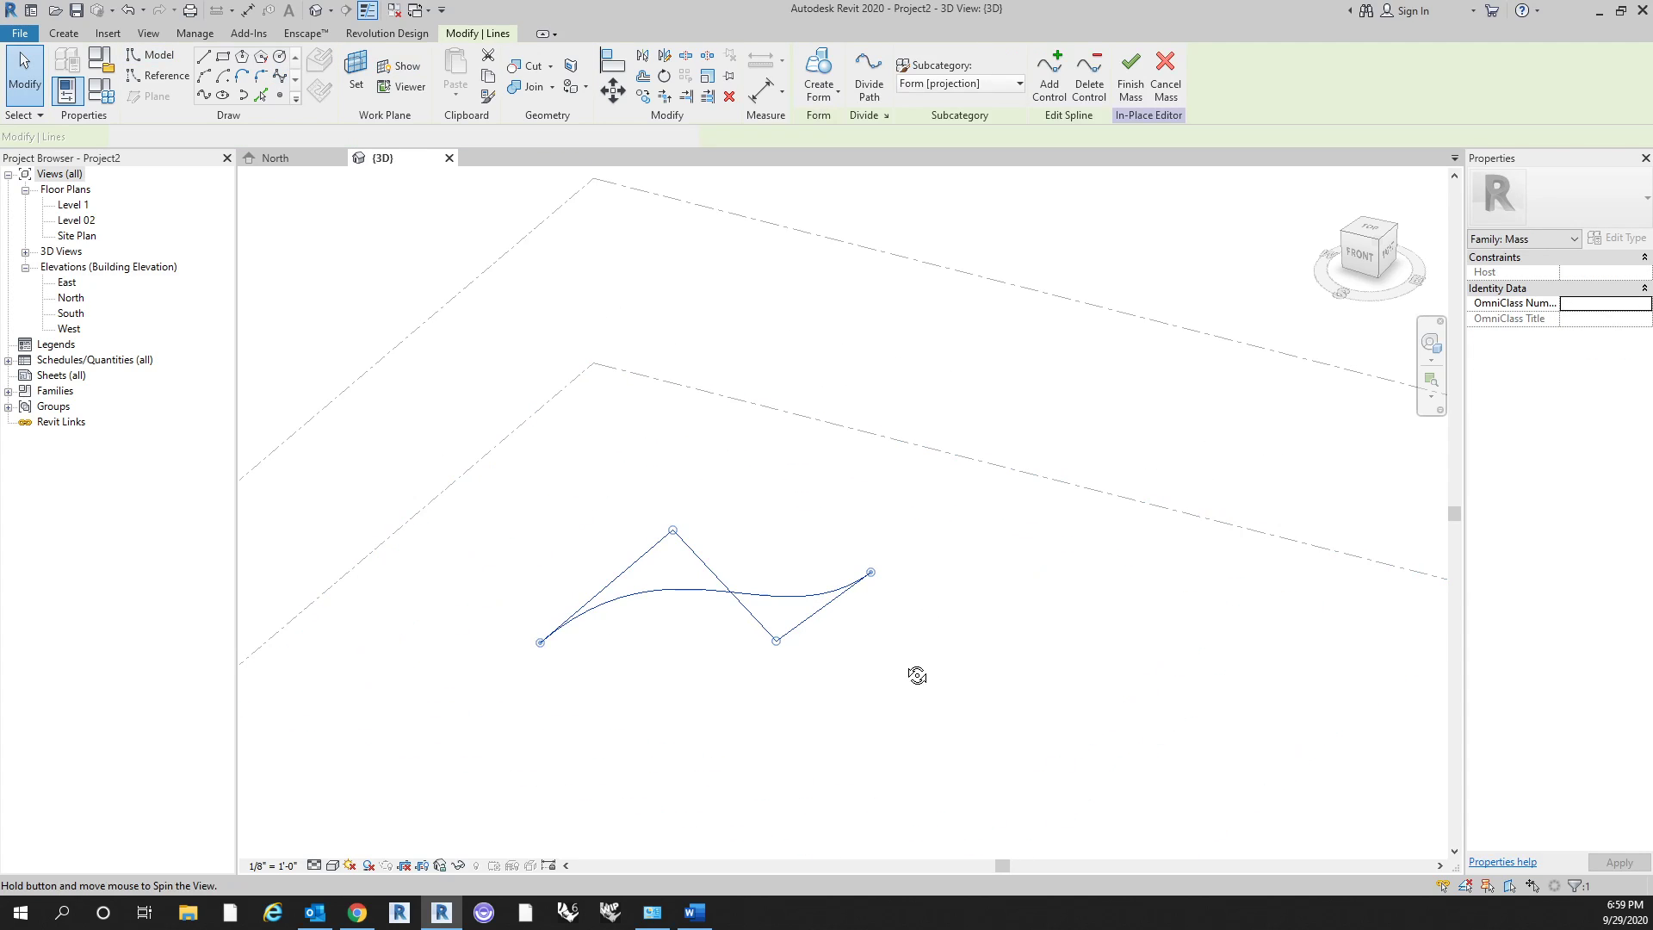
shift+middle_drag(915, 675, 790, 694)
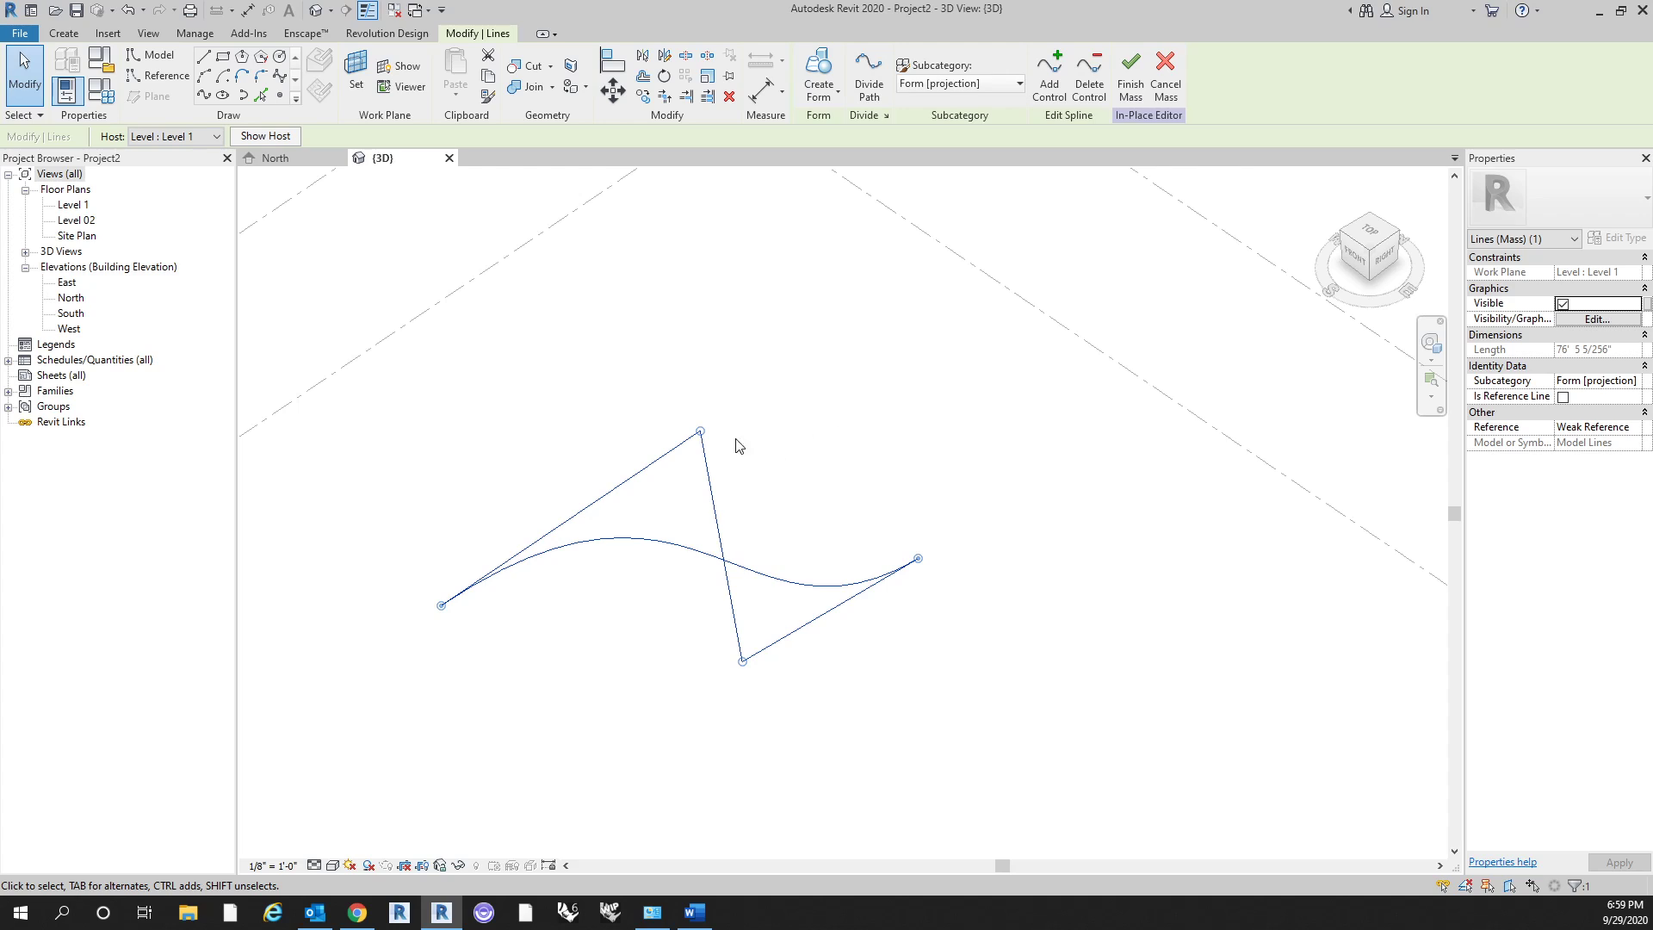
drag(703, 435, 559, 451)
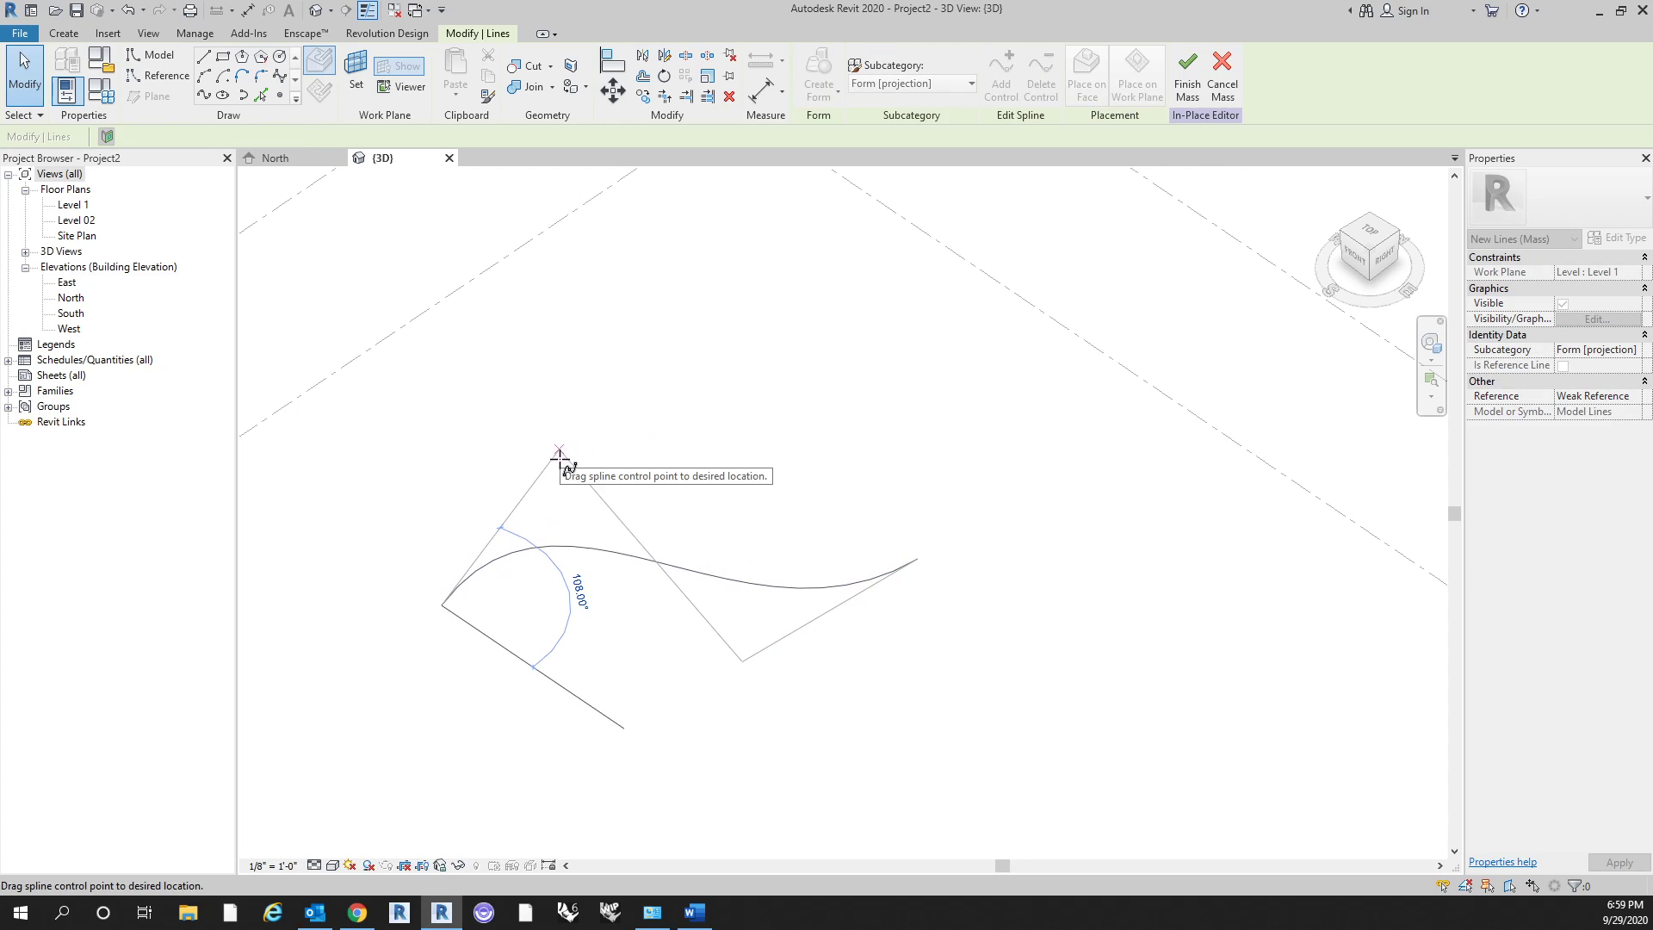
drag(746, 670, 723, 762)
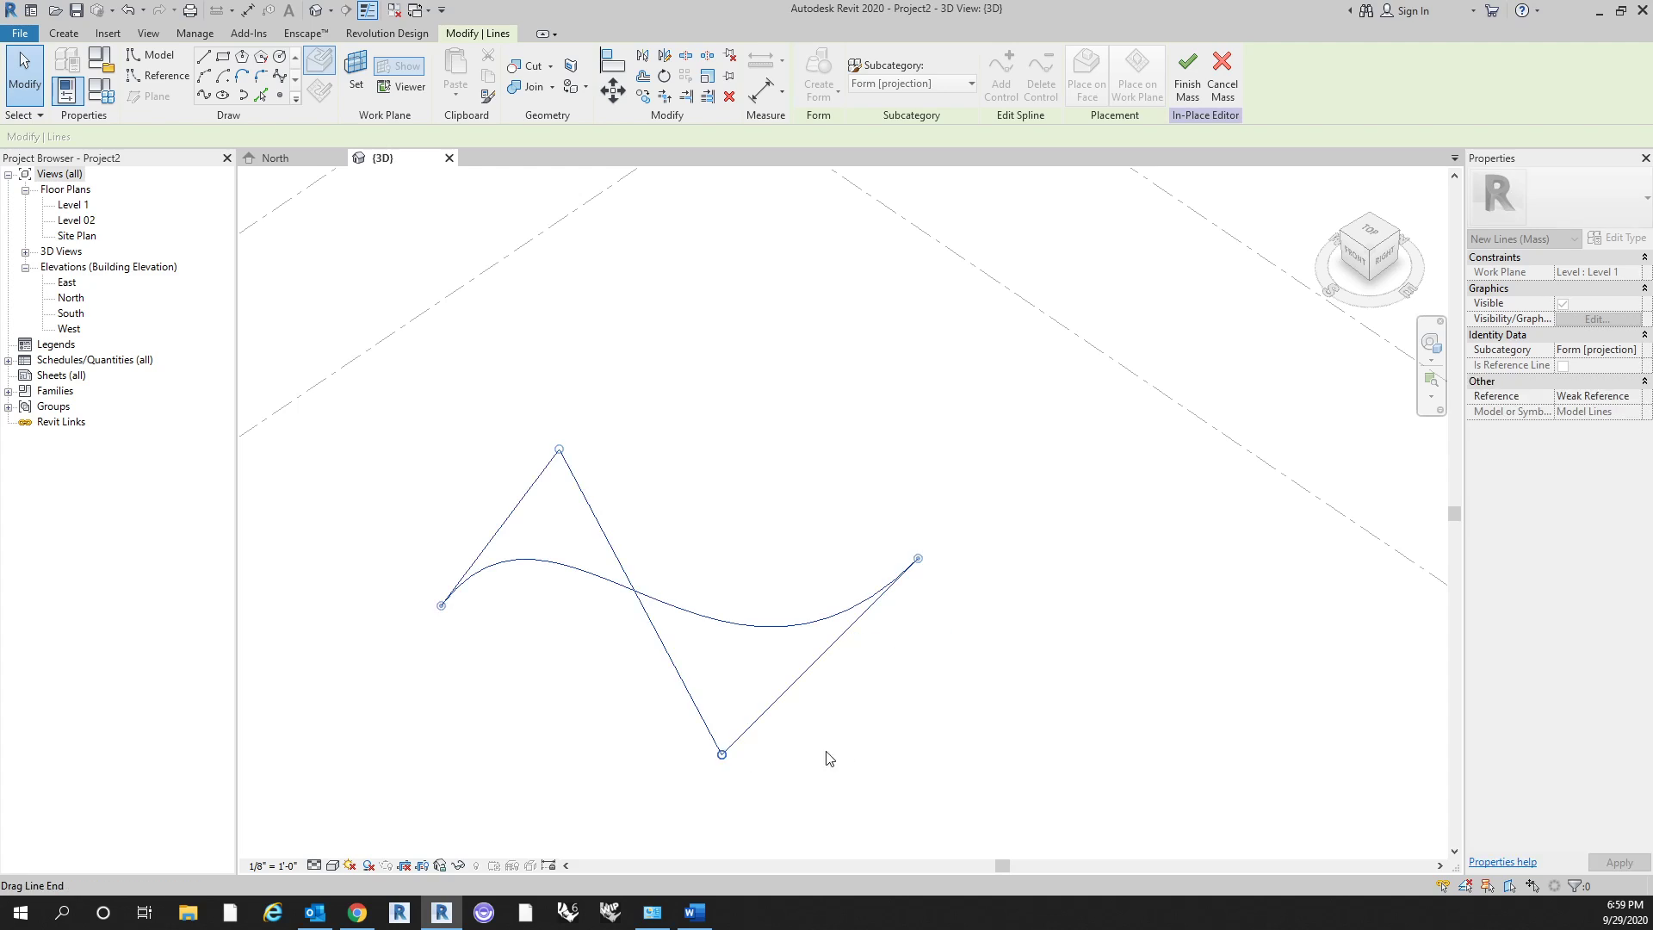
click(878, 731)
Shift the spline's first middle control point back toward its centre, making the curve about 80'-6" long.
middle_drag(878, 731, 1073, 709)
middle_drag(985, 744, 870, 660)
click(870, 629)
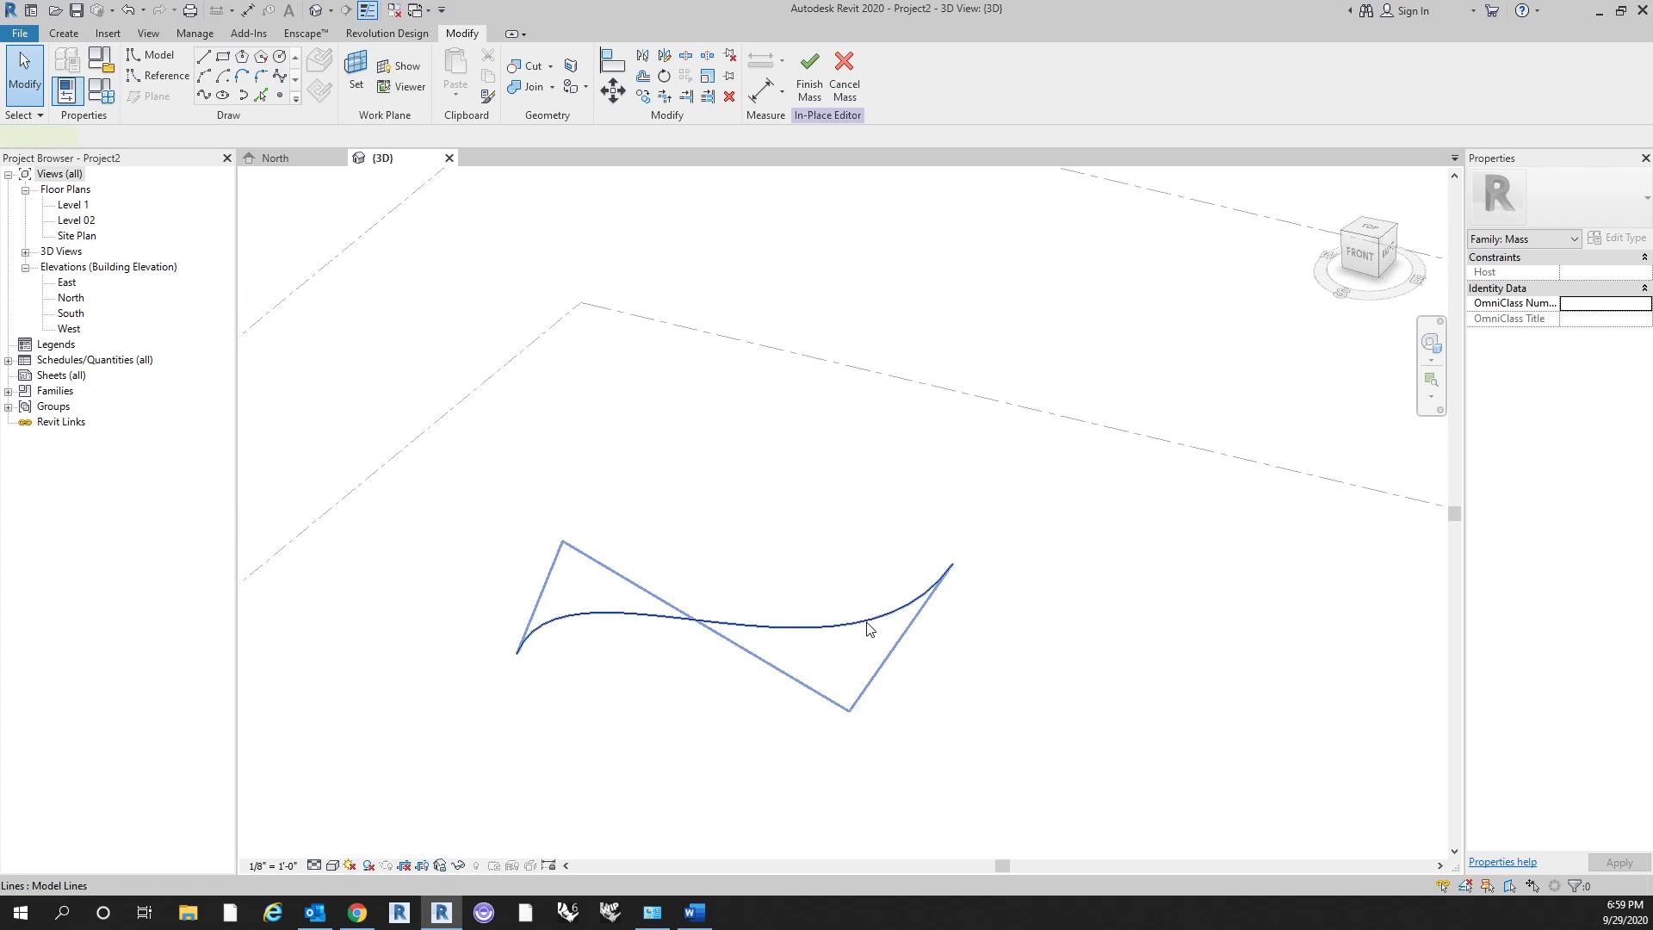
drag(562, 542, 652, 535)
click(811, 522)
middle_drag(818, 576, 840, 599)
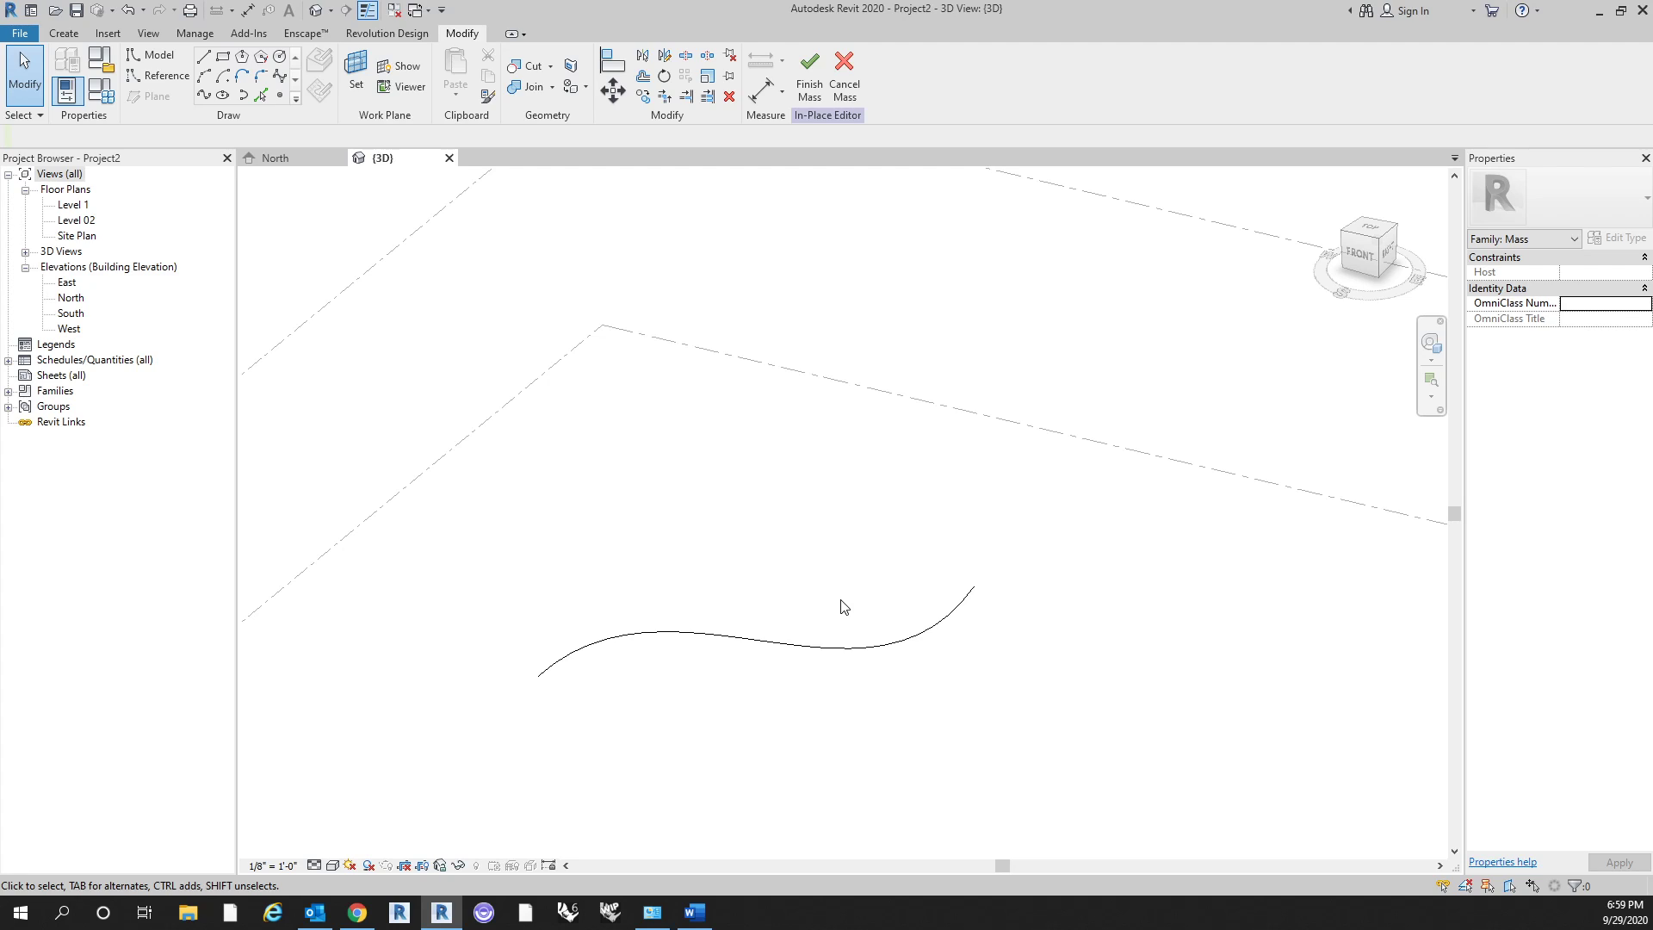
Draw a straight model line about 36' long on Level 1 in front of the spline.
click(203, 56)
click(533, 731)
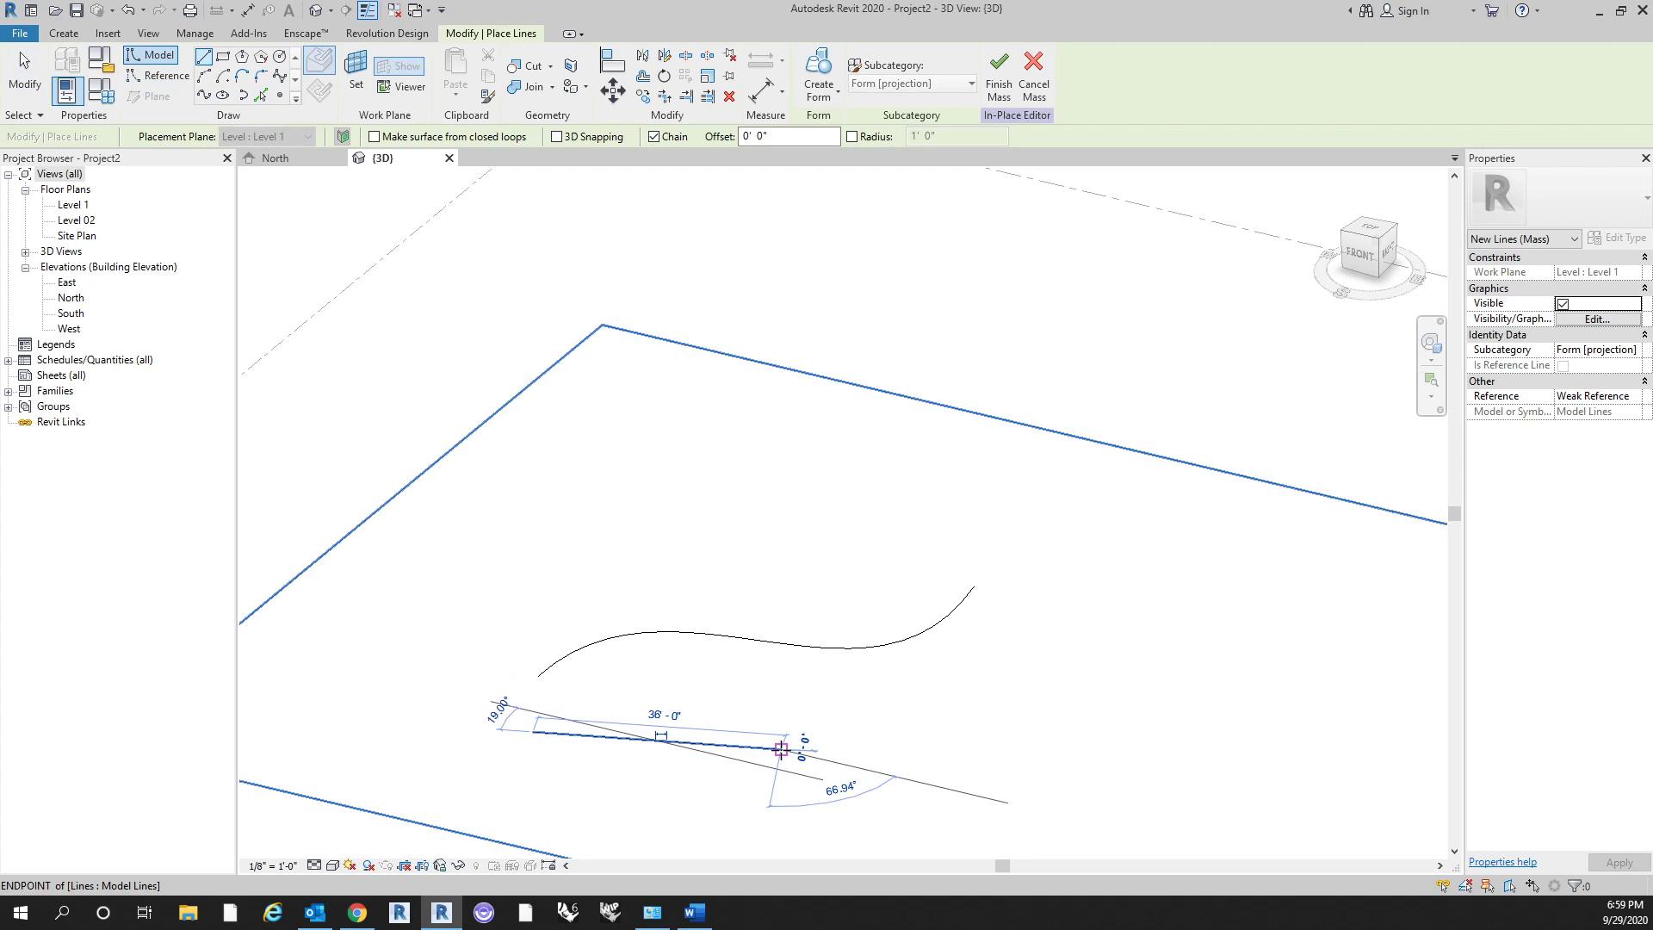
click(779, 754)
key(Escape)
key(Escape)
middle_drag(694, 778, 870, 752)
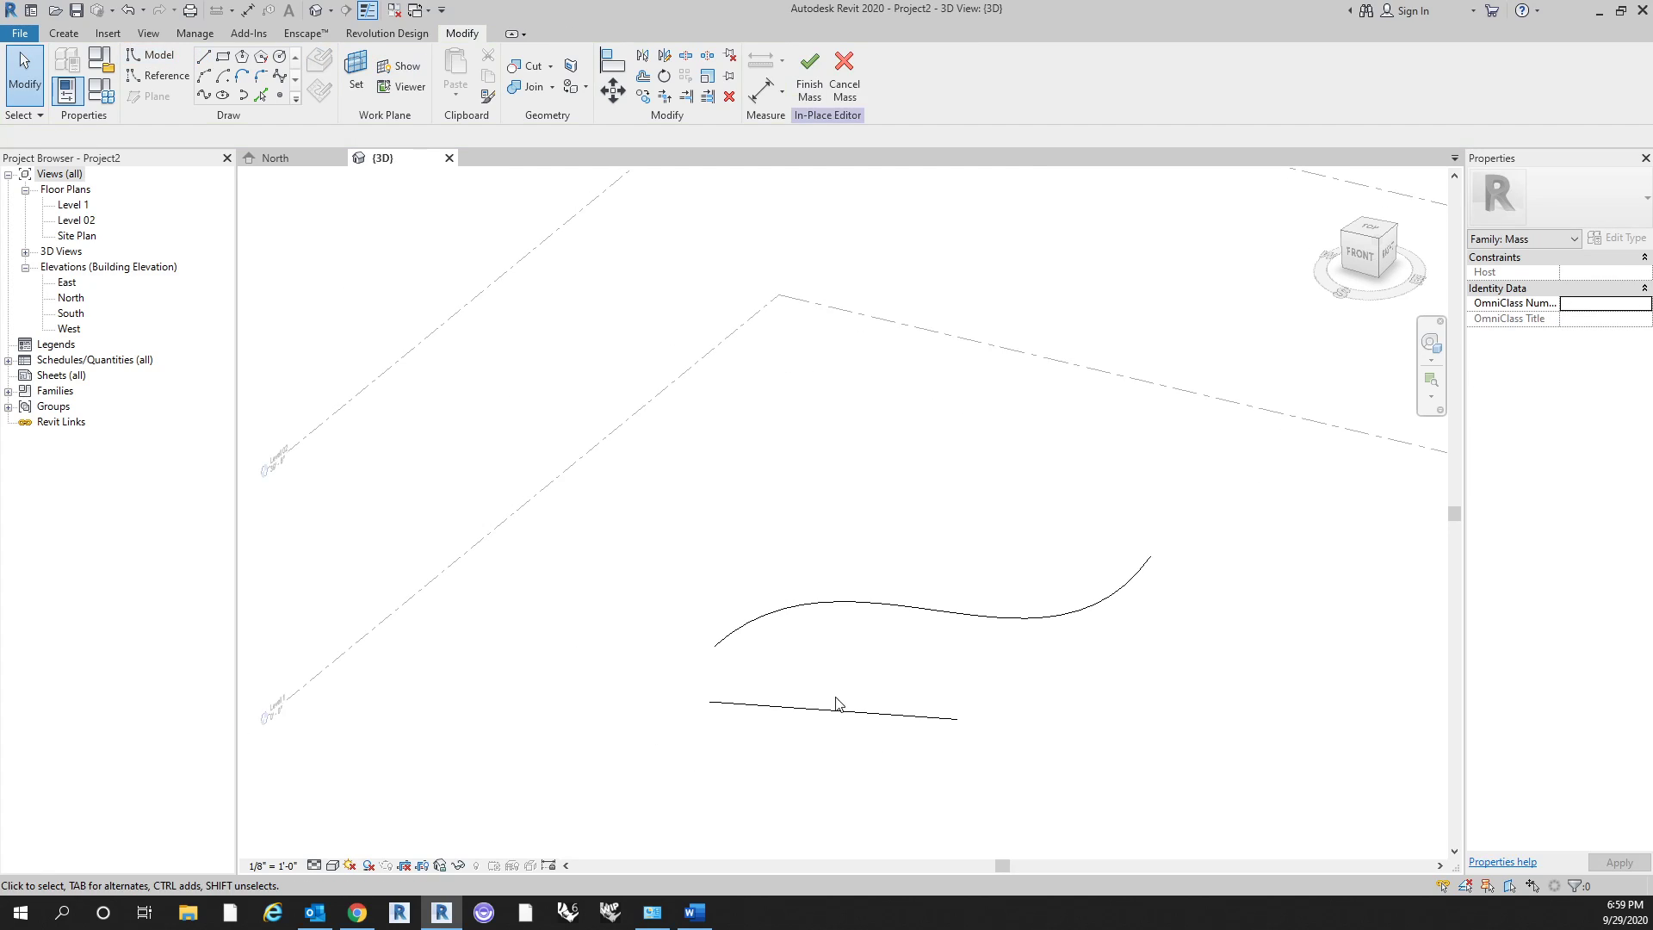
Try to trim or extend the straight line and the spline to a corner, and delete the straight line.
click(663, 95)
click(776, 708)
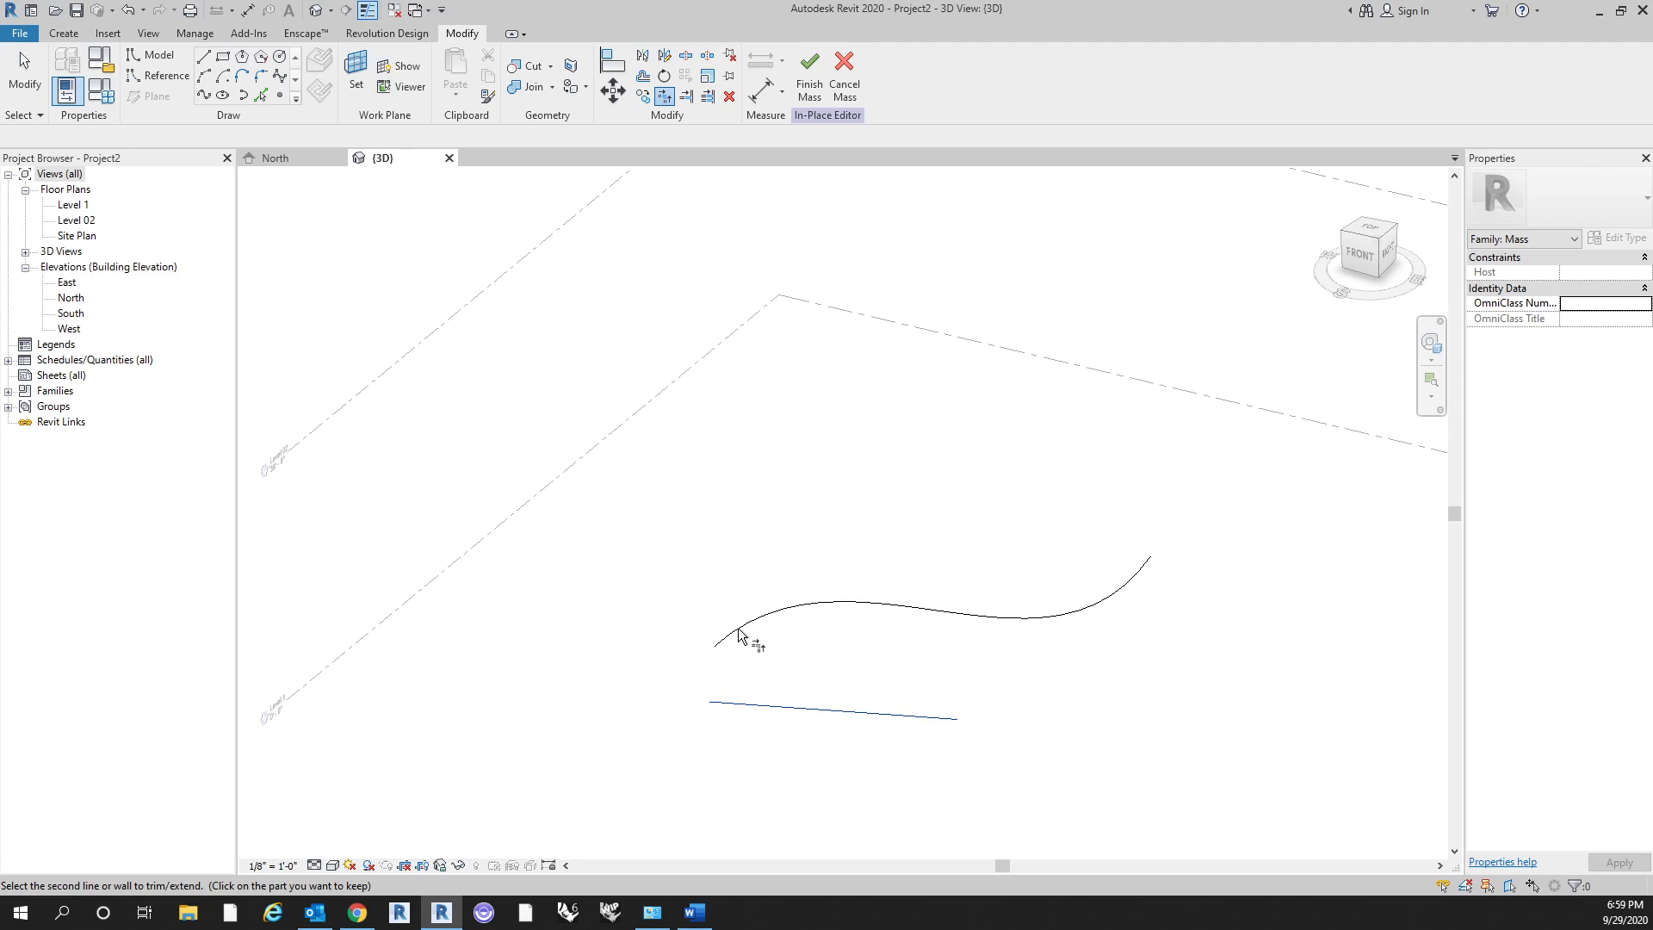
click(738, 628)
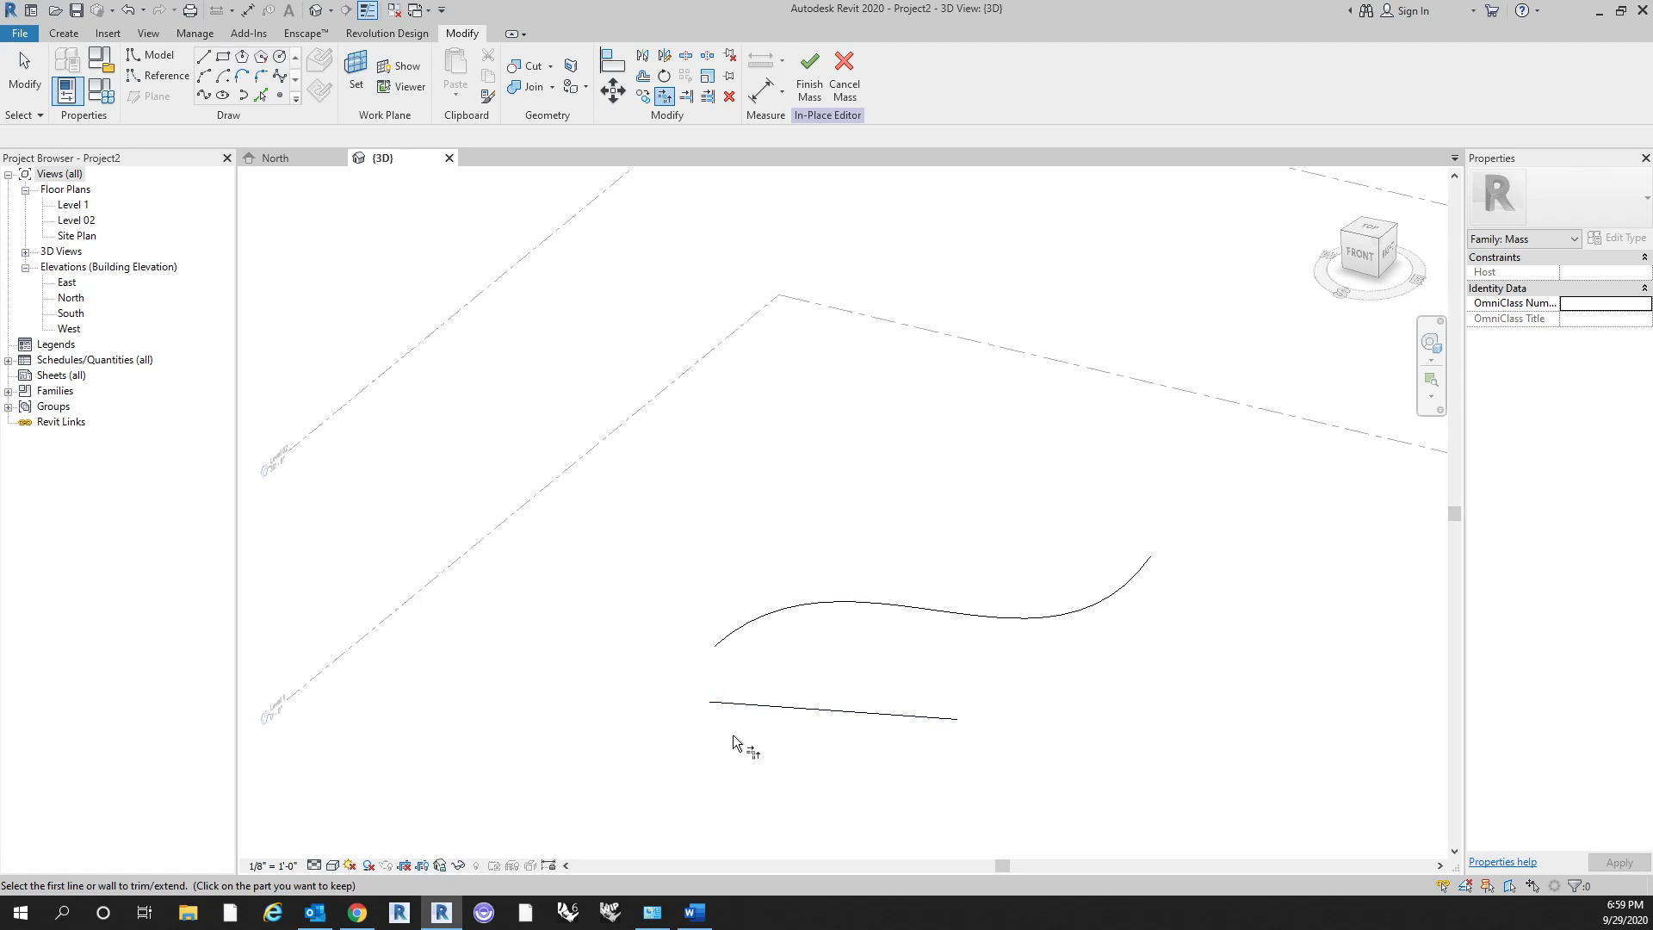
key(Escape)
click(779, 706)
key(Delete)
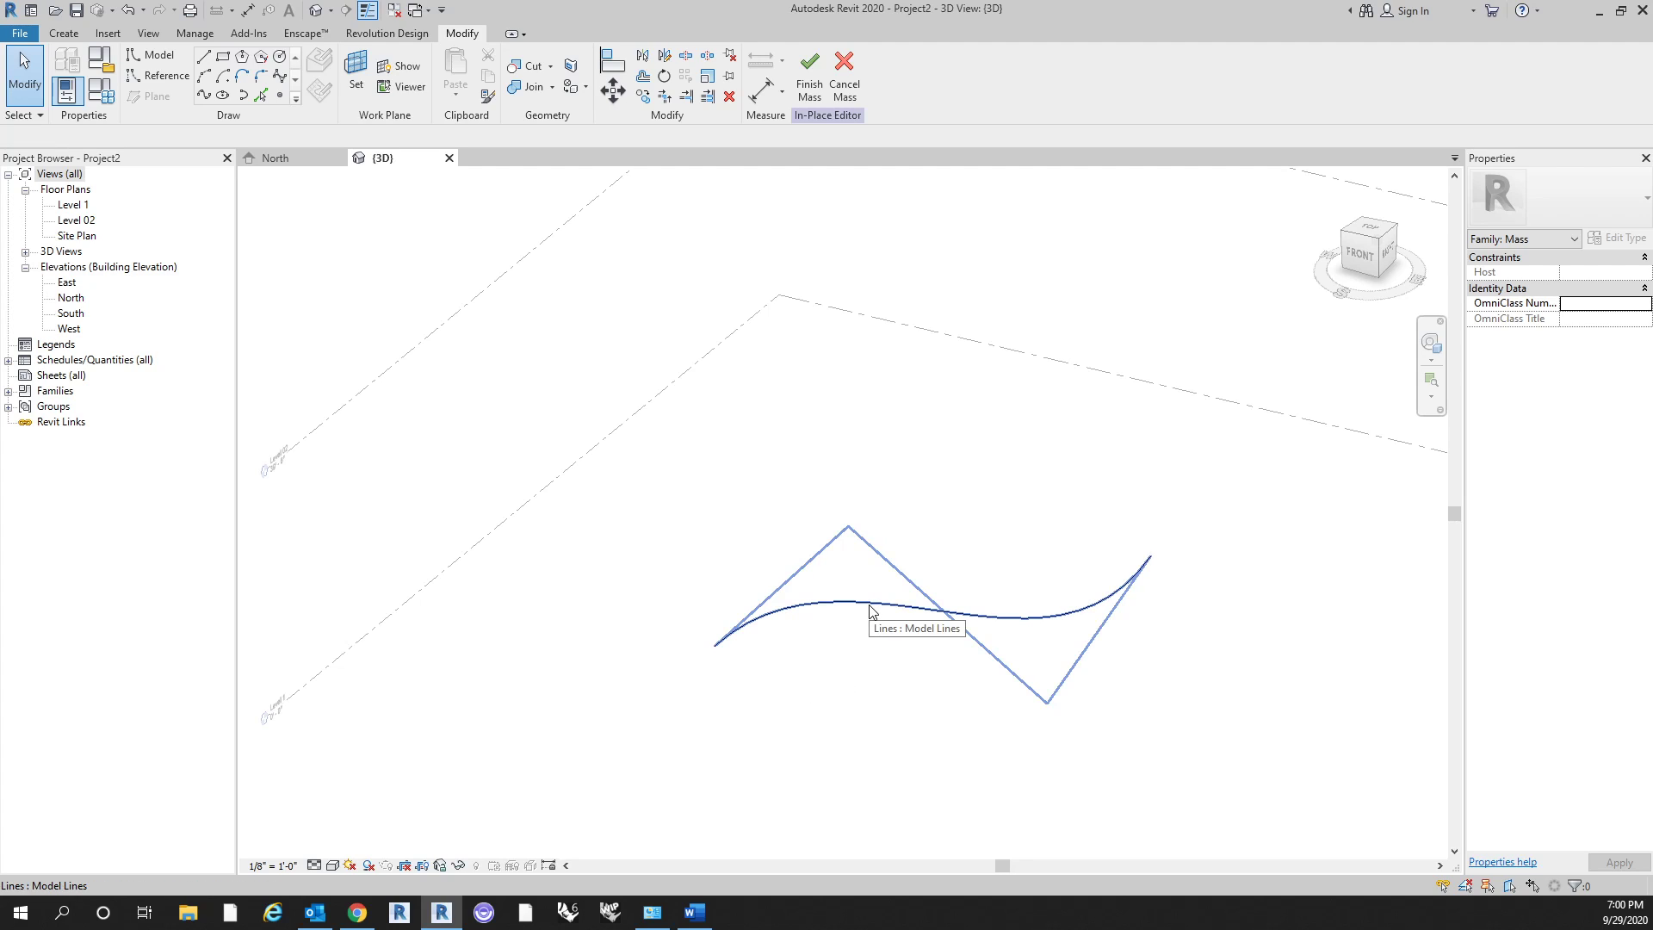
Offset a copy of the spline by 10' toward the rear of Level 1.
click(878, 560)
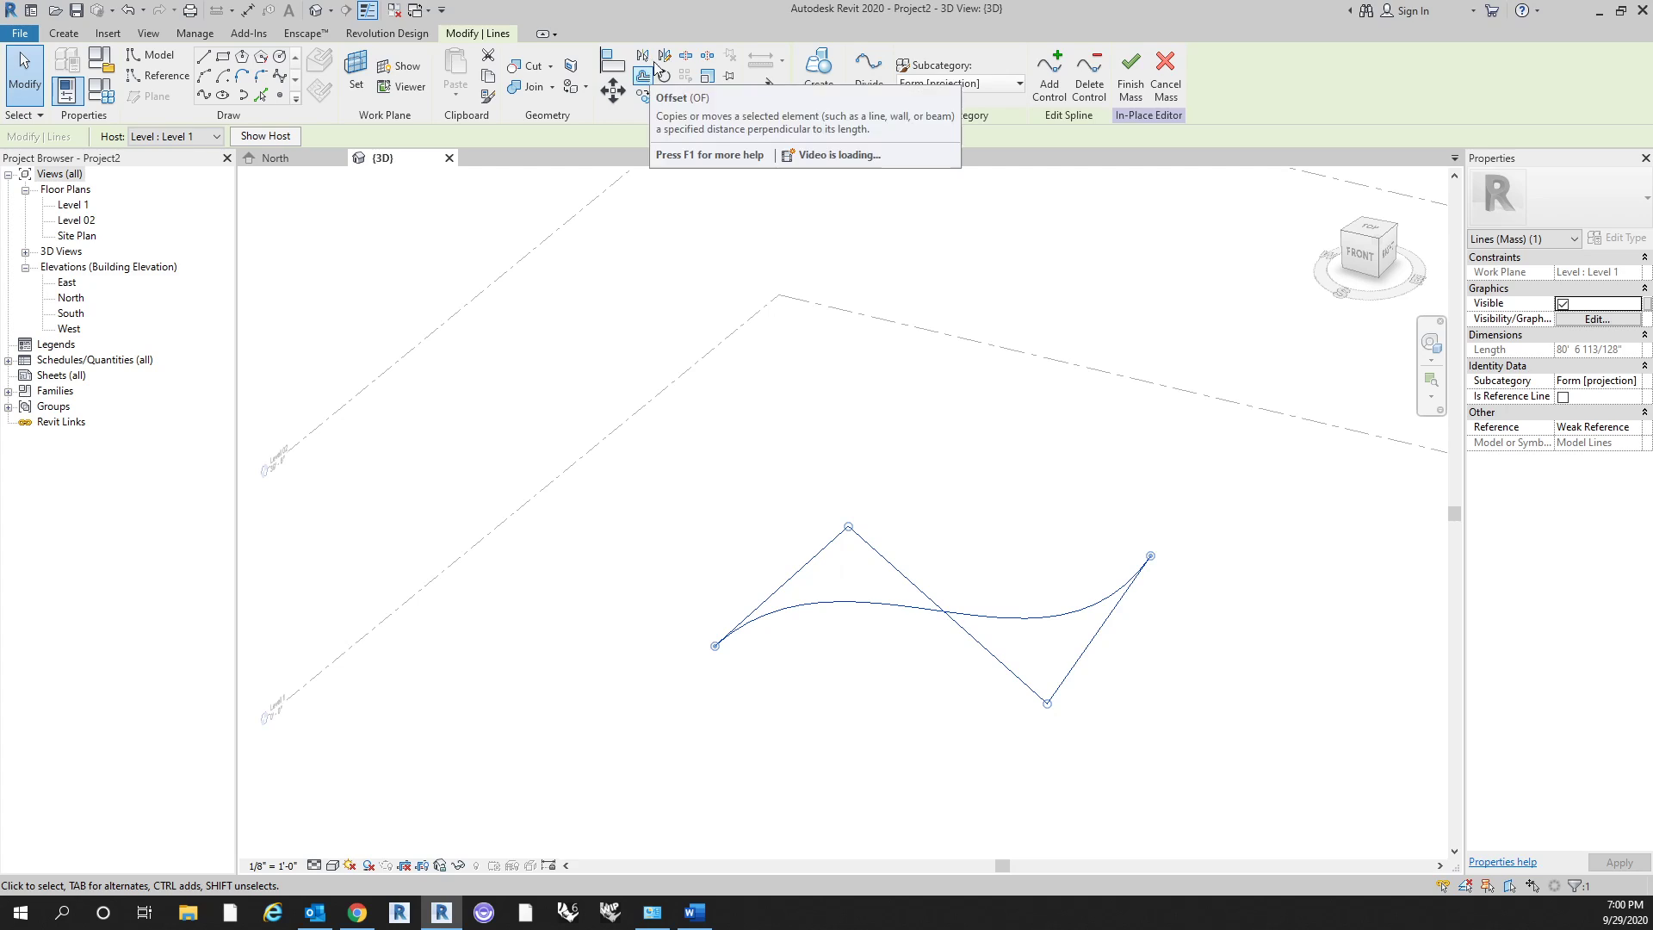
click(646, 74)
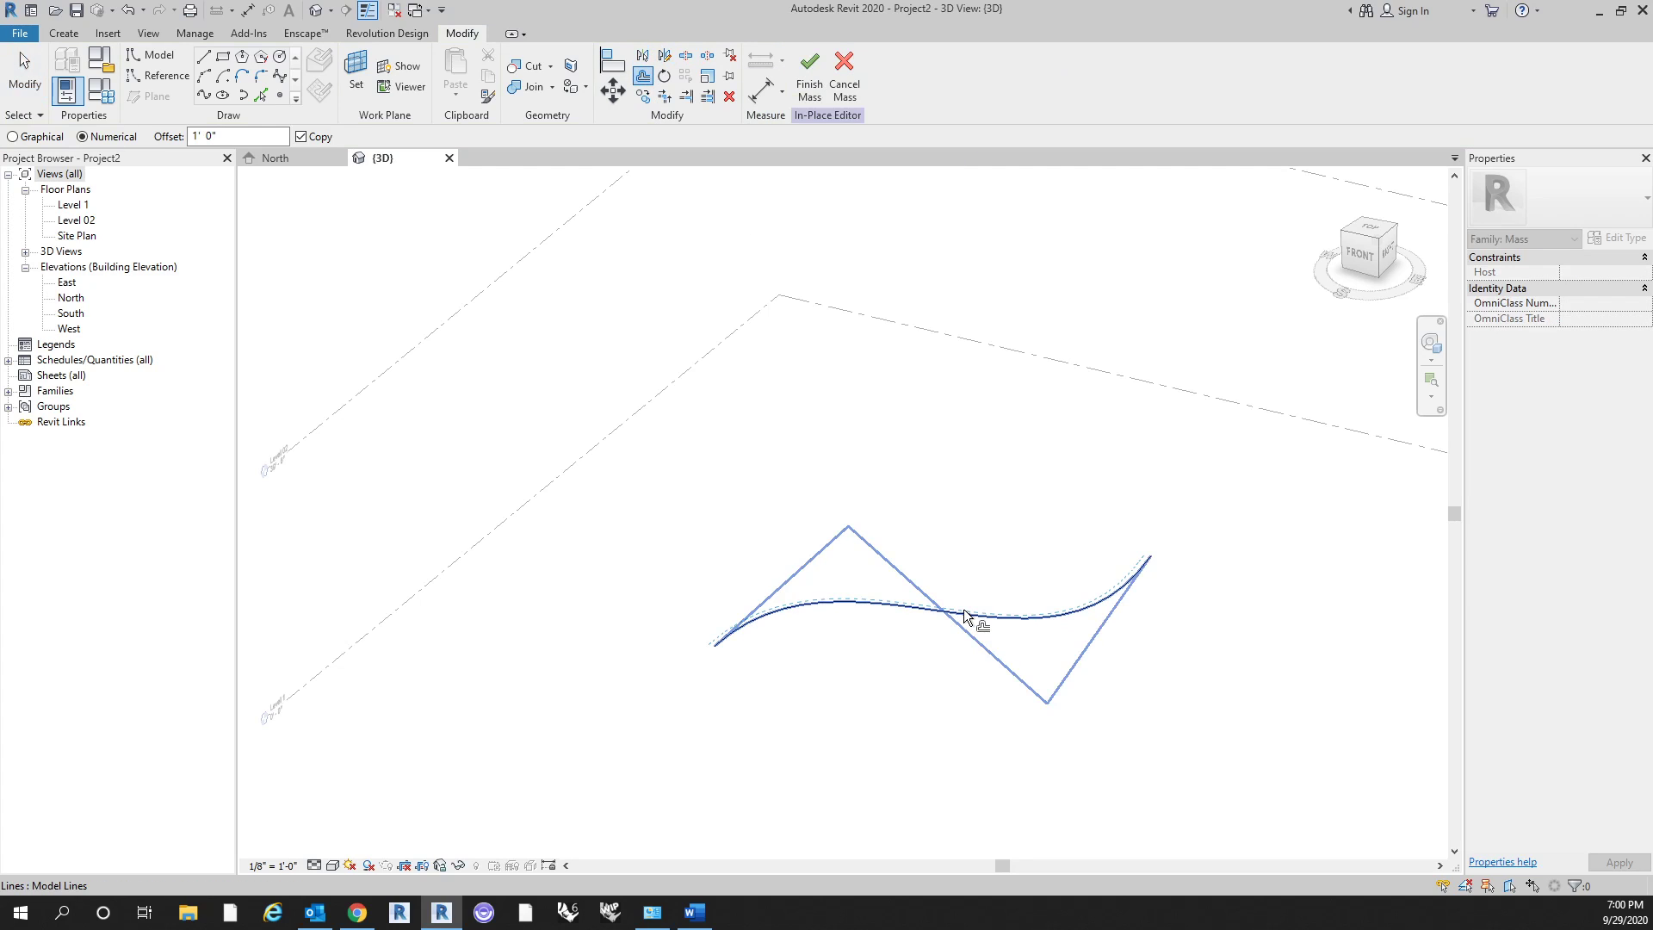
double_click(226, 136)
text(10)
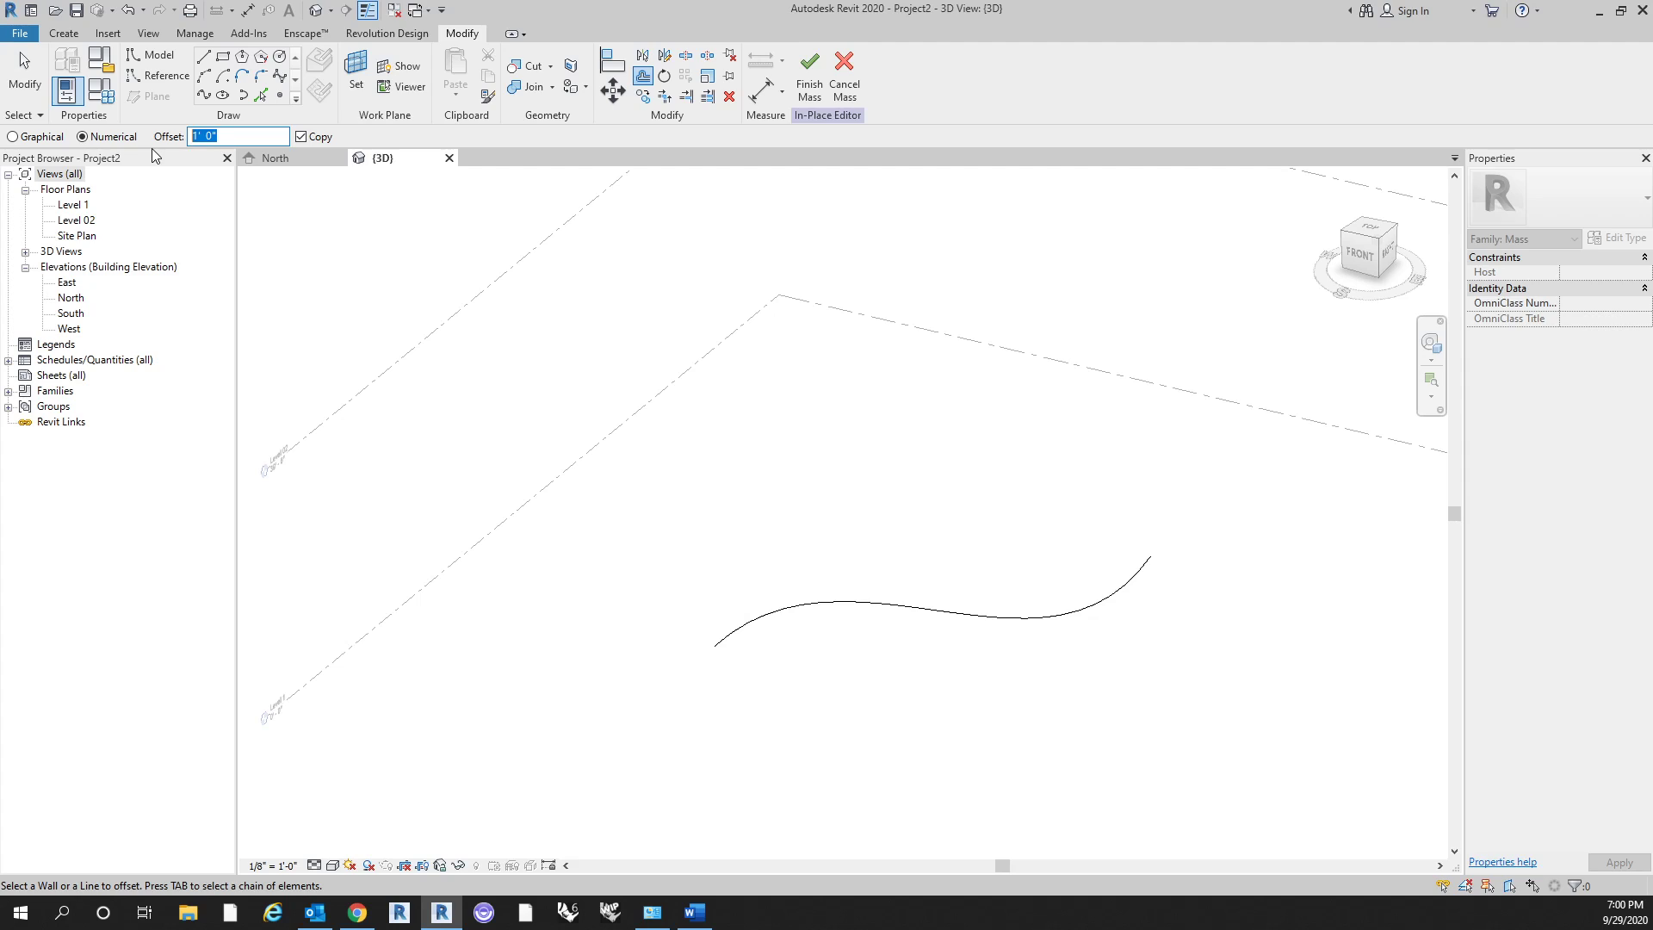
click(929, 608)
key(Escape)
key(Escape)
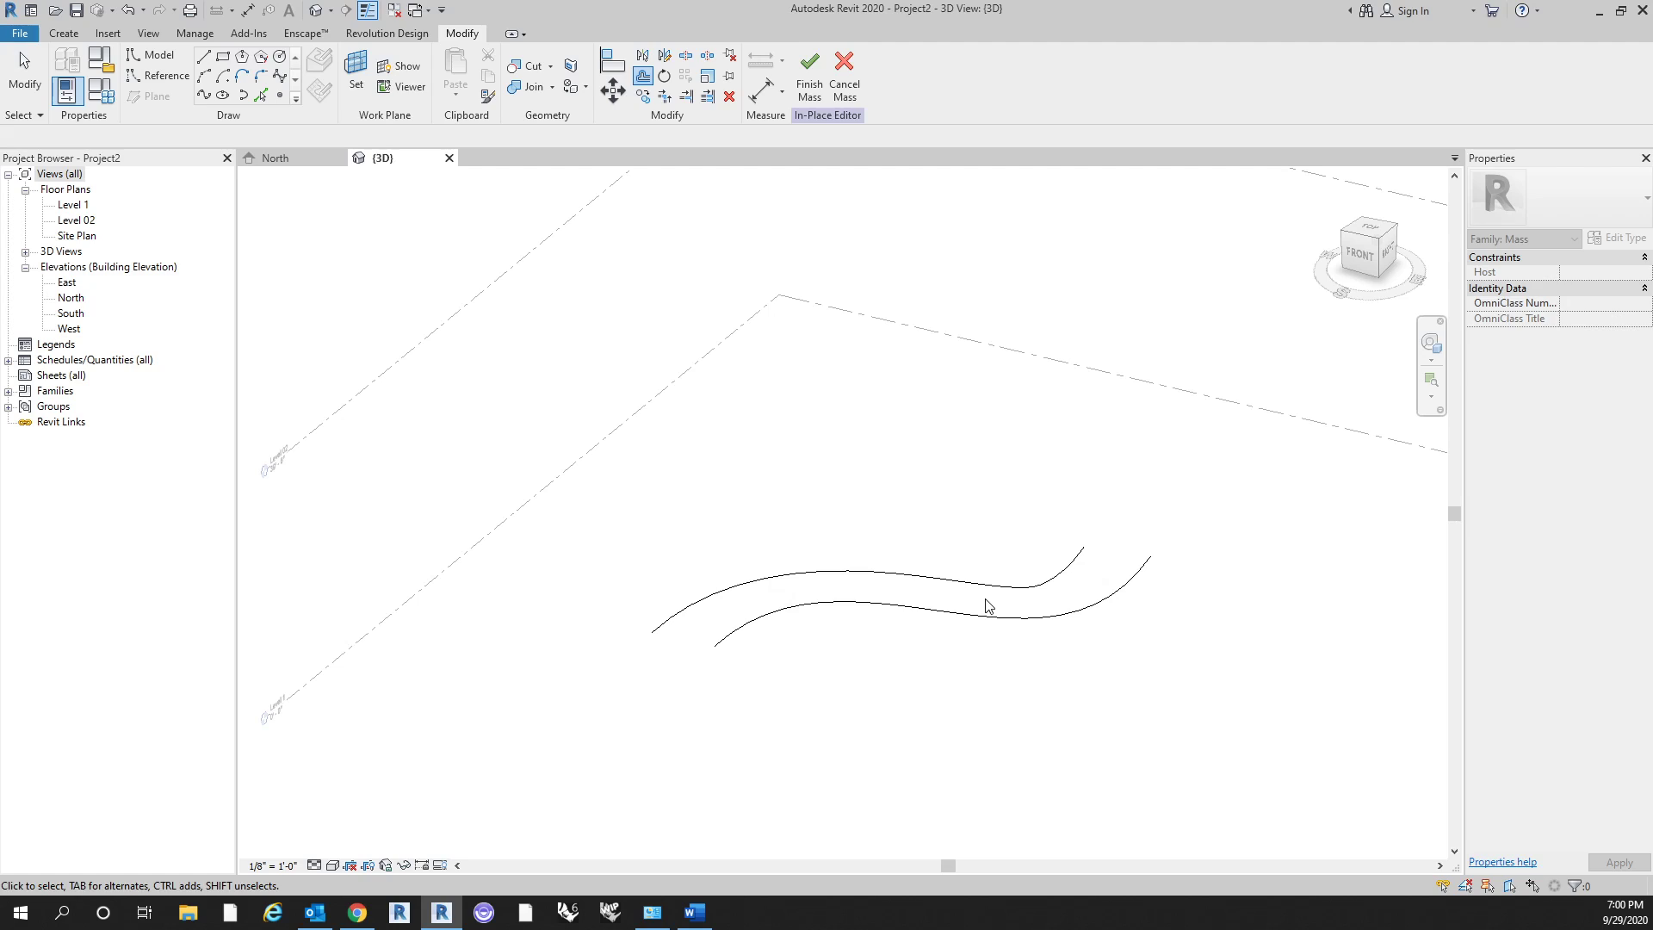
Reshape the rear offset copy of the spline by shifting its front-facing end point inward, and delete the copy.
click(1032, 589)
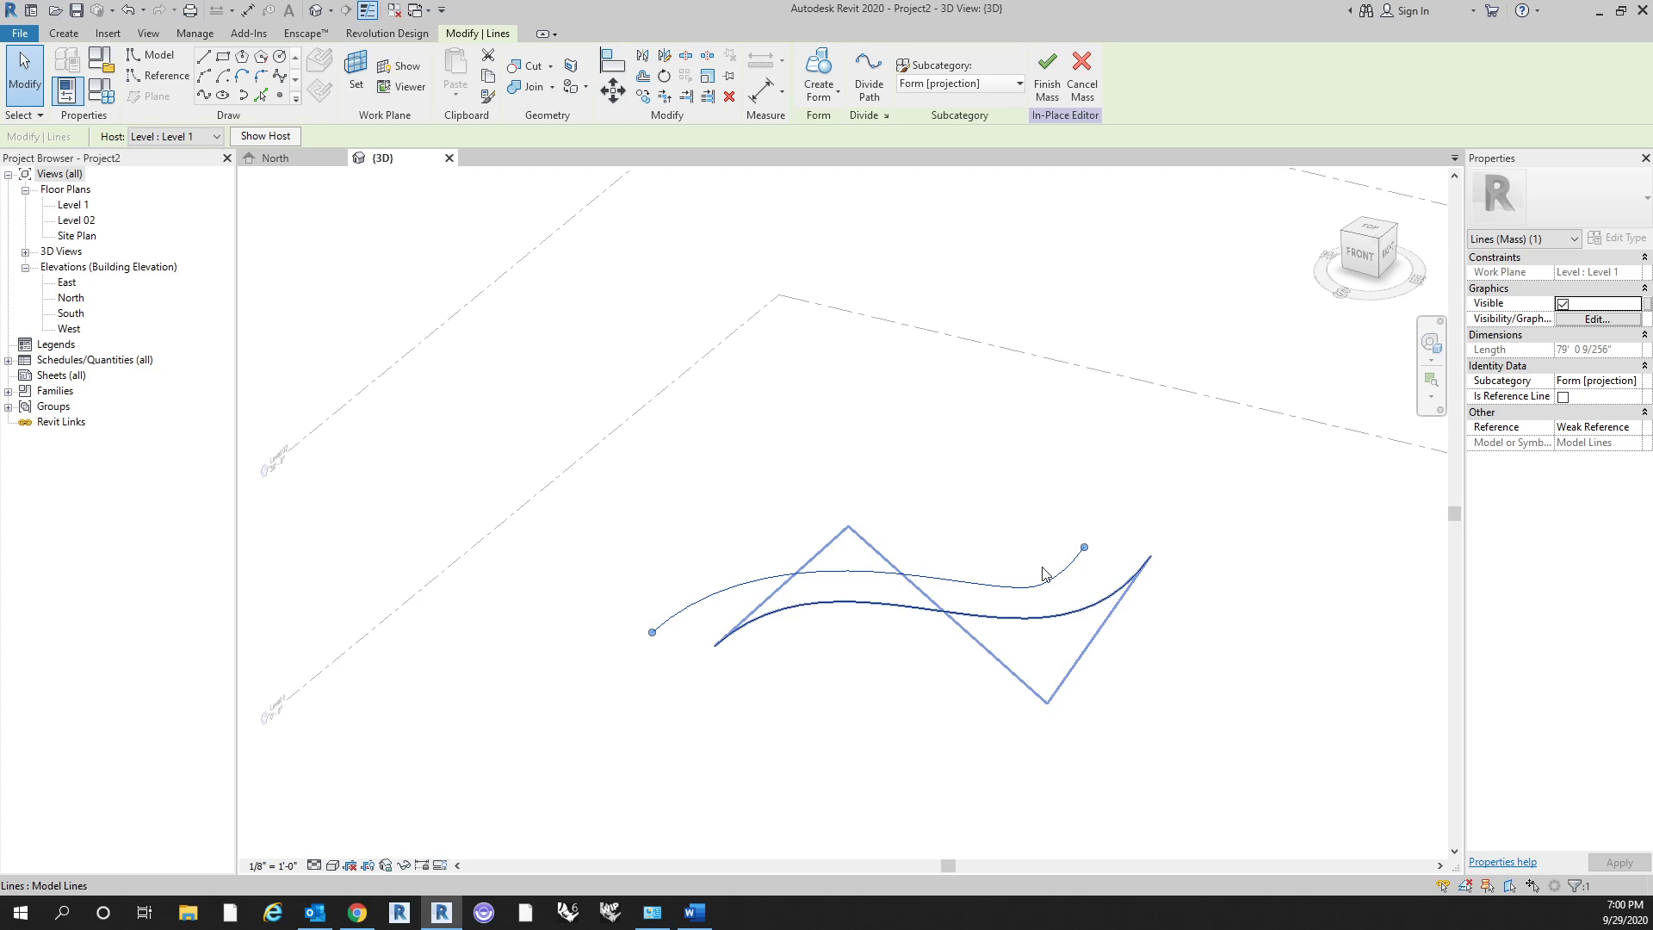
drag(652, 632, 729, 572)
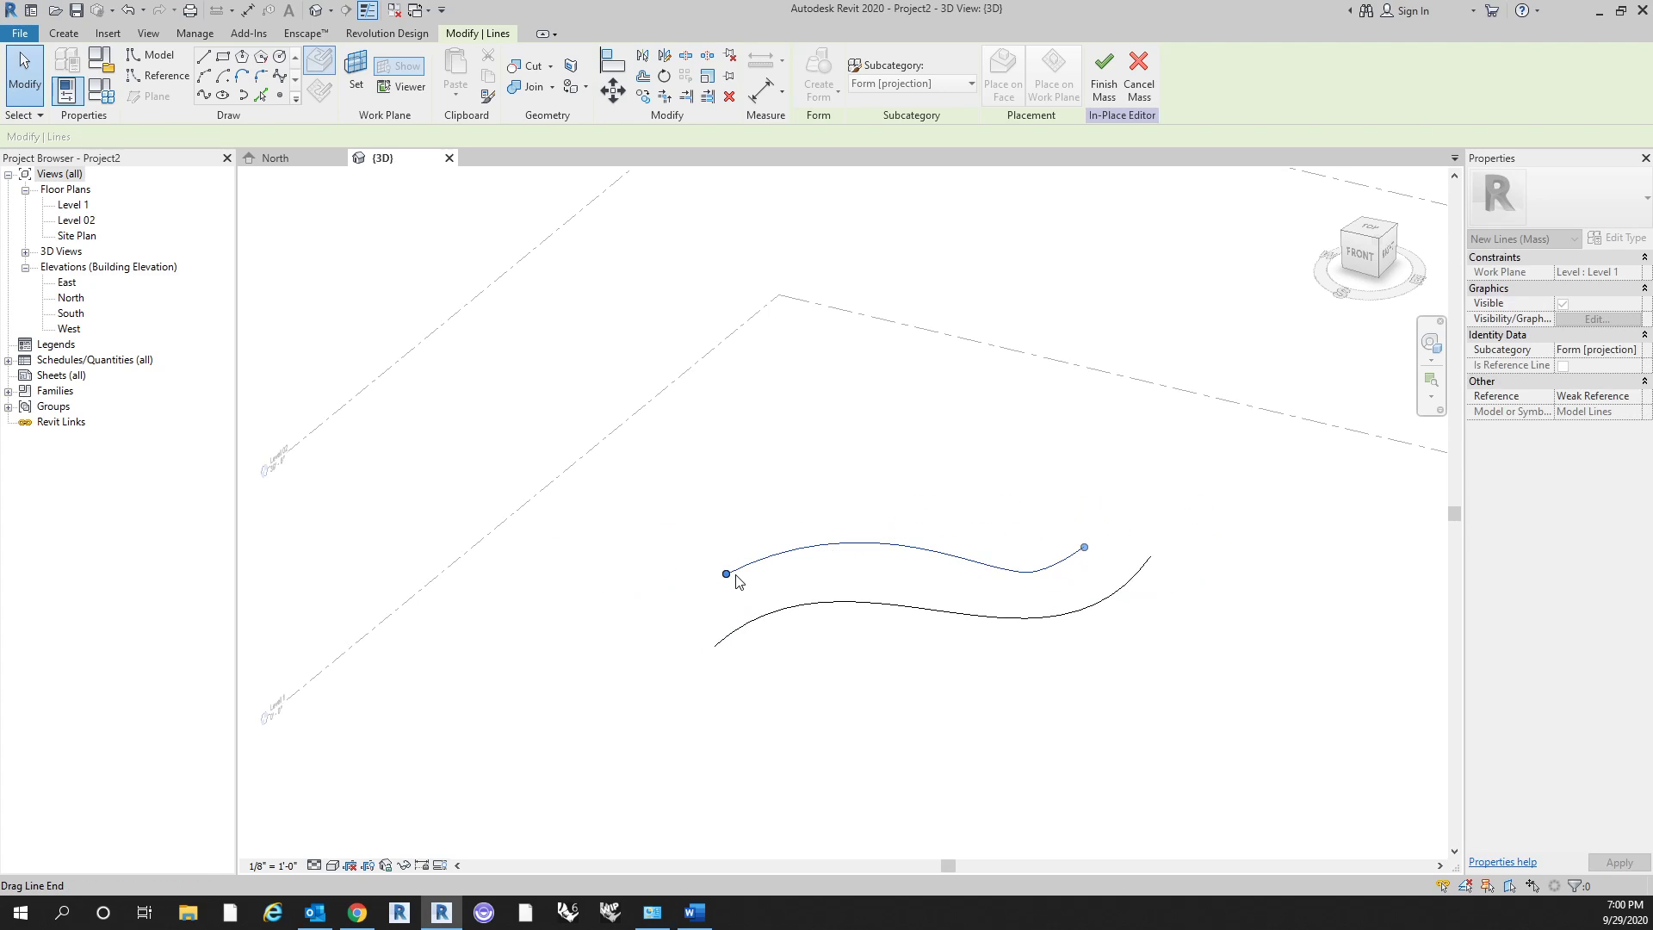
key(Escape)
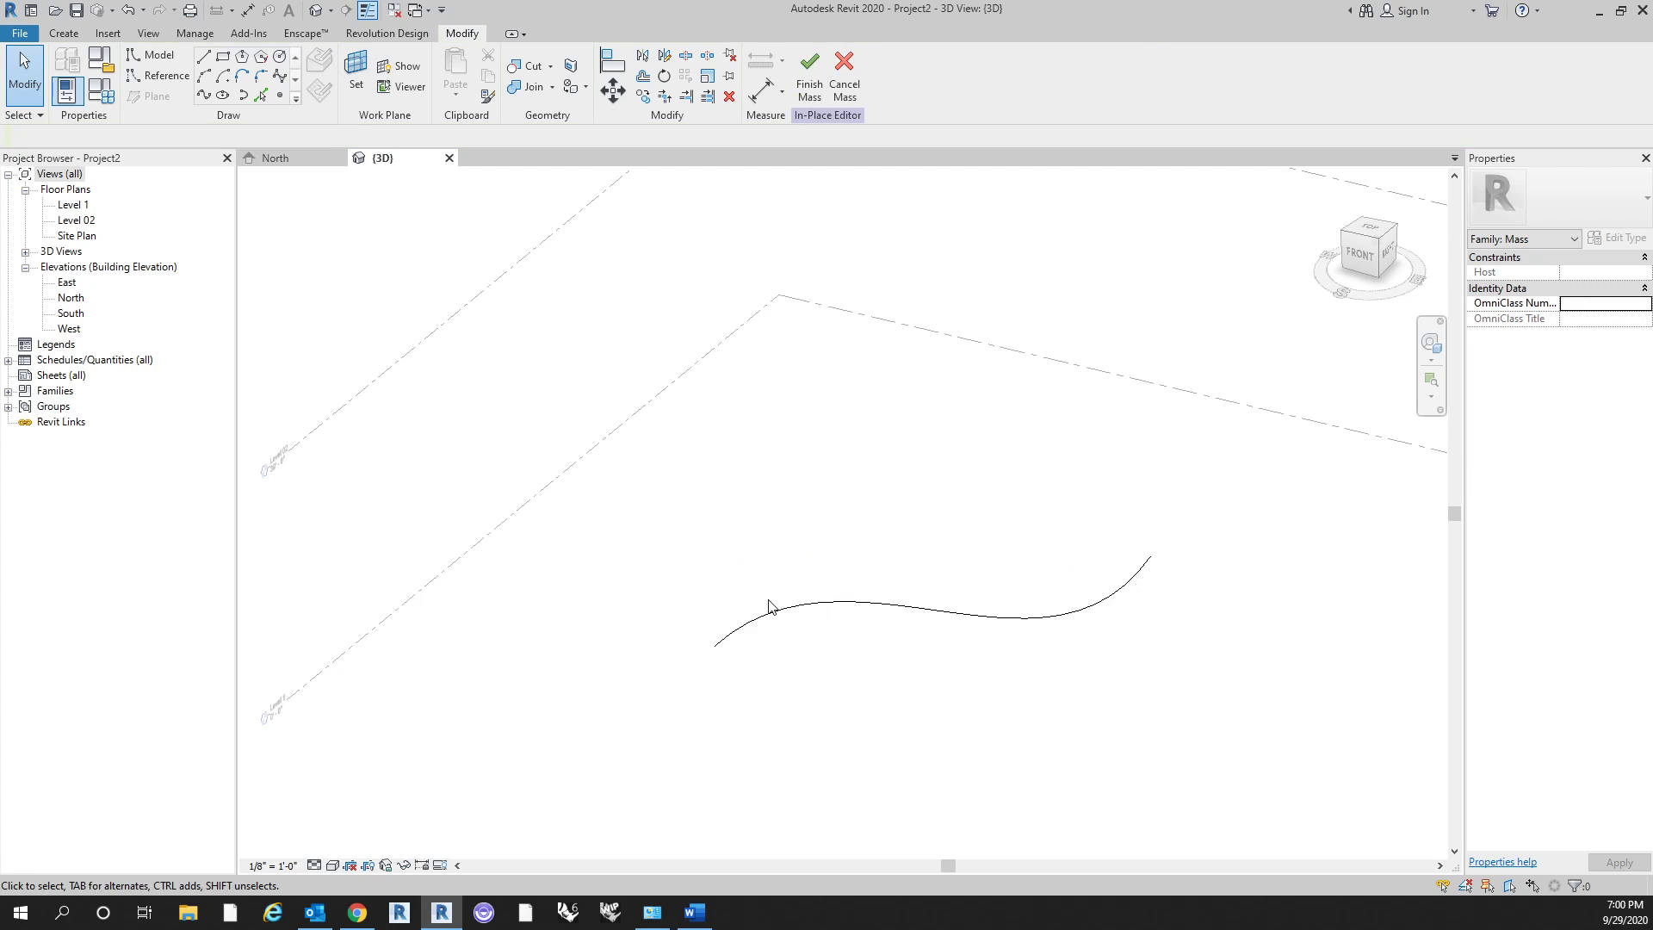
Draw a chain of connected model-line arcs behind the spline on Level 1.
click(204, 80)
click(882, 511)
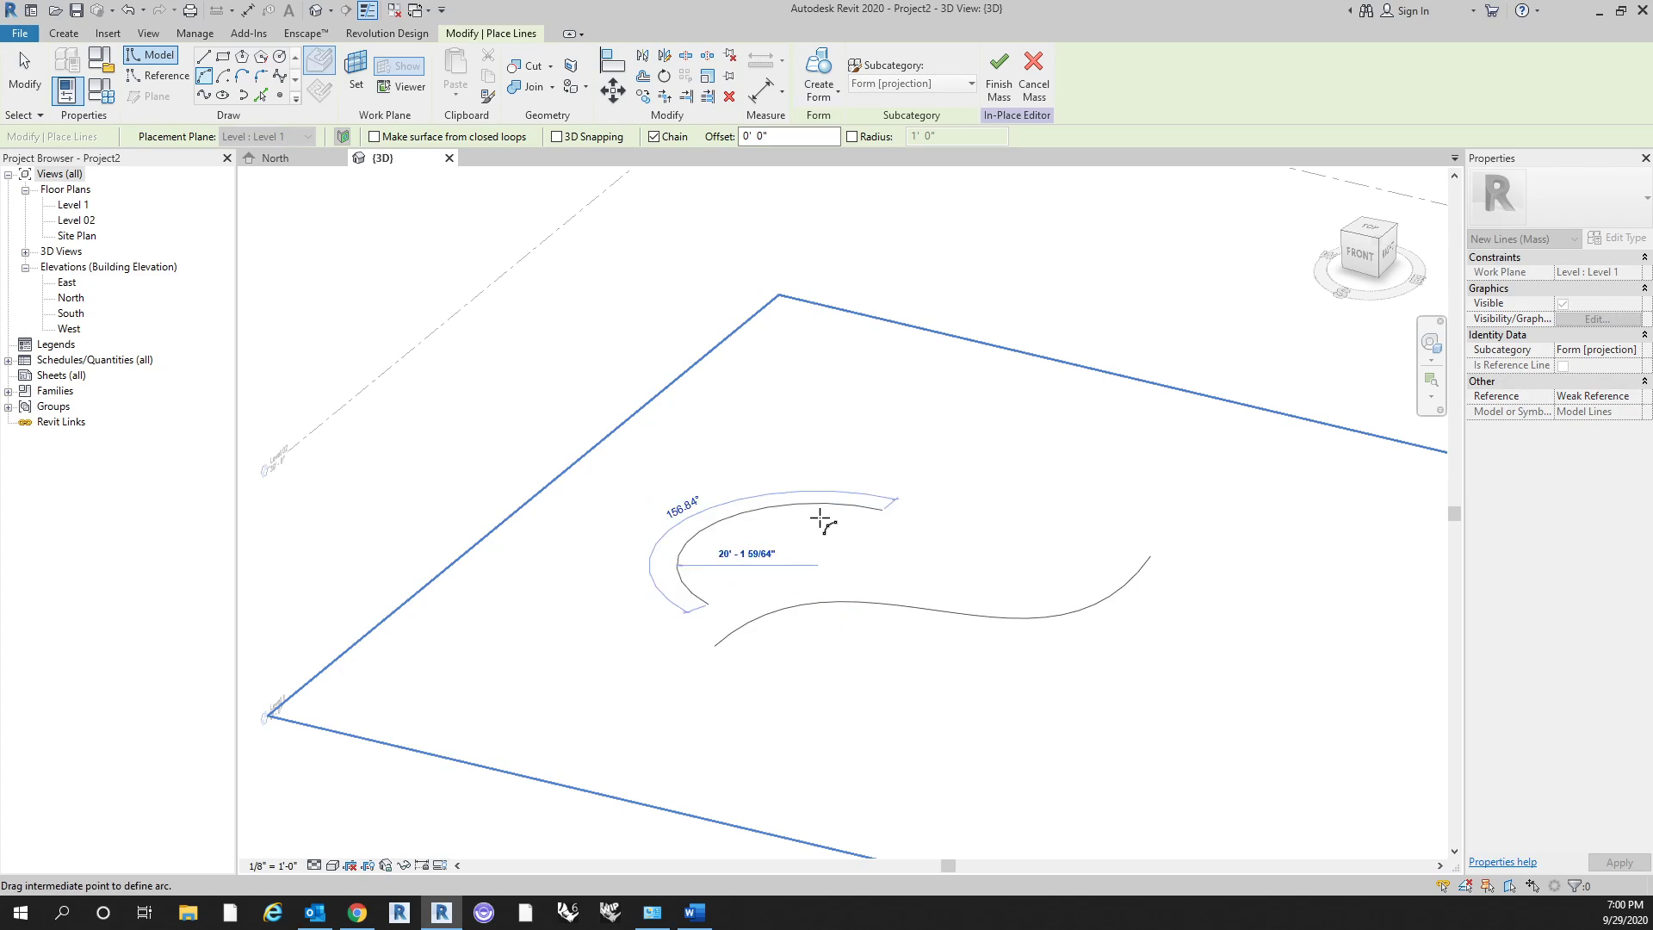
click(818, 519)
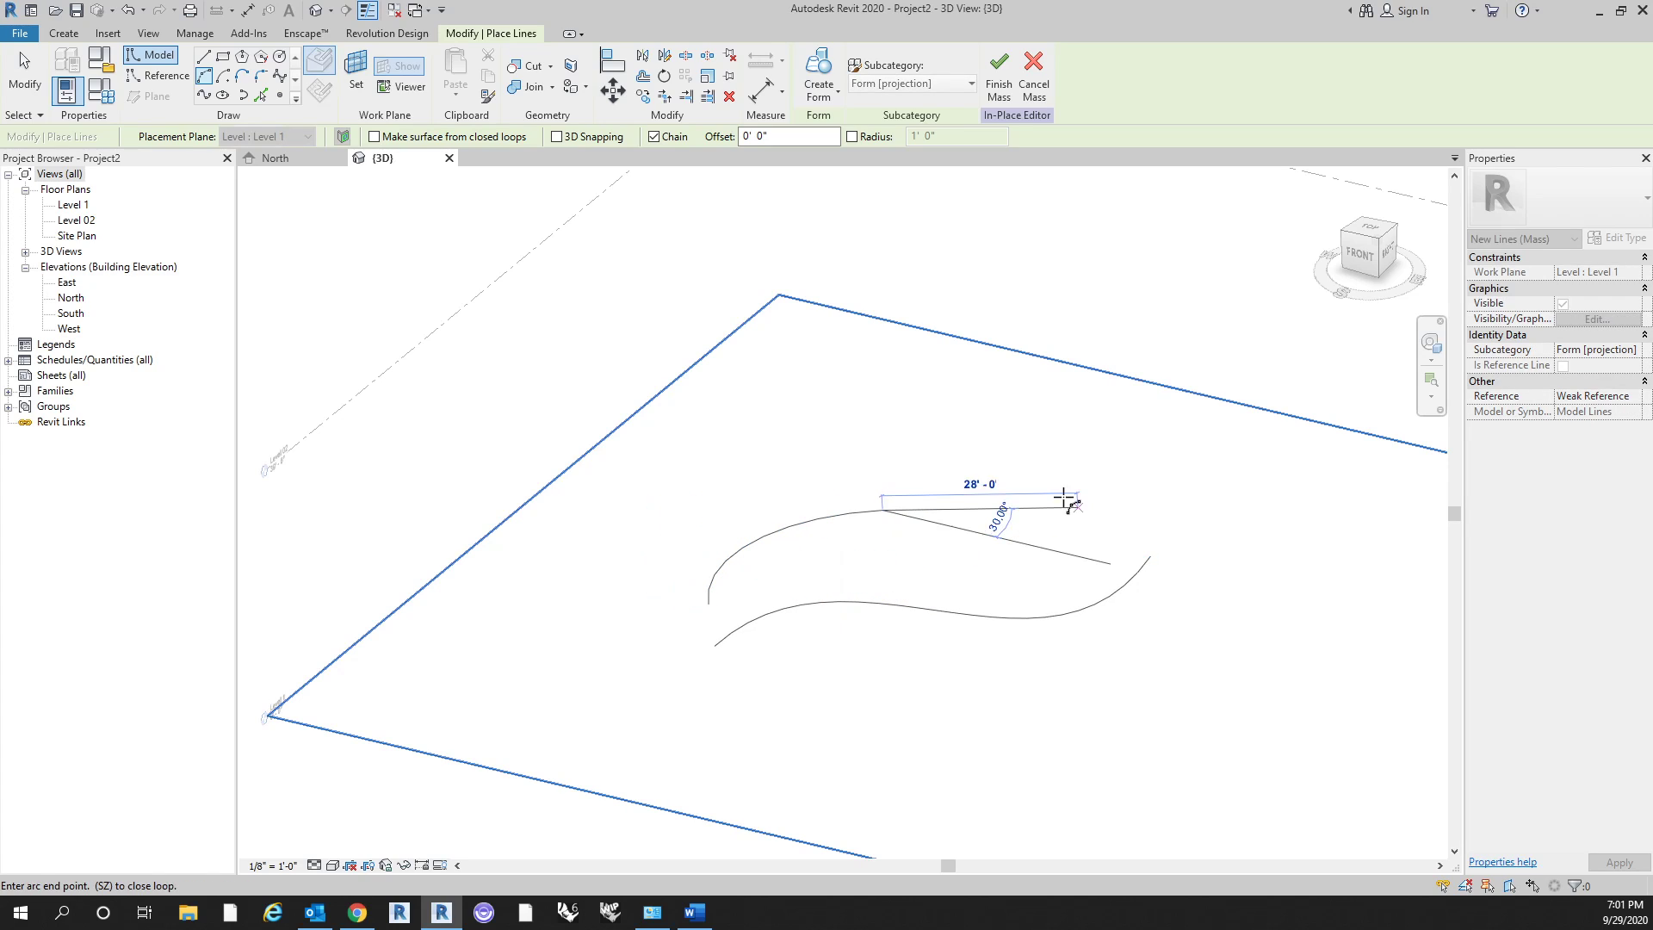
click(1076, 453)
click(1041, 476)
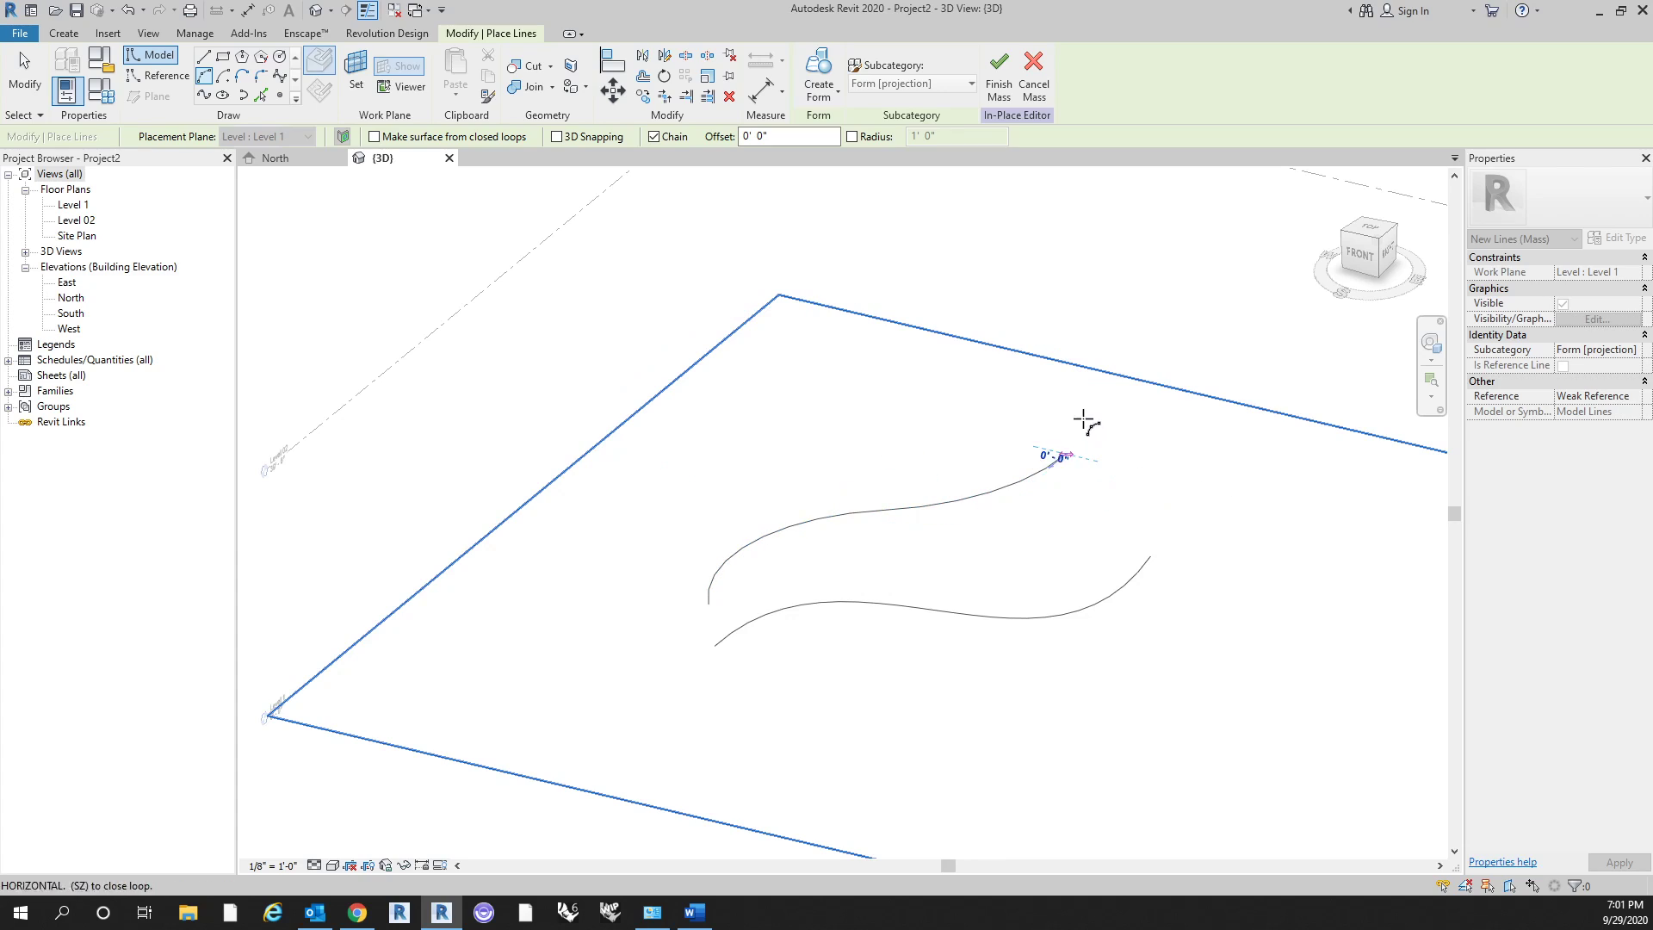
click(1099, 401)
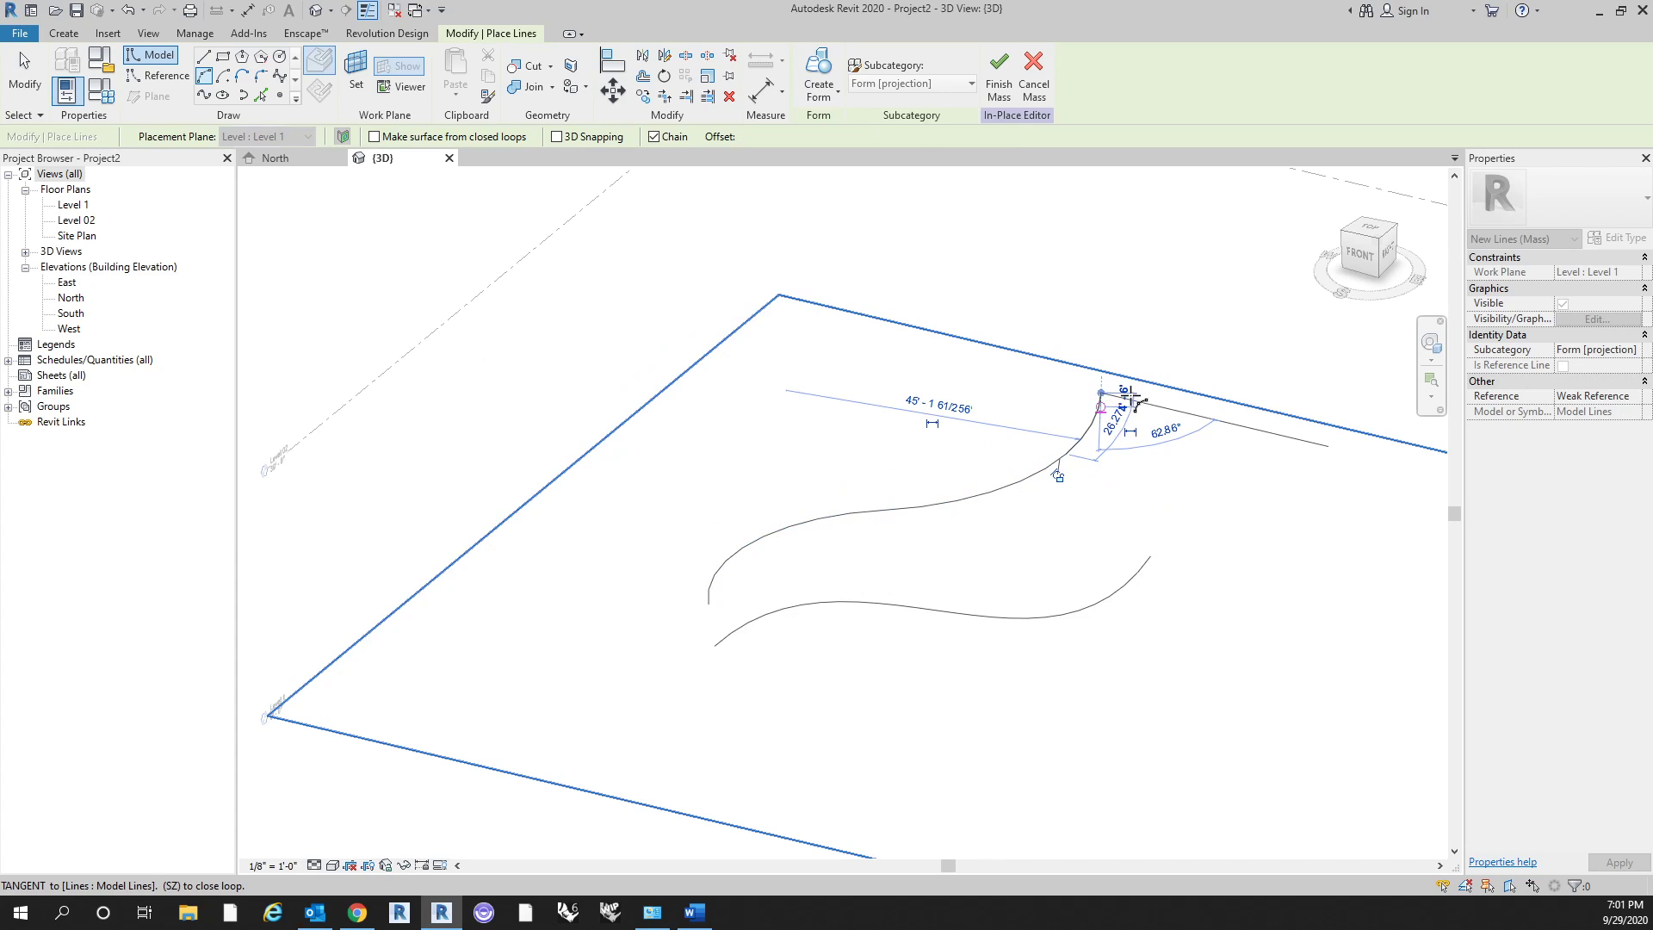
click(1160, 351)
key(Escape)
key(Escape)
Delete the whole chain of arcs, keeping only the original spline on Level 1.
shift+middle_drag(1210, 556, 699, 544)
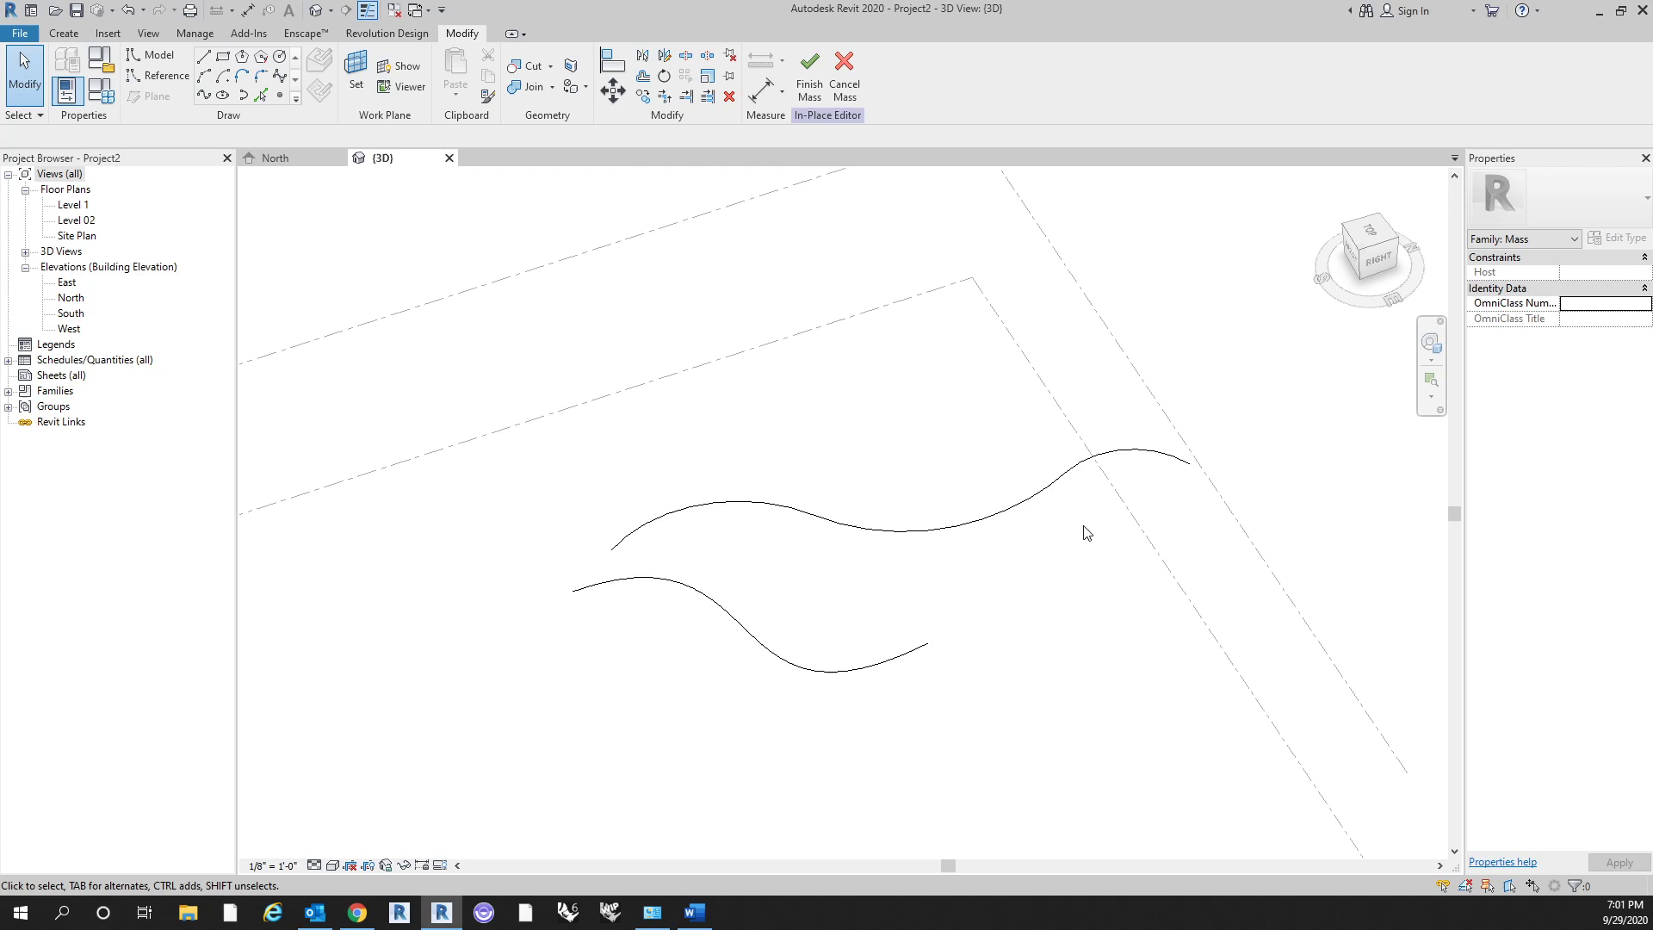
shift+middle_drag(1087, 533, 680, 472)
drag(648, 444, 1283, 664)
key(Delete)
Set the active work plane for the mass sketch to Level 02.
shift+middle_drag(952, 741, 1180, 620)
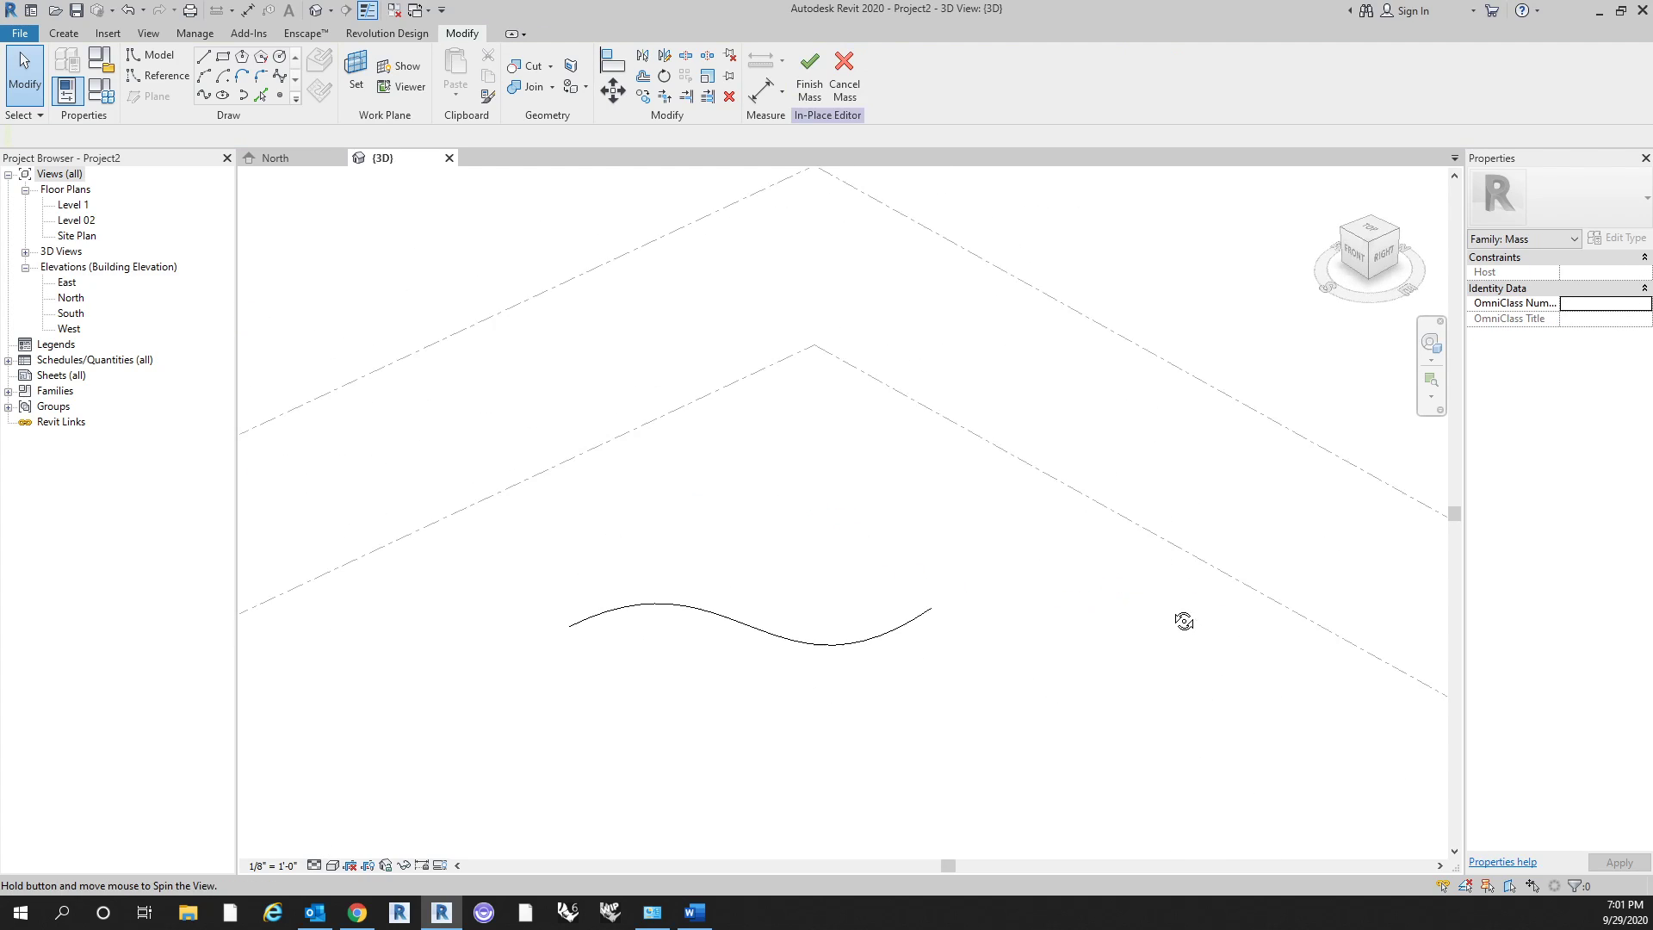
scroll(896, 568, down, 3)
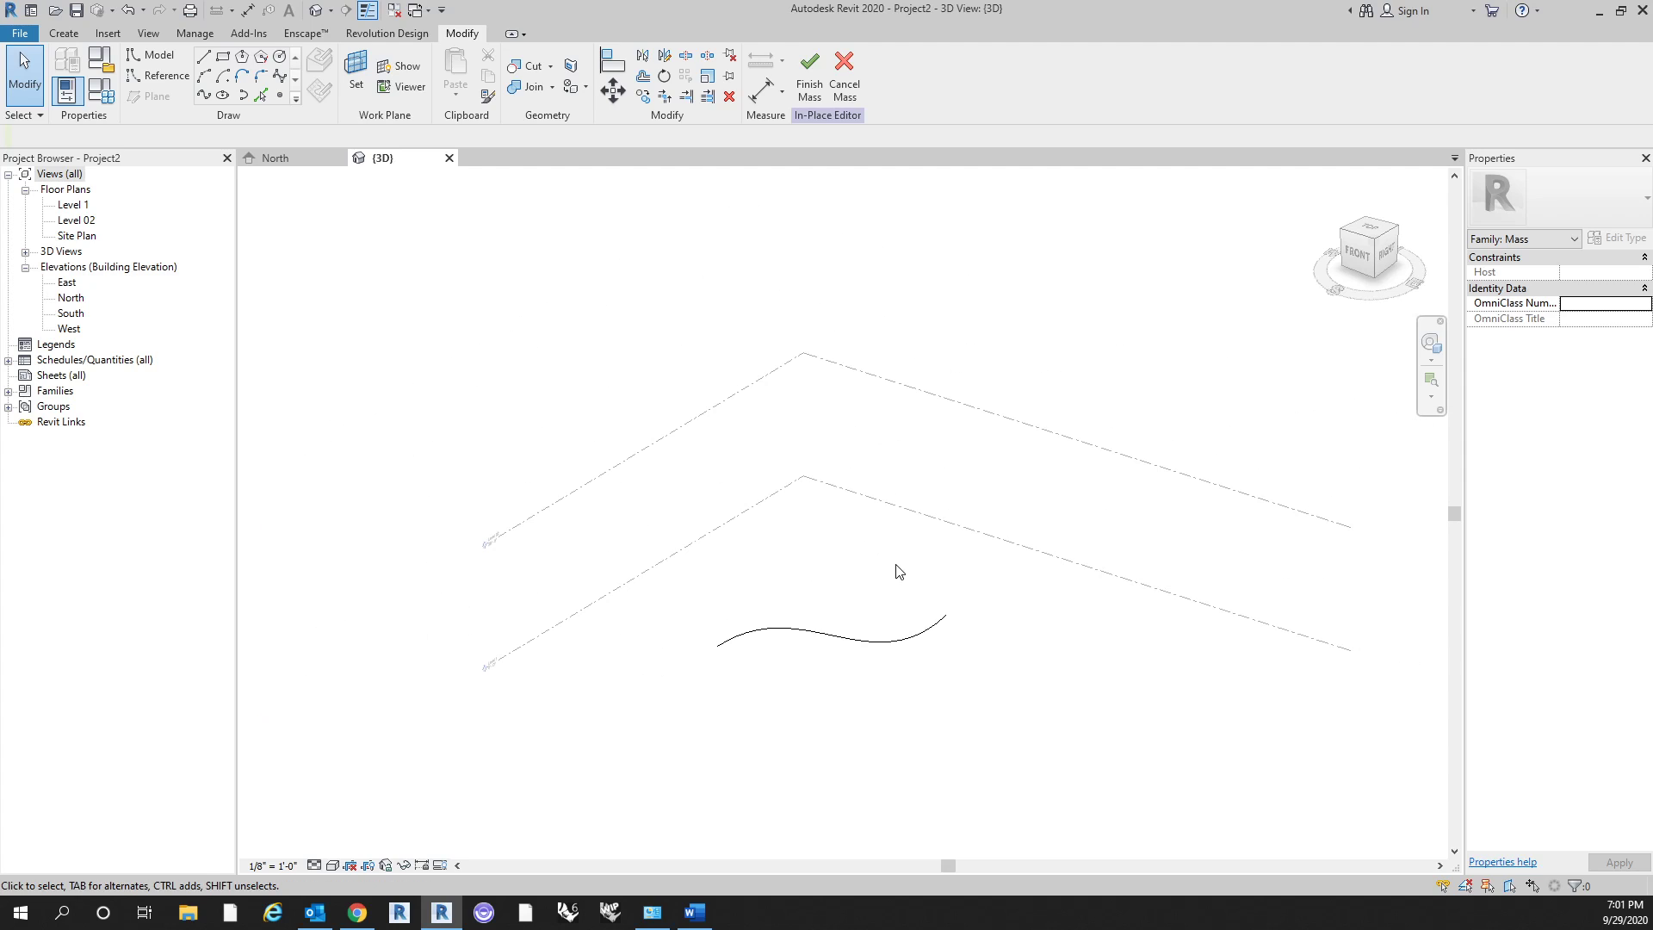
shift+middle_drag(957, 646, 468, 432)
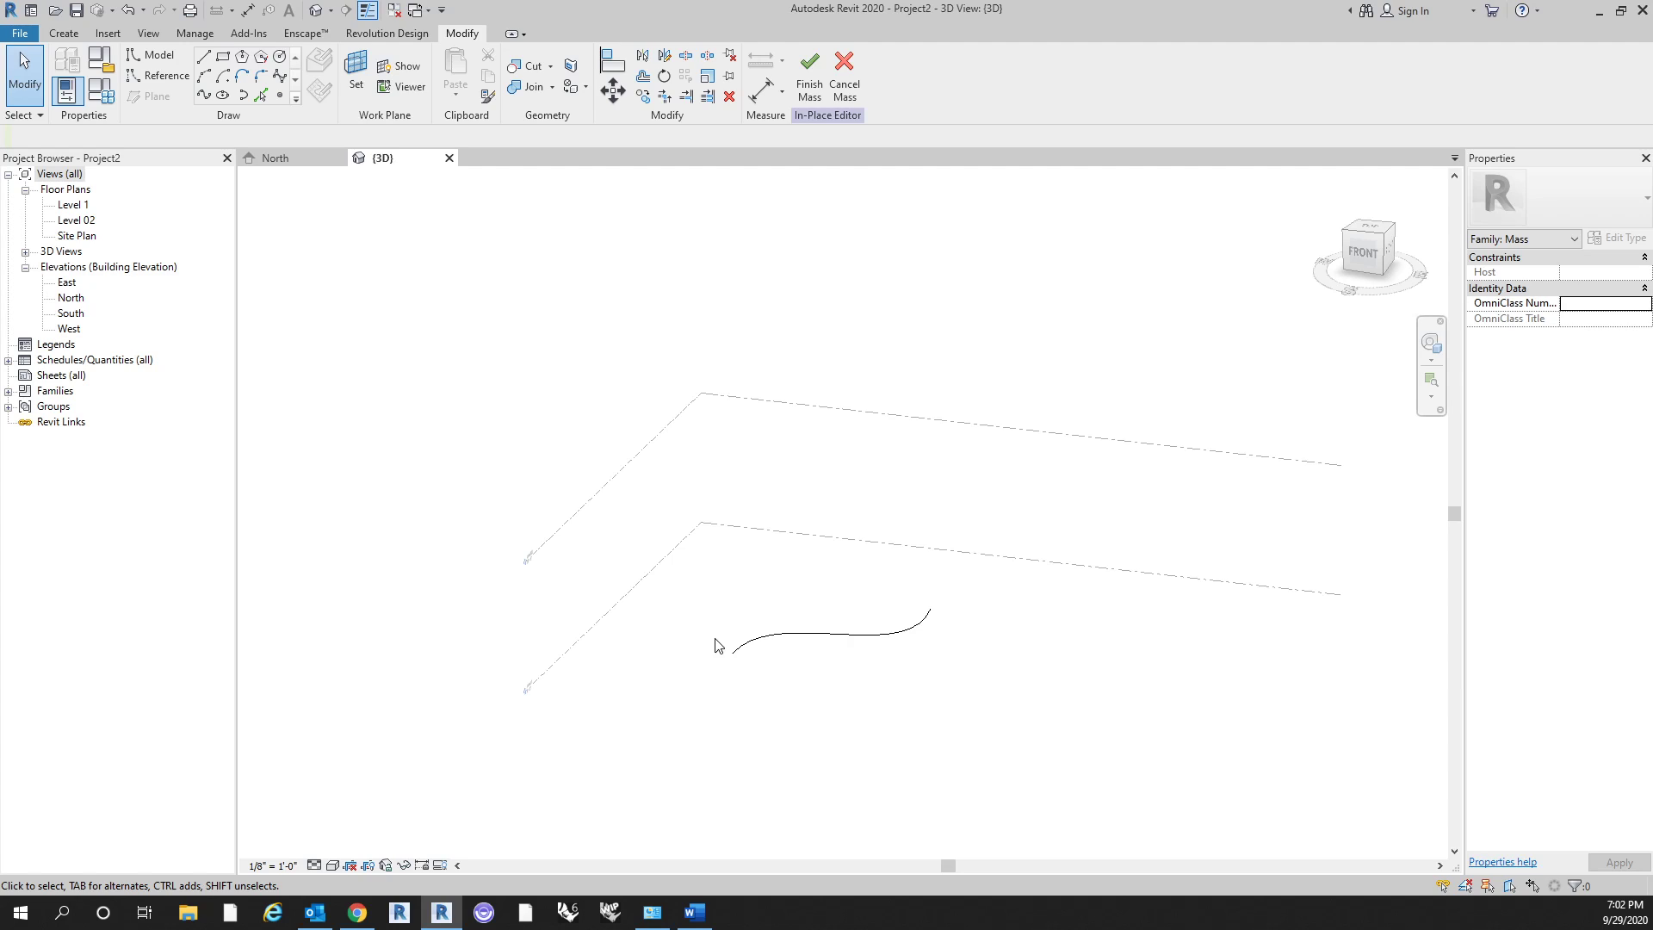
middle_drag(986, 701, 859, 641)
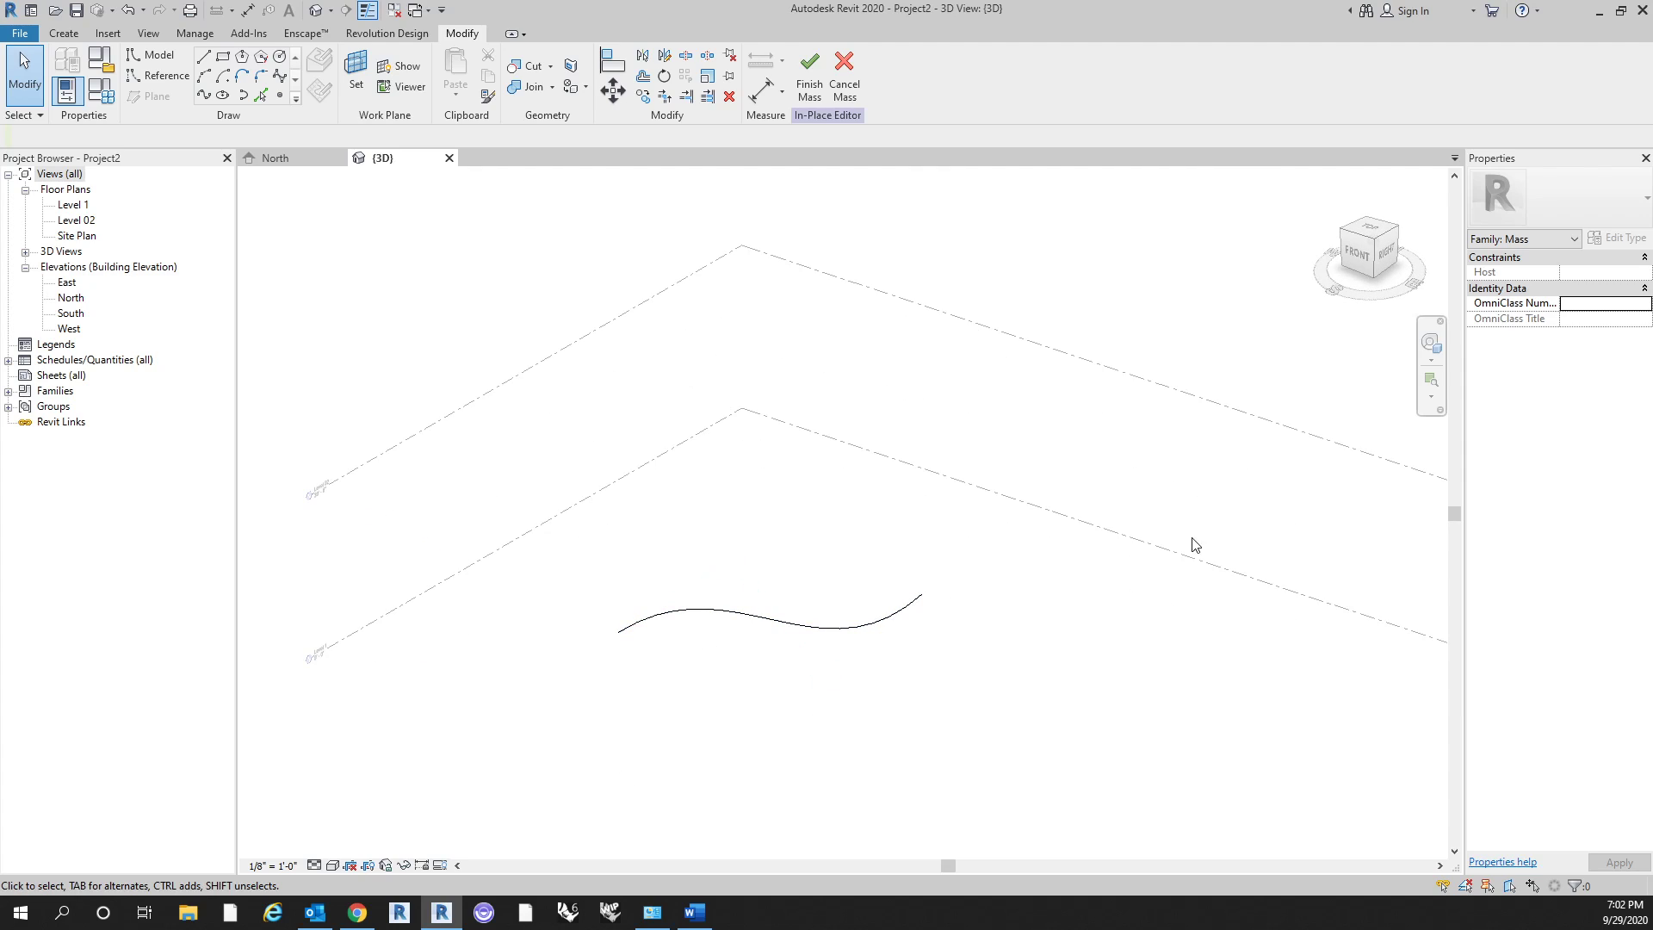
scroll(671, 657, down, 2)
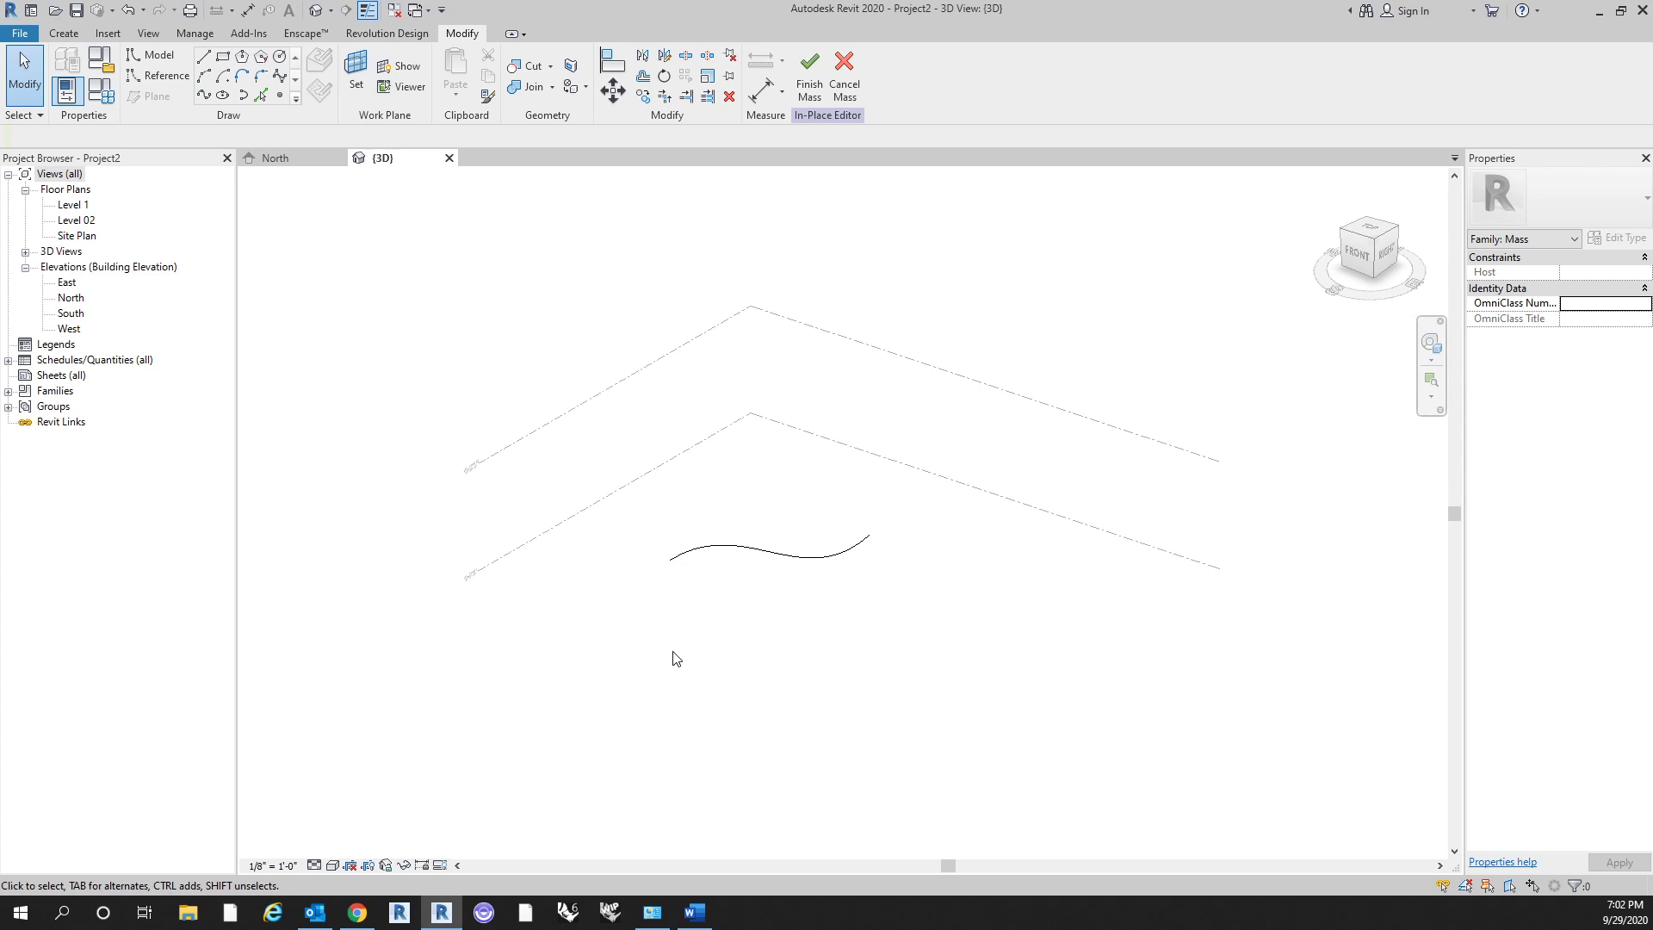
shift+middle_drag(672, 656, 751, 589)
shift+middle_drag(721, 647, 630, 664)
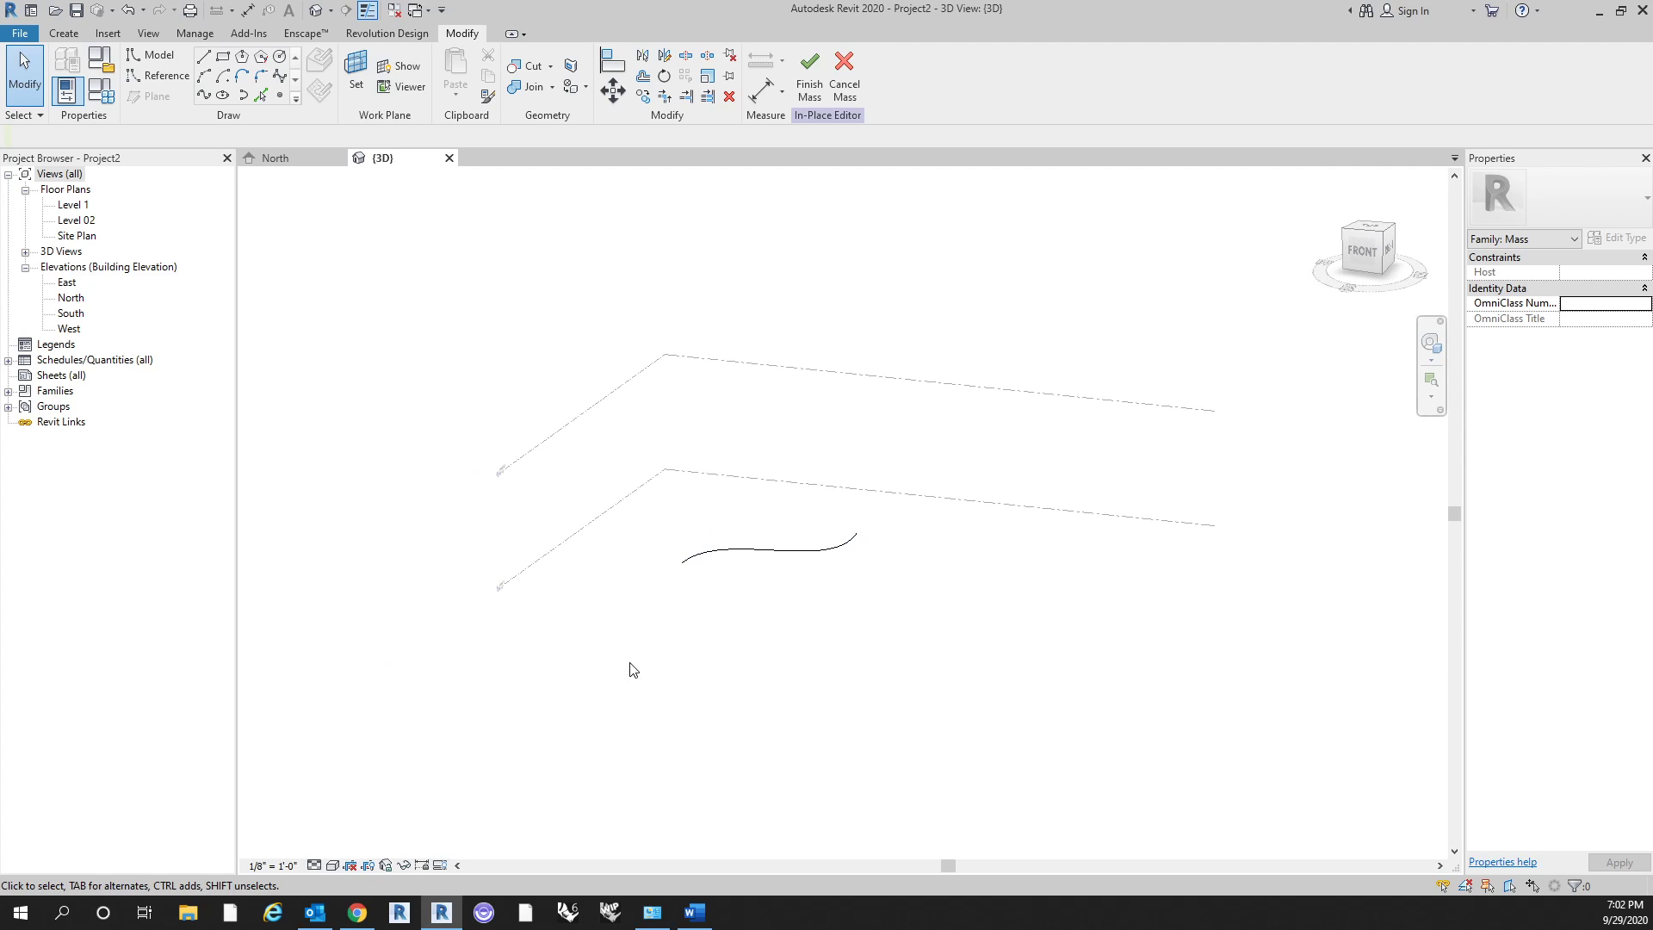
click(355, 86)
click(151, 141)
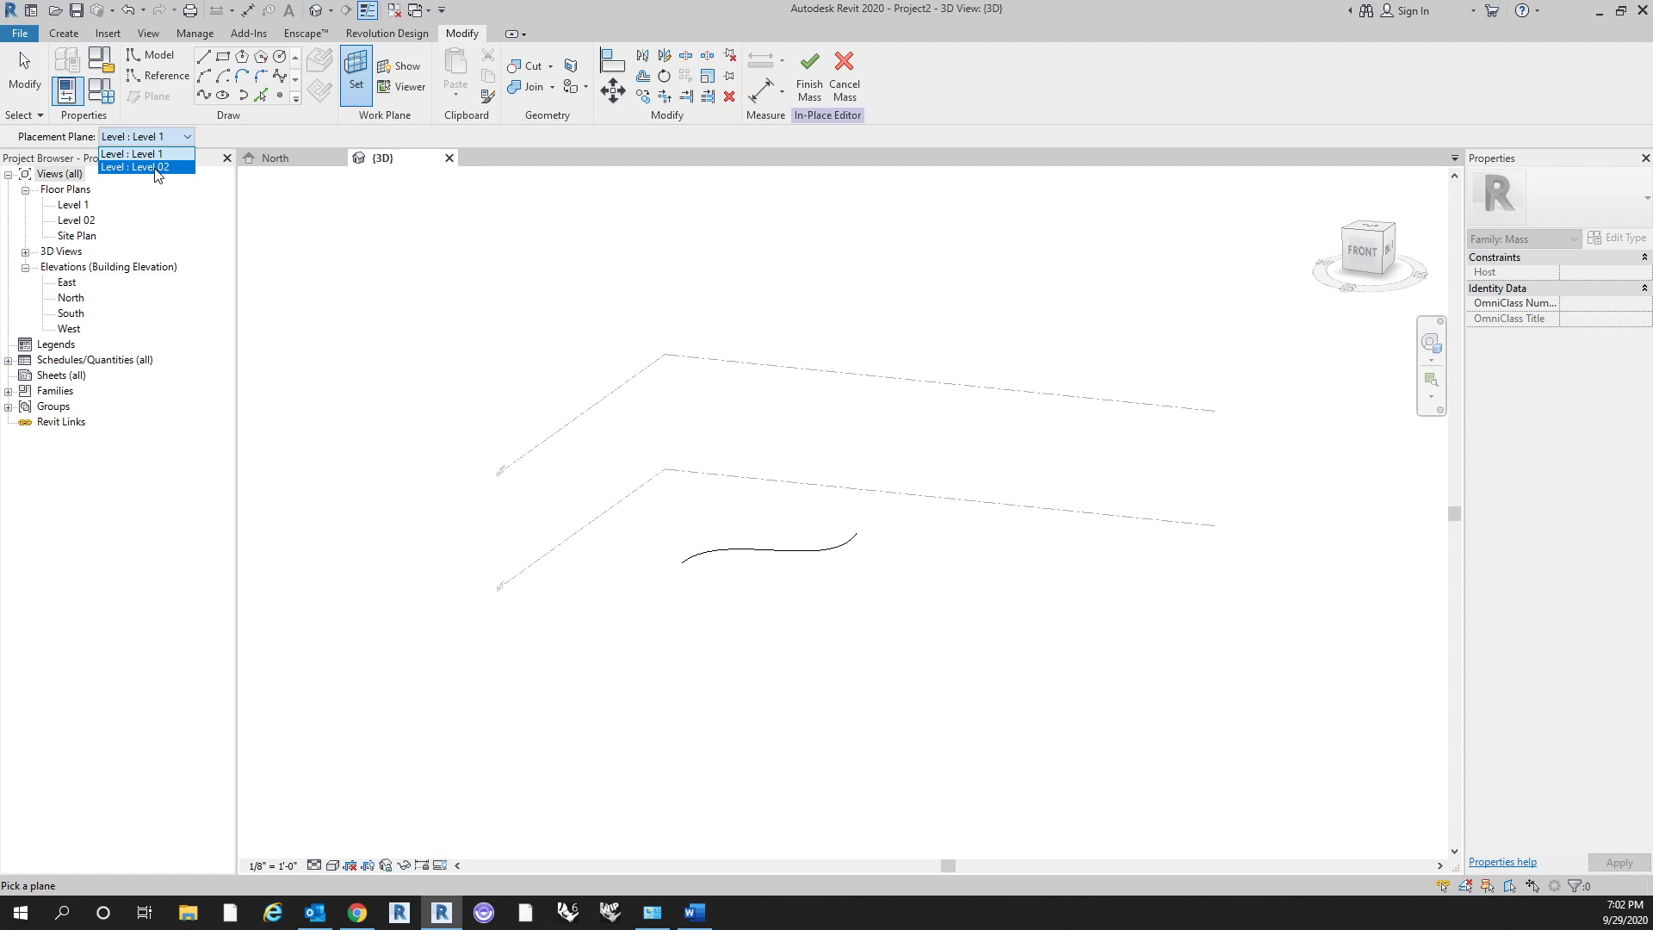
click(156, 168)
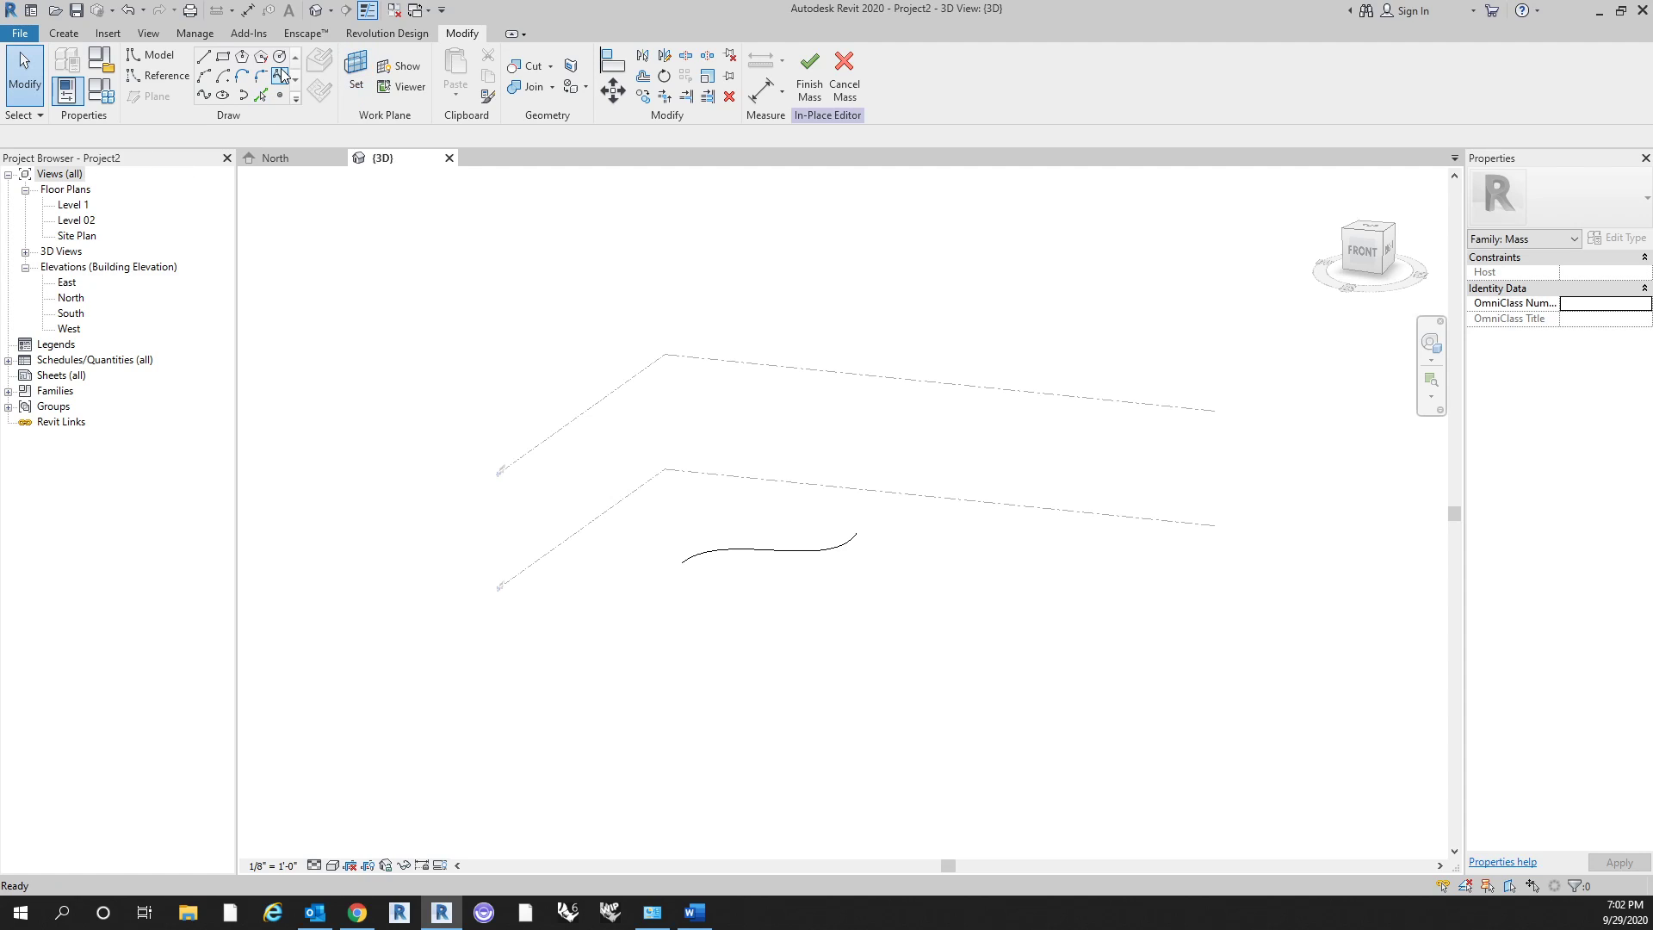
Place four reference points in a zigzag on Level 02 above the Level 1 spline.
shift+middle_drag(794, 455, 774, 579)
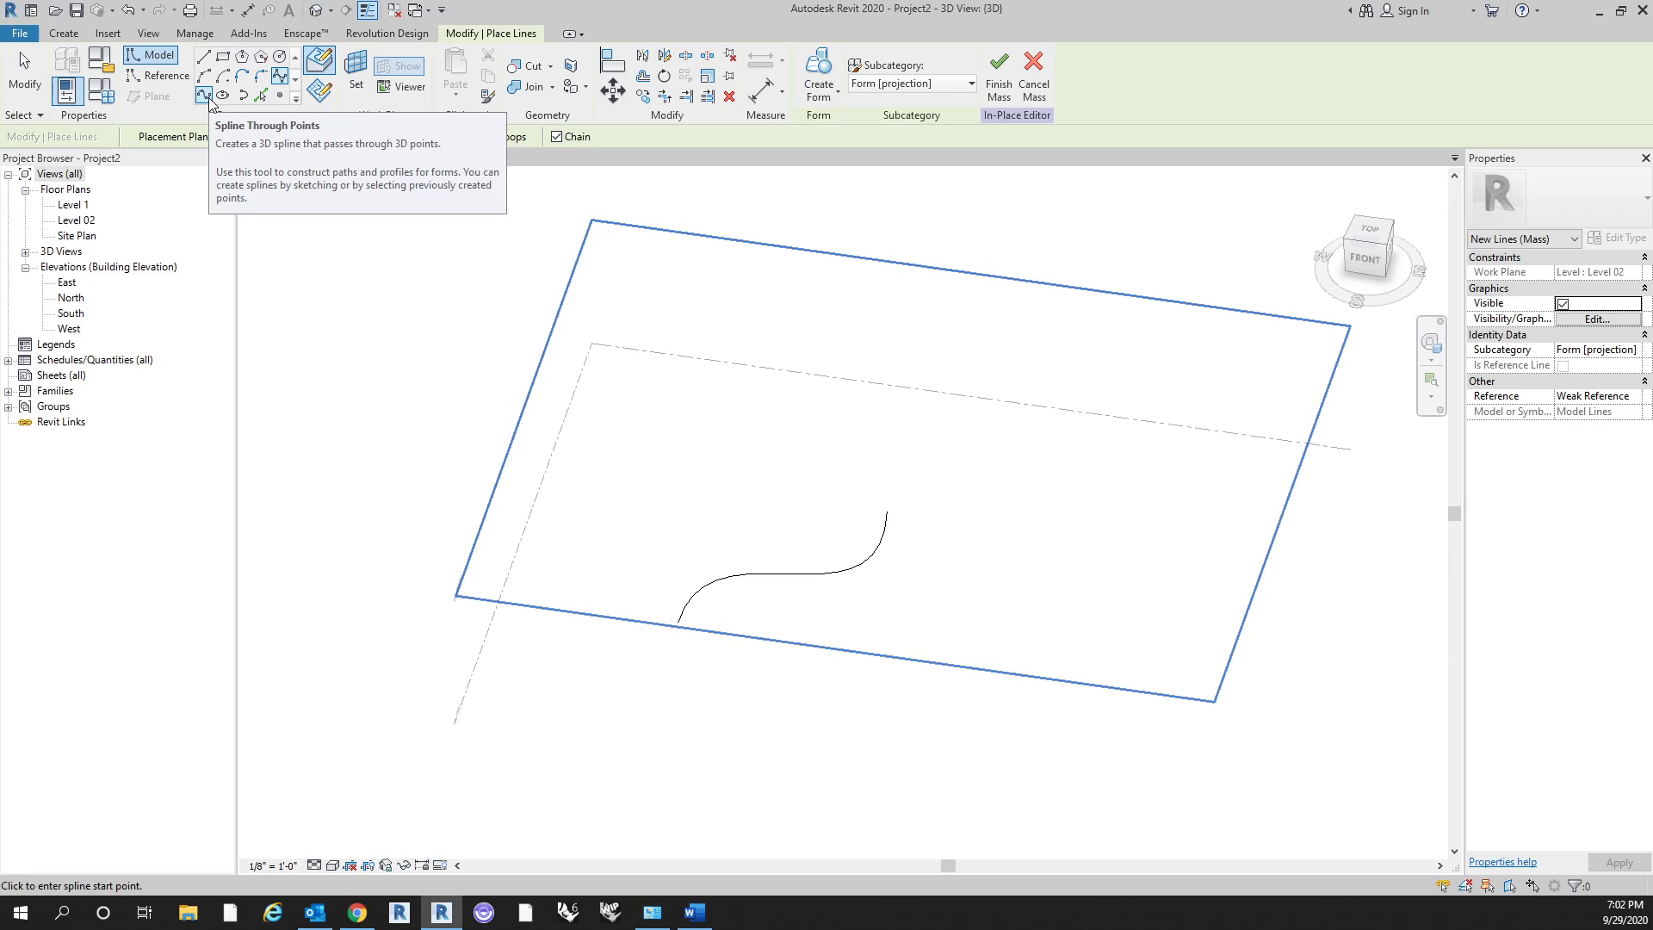
click(280, 96)
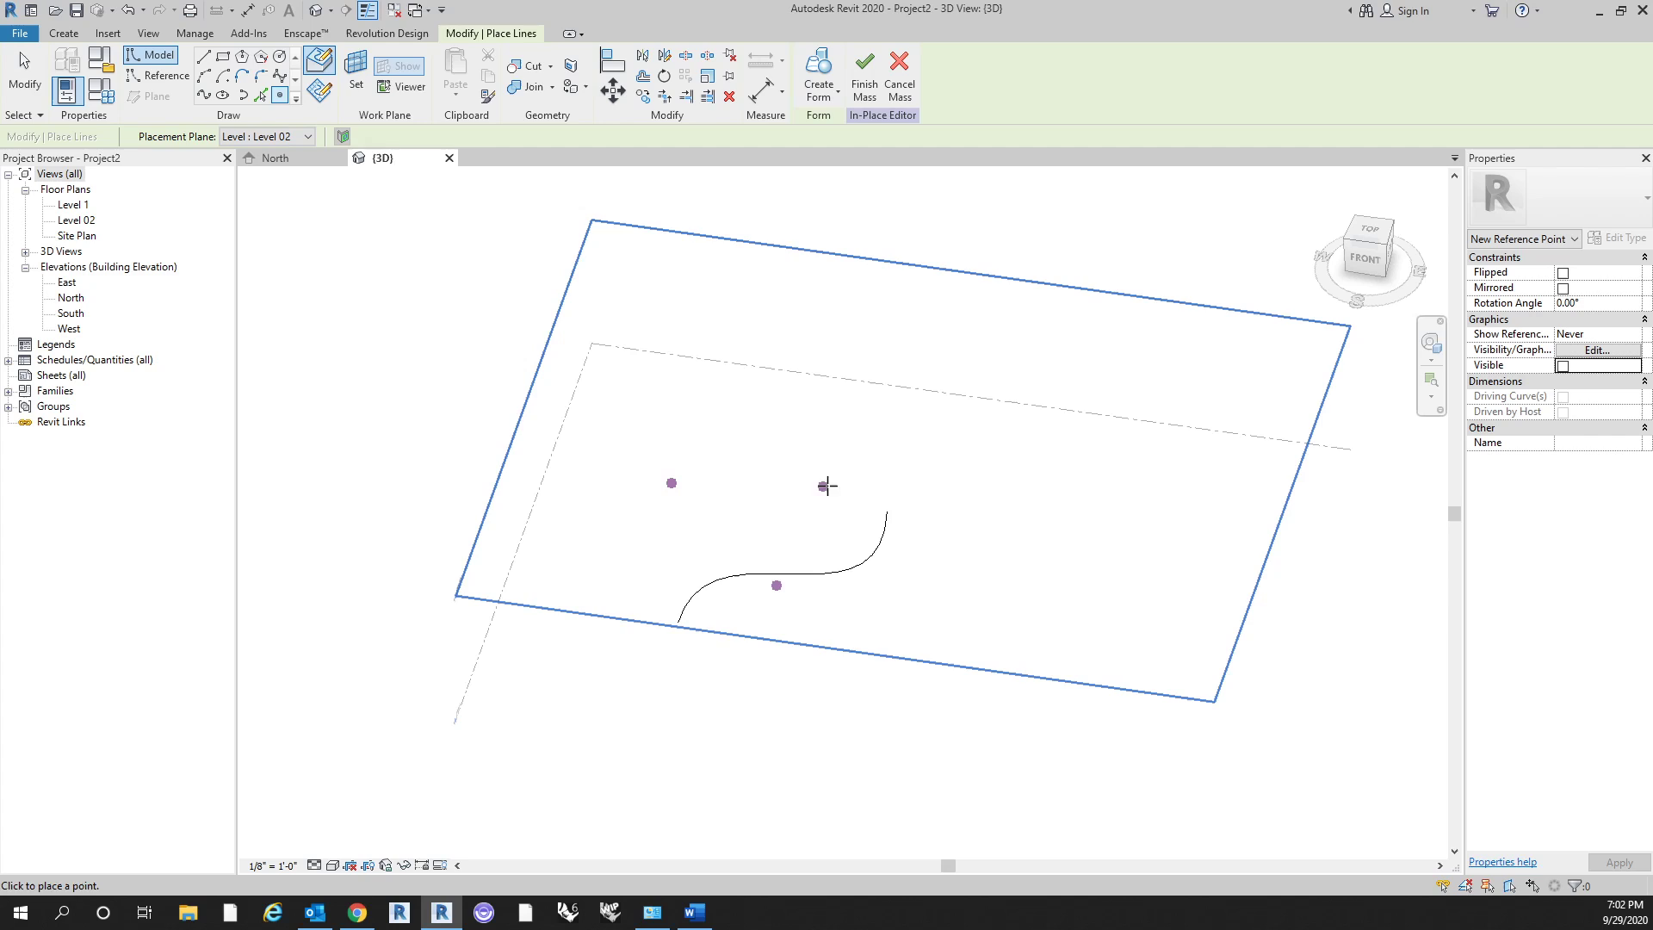
key(Escape)
key(Escape)
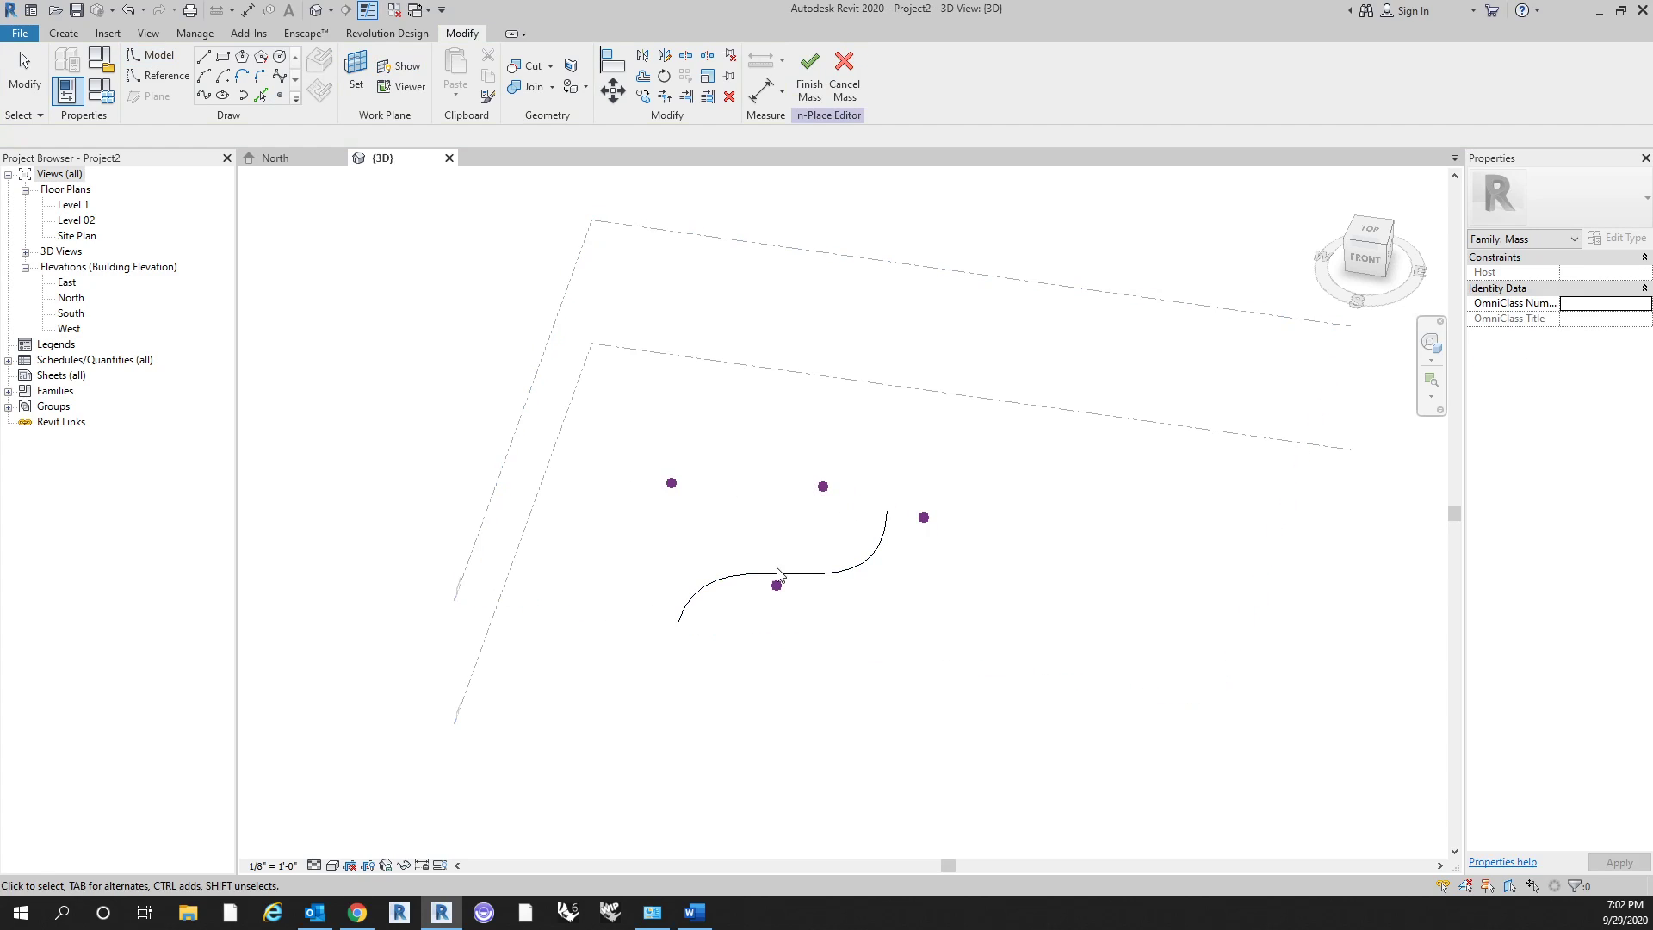
Create a spline through the four reference points on Level 02 with Spline Through Points.
drag(542, 679, 1004, 420)
shift+middle_drag(984, 641, 1012, 504)
drag(625, 465, 964, 579)
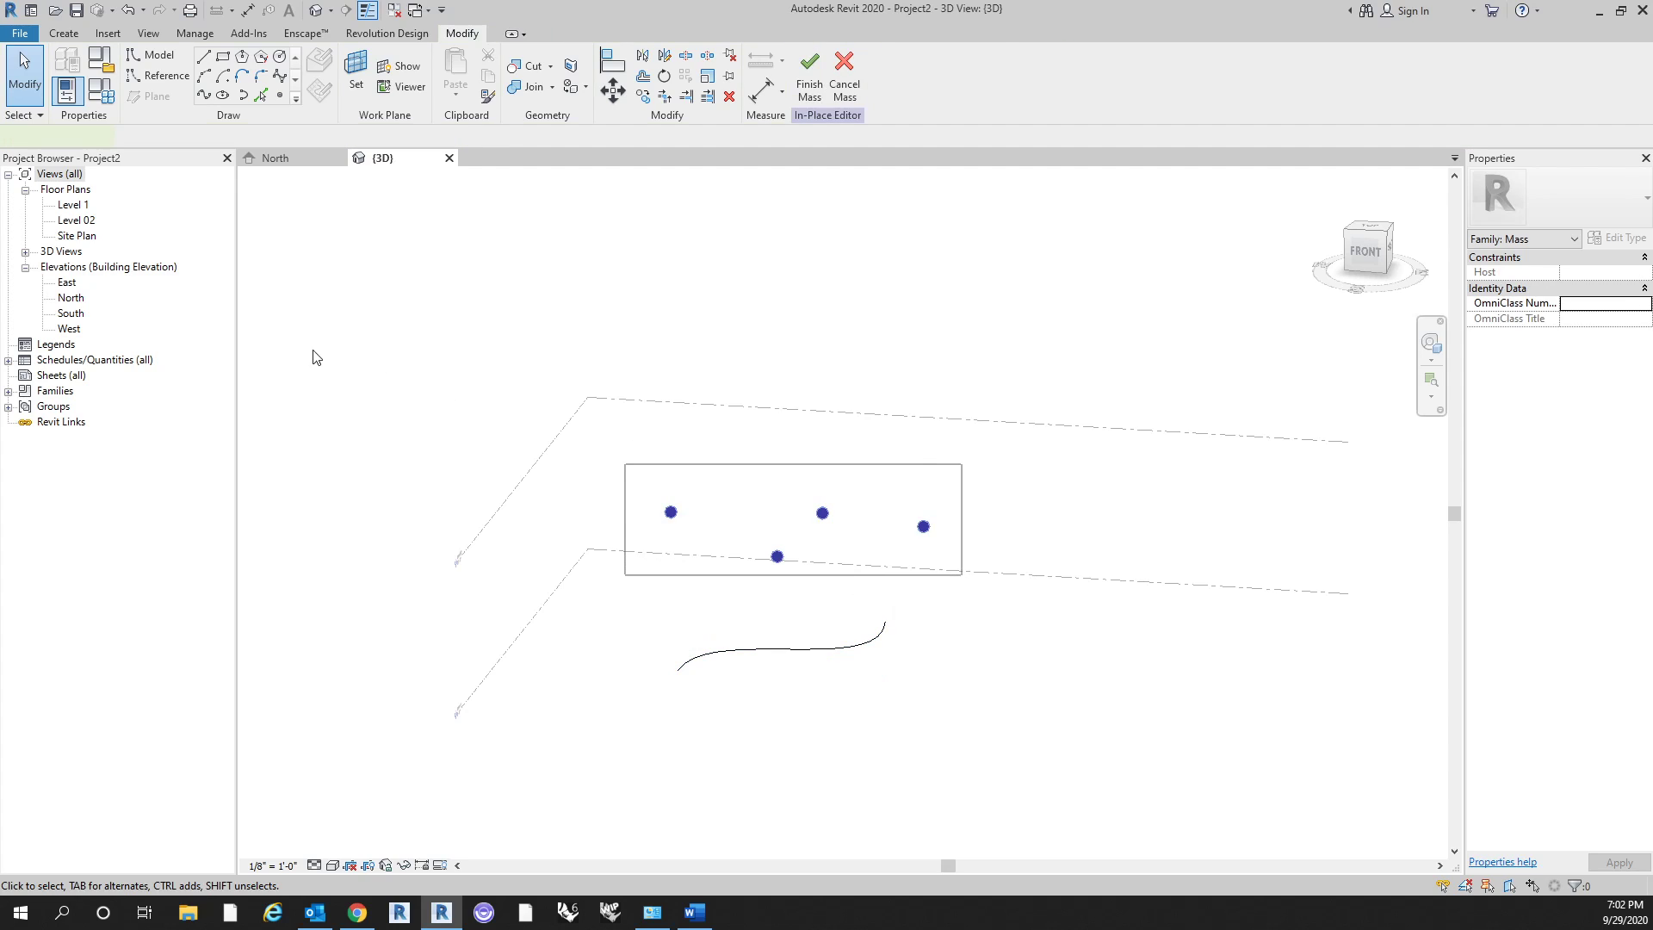
click(205, 98)
click(935, 321)
Move the second reference point of the Level 02 spline sideways toward the first point and rearward, flattening the curve's dip.
shift+middle_drag(935, 321, 845, 564)
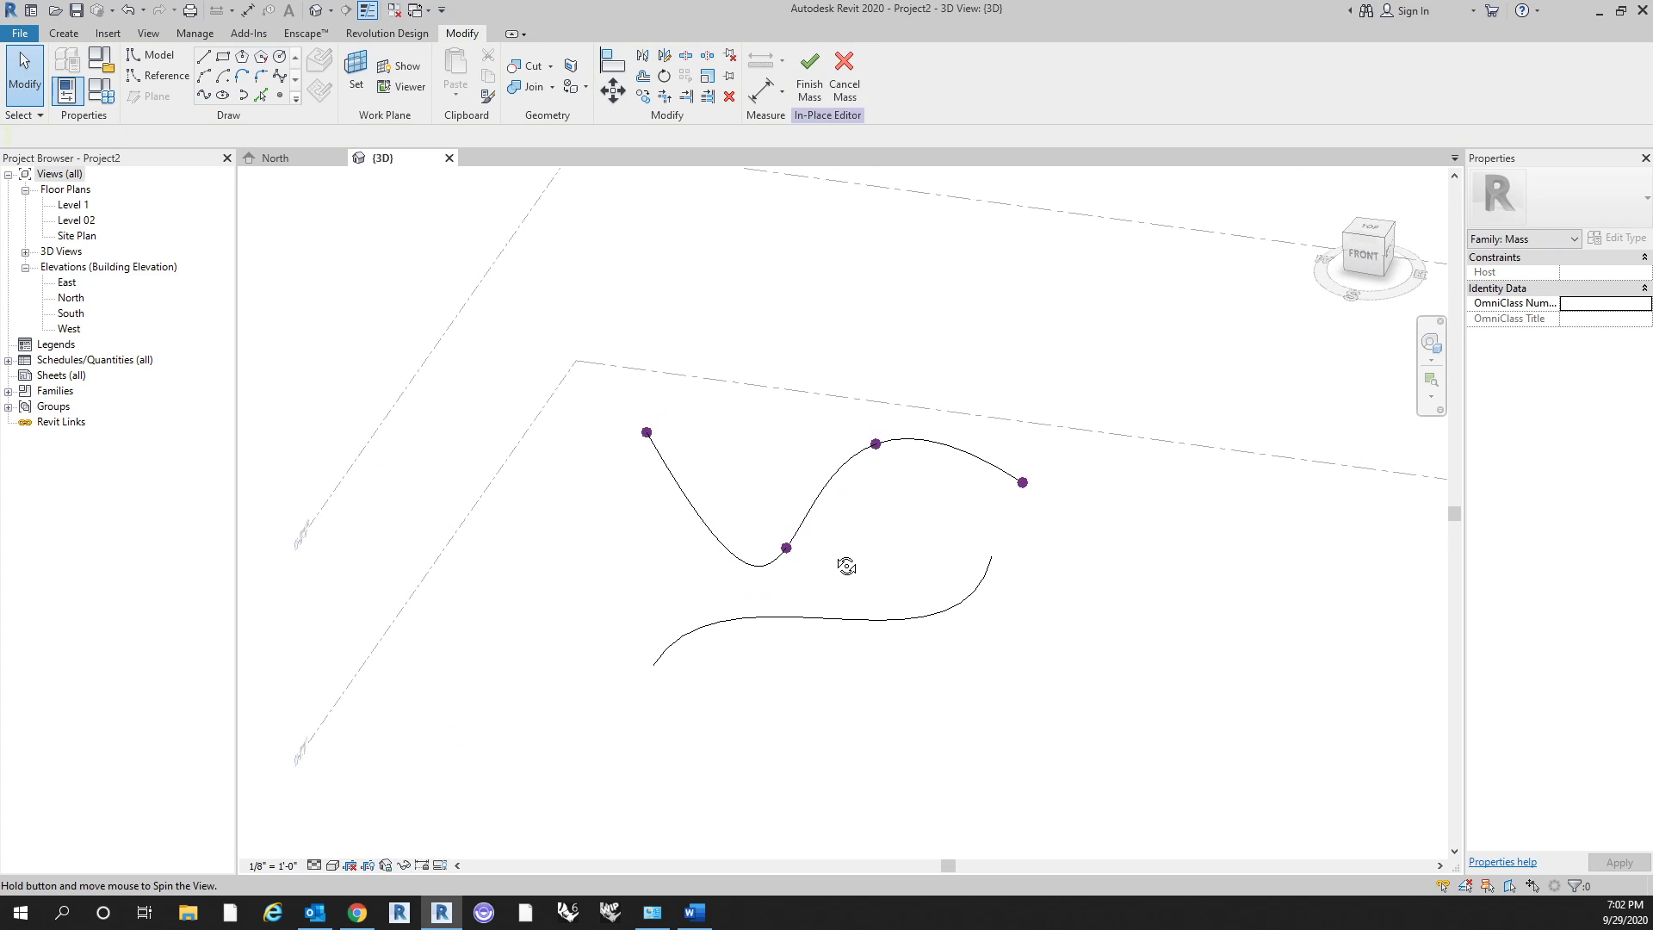
click(787, 548)
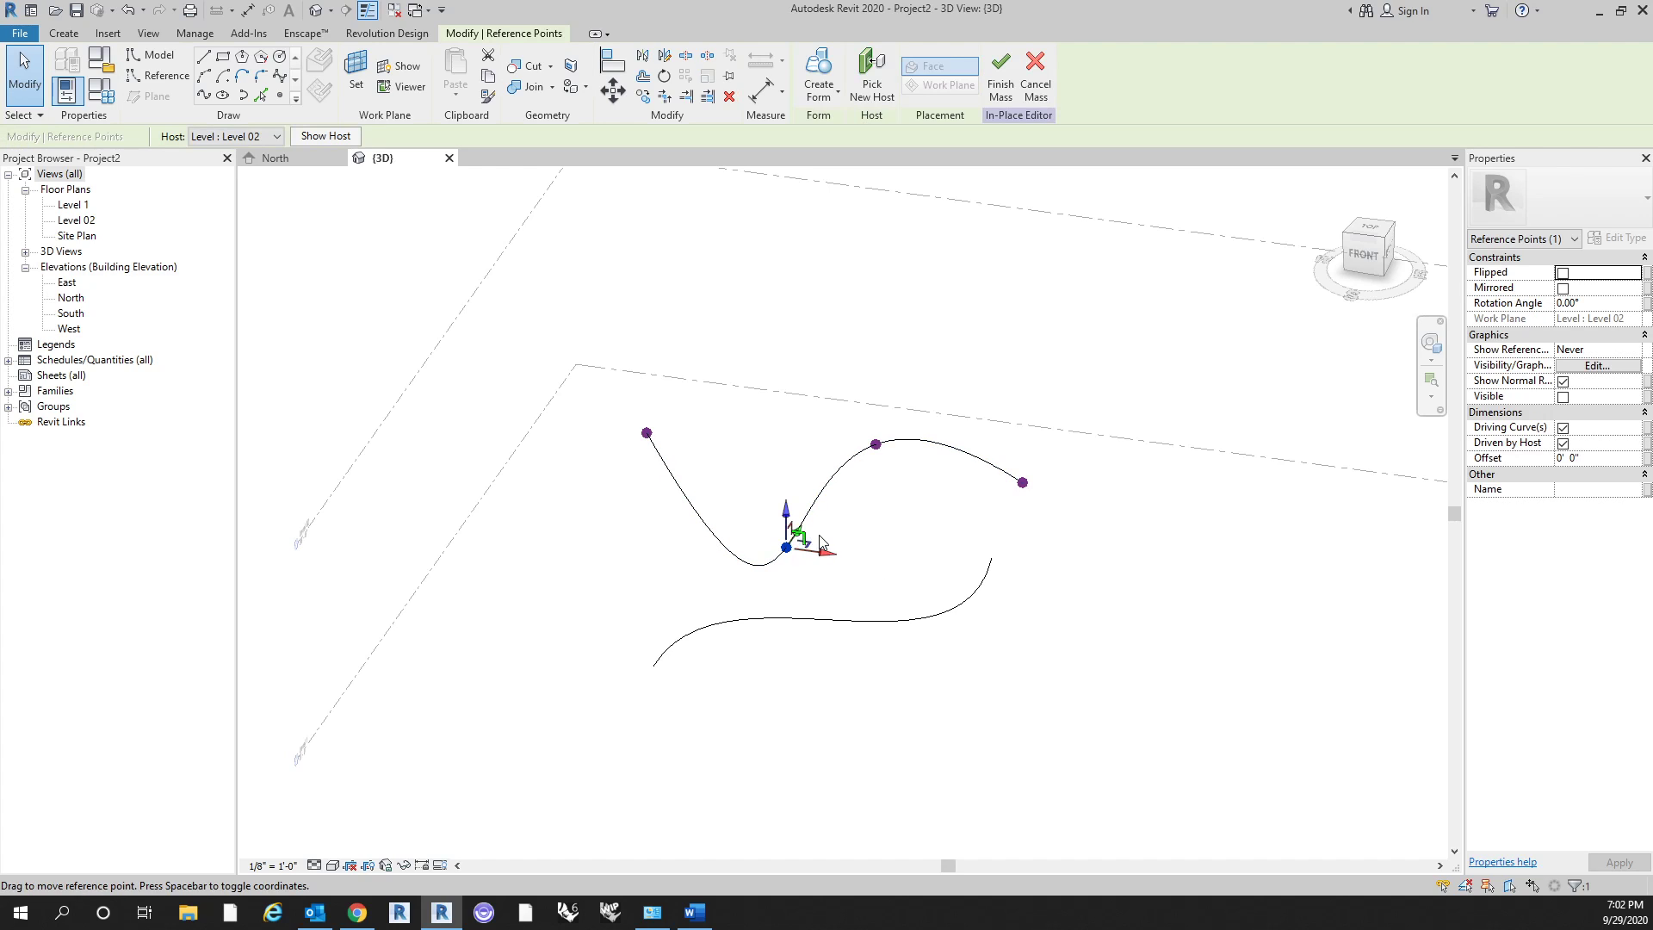
drag(826, 553, 756, 545)
shift+middle_drag(825, 532, 841, 617)
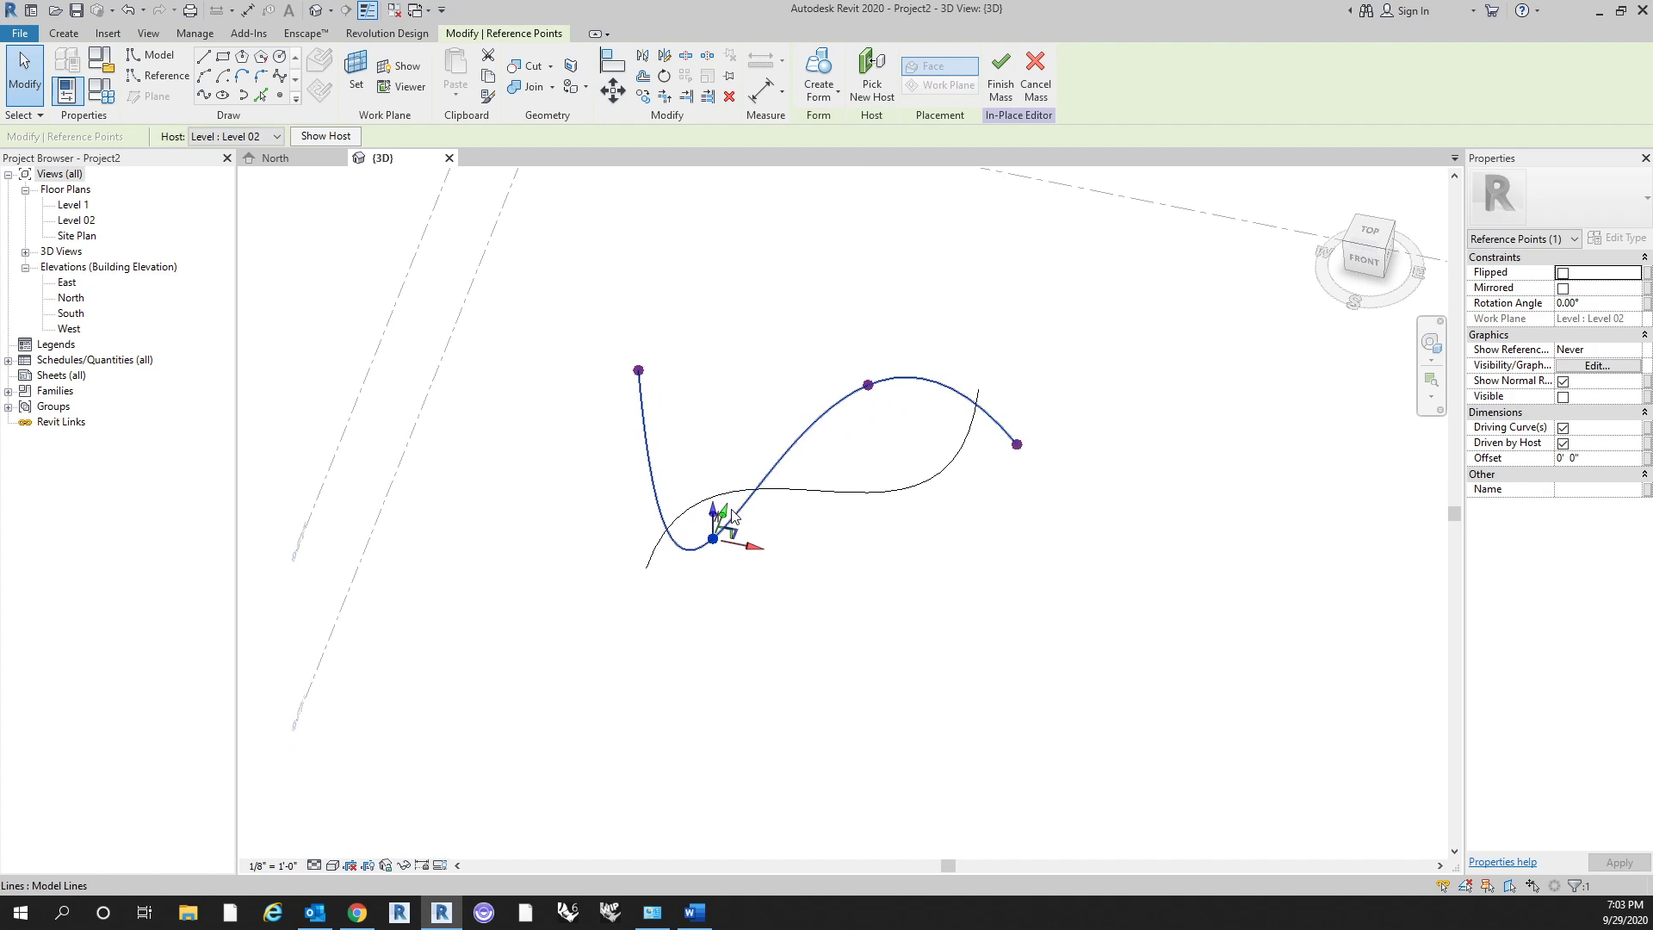
drag(724, 514, 762, 420)
click(885, 545)
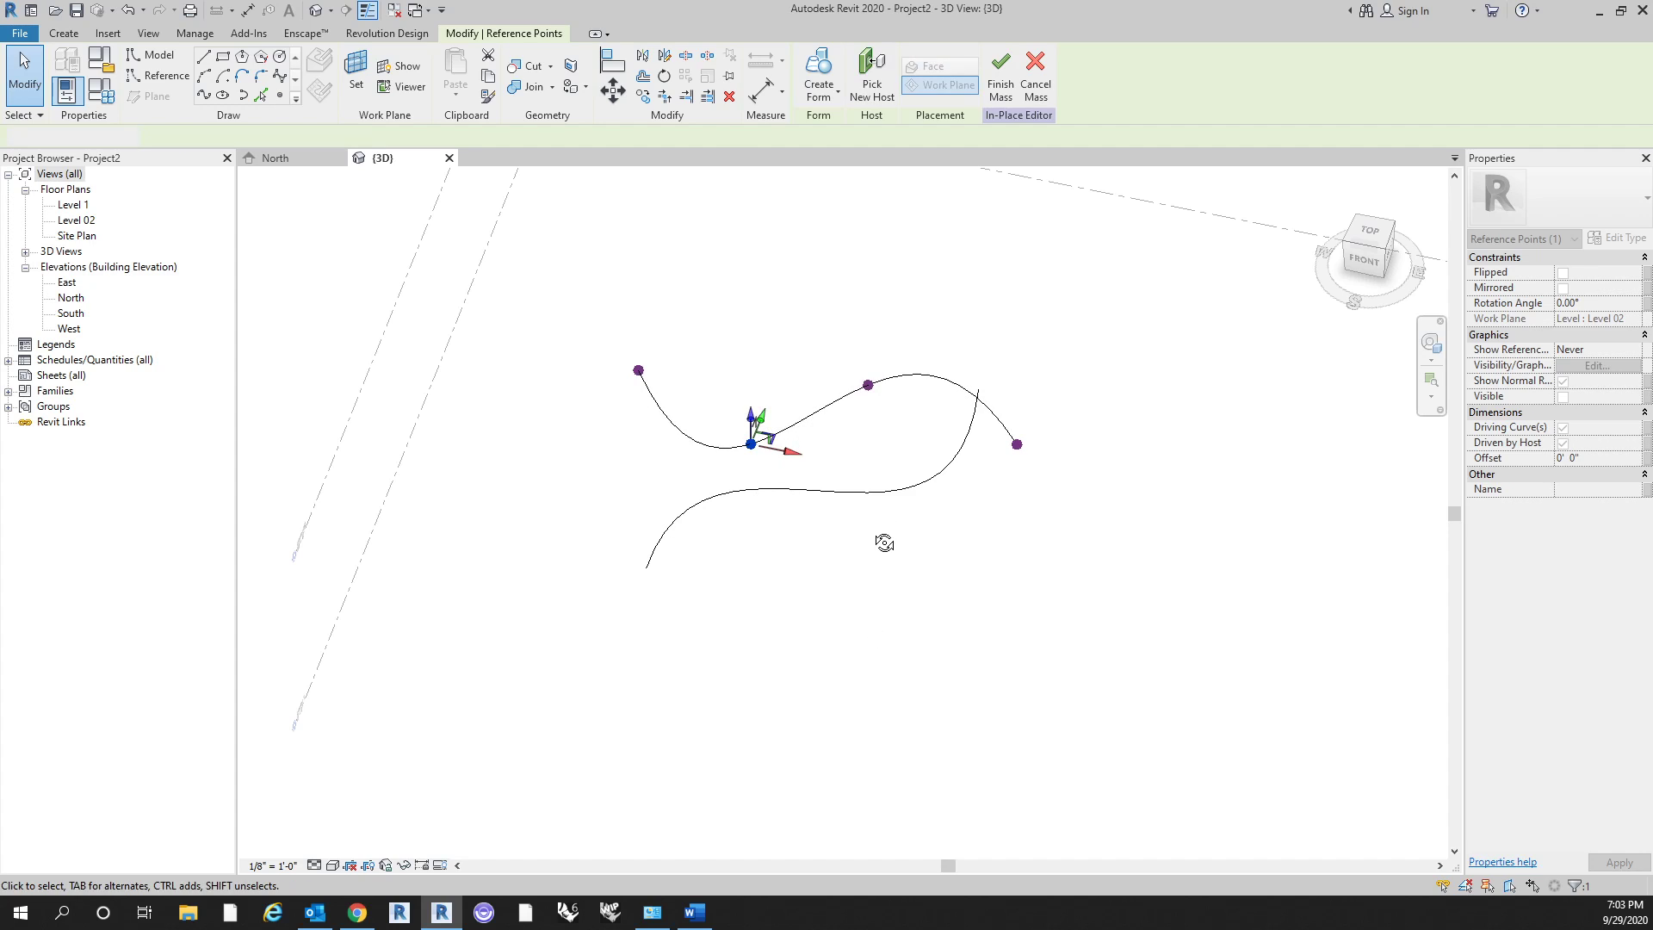
In the top view, move the whole Level 02 spline rearward so it crosses over the Level 1 spline.
mouse_move(885, 546)
shift+middle_down()
mouse_move(893, 499)
mouse_move(804, 582)
mouse_move(902, 560)
shift+middle_up()
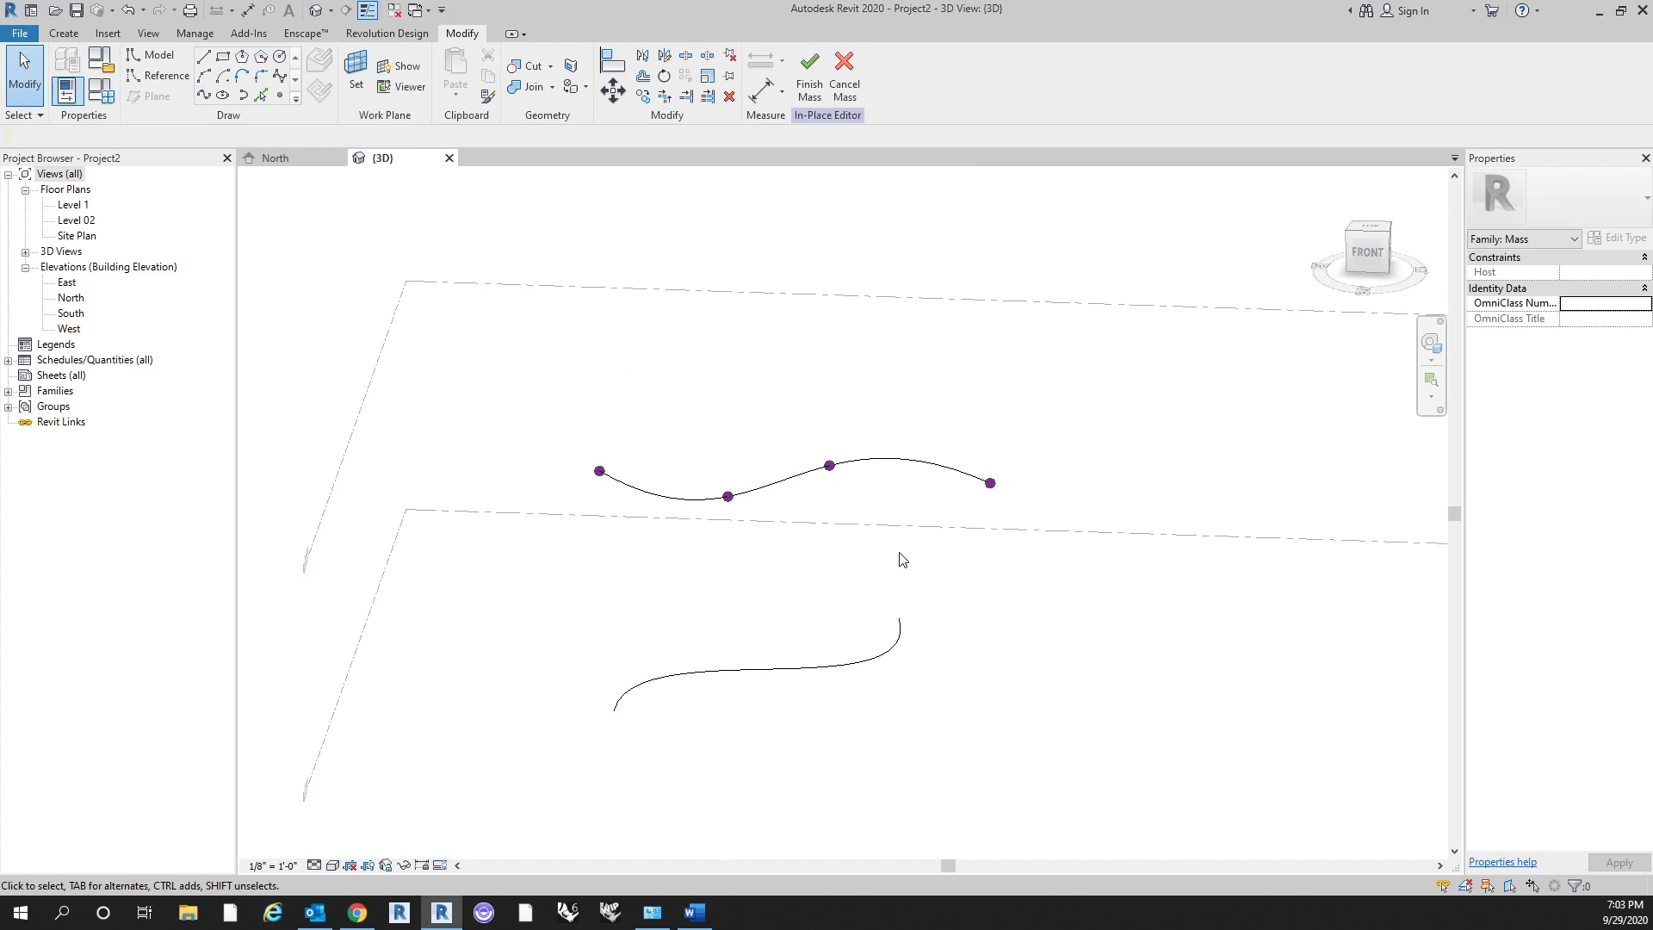
shift+middle_drag(910, 637, 1329, 393)
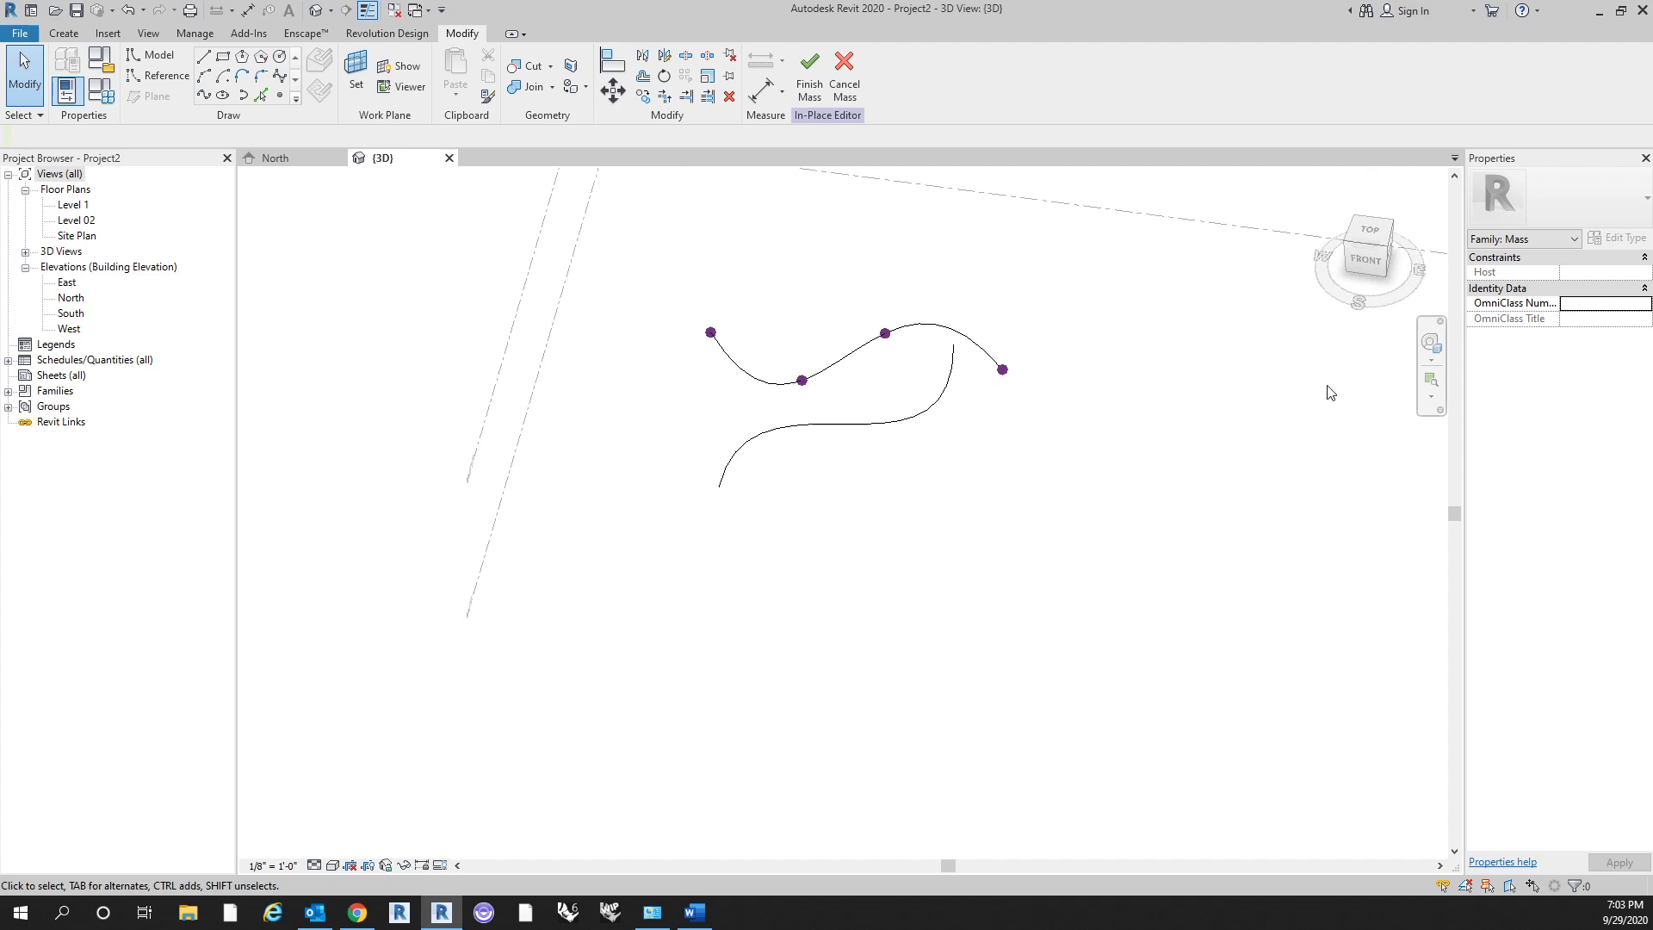
click(1370, 234)
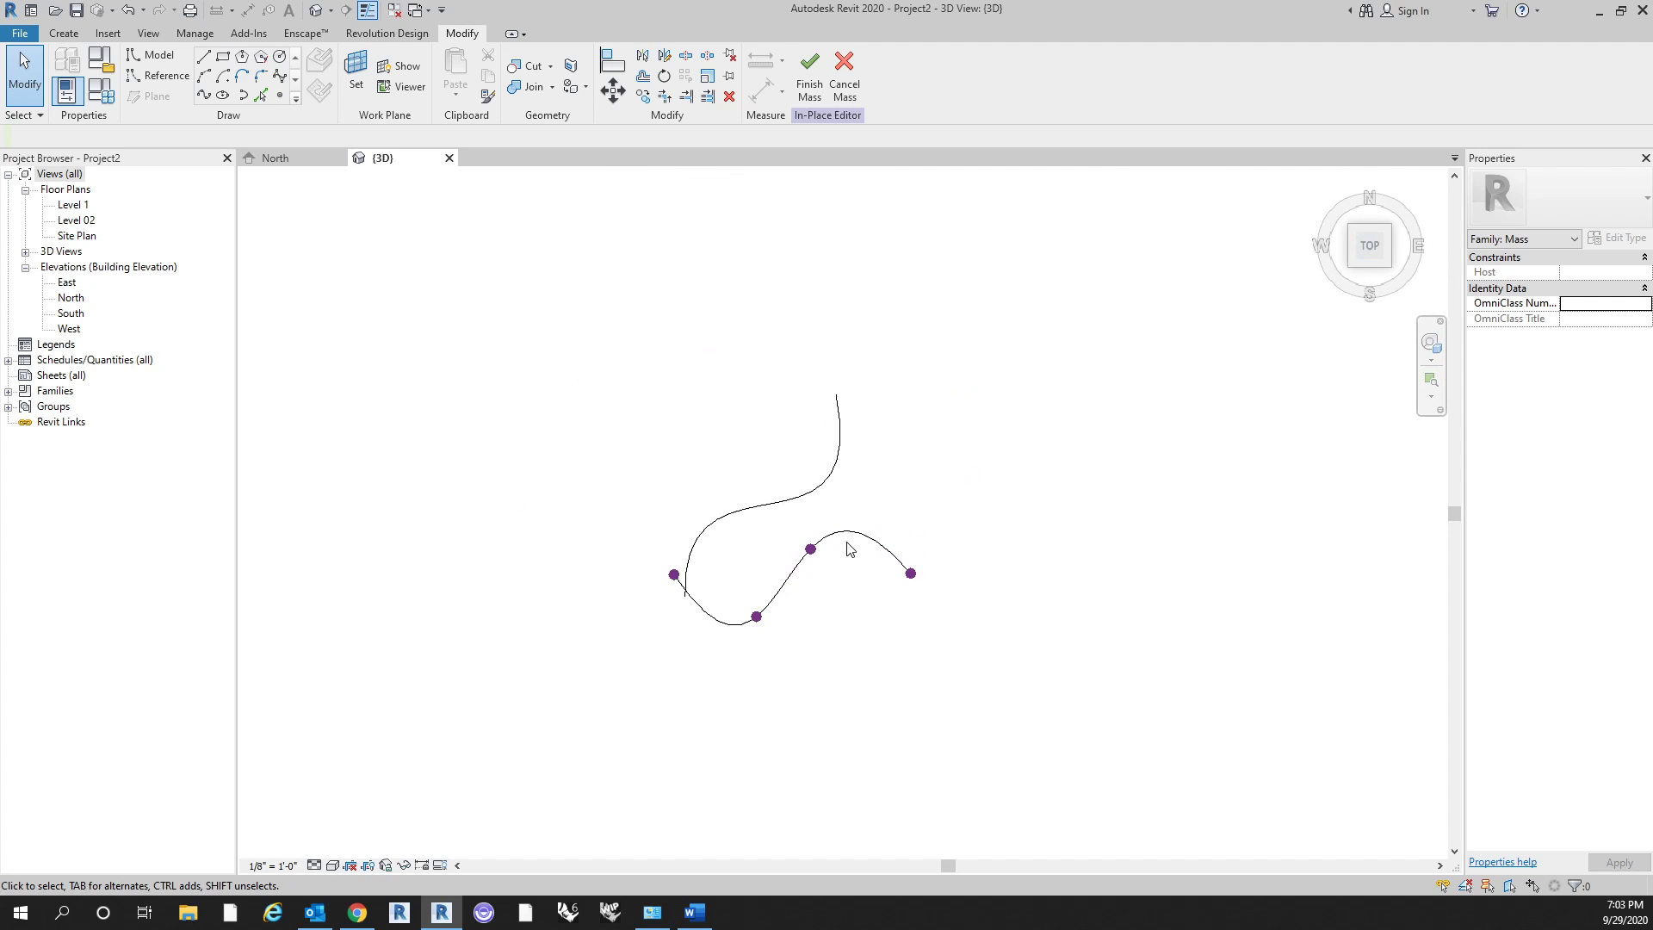
drag(848, 532, 826, 466)
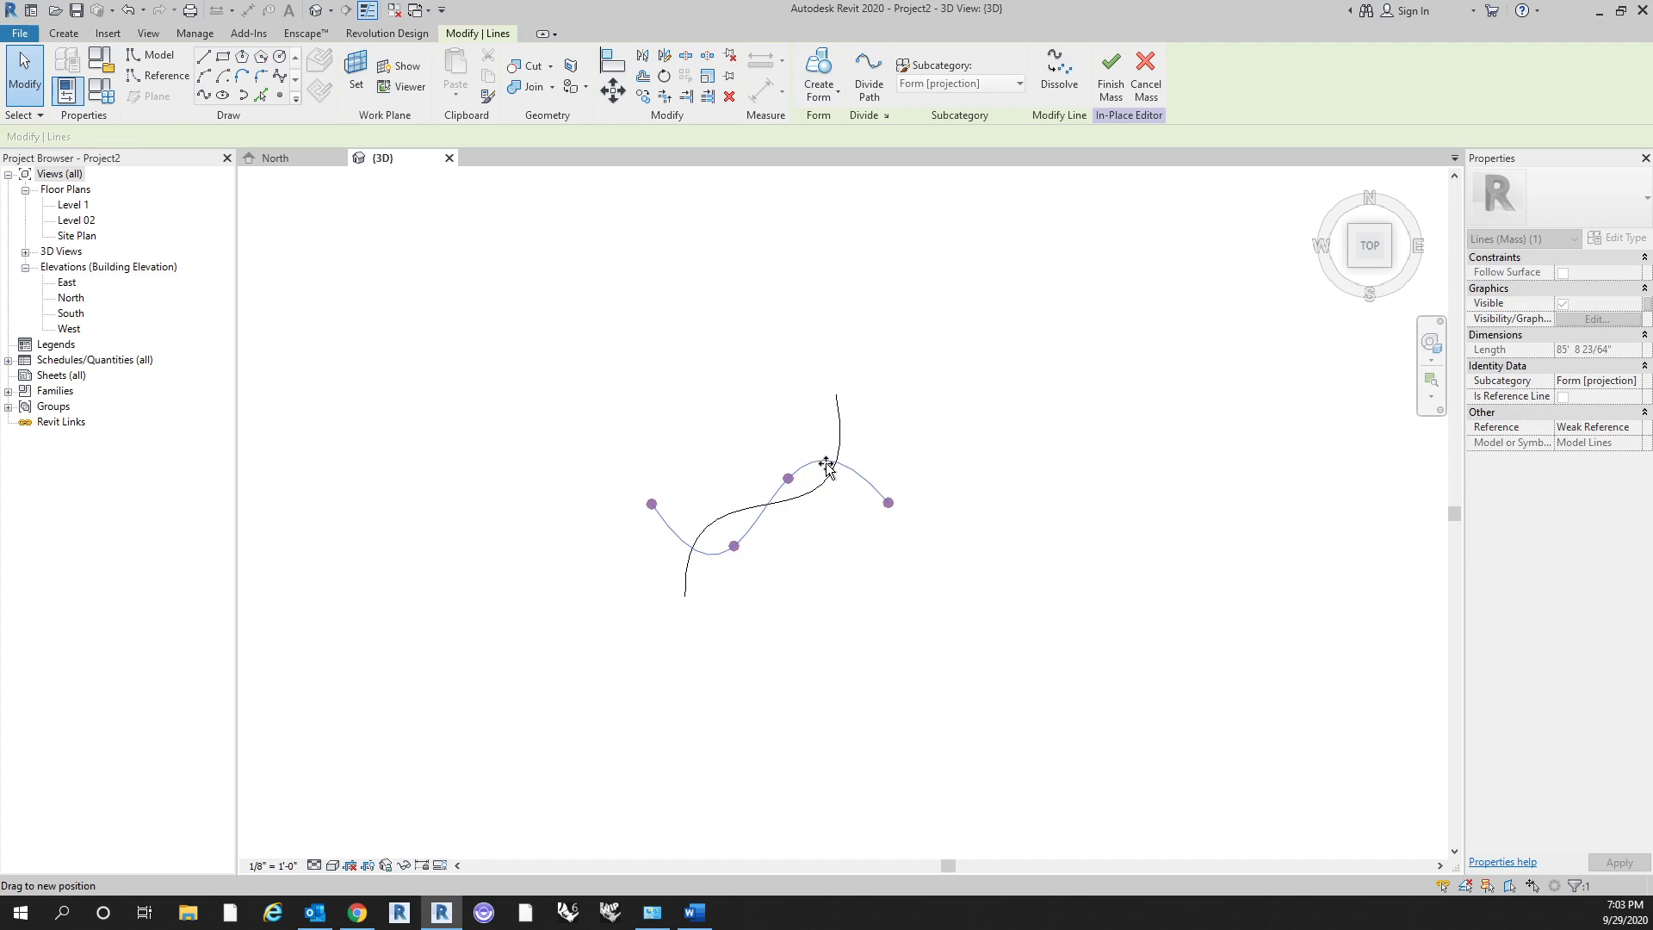
click(1012, 594)
Create a surface form between the Level 1 spline and the Level 02 spline.
shift+middle_drag(1015, 598, 989, 409)
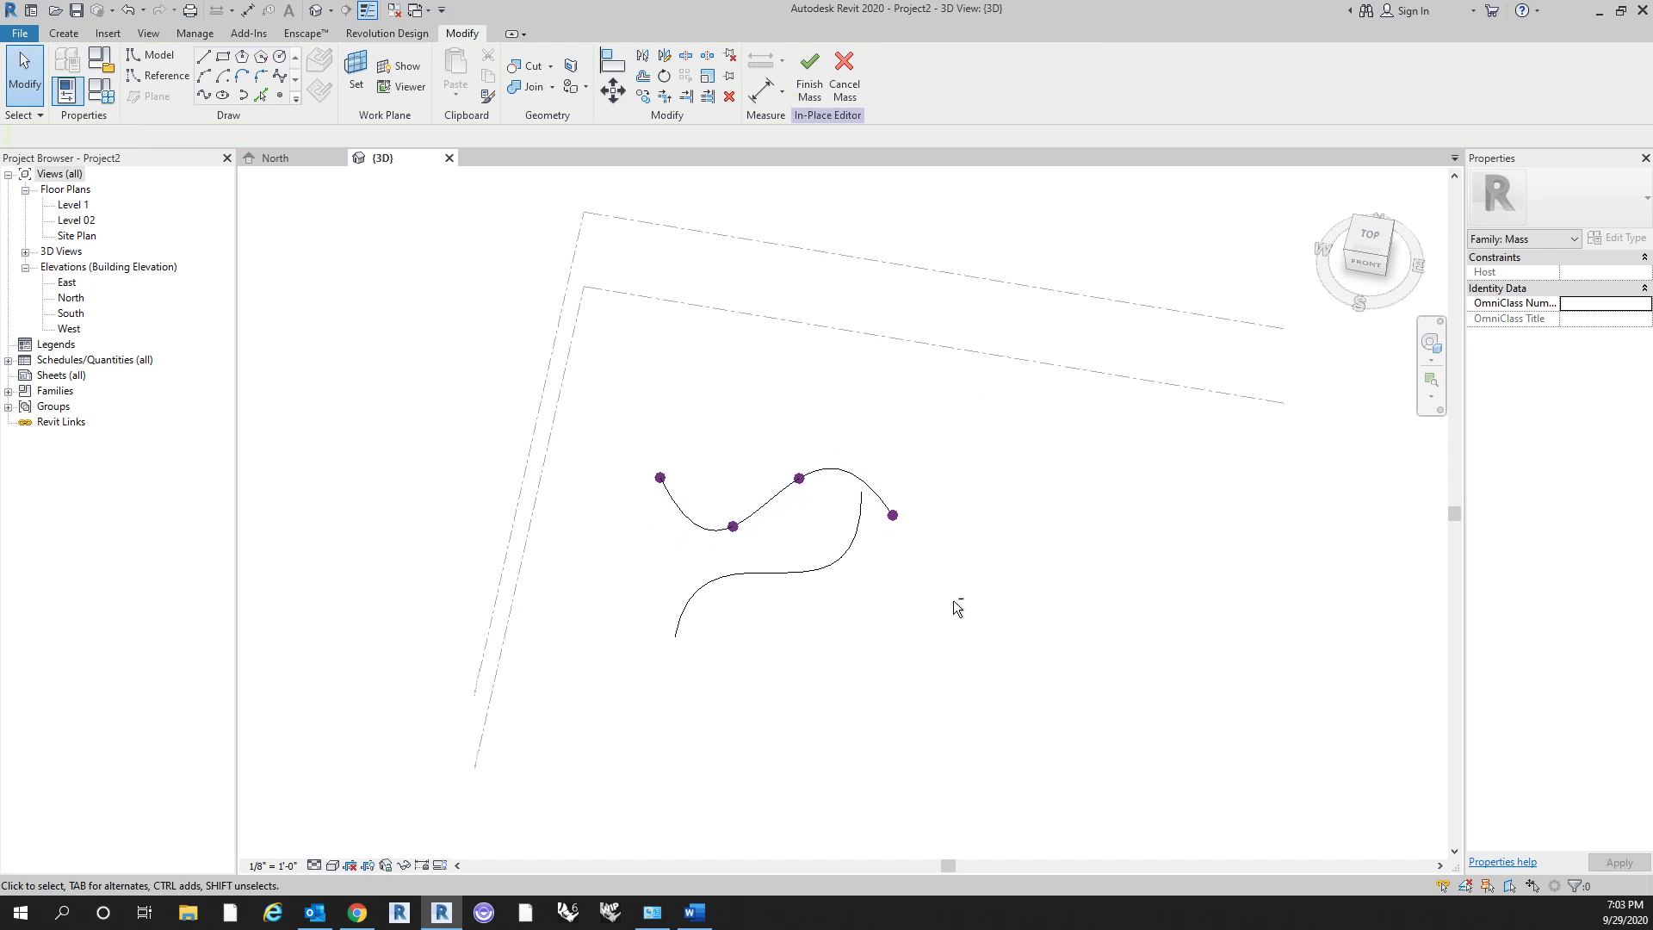
shift+middle_drag(953, 601, 932, 447)
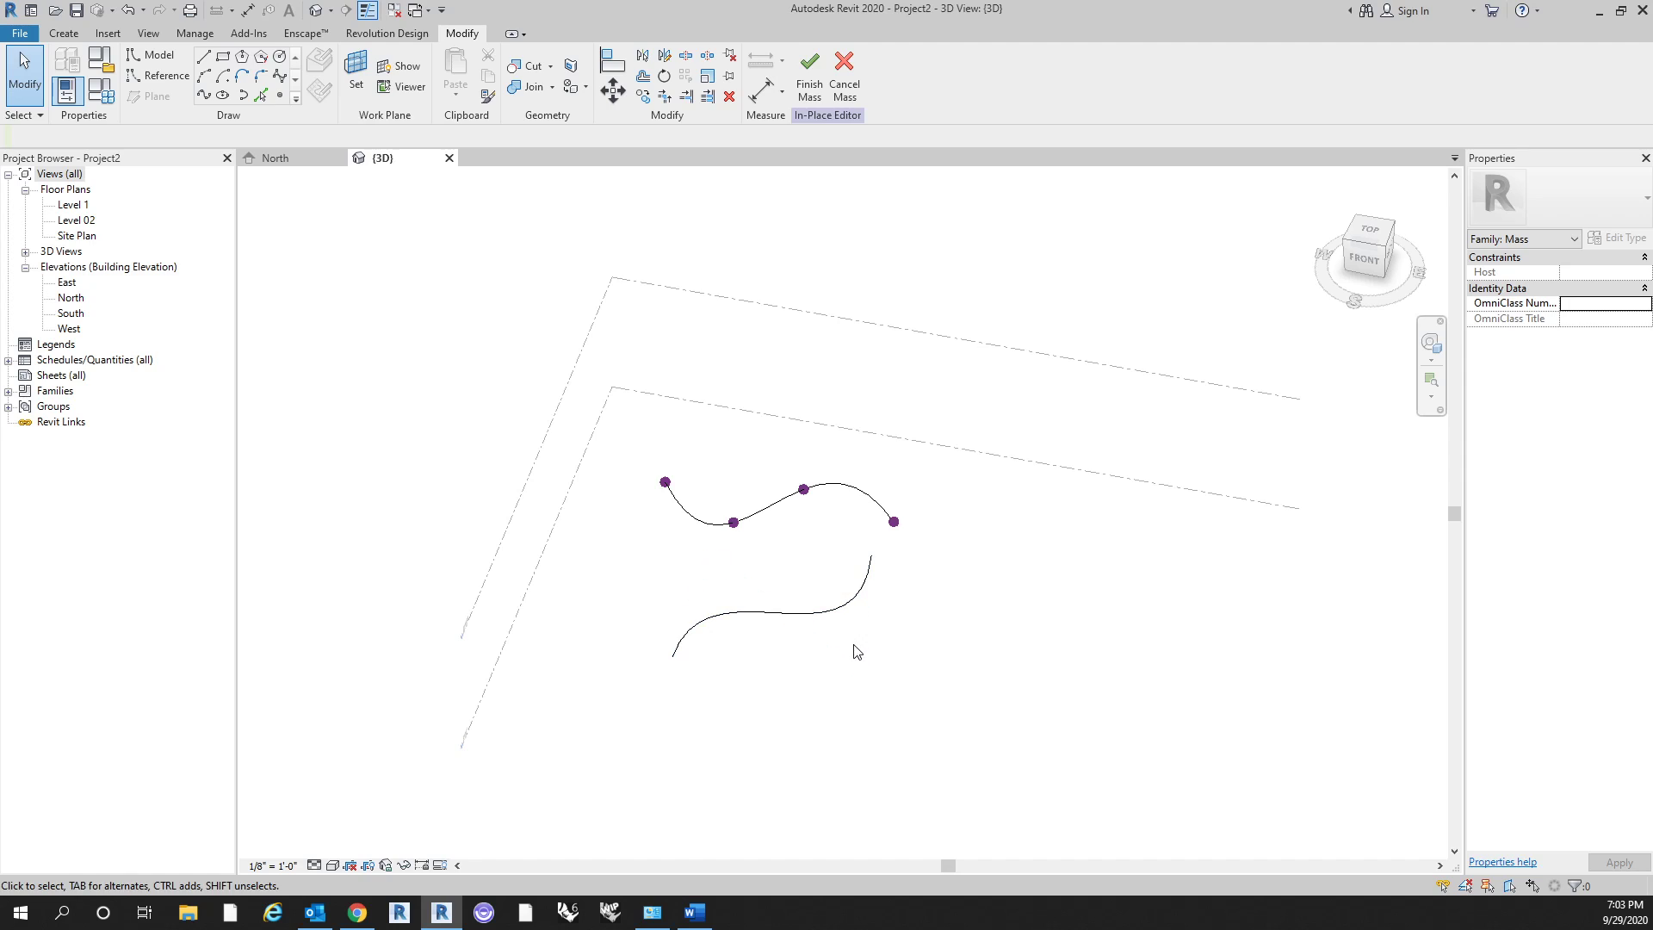
shift+middle_drag(783, 700, 922, 638)
click(911, 590)
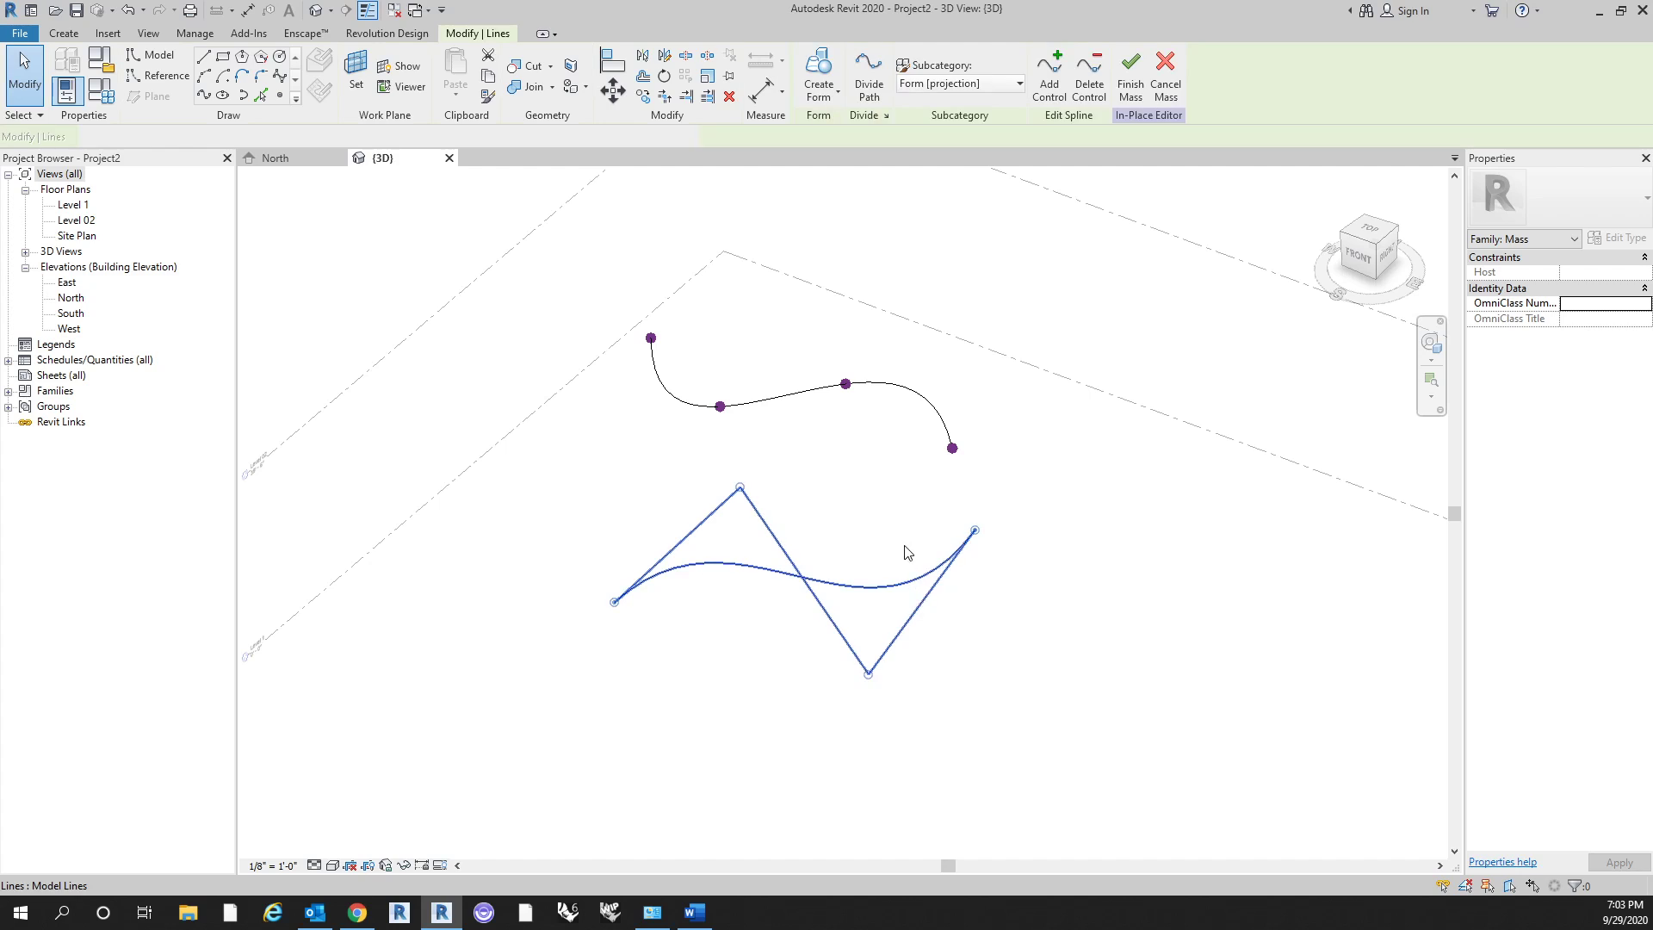
ctrl+click(890, 384)
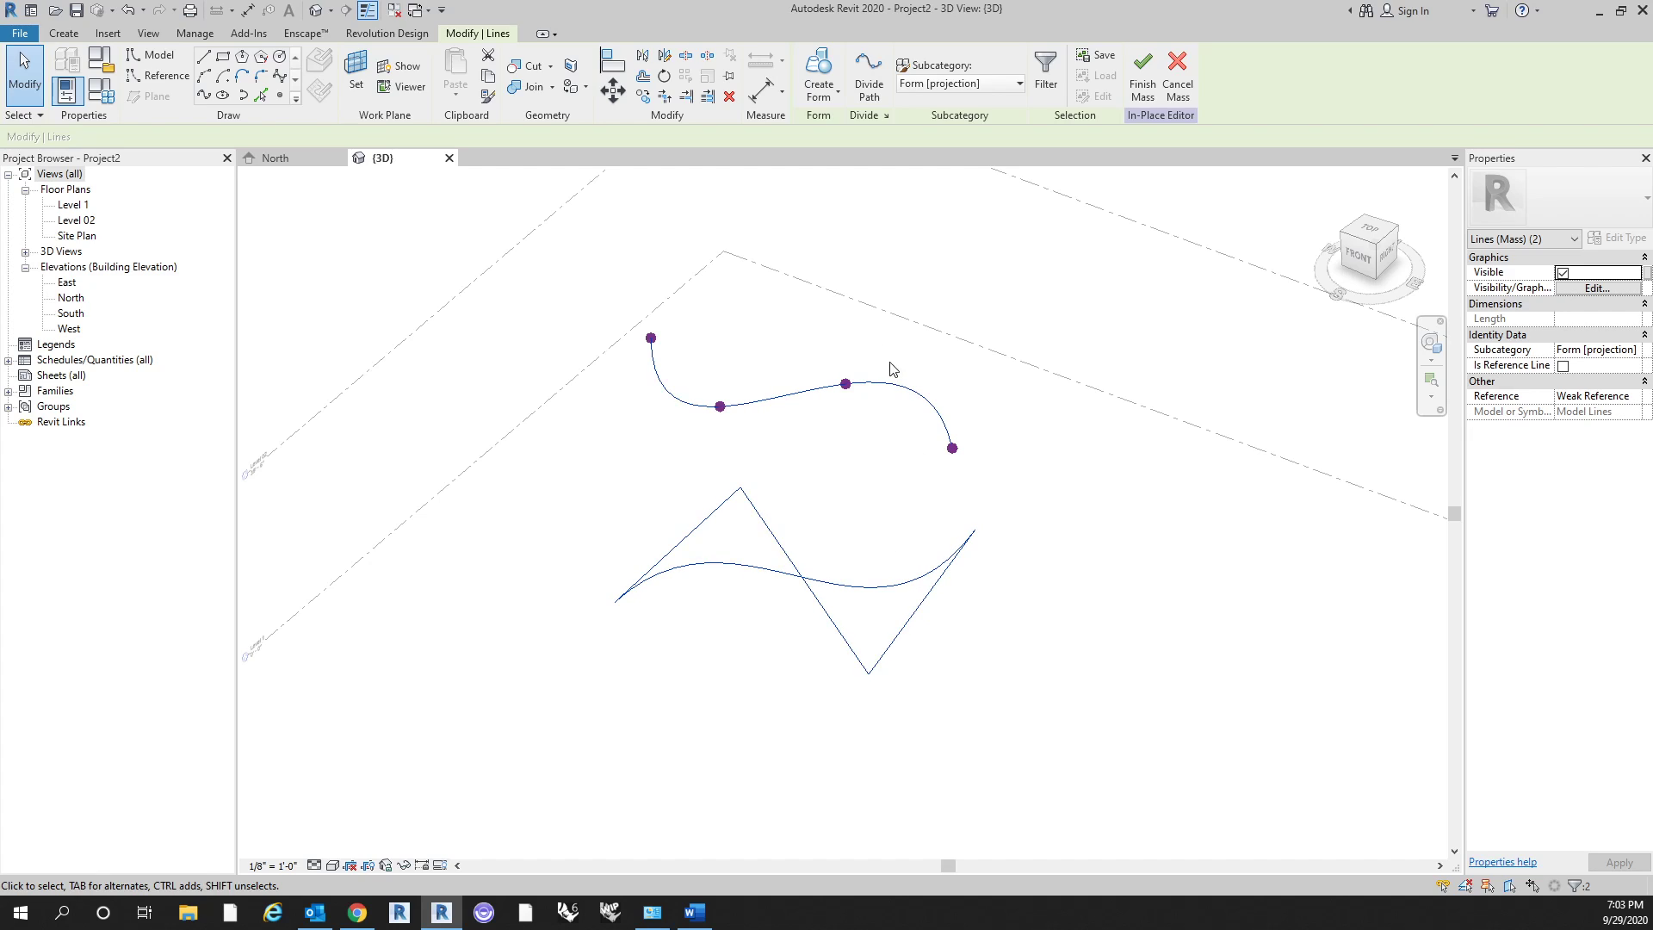
click(824, 64)
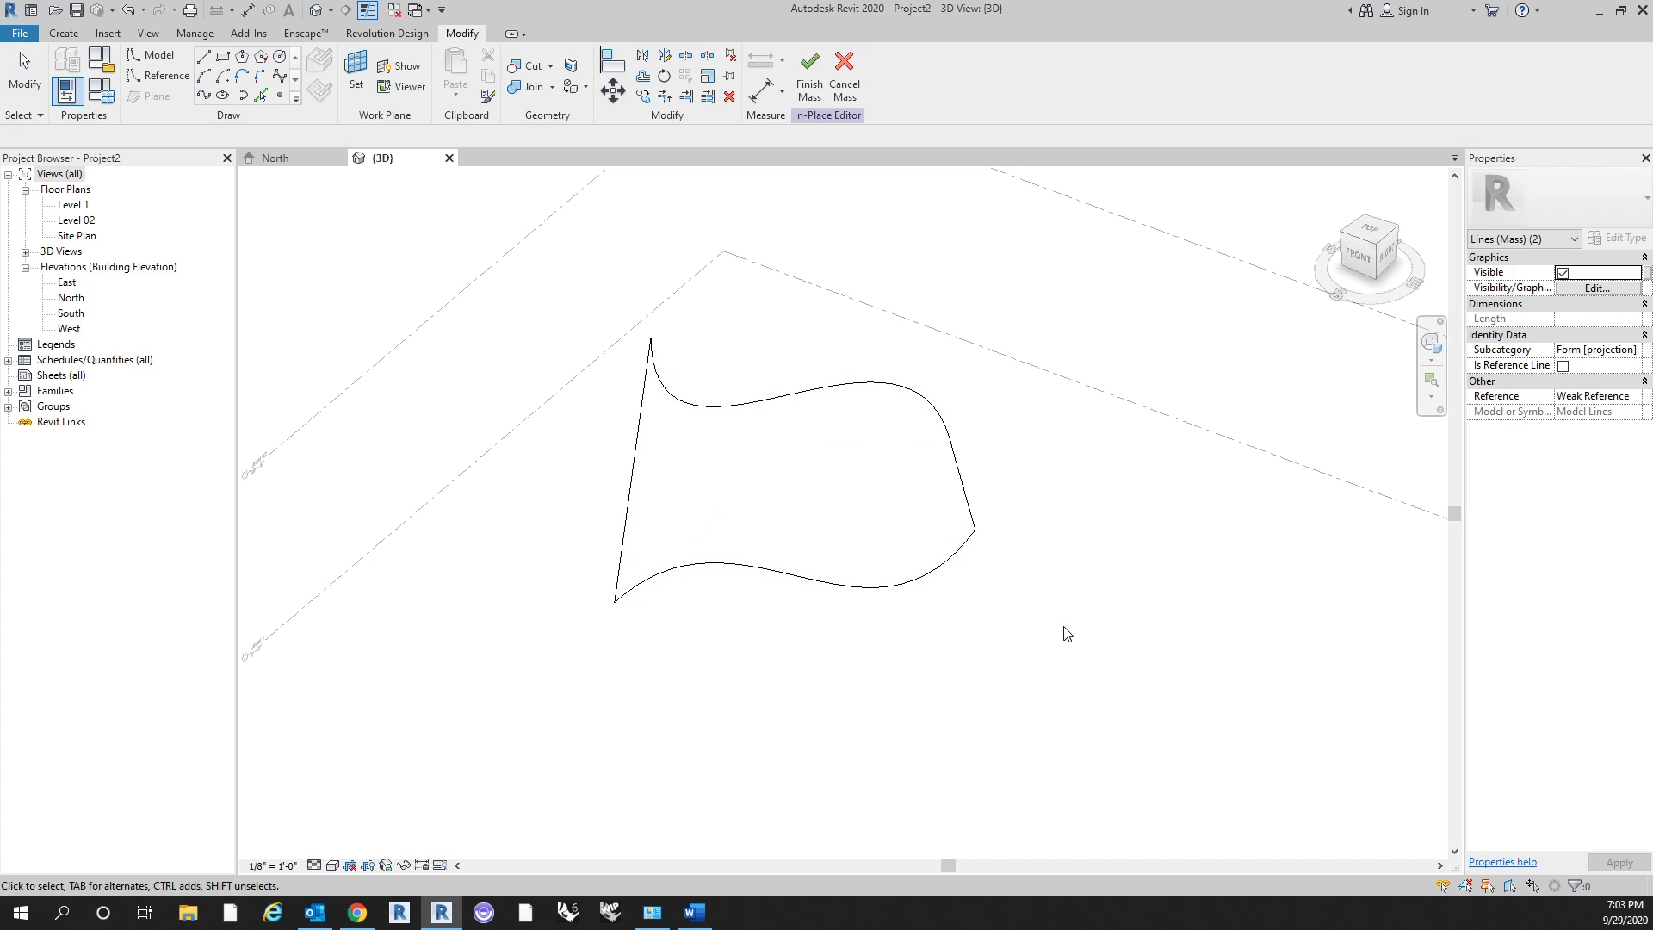
Set the 3D view's visual style to Shaded and orbit around the lofted surface form.
mouse_move(1084, 686)
shift+middle_down()
mouse_move(1151, 638)
mouse_move(1076, 706)
shift+middle_up()
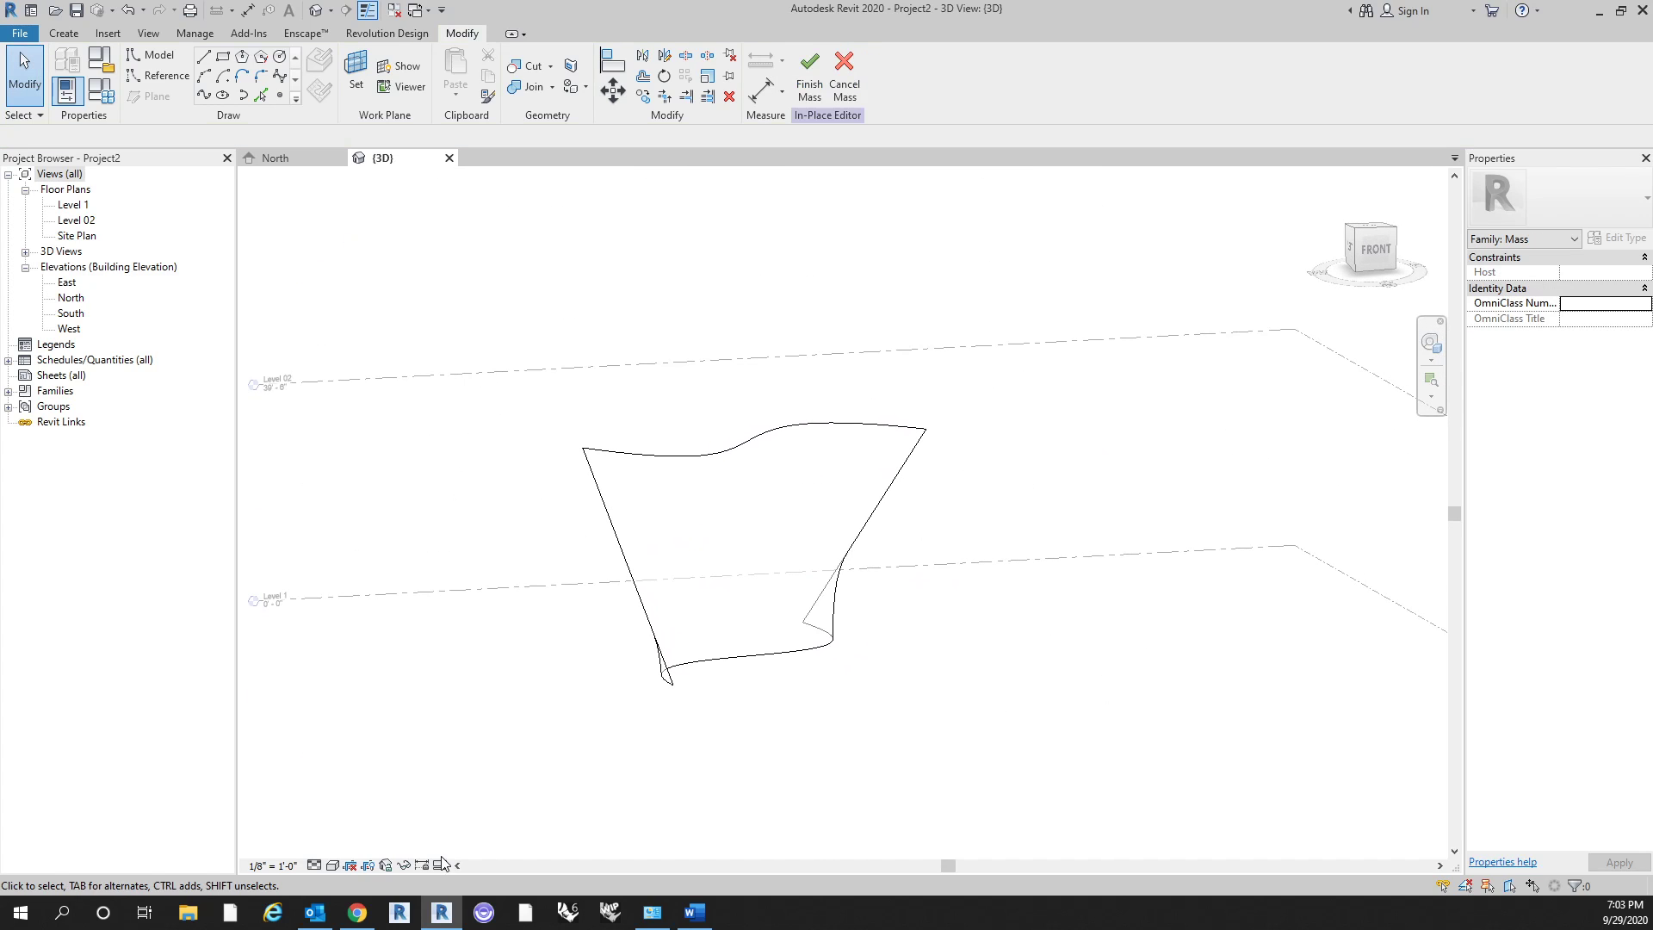
click(338, 865)
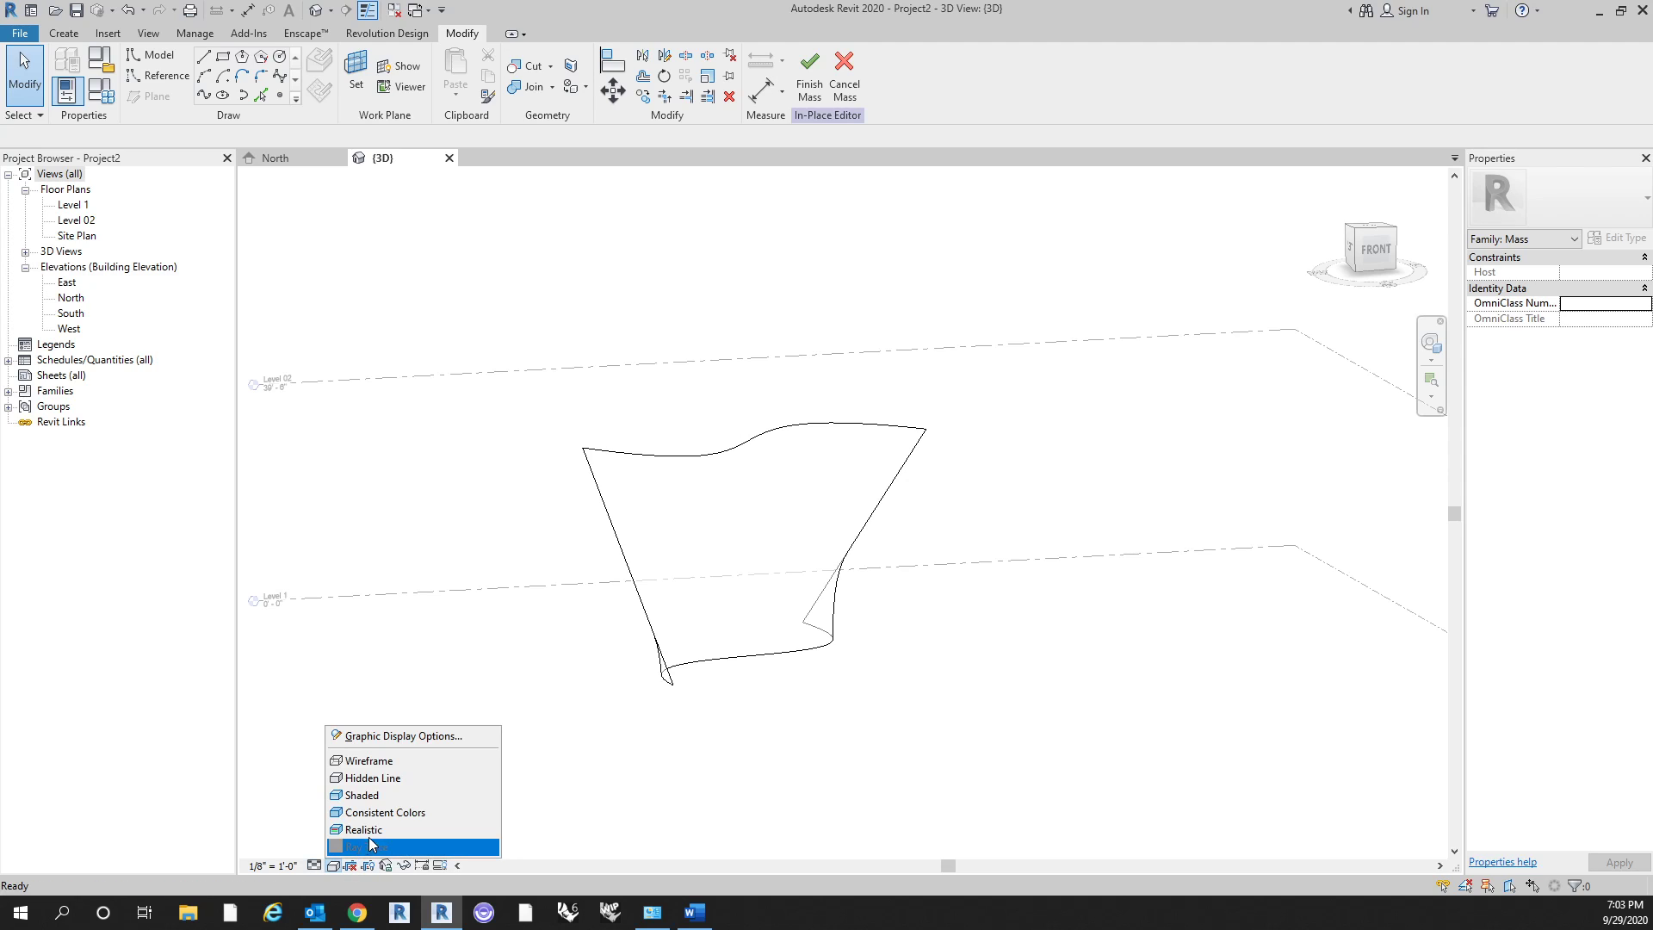
click(387, 794)
mouse_move(972, 685)
shift+middle_down()
mouse_move(792, 664)
mouse_move(701, 601)
mouse_move(624, 634)
mouse_move(780, 756)
mouse_move(764, 726)
mouse_move(944, 675)
mouse_move(741, 358)
shift+middle_up()
shift+middle_drag(782, 749, 915, 674)
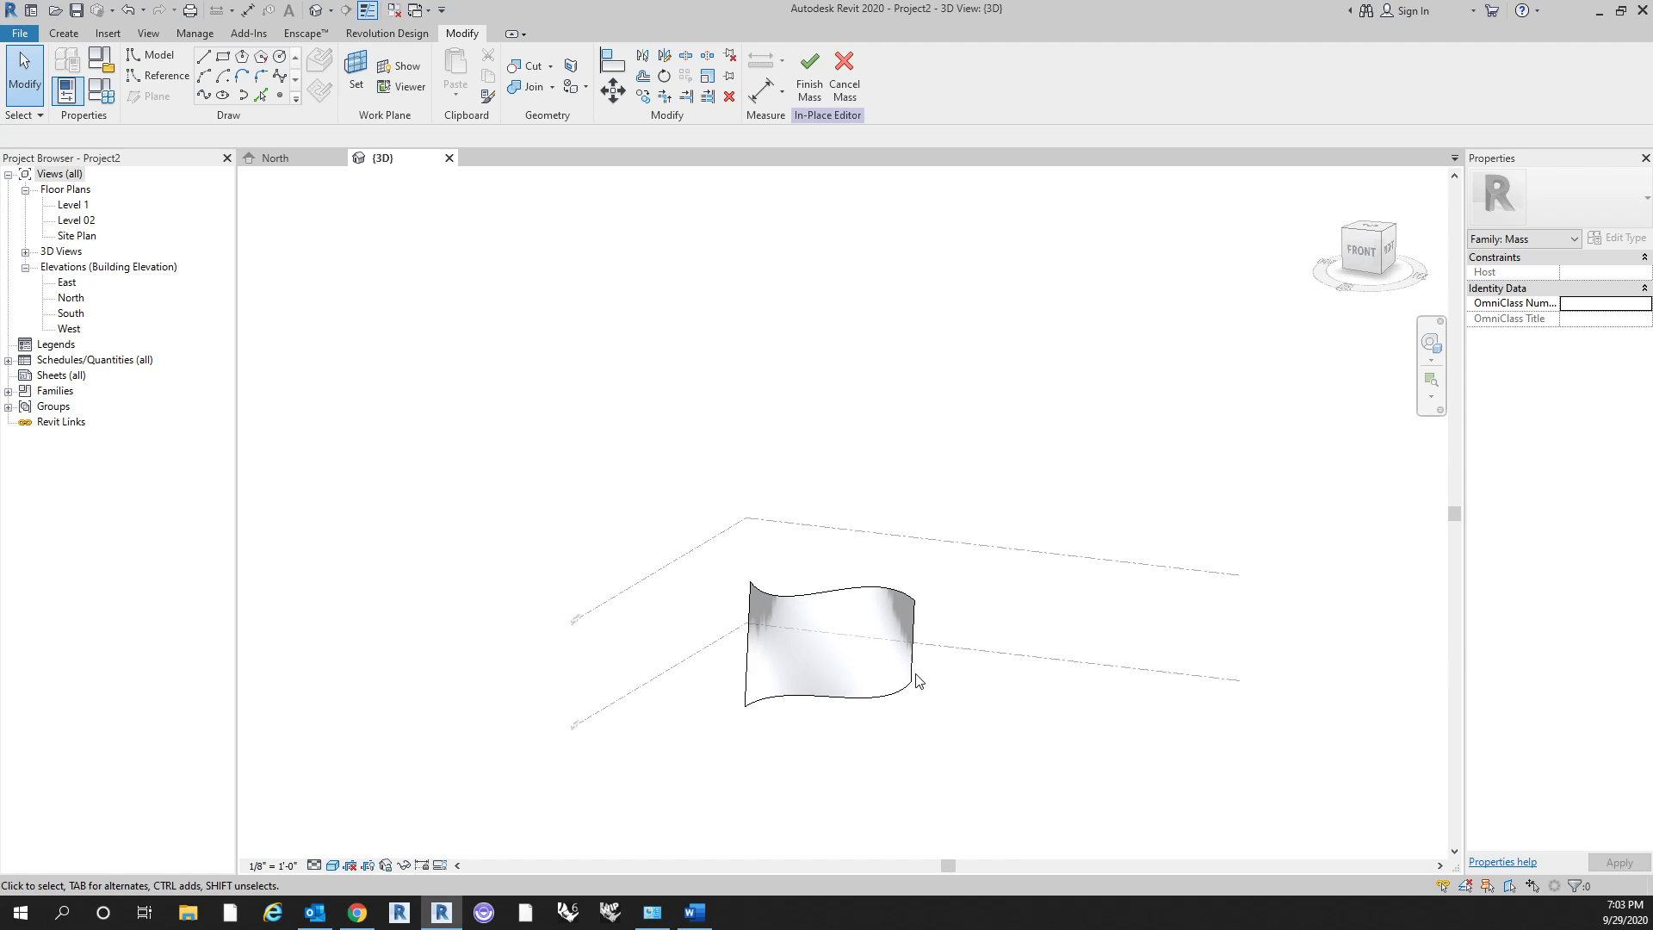
Move the surface form's upper edge sideways toward its right-hand end so the surface leans over.
click(908, 637)
scroll(908, 637, up, 3)
shift+middle_drag(930, 557, 937, 649)
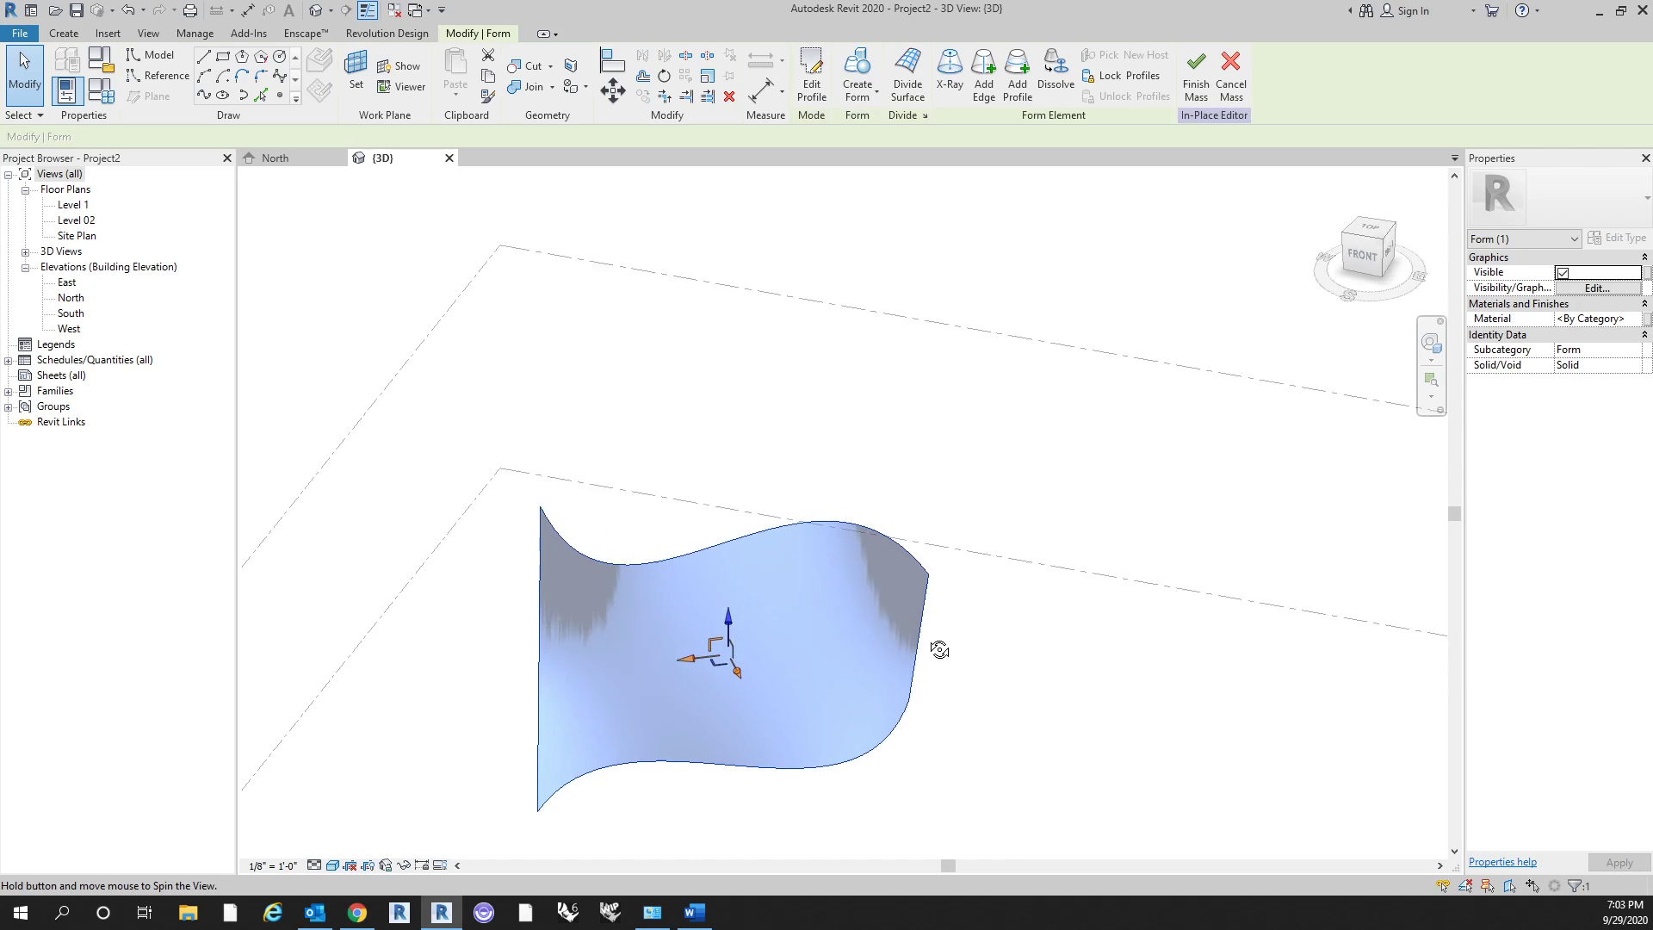
click(902, 545)
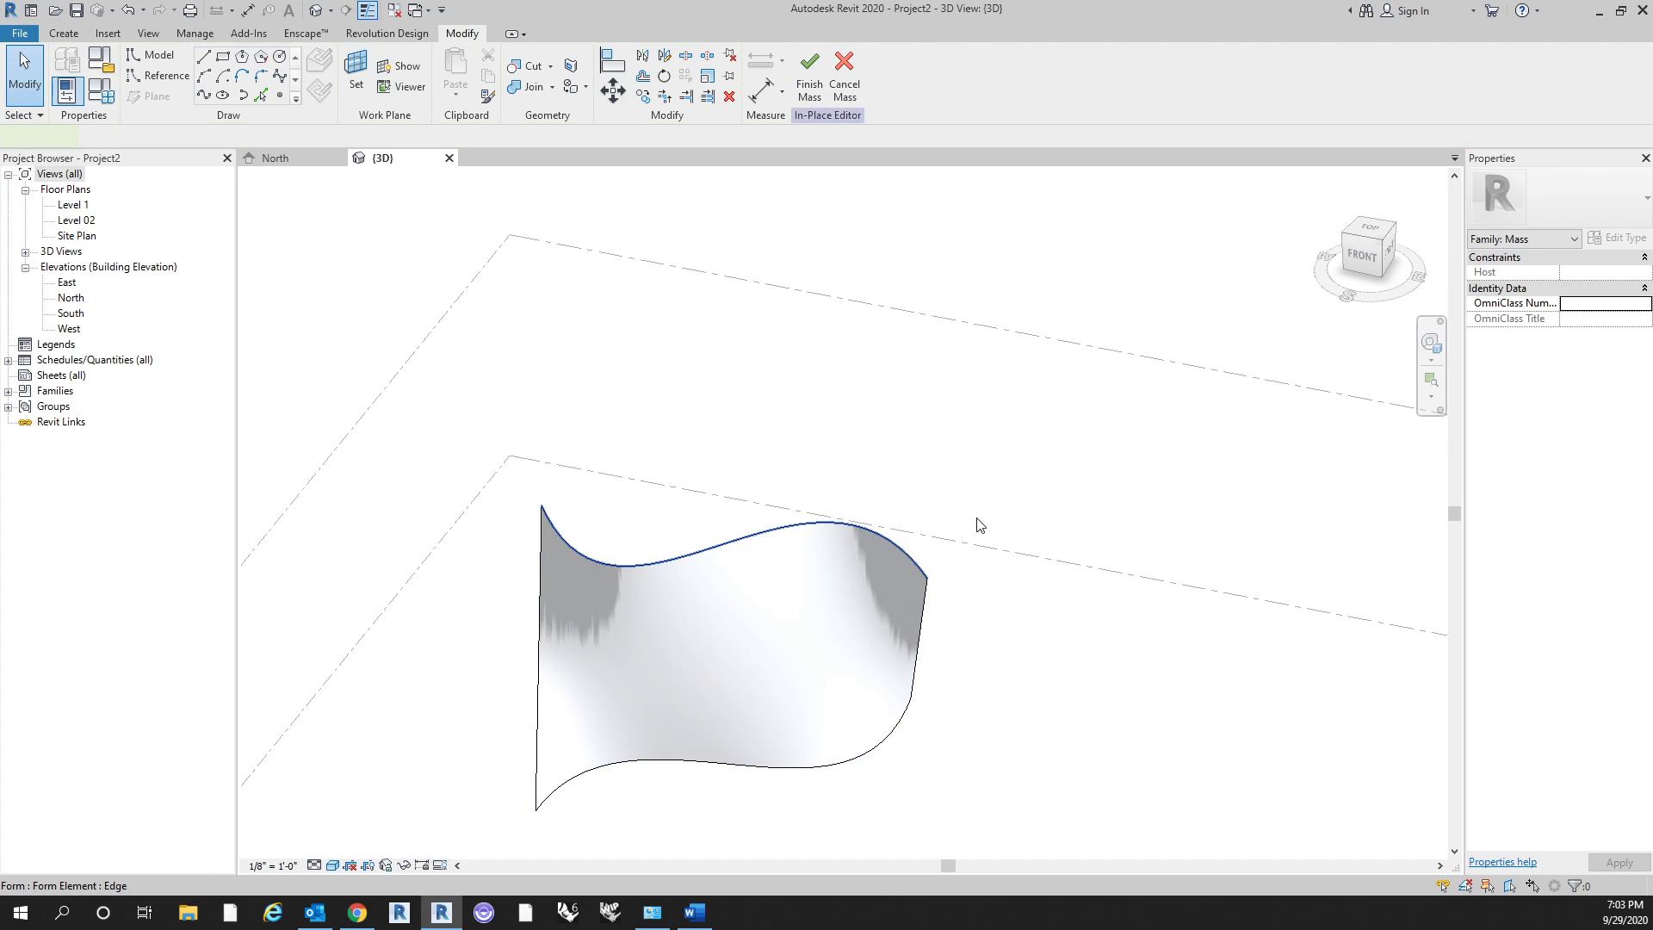
shift+middle_drag(962, 610, 713, 553)
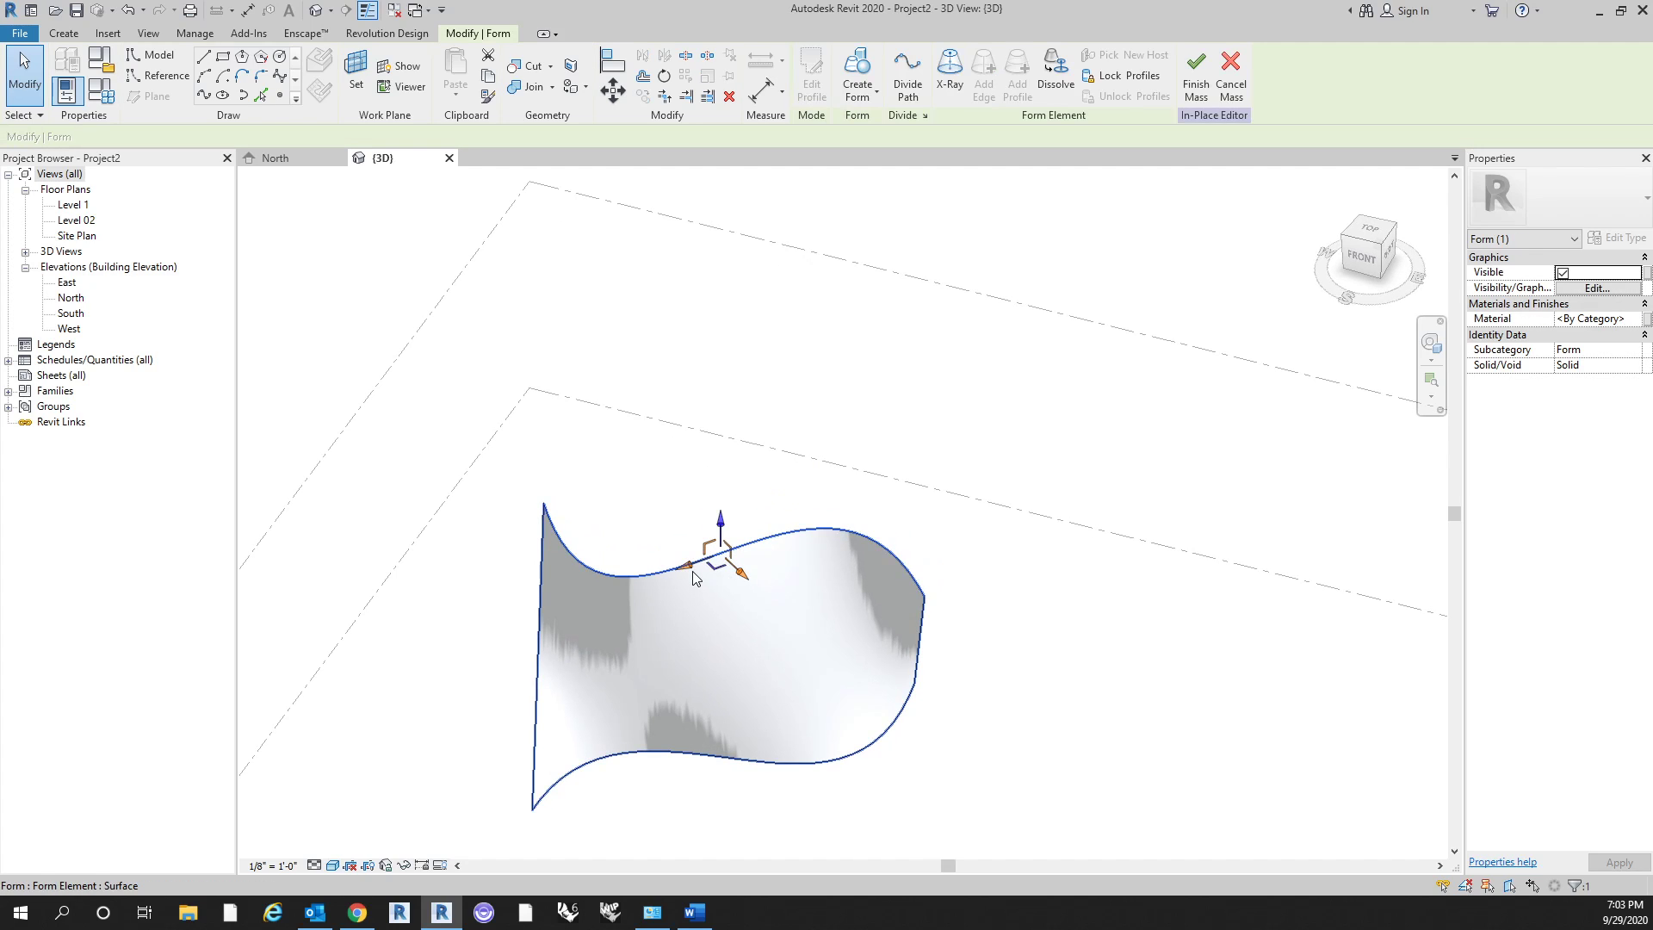
drag(711, 555, 750, 573)
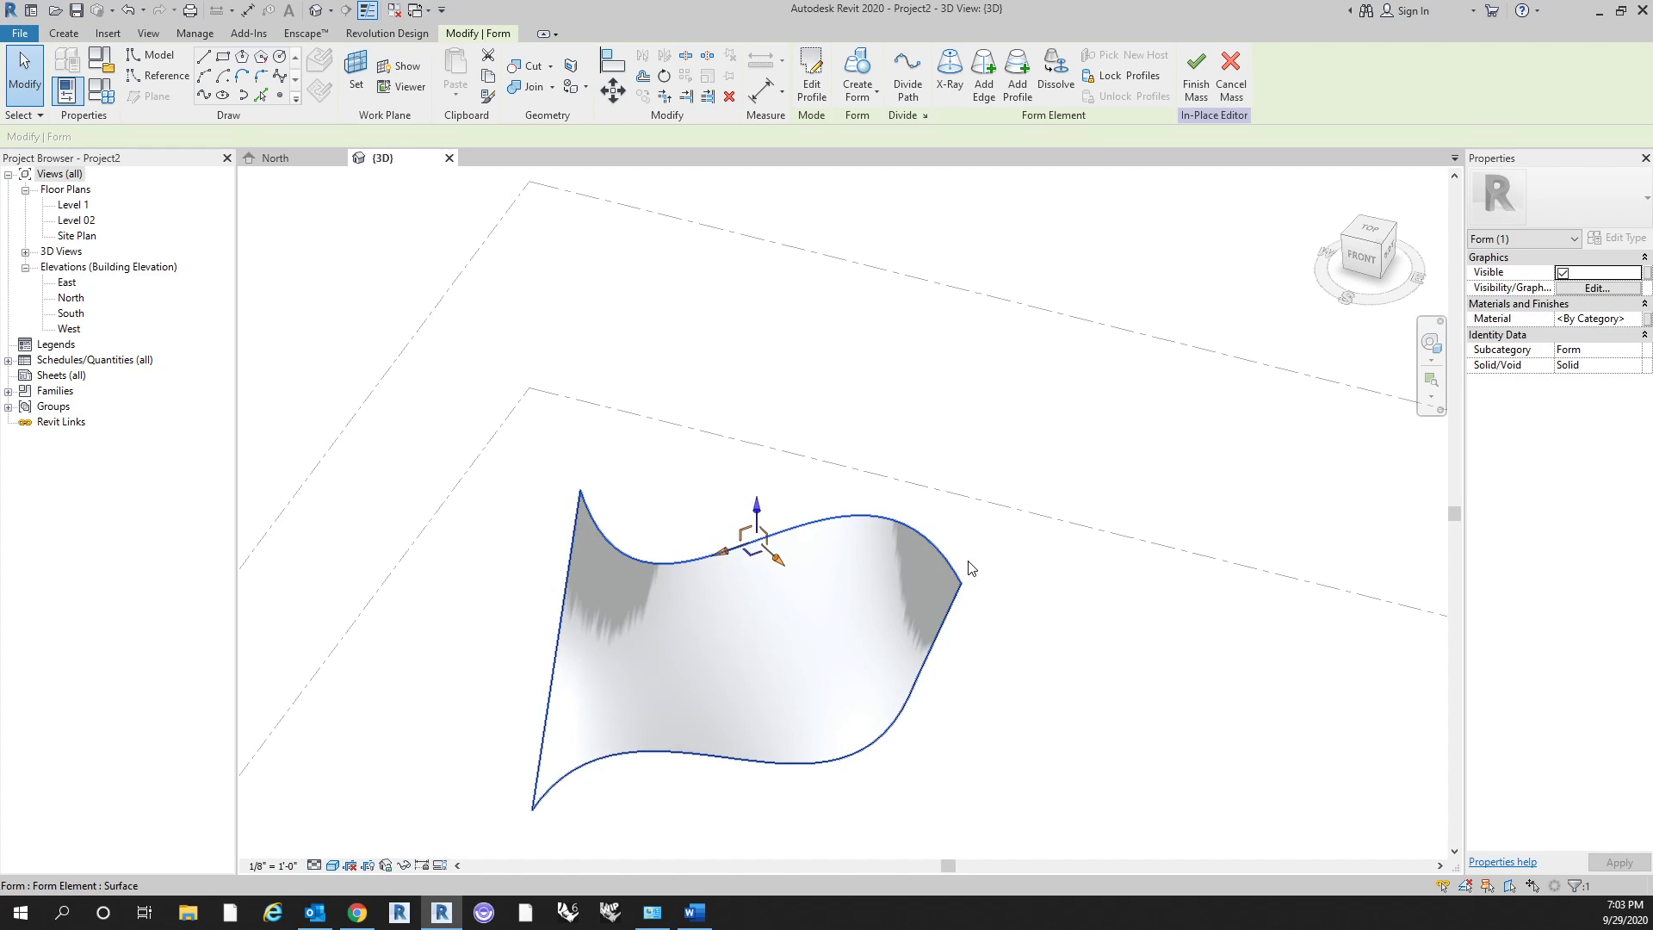
Pull the right and left end vertices of the form's upper edge outward to widen the top.
click(960, 581)
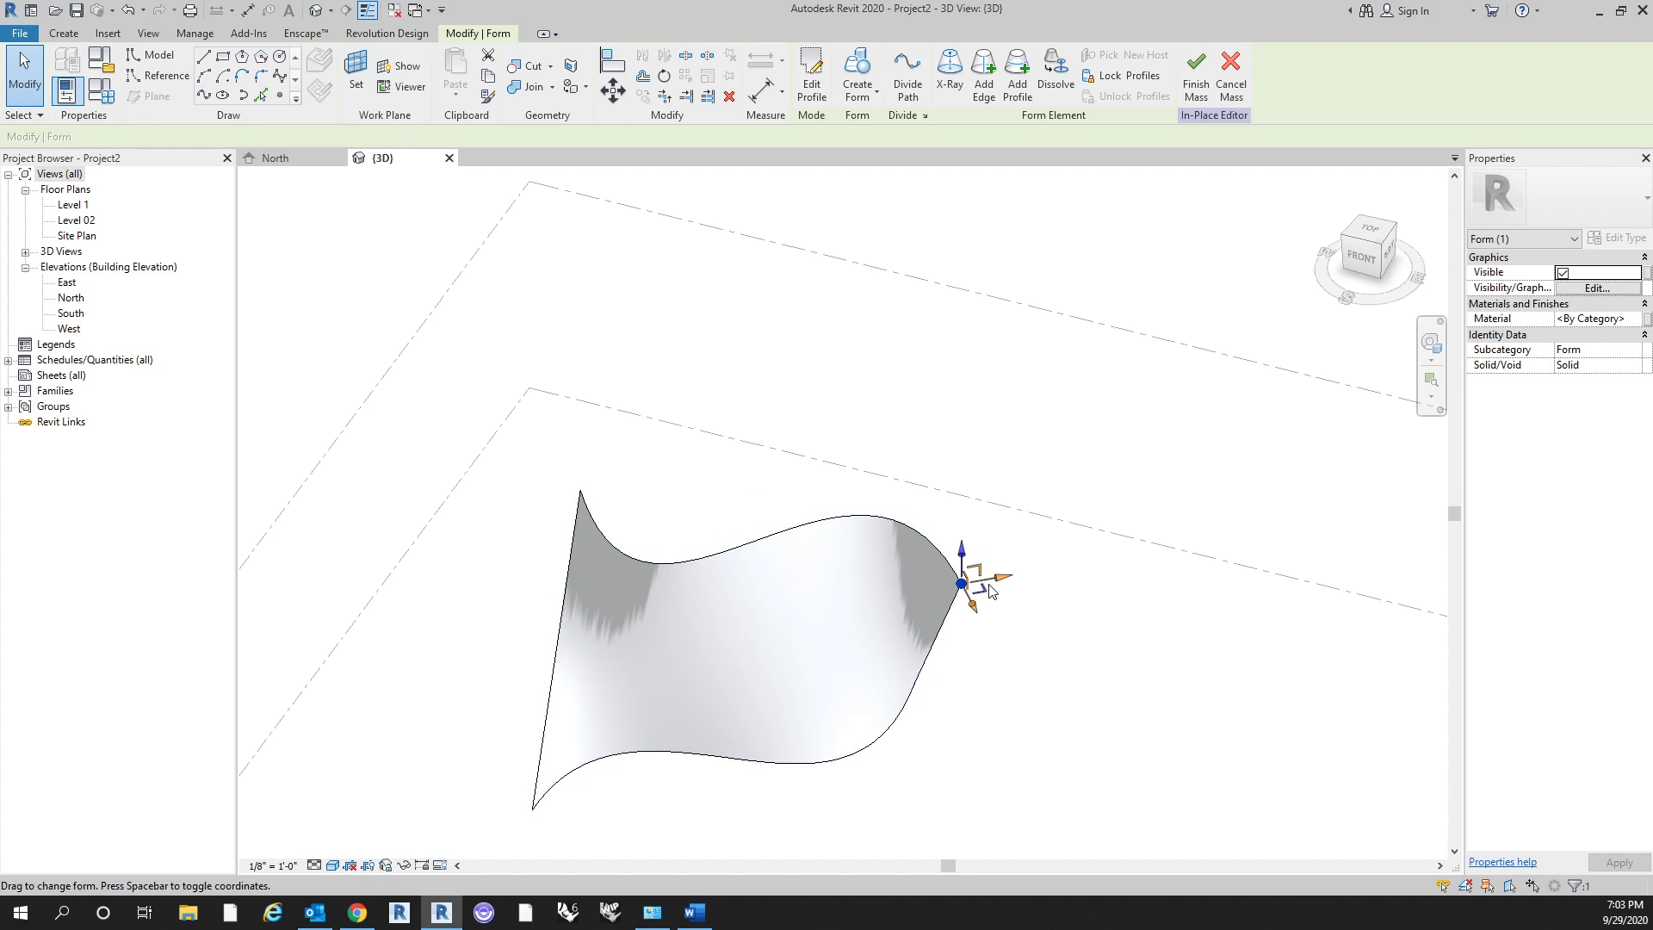
drag(1005, 580, 1064, 575)
shift+middle_drag(997, 713, 757, 579)
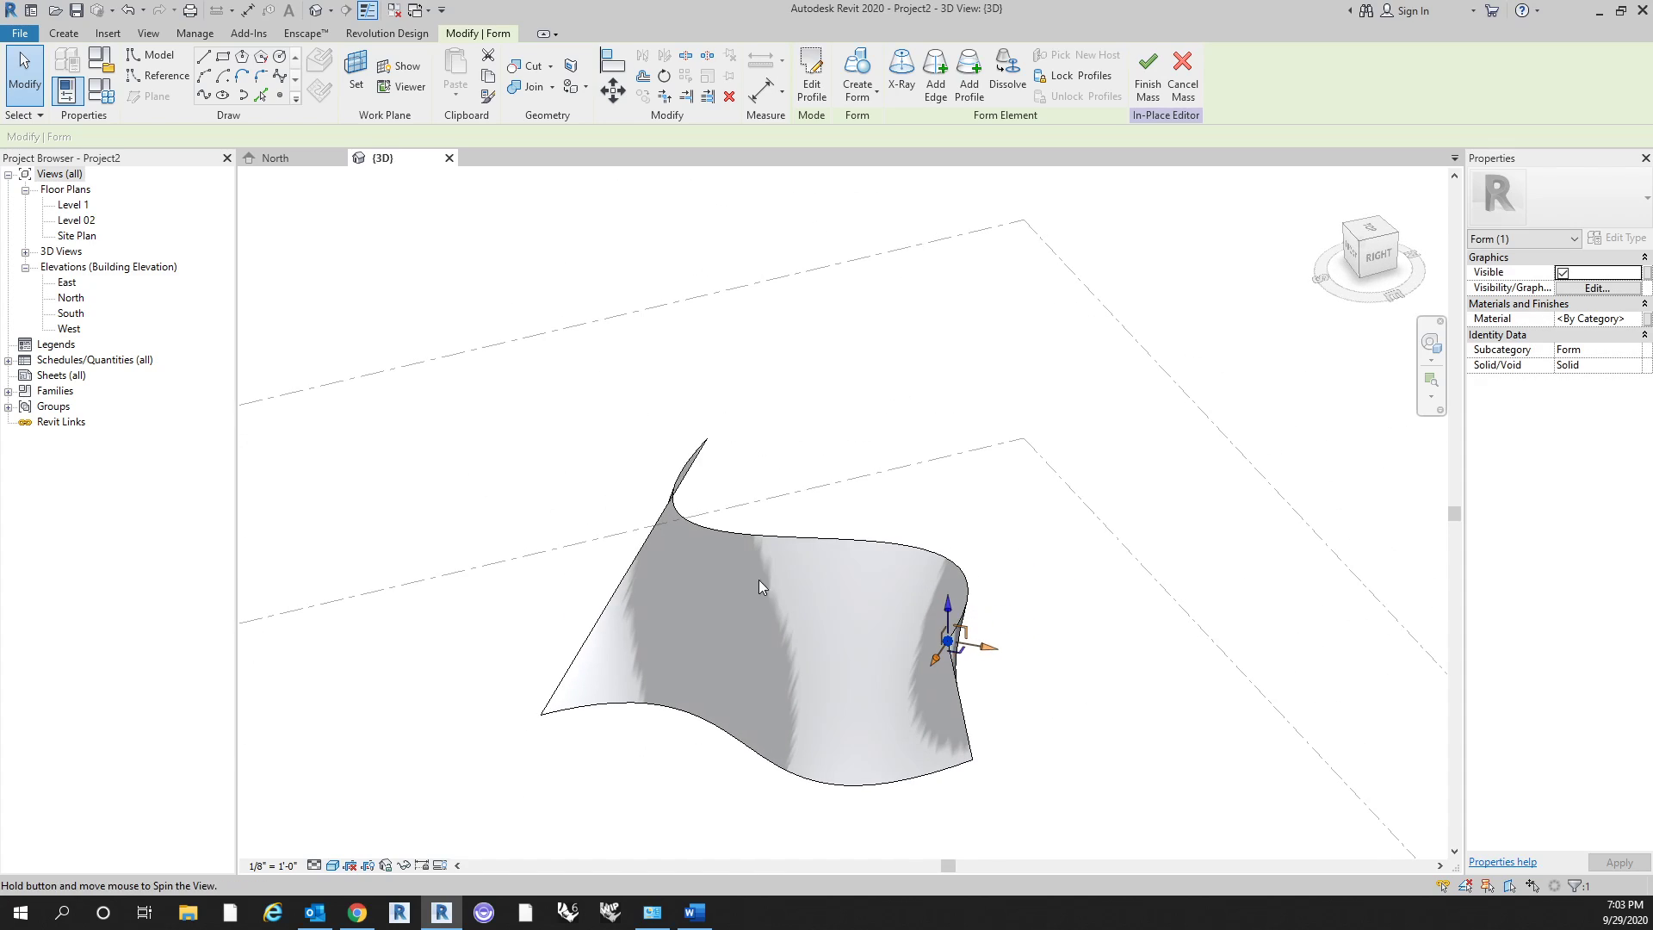
click(708, 439)
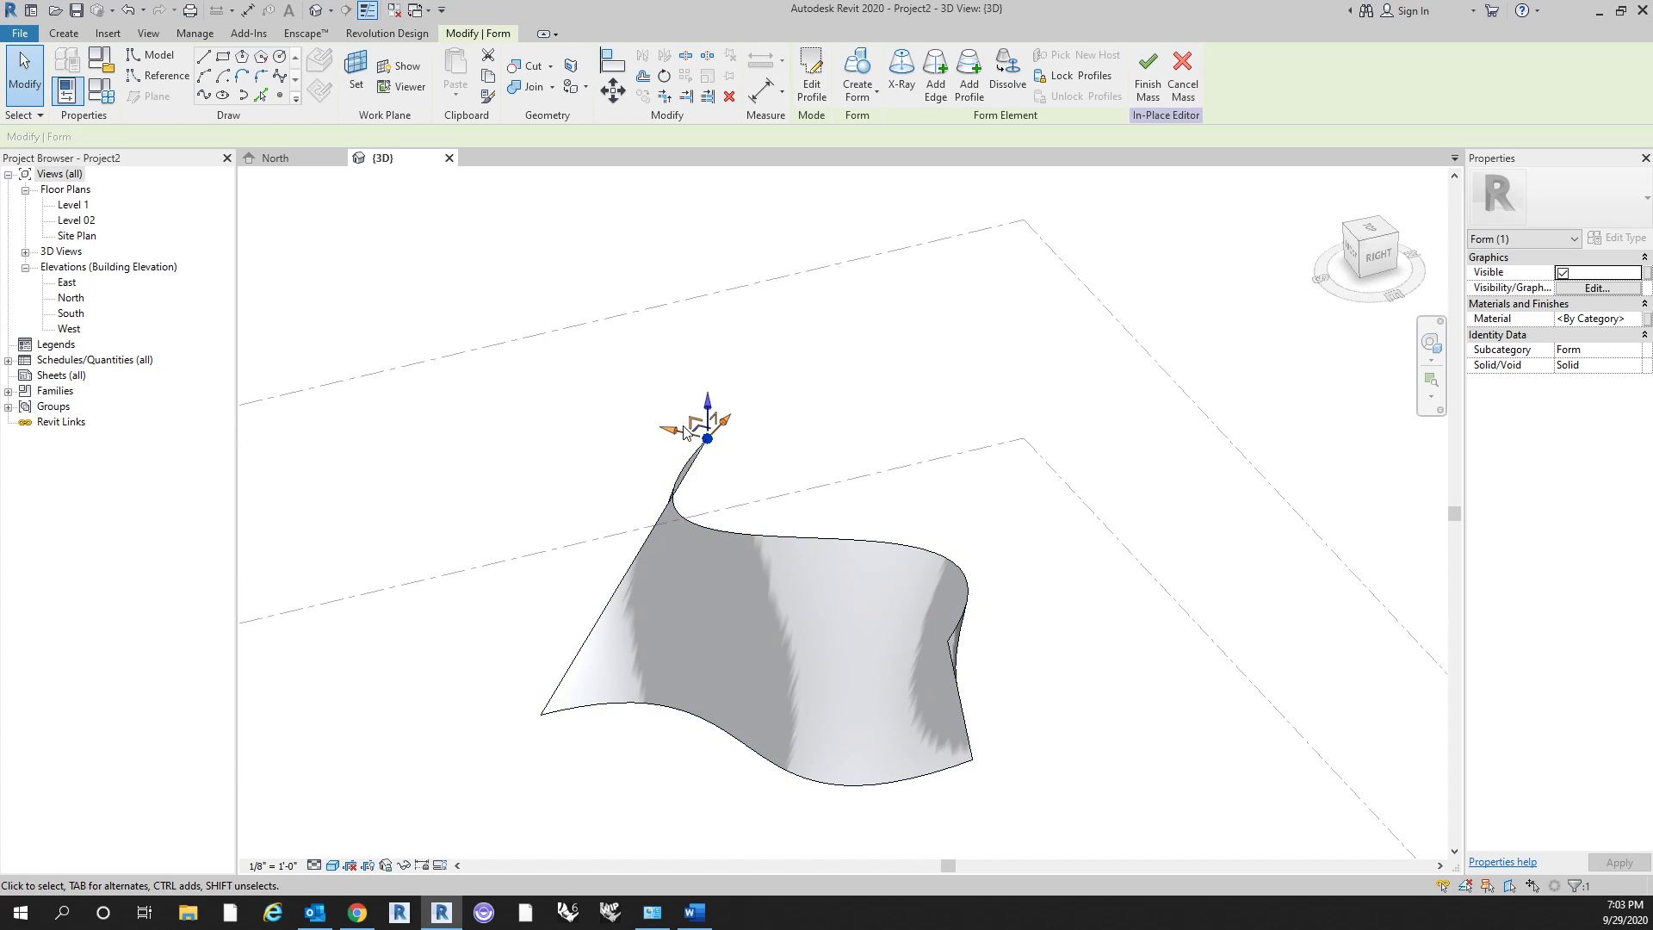
drag(674, 433, 682, 384)
shift+middle_drag(813, 579, 1025, 508)
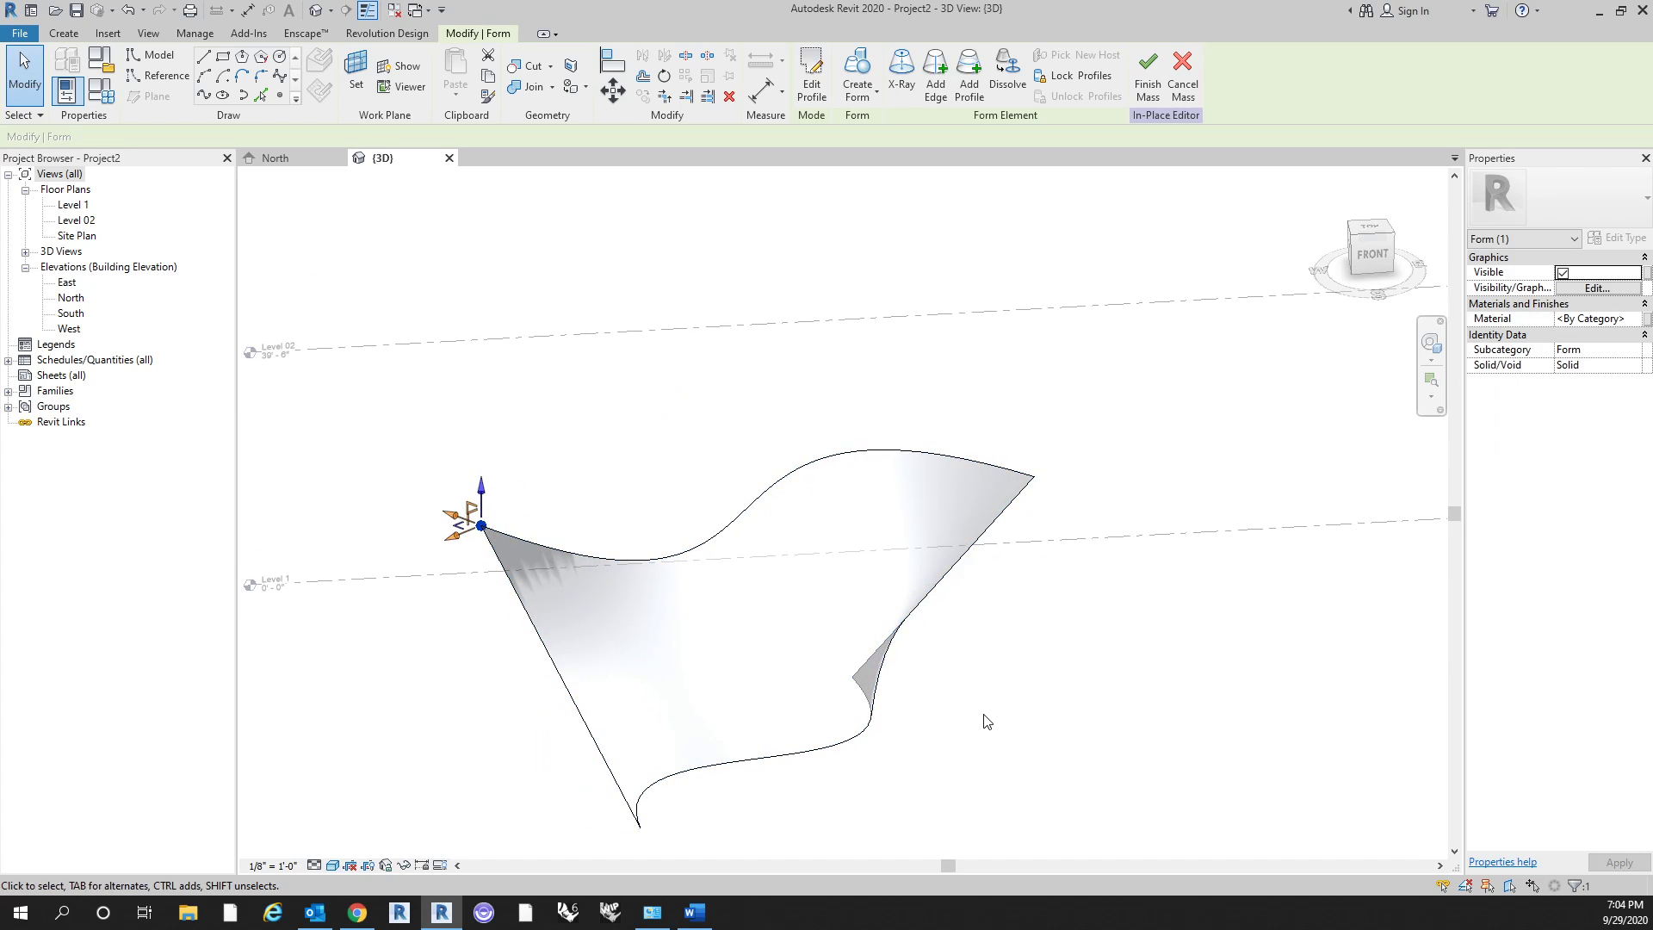
click(984, 720)
Select the form's lower edge and examine its spline control points from several angles.
shift+middle_drag(987, 715, 867, 701)
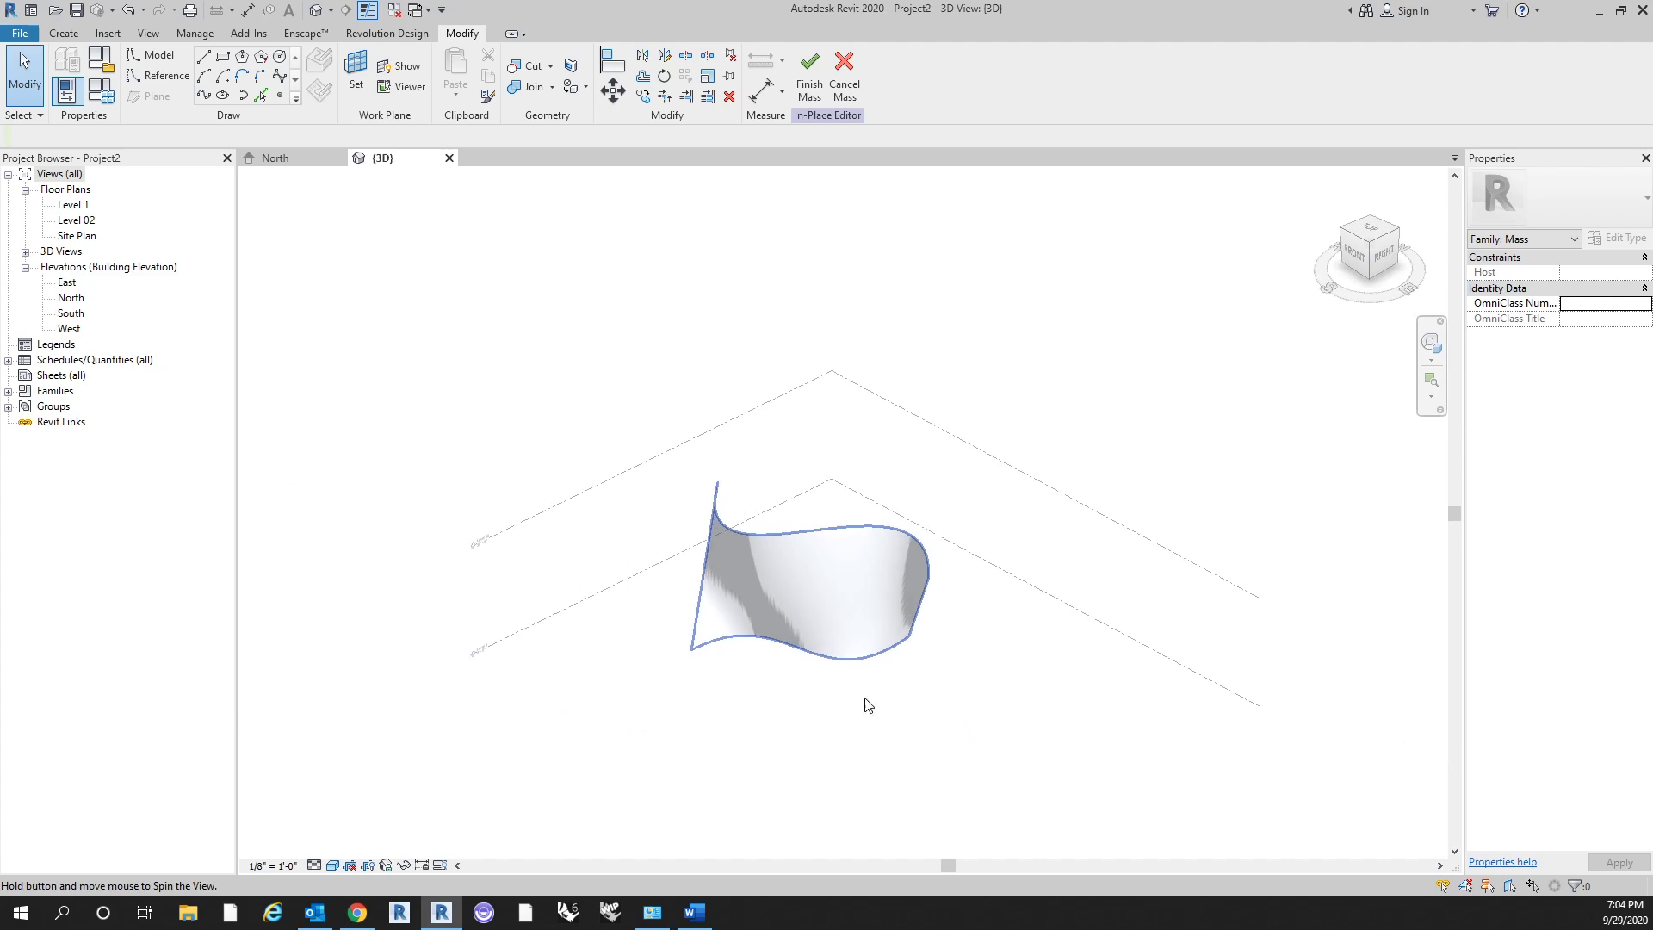
scroll(790, 552, up, 2)
click(772, 669)
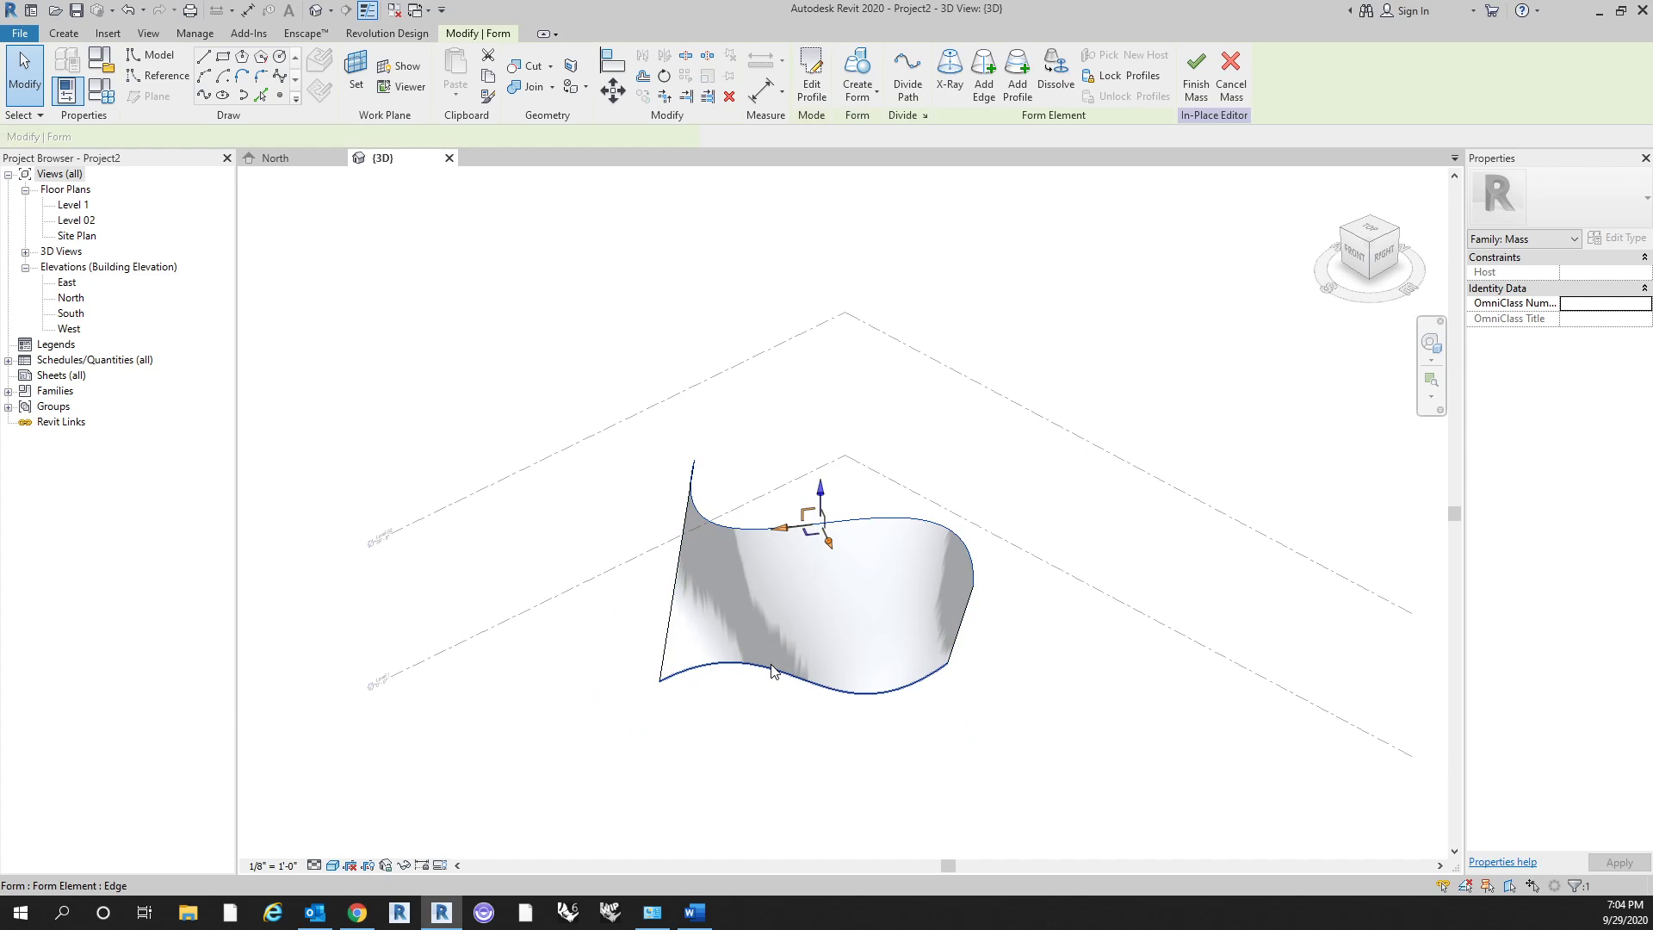
click(781, 719)
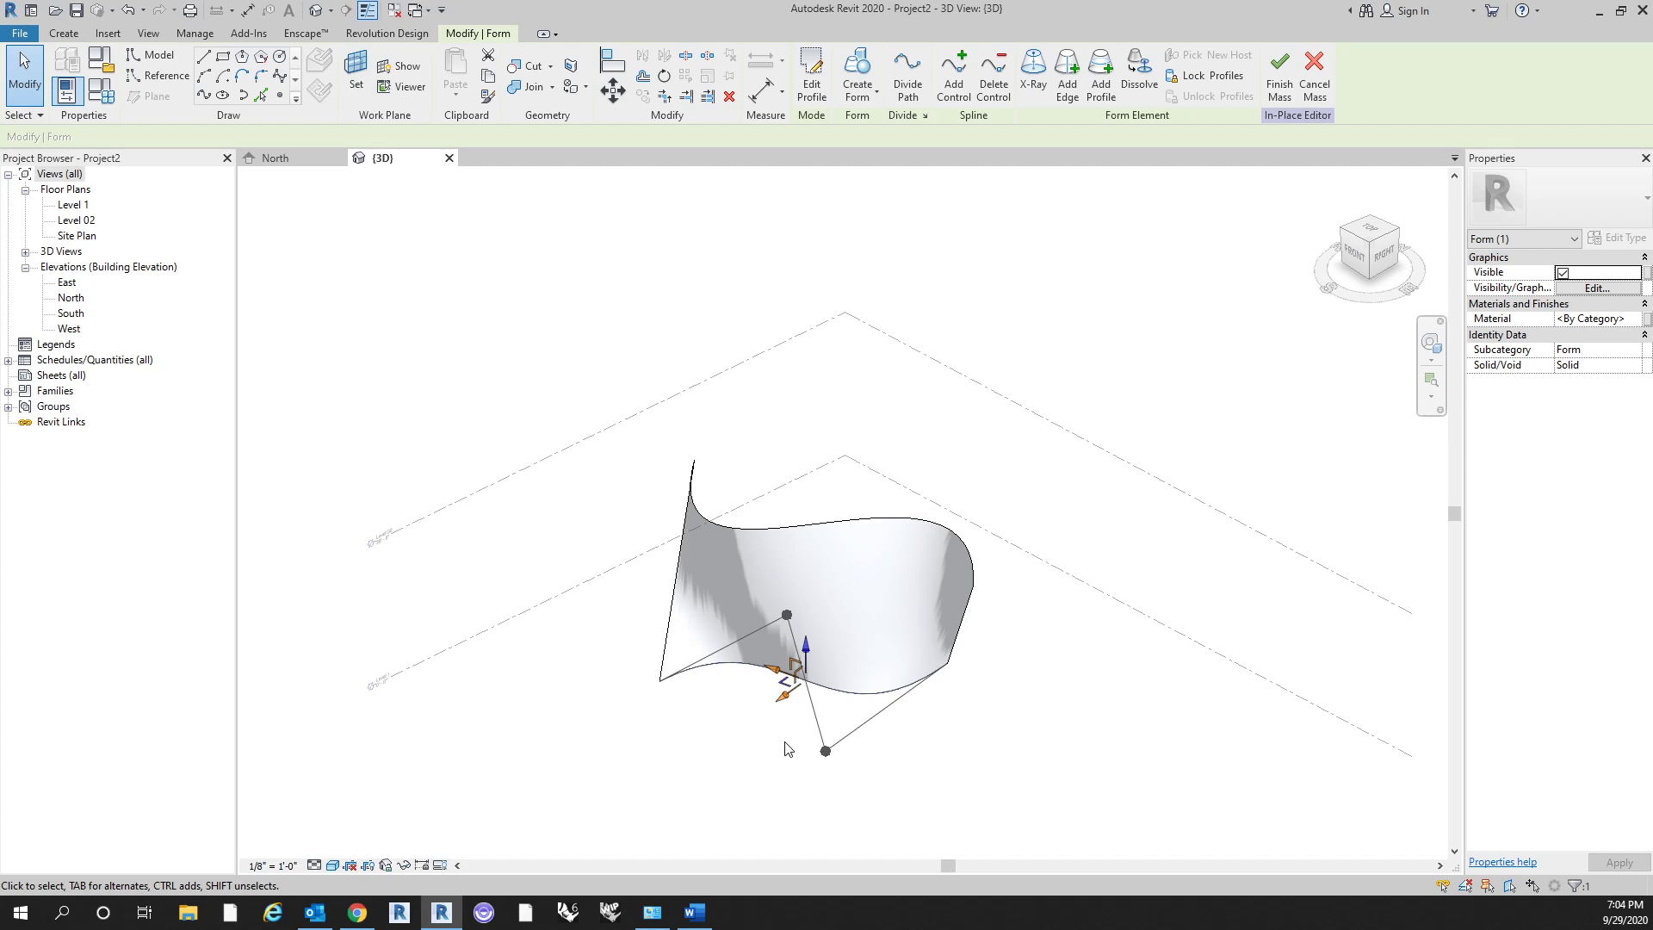
shift+middle_drag(828, 746, 833, 735)
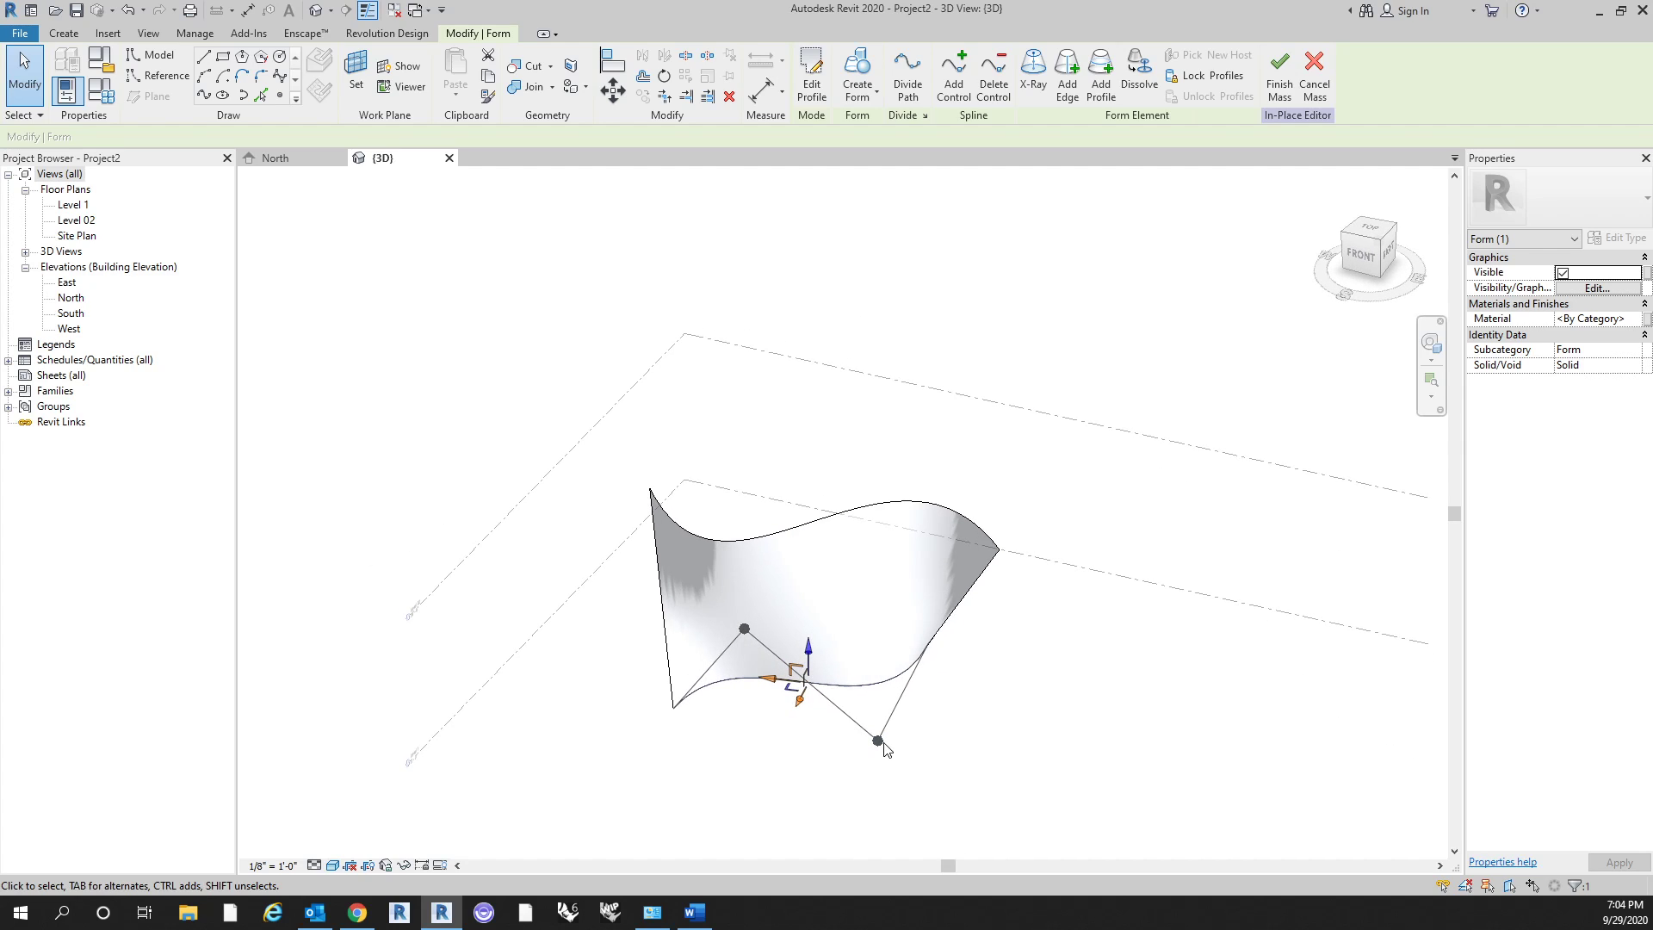
shift+middle_drag(911, 634, 889, 580)
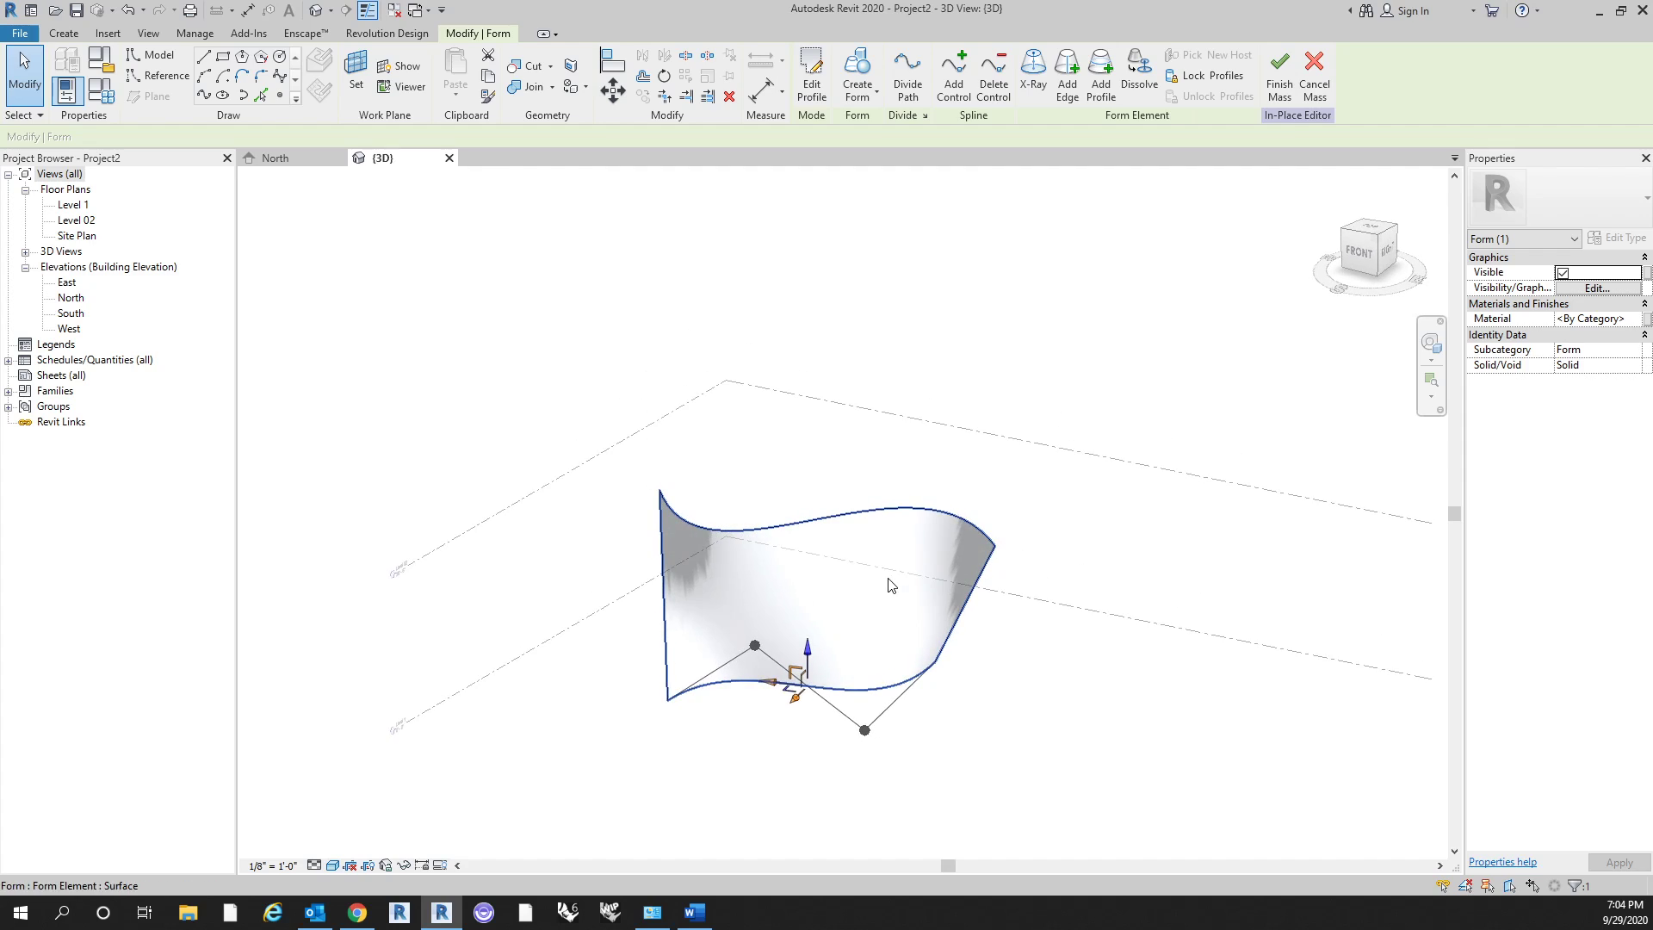
click(883, 474)
Pull the right end vertex of the form's lower edge outward to lengthen the base.
shift+middle_drag(959, 620, 1053, 672)
mouse_move(926, 689)
shift+middle_down()
mouse_move(874, 741)
mouse_move(896, 752)
mouse_move(934, 689)
shift+middle_up()
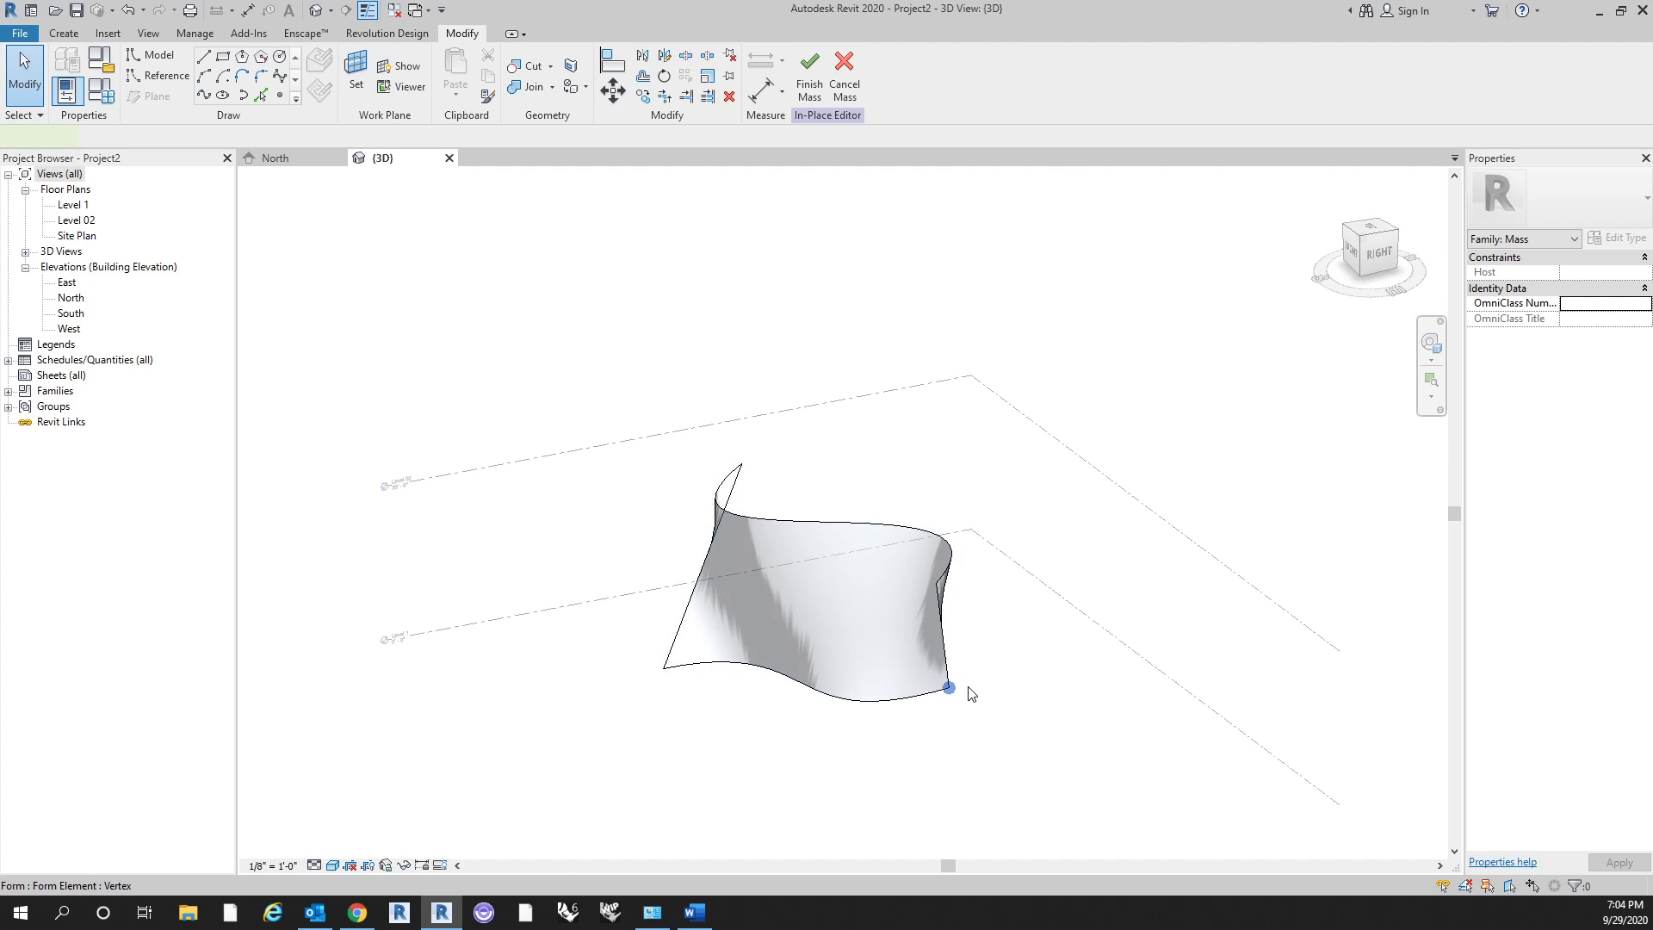
click(970, 693)
drag(986, 685, 1041, 693)
shift+middle_drag(959, 756, 1089, 688)
click(1007, 420)
shift+middle_drag(1022, 405, 889, 477)
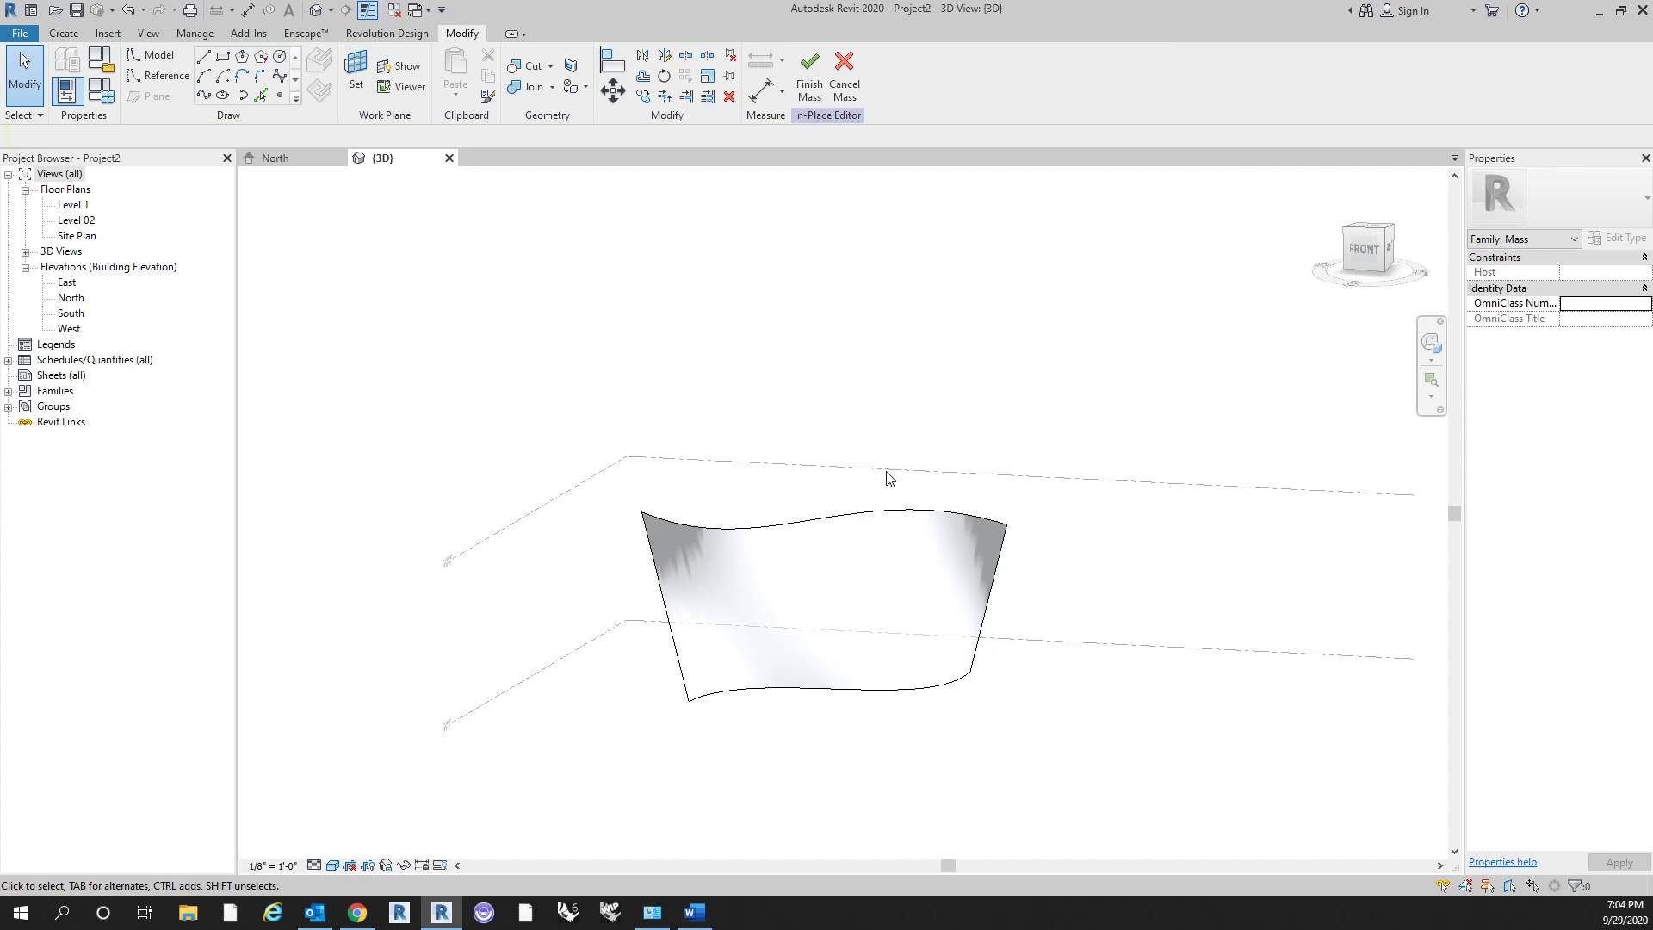
Finish the in-place mass and inspect the curved surface from several angles.
click(816, 86)
shift+middle_drag(828, 462, 904, 598)
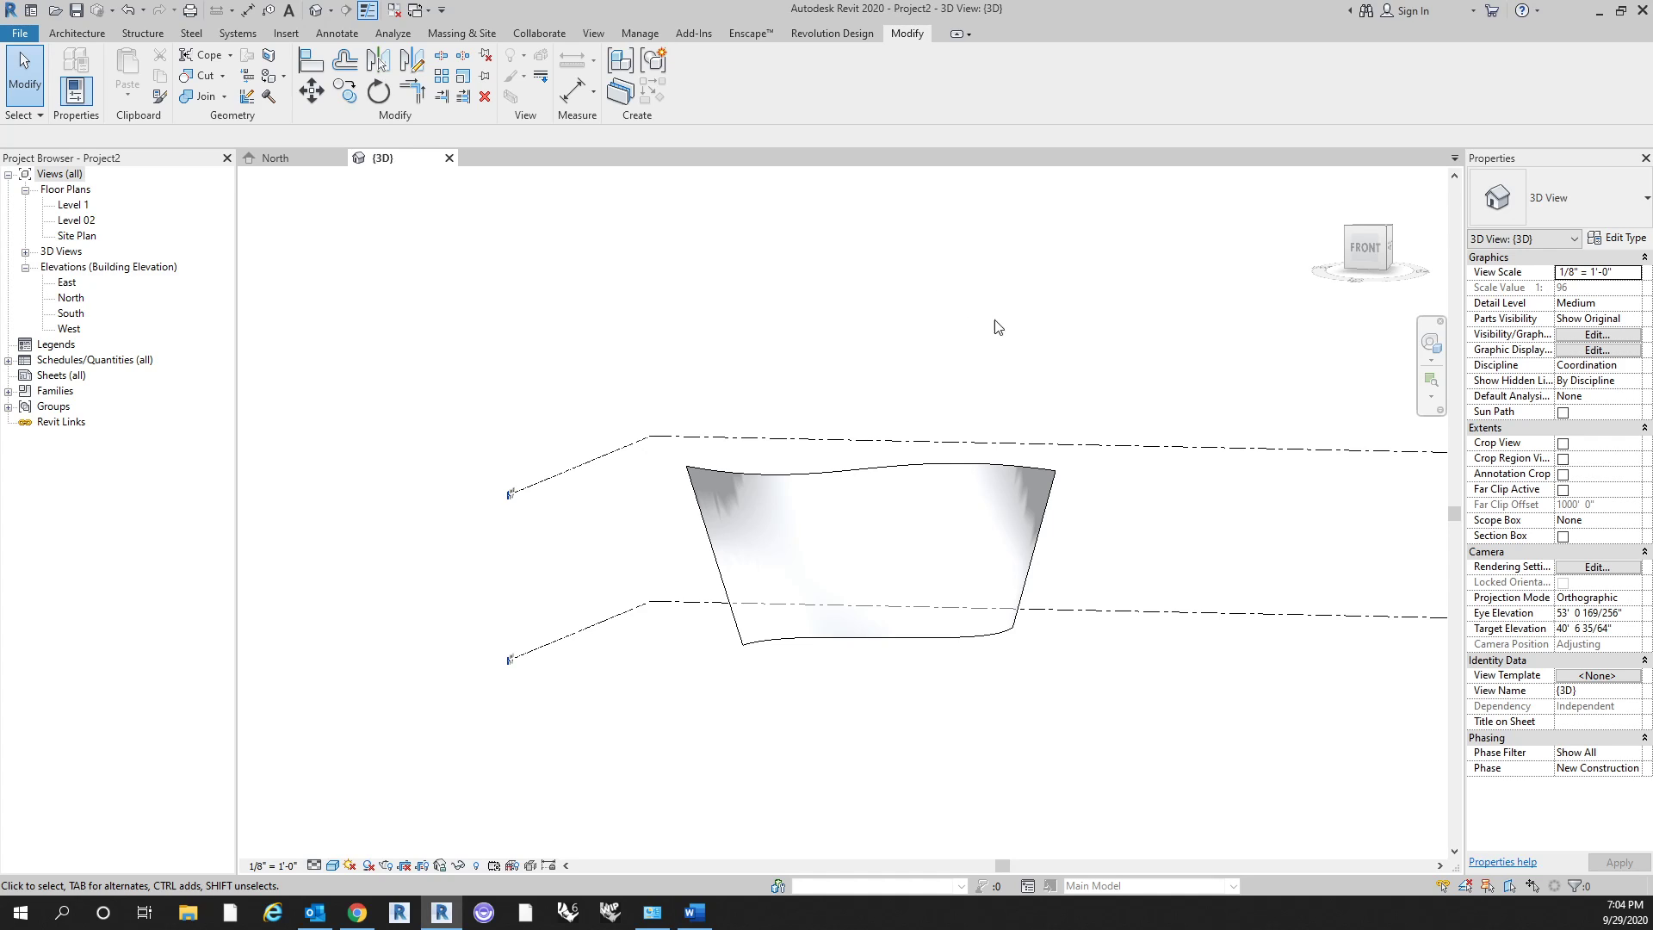
shift+middle_drag(992, 325, 1044, 635)
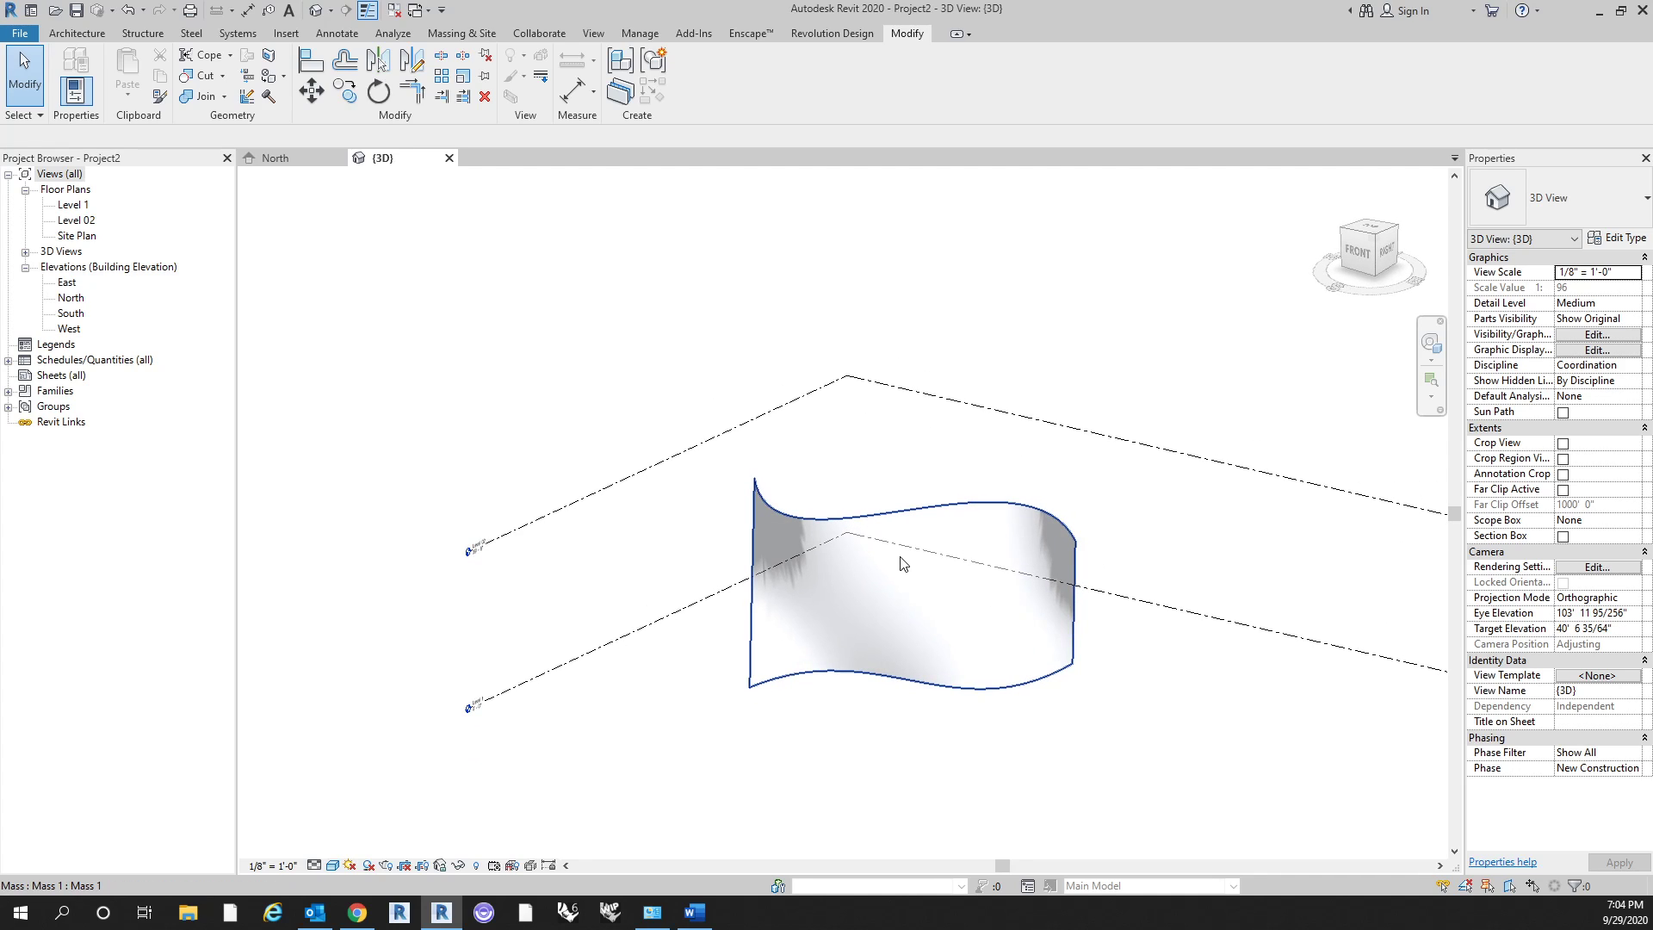
shift+middle_drag(663, 523, 989, 715)
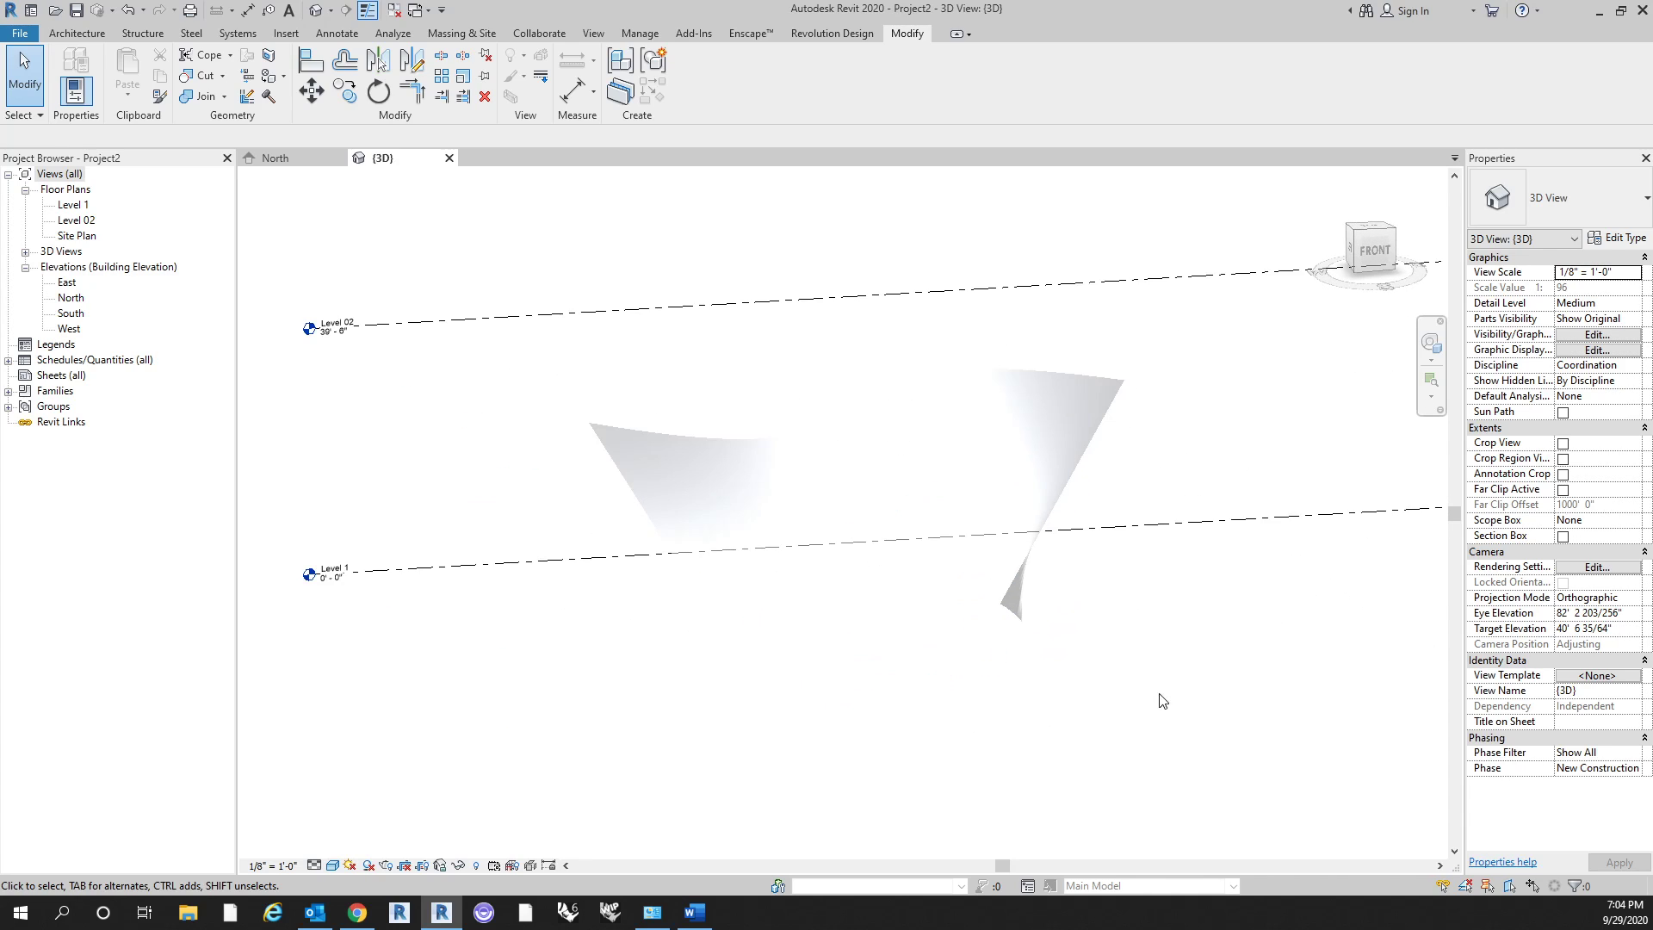
shift+middle_drag(1162, 700, 1022, 686)
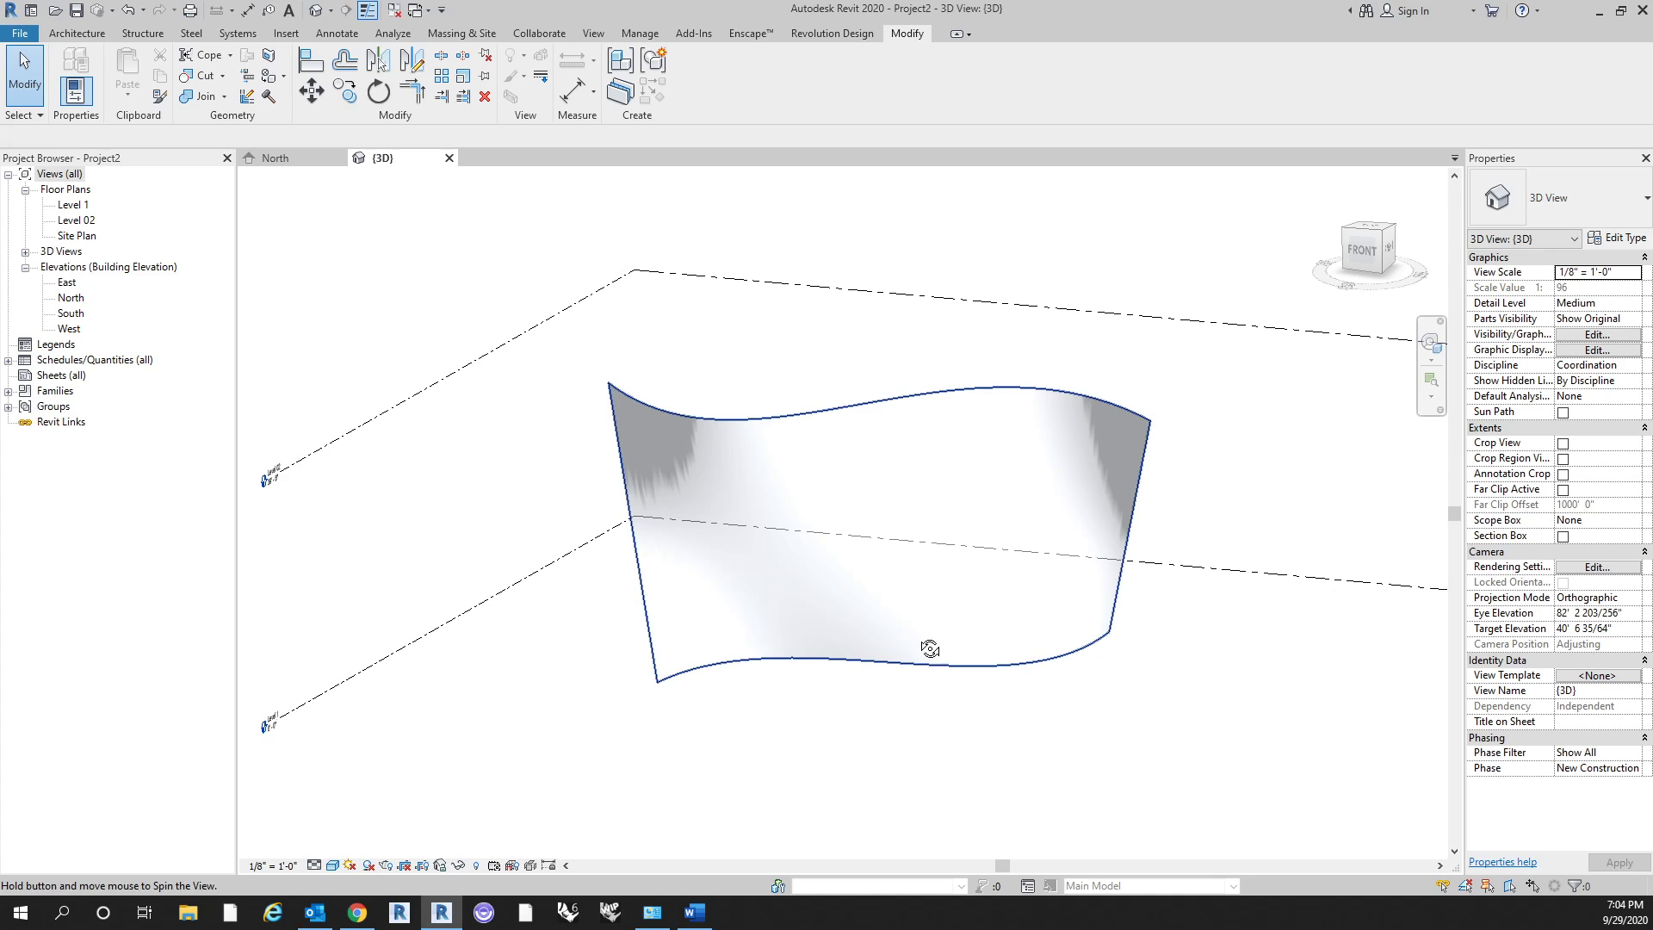
shift+middle_drag(930, 648, 937, 708)
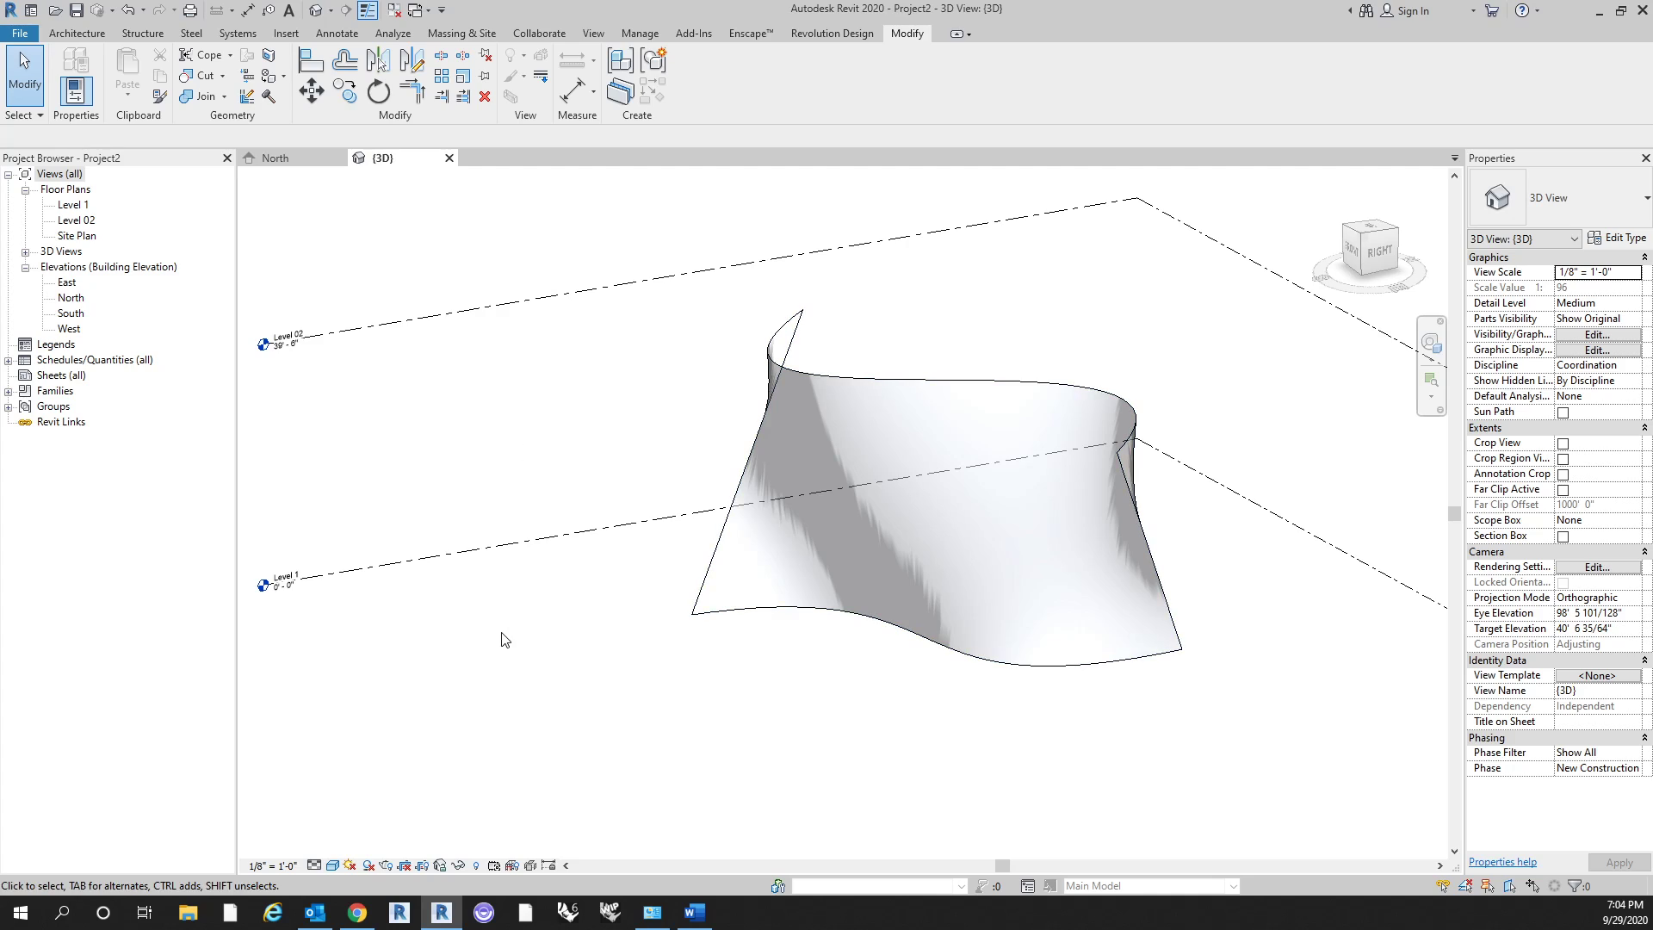
Create a 5' x 10' curtain system by face on the curved mass surface.
click(78, 34)
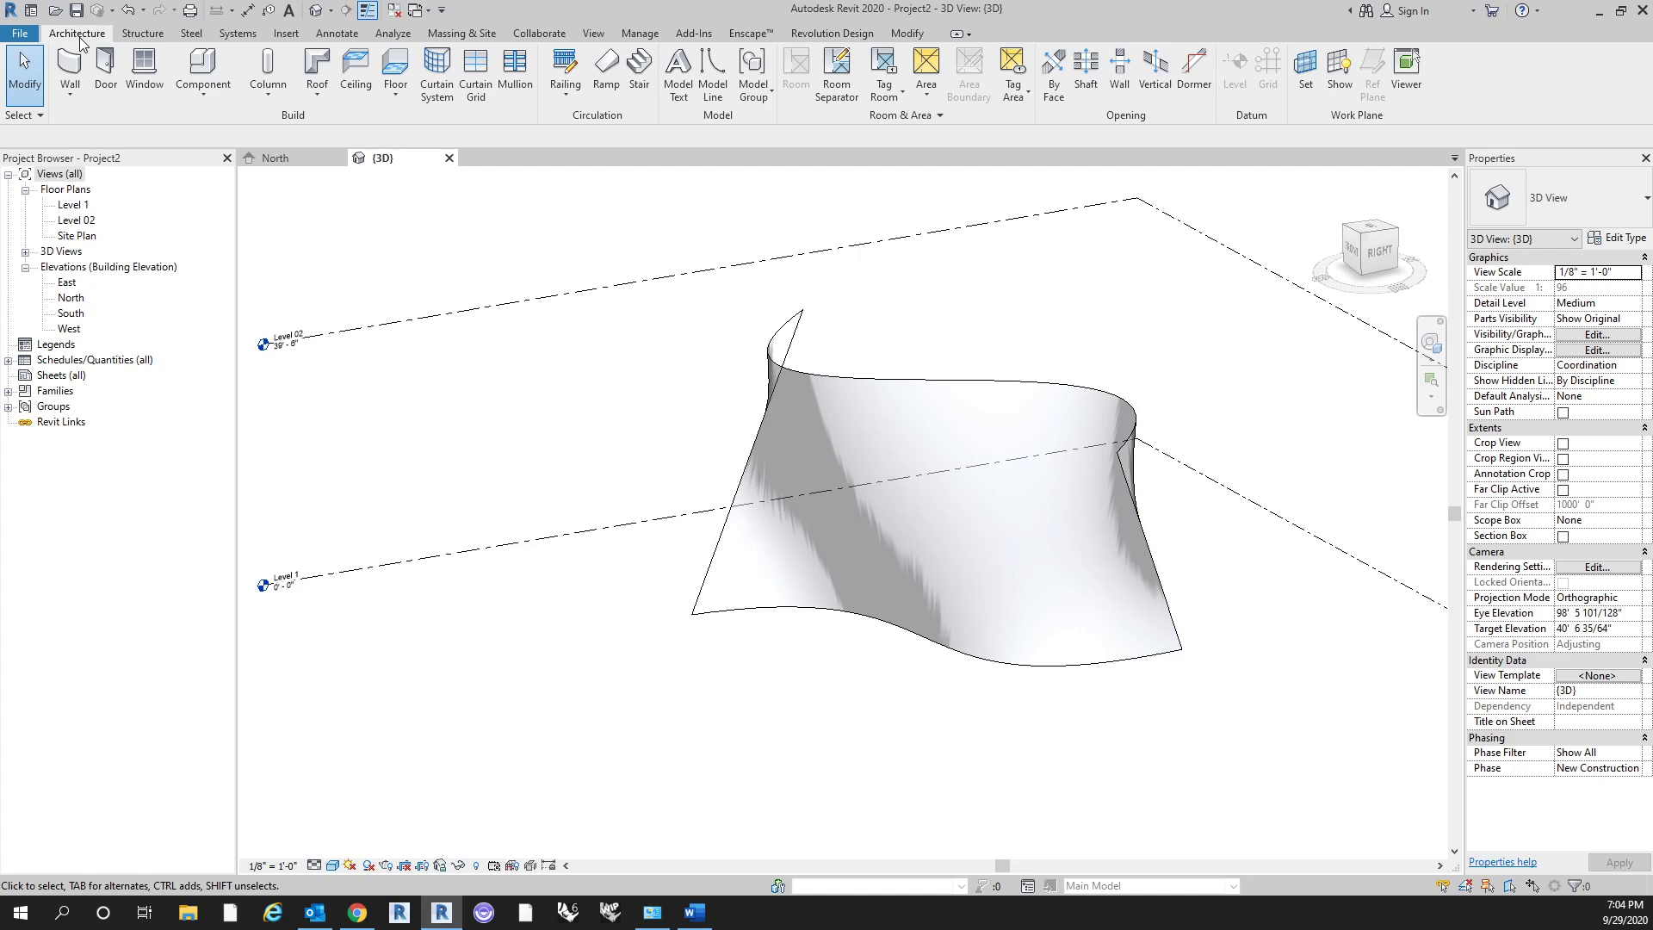
middle_drag(415, 222, 419, 261)
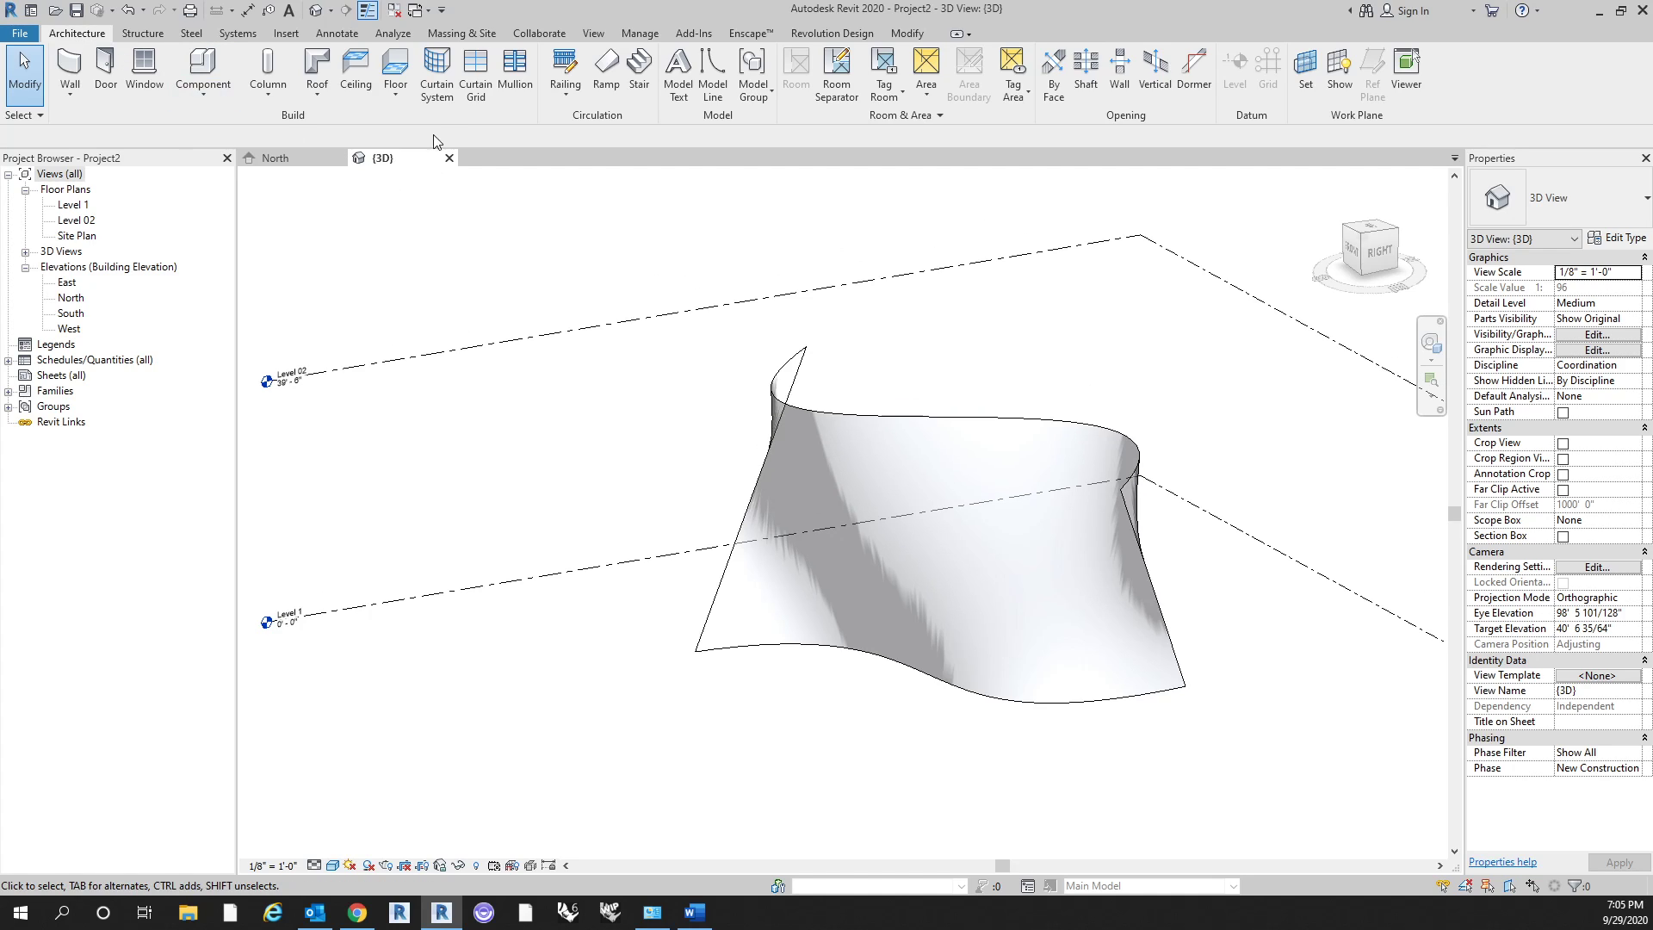
click(845, 475)
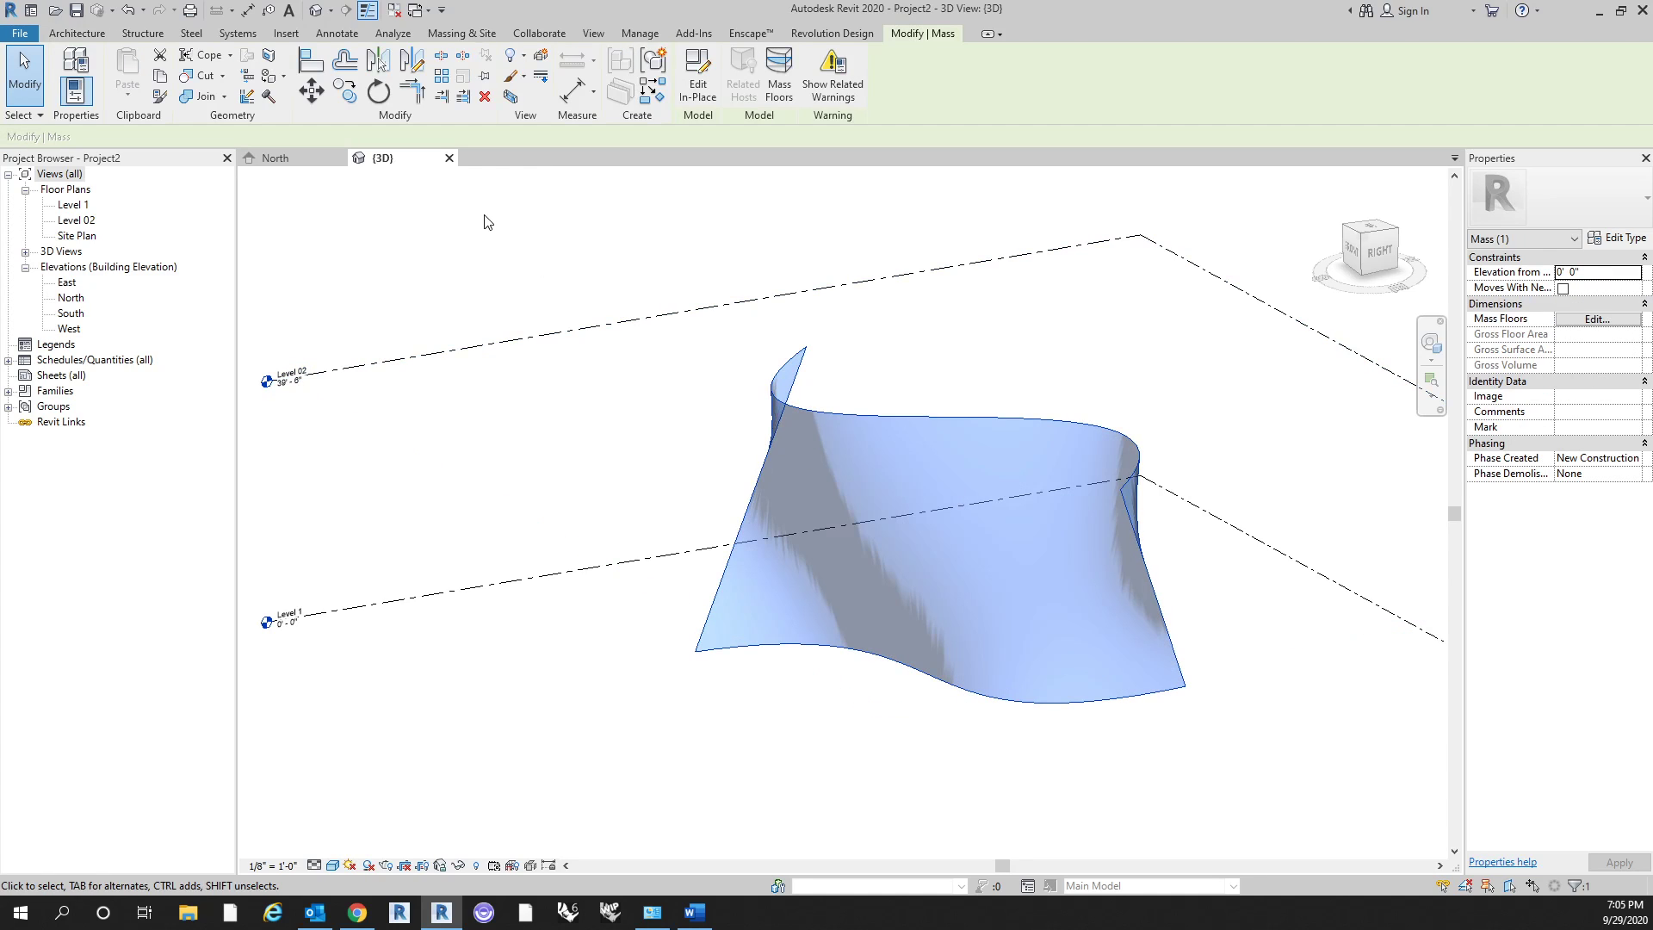
click(77, 34)
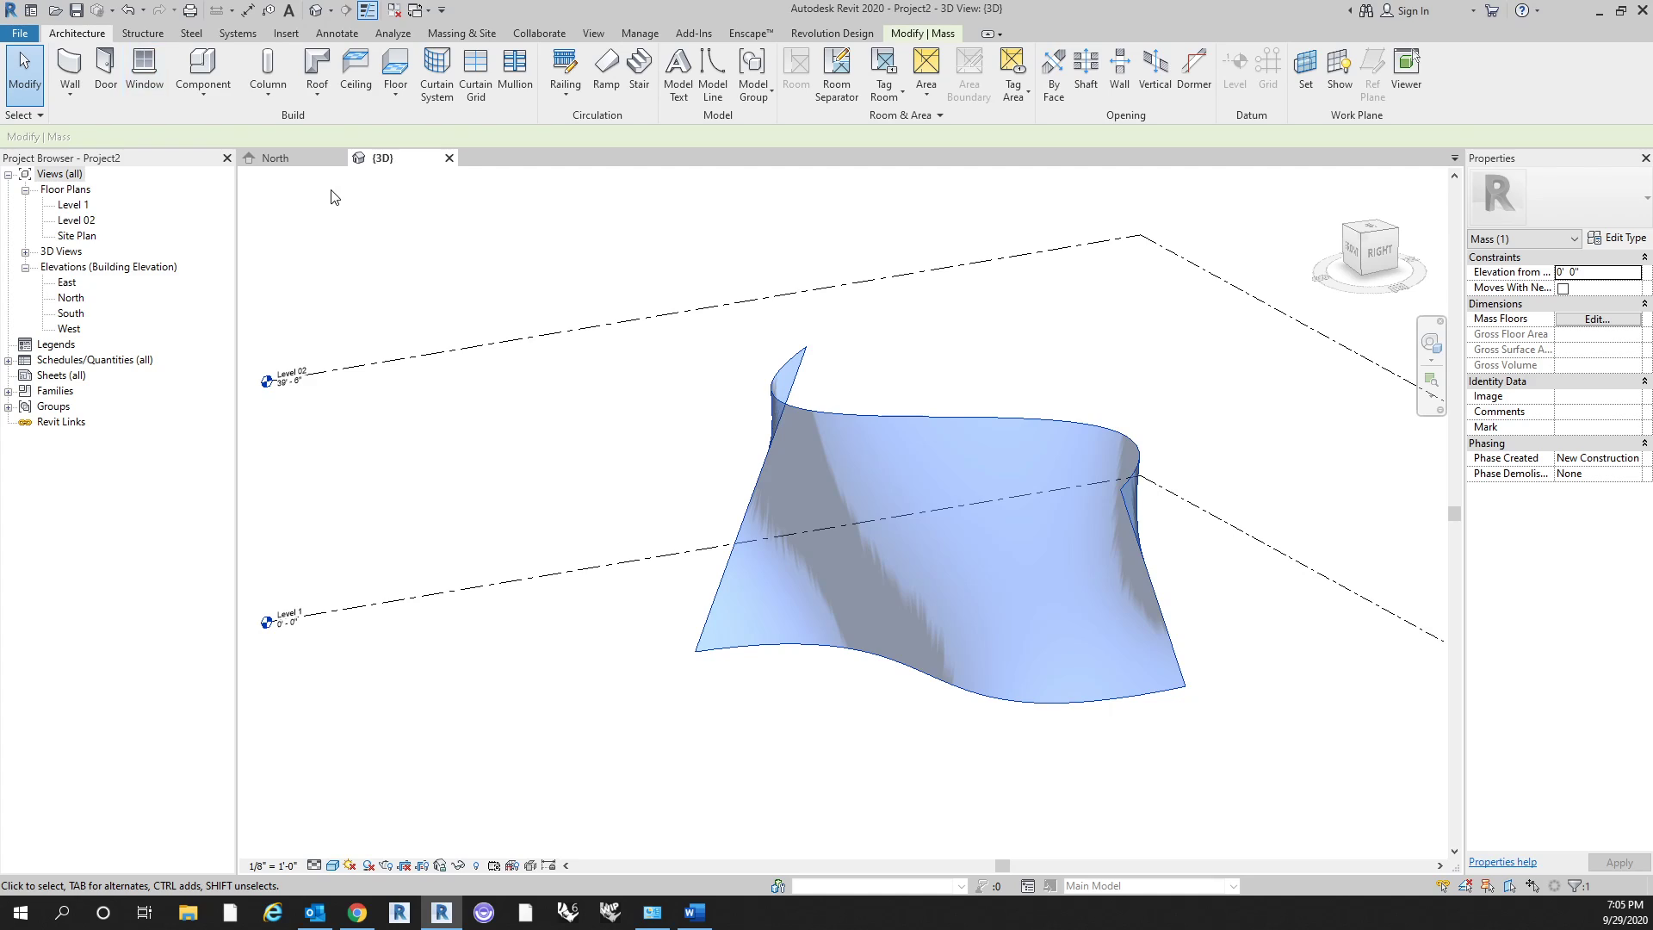
click(443, 69)
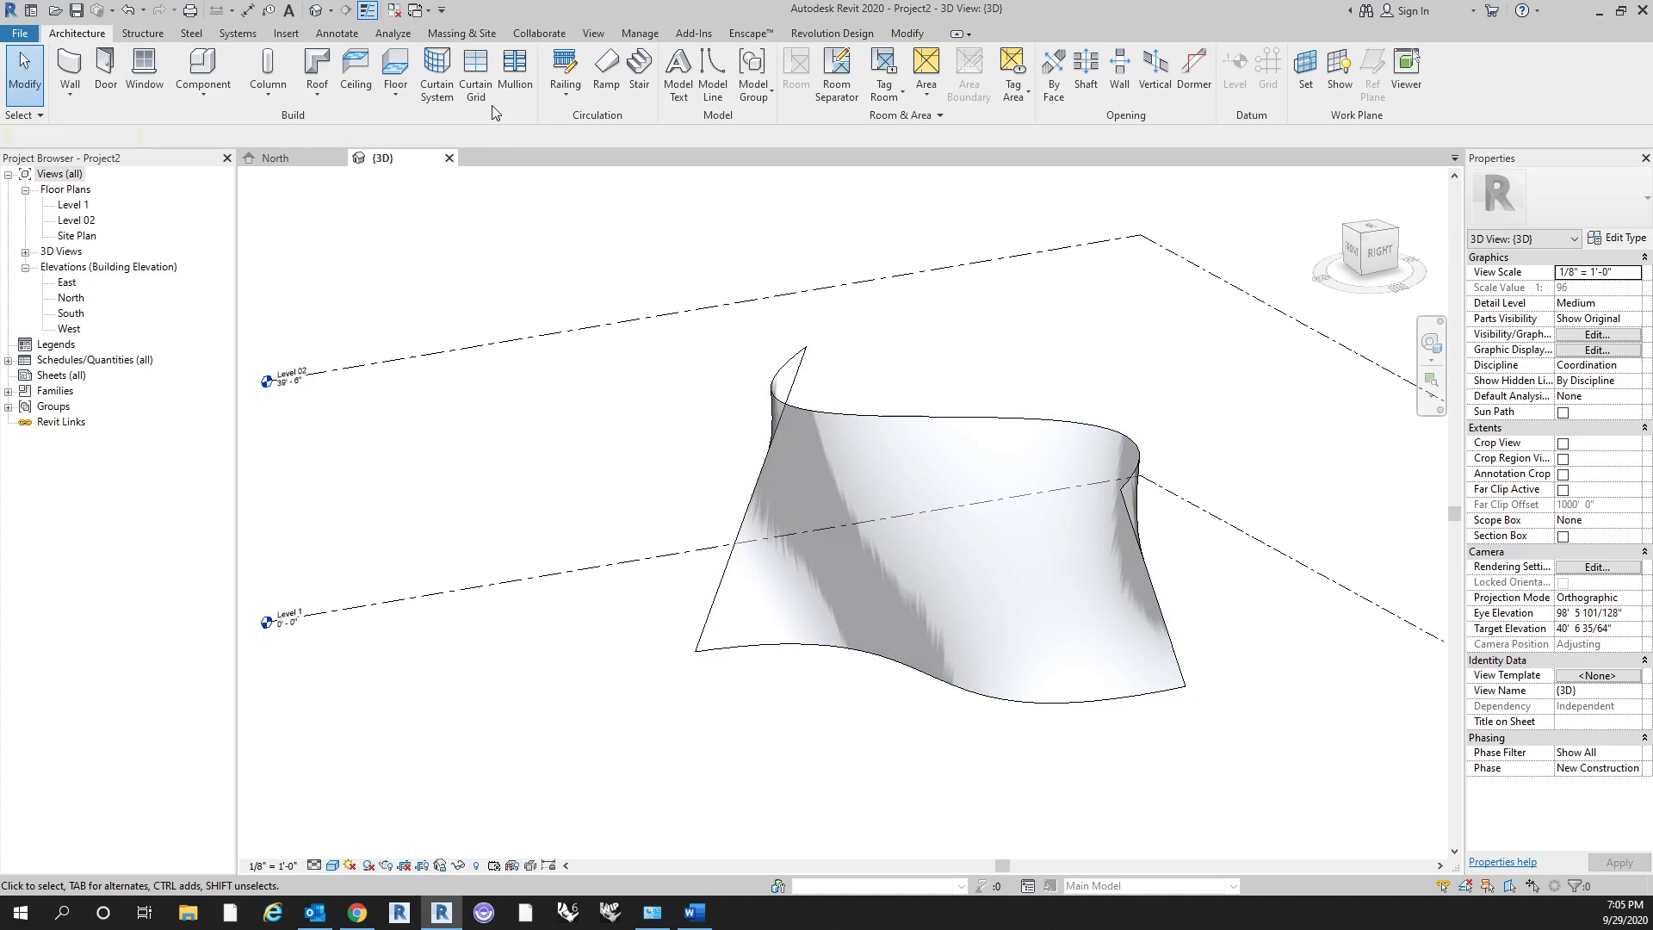
click(979, 475)
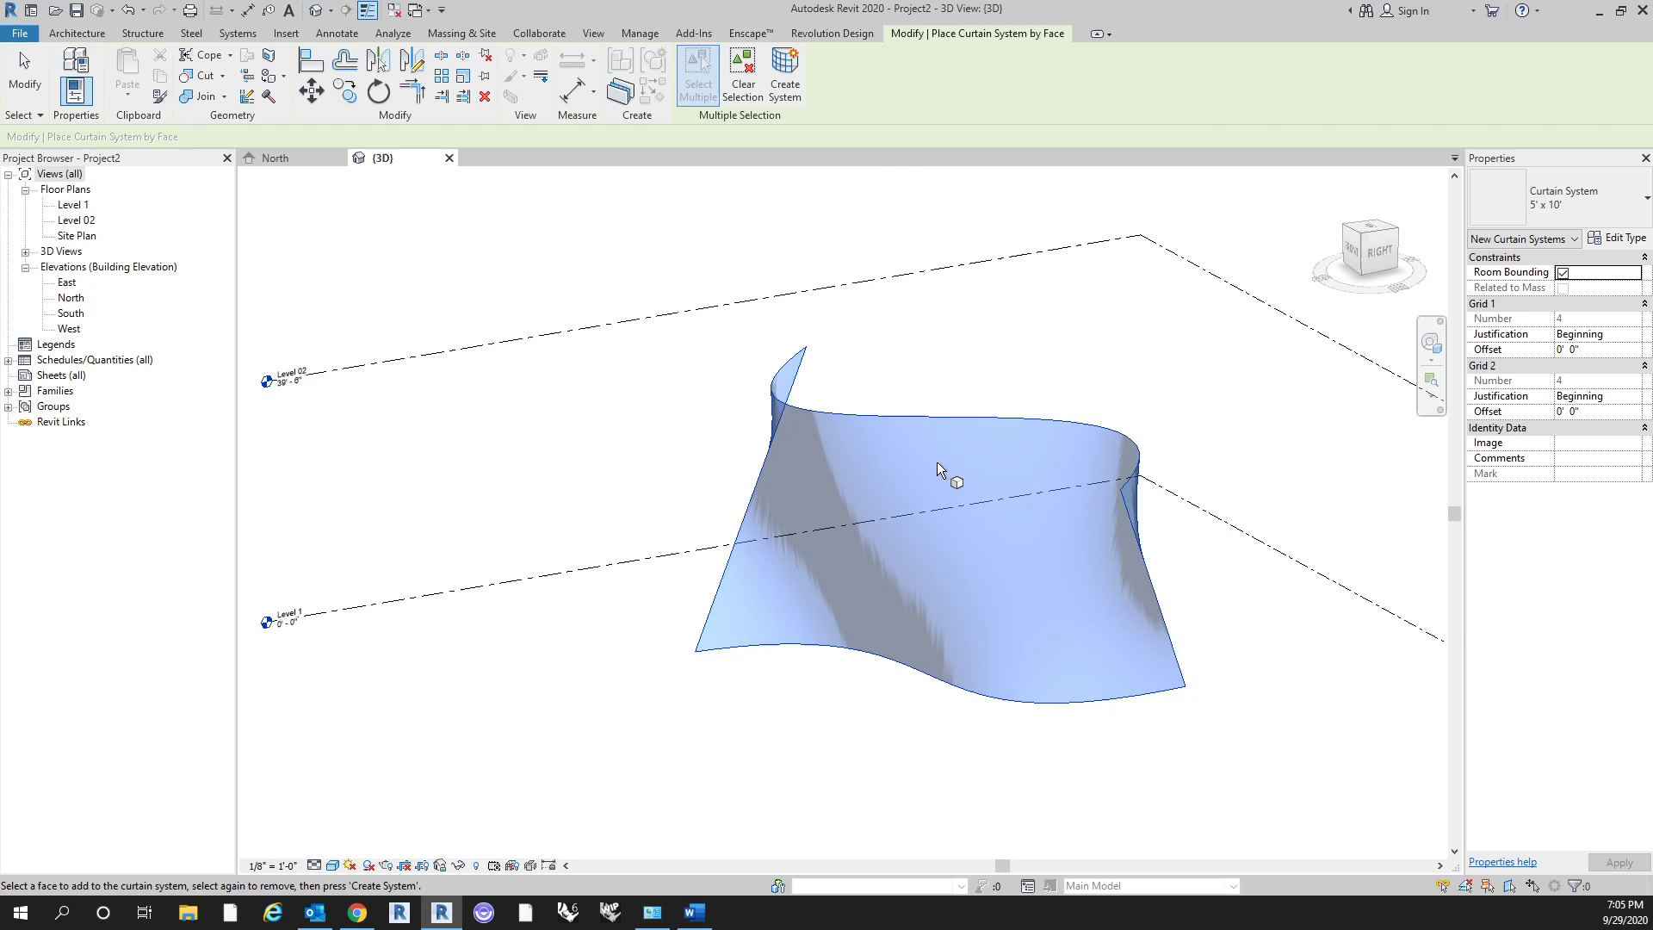
click(798, 103)
shift+middle_drag(977, 325, 952, 675)
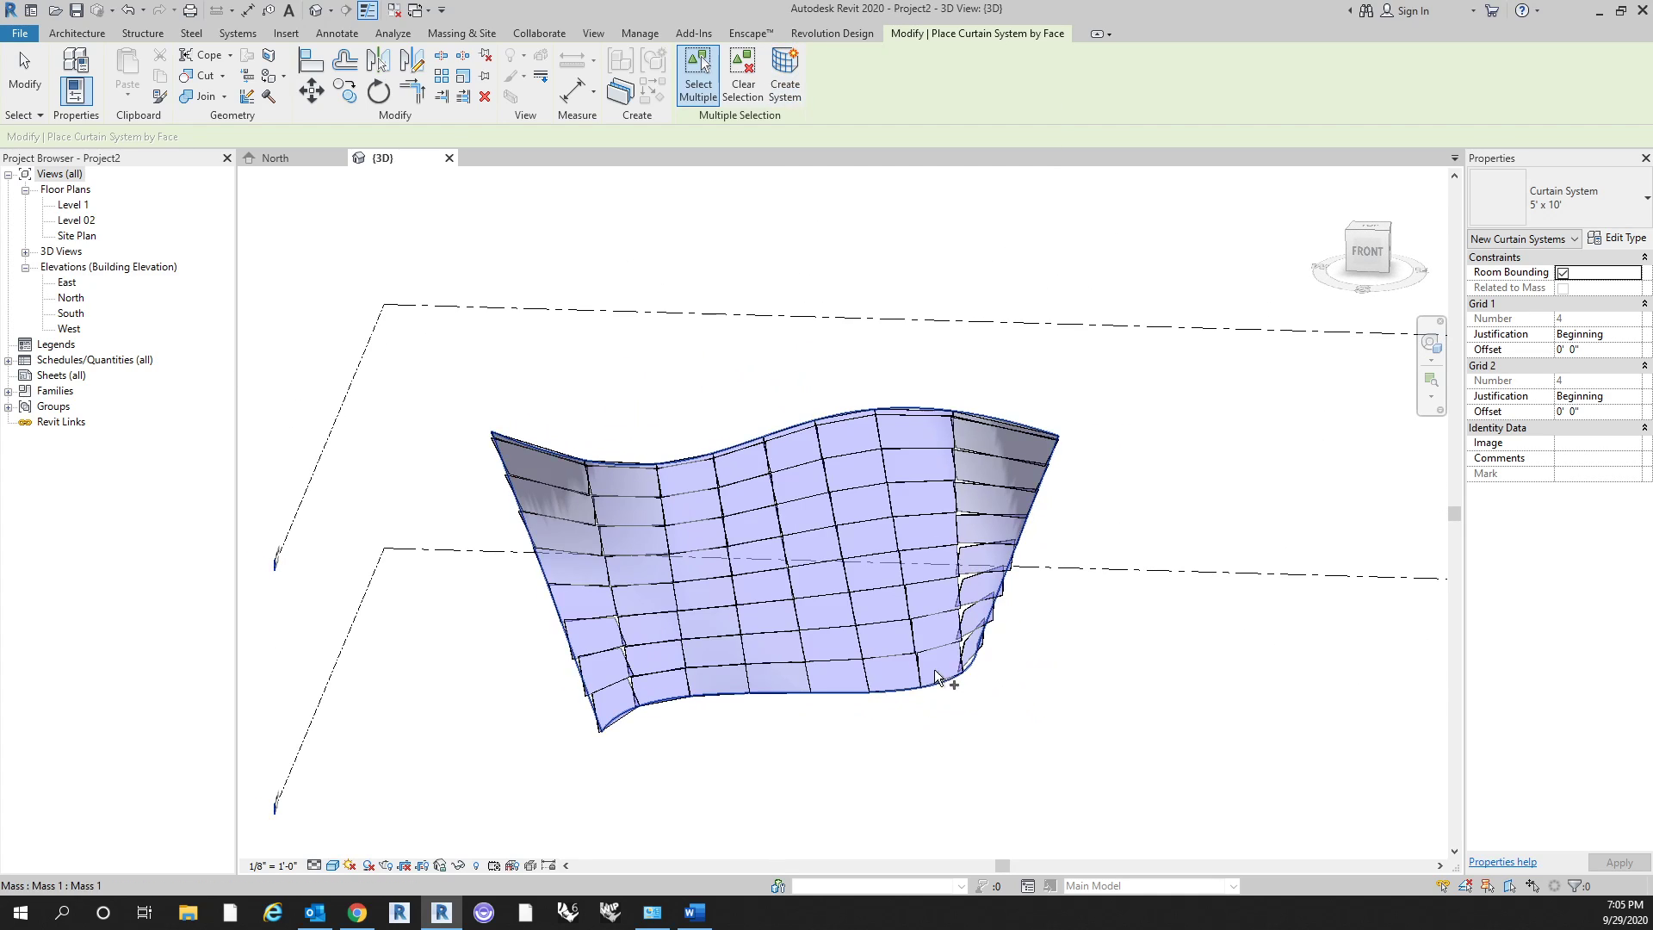
key(Escape)
Examine how the curtain panels fit the curved surface from several angles, and select a glazed panel in the end column.
scroll(852, 740, up, 3)
shift+middle_drag(852, 740, 682, 443)
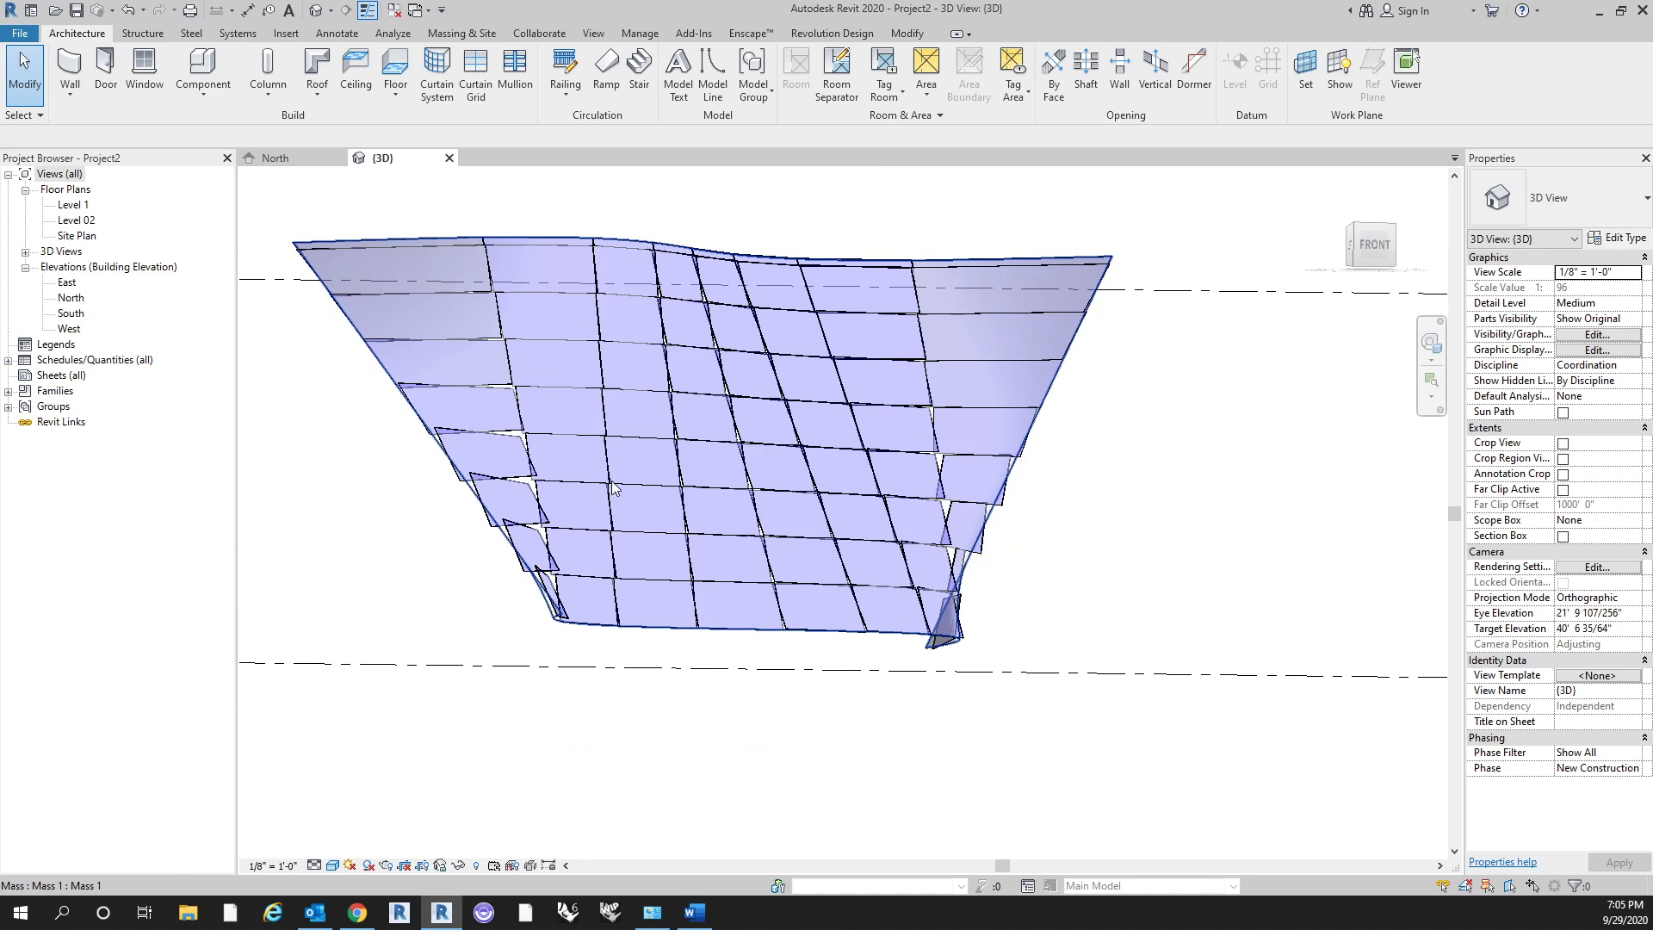
shift+middle_drag(489, 659, 741, 387)
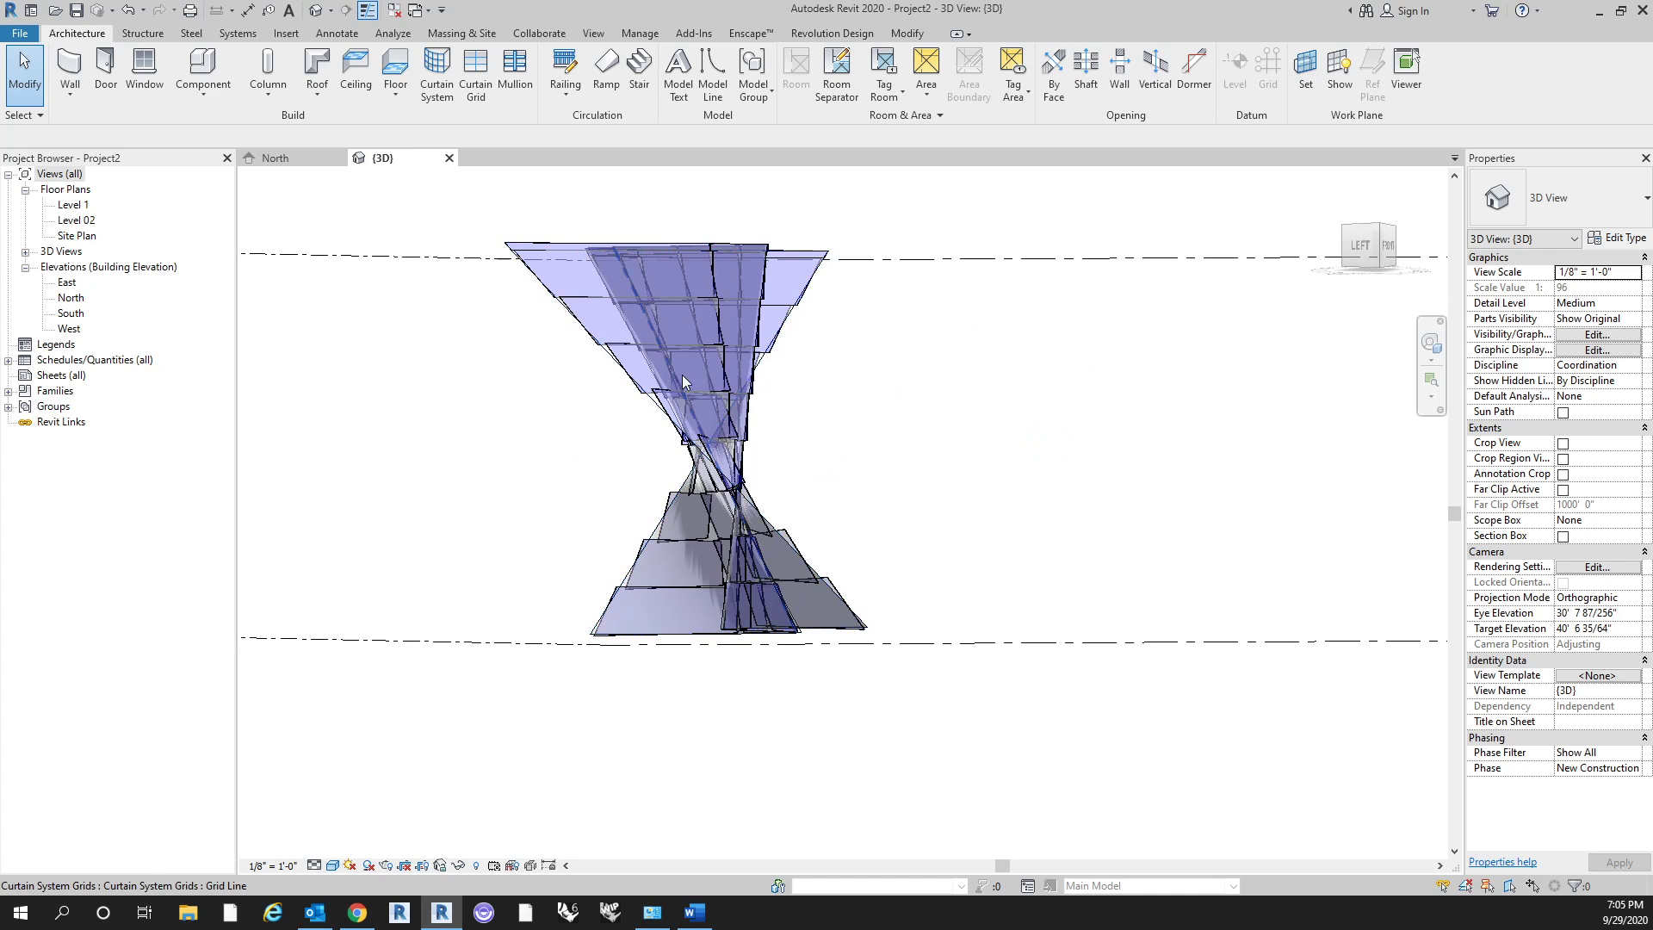
scroll(756, 358, up, 10)
scroll(843, 626, down, 4)
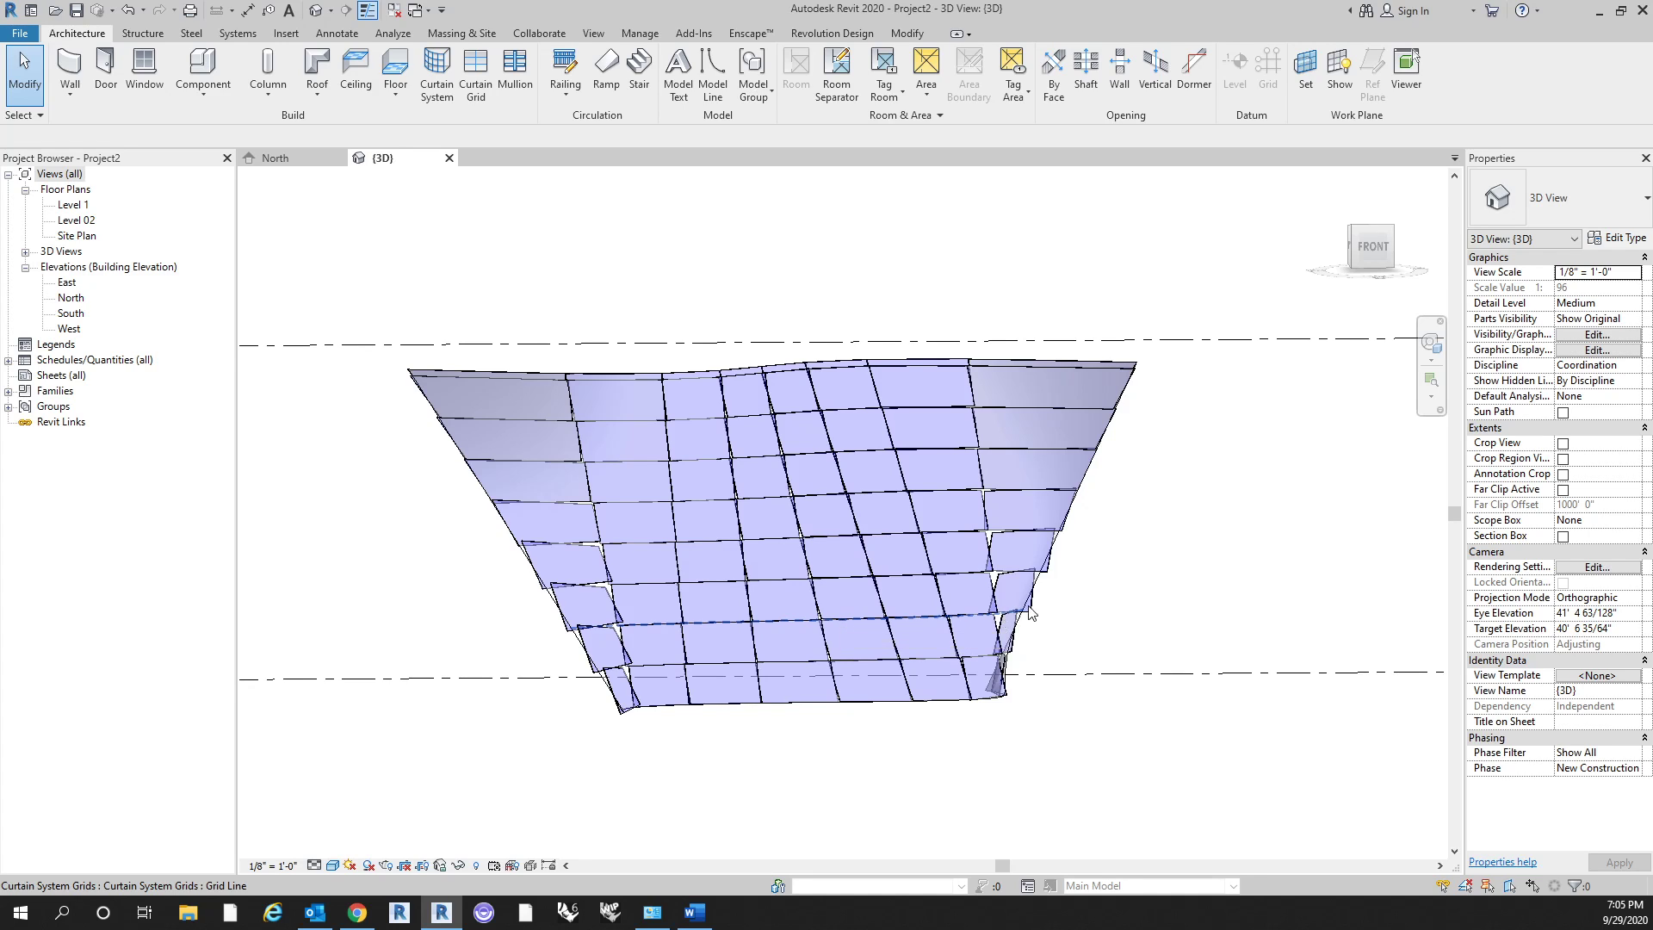
shift+middle_drag(1177, 631, 1088, 637)
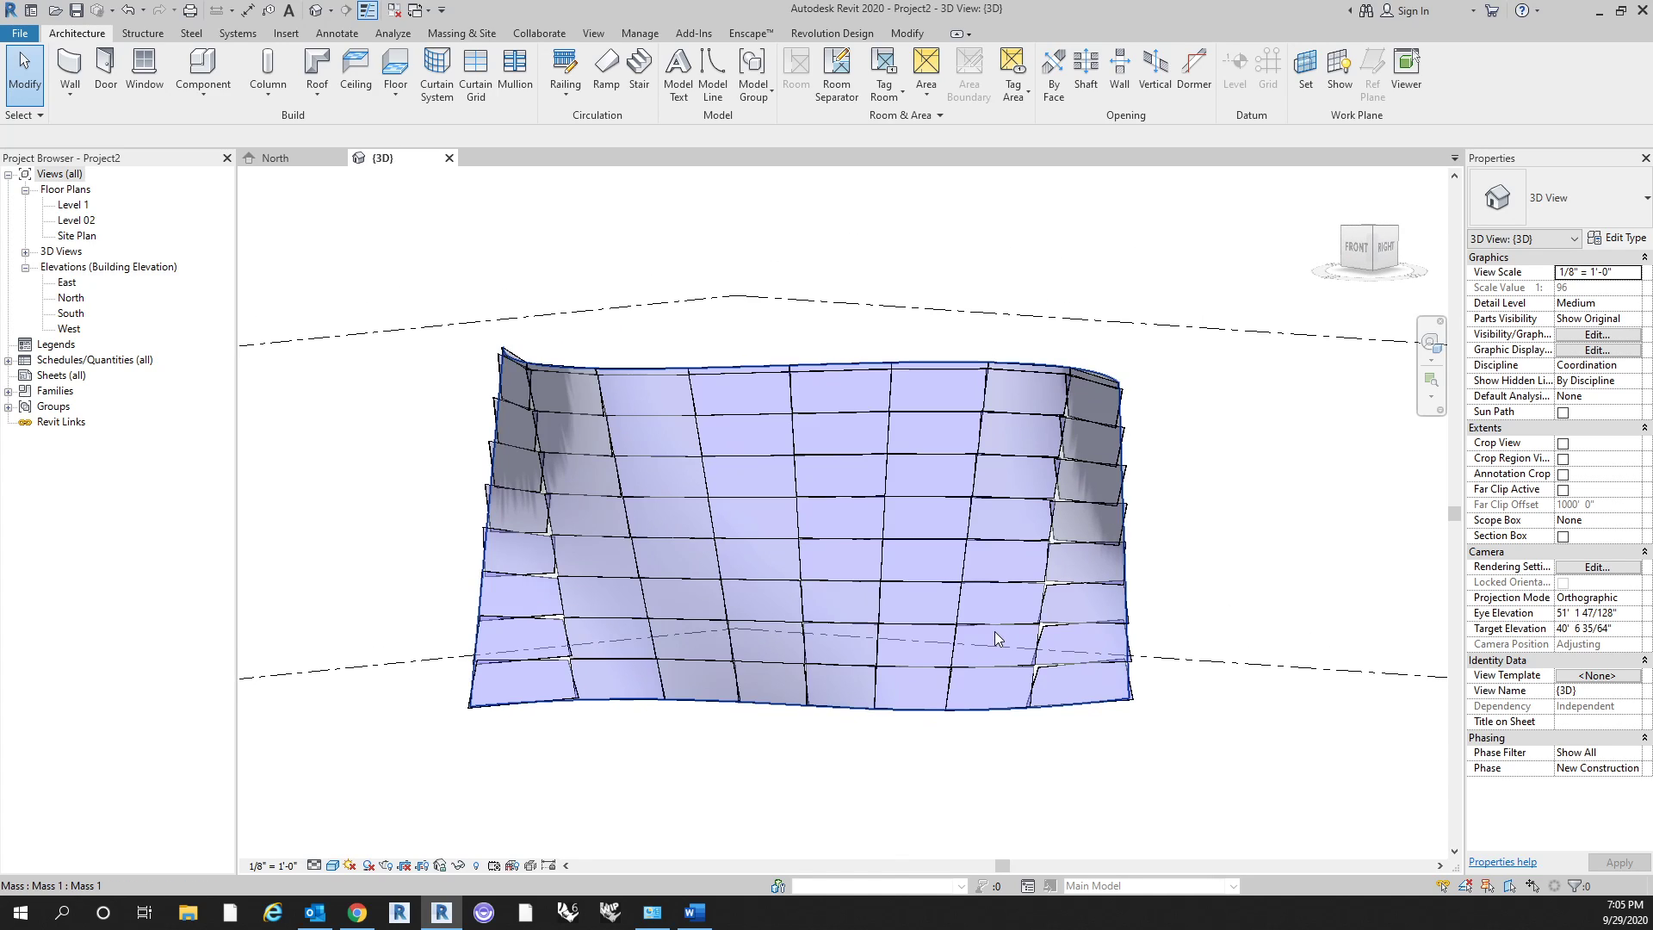
scroll(517, 499, up, 3)
click(504, 555)
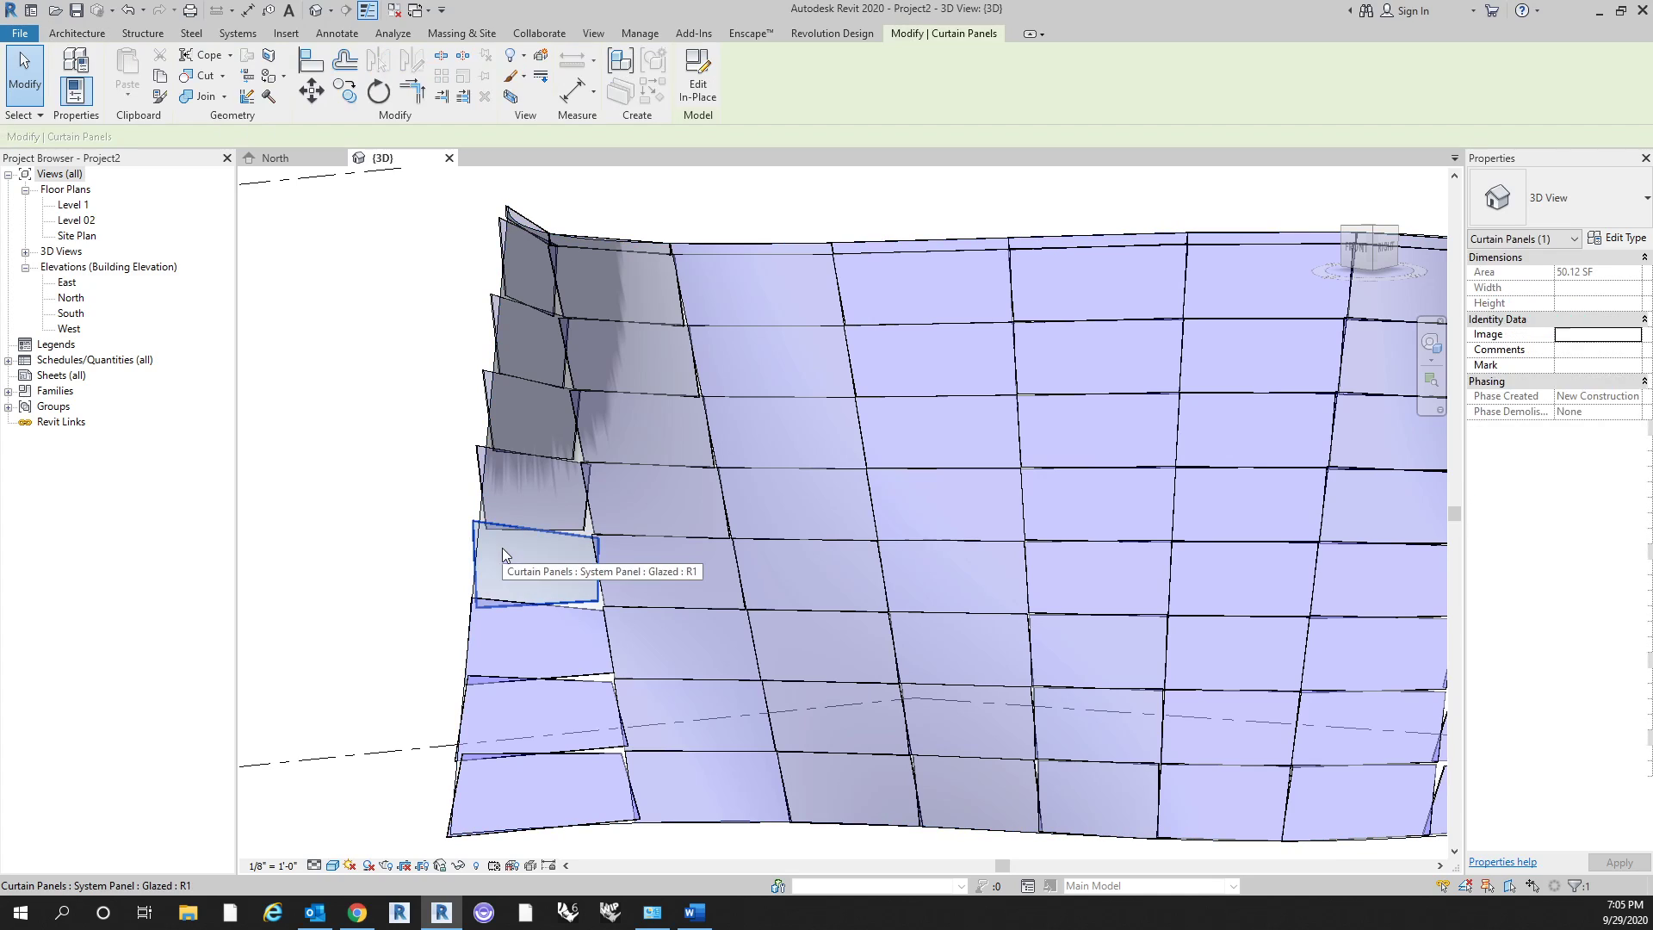
Orbit around the curved mass and inspect how the end-column curtain panels meet the surface and their neighbouring panels.
shift+middle_drag(503, 555, 575, 551)
scroll(542, 553, up, 2)
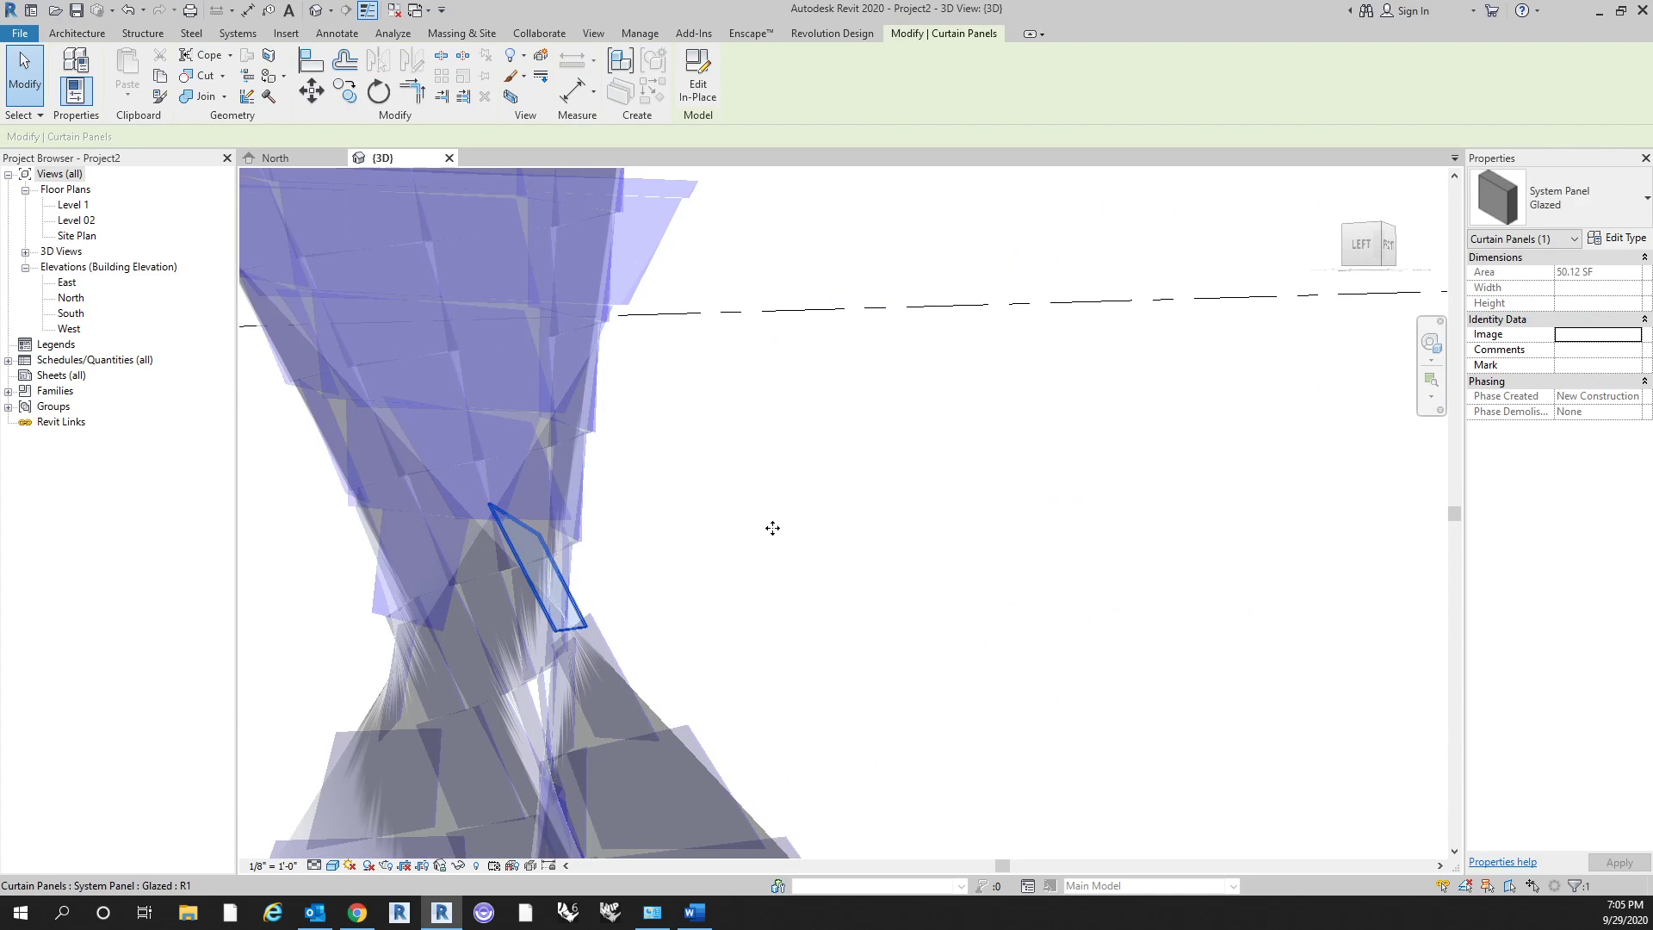
shift+middle_drag(772, 524, 831, 586)
click(952, 560)
scroll(674, 559, up, 2)
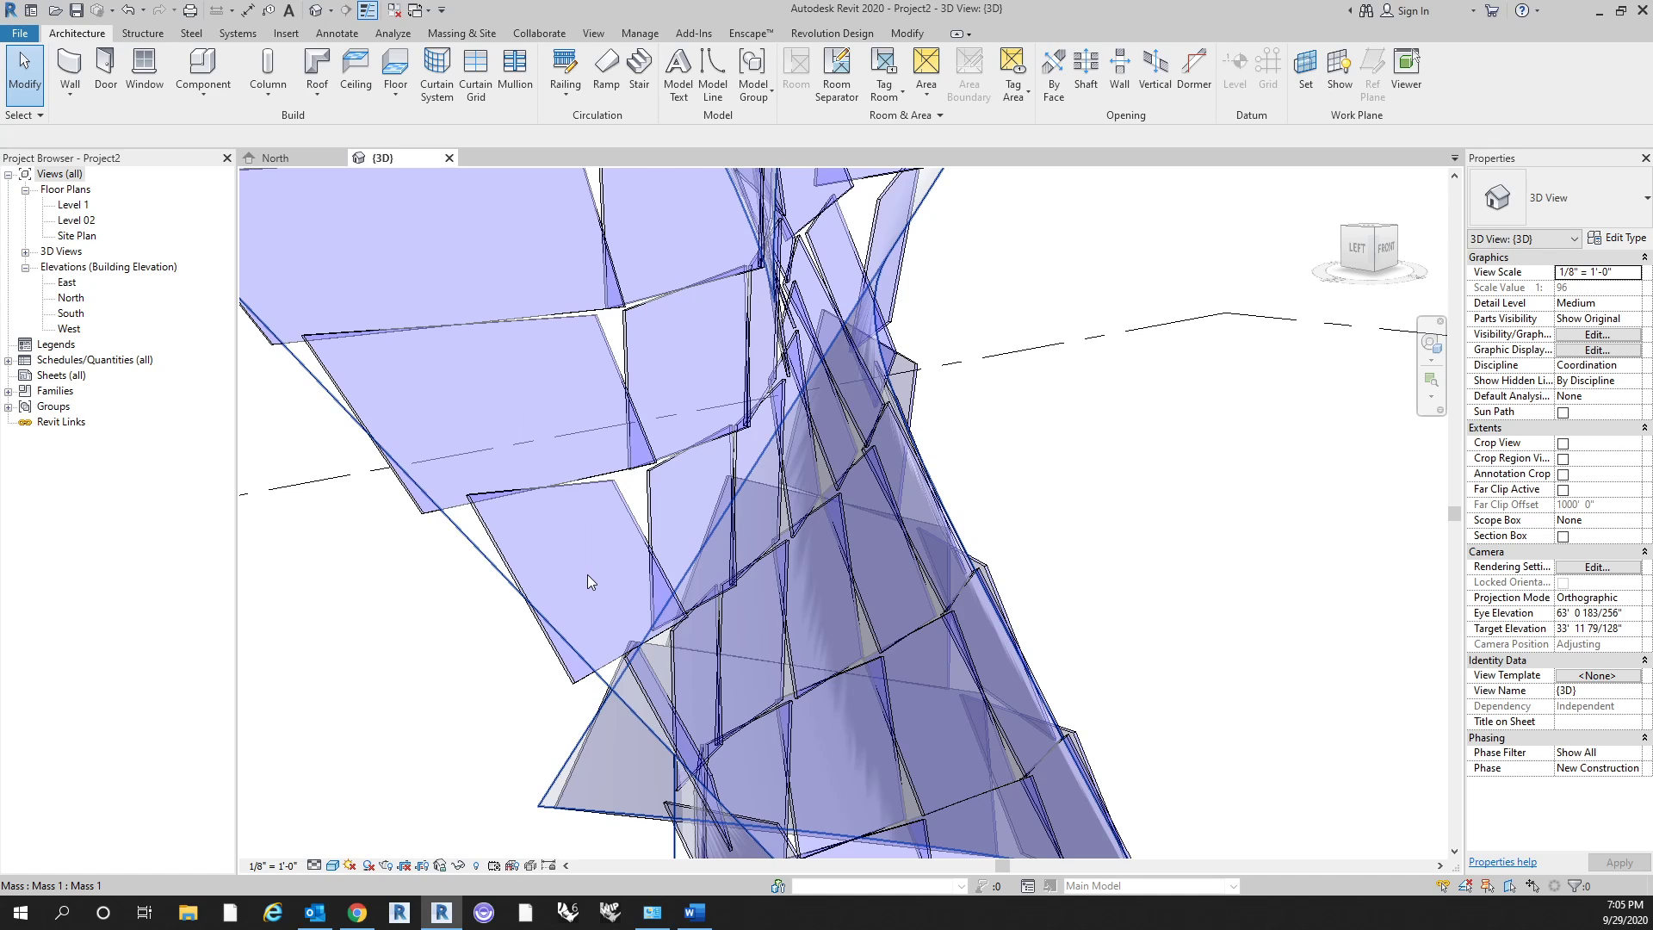
shift+middle_drag(587, 575, 546, 553)
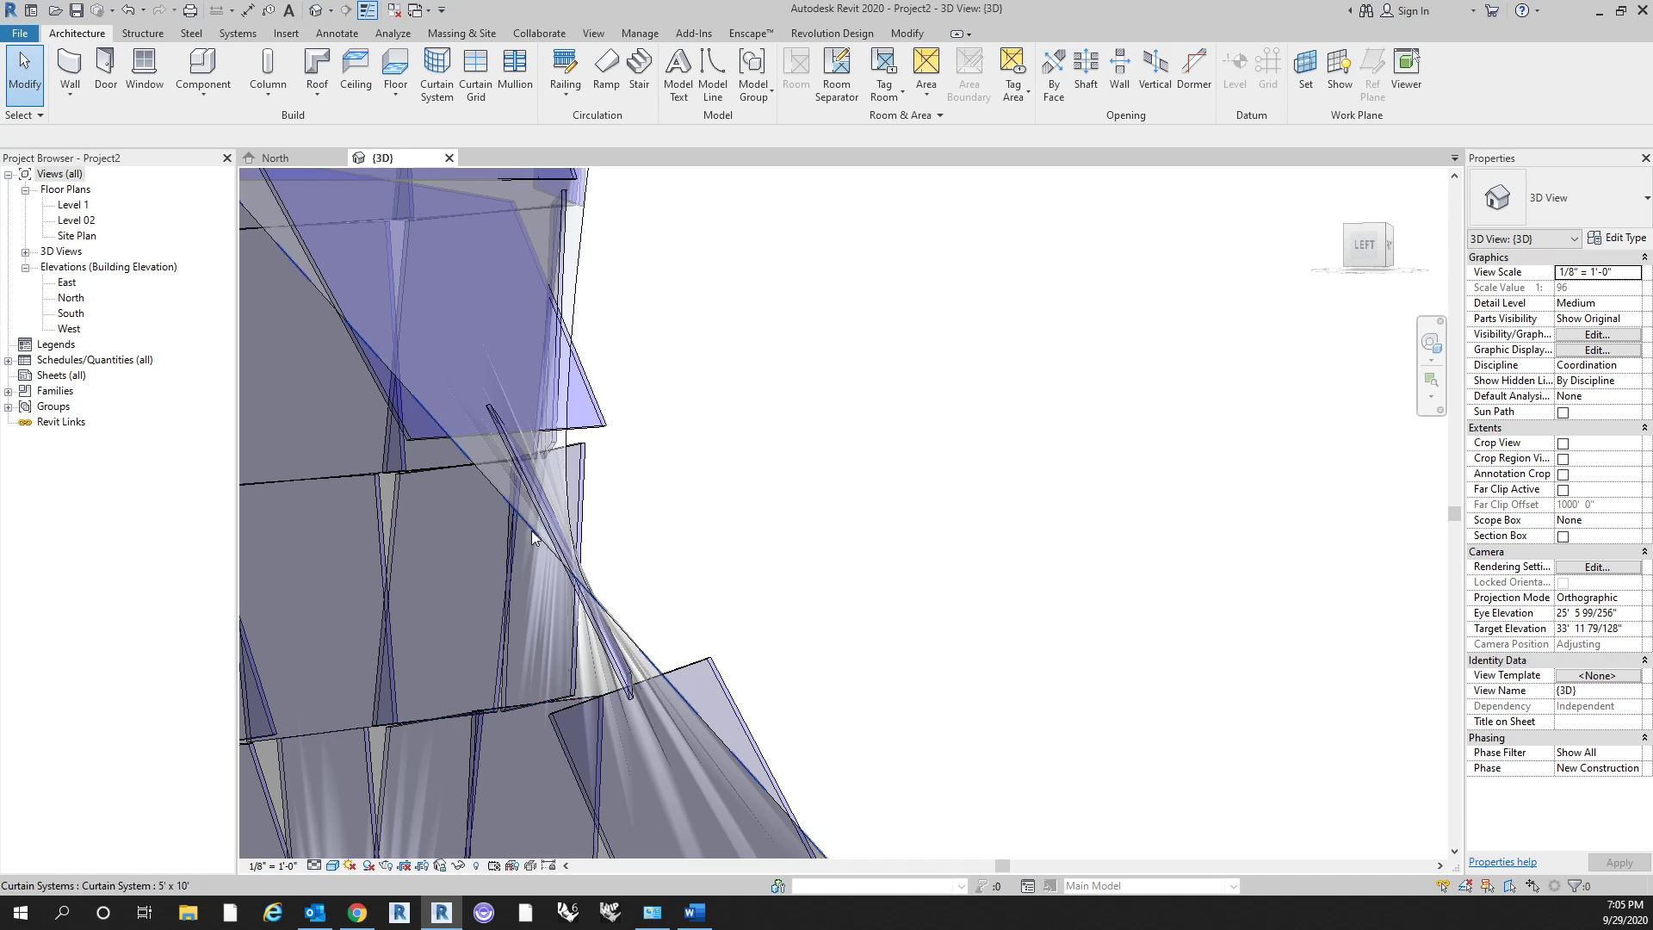
shift+middle_drag(609, 675, 1080, 620)
scroll(833, 602, down, 6)
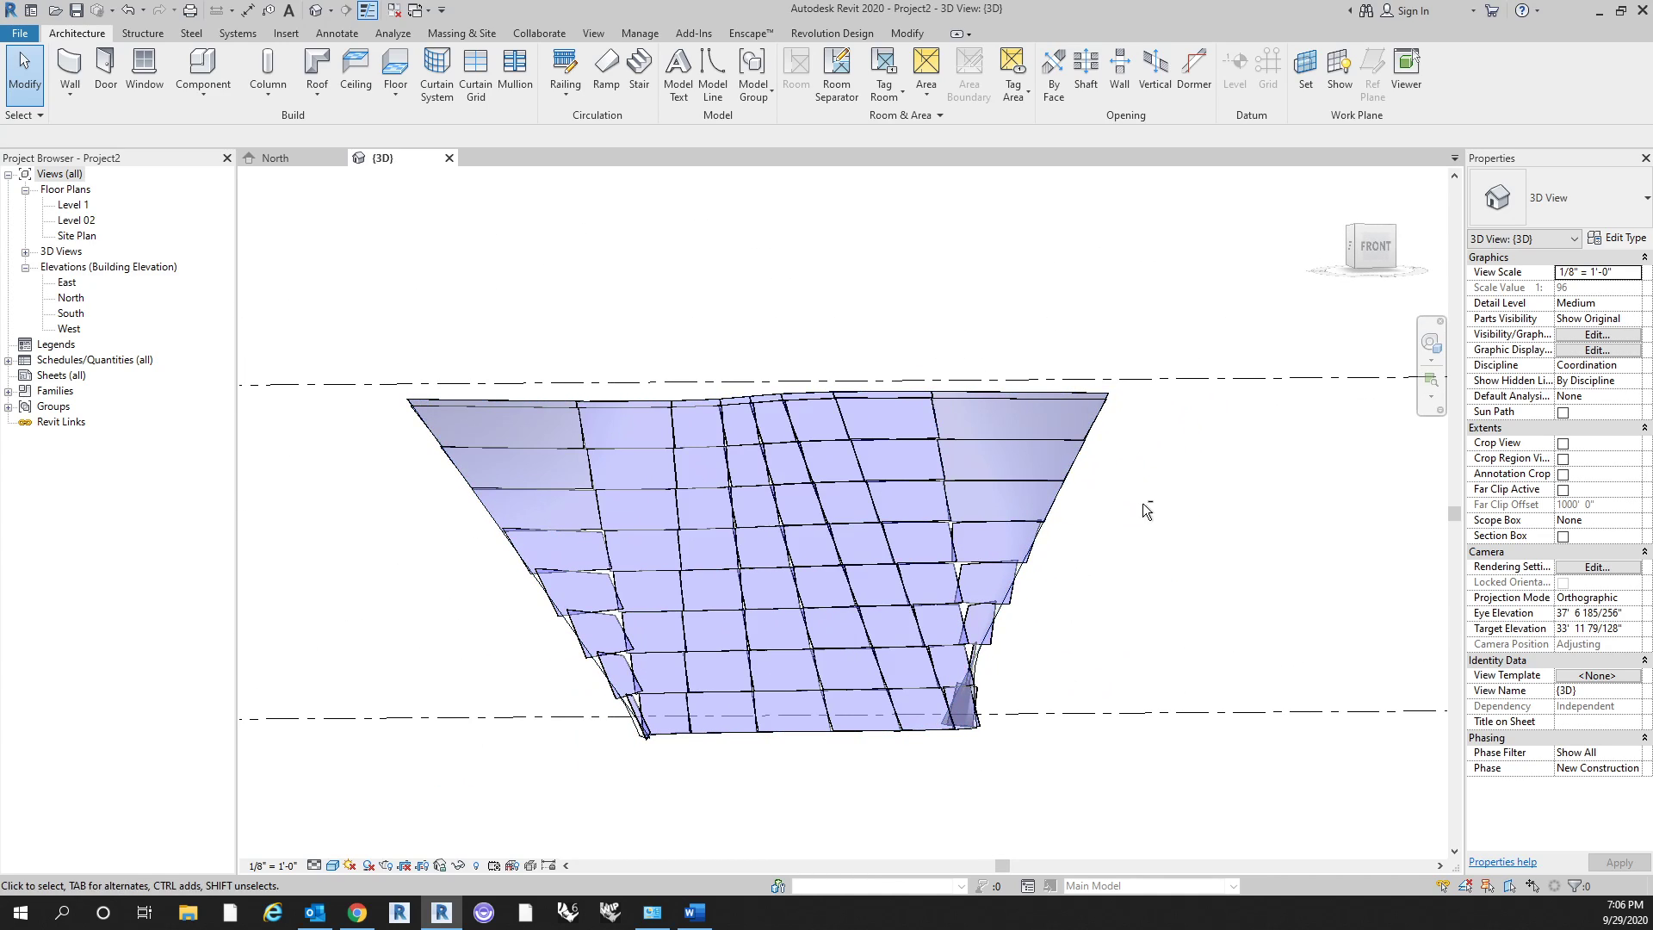
shift+middle_drag(1148, 511, 745, 556)
scroll(596, 598, up, 3)
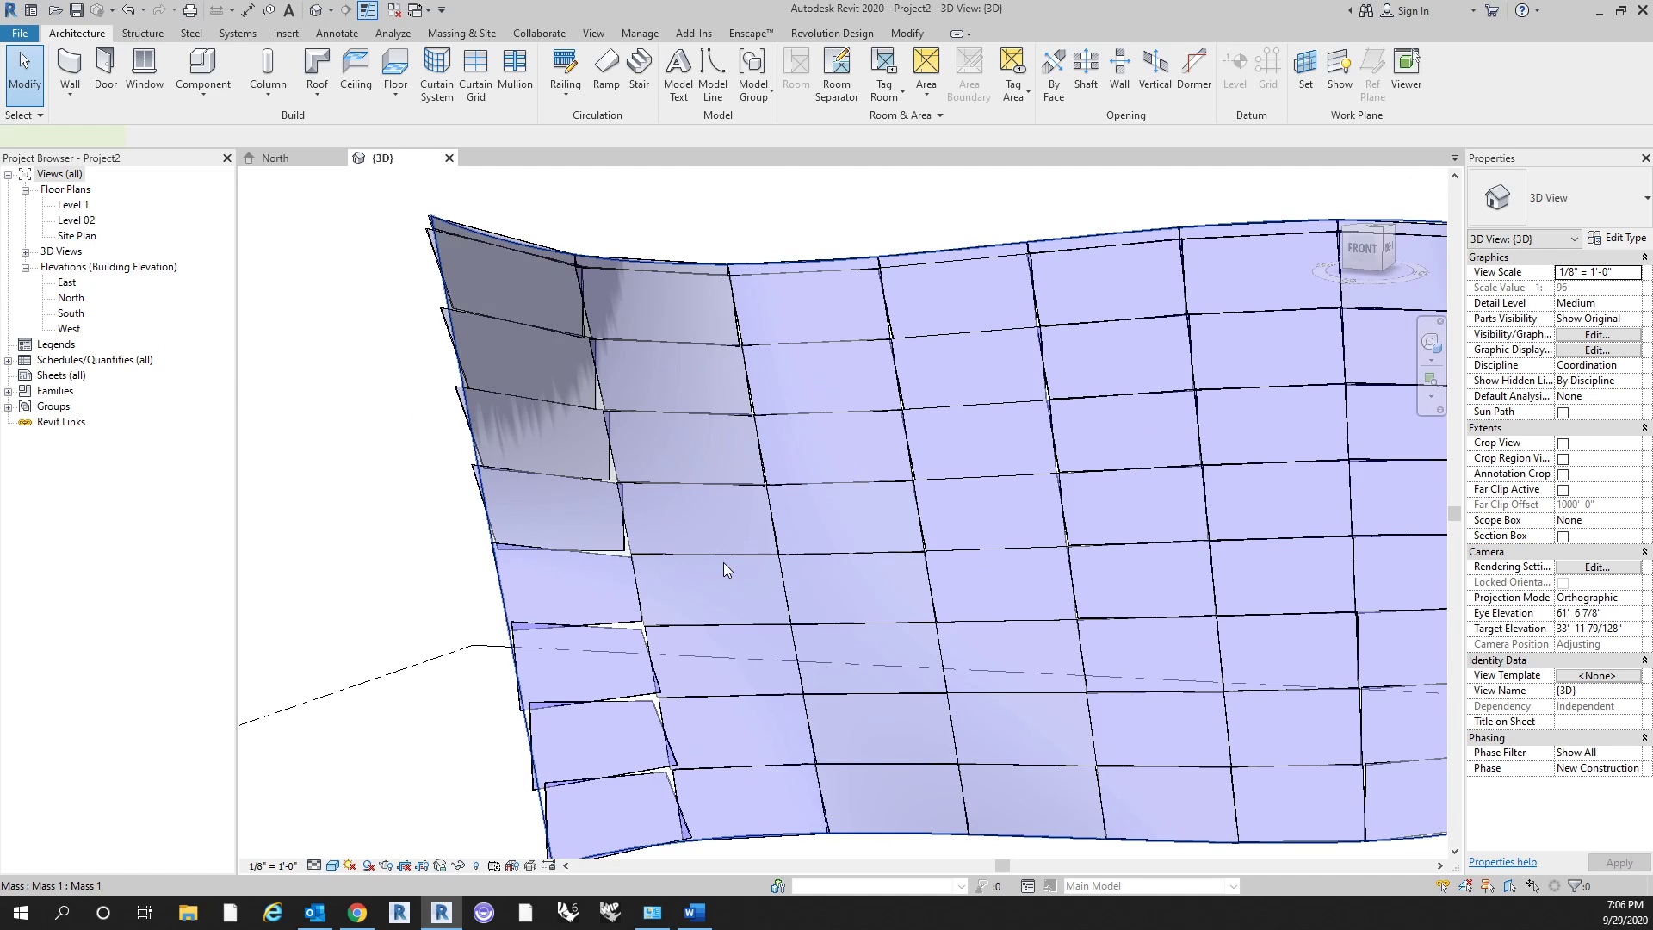
click(723, 562)
scroll(716, 561, down, 5)
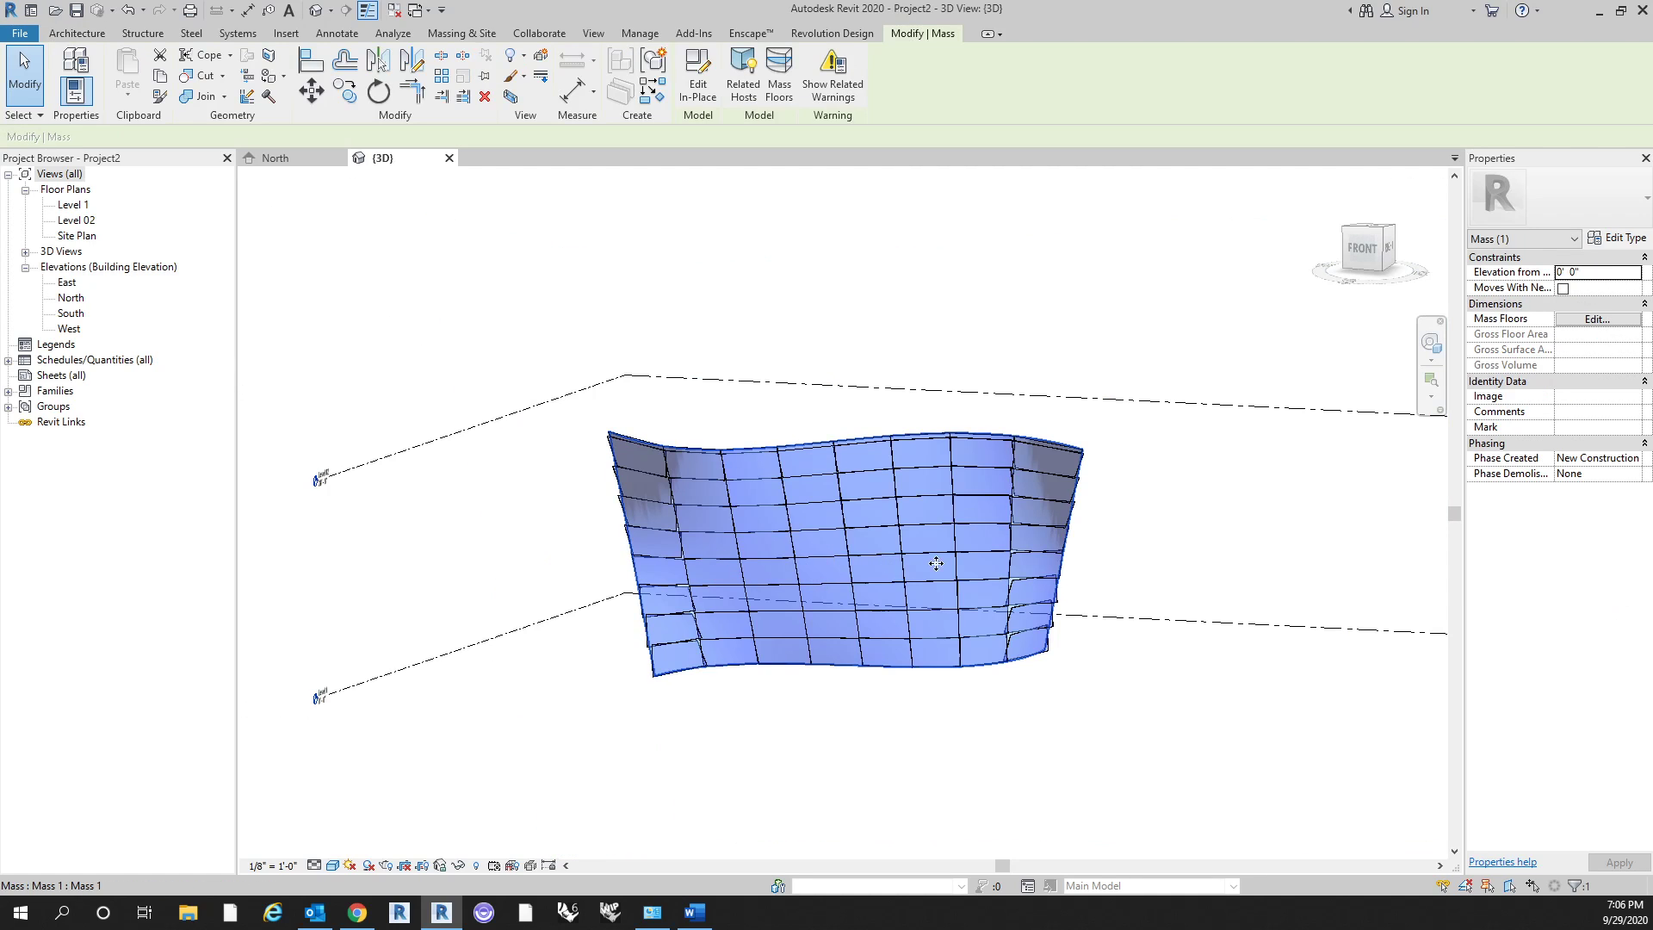
scroll(957, 564, up, 1)
click(1228, 510)
shift+middle_drag(1228, 510, 1116, 563)
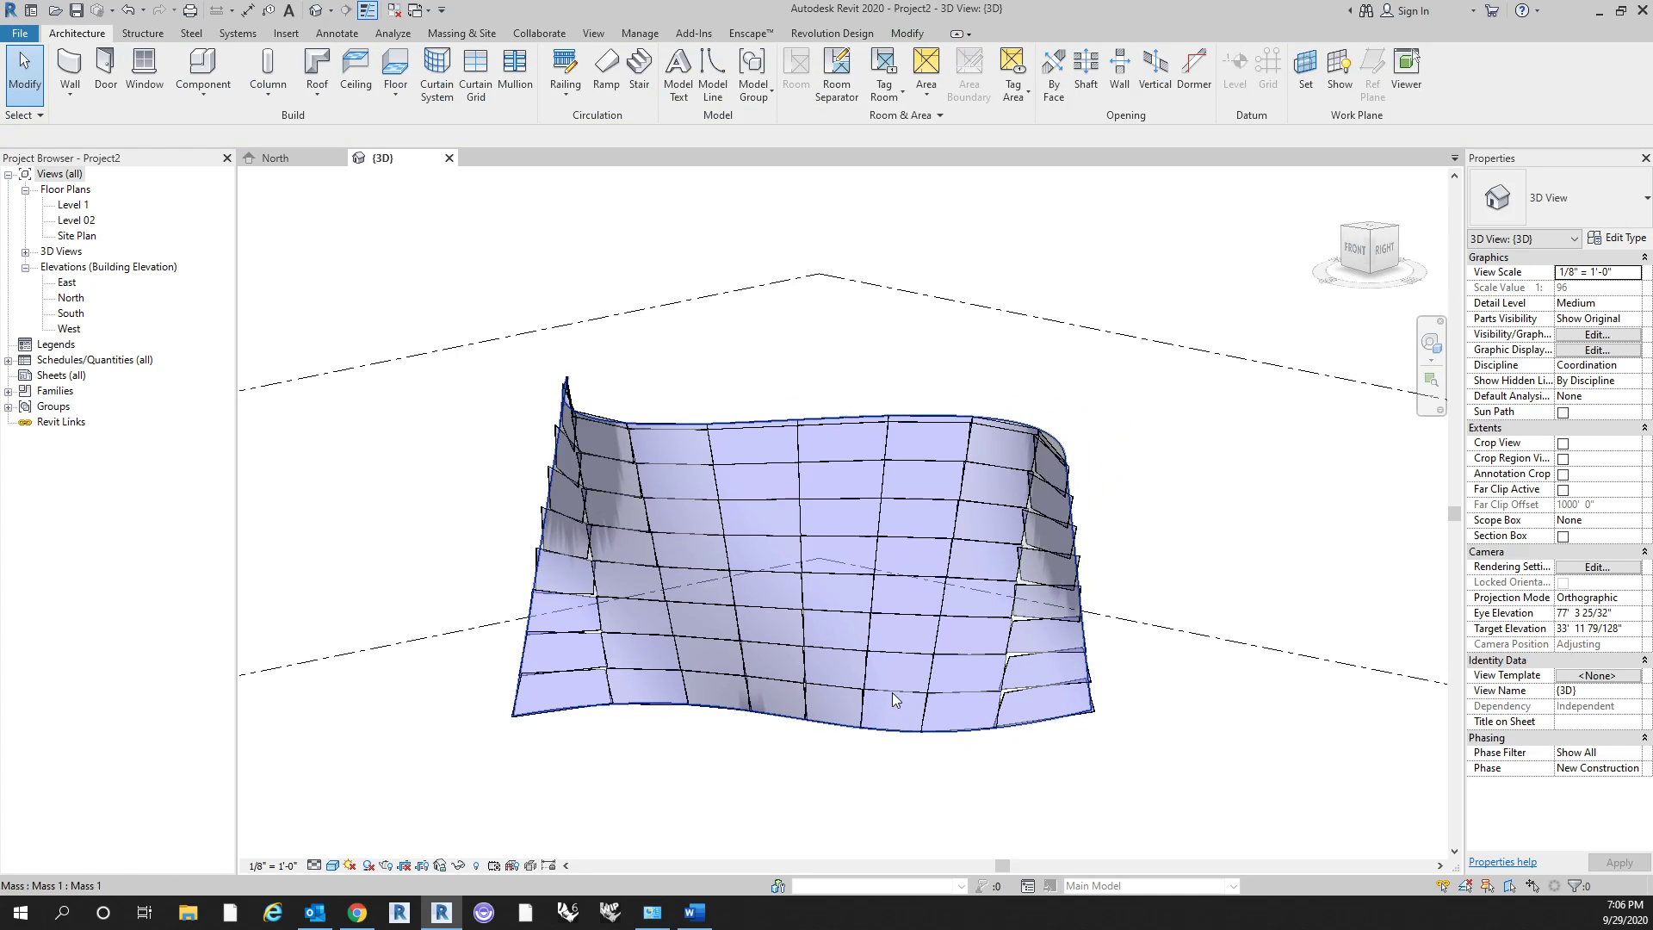
In the curtain system's type properties, set the curtain panel to System Panel : Glazed and keep the join condition Not Defined.
click(947, 439)
shift+middle_drag(947, 439, 1173, 482)
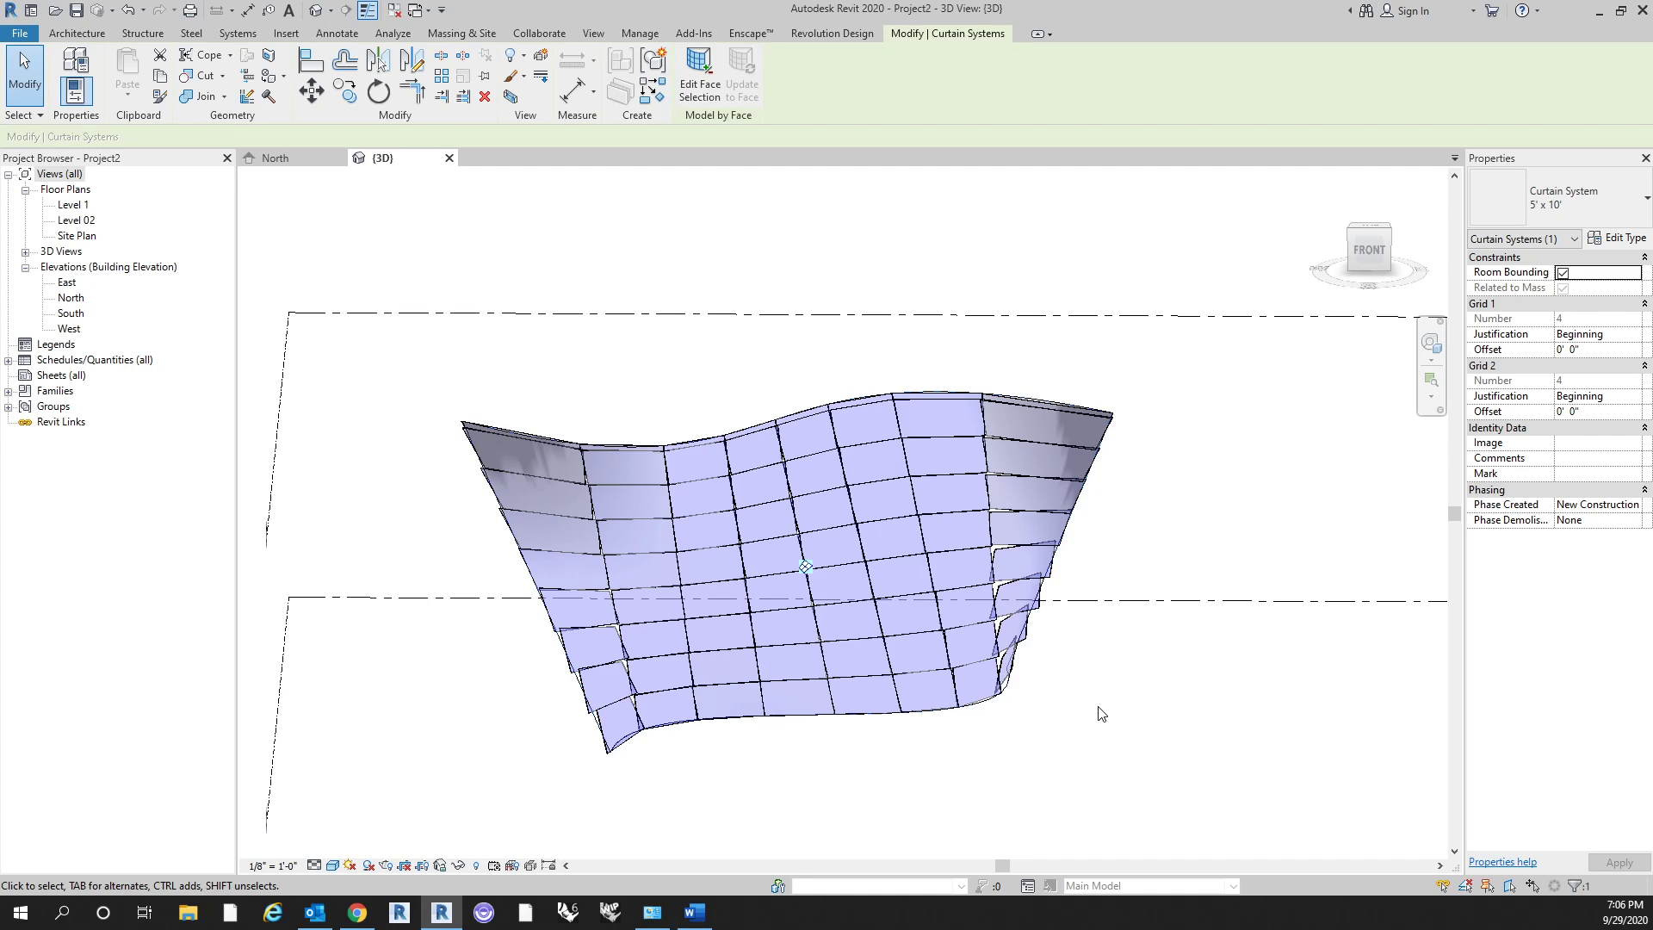
shift+middle_drag(1095, 712, 1144, 786)
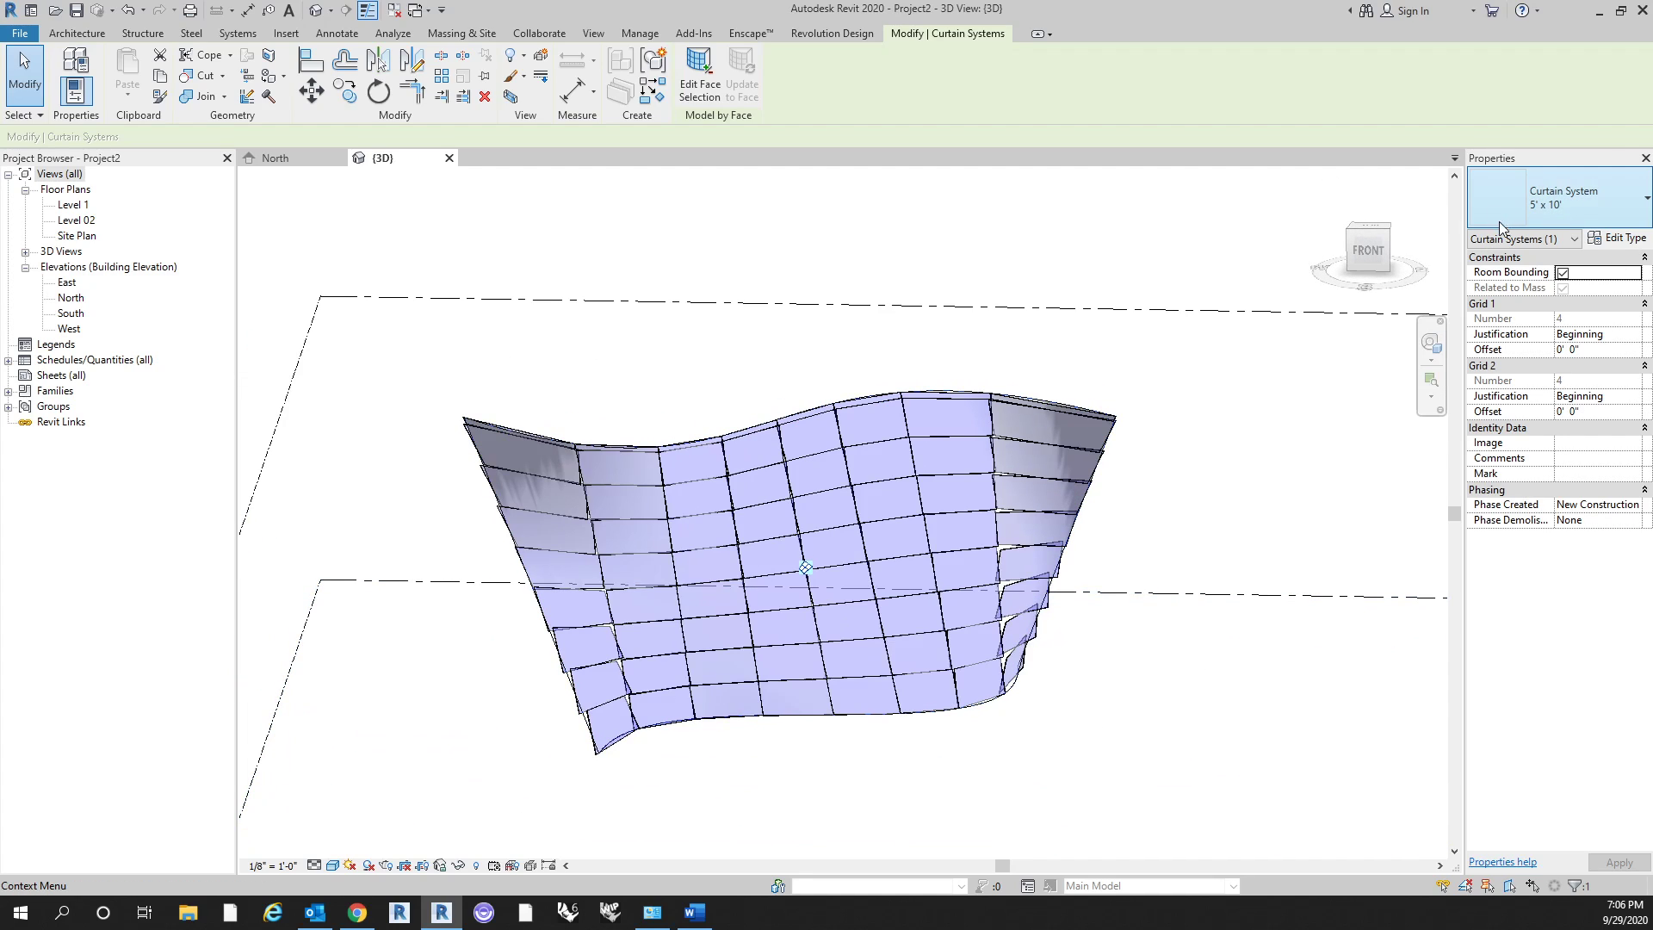
click(1581, 204)
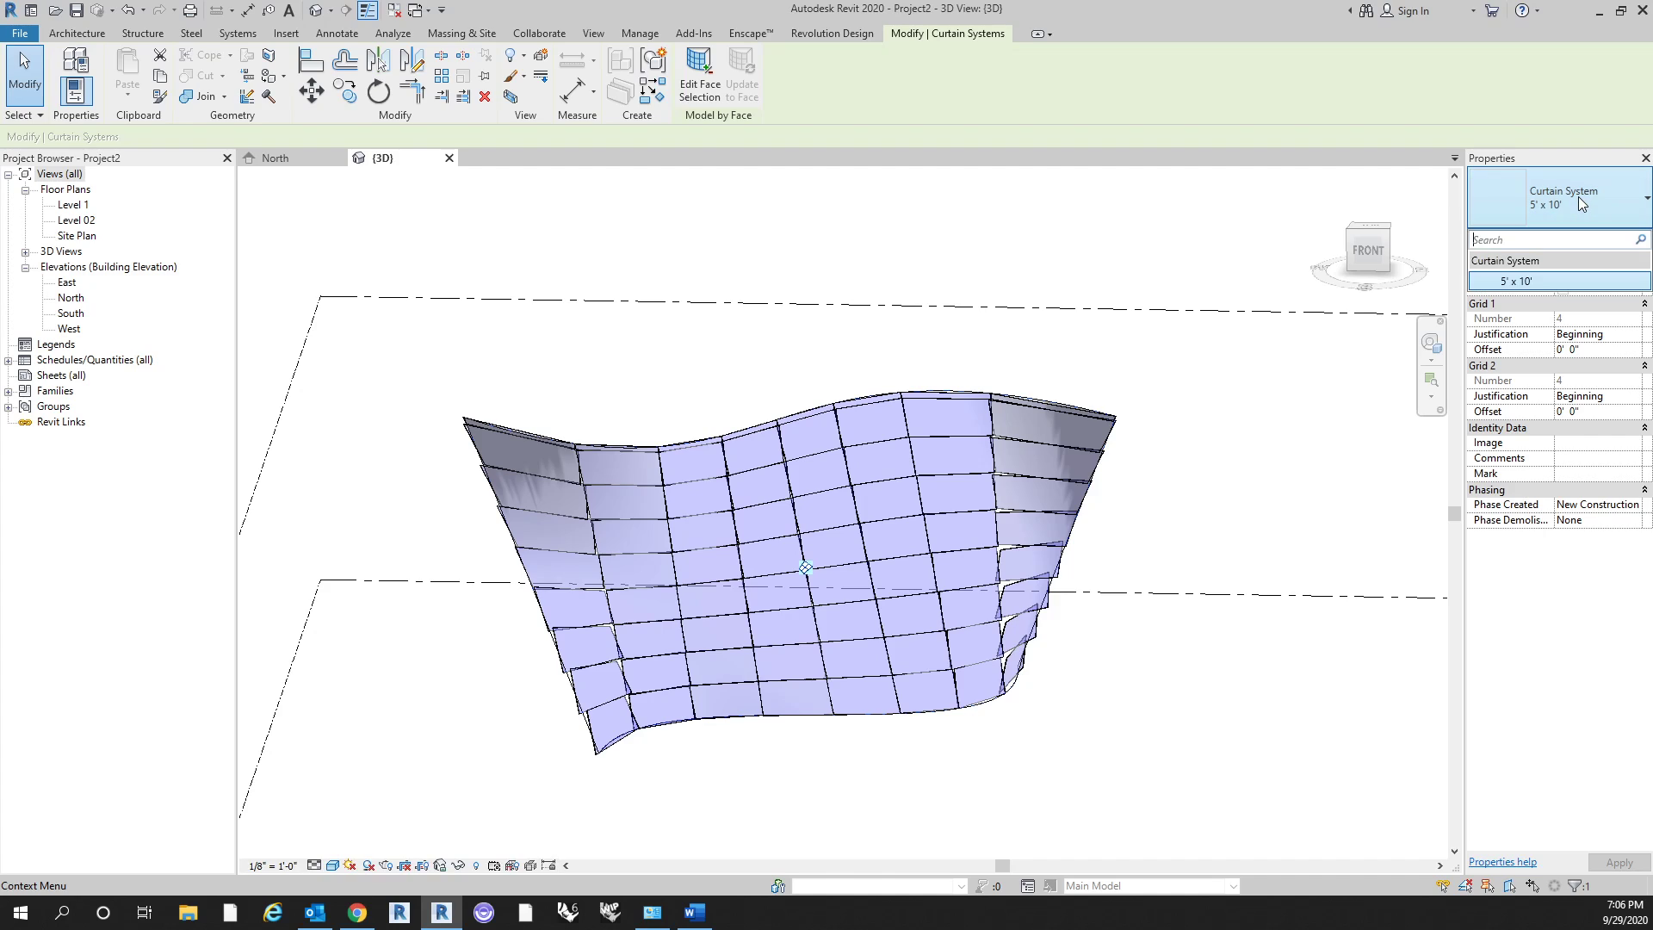
click(1582, 205)
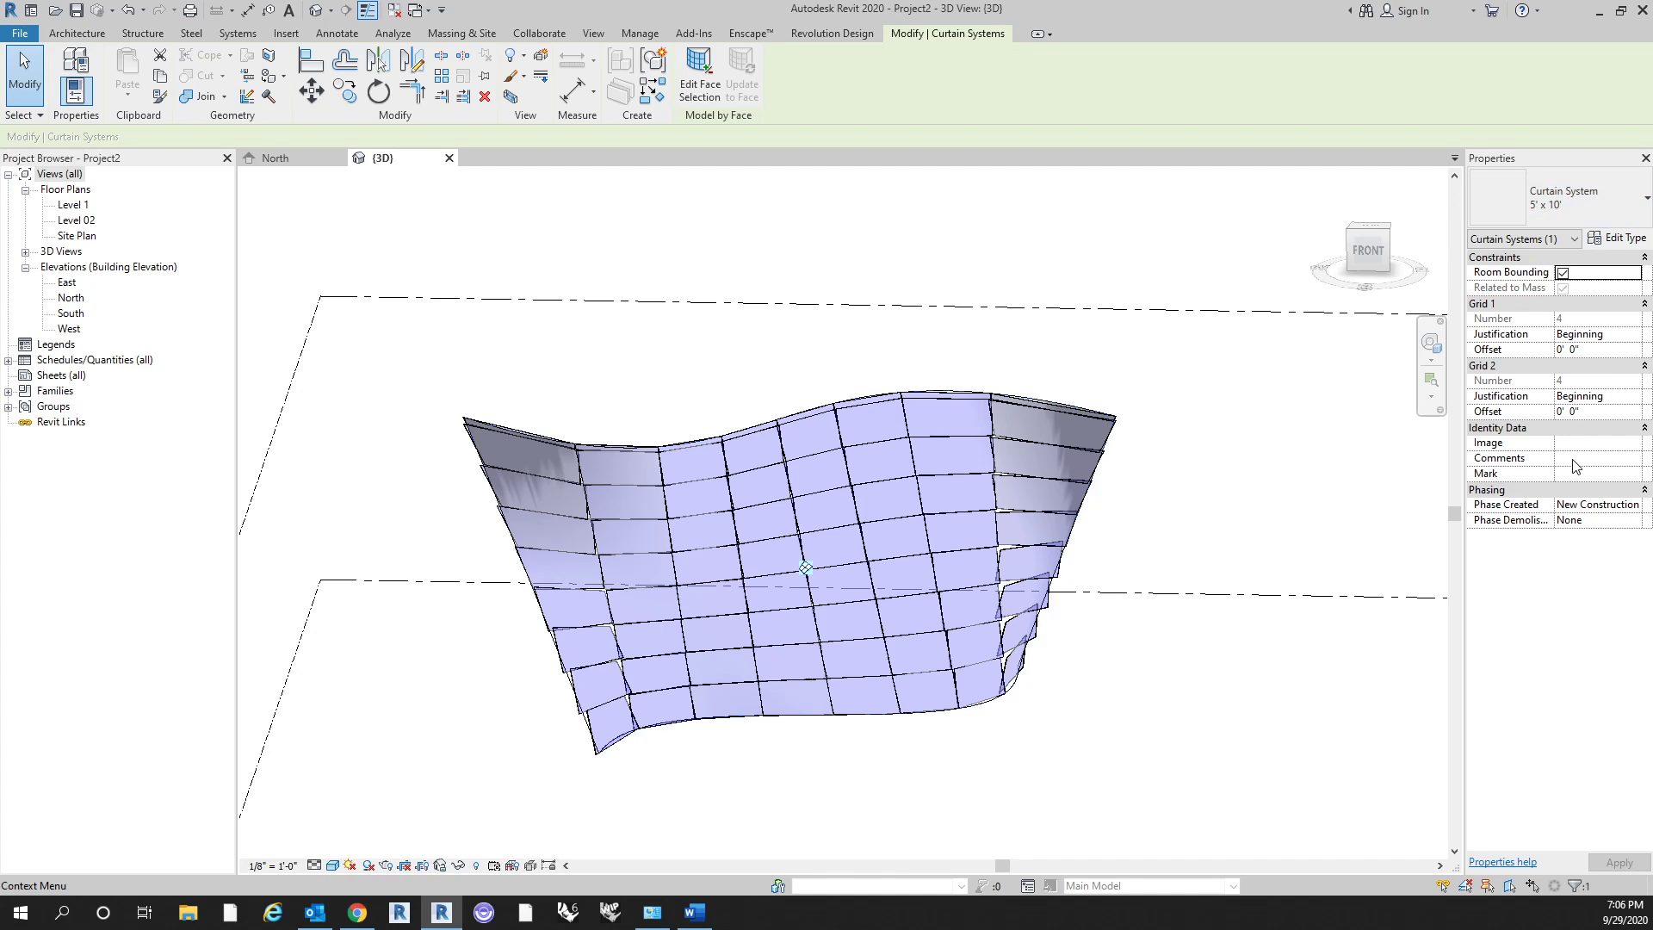
shift+middle_drag(1199, 527, 1149, 480)
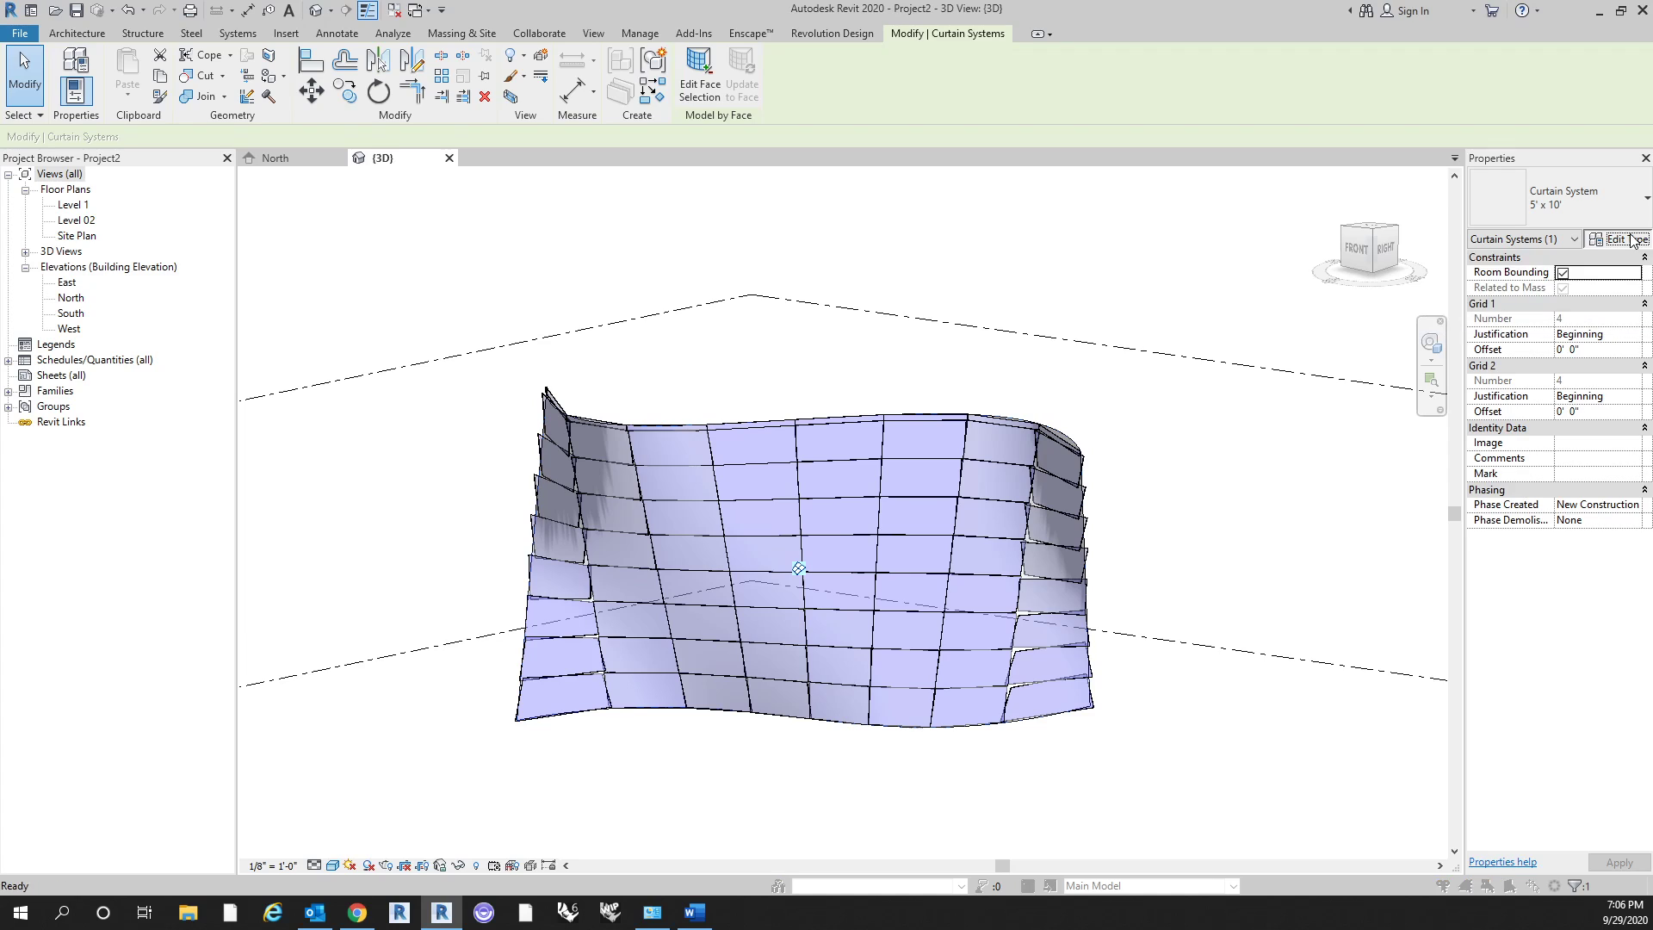
click(1619, 239)
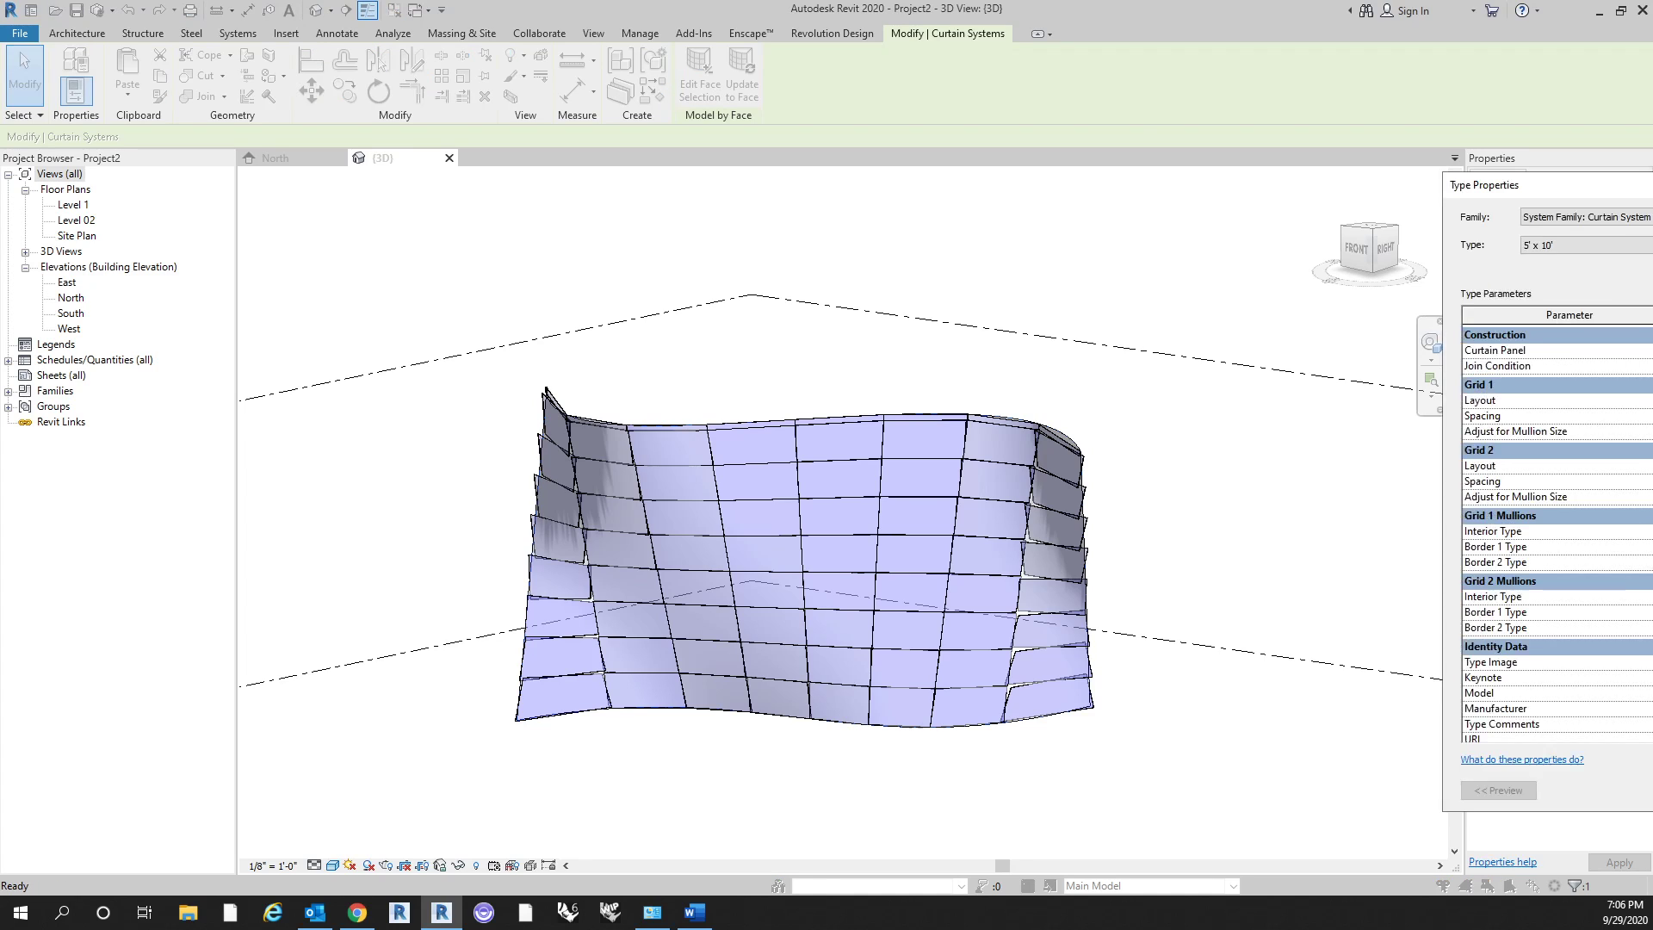
drag(1147, 130, 995, 169)
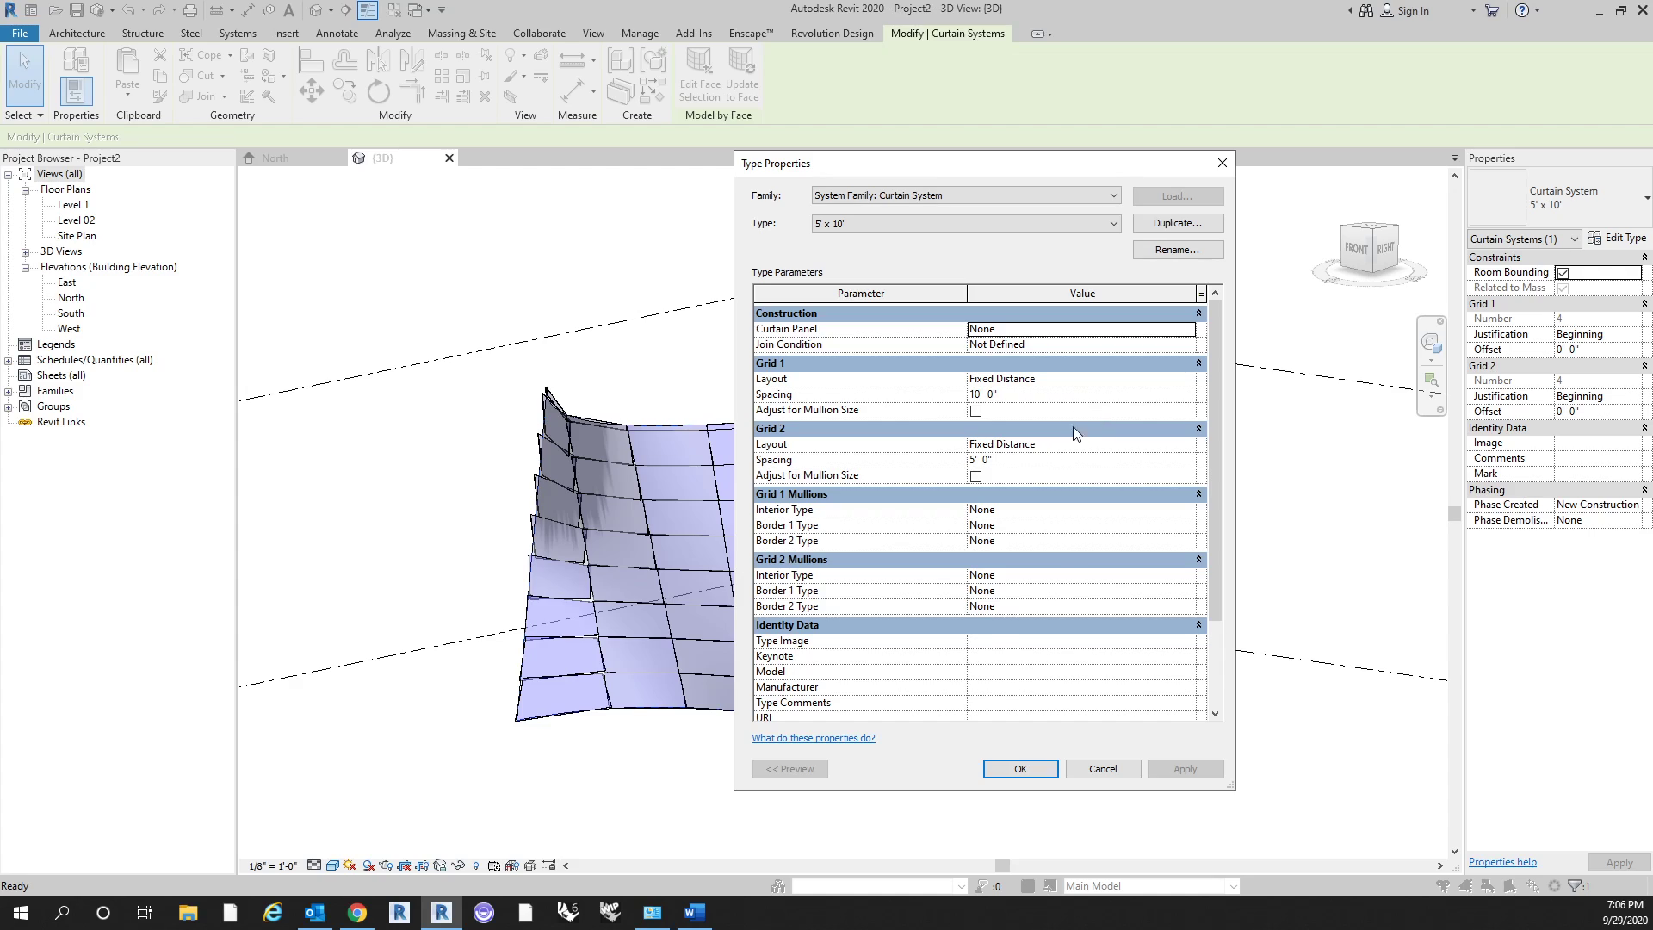
click(1192, 334)
click(1187, 329)
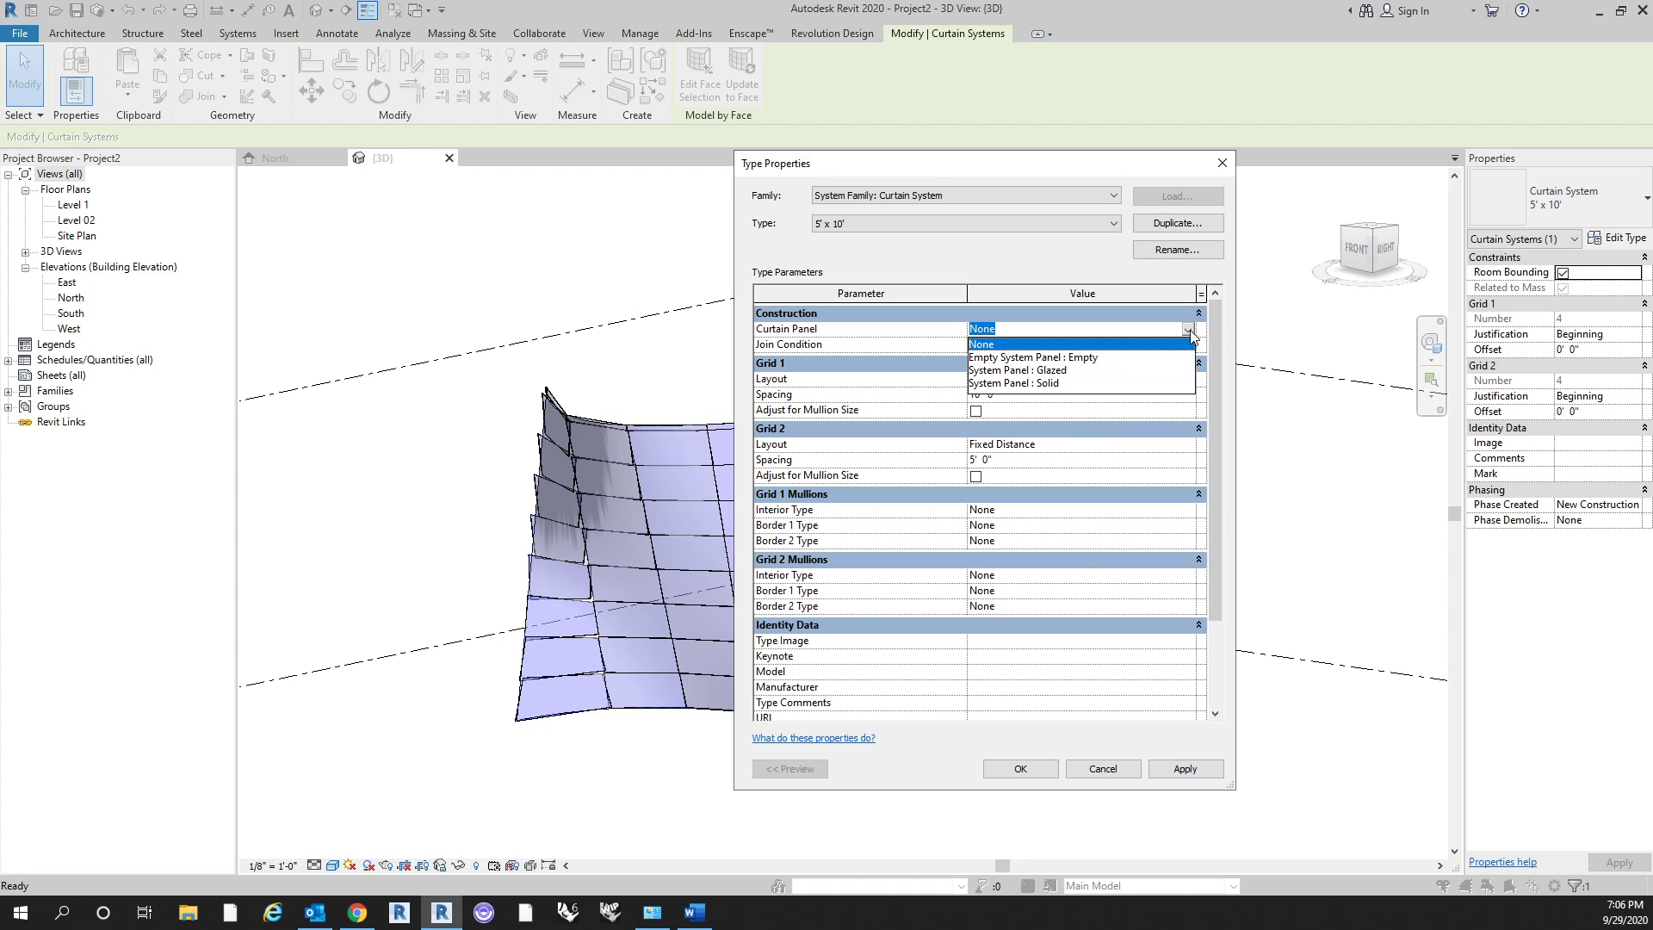
click(1068, 371)
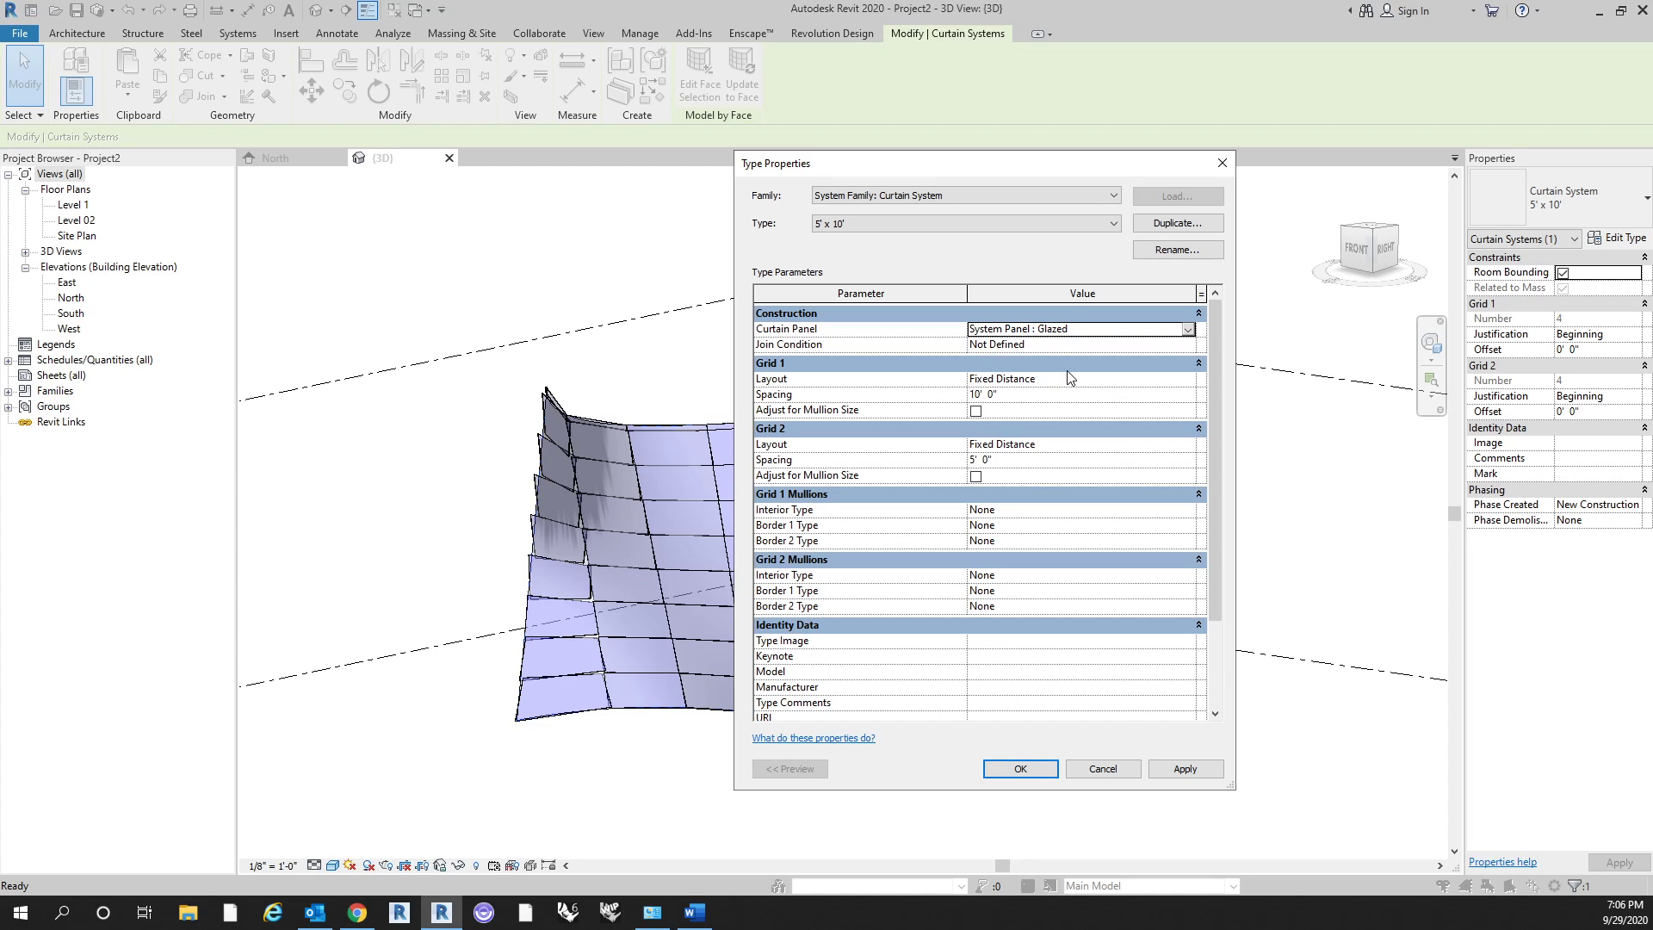
click(1188, 344)
click(1188, 344)
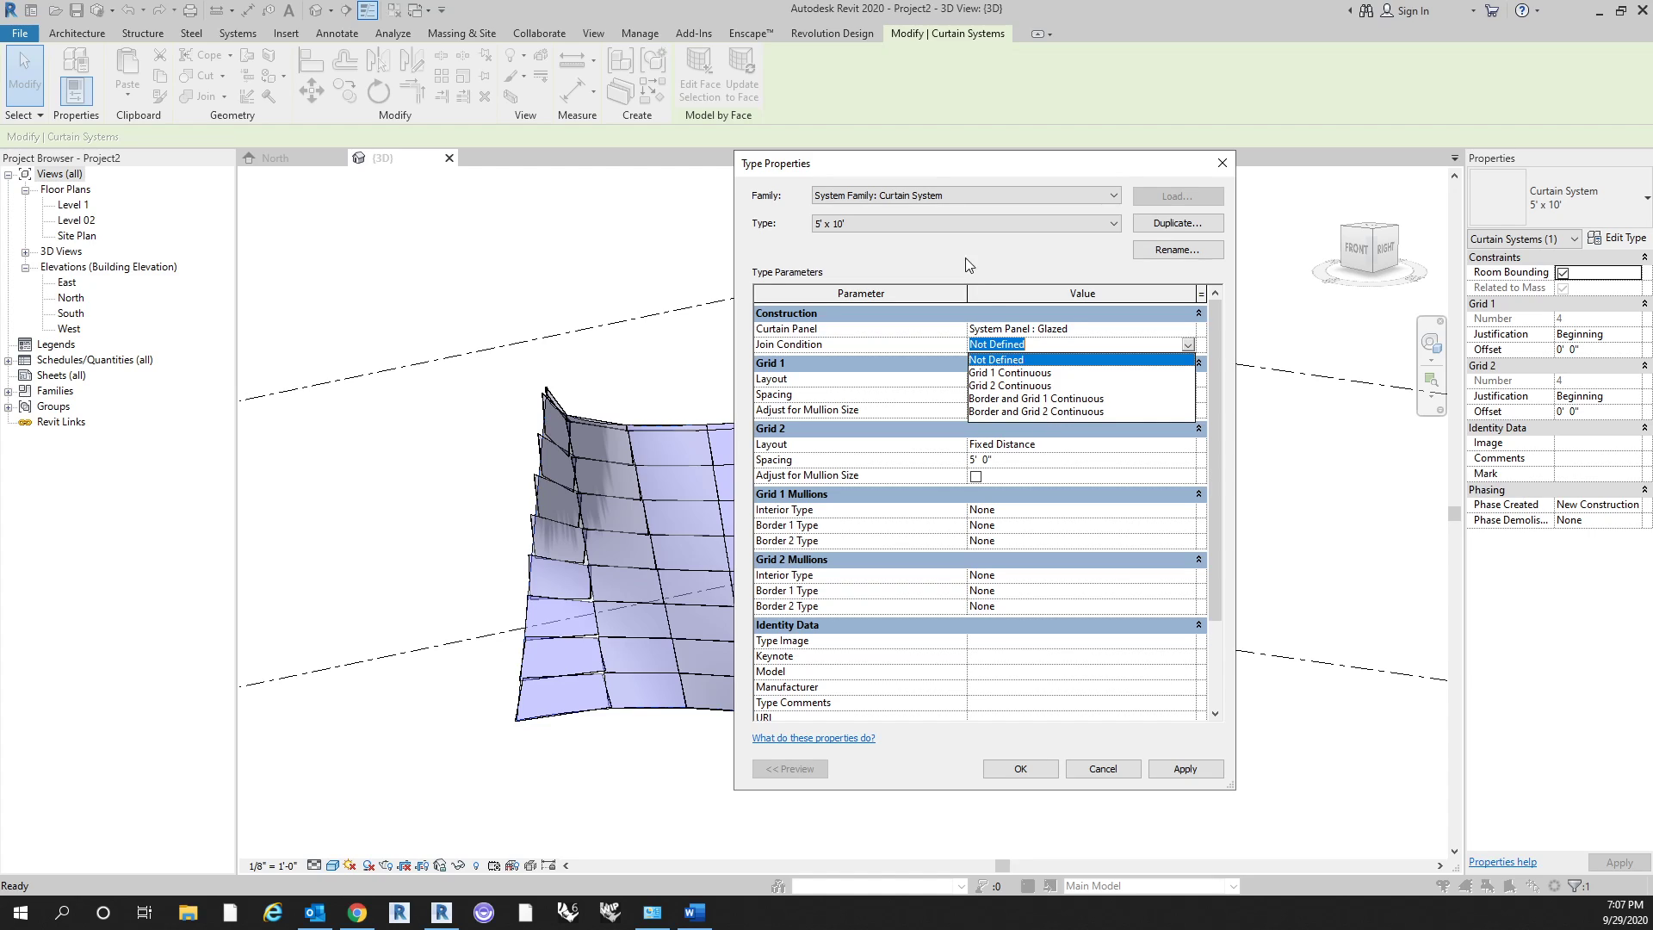
click(1058, 360)
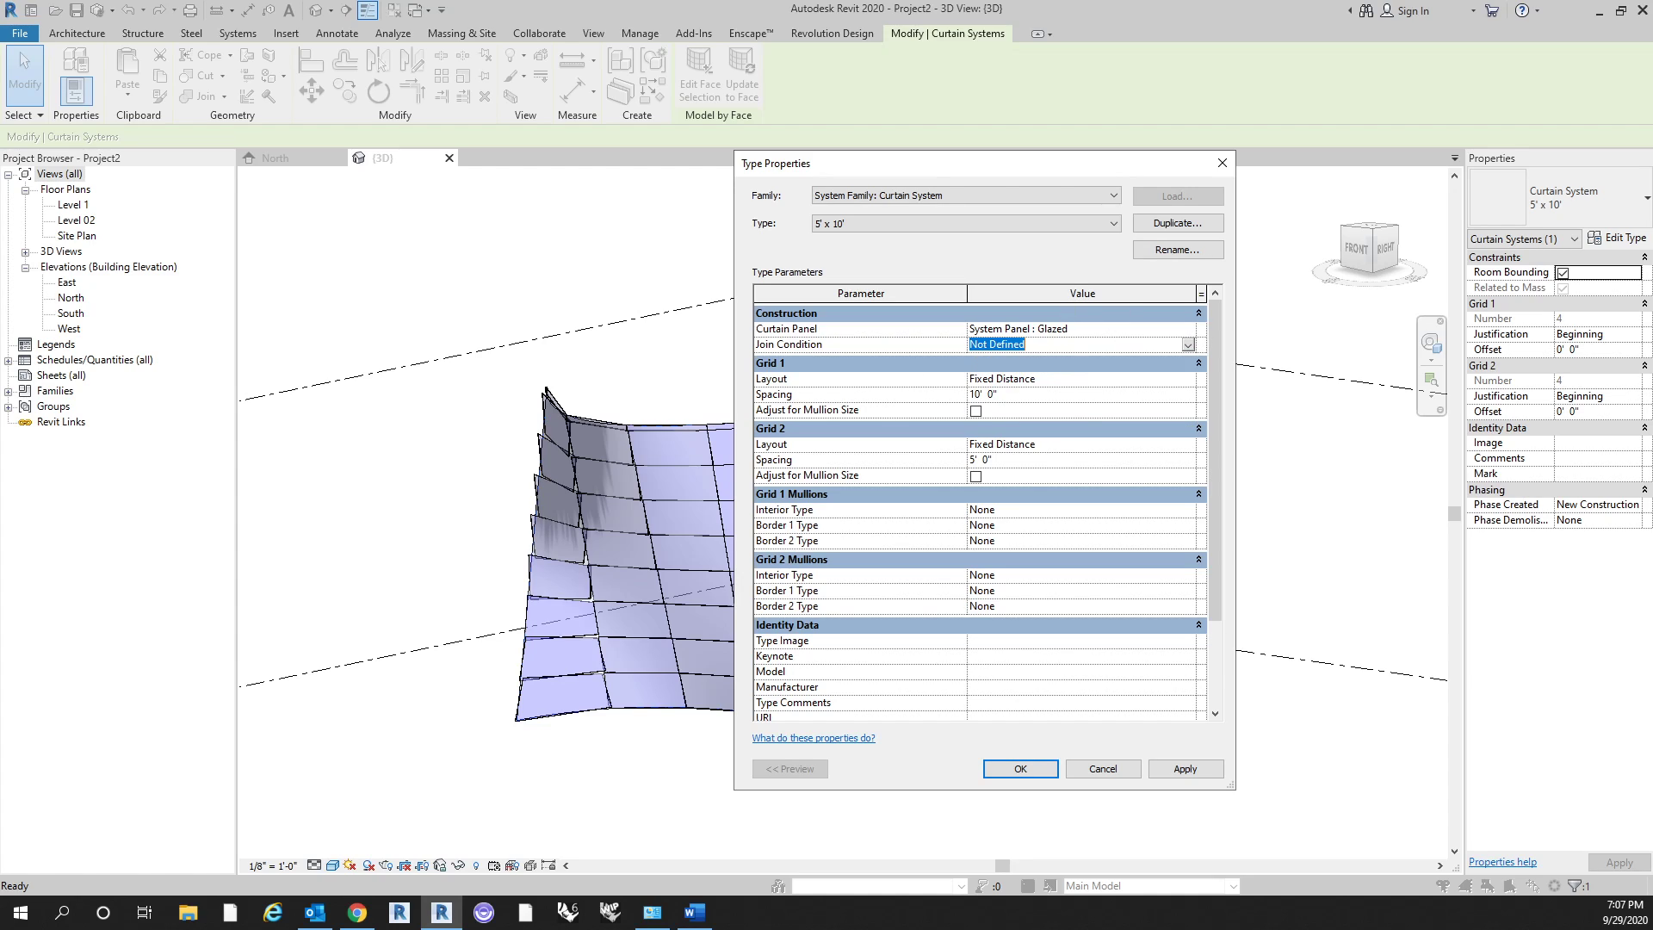
Set the Grid 1 spacing to 5' 0" and the layout of both Grid 1 and Grid 2 to Maximum Spacing.
click(1098, 396)
text(5)
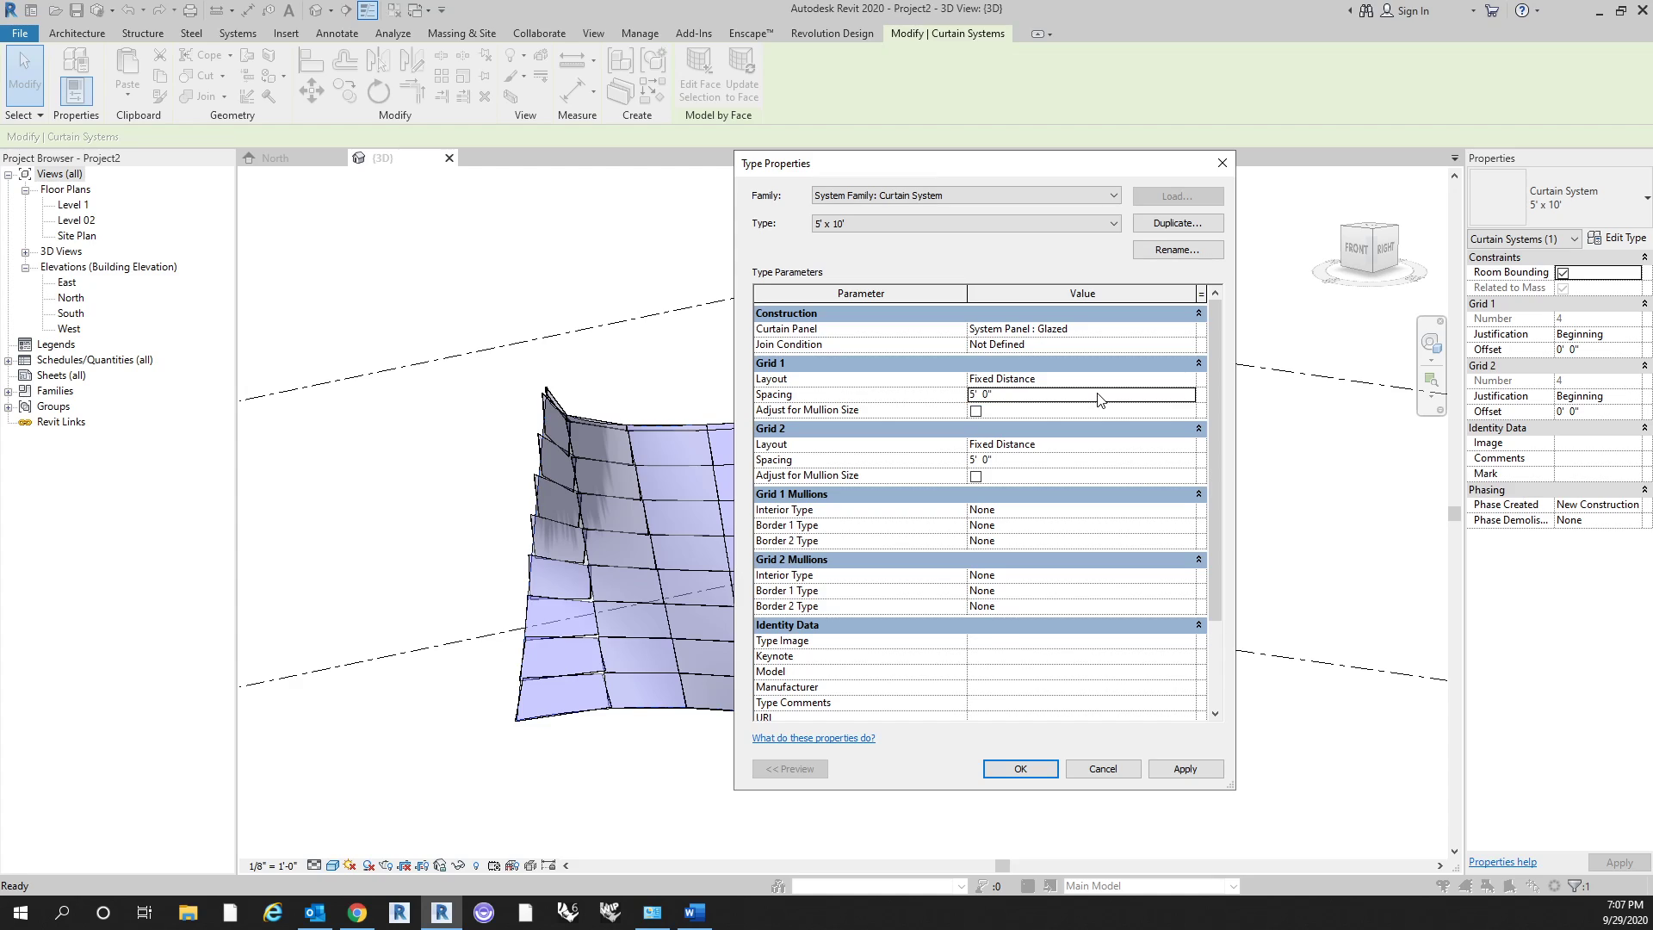
click(1187, 444)
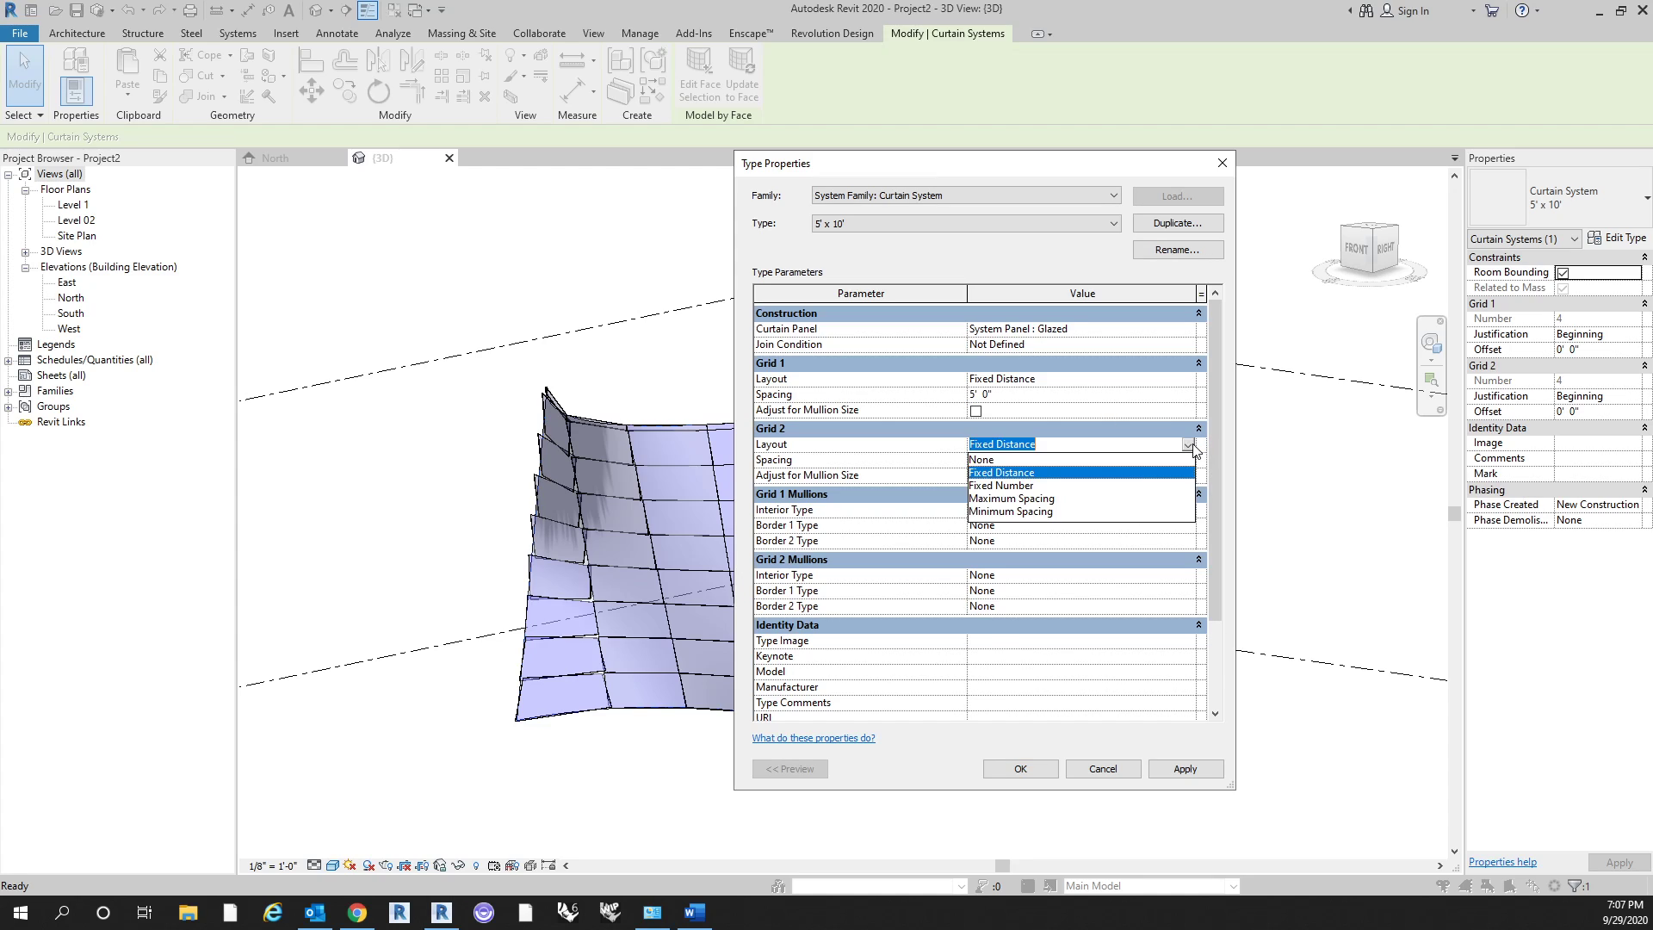
click(1042, 499)
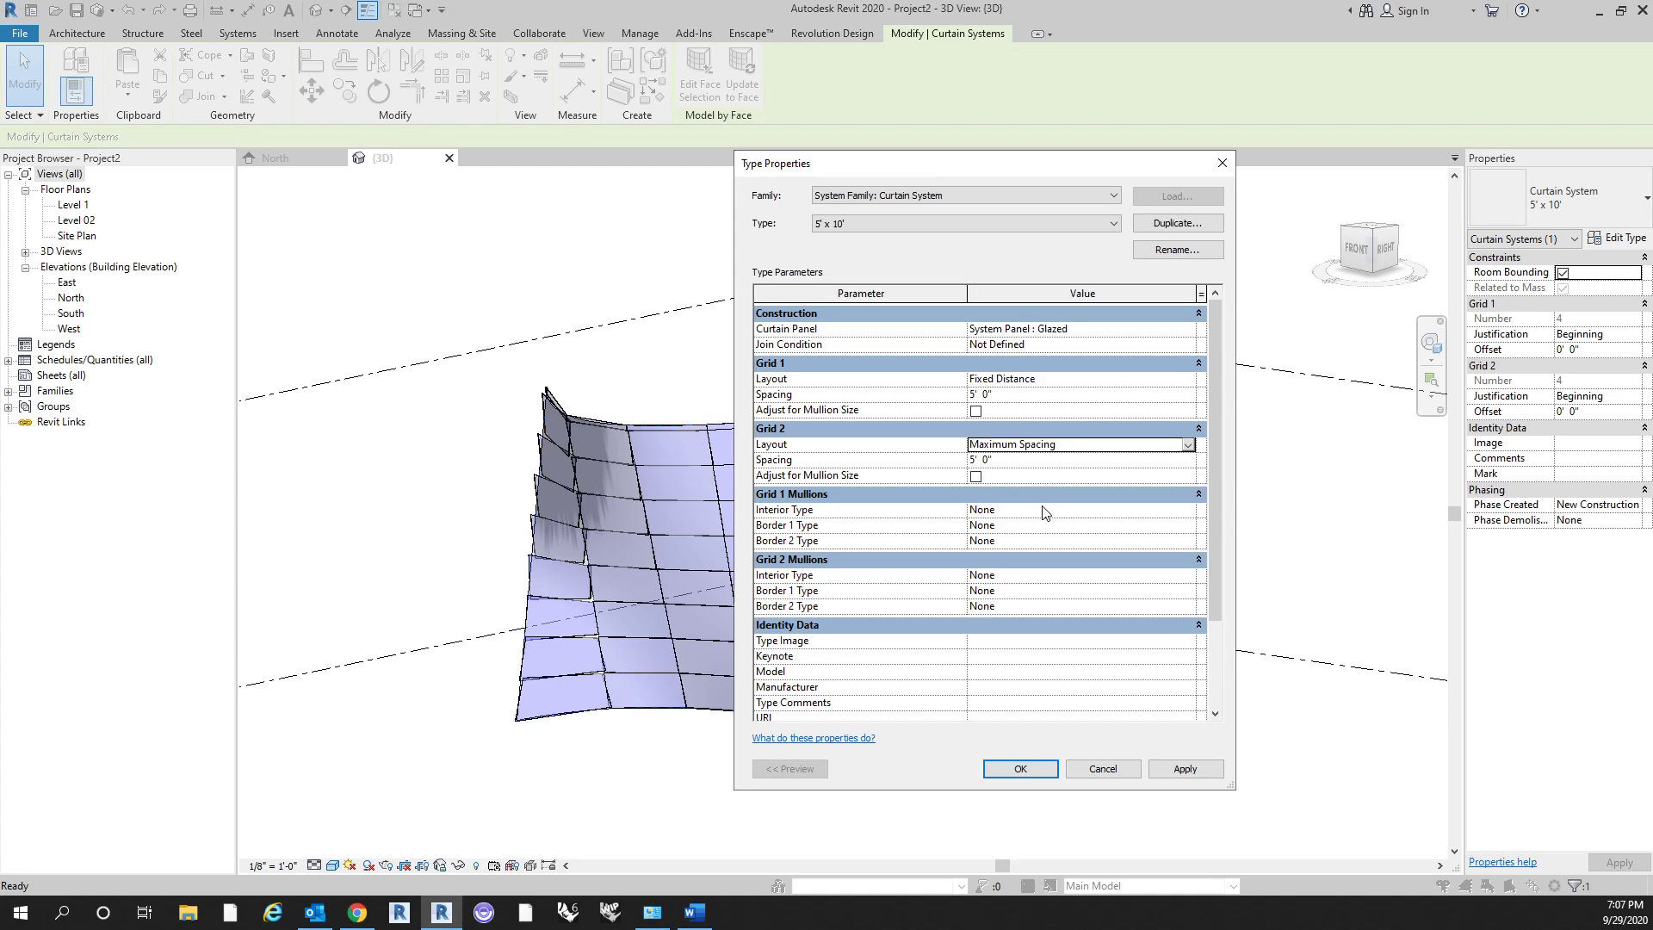
click(1187, 379)
click(1046, 441)
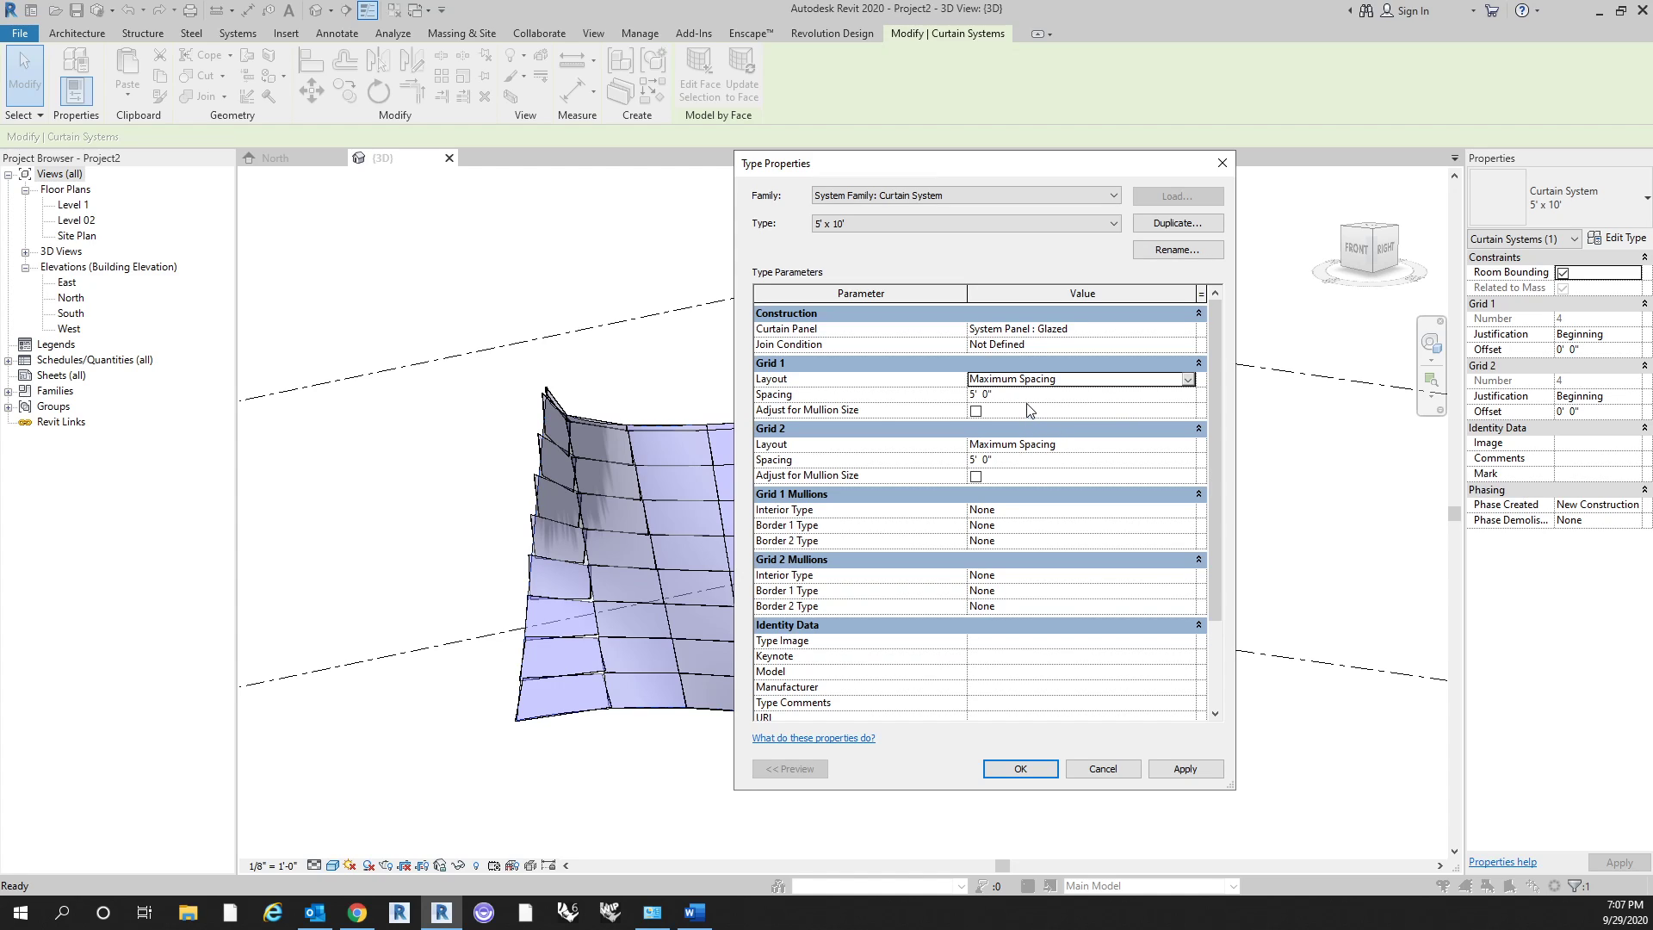
Set the Grid 1 interior, border 1 and border 2 mullions to Rectangular Mullion : 2.5" x 5" Rectangular.
scroll(1047, 456, down, 1)
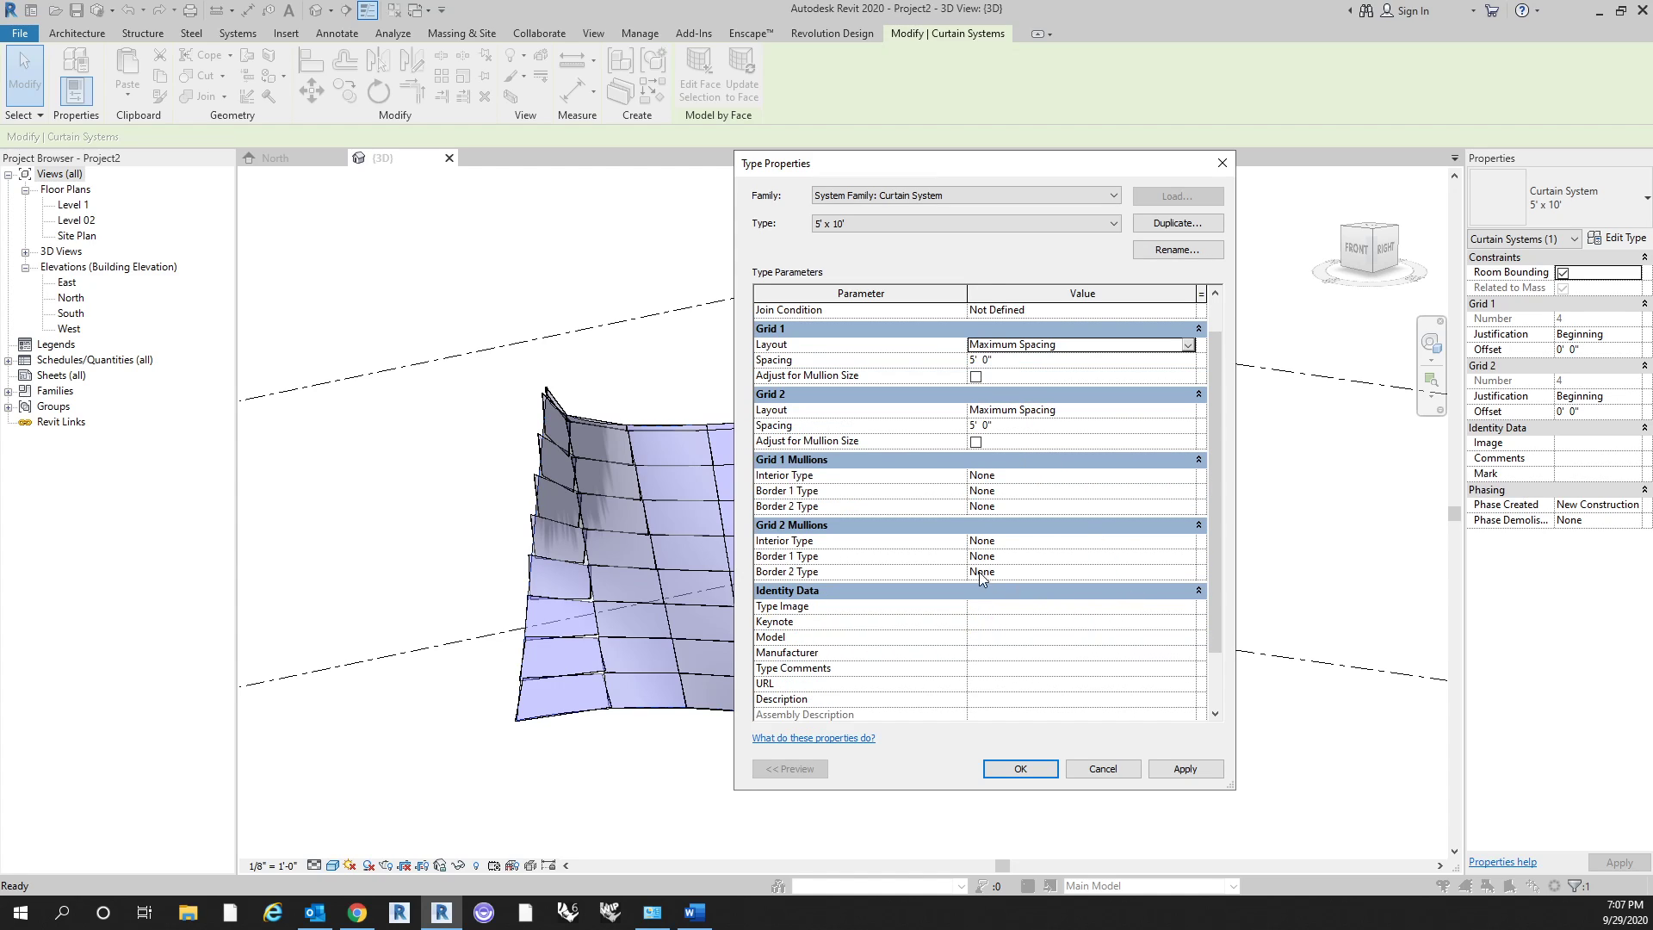
click(1181, 479)
click(1188, 477)
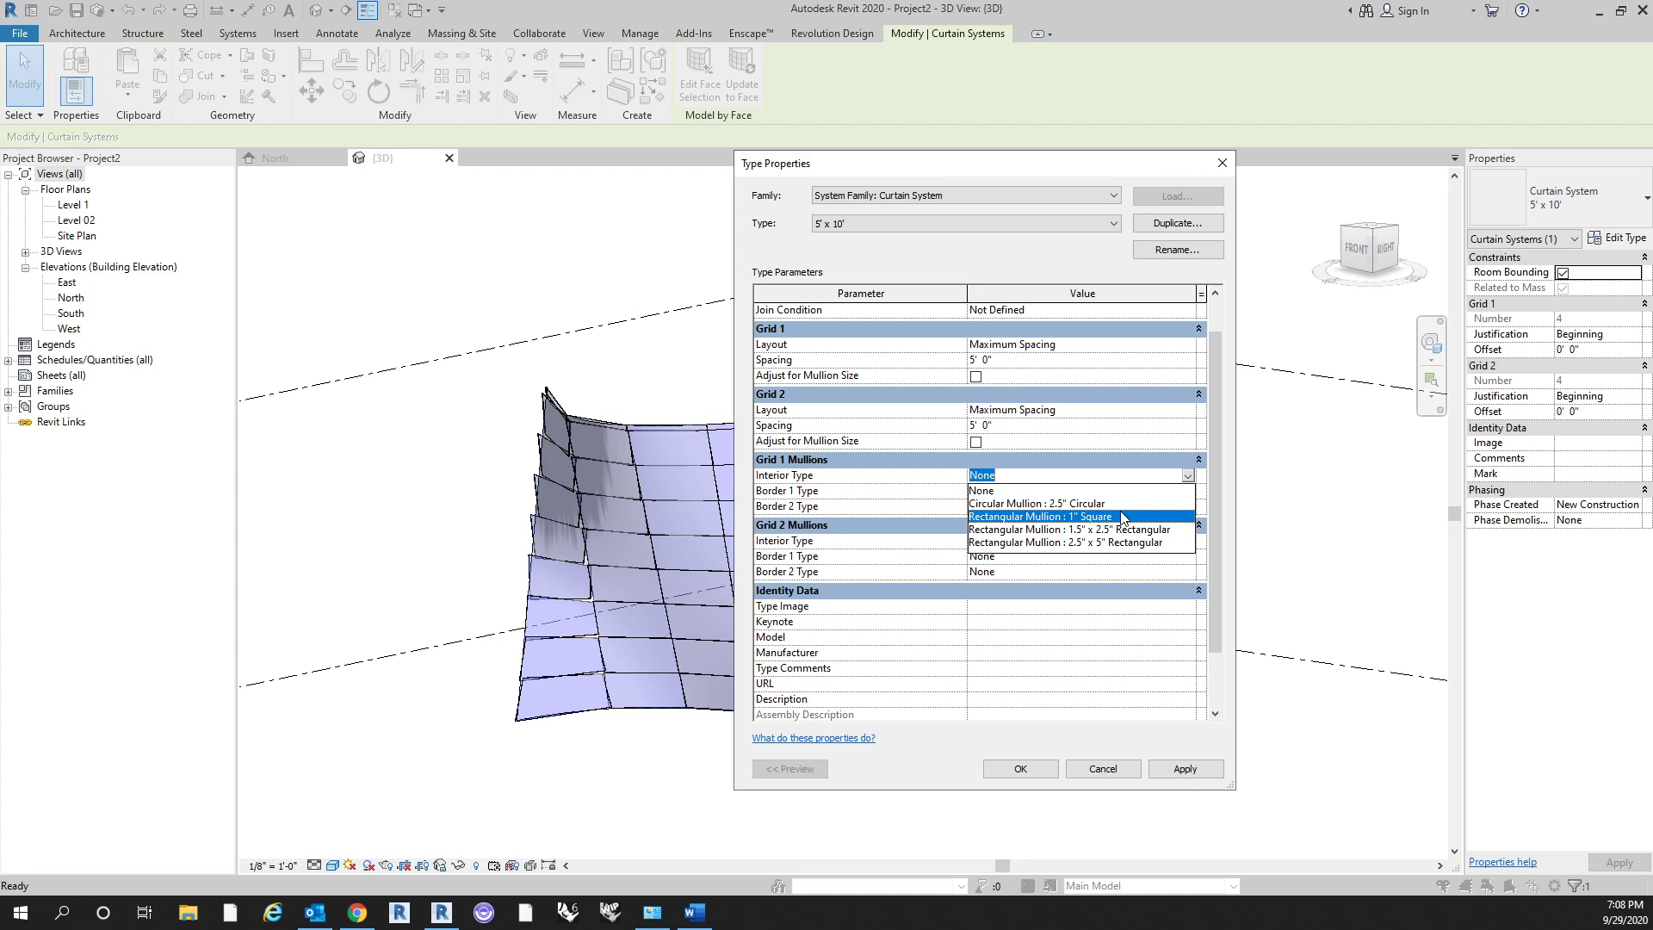
click(1118, 542)
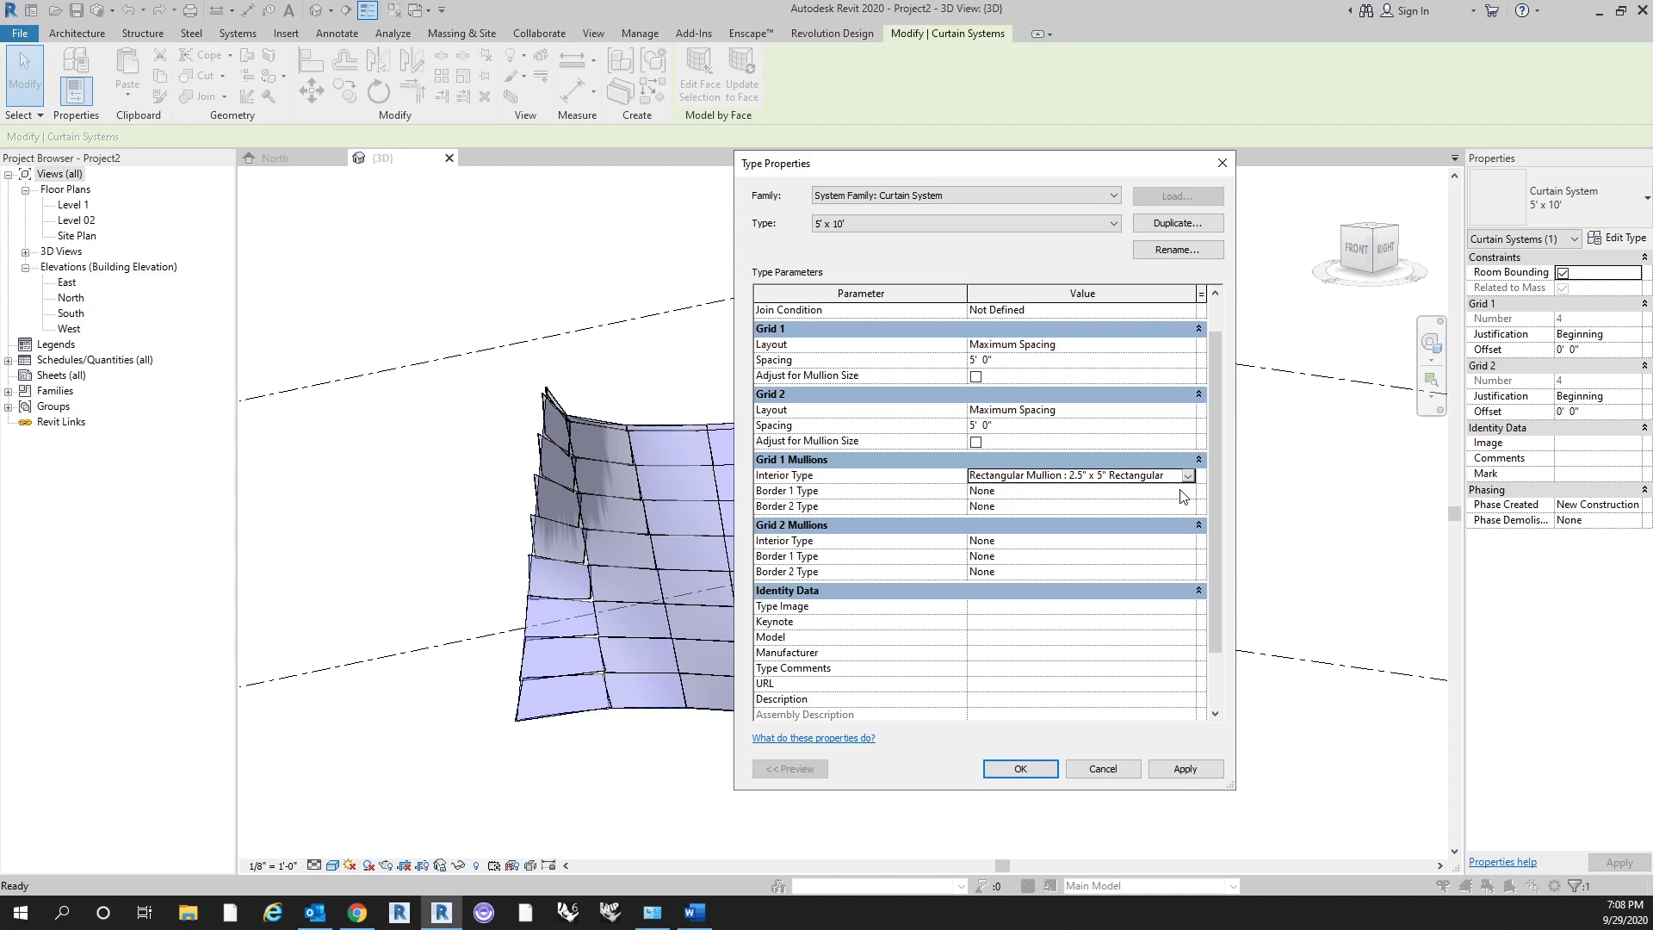
click(1179, 490)
click(1187, 490)
scroll(1083, 569, down, 1)
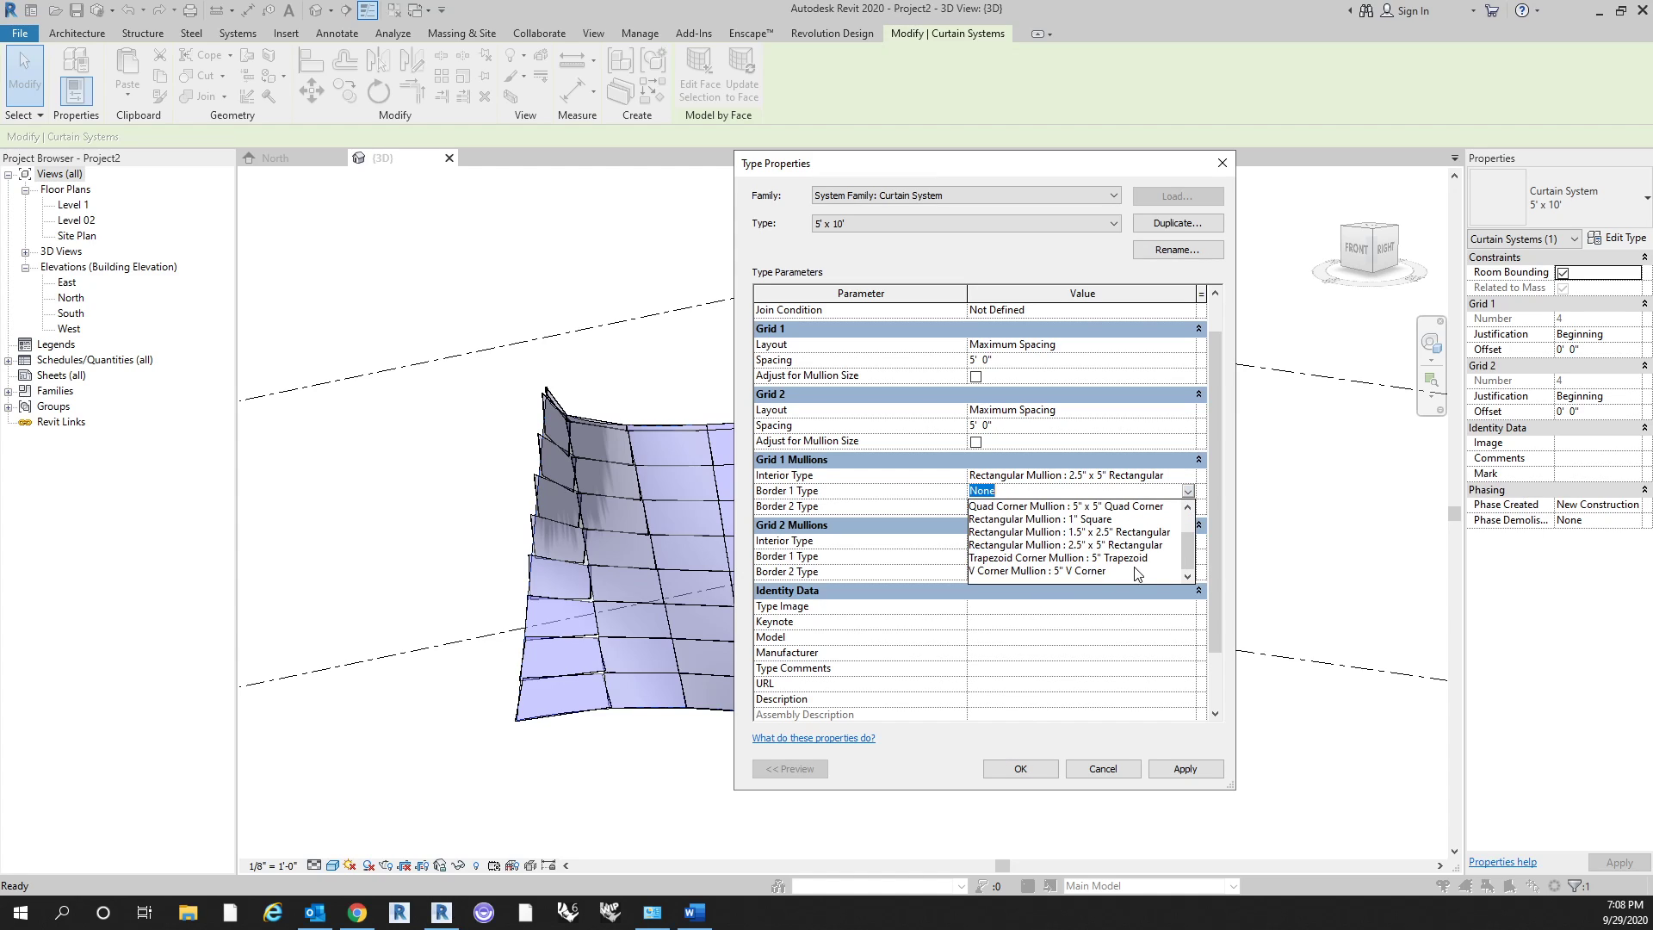
click(1097, 545)
click(1181, 508)
click(1188, 507)
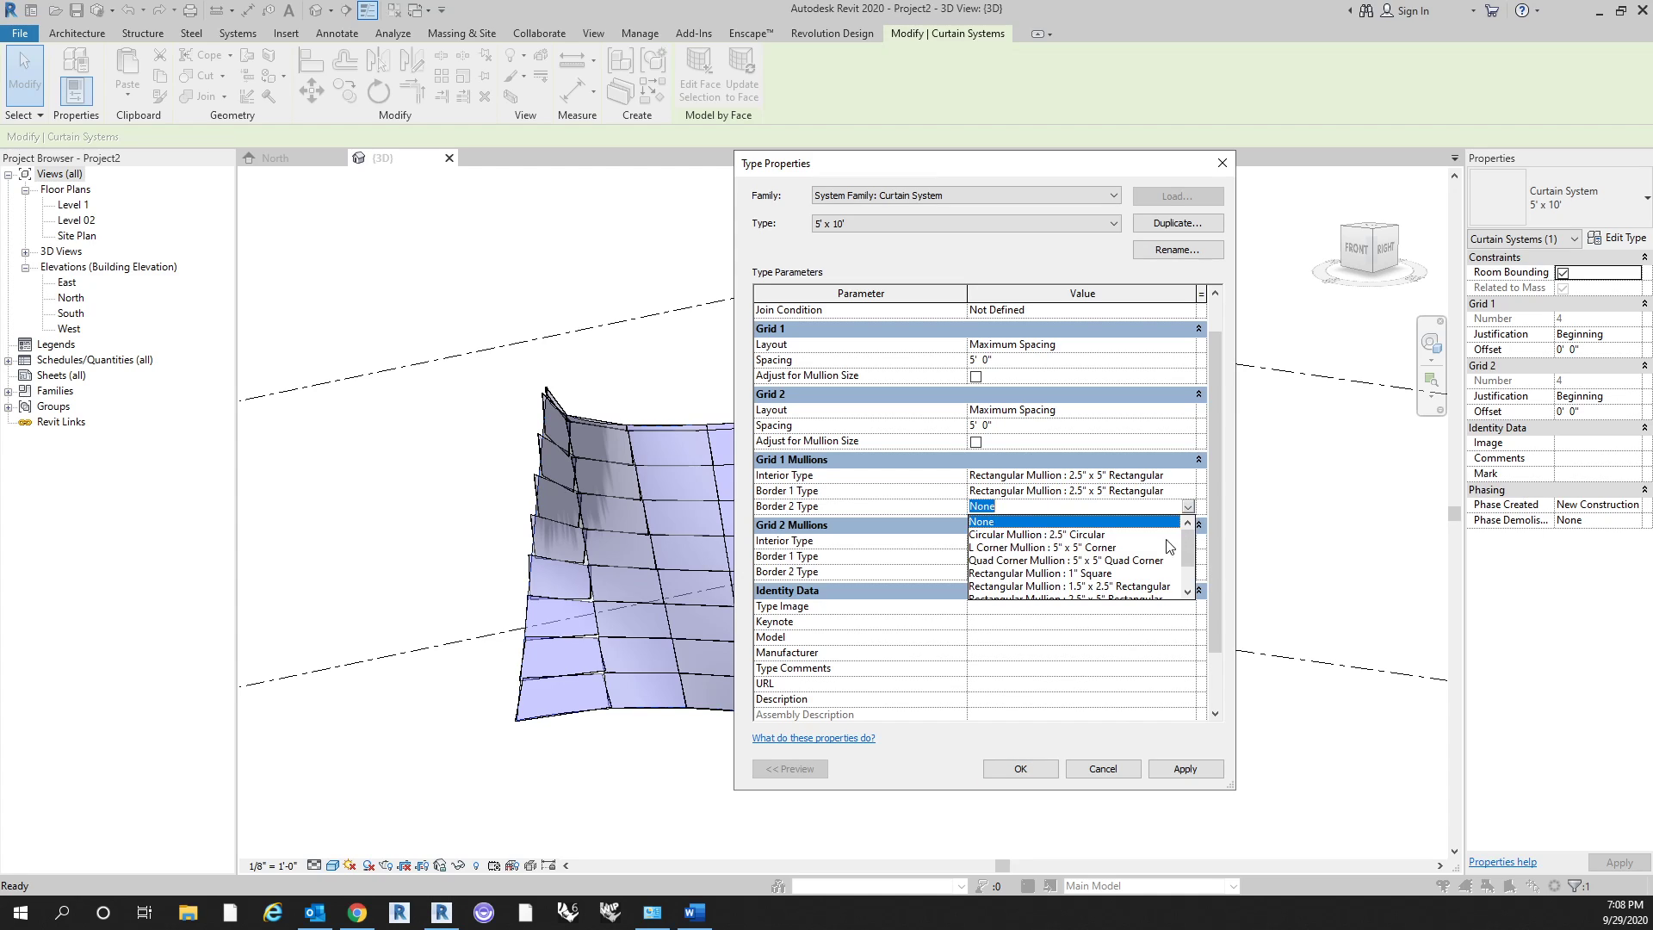
scroll(1146, 568, down, 1)
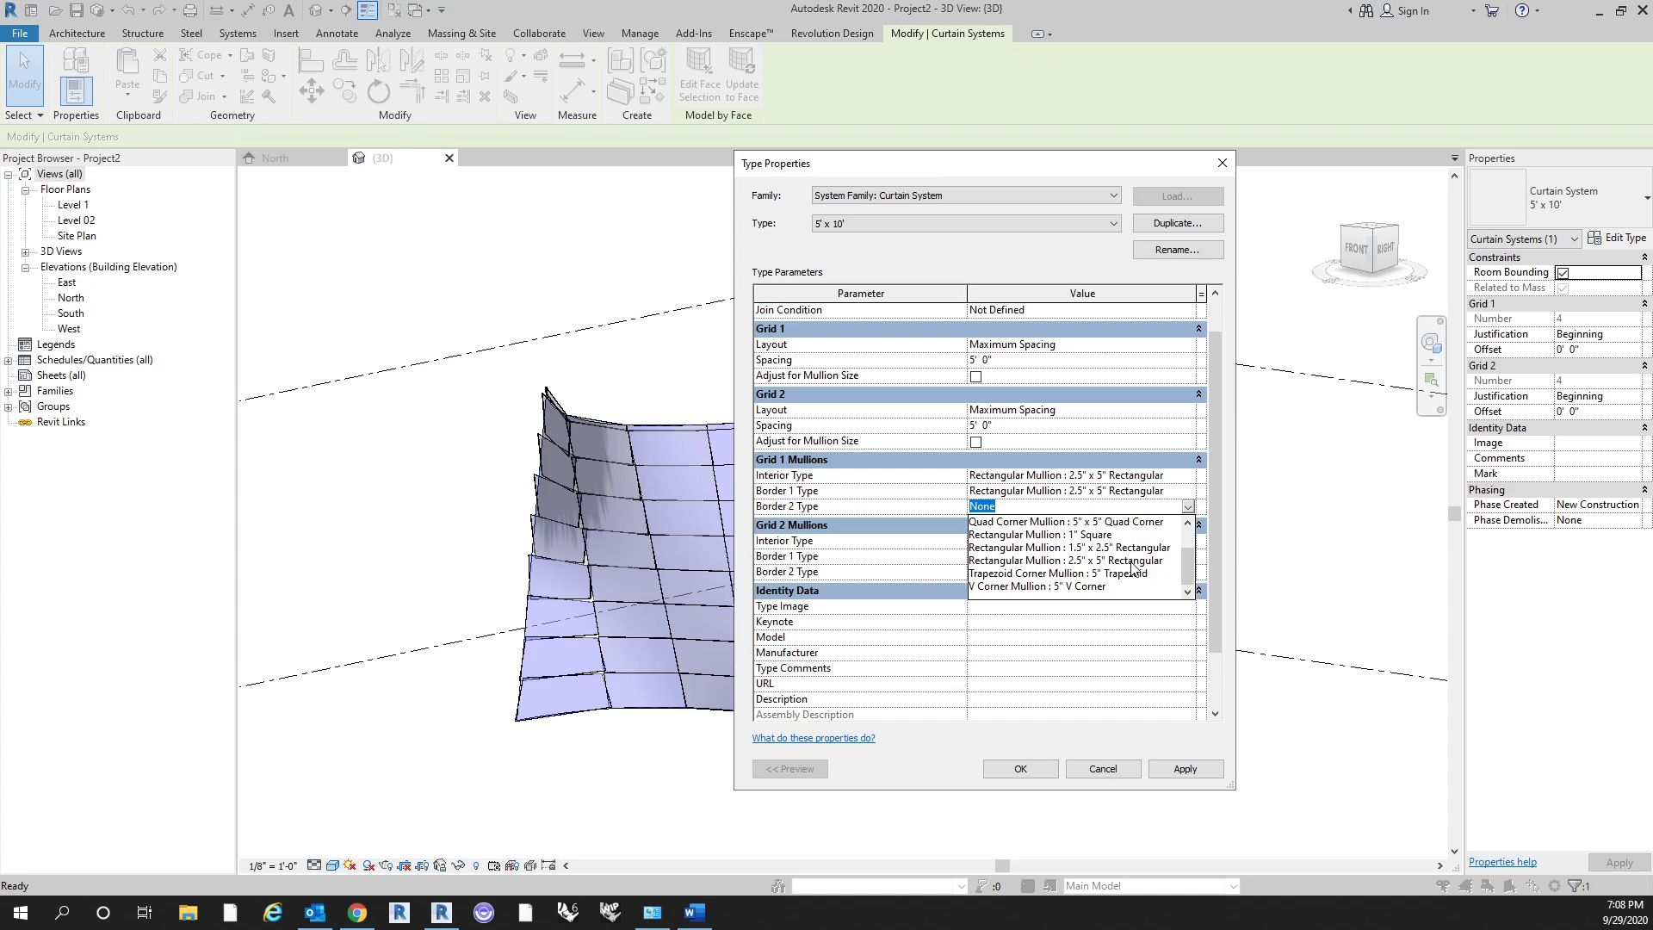
click(1133, 568)
Set the Grid 2 interior, border 1 and border 2 mullions to Rectangular Mullion : 1" Square and accept the type changes.
click(1188, 540)
click(1188, 541)
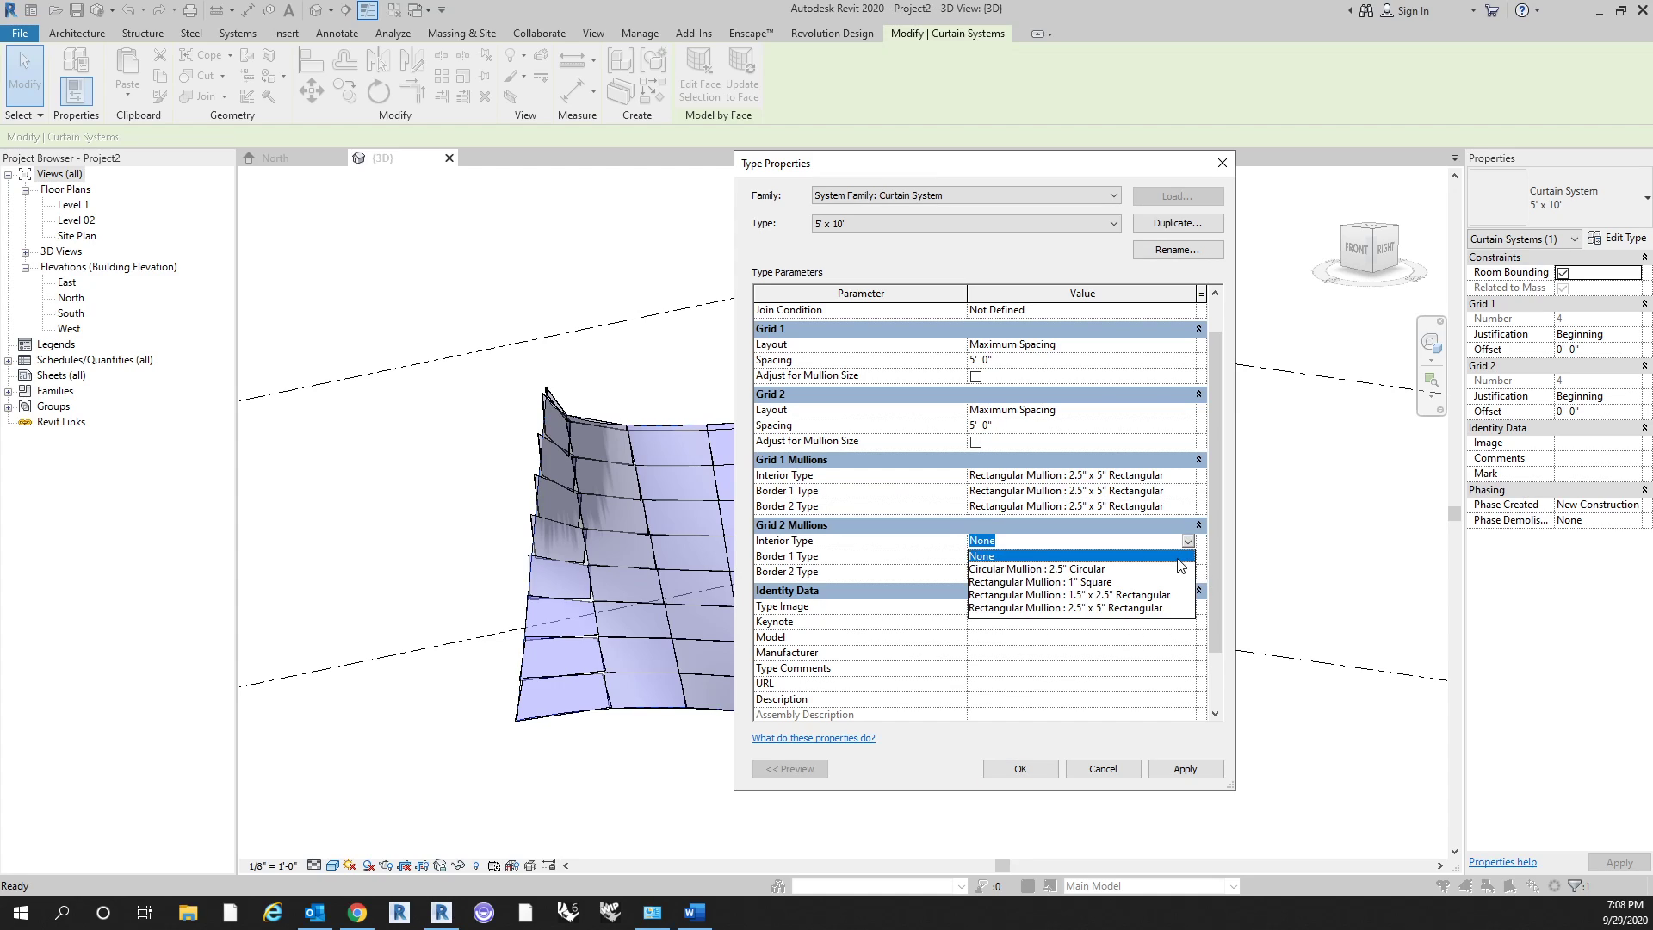
click(1094, 582)
click(1188, 556)
click(1188, 556)
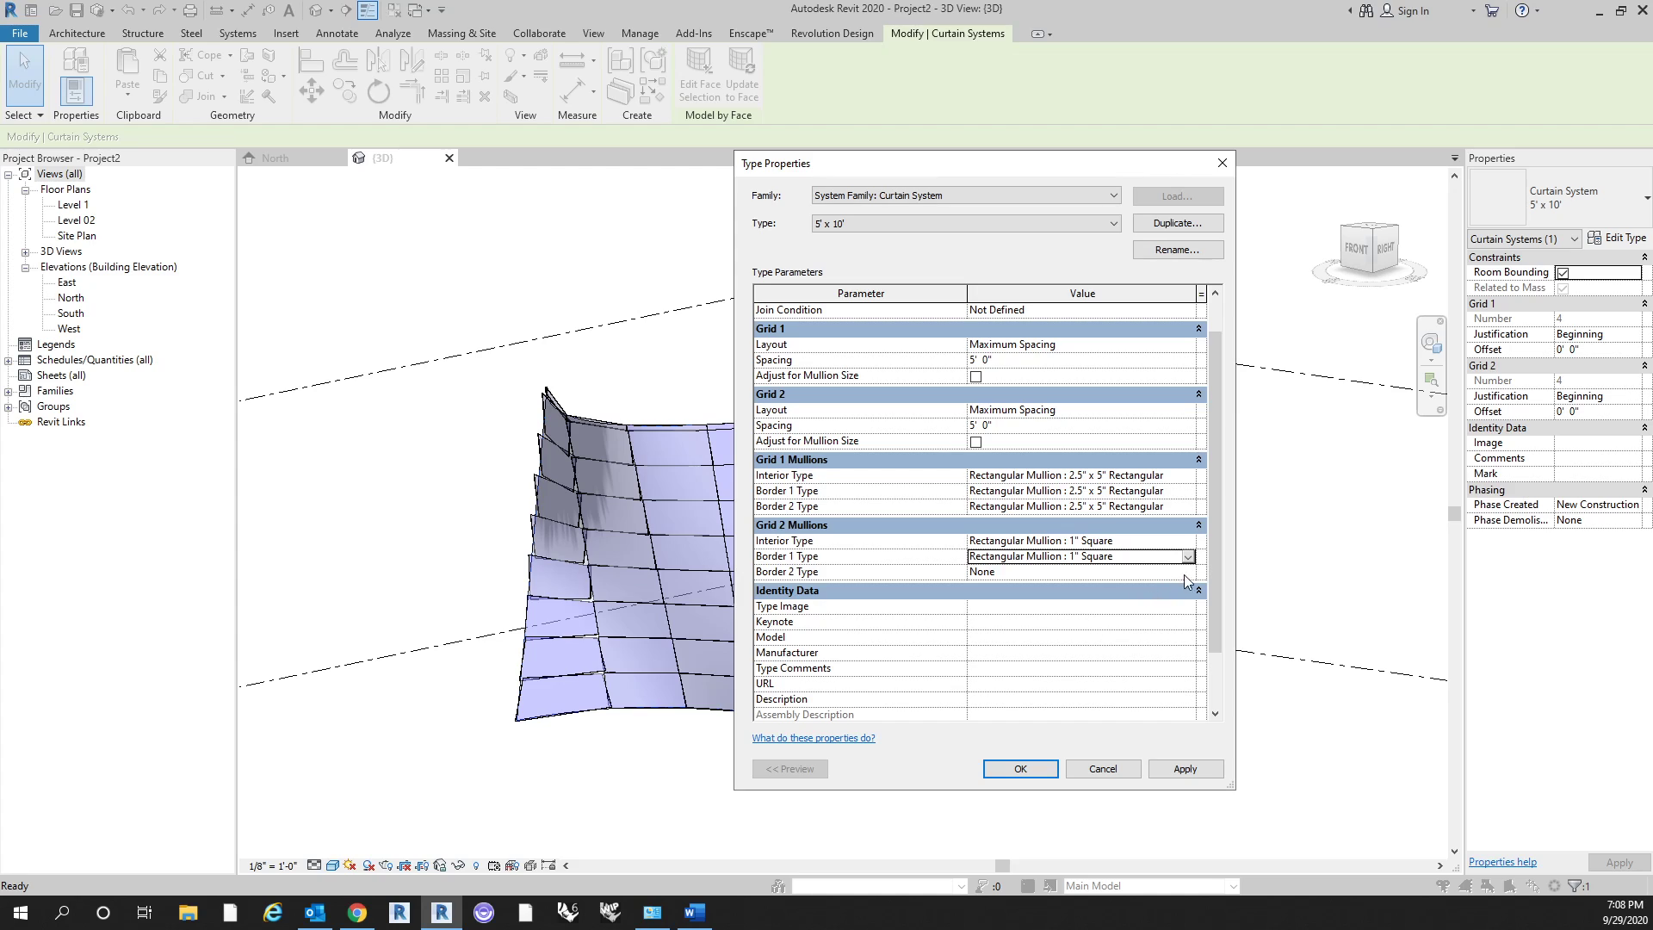
click(1185, 571)
click(1187, 571)
click(1107, 645)
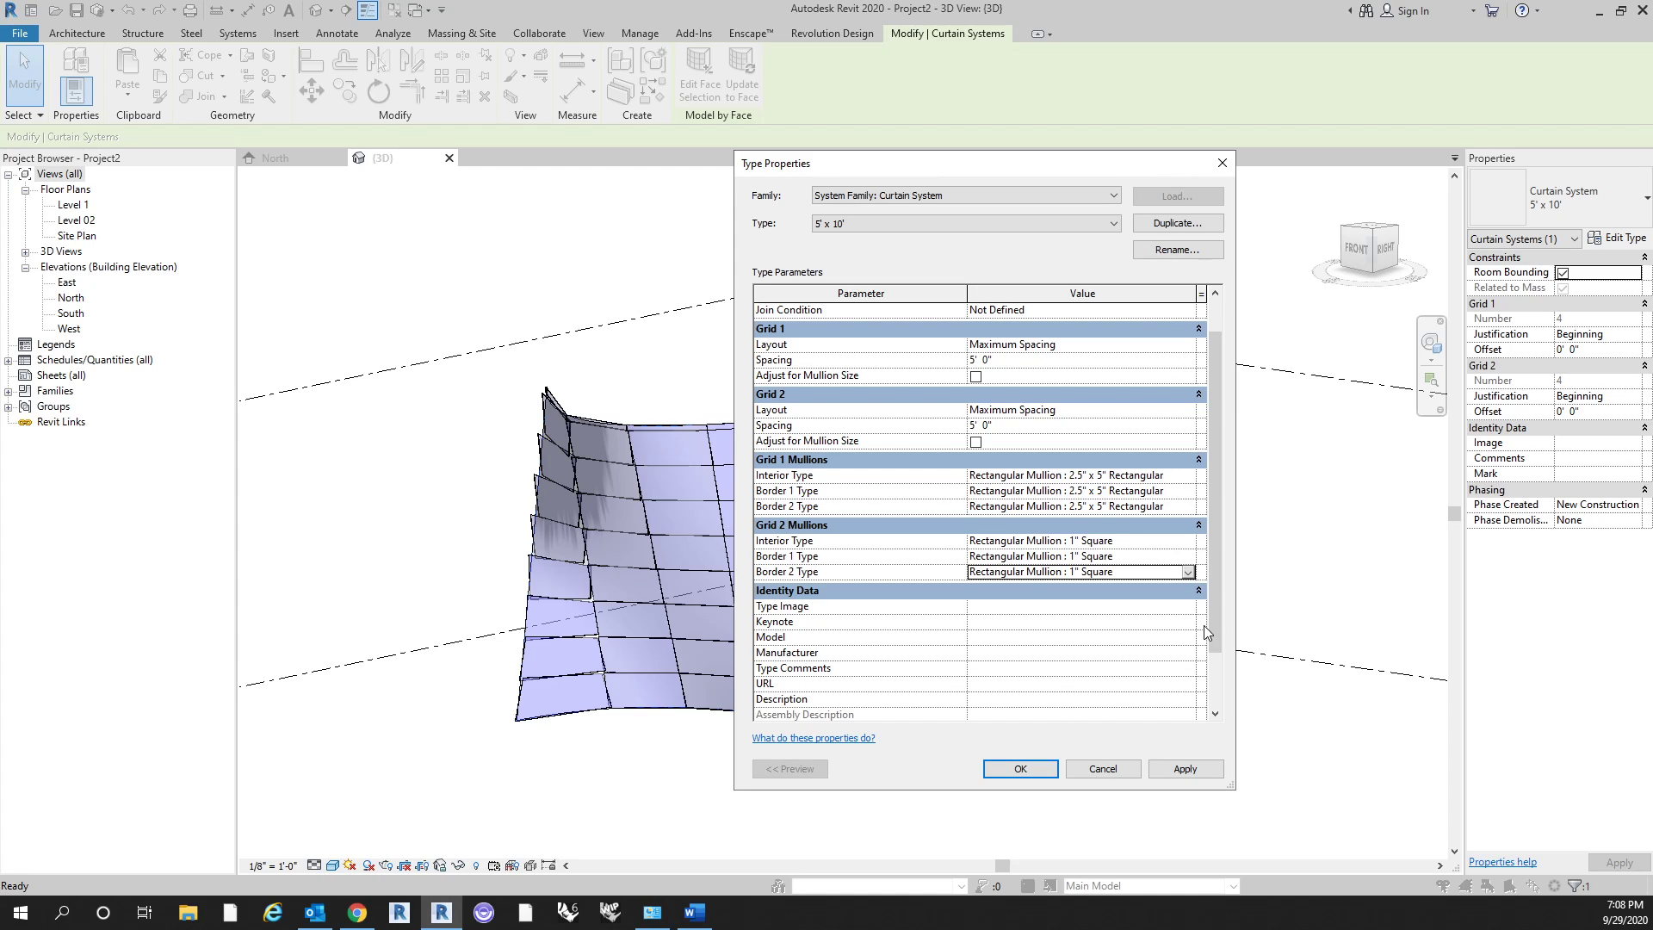
click(1037, 767)
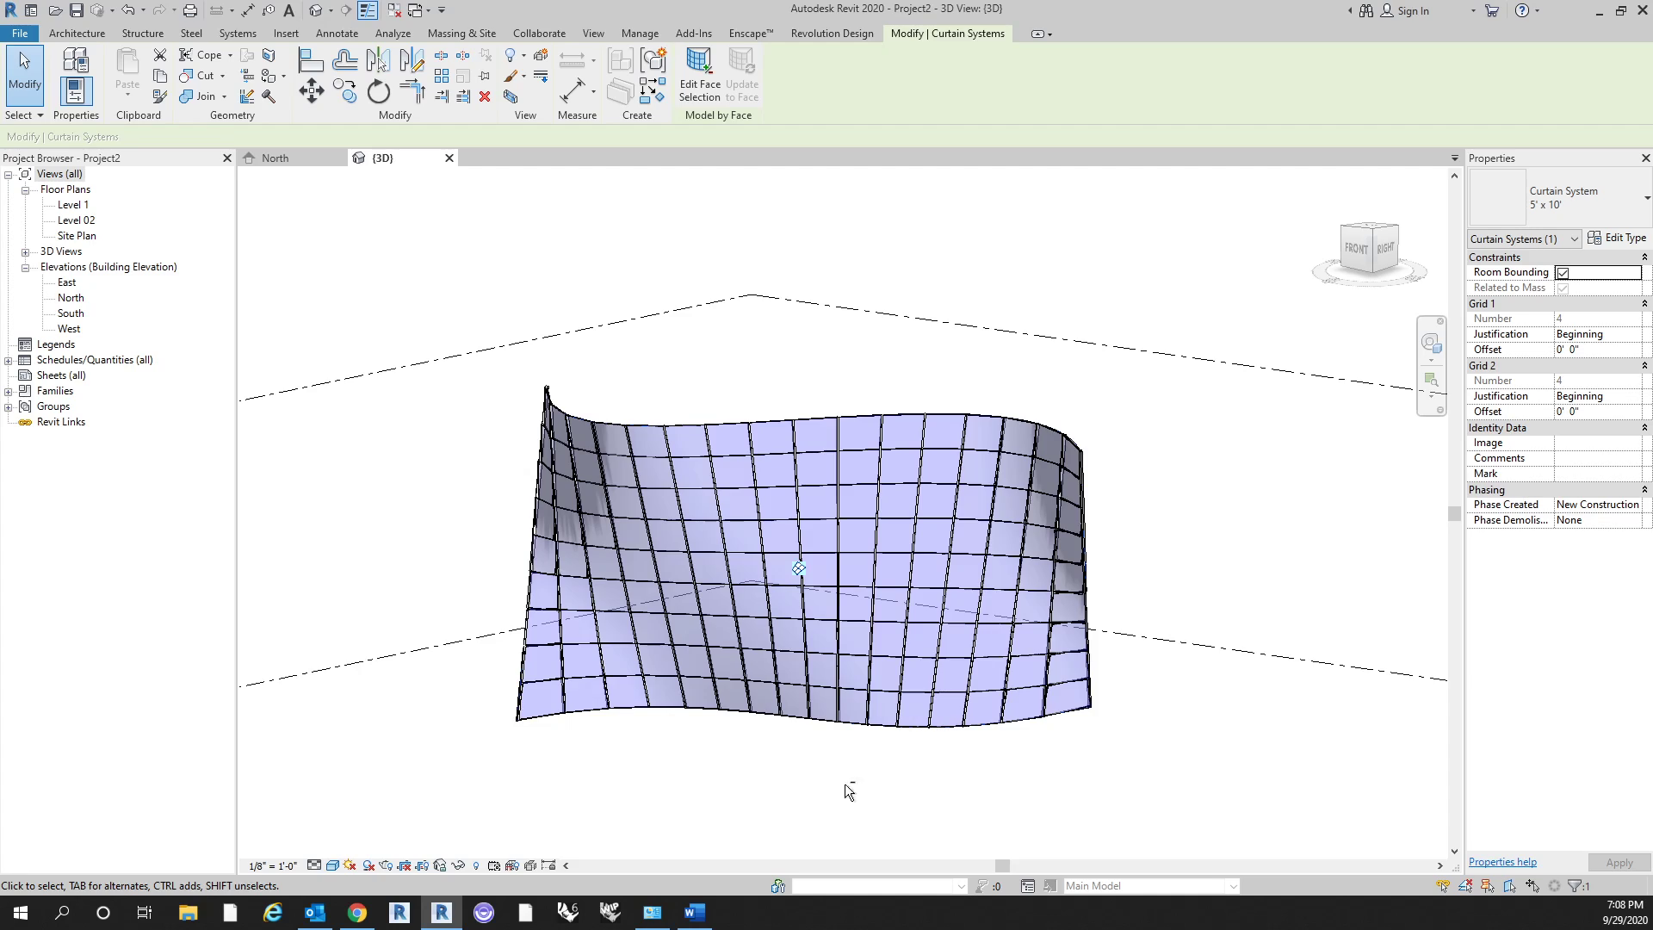
Inspect the regenerated curtain grid and mullions on the curved surface from several angles.
shift+middle_drag(844, 784, 982, 764)
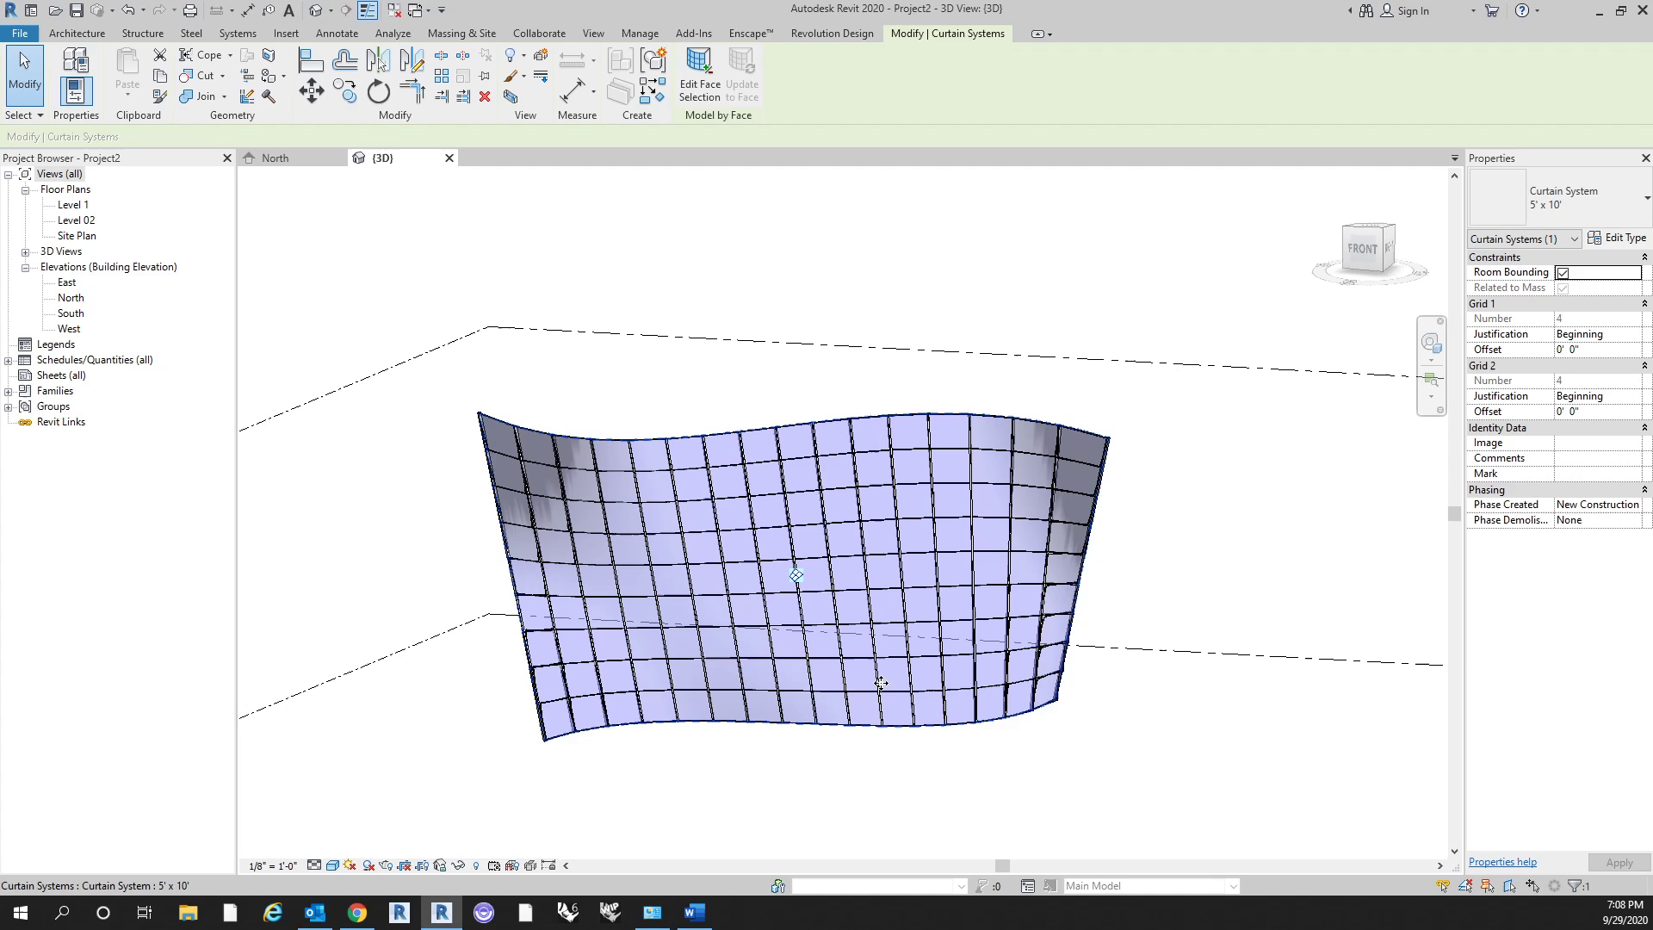
shift+middle_drag(917, 812, 874, 792)
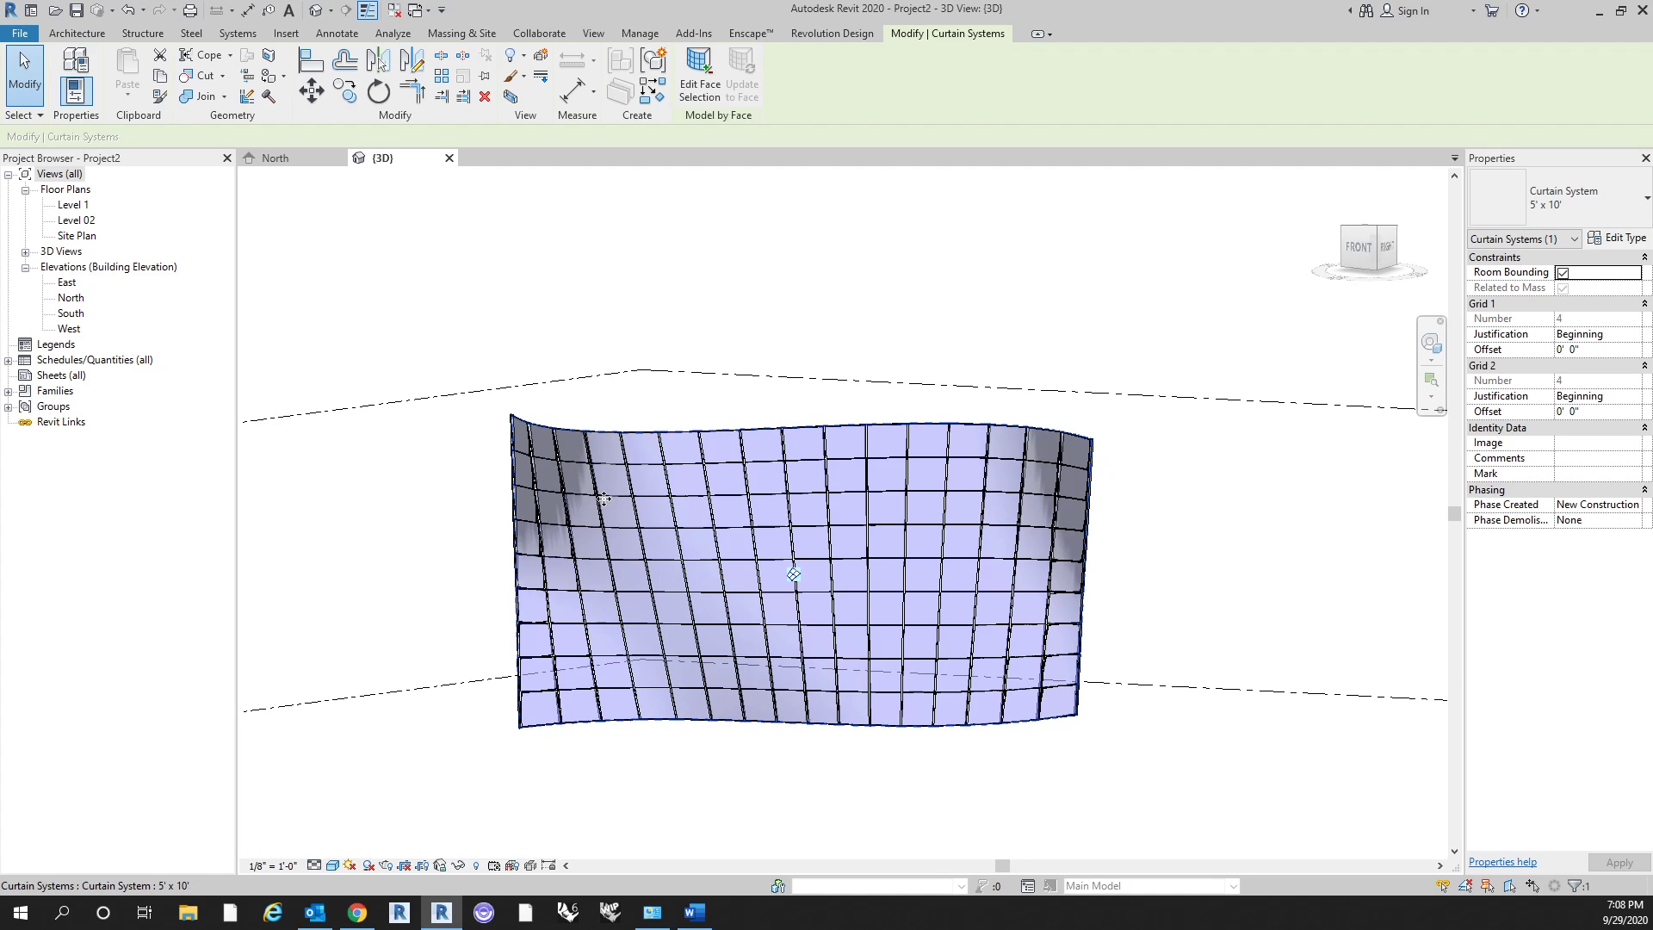
scroll(600, 498, up, 2)
shift+middle_drag(601, 498, 483, 419)
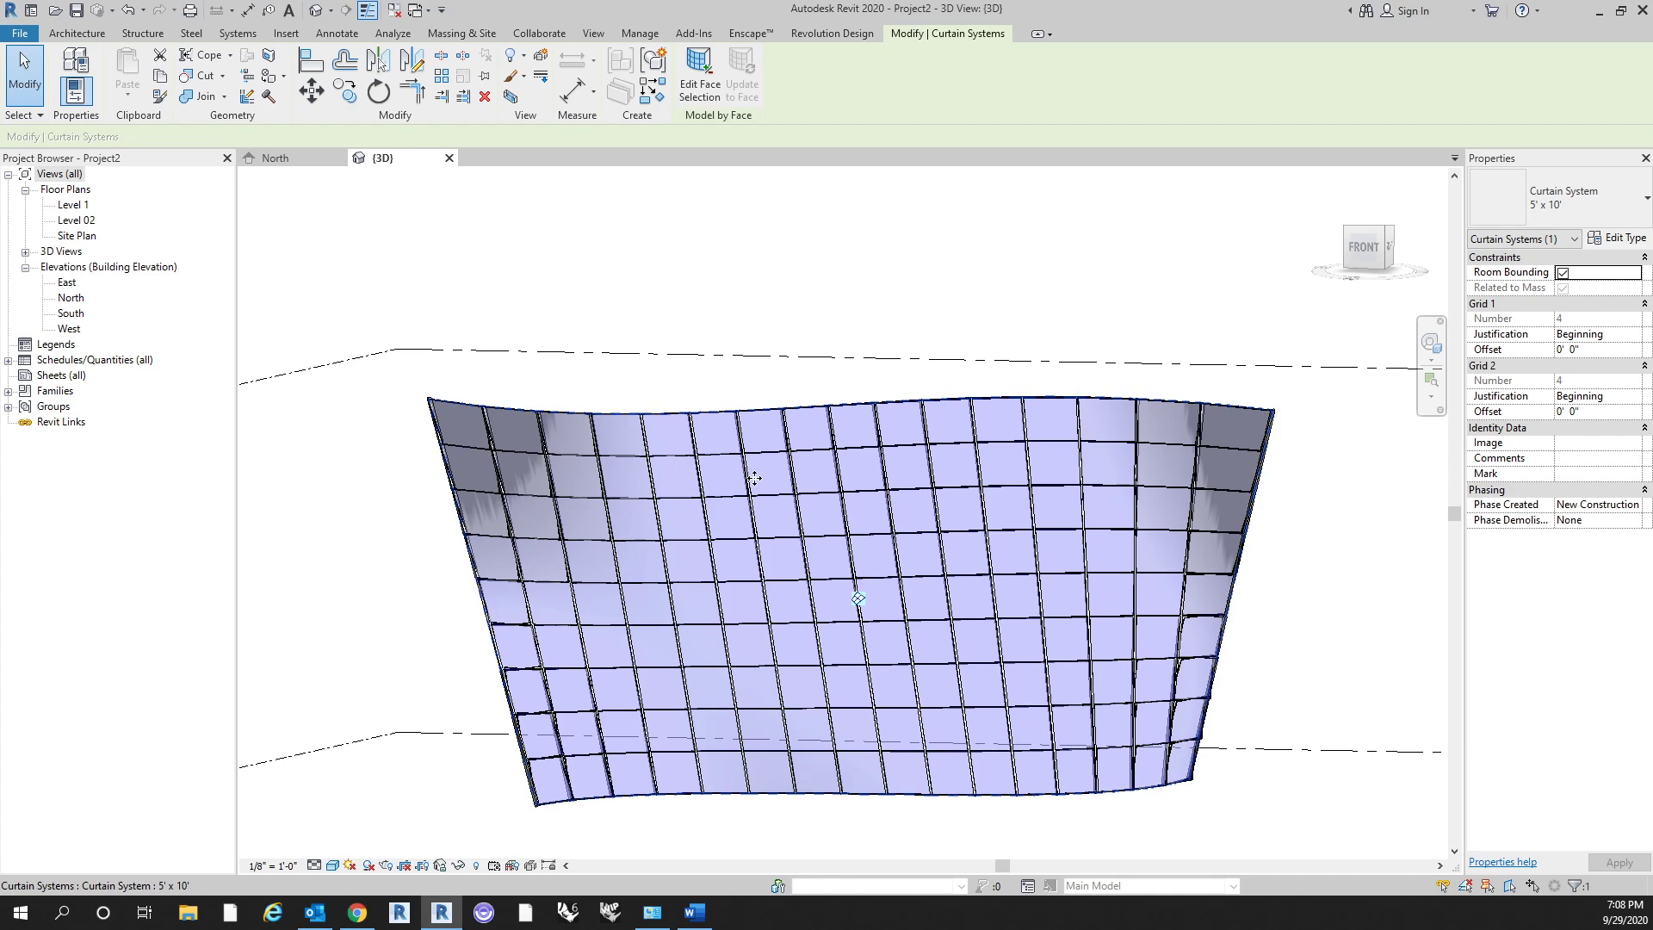
Examine up close how the vertical and horizontal mullions follow the curved upper edge of the curtain system.
shift+middle_drag(1294, 808, 813, 740)
shift+middle_drag(570, 615, 800, 413)
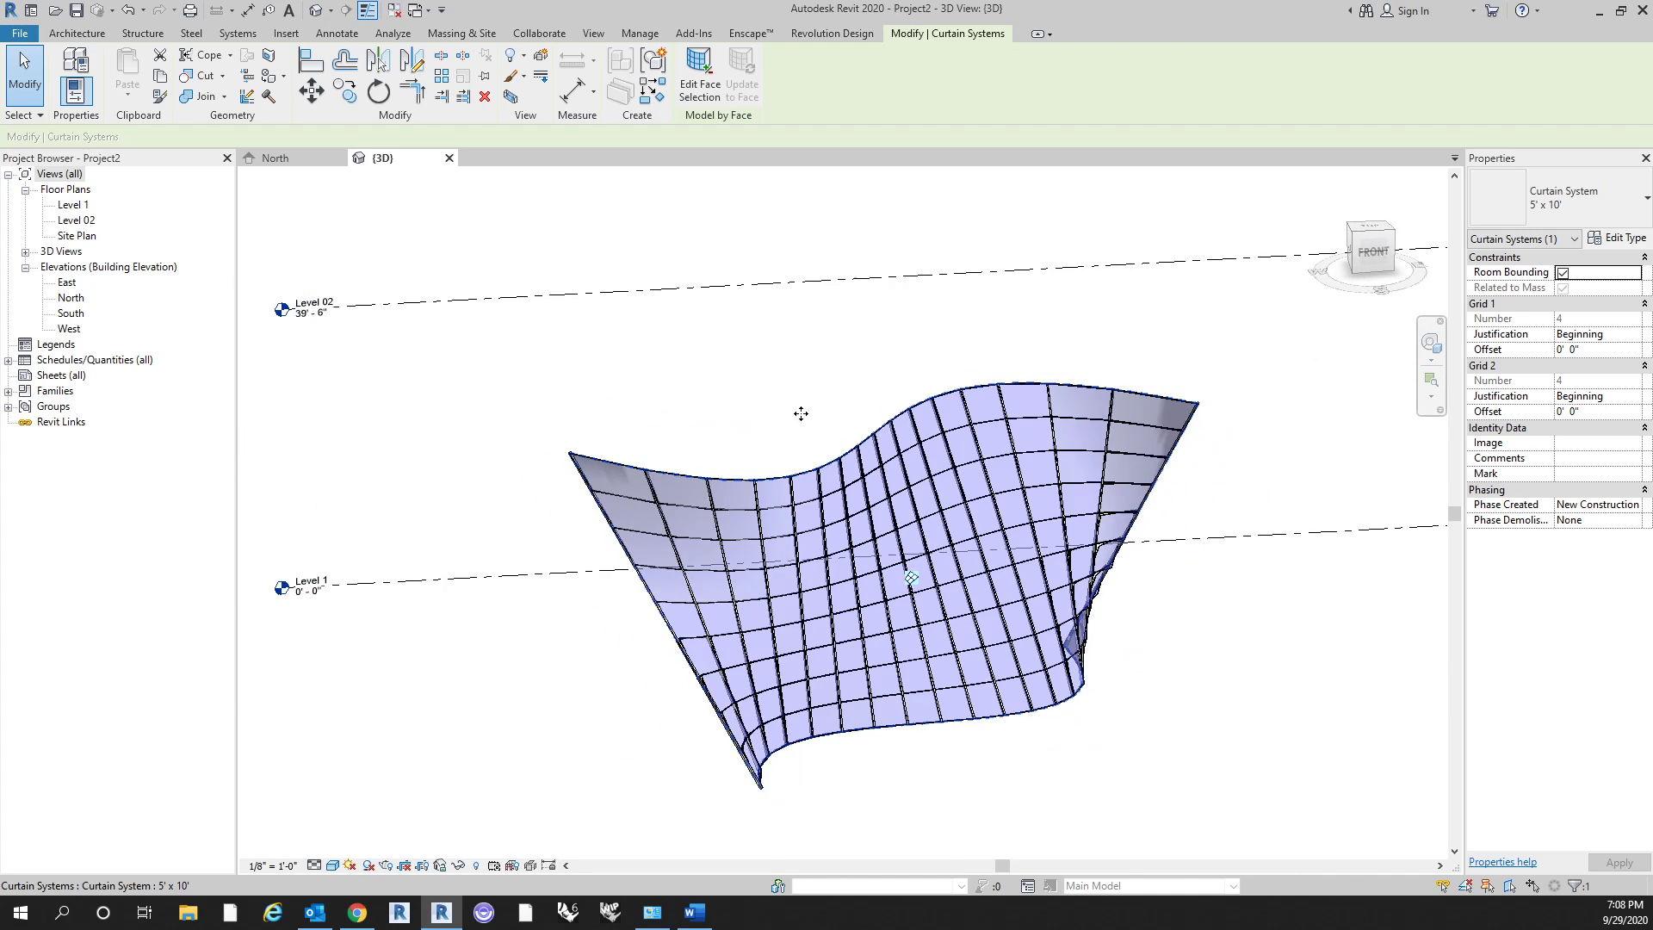
scroll(801, 413, up, 5)
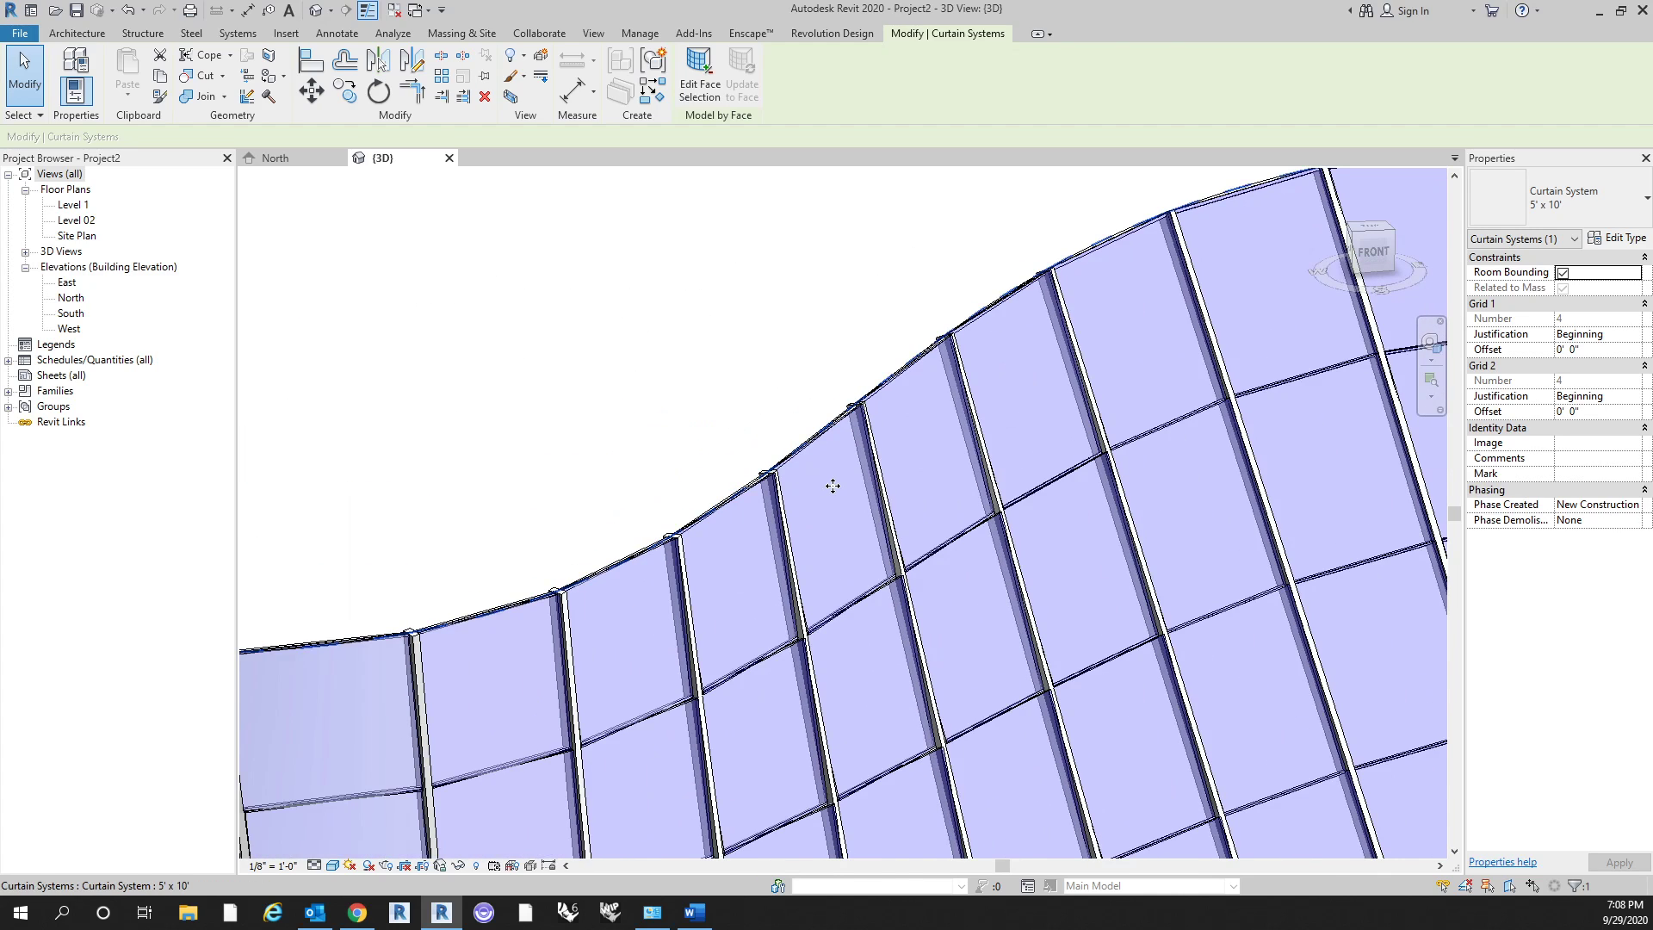
scroll(856, 407, up, 4)
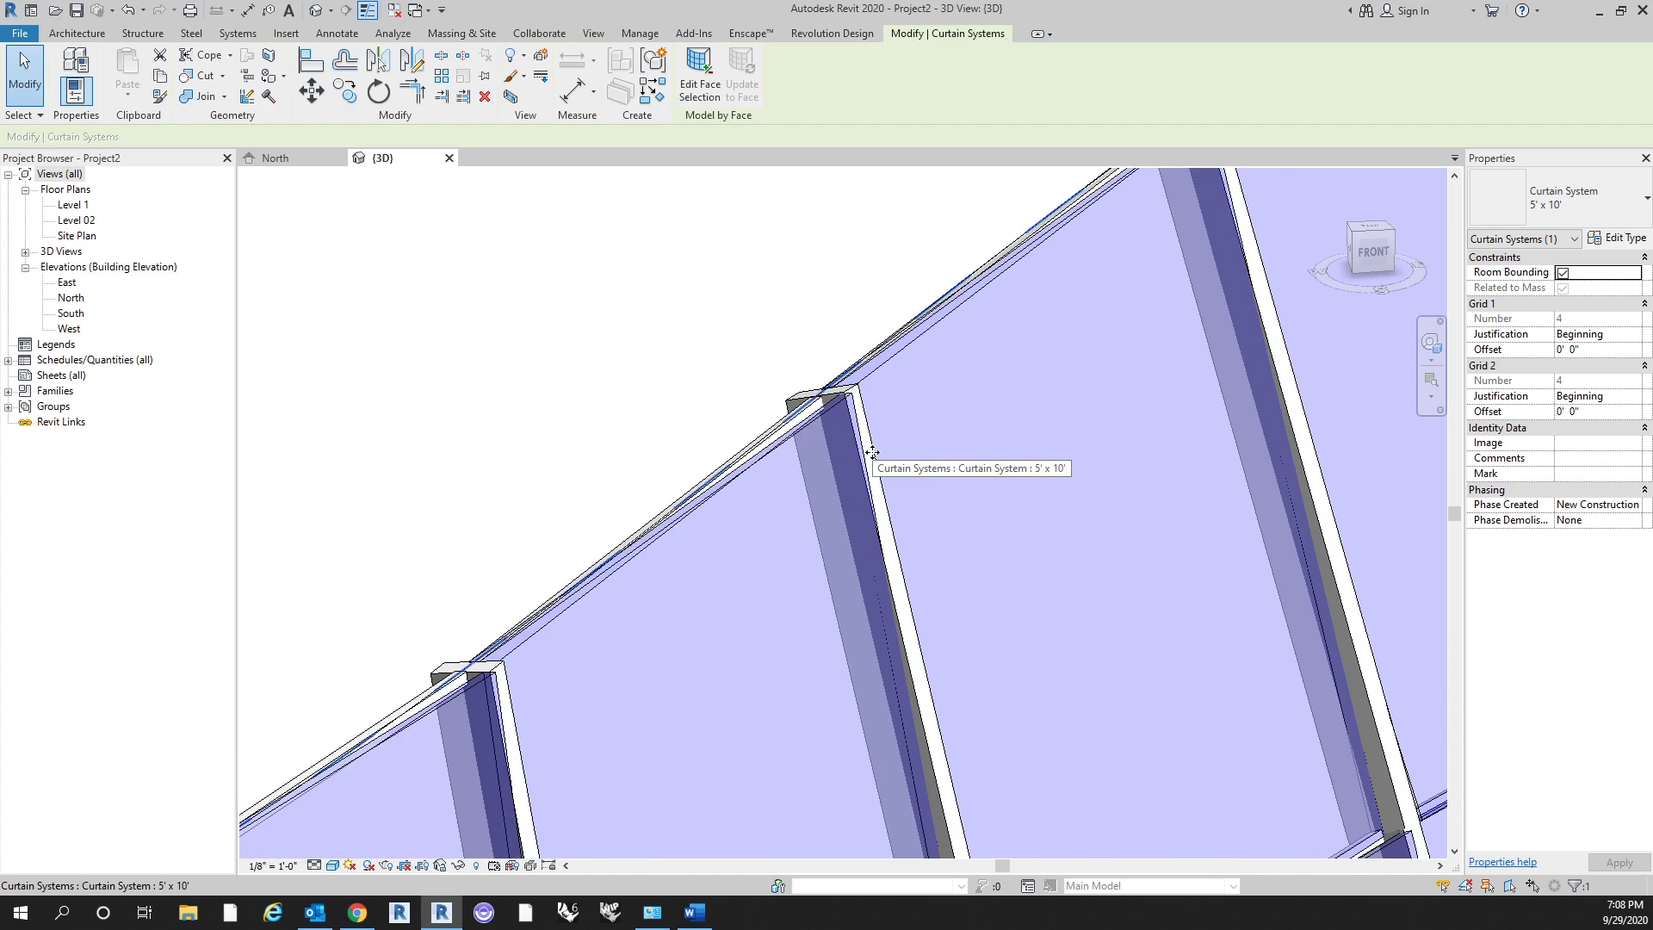
scroll(830, 332, down, 4)
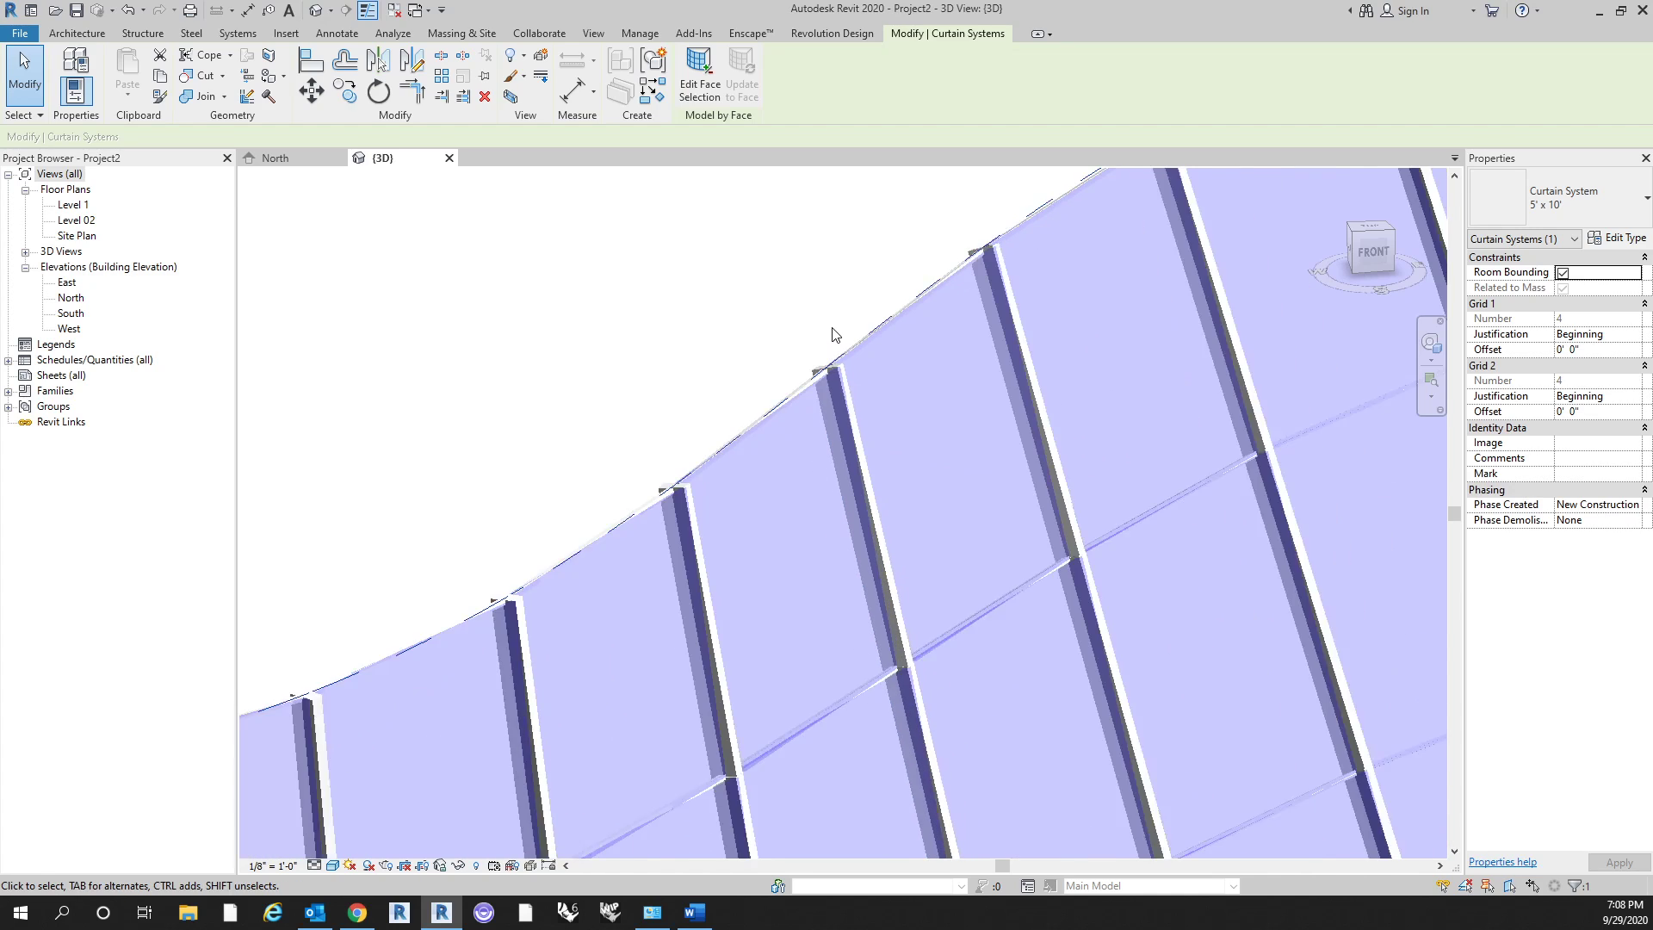
scroll(860, 302, up, 1)
middle_drag(860, 303, 873, 261)
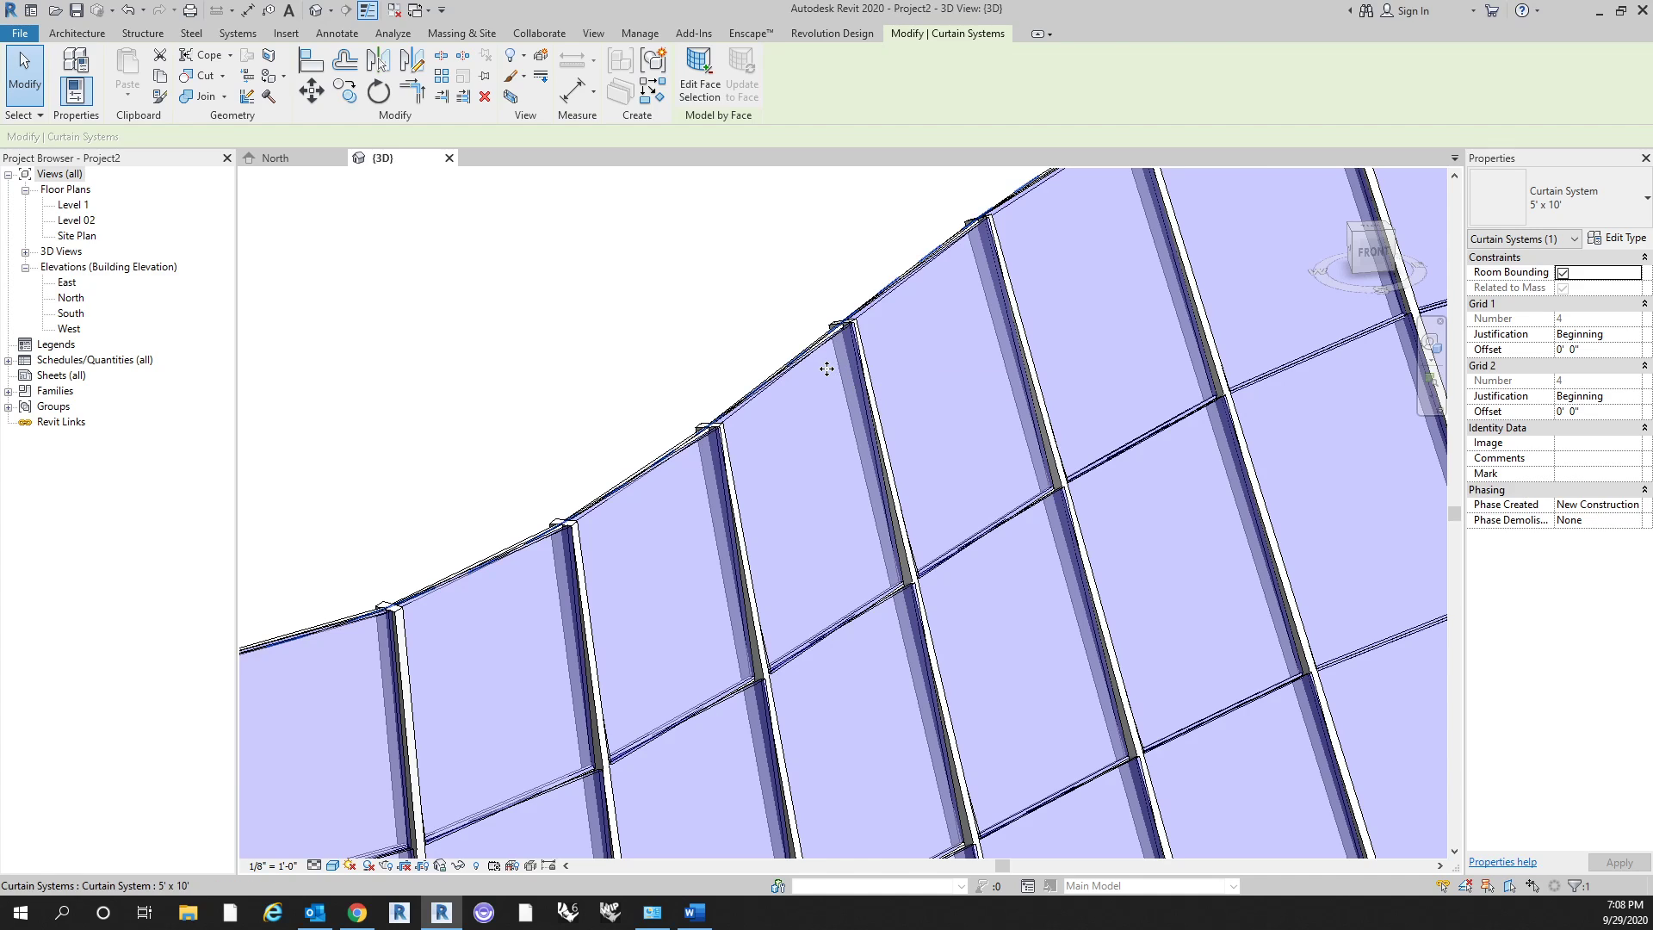
scroll(827, 357, down, 2)
middle_drag(948, 620, 912, 579)
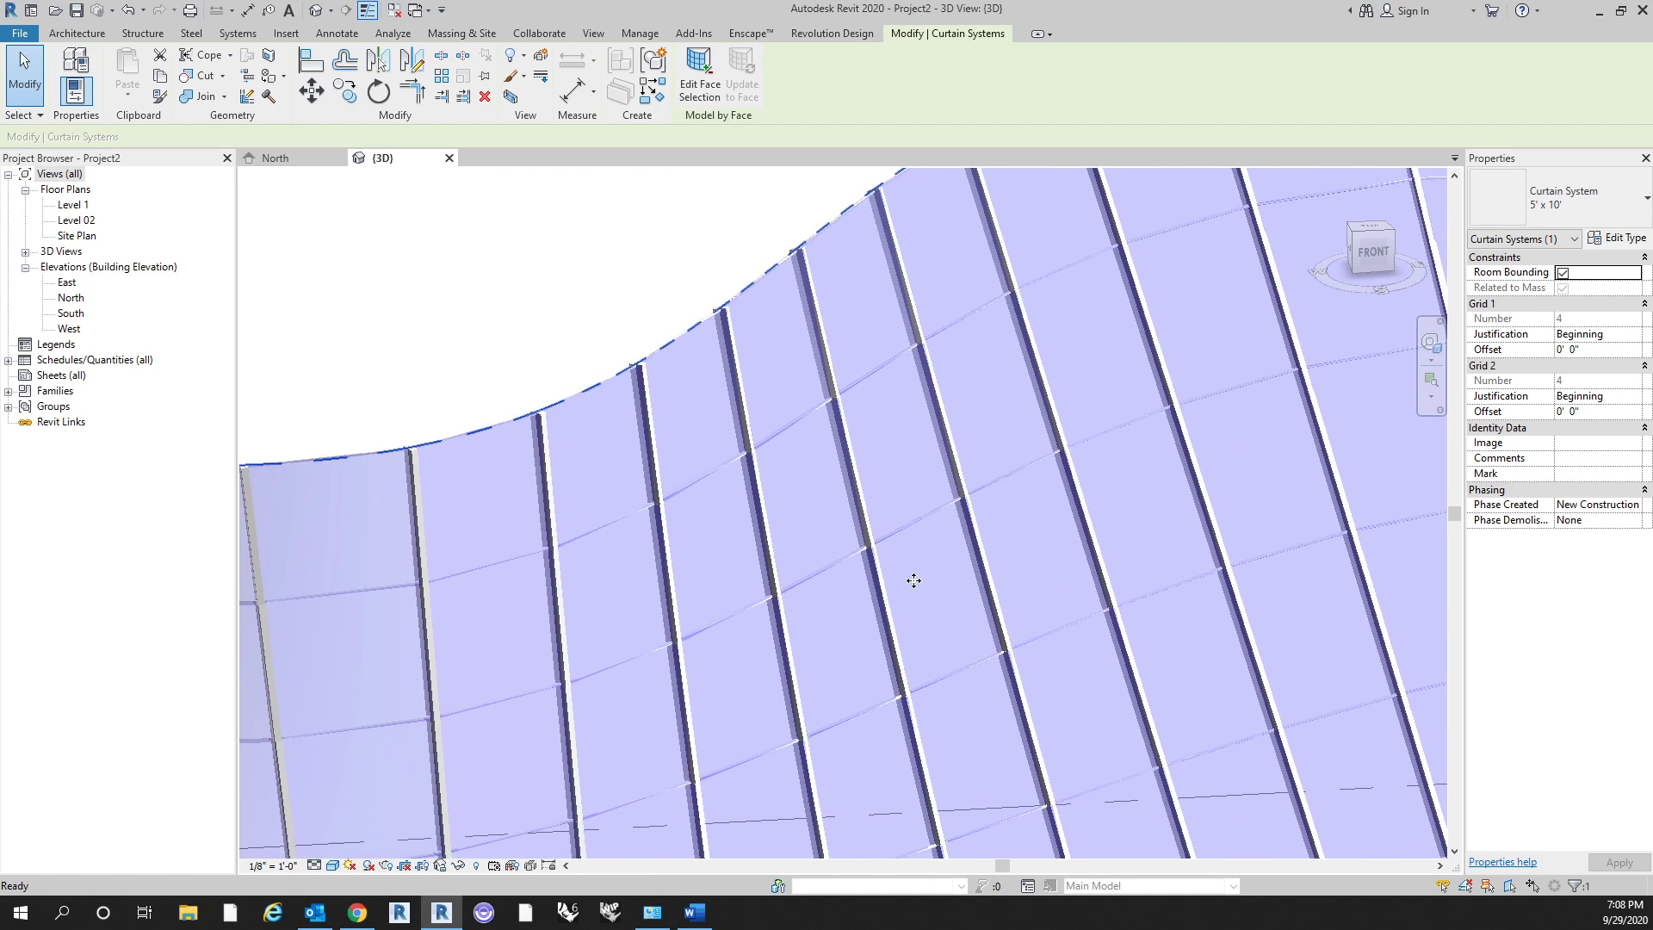
scroll(910, 575, down, 3)
scroll(602, 521, up, 5)
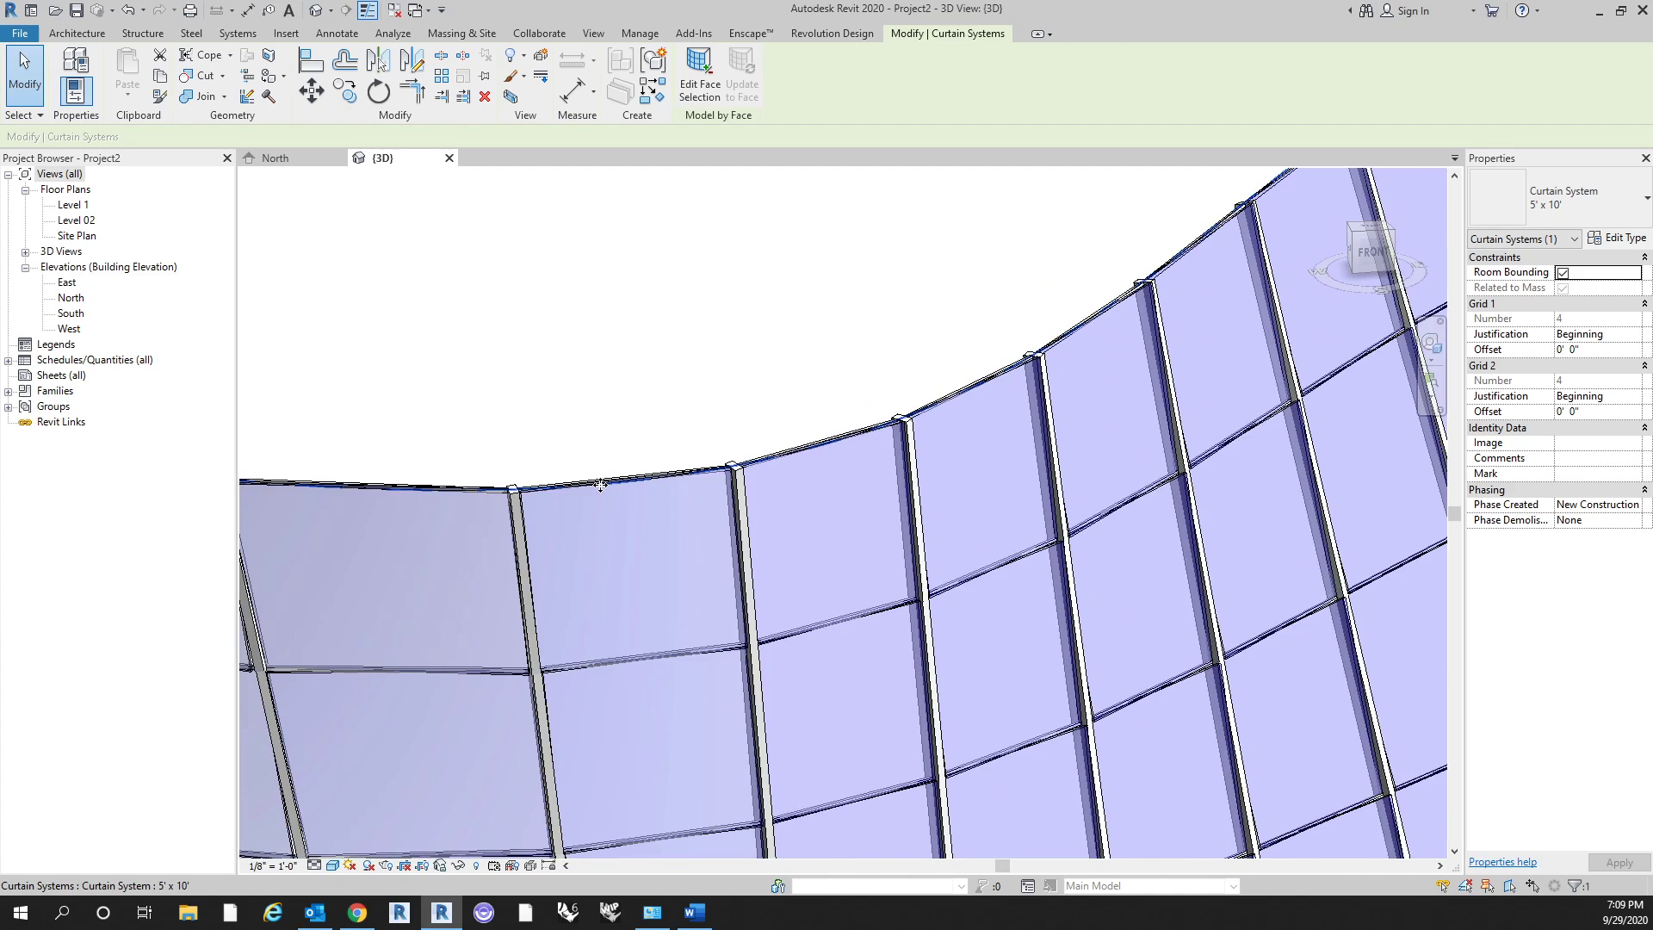
scroll(600, 482, down, 4)
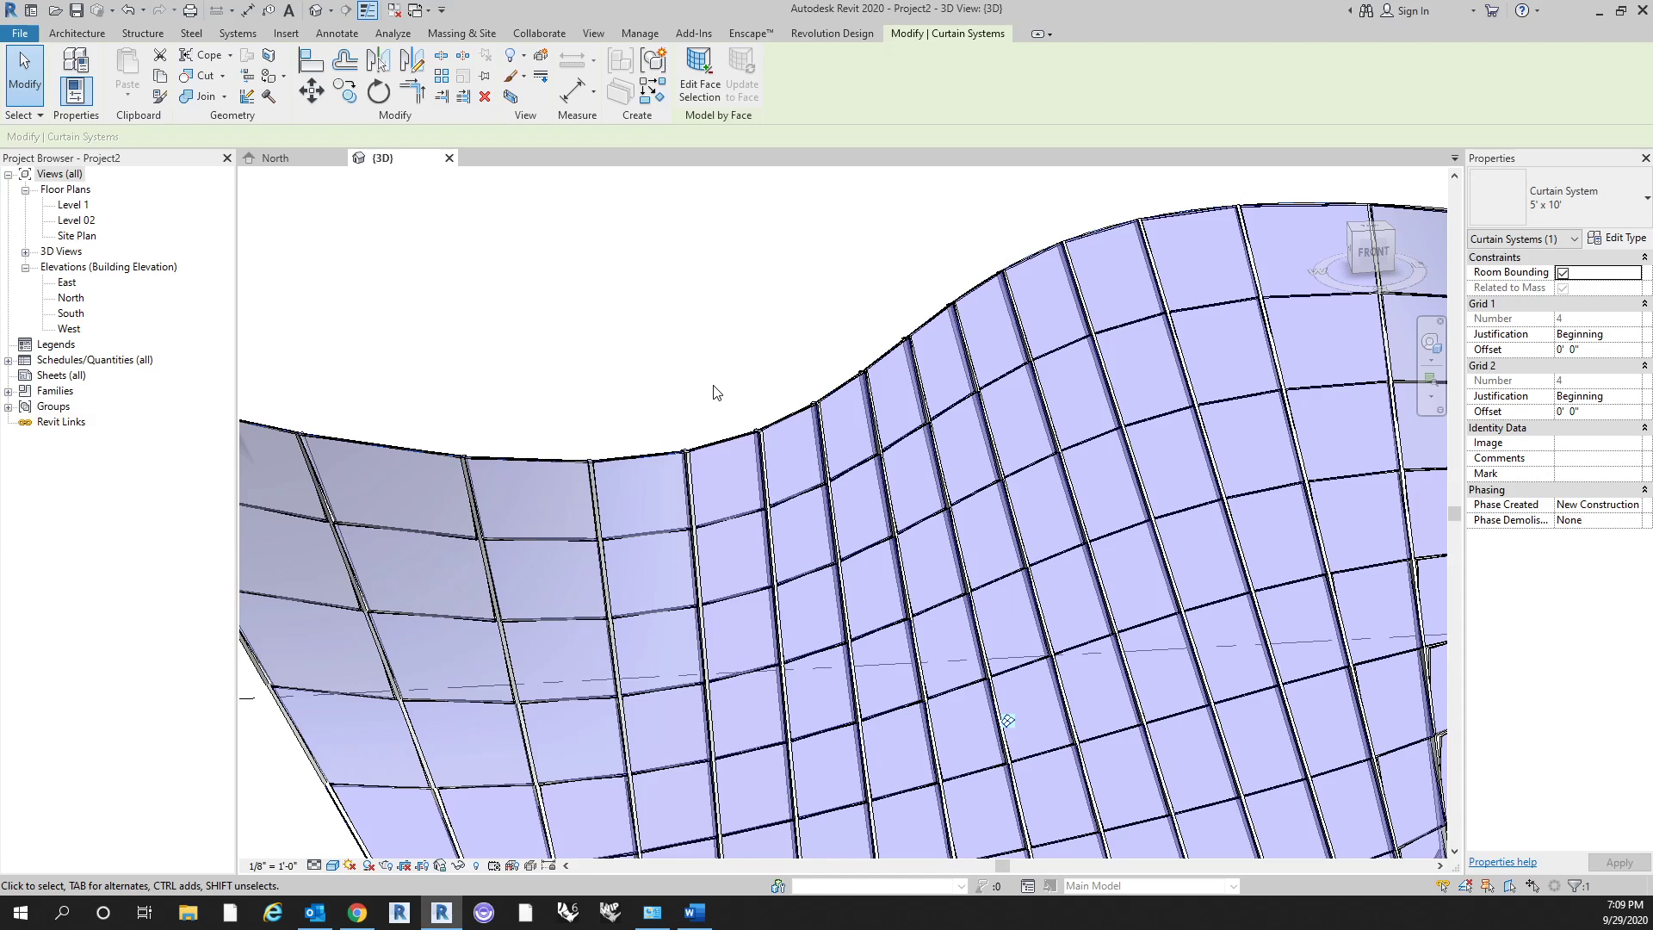
Set the curtain system type's Grid 1 interior mullion to None and delete the existing mullions that are no longer type driven.
scroll(713, 393, down, 3)
shift+middle_drag(714, 393, 691, 587)
click(690, 587)
shift+middle_drag(849, 388, 934, 479)
shift+middle_drag(996, 583, 1125, 469)
click(1638, 240)
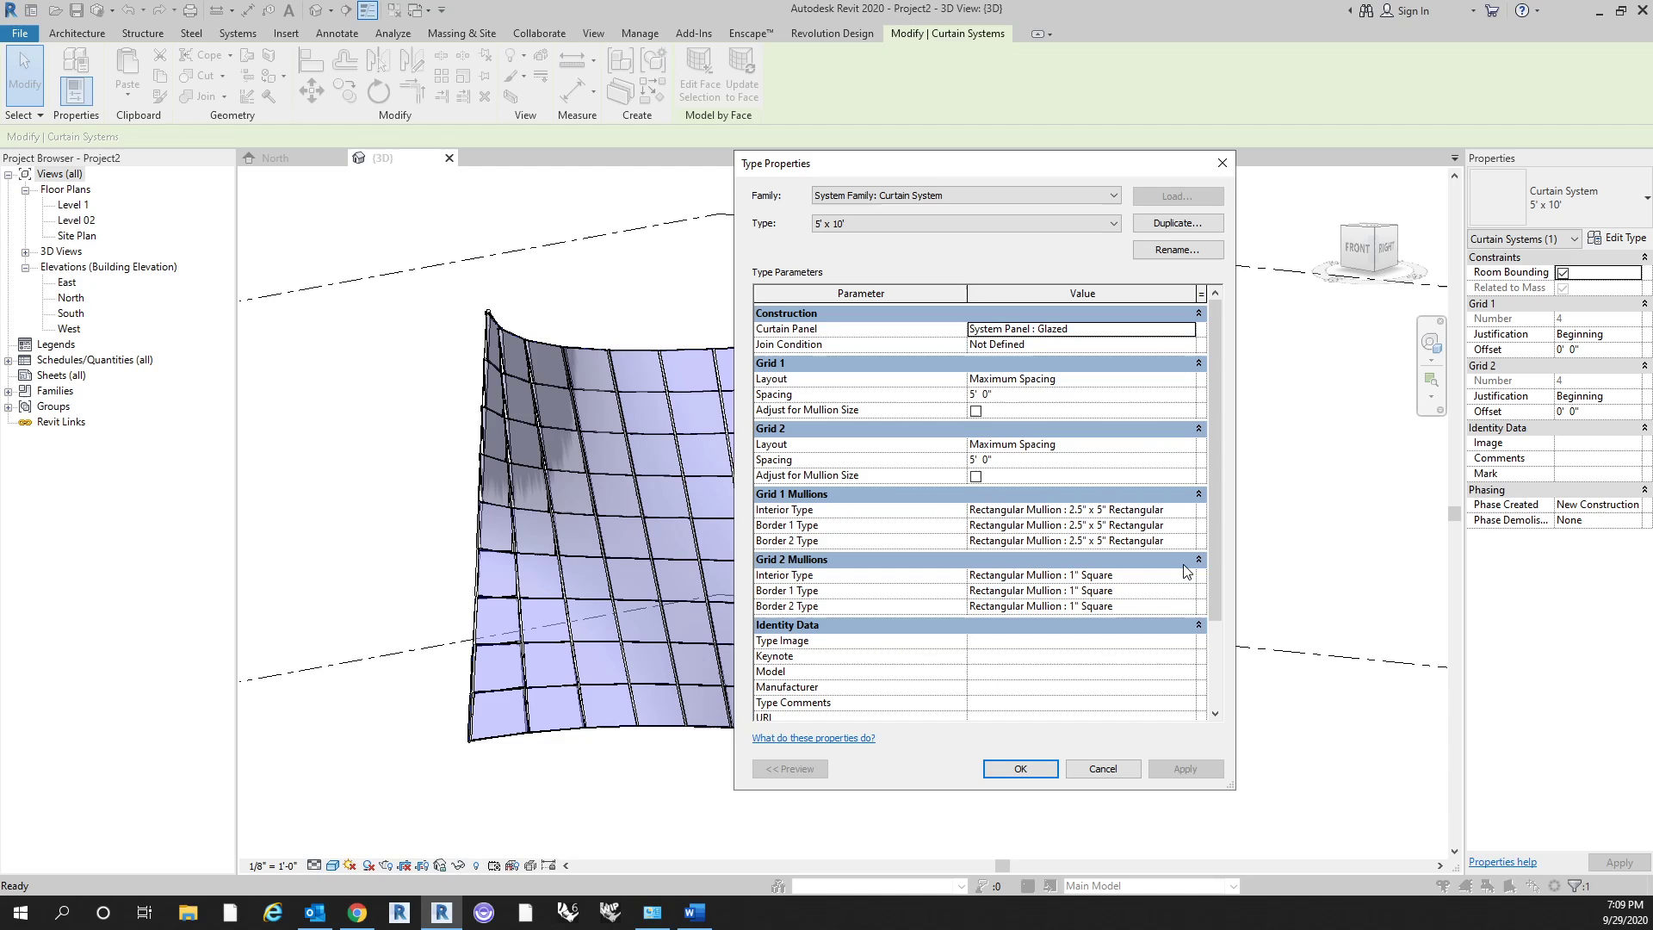
click(1190, 511)
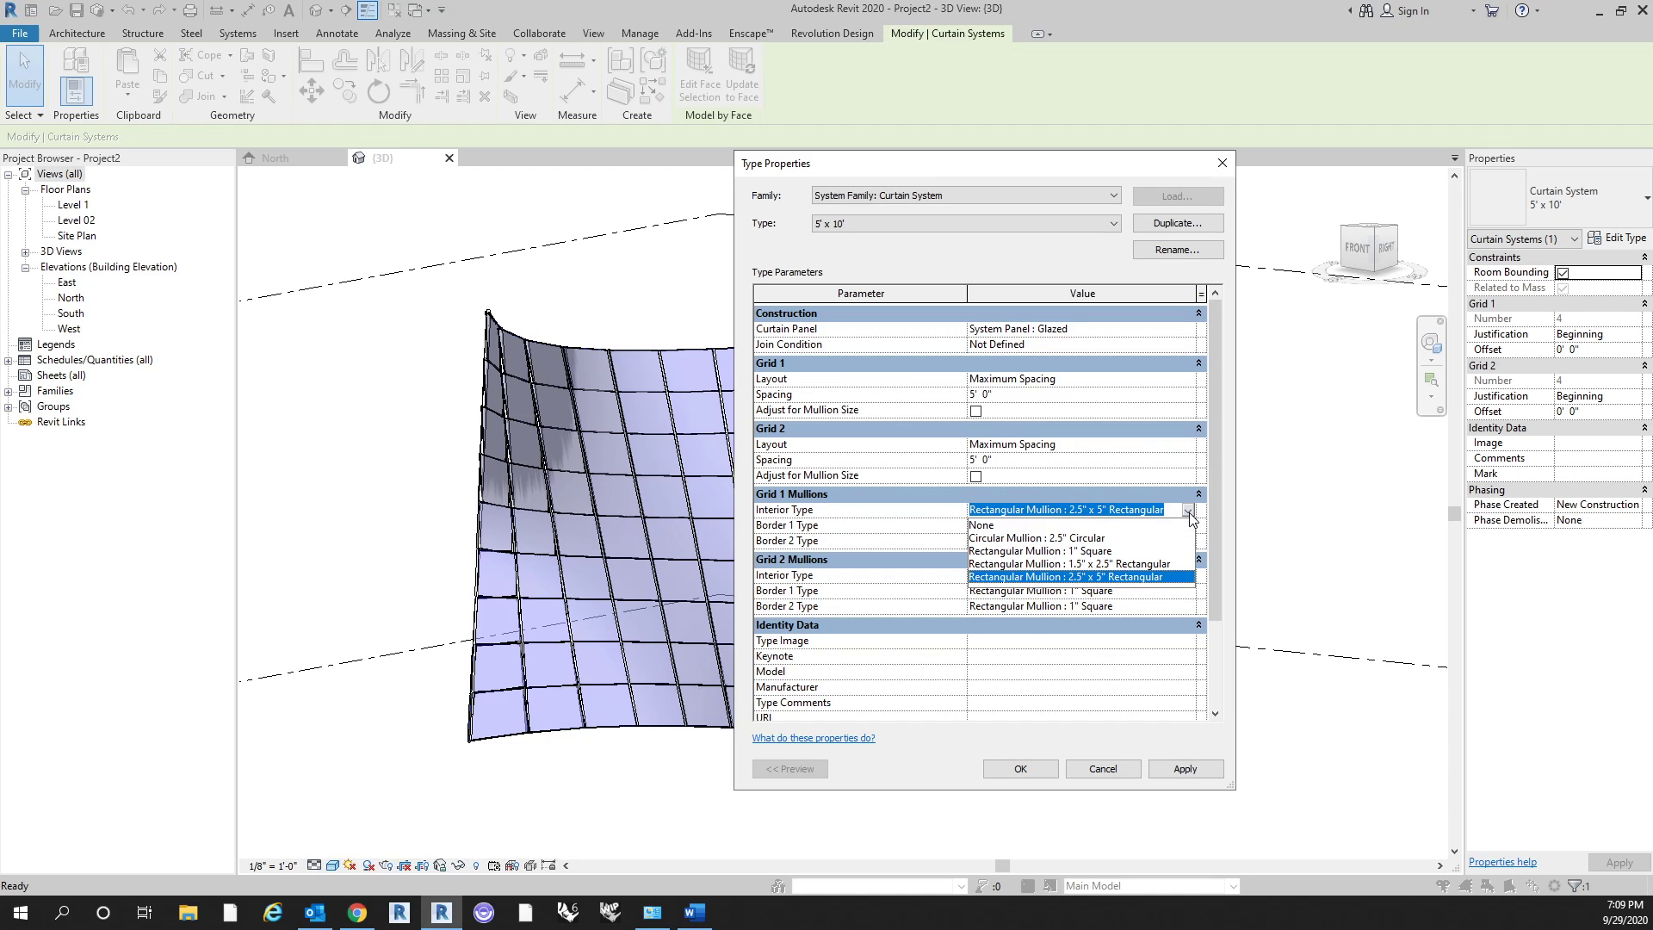
click(1083, 526)
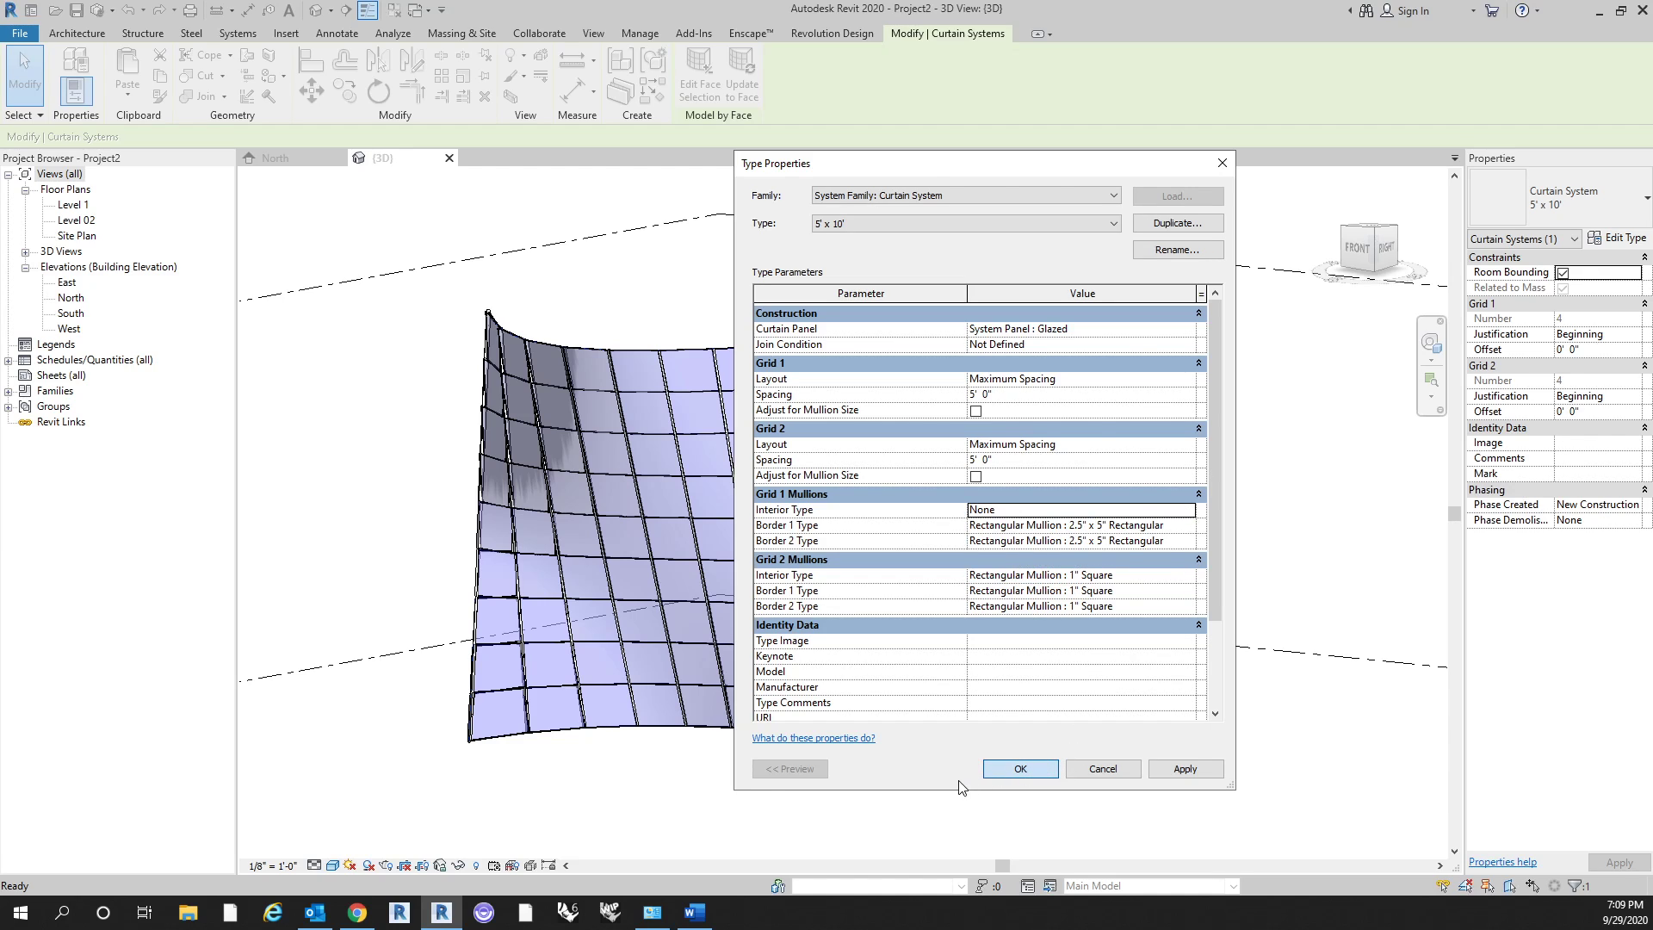
click(1040, 769)
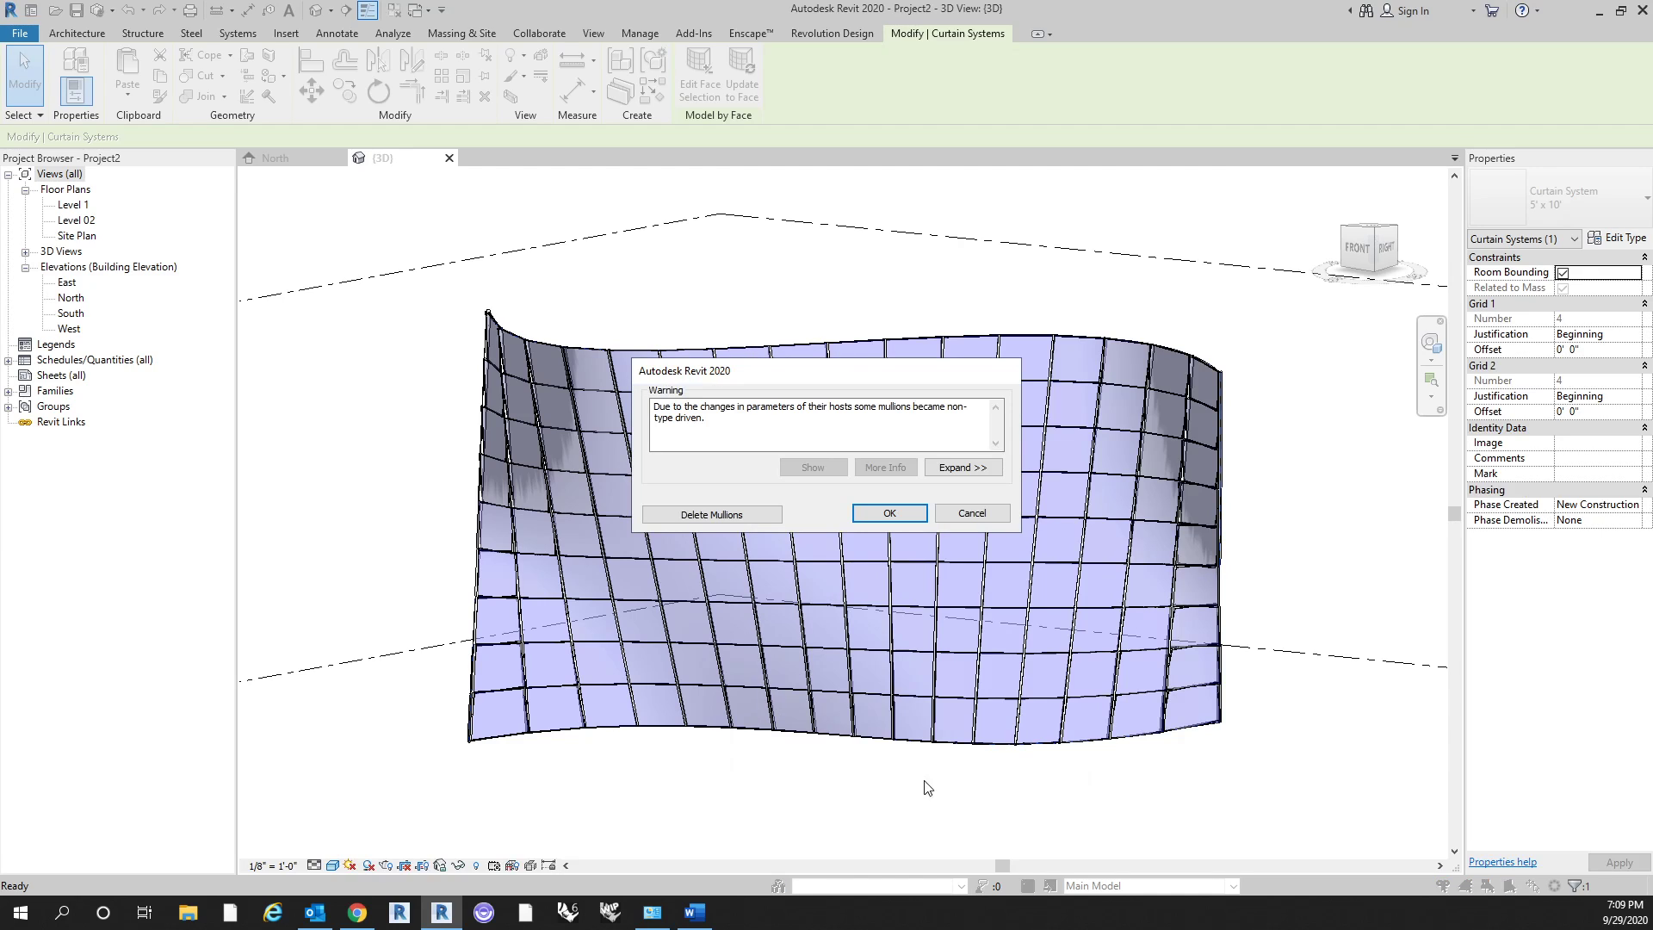
click(756, 514)
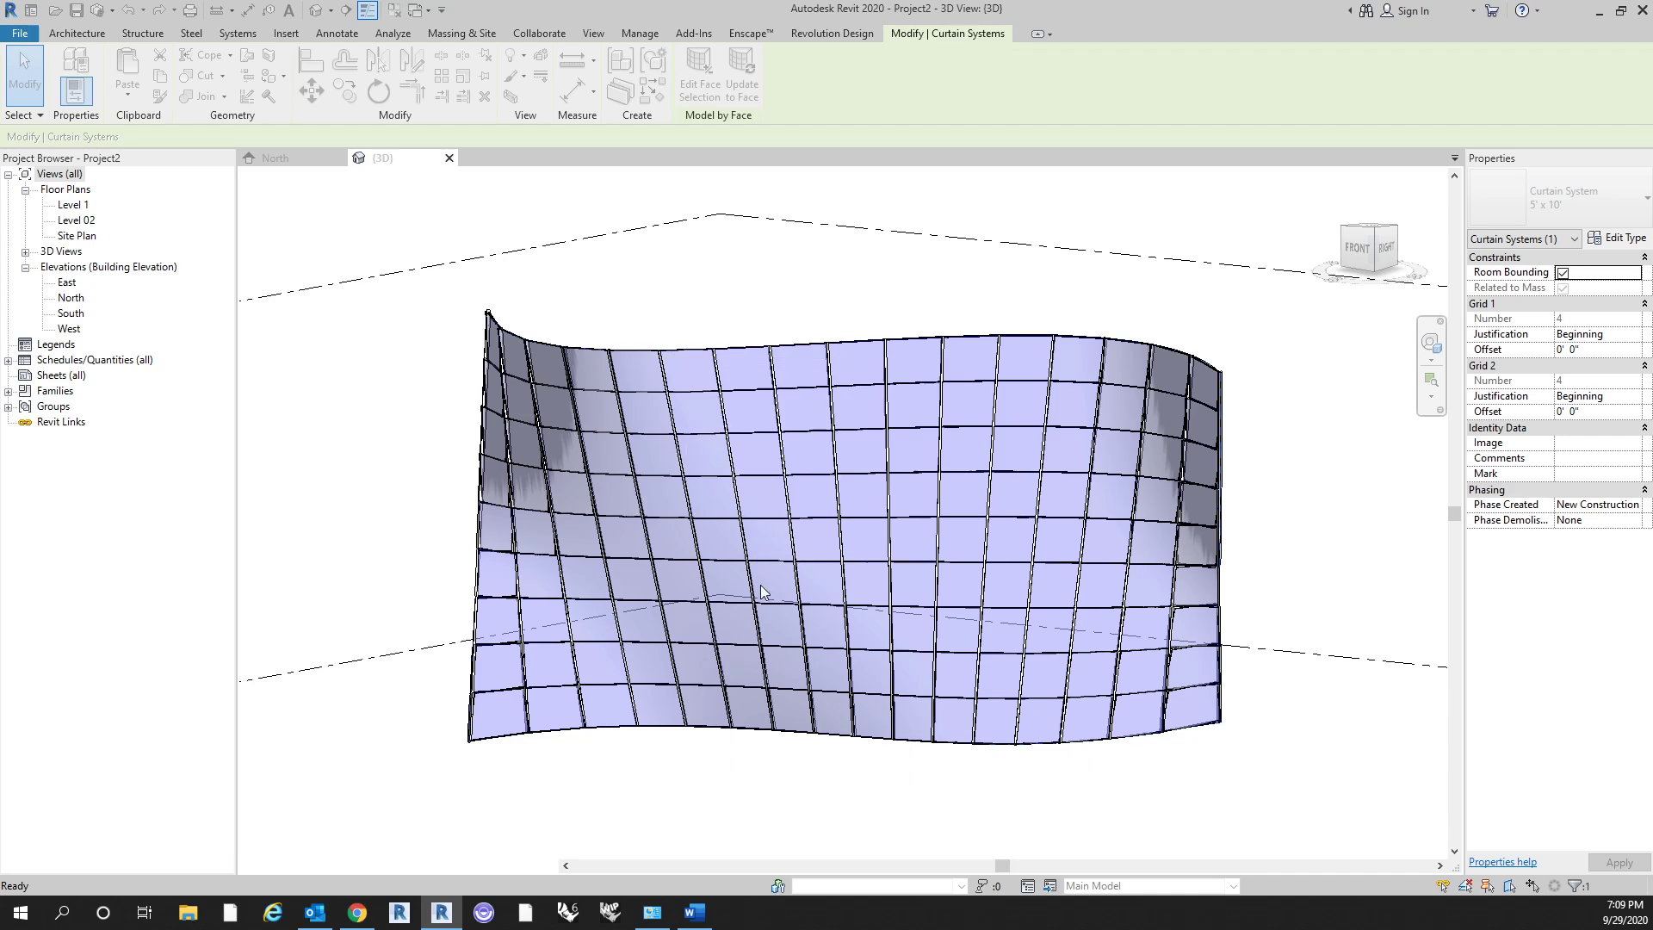
click(863, 787)
shift+middle_drag(892, 787, 938, 803)
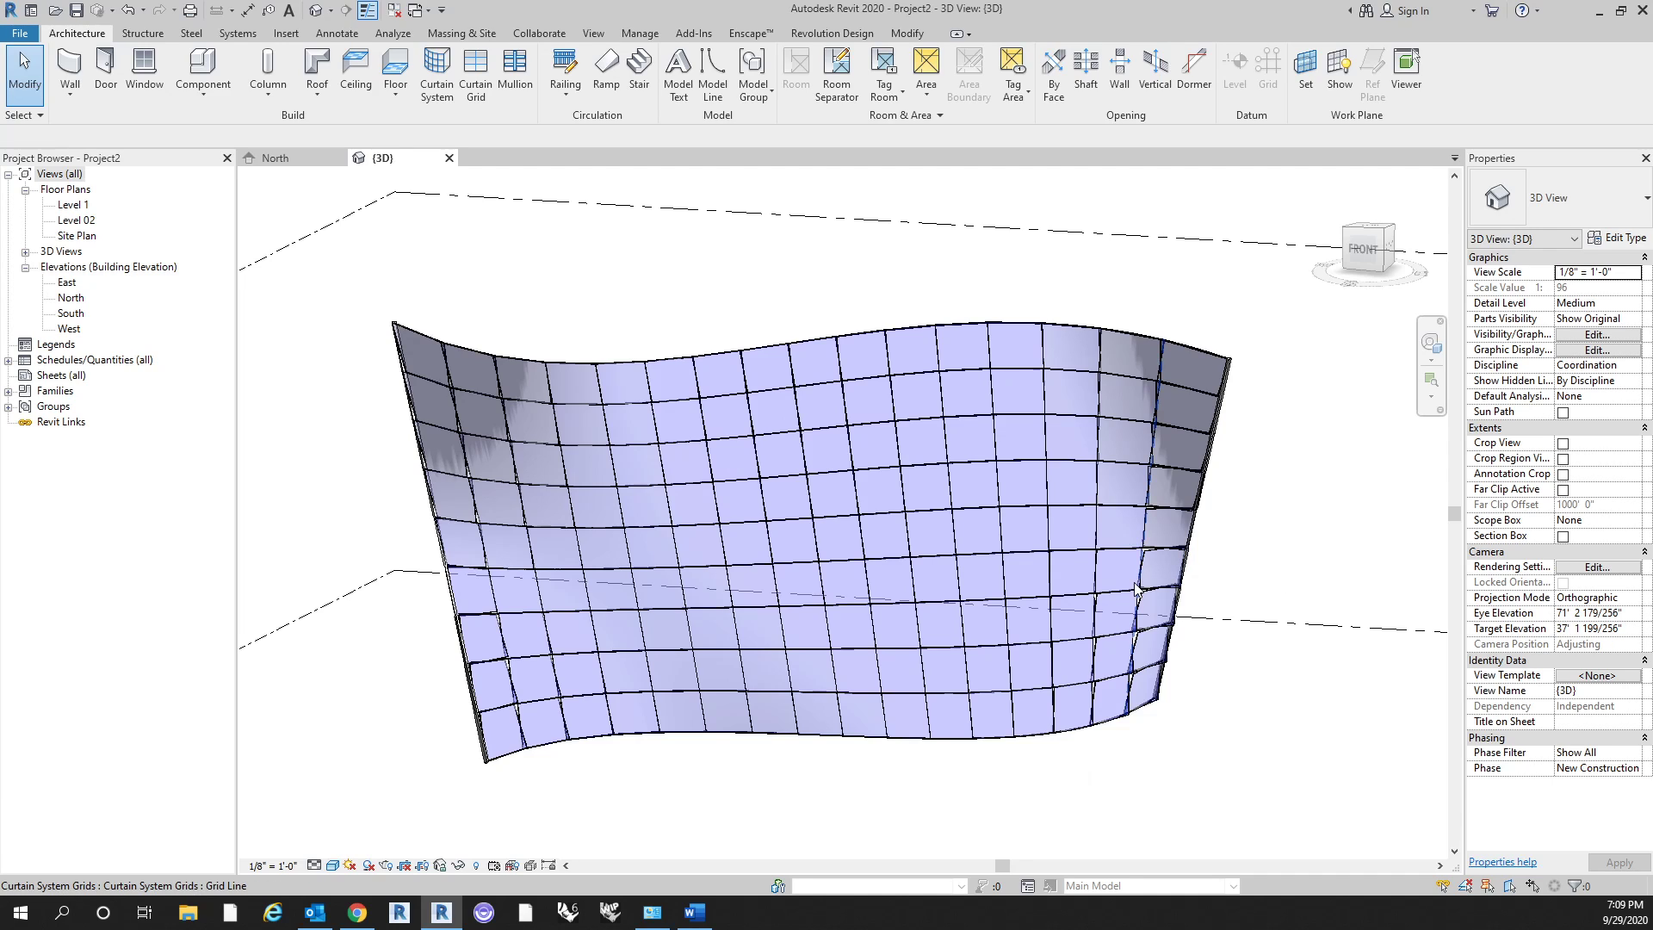
shift+middle_drag(1125, 745, 1037, 699)
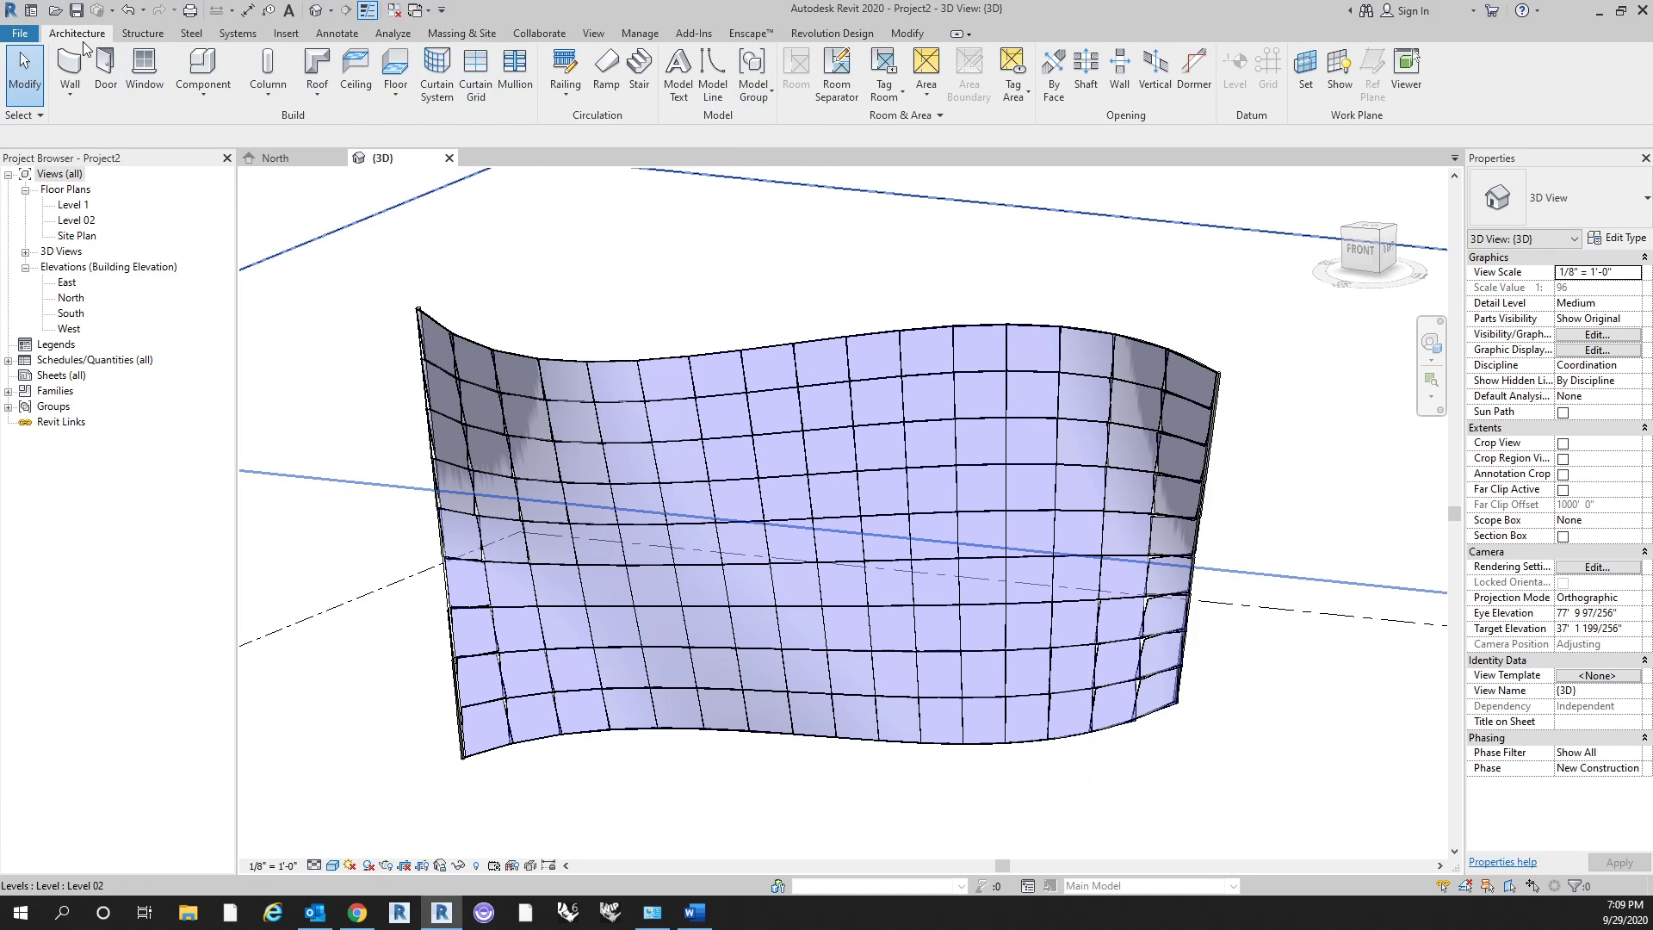
Place Rectangular Mullion 2.5" x 5" Rectangular on several individual vertical grid line segments across the surface.
click(515, 85)
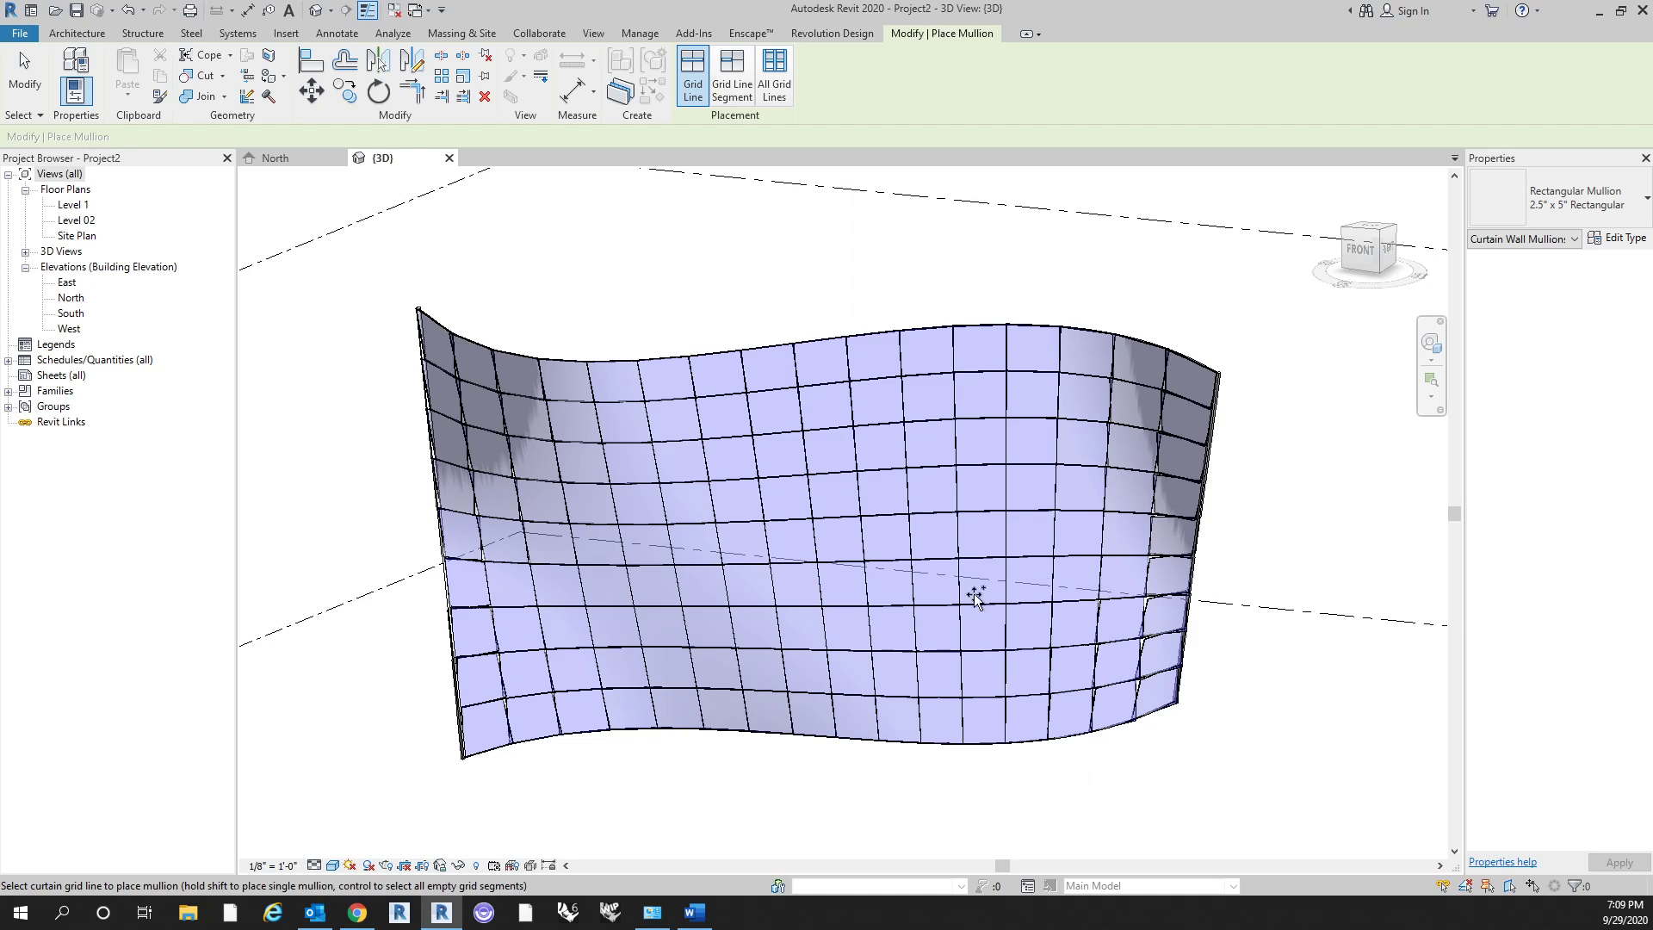
click(1598, 203)
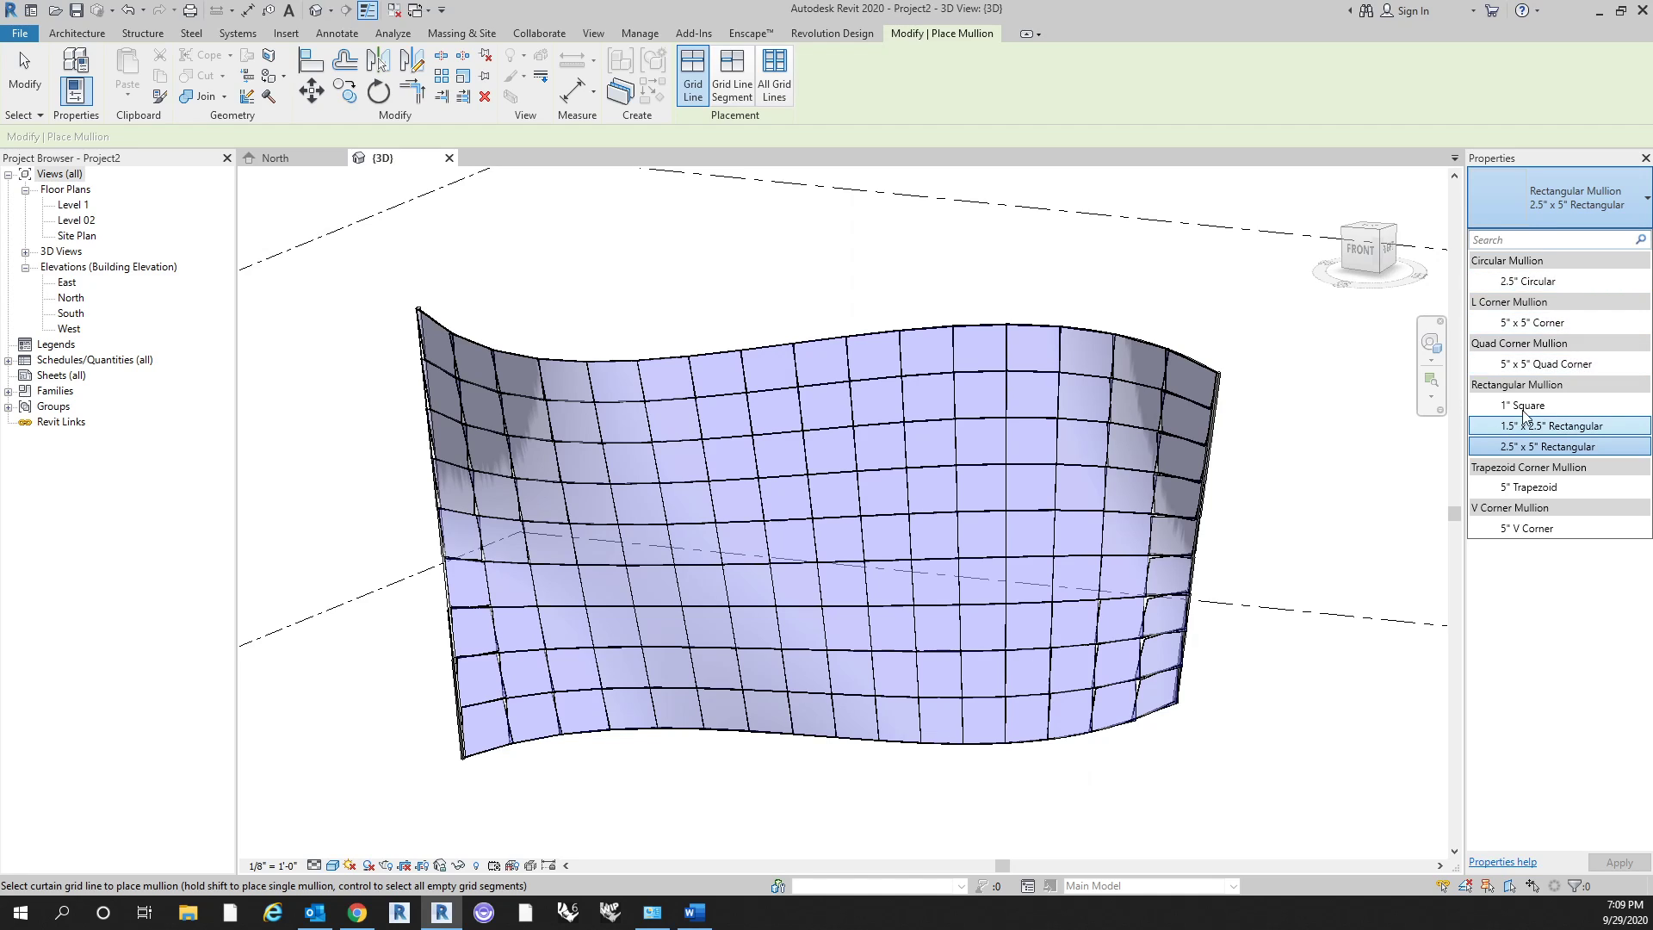
click(1570, 448)
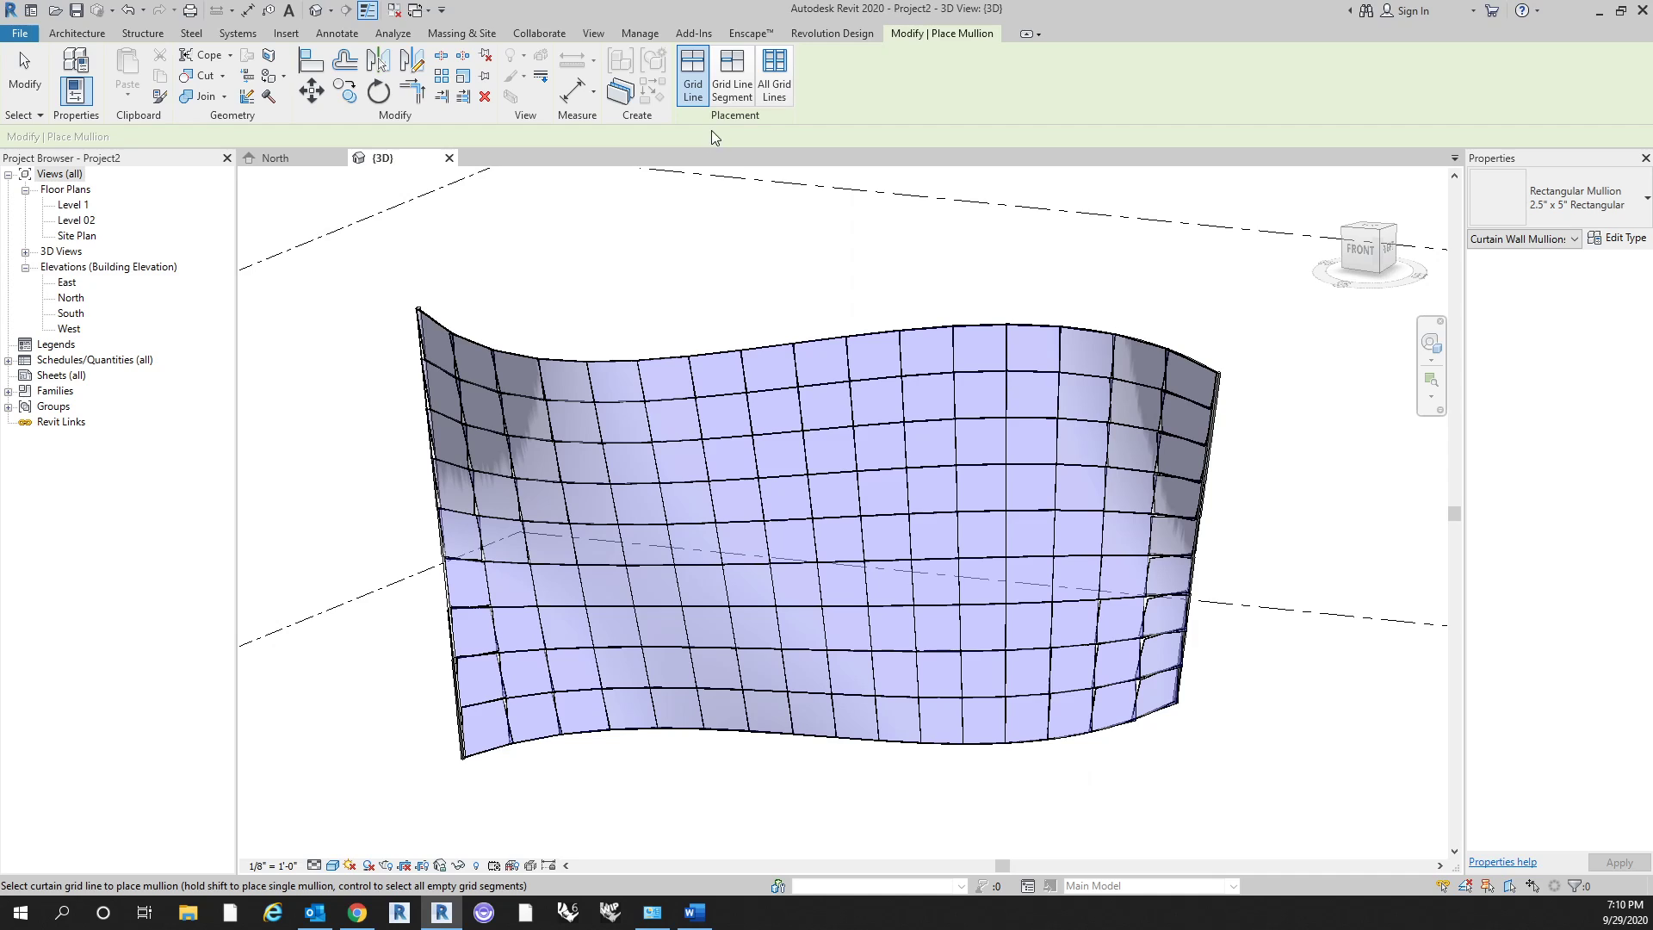
click(774, 76)
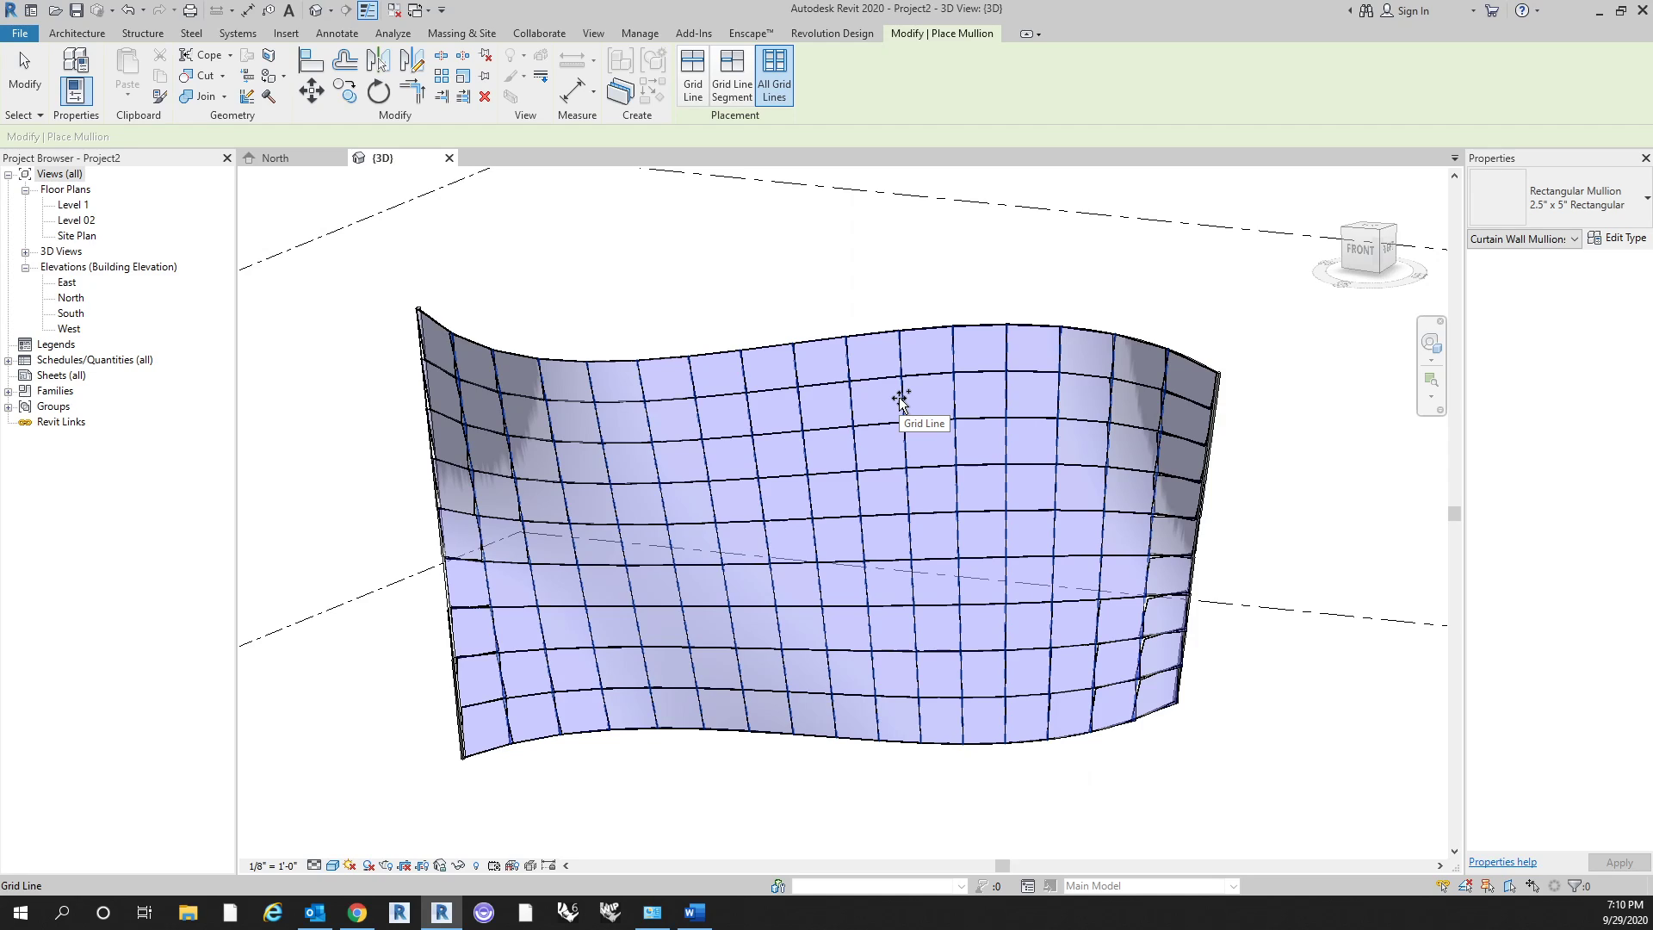
click(724, 83)
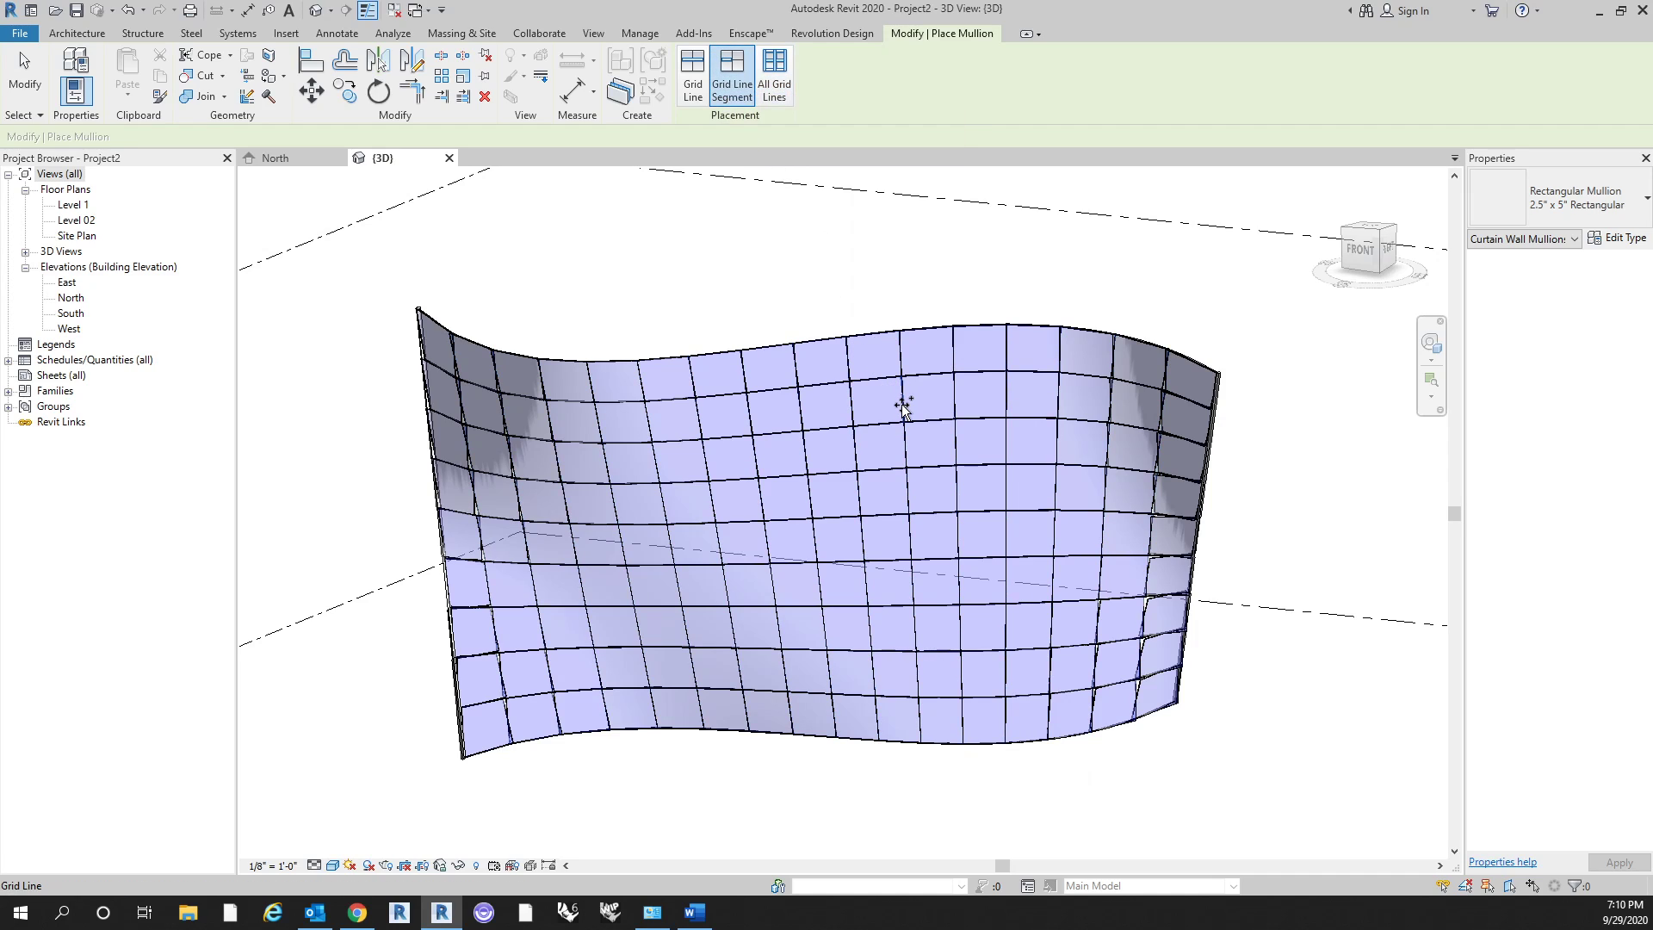
click(864, 547)
click(959, 594)
click(1004, 714)
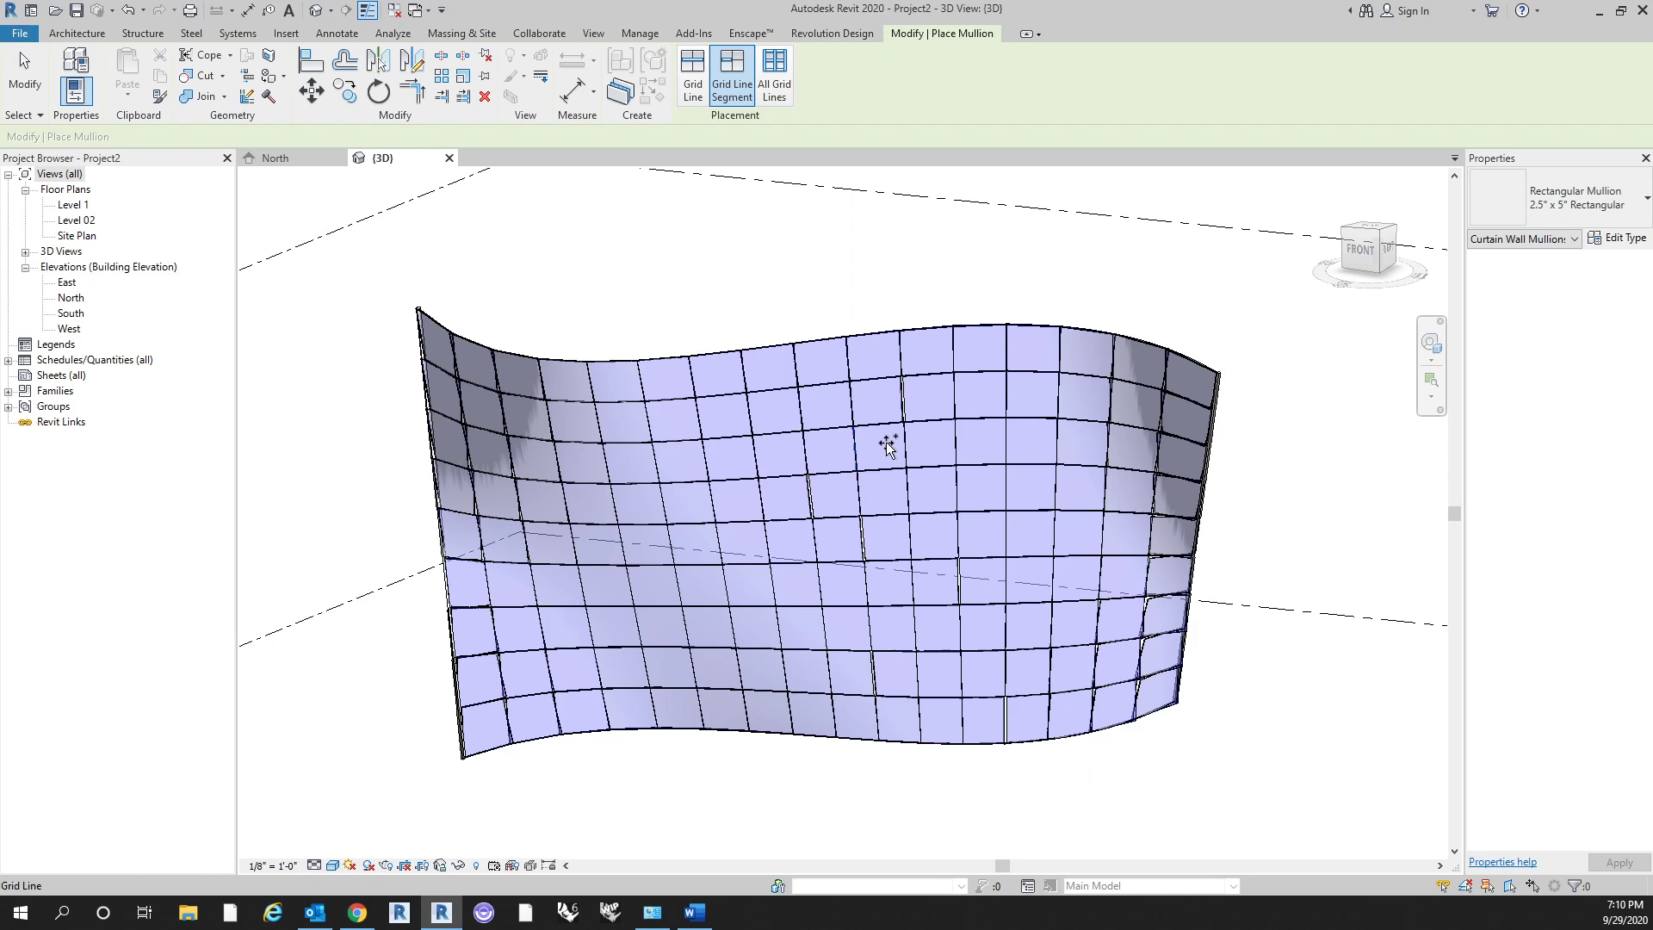
Place 2.5" x 5" Rectangular mullions along the full length of four vertical grid lines.
click(693, 77)
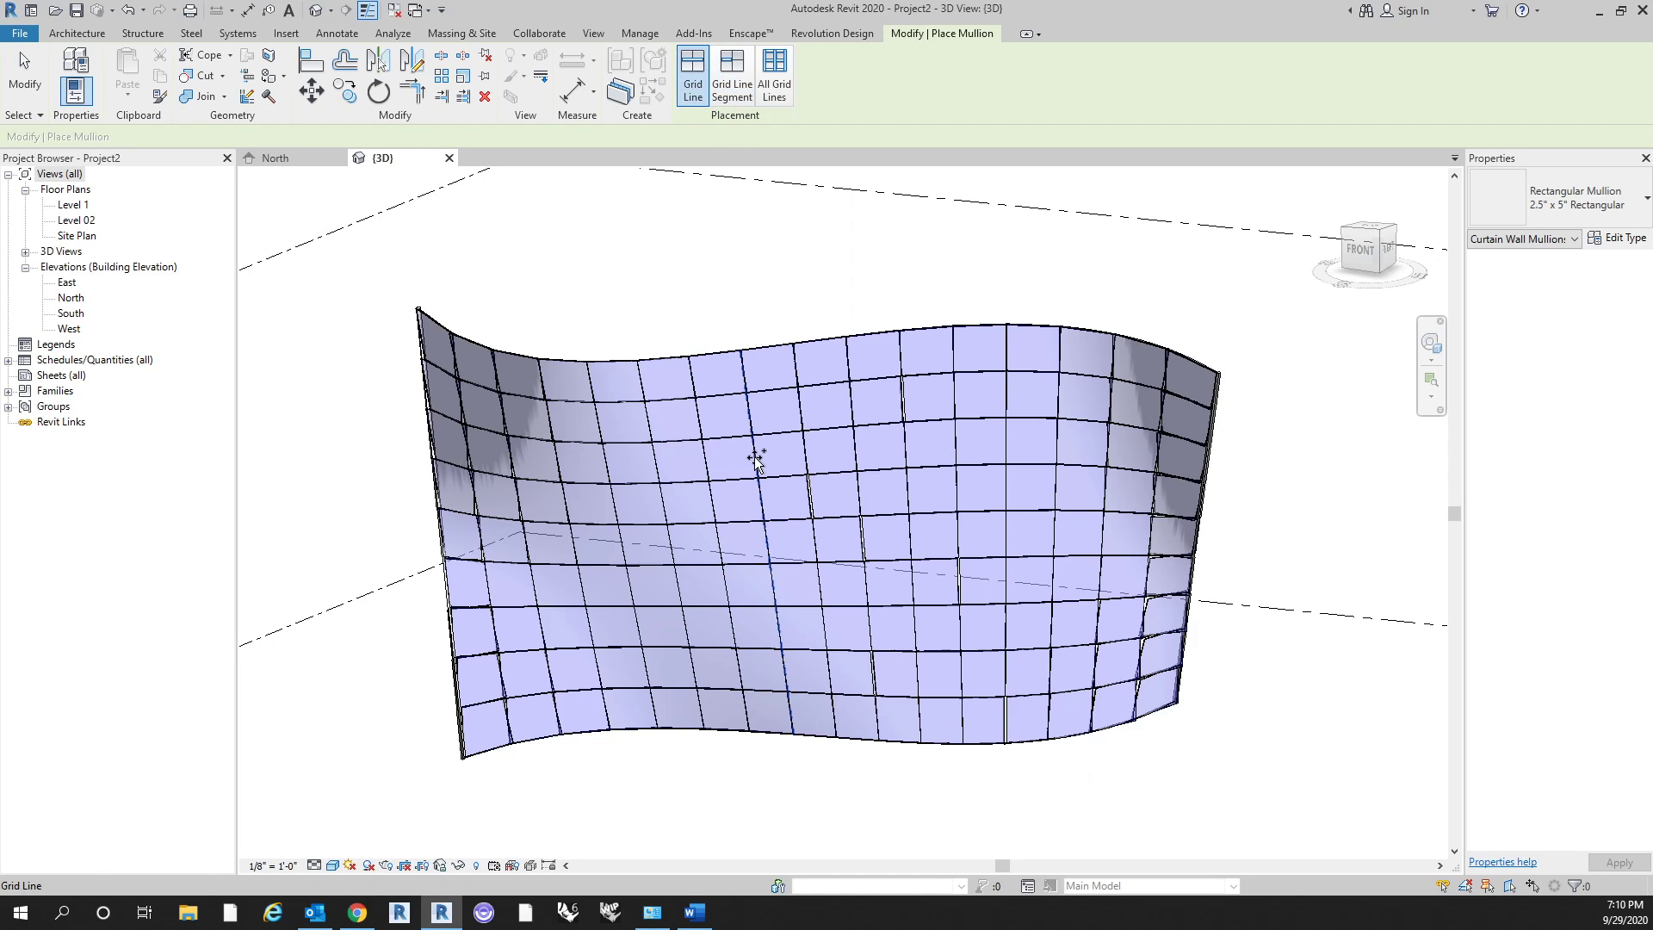
click(771, 693)
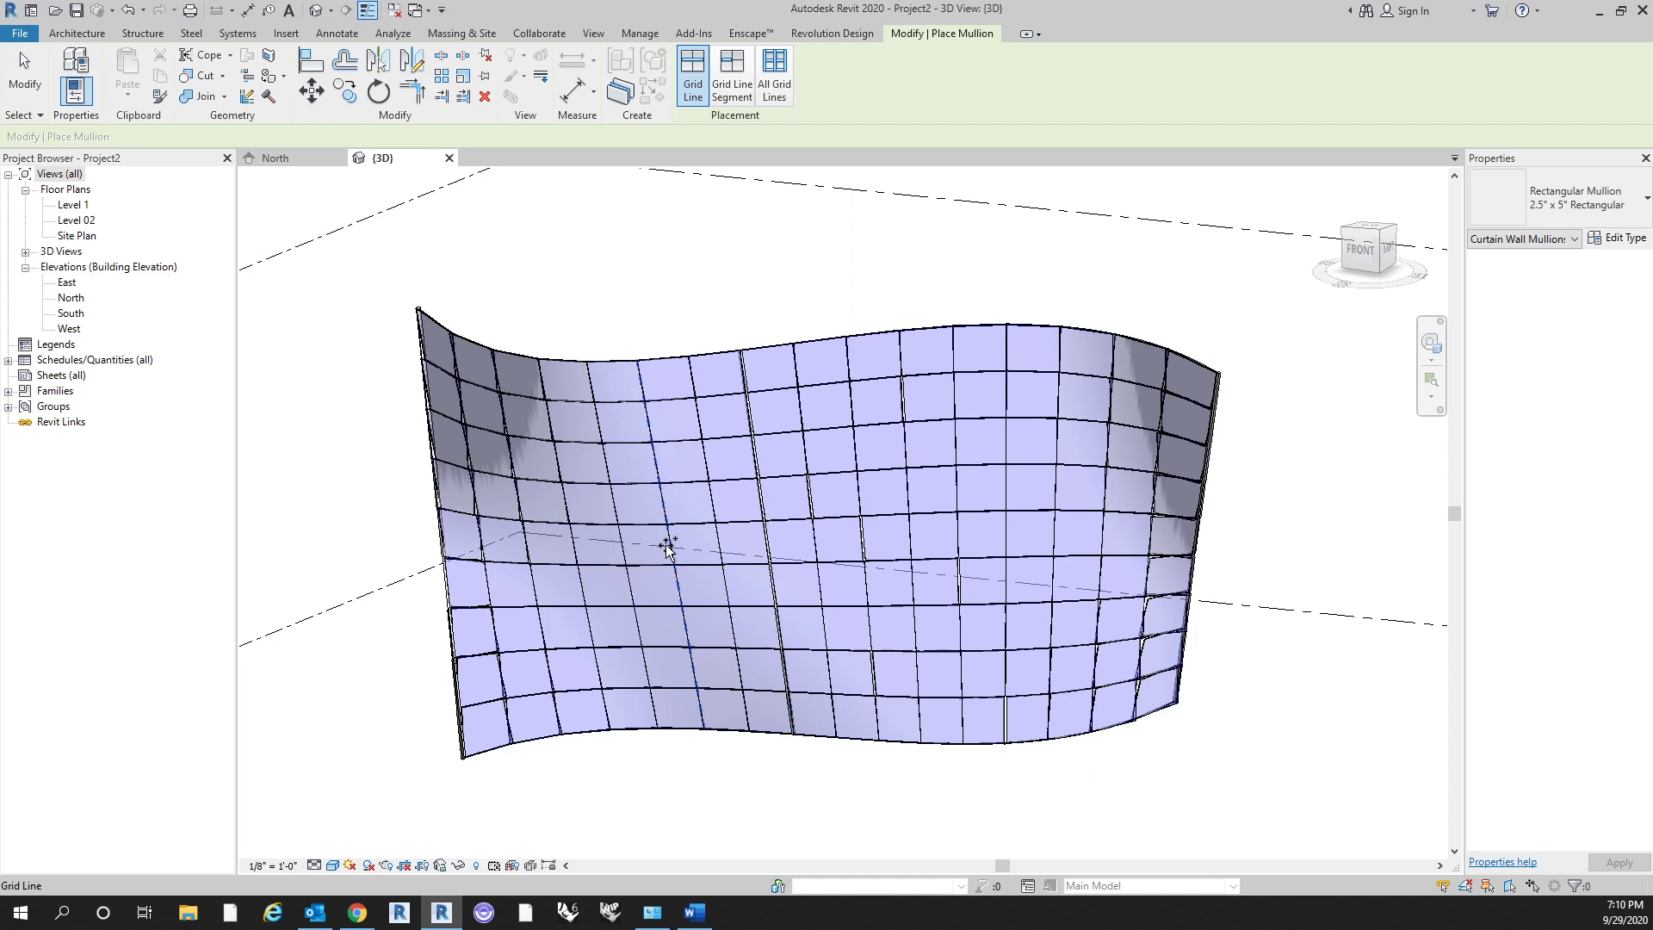
click(616, 502)
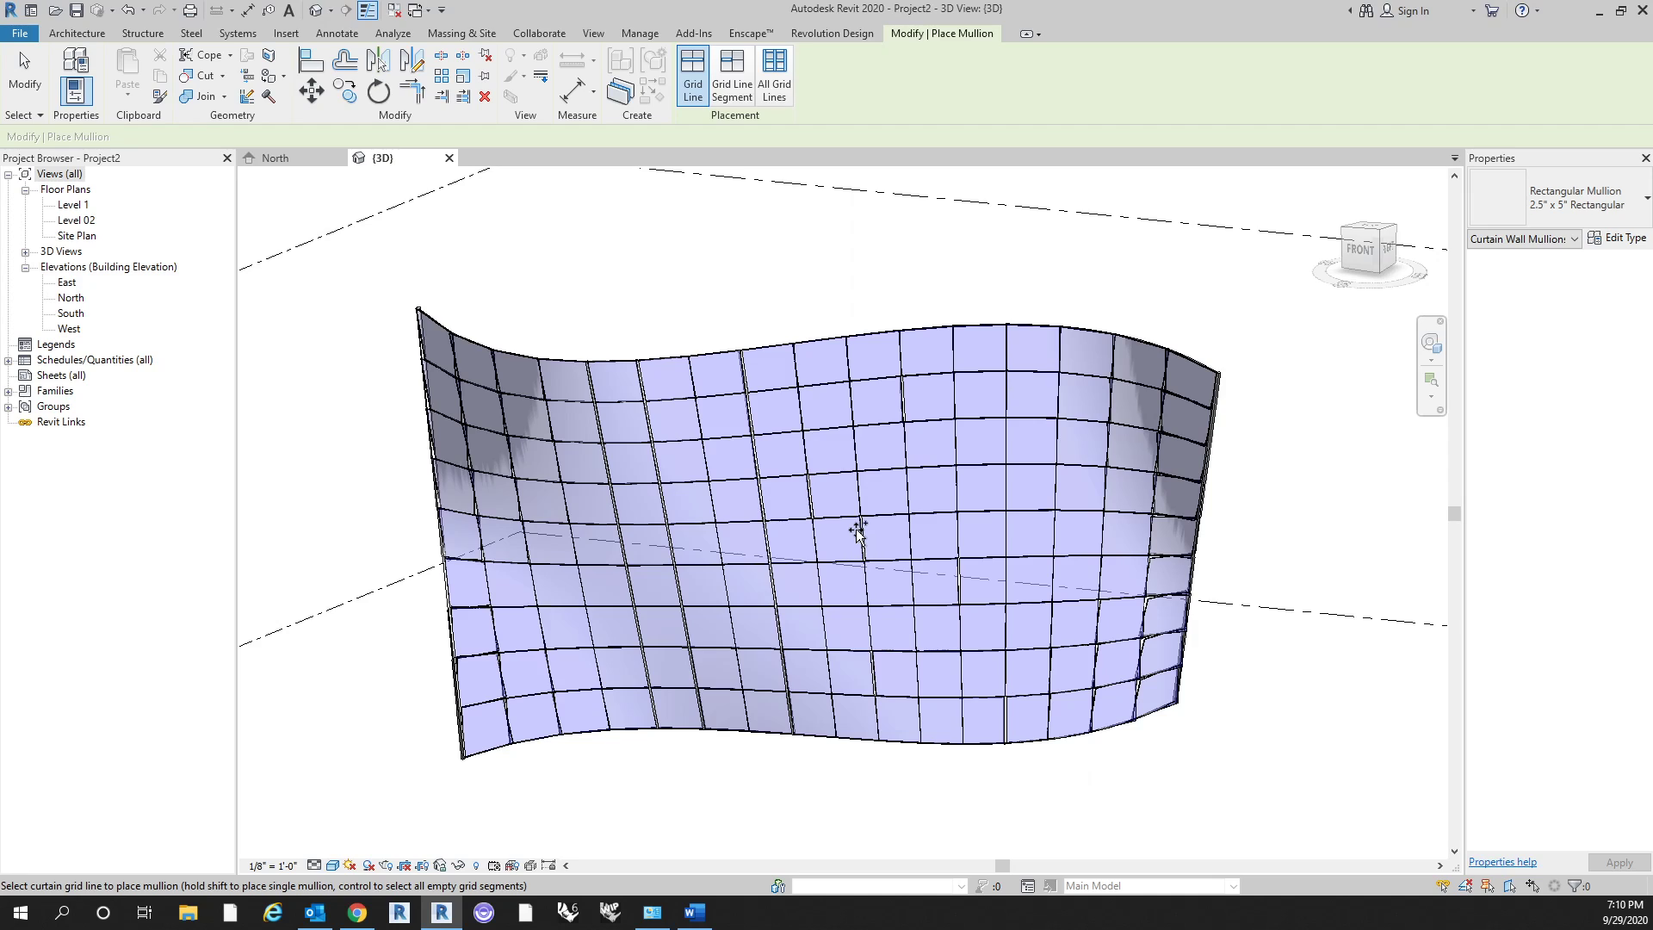
click(855, 498)
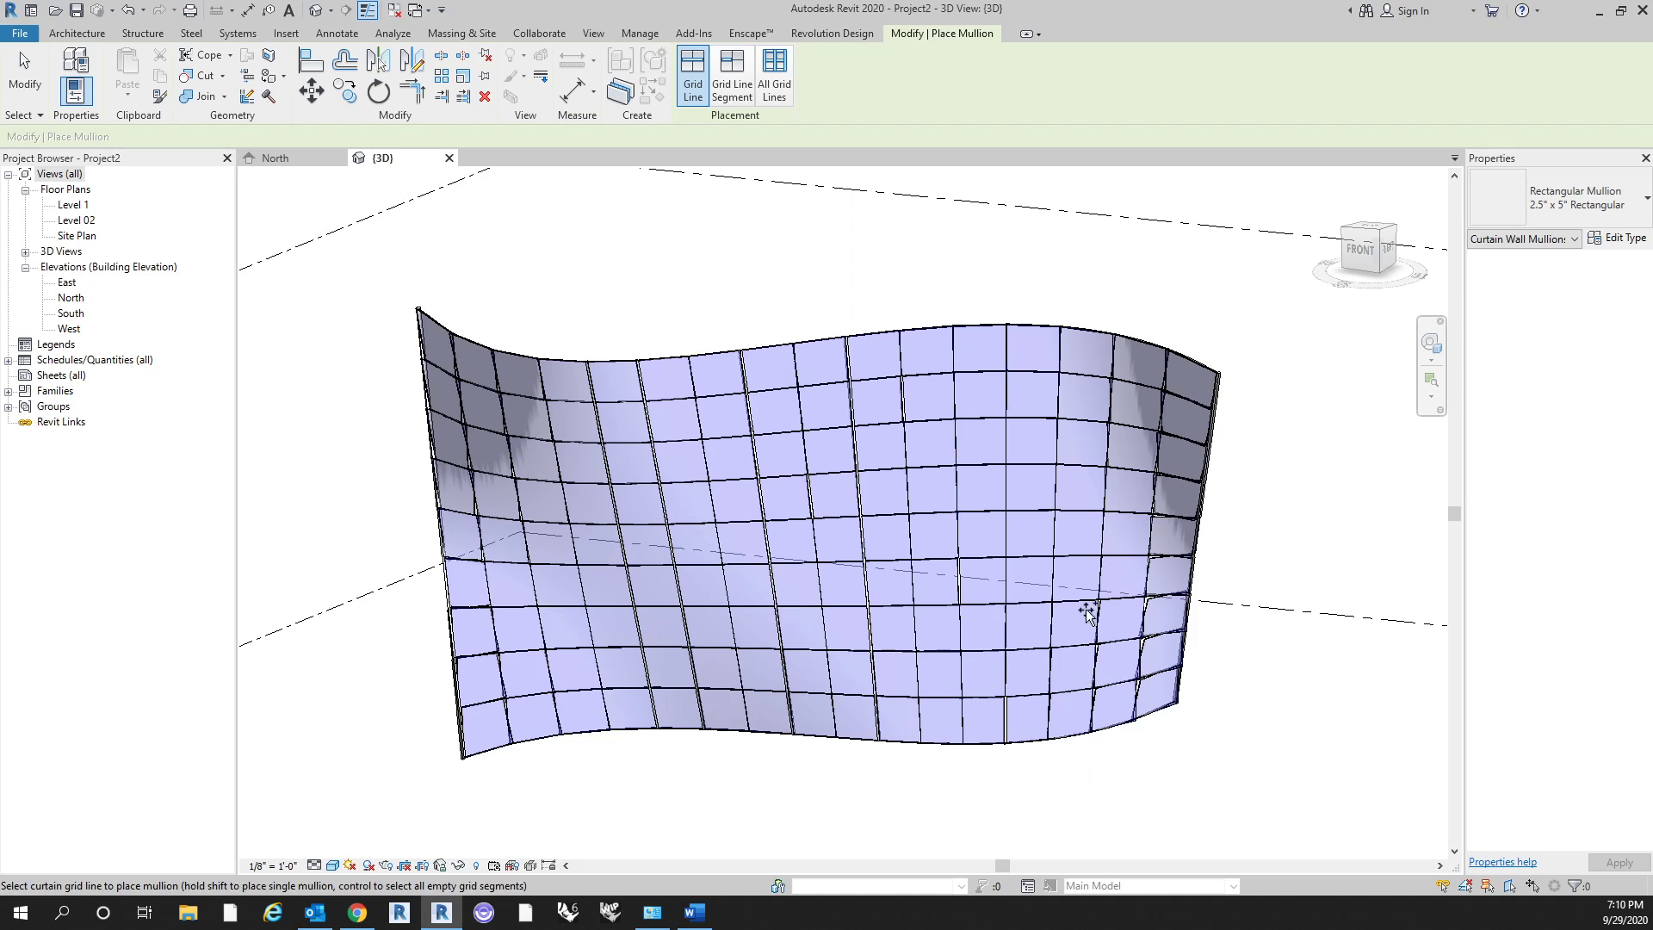
Fill all remaining empty grid lines with 2.5" x 5" Rectangular mullions and finish mullion placement.
middle_drag(851, 194, 905, 211)
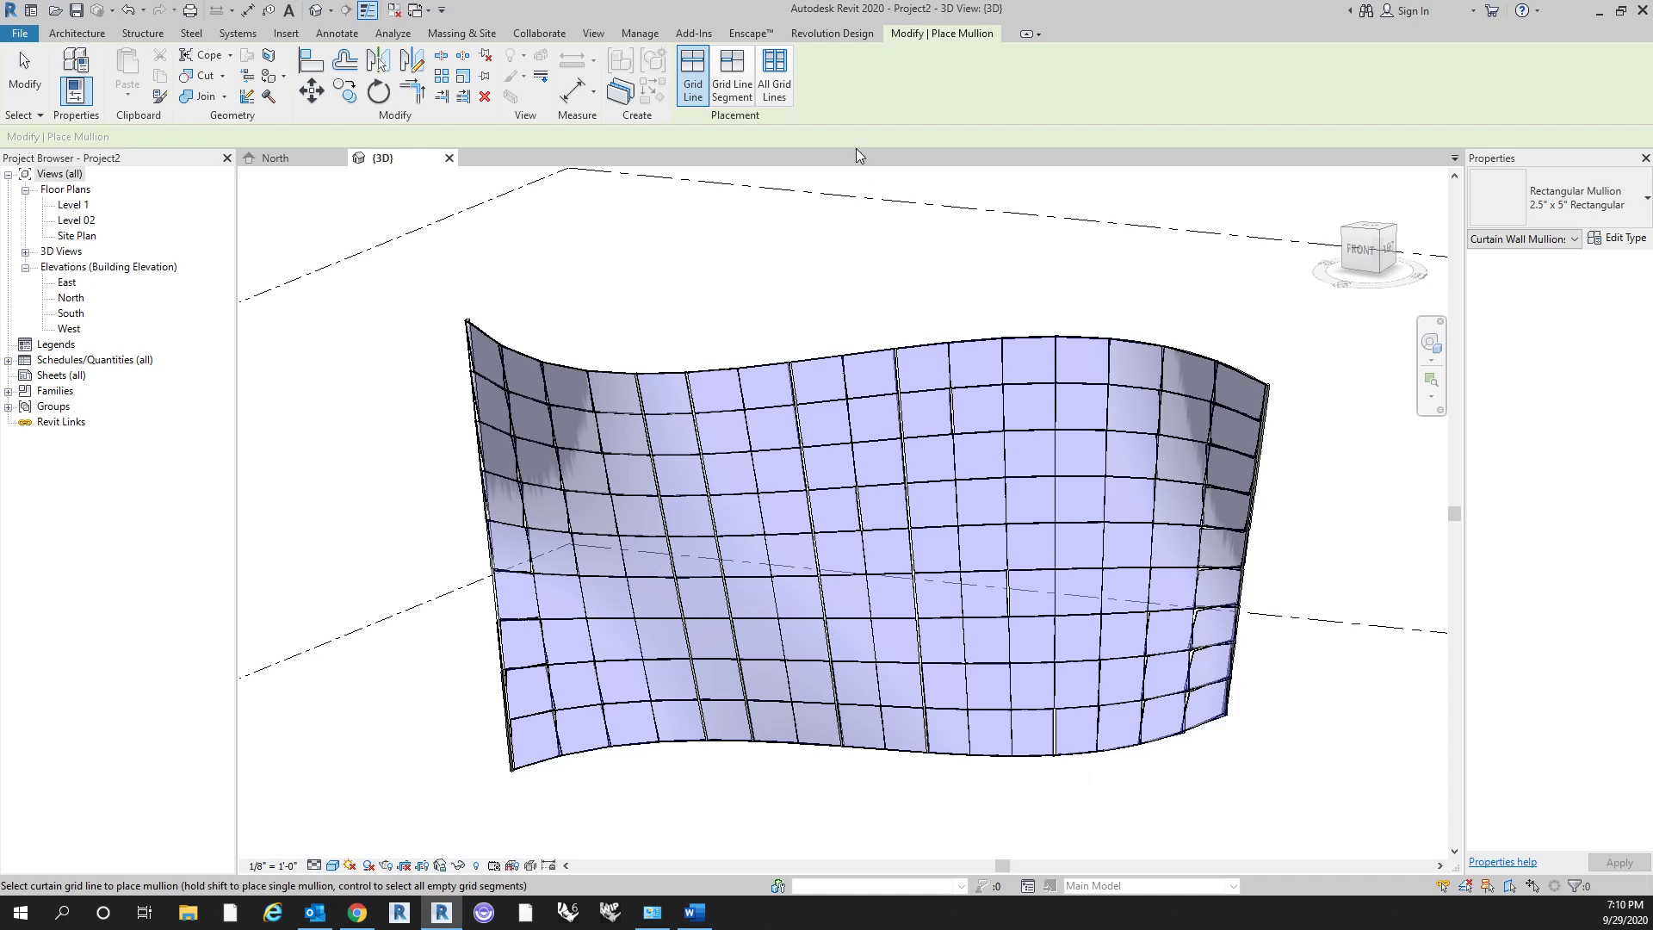
click(772, 76)
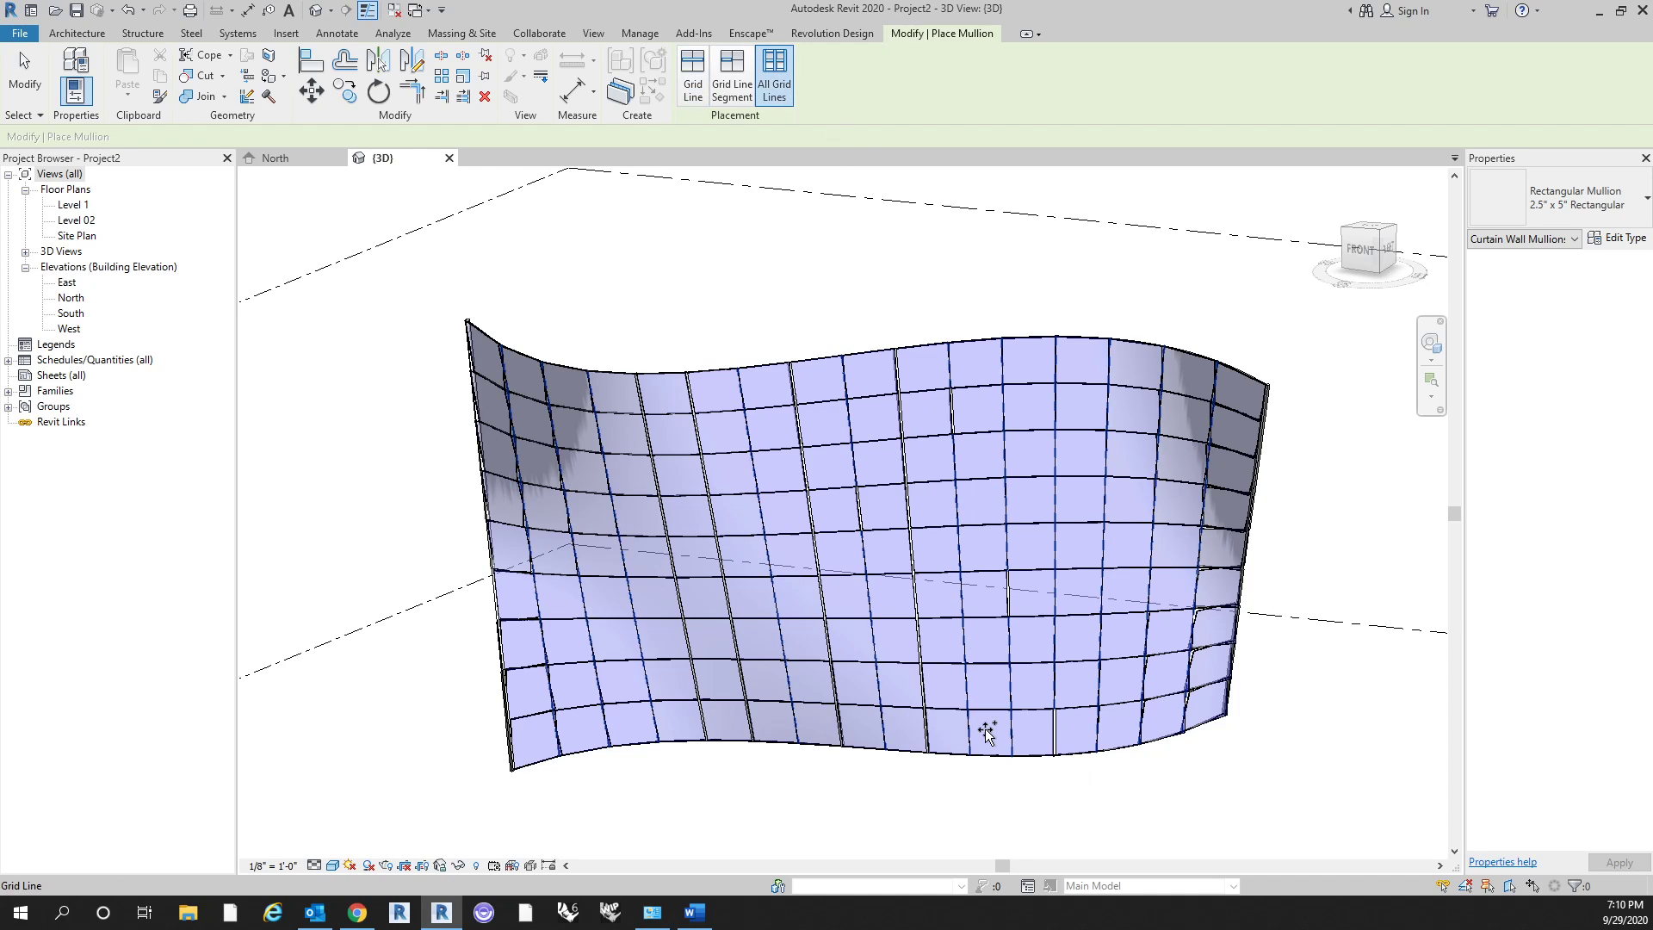
key(Escape)
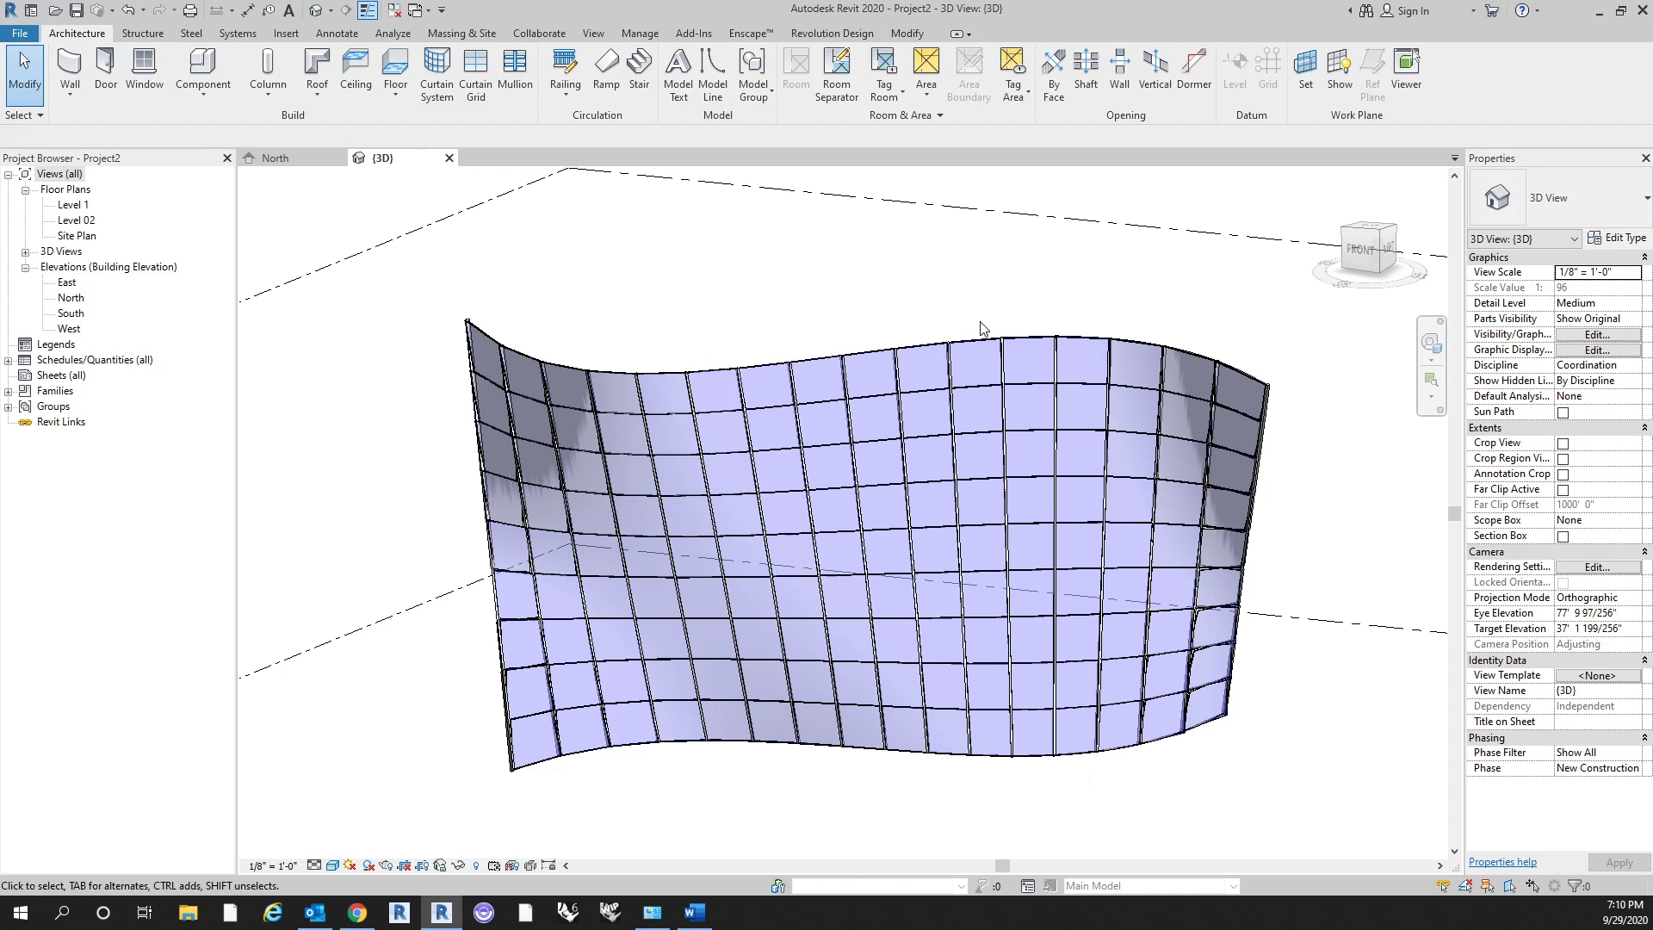
middle_drag(980, 328, 977, 340)
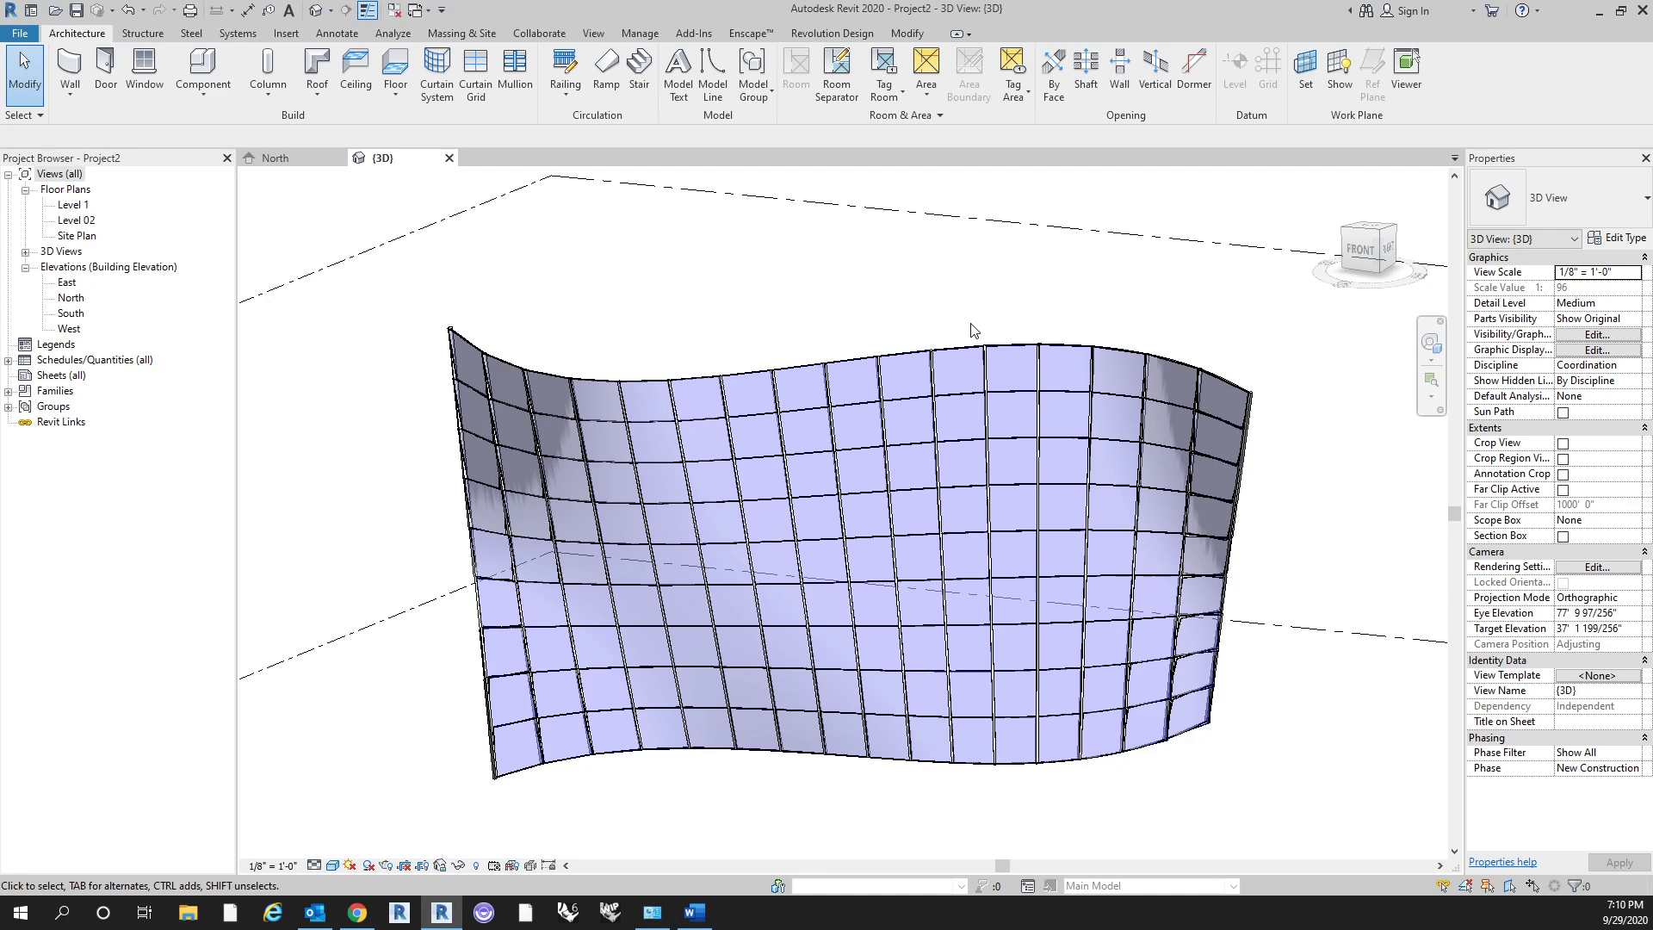
Review the mullion types available for a single vertical mullion in the second row of panels.
scroll(940, 442, up, 2)
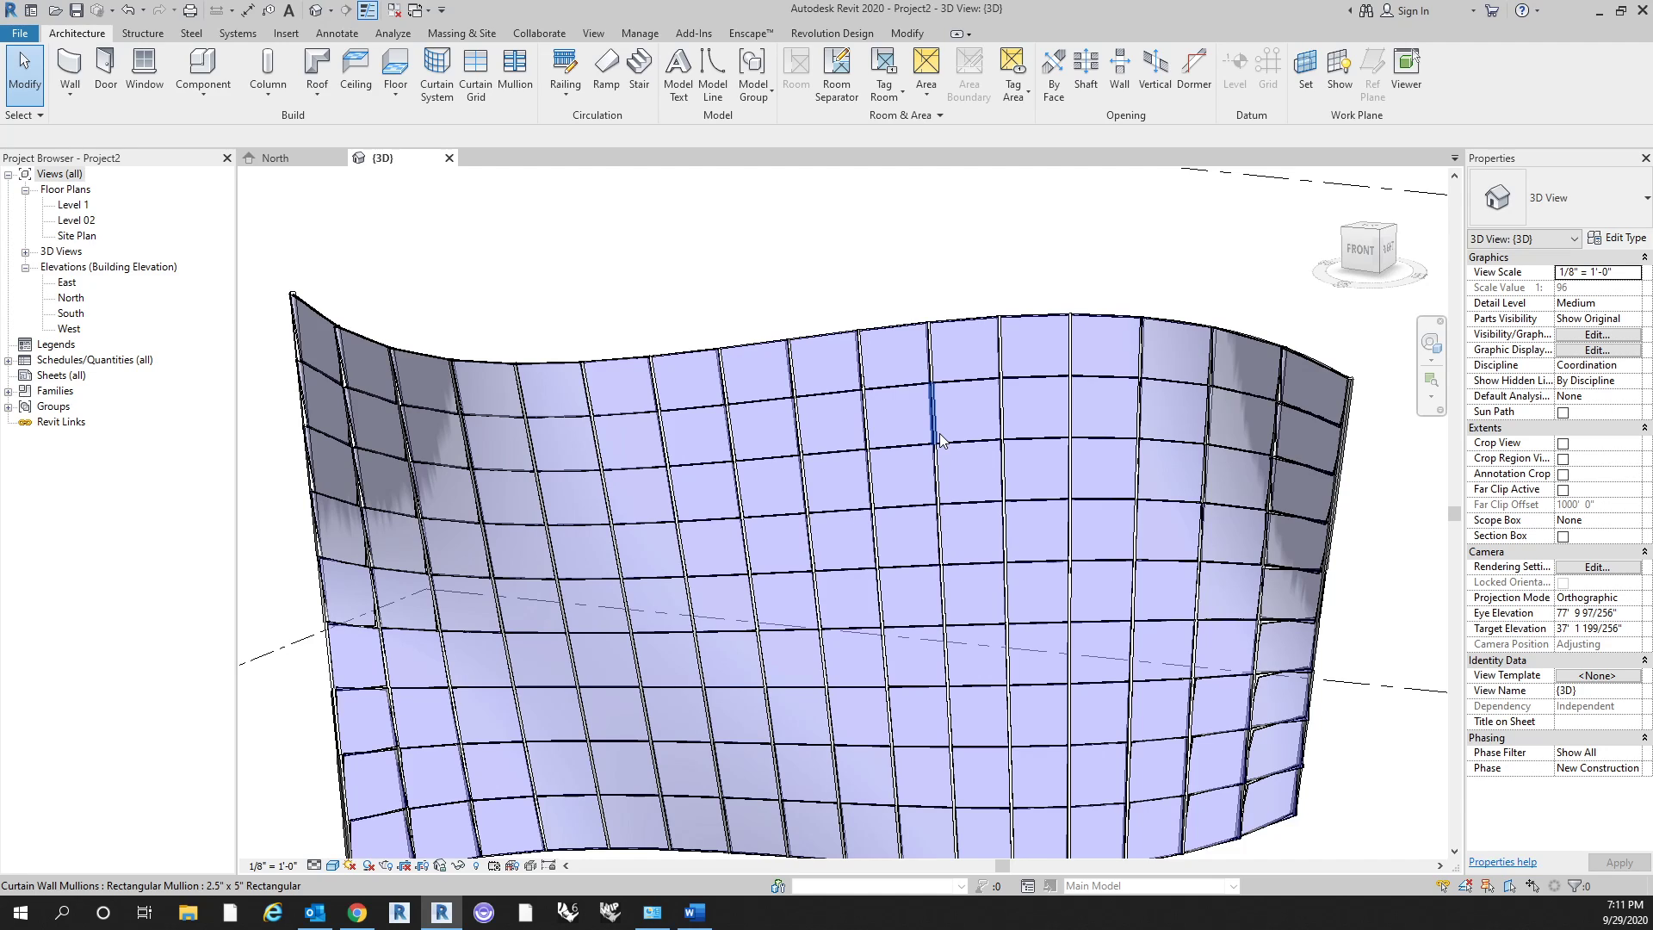
click(940, 439)
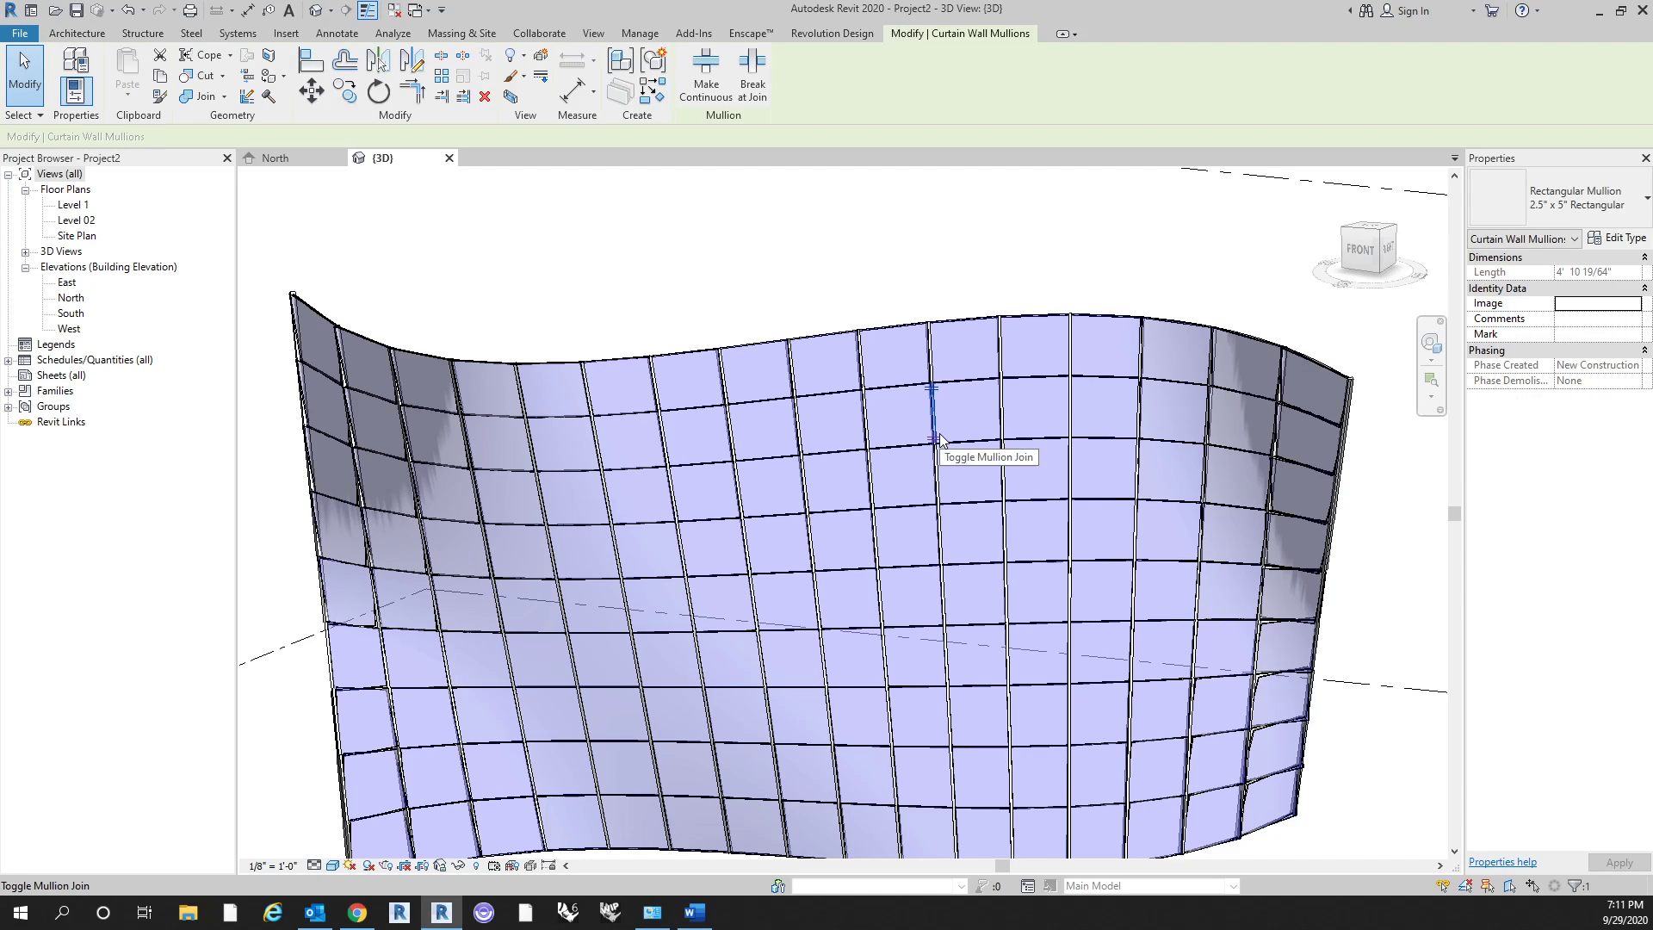
scroll(964, 444, up, 3)
middle_drag(959, 321, 985, 419)
click(1644, 202)
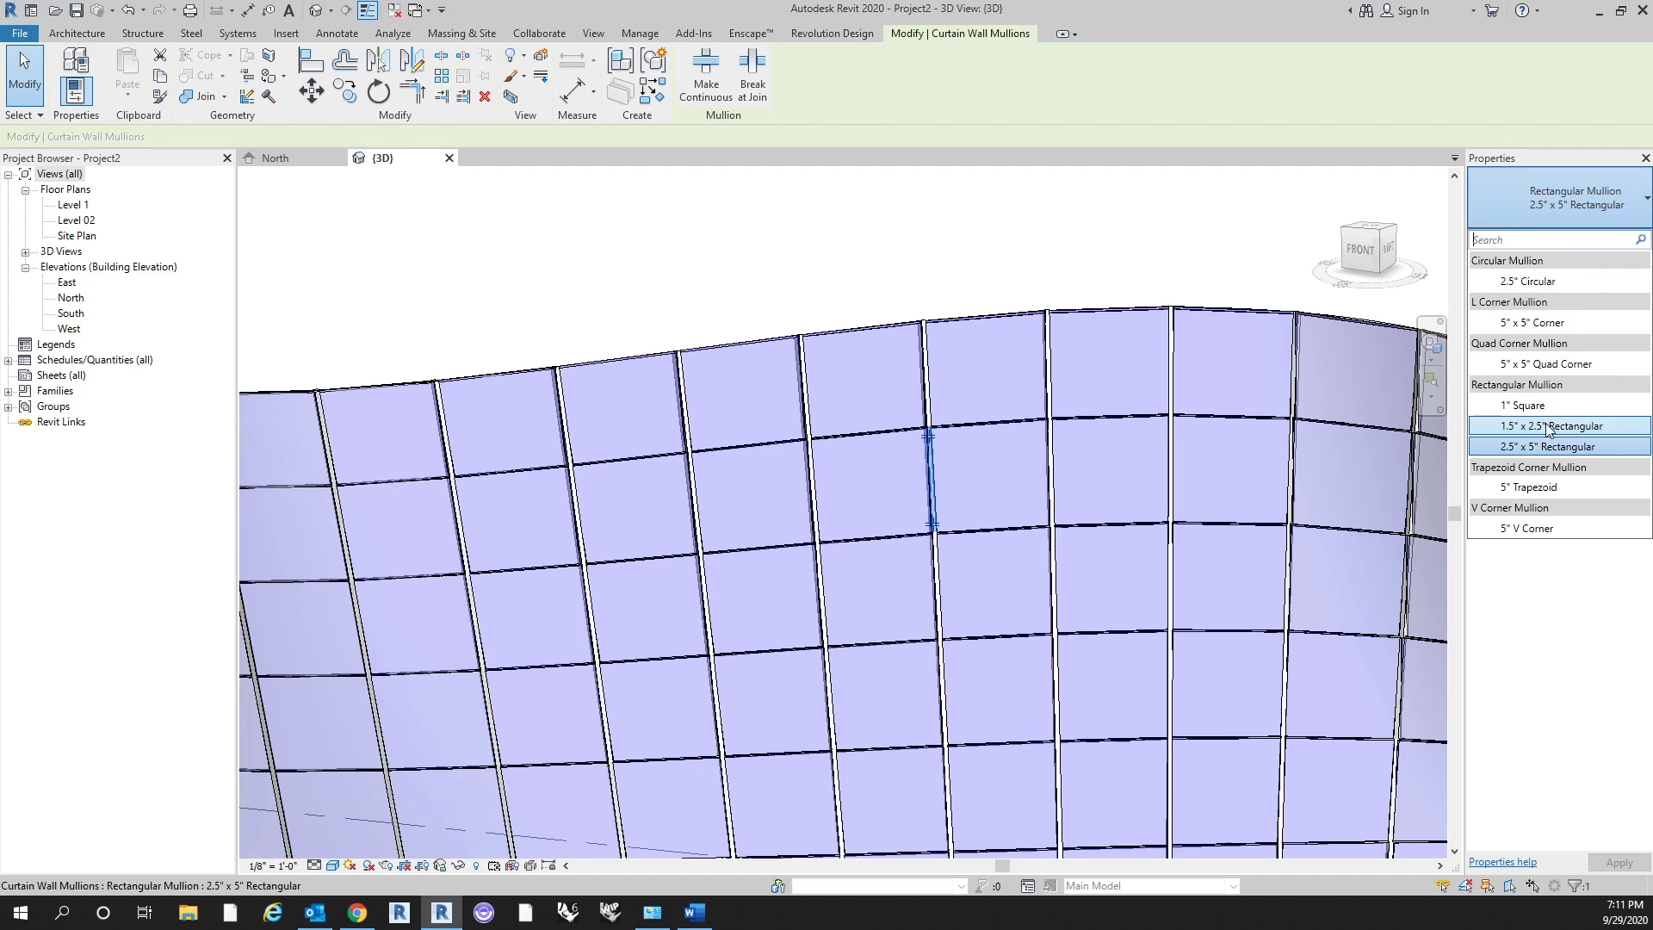
click(1037, 240)
click(1037, 239)
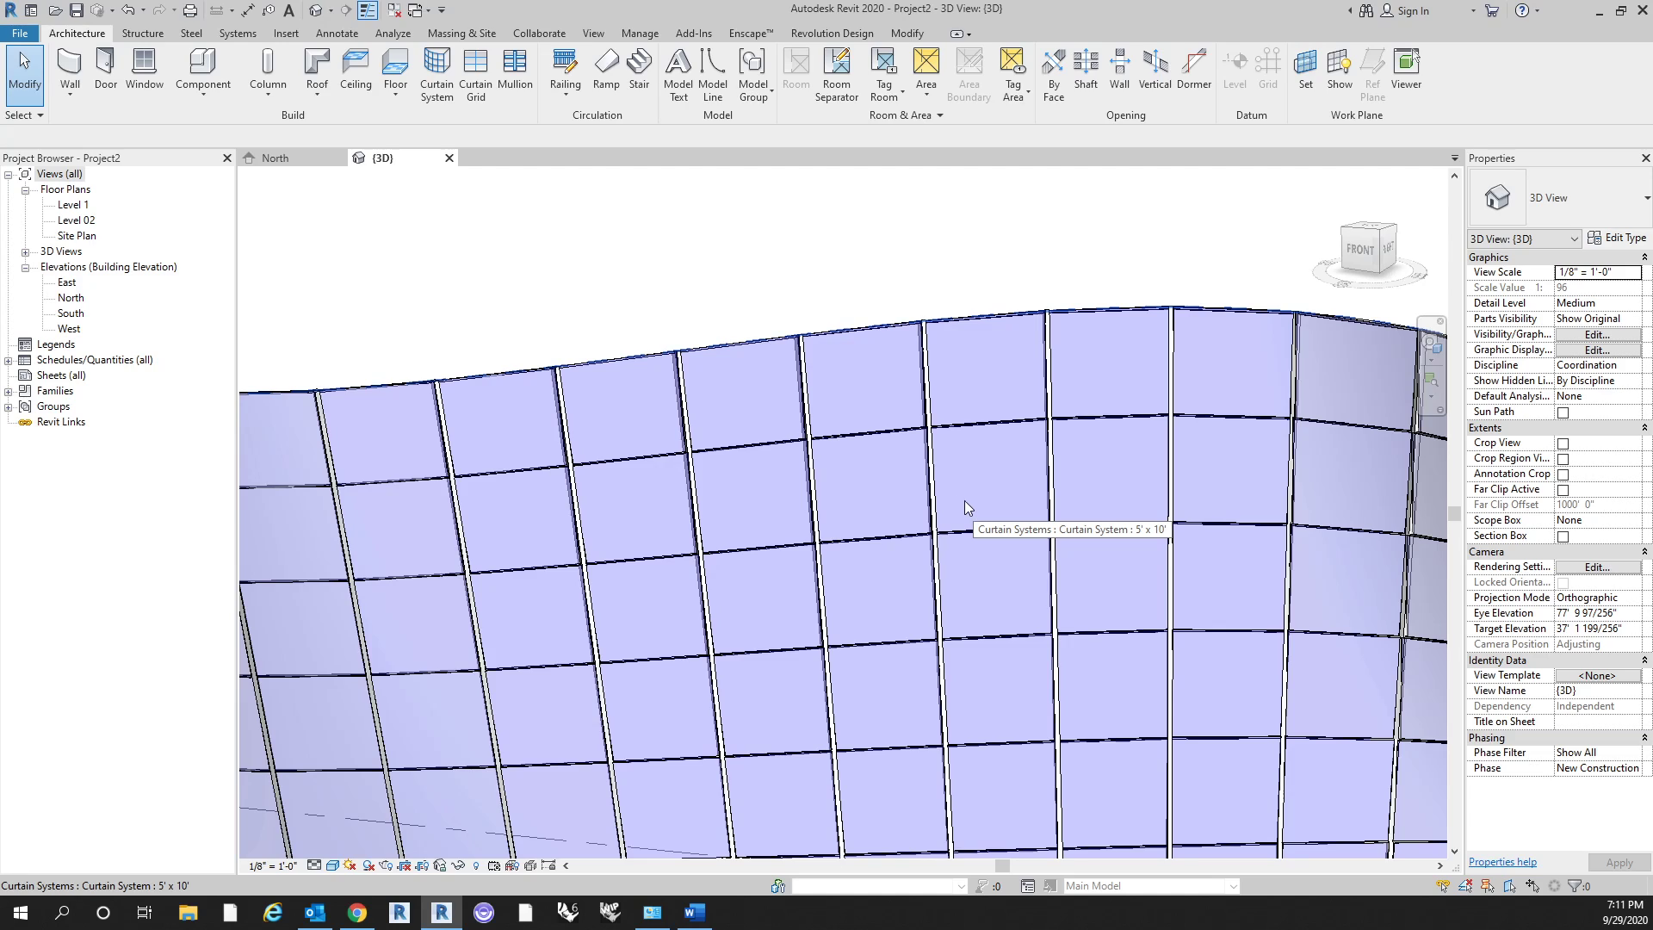
Duplicate the type of the selected vertical mullion in the second row of panels and name the new type Test.
click(938, 487)
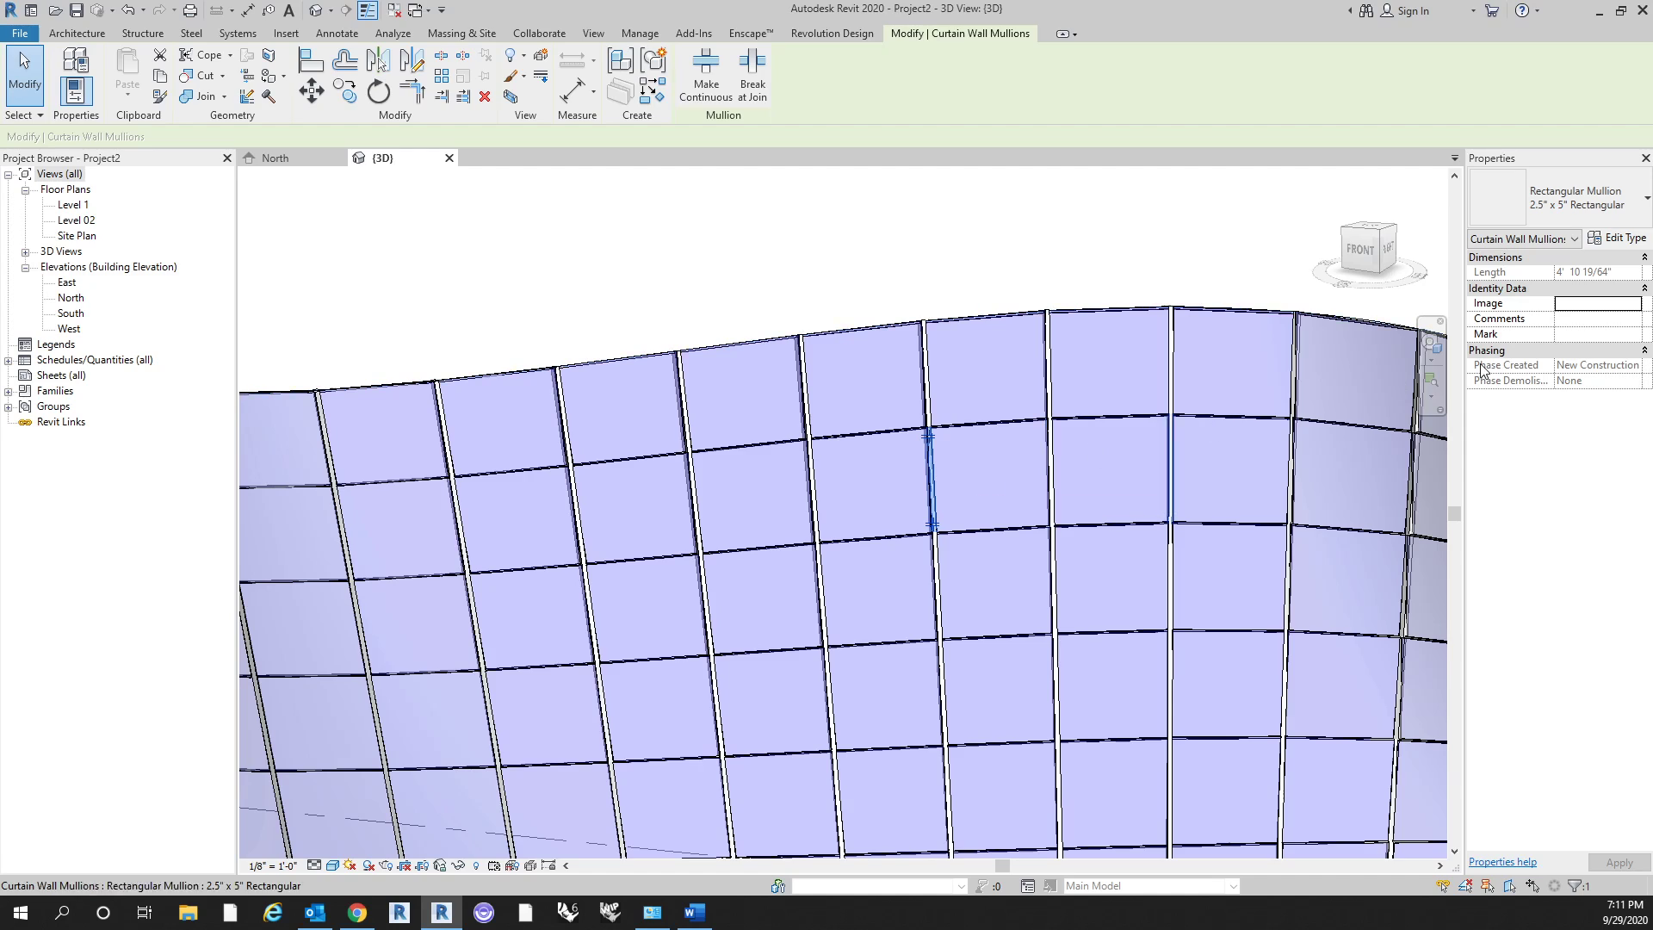
click(1638, 242)
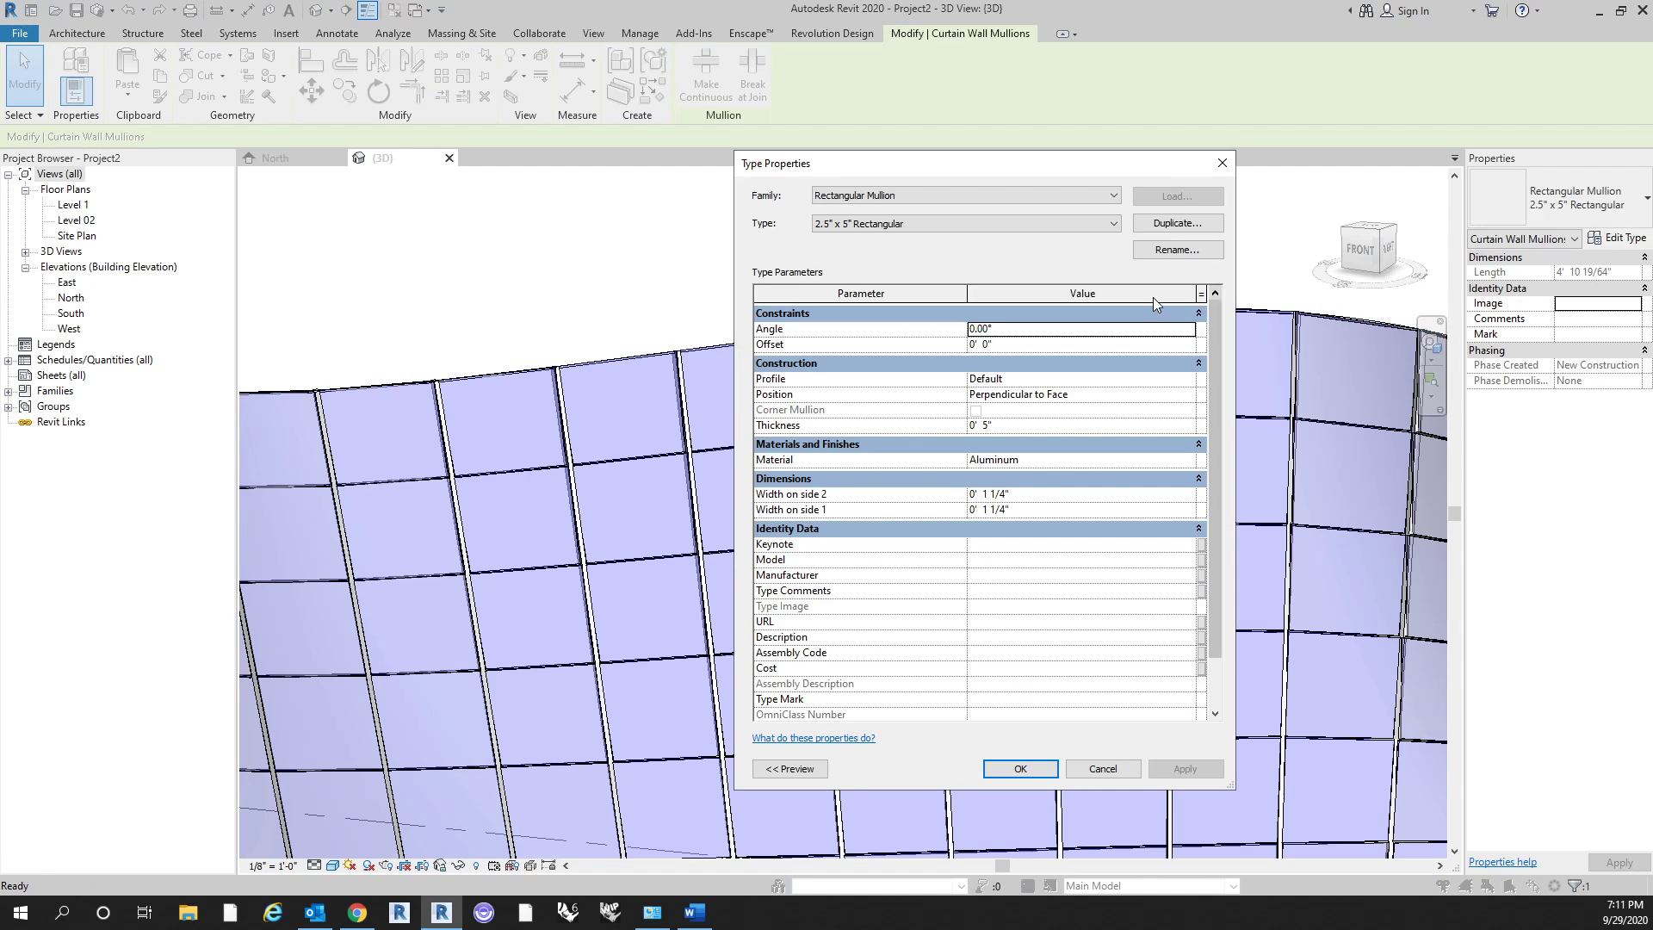
click(1177, 222)
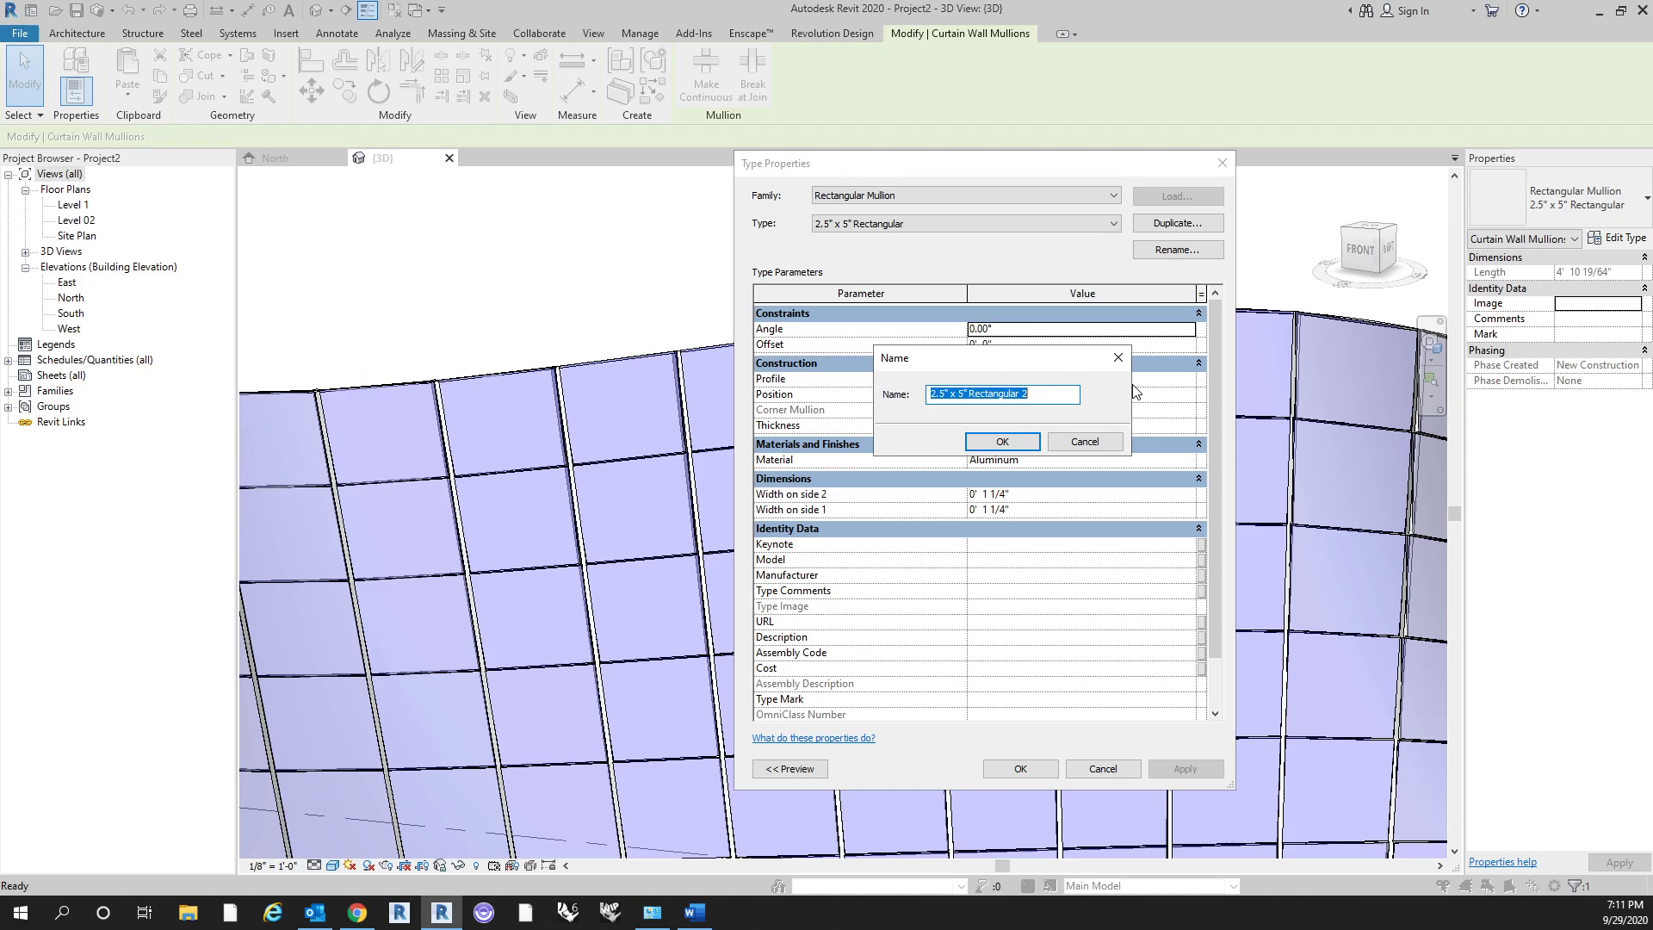
text(Test)
key(Return)
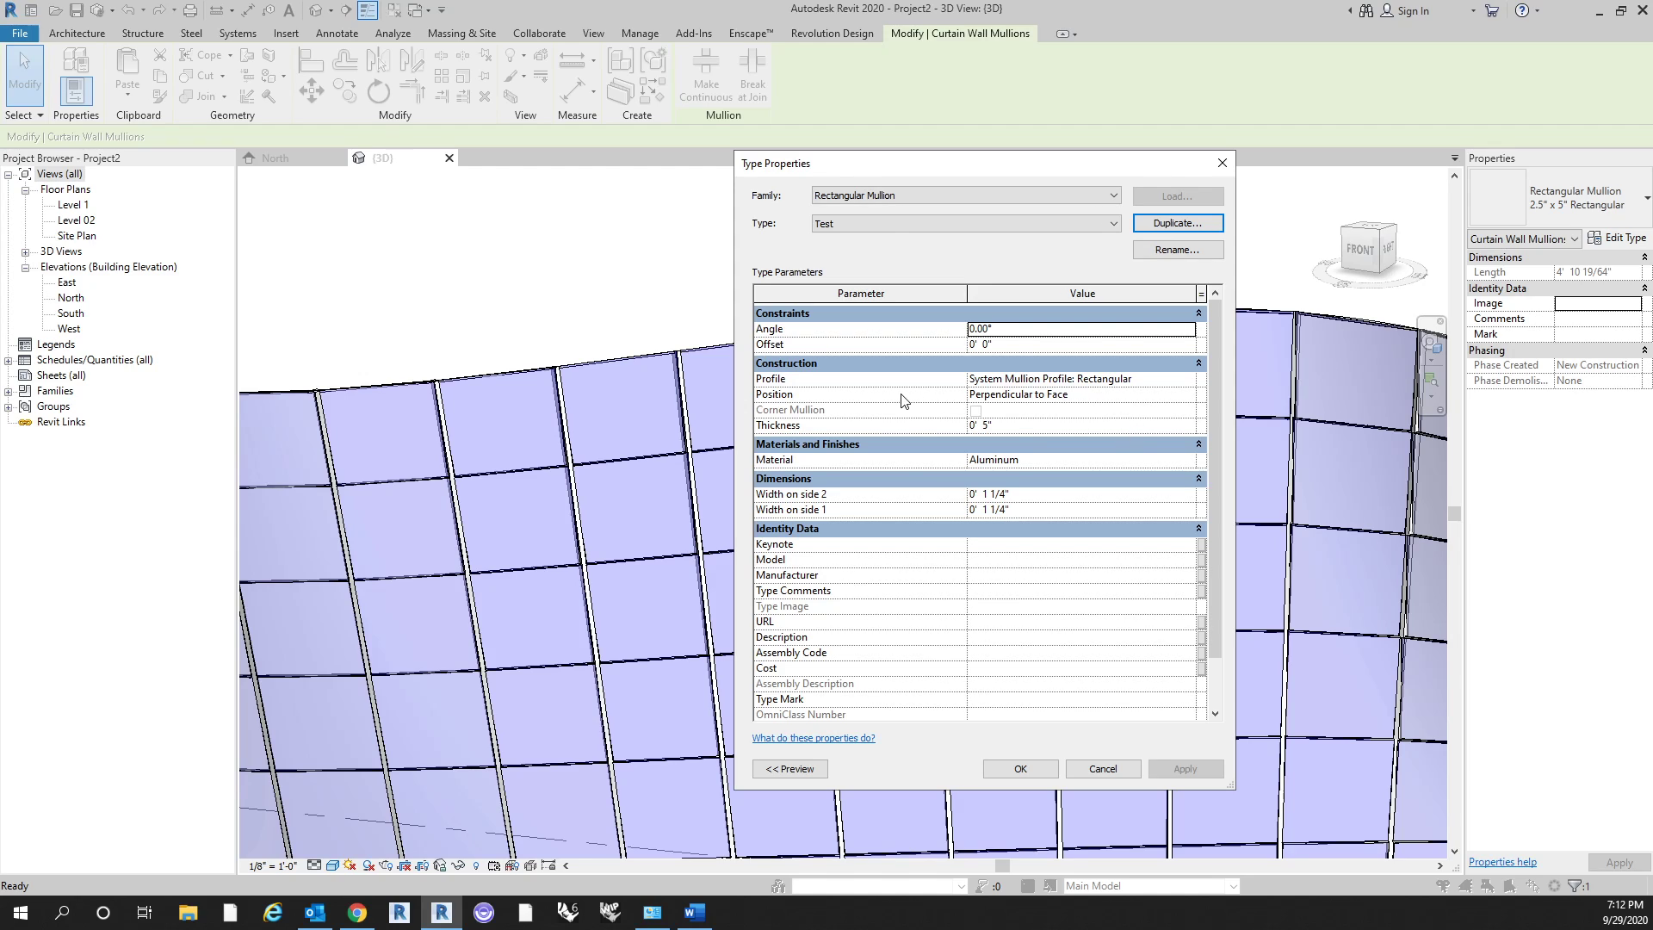
Review the Position and Profile options available for the Test mullion type.
click(1187, 396)
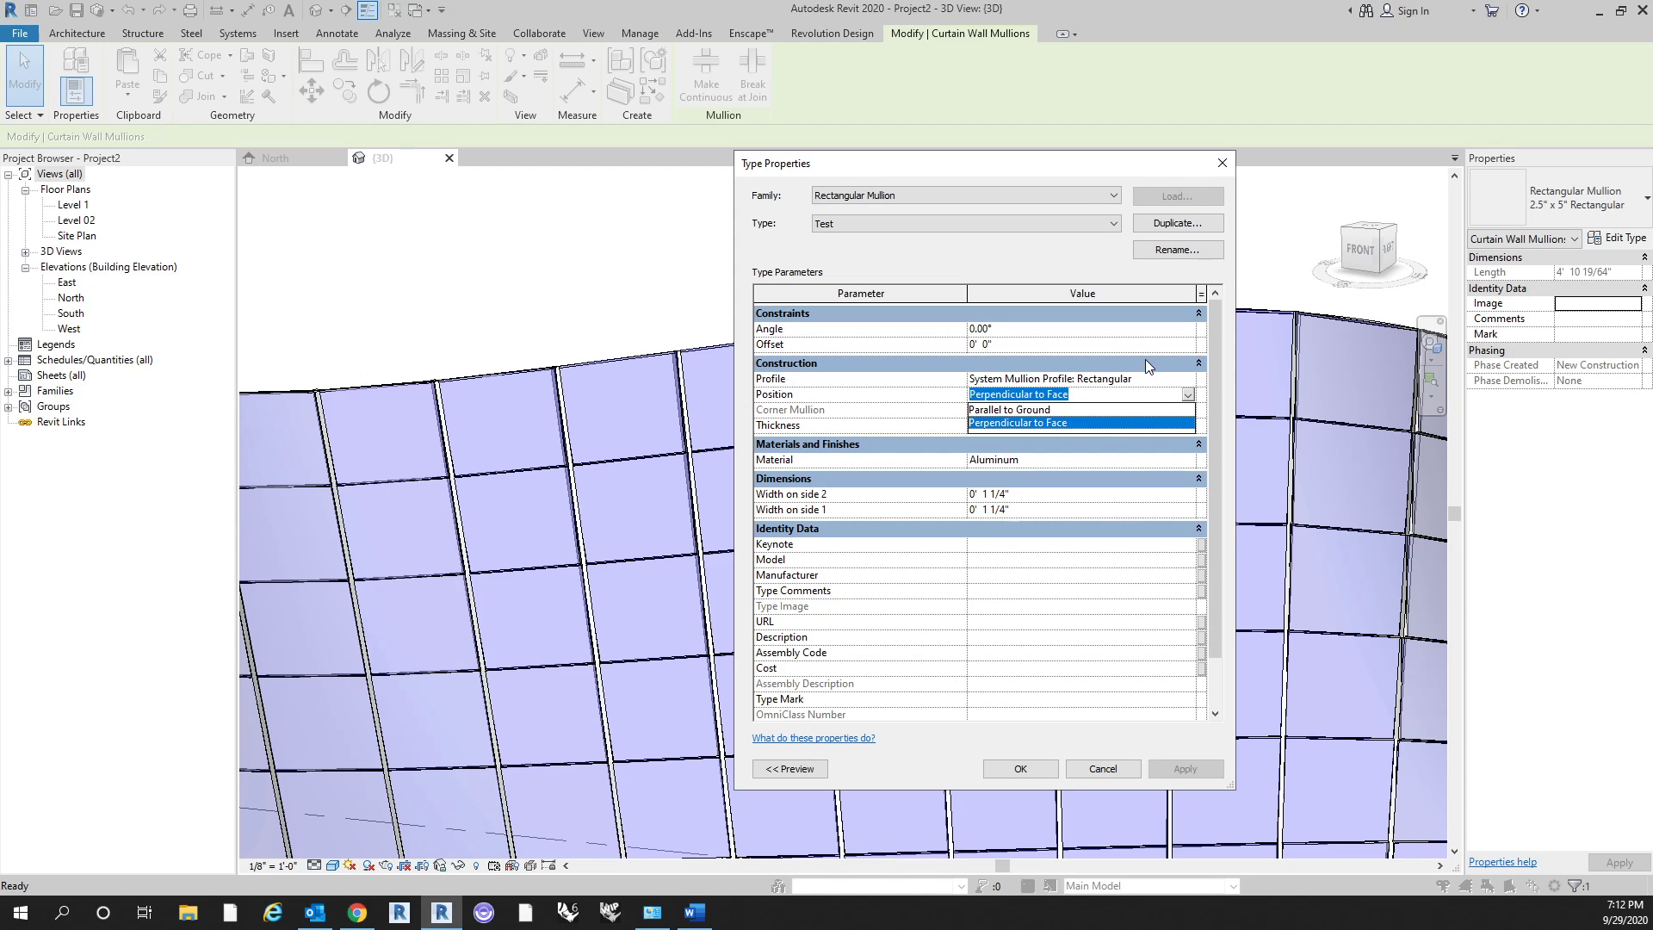
click(912, 385)
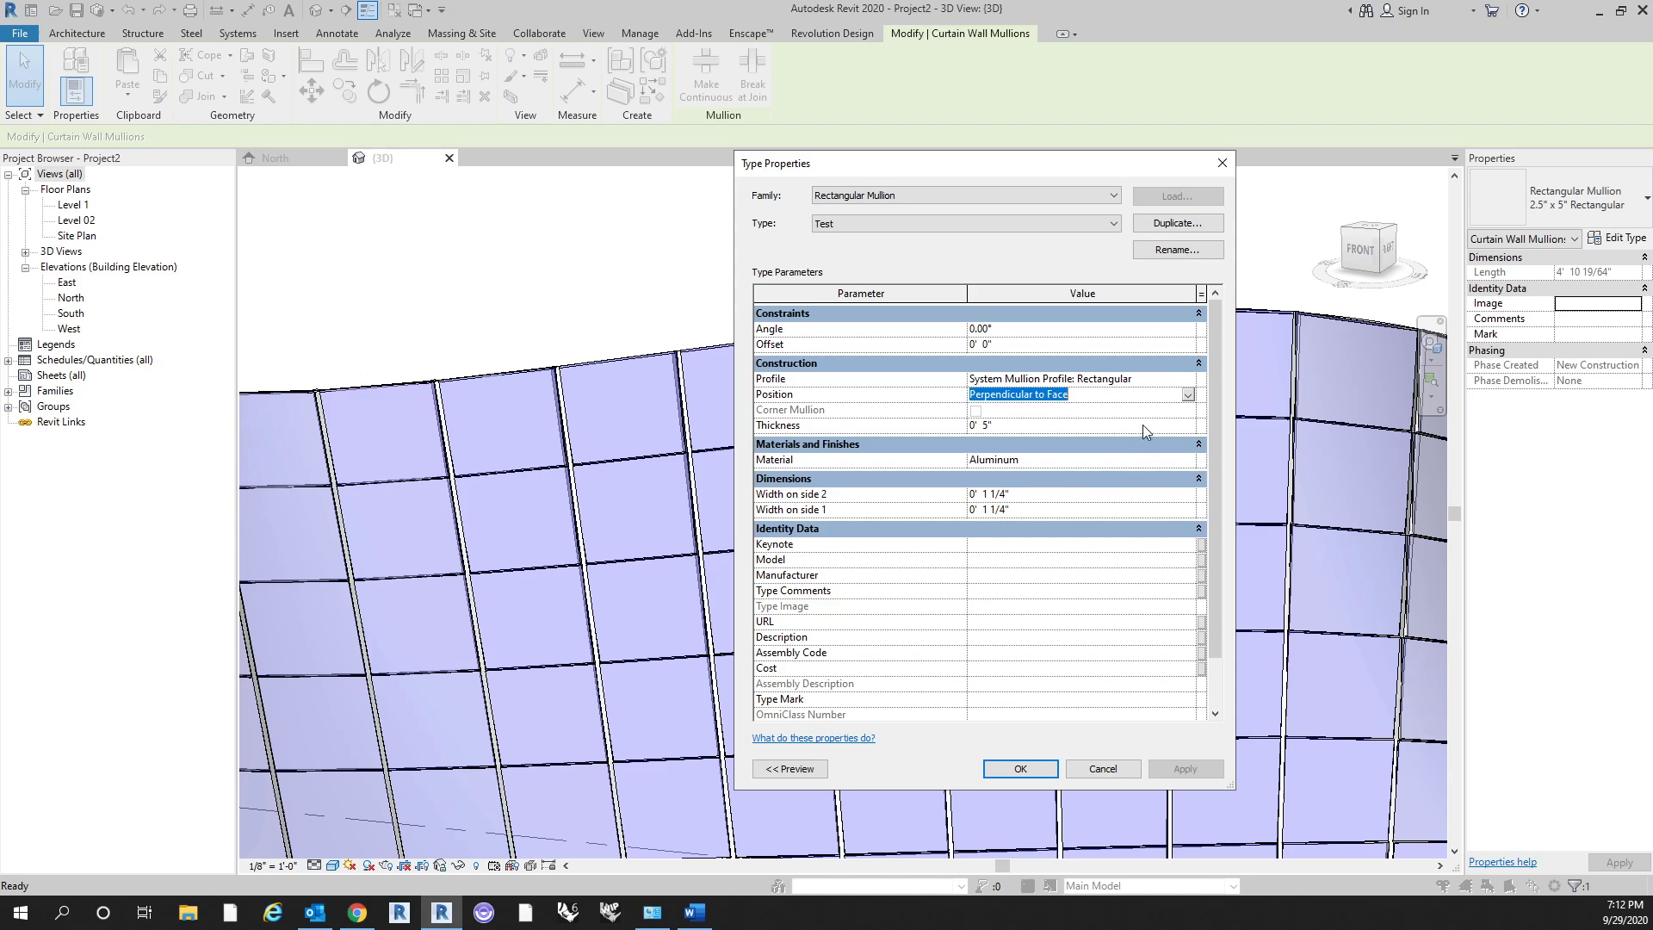
click(1188, 379)
click(1188, 380)
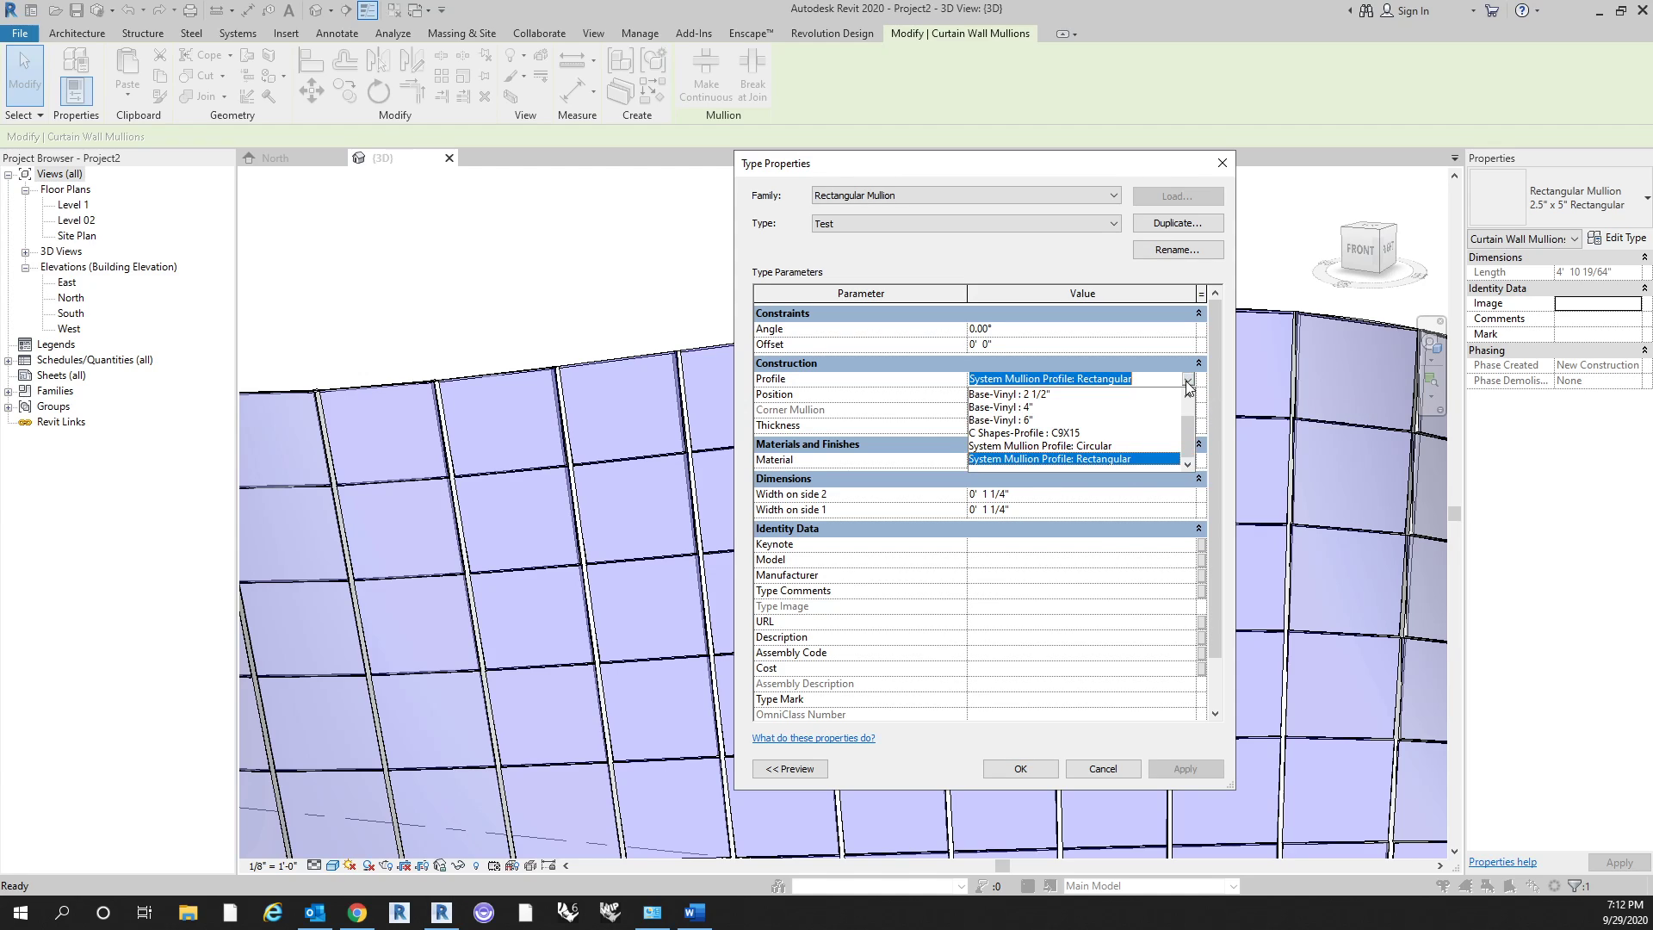
click(1102, 462)
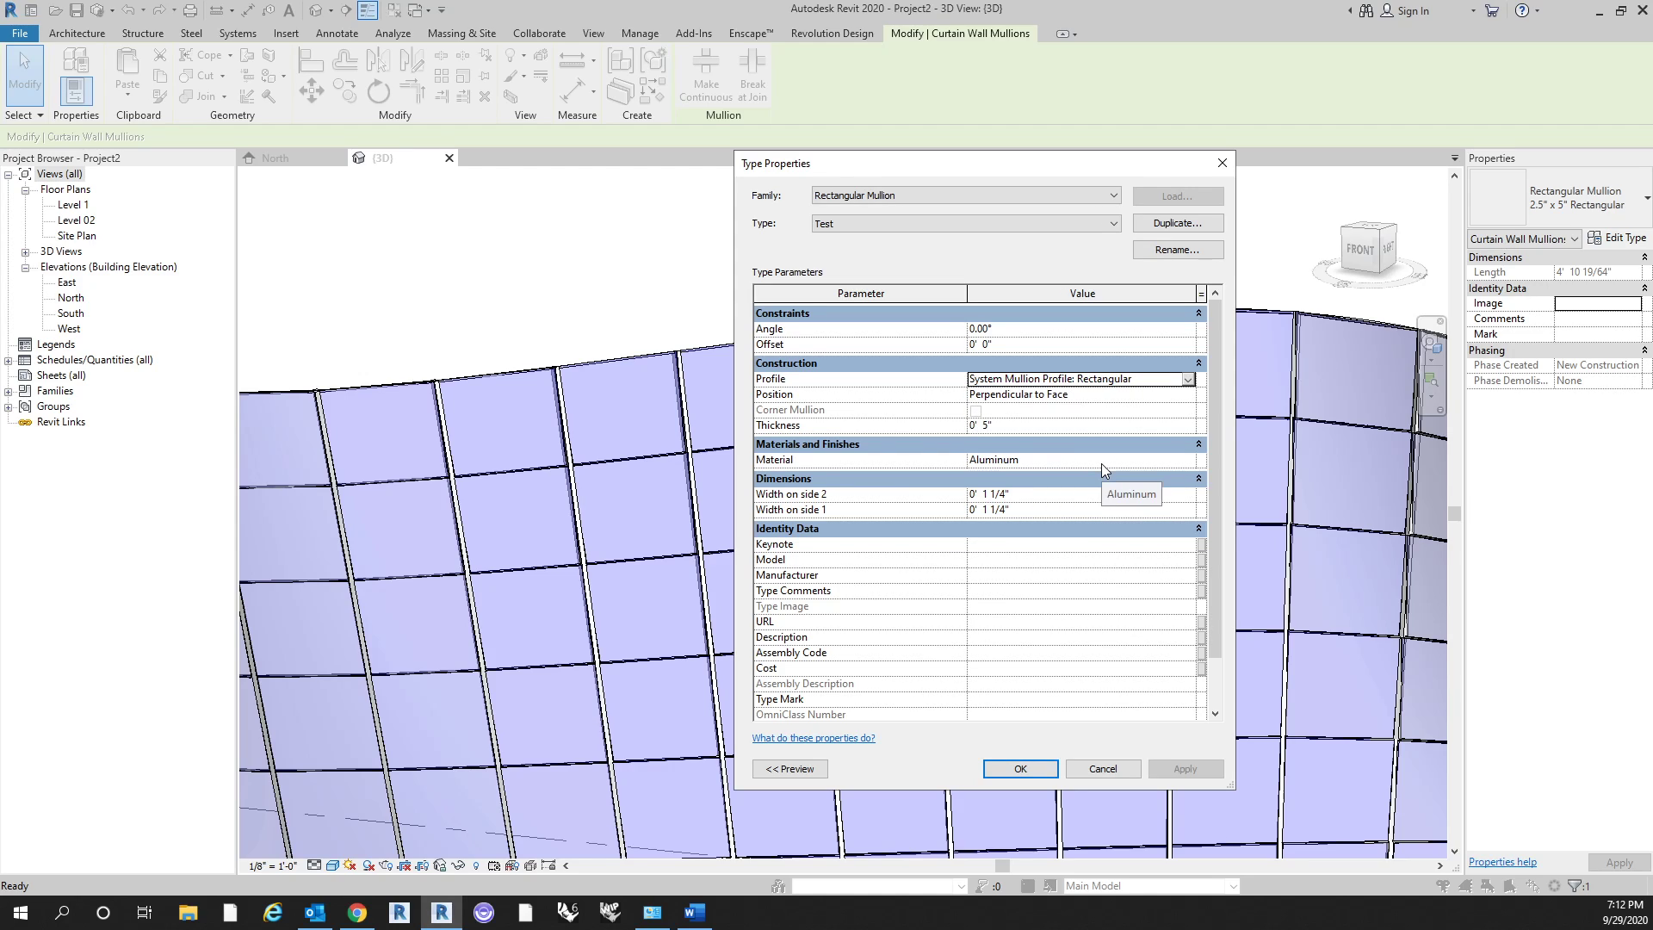
Give the Test mullion type a 3" width on side 2, 1" width on side 1 and 6" thickness, and apply it.
click(1021, 496)
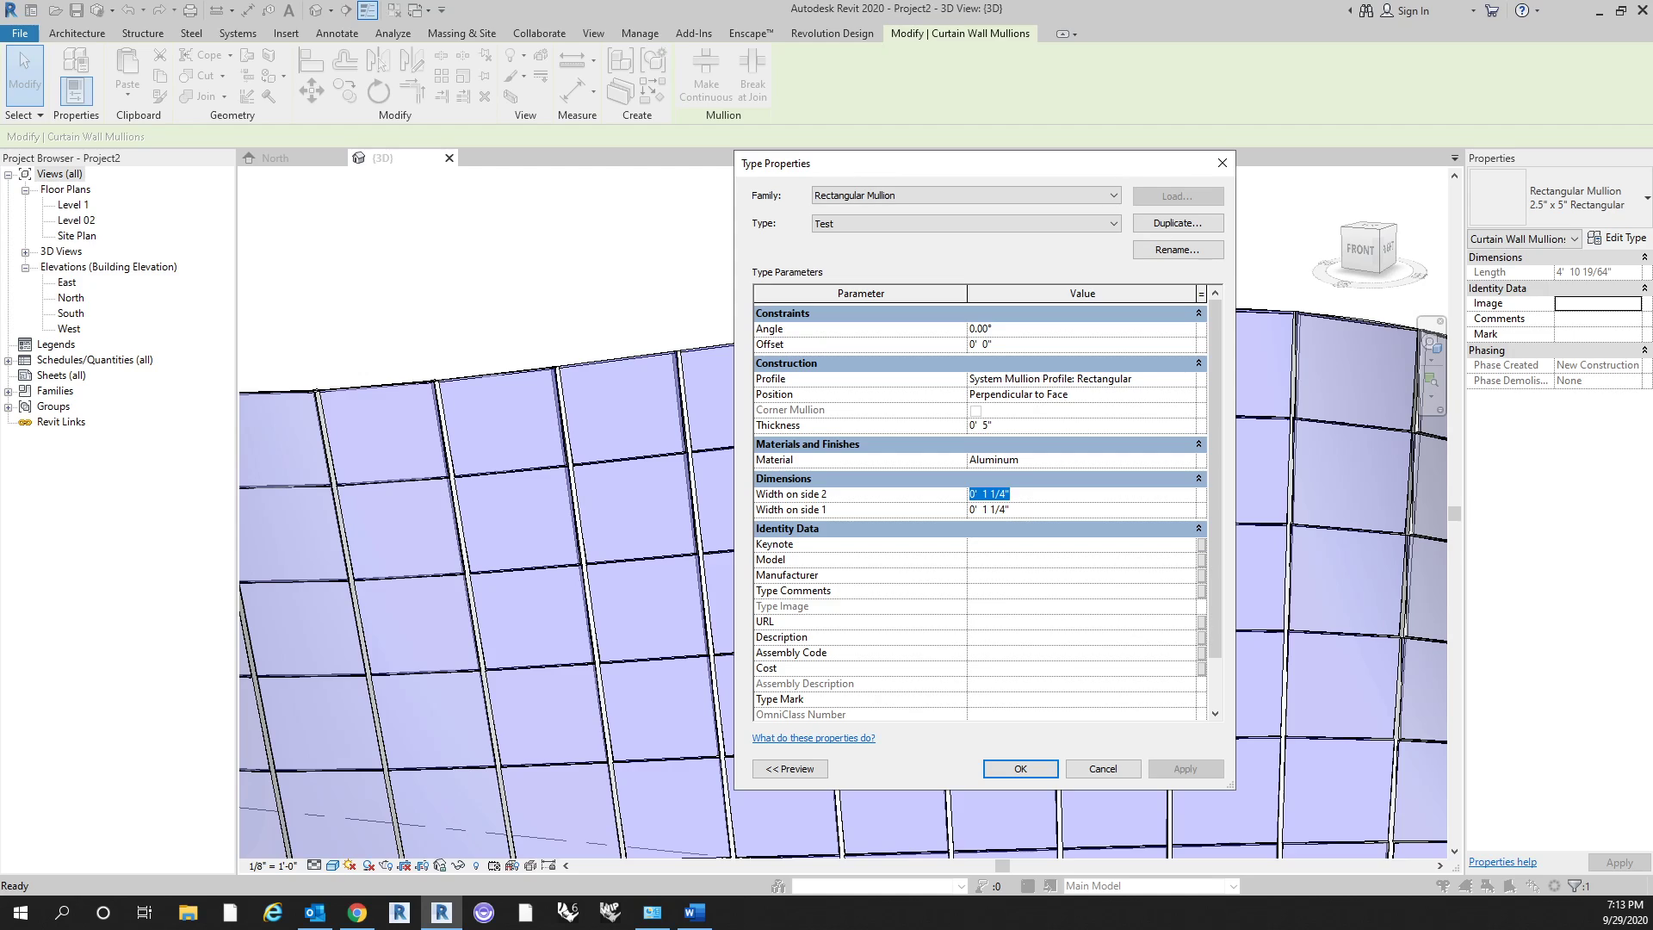
text(3")
click(1039, 510)
text(1")
click(1005, 561)
click(1093, 427)
text(6")
click(1020, 768)
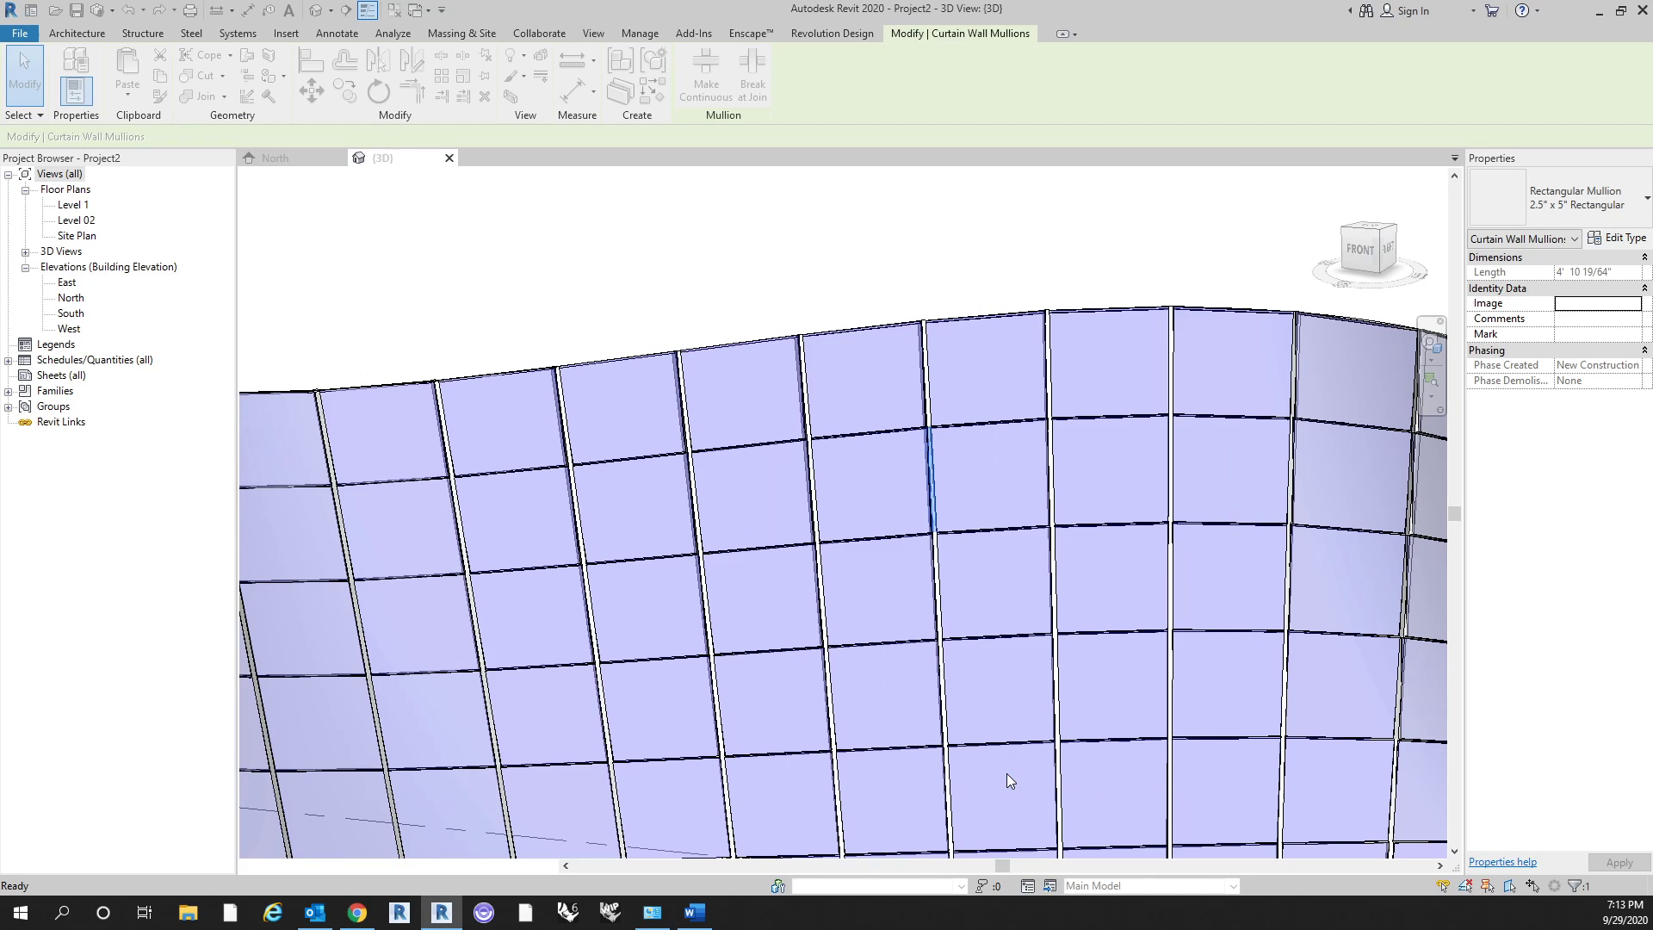
Examine the Test mullion up close where it meets the horizontal mullions and the narrower vertical segments.
click(933, 257)
scroll(964, 448, up, 5)
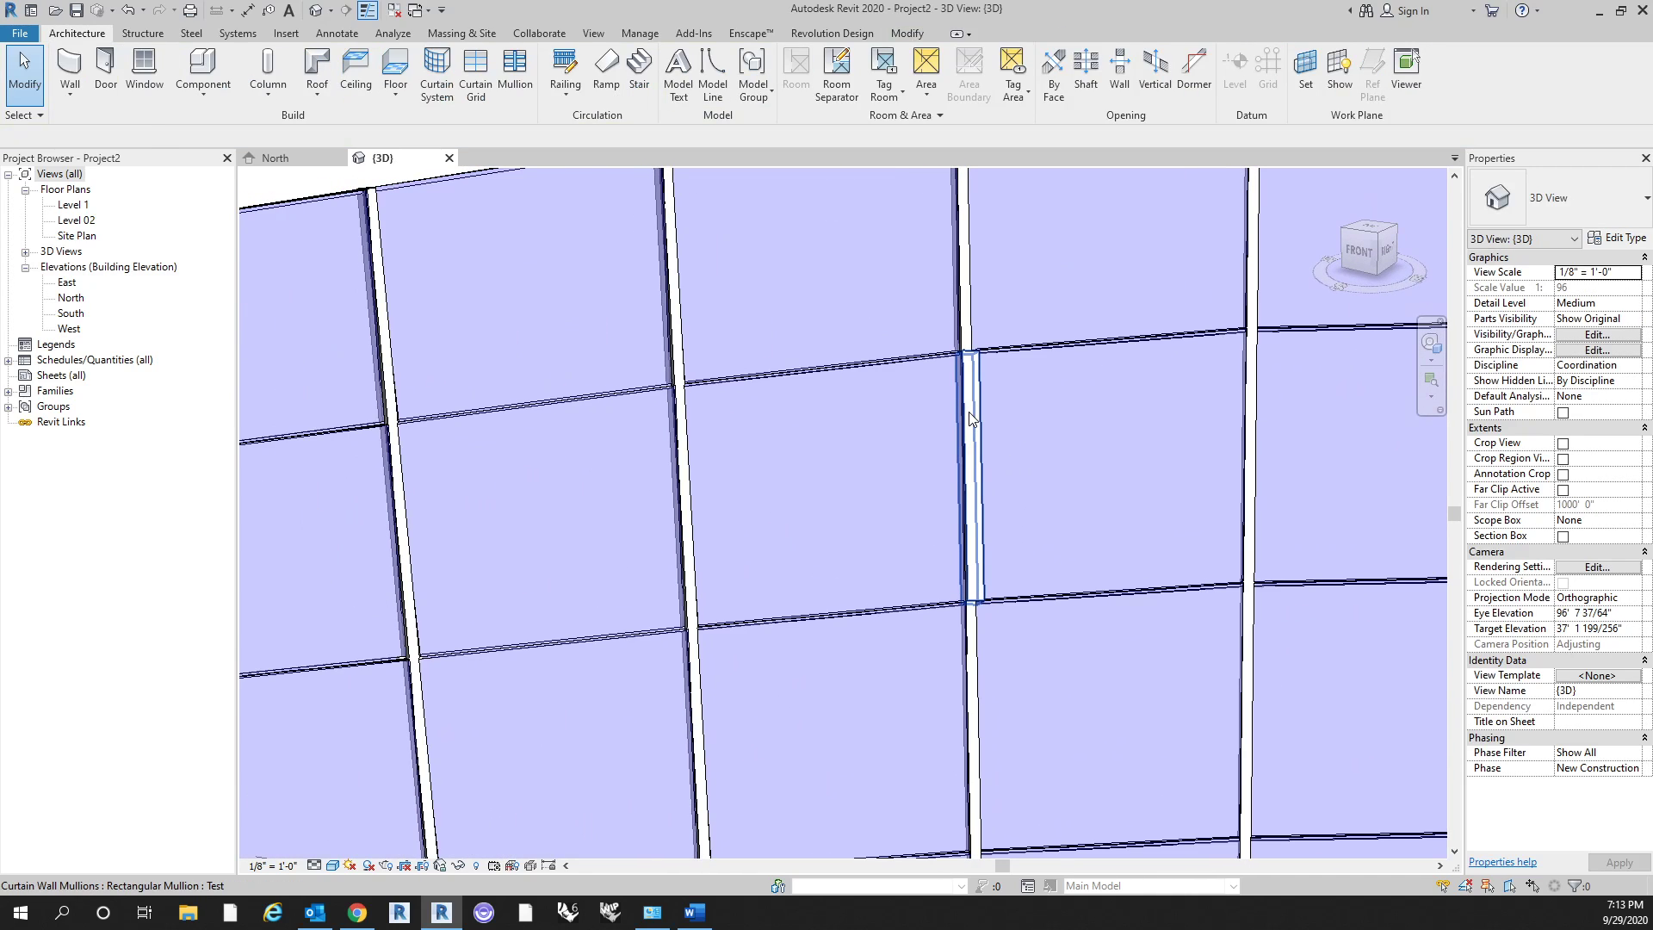
click(968, 413)
shift+middle_drag(969, 414, 1000, 596)
scroll(974, 327, up, 3)
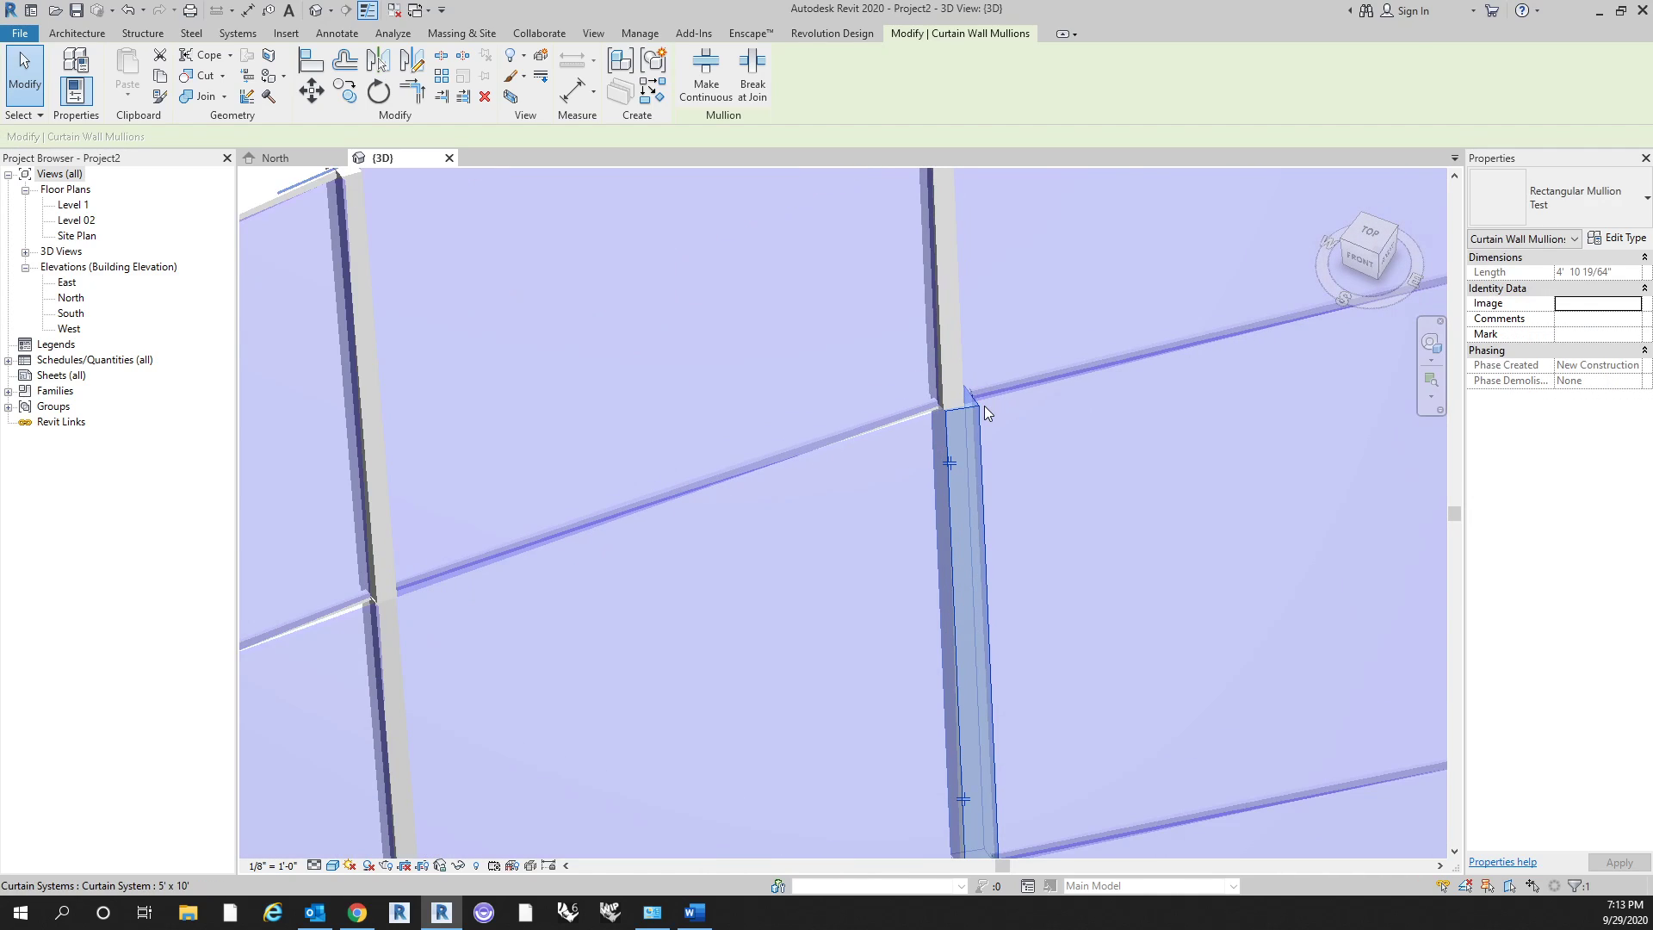
key(Escape)
scroll(983, 423, up, 3)
scroll(956, 398, down, 2)
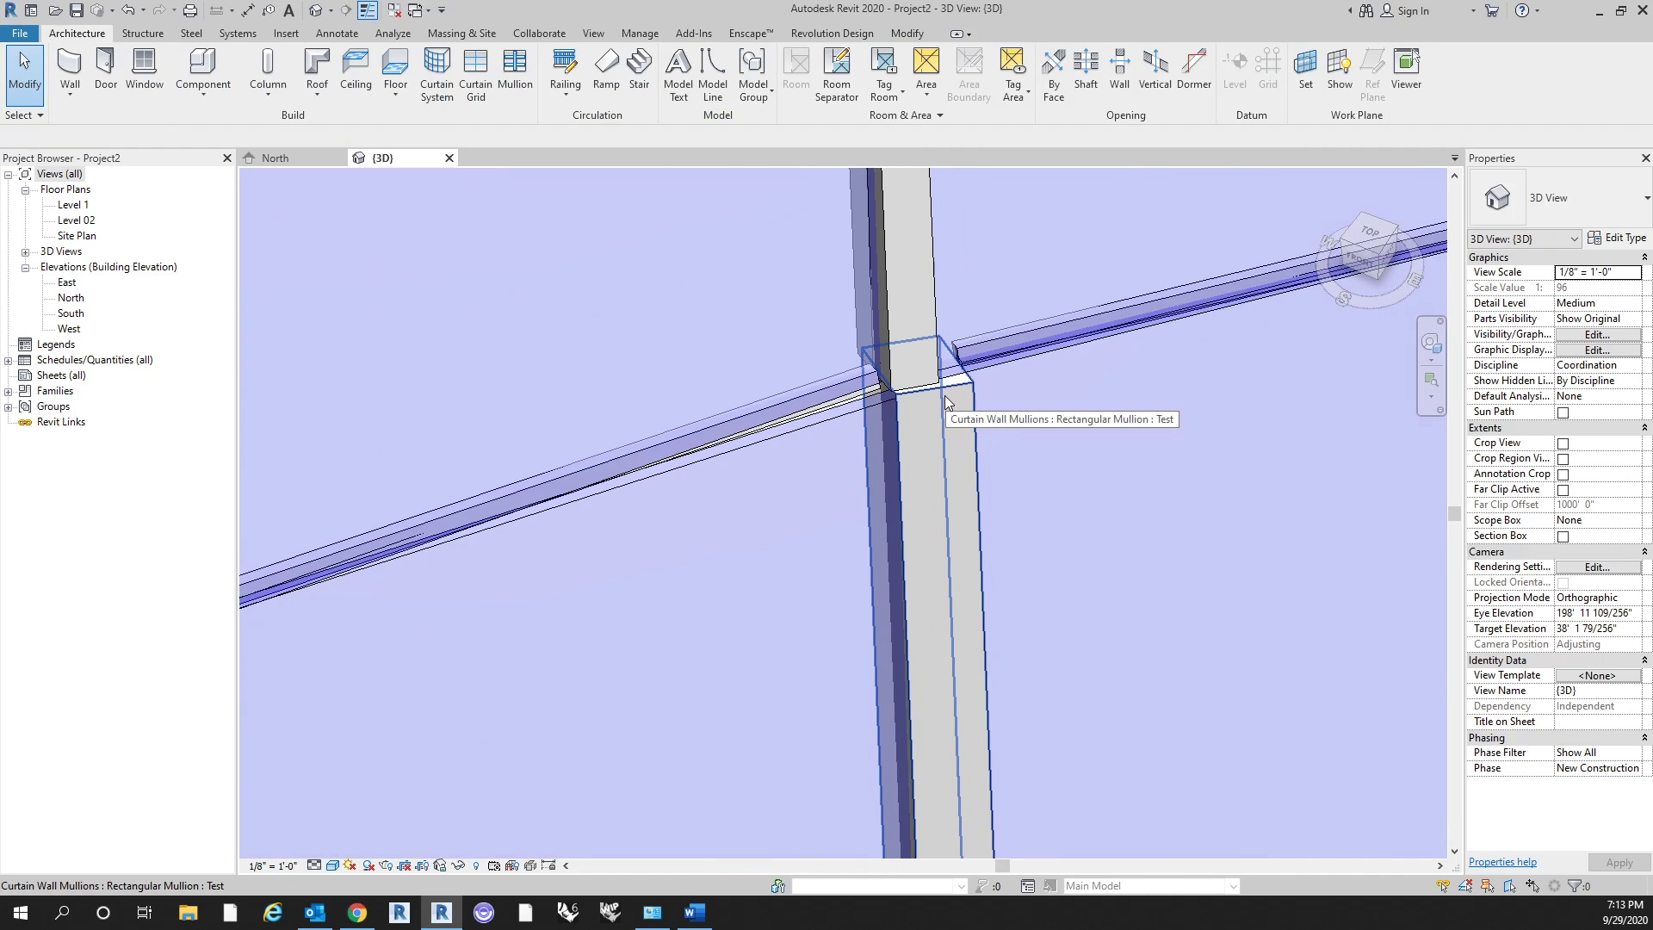
scroll(943, 396, down, 2)
scroll(958, 409, down, 3)
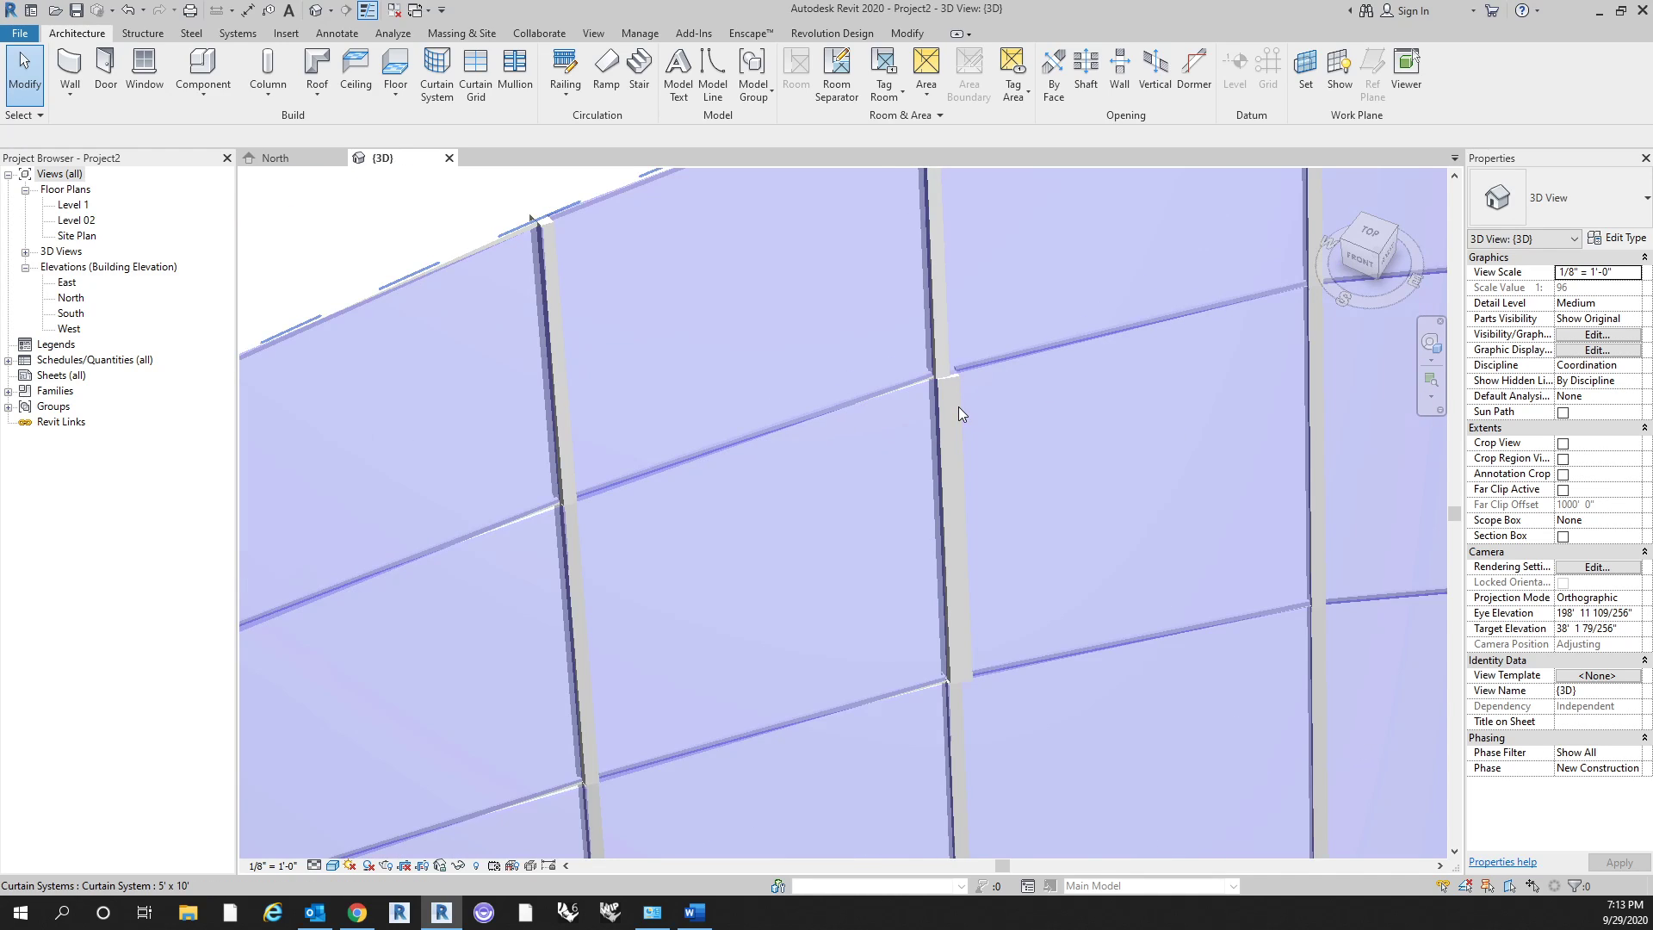
scroll(959, 409, up, 2)
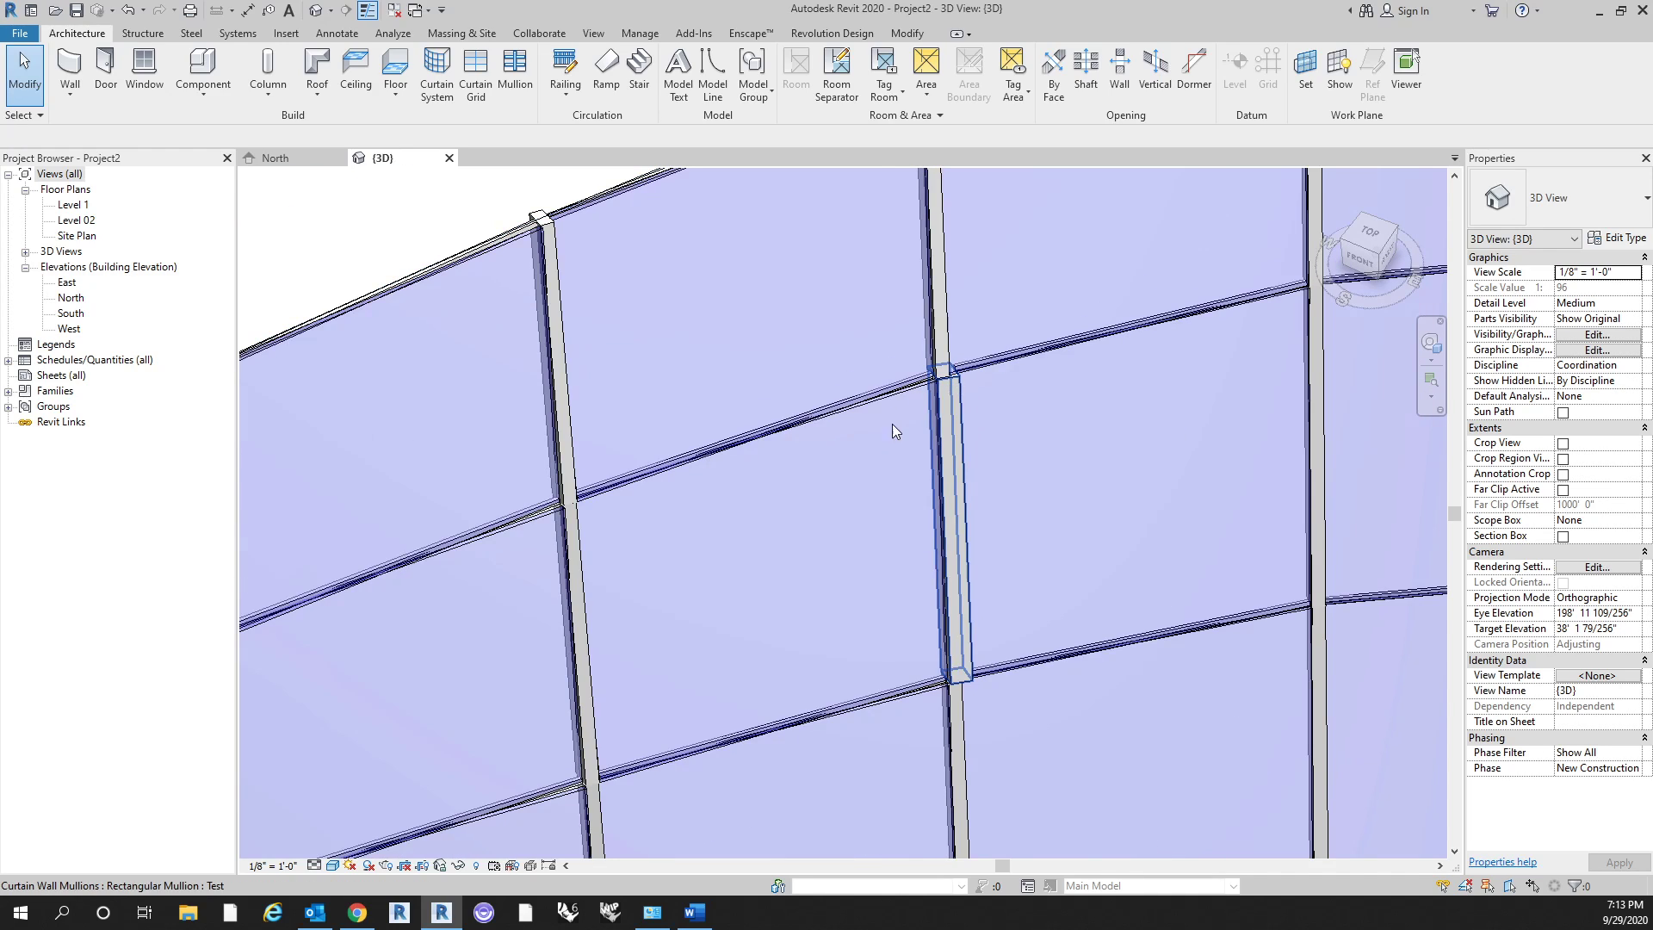
scroll(766, 303, down, 3)
scroll(880, 323, up, 2)
scroll(855, 437, up, 3)
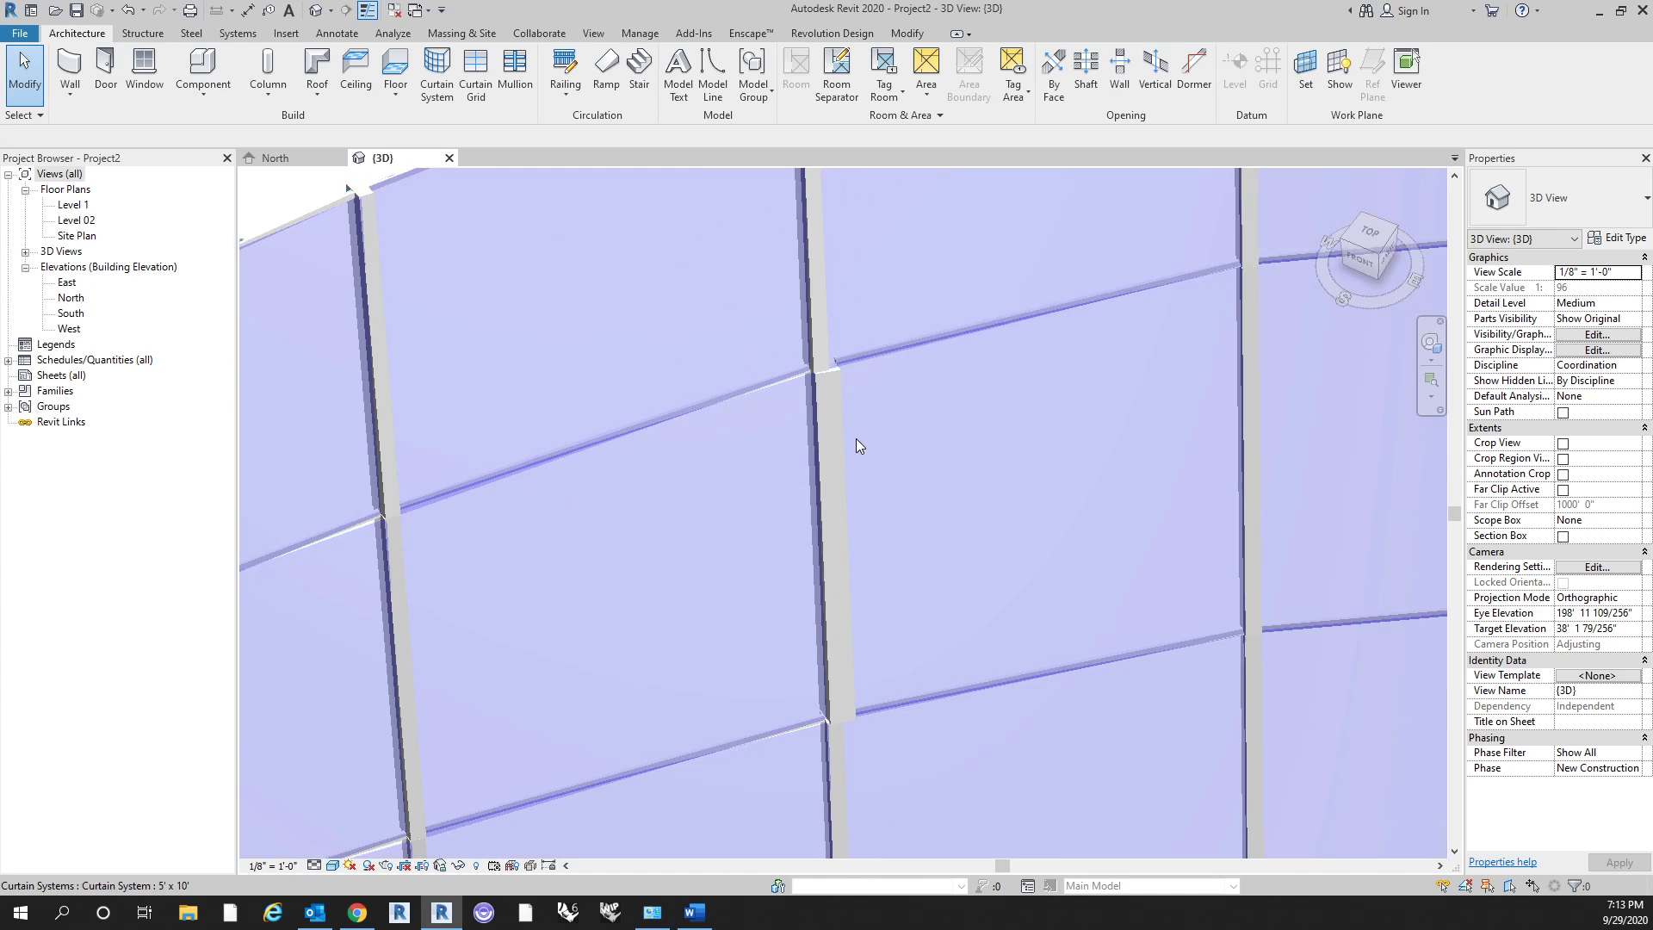
Examine the Test mullion's profile from above and compare its depth and offset with the adjoining mullions.
click(842, 422)
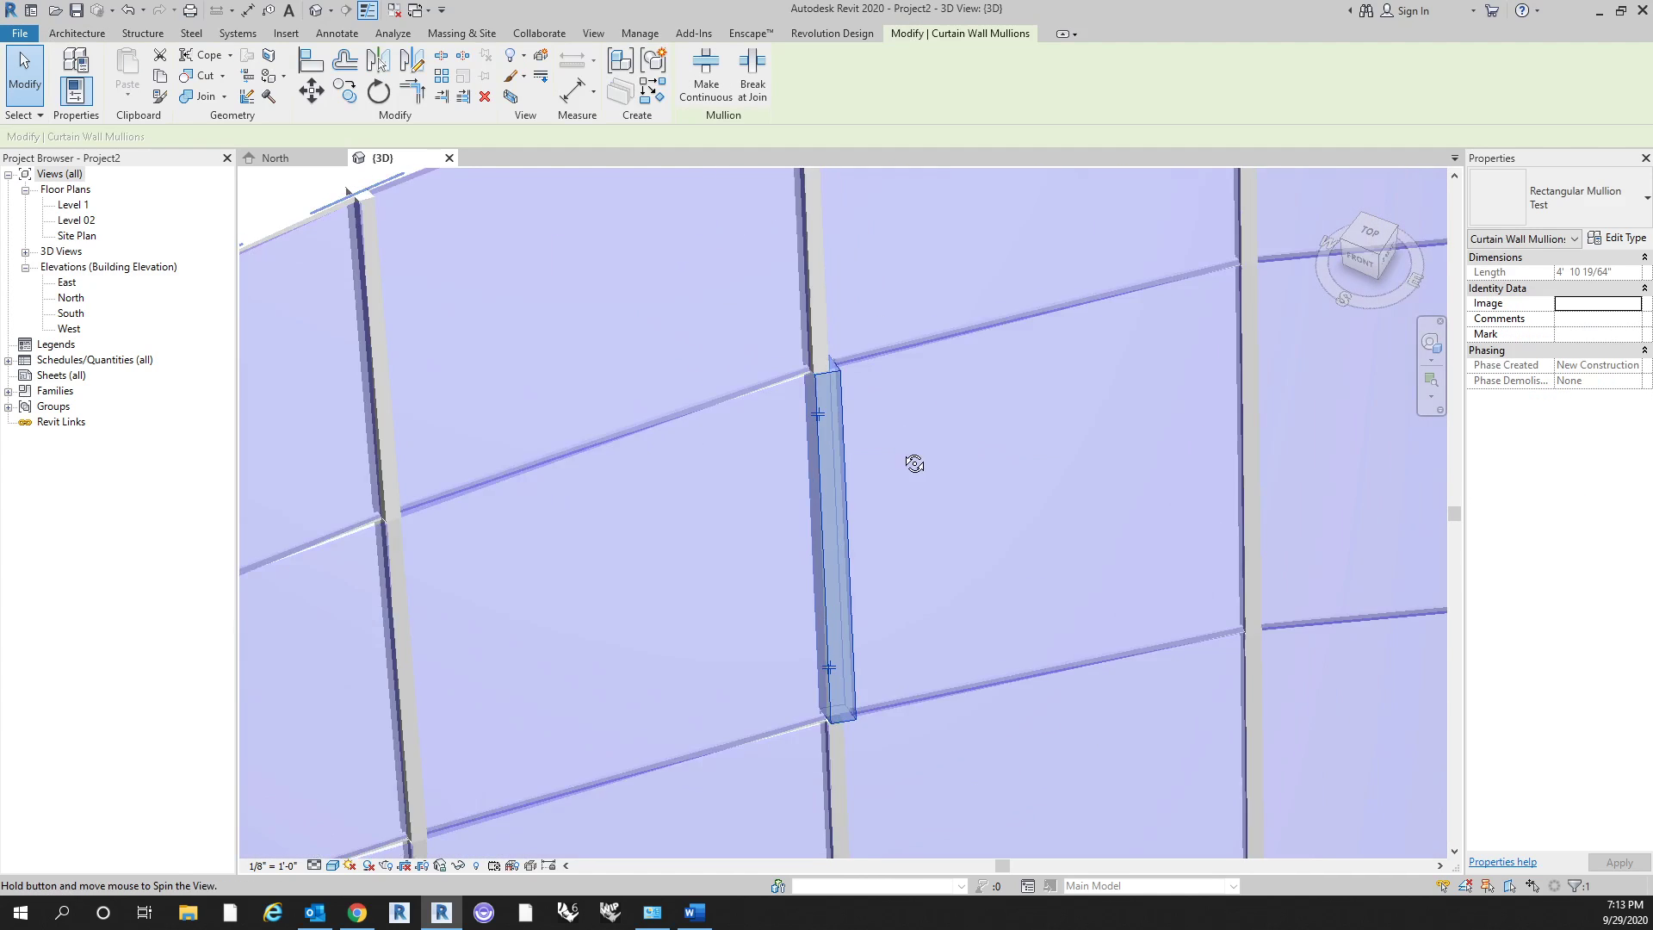
shift+middle_drag(911, 465, 878, 613)
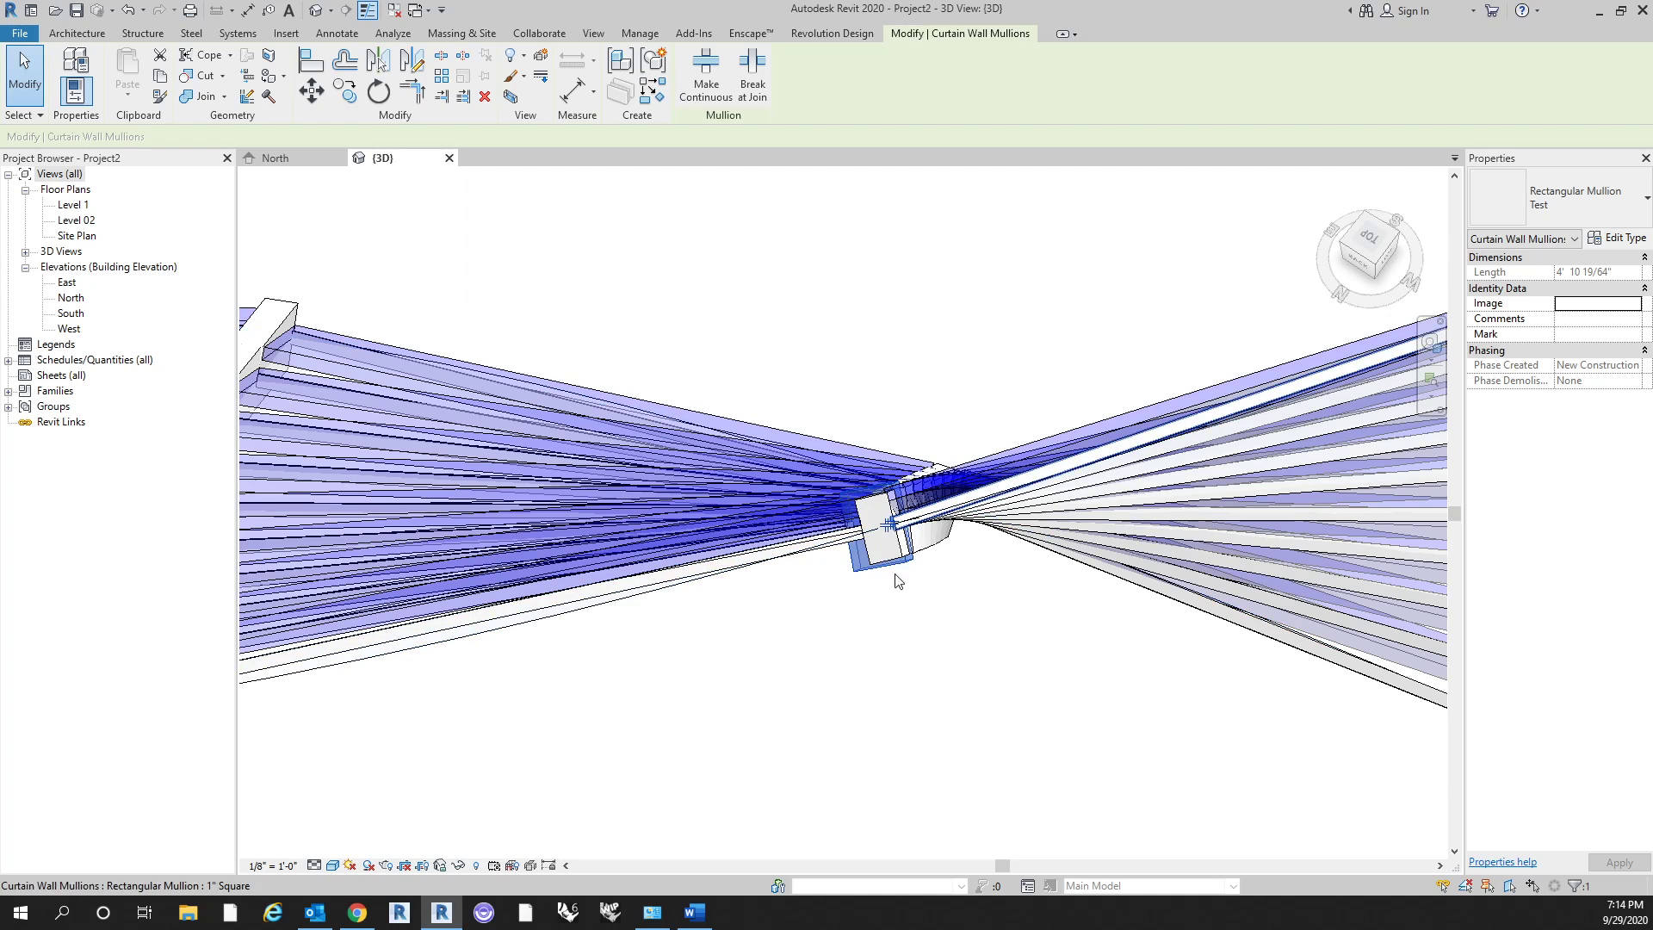
click(994, 625)
shift+middle_drag(994, 625, 1088, 353)
scroll(1014, 385, up, 3)
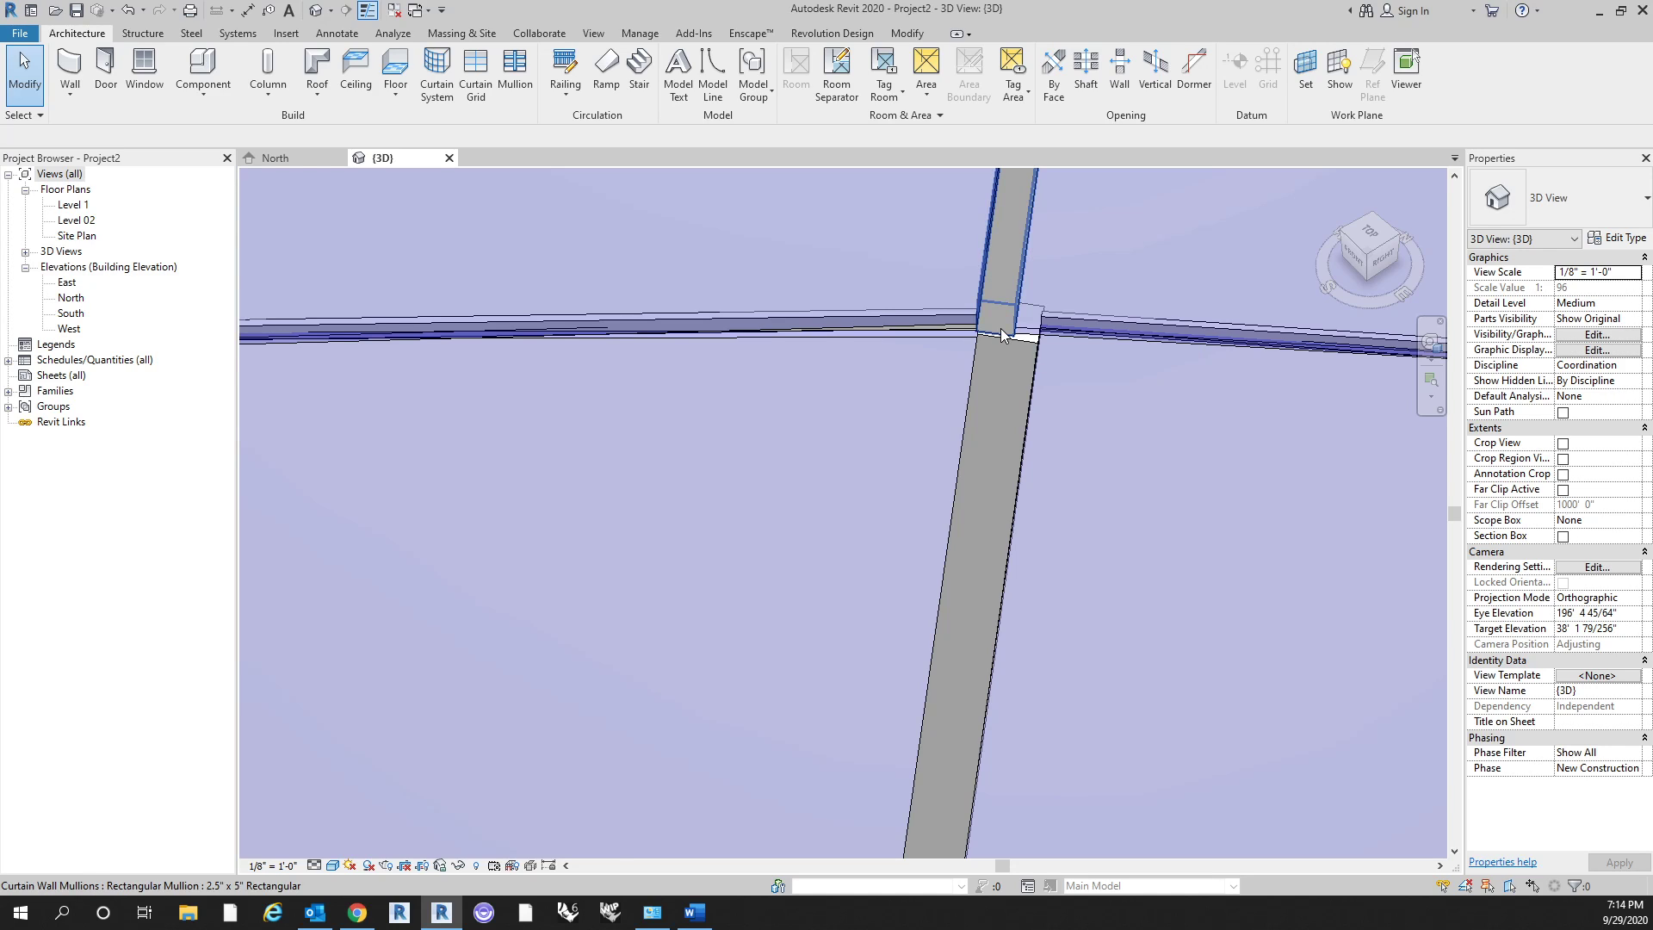
scroll(1000, 328, down, 3)
scroll(1000, 328, down, 6)
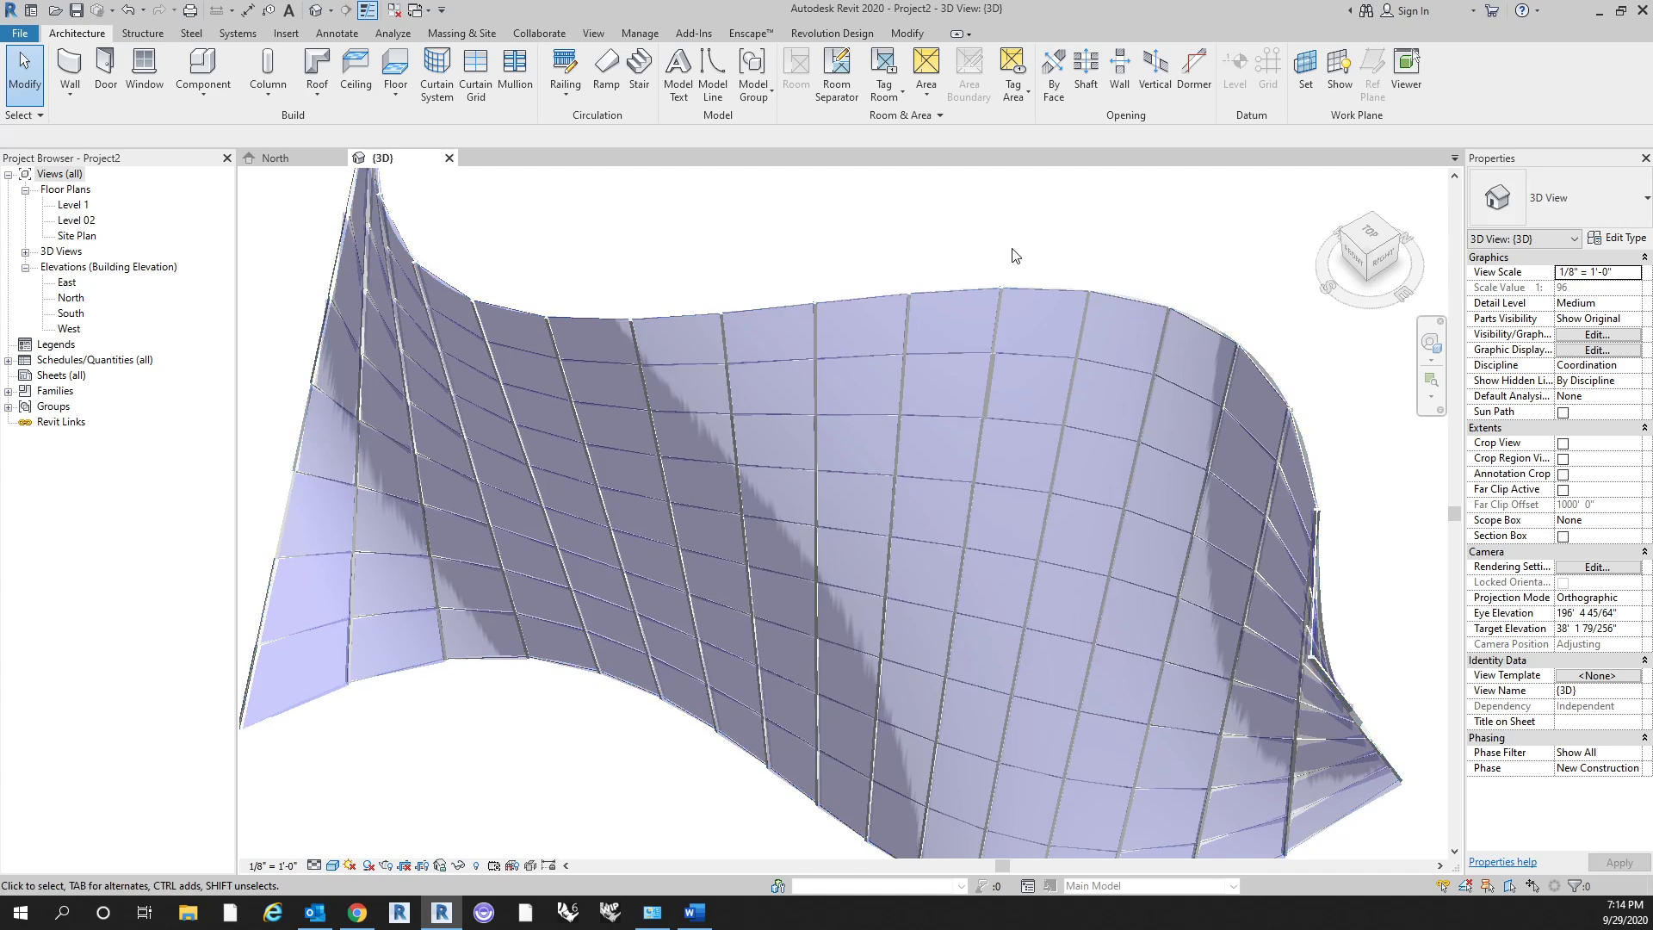
Inspect the vertical curtain grid line running through the Test mullion to compare both sides' widths, and clear the selection.
key(Tab)
key(Tab)
key(Tab)
key(Tab)
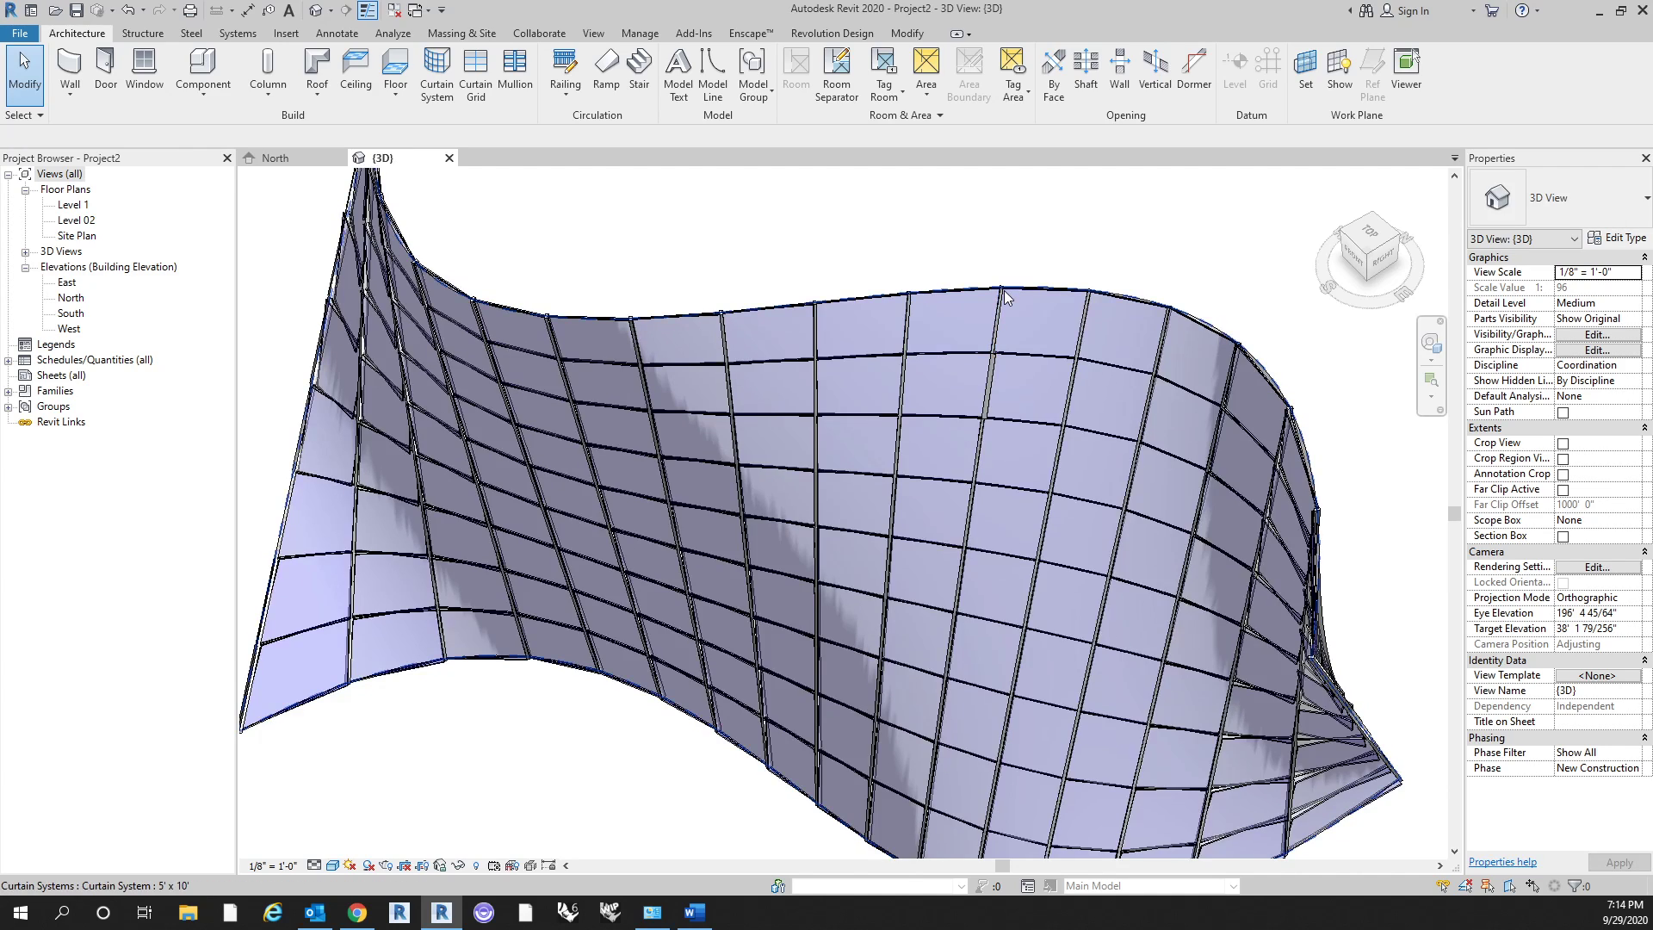
click(1003, 293)
scroll(1001, 297, up, 8)
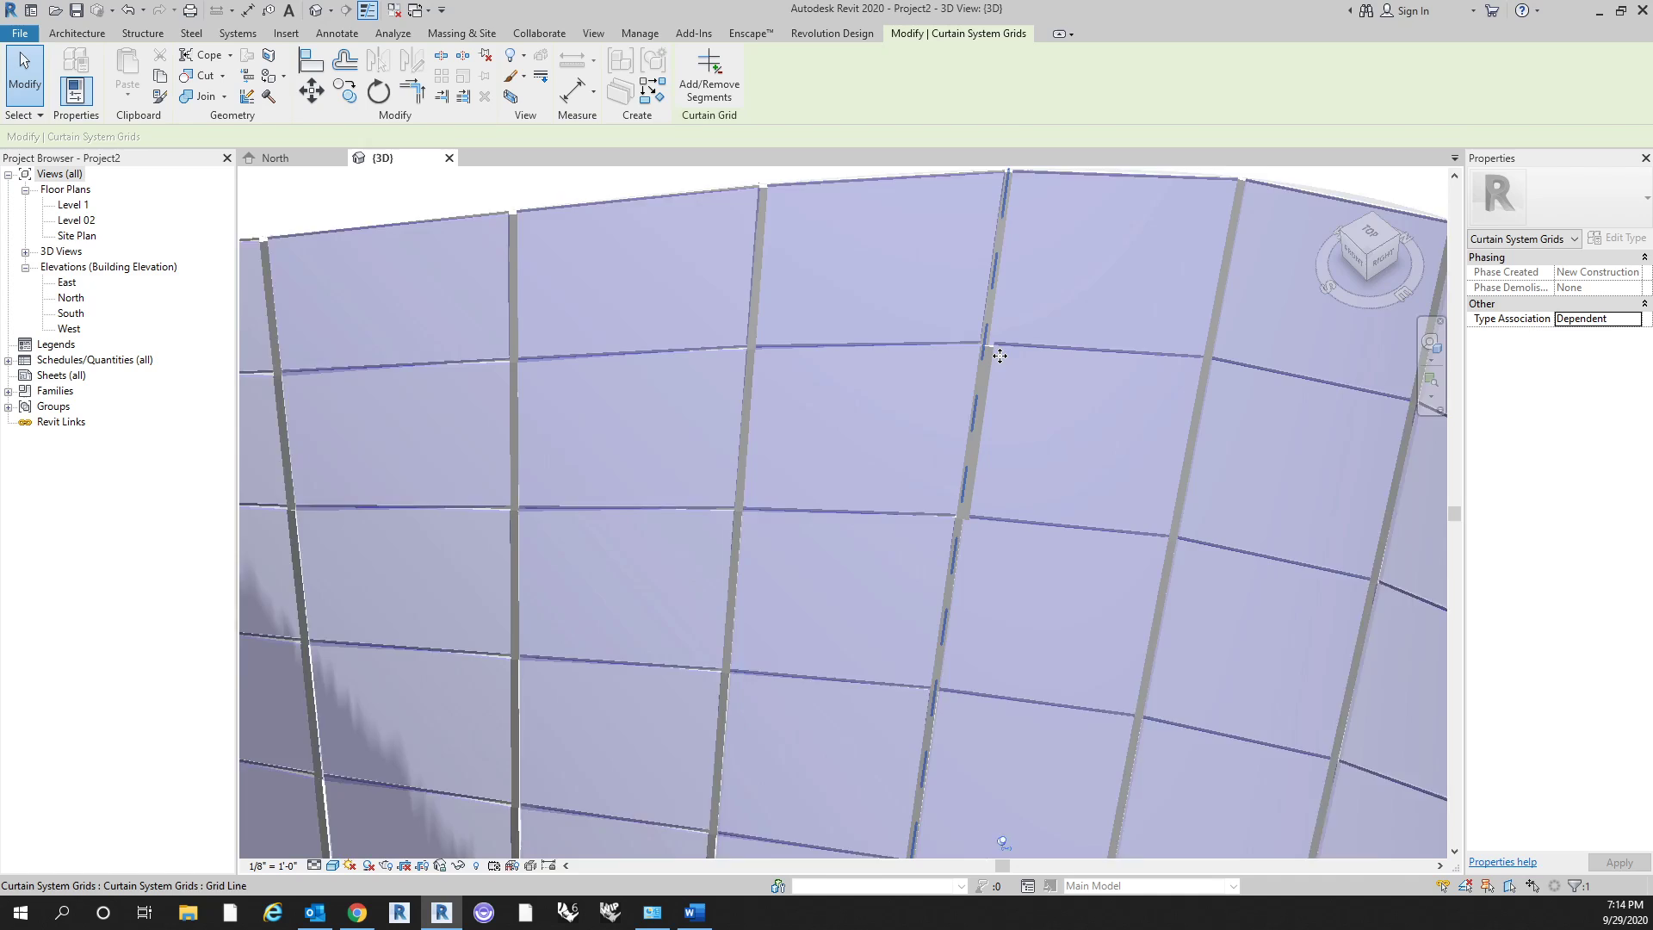
scroll(957, 426, down, 8)
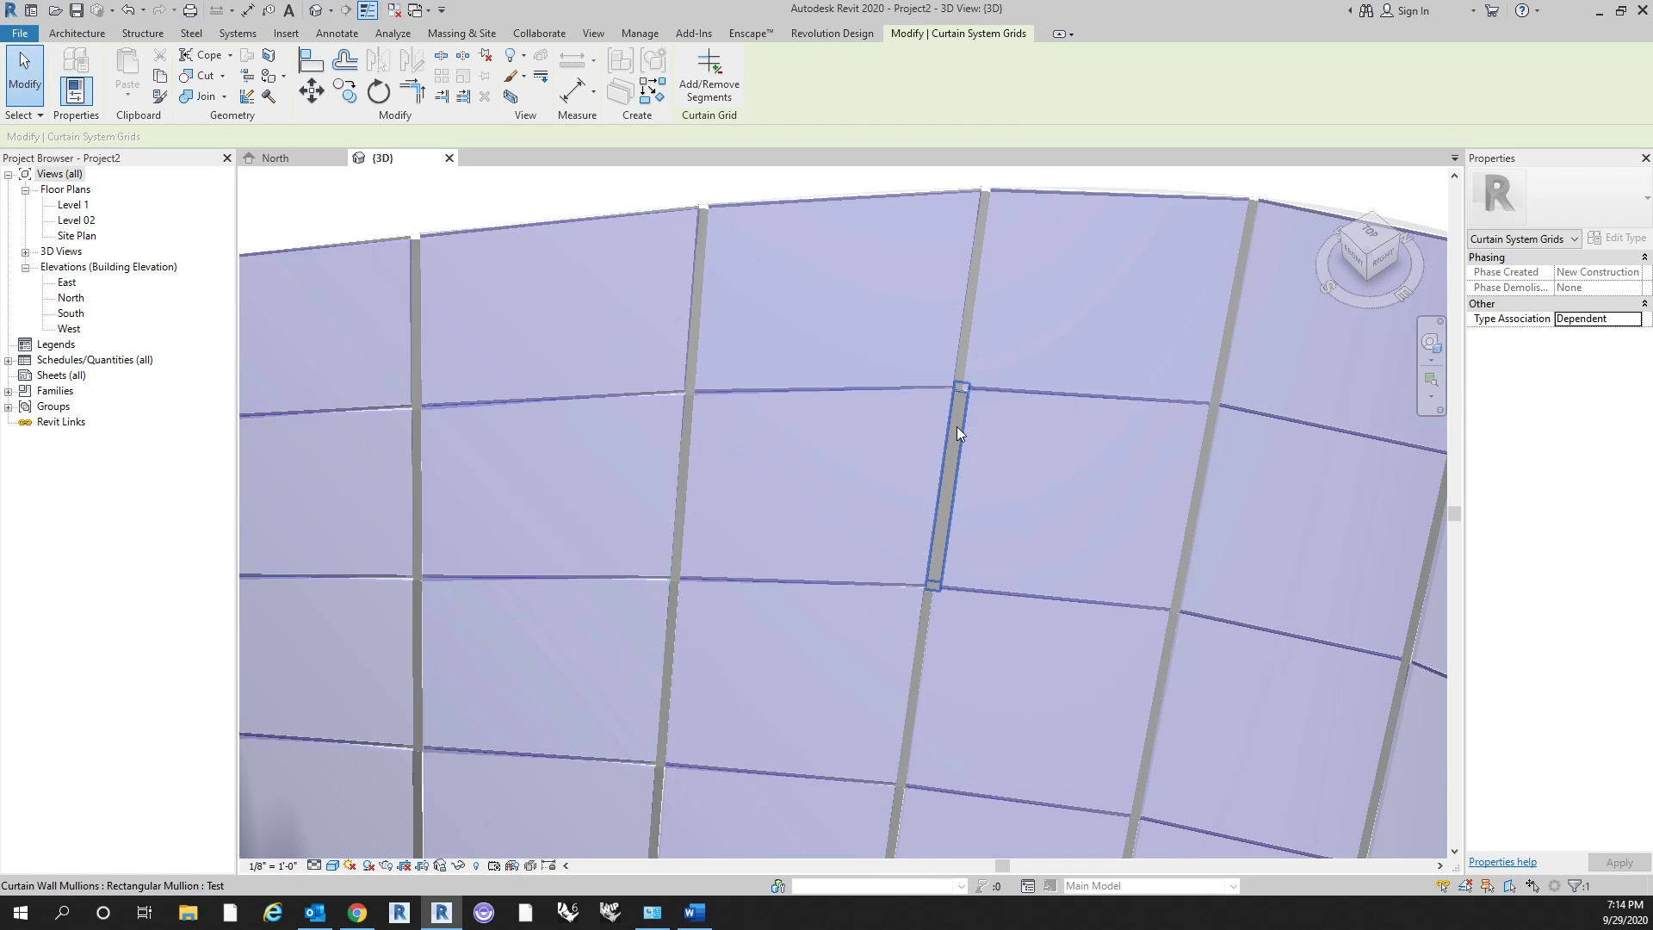
scroll(967, 338, up, 3)
scroll(967, 338, up, 3)
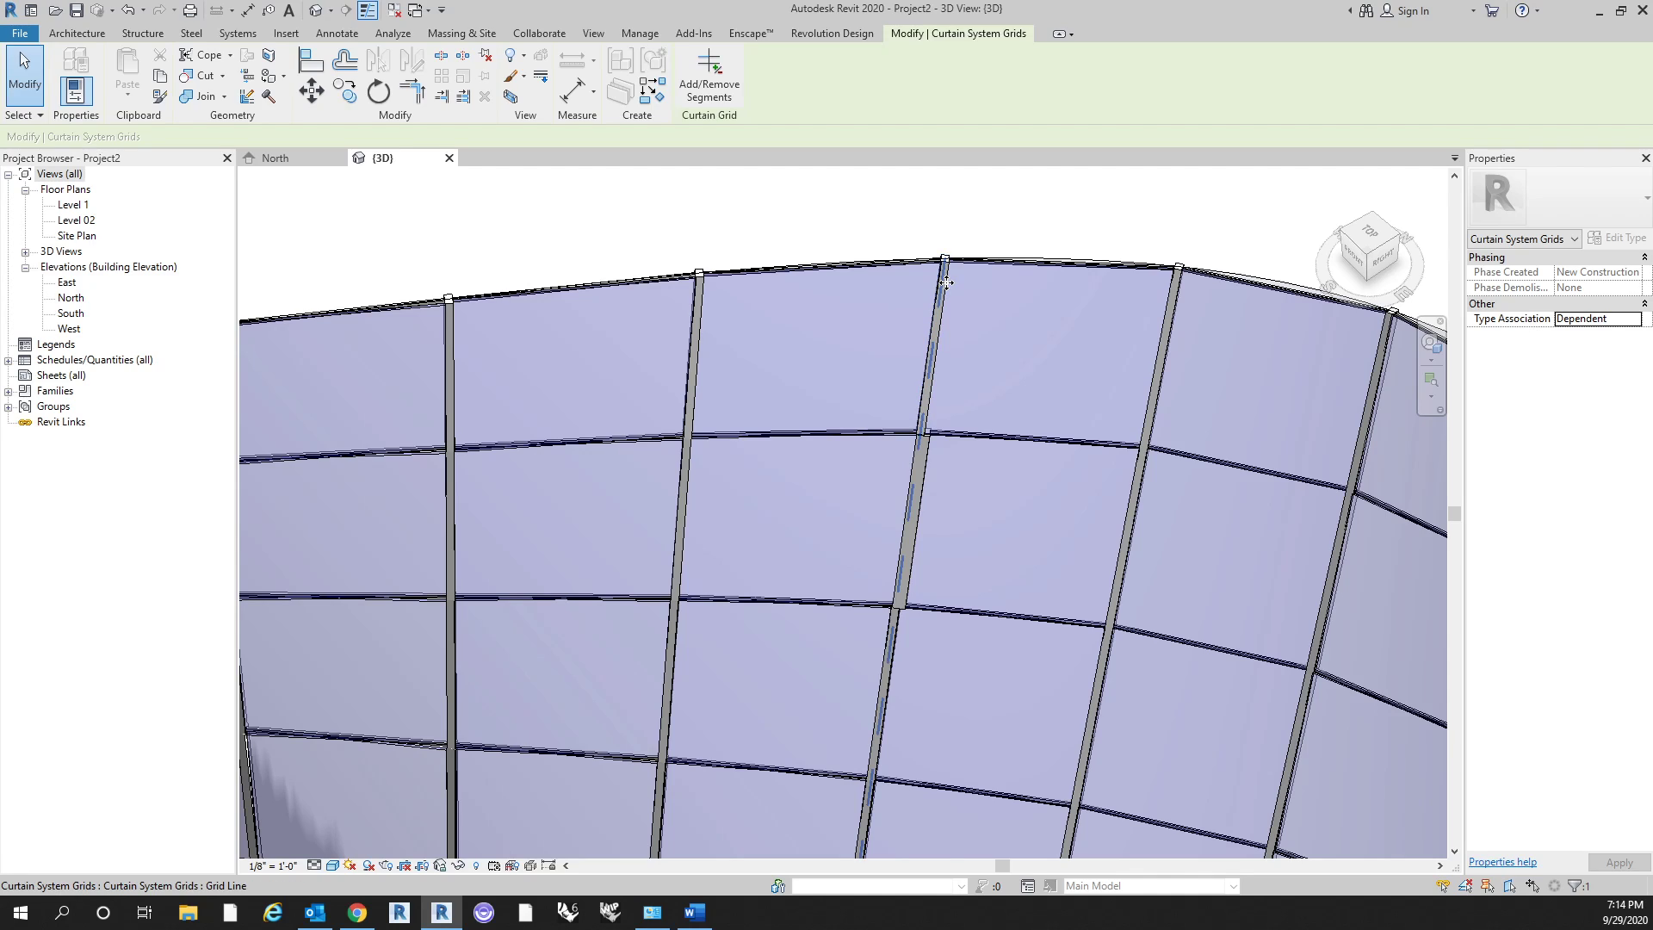
key(Escape)
Change the Test mullion type's thickness to 1' 6" and its width on both sides to 0.5".
middle_drag(954, 477, 943, 425)
click(951, 422)
scroll(946, 422, up, 3)
shift+middle_drag(1083, 421, 990, 404)
scroll(1002, 374, up, 1)
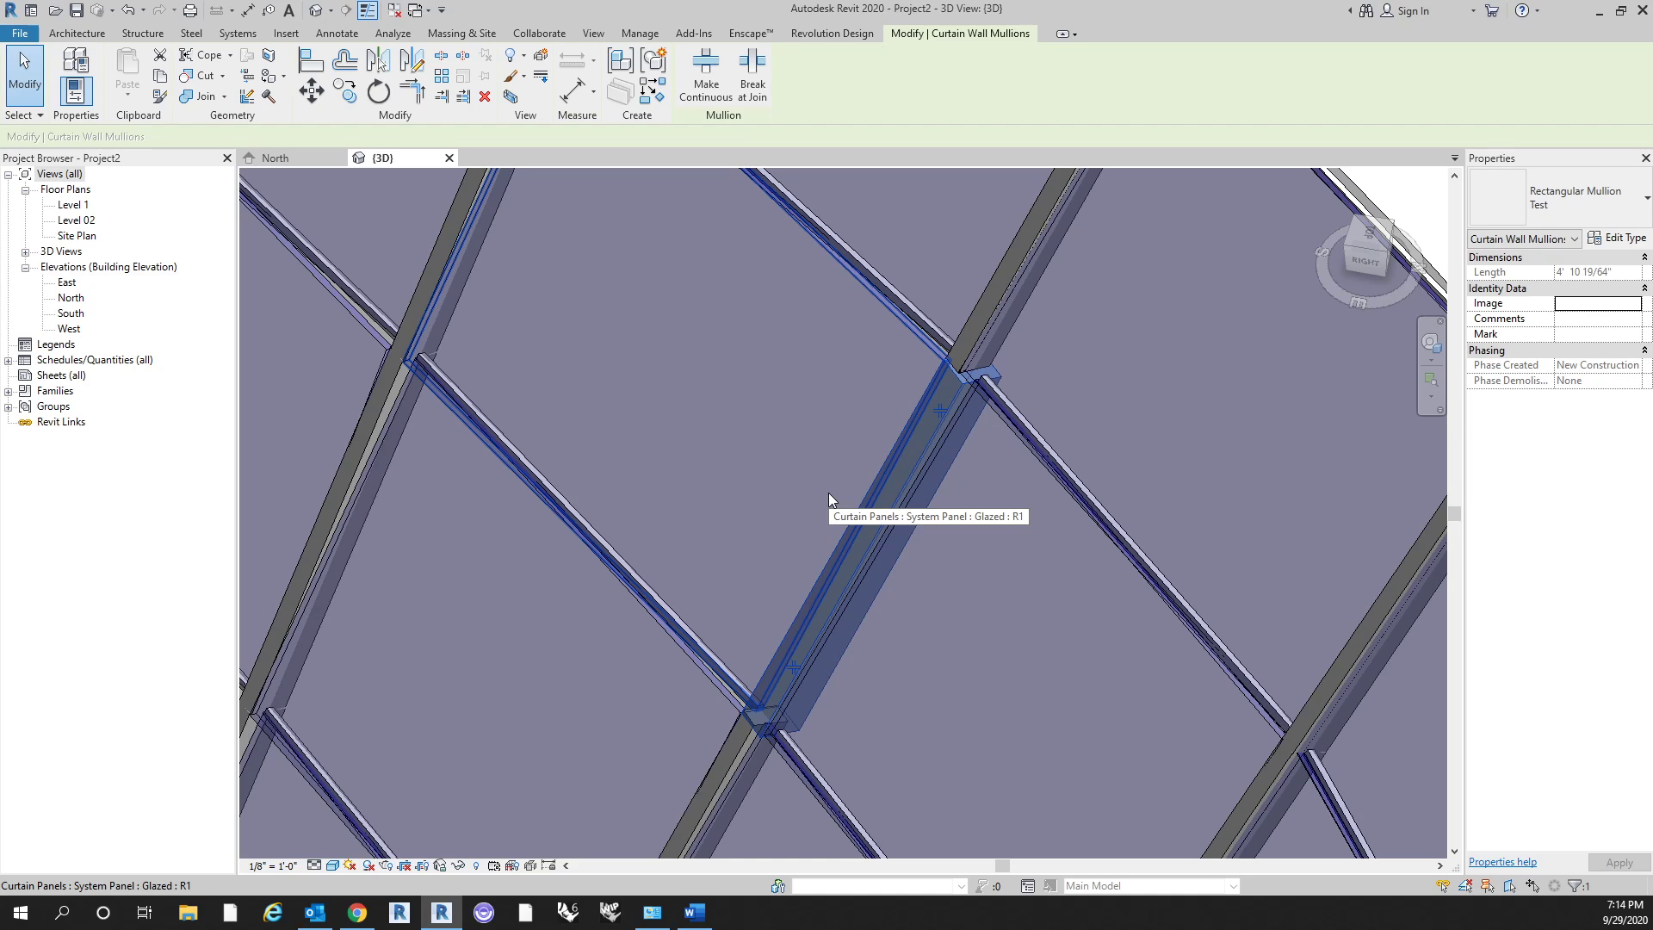
scroll(818, 493, down, 5)
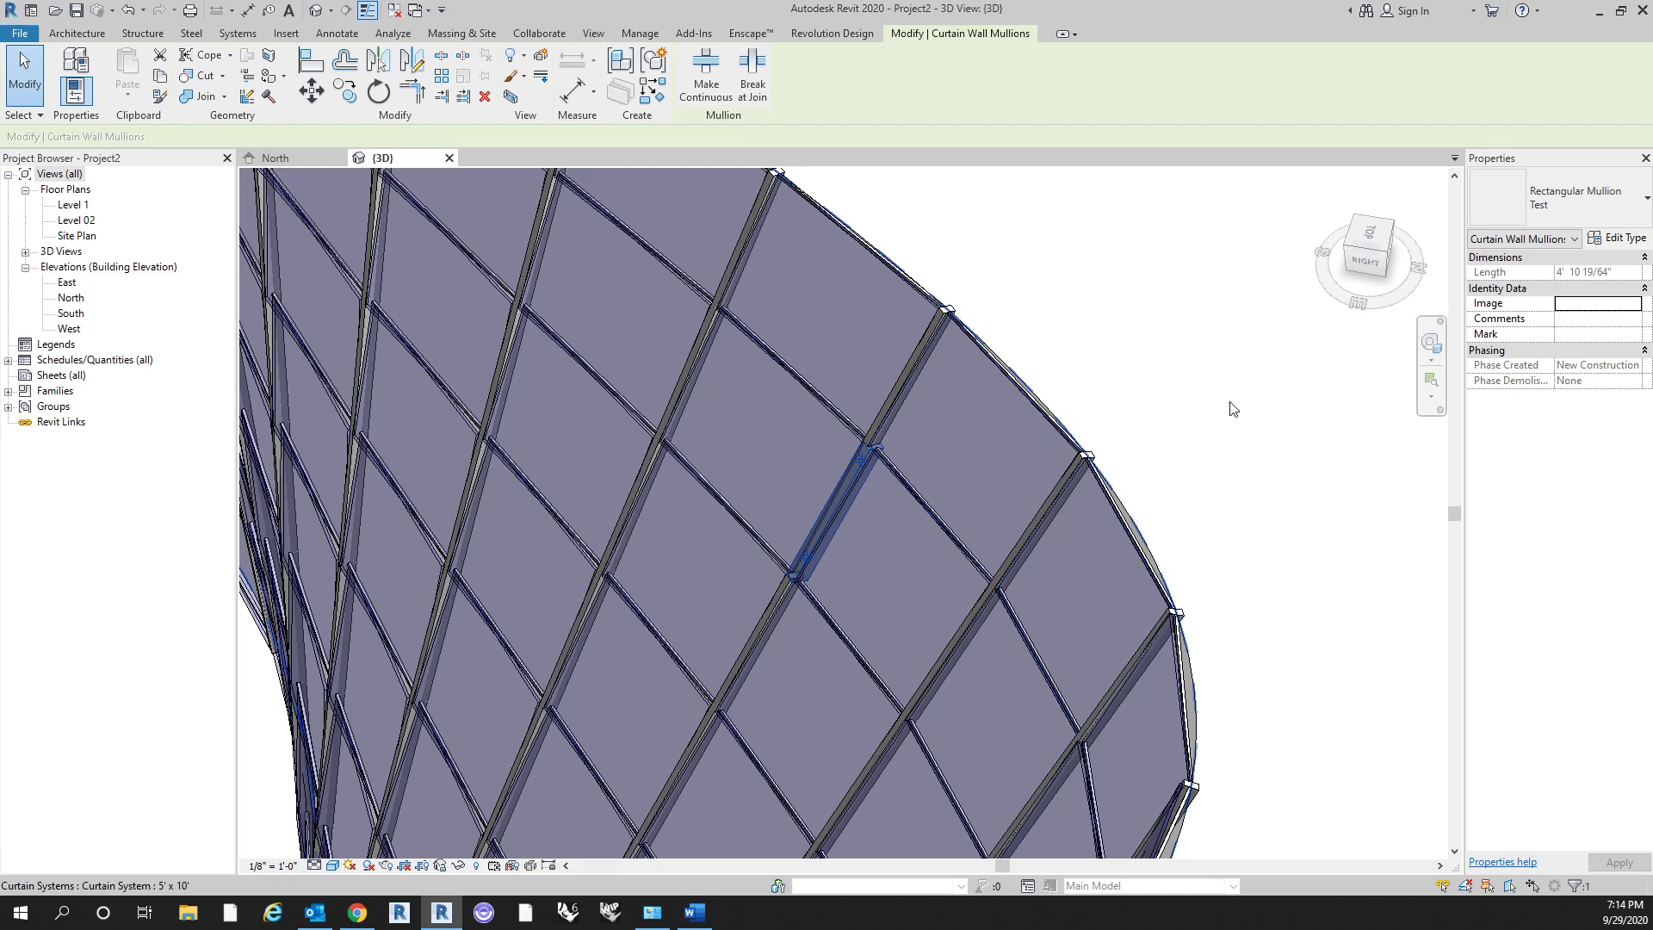
scroll(896, 489, up, 4)
click(1618, 238)
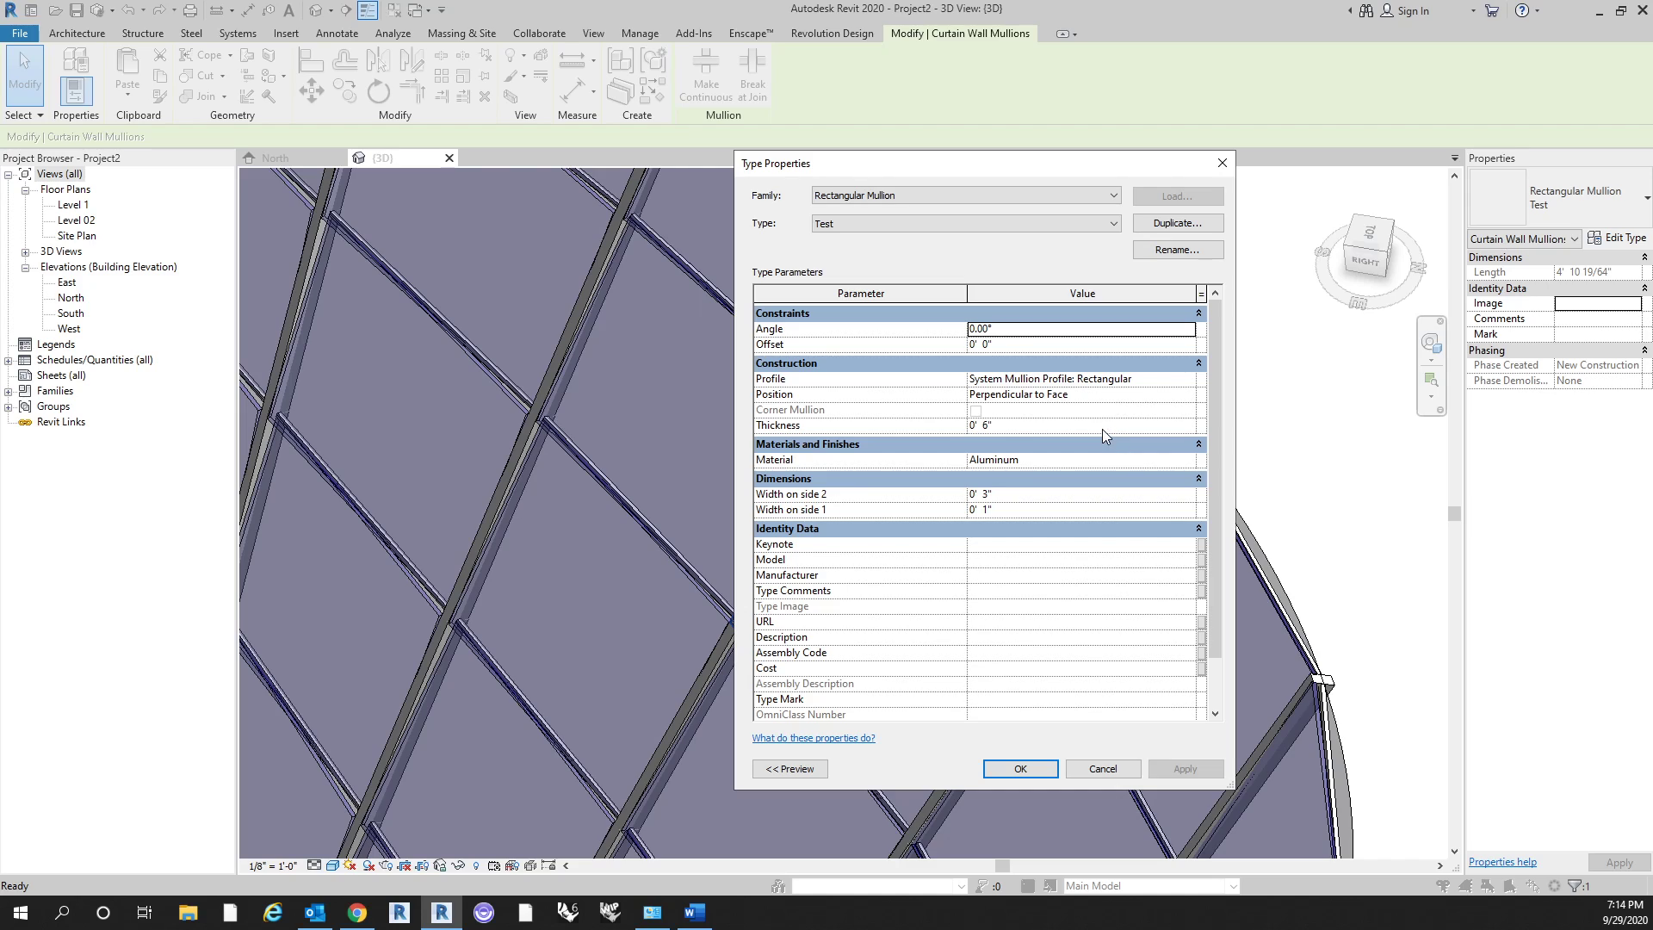
click(1102, 427)
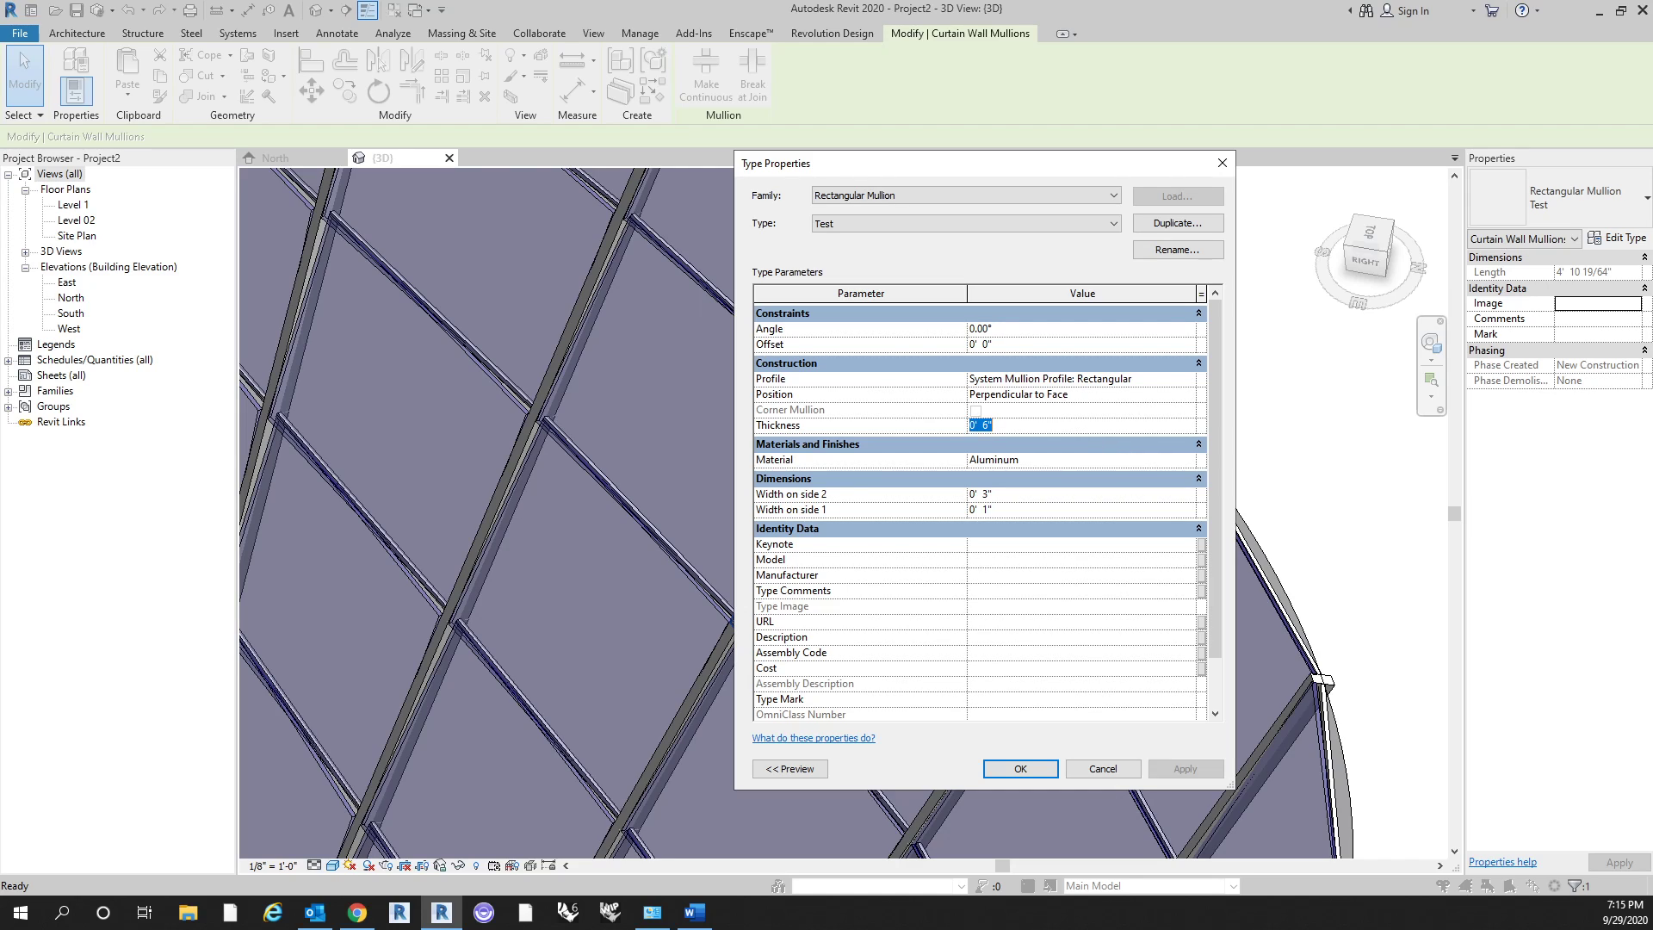
text(1' 6")
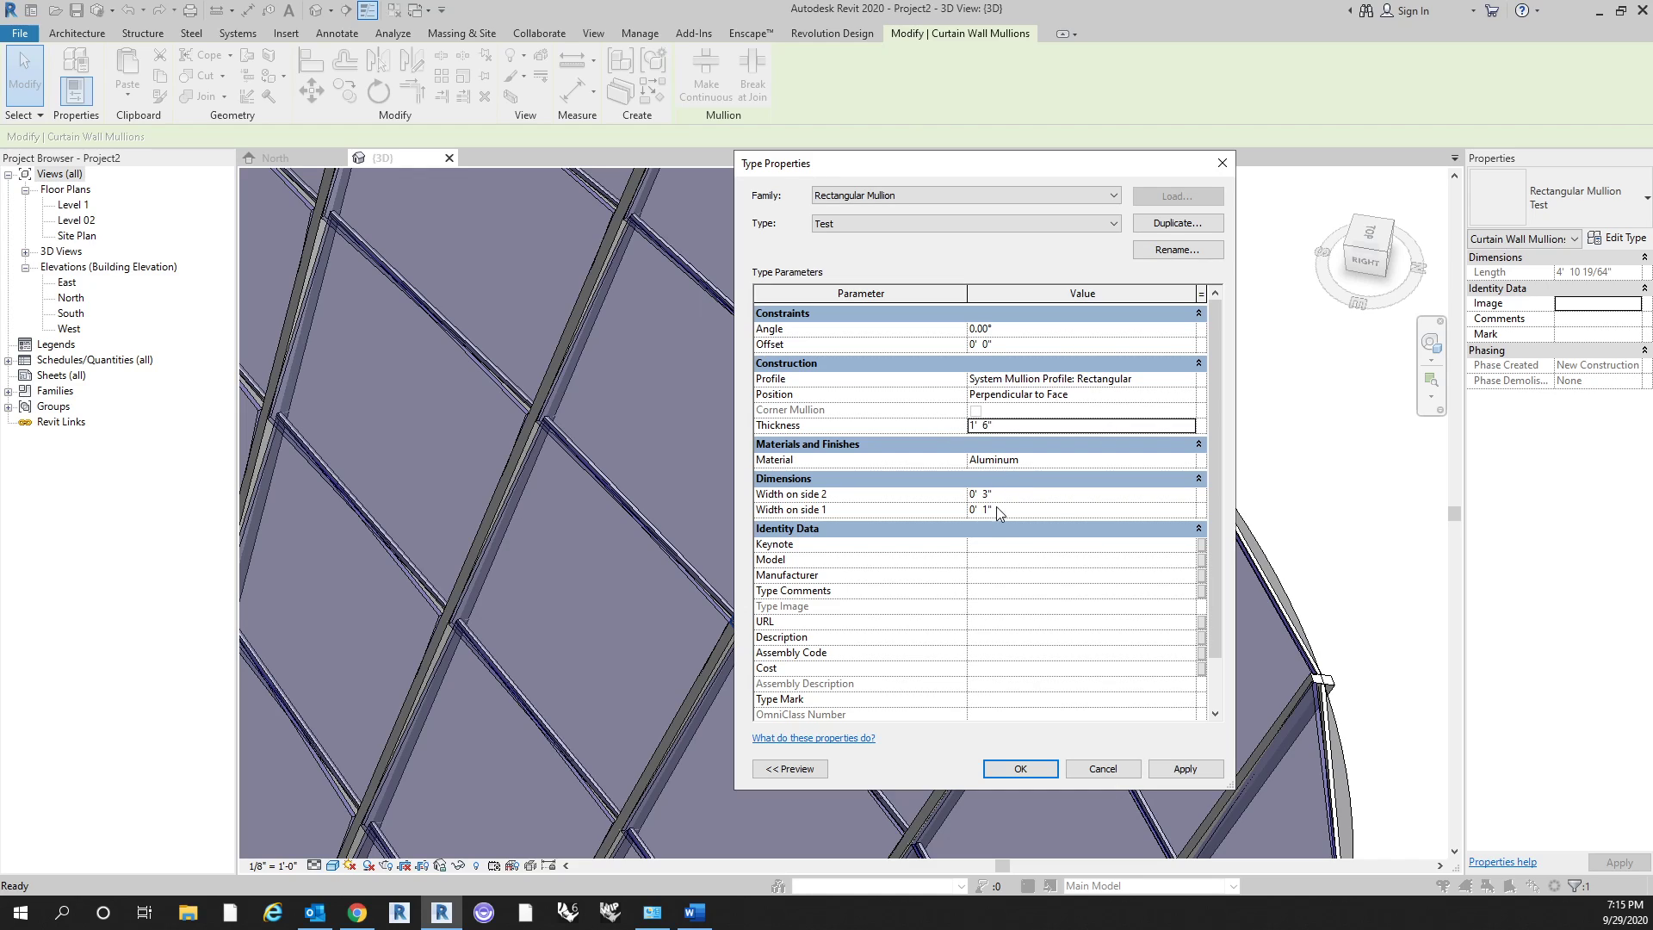
click(1046, 494)
text(.5)
key(Tab)
text(.5)
click(1013, 765)
key(Escape)
Set the Test mullion type's offset to 9" and view the resulting fin against the curtain surface.
shift+middle_drag(1087, 444, 980, 448)
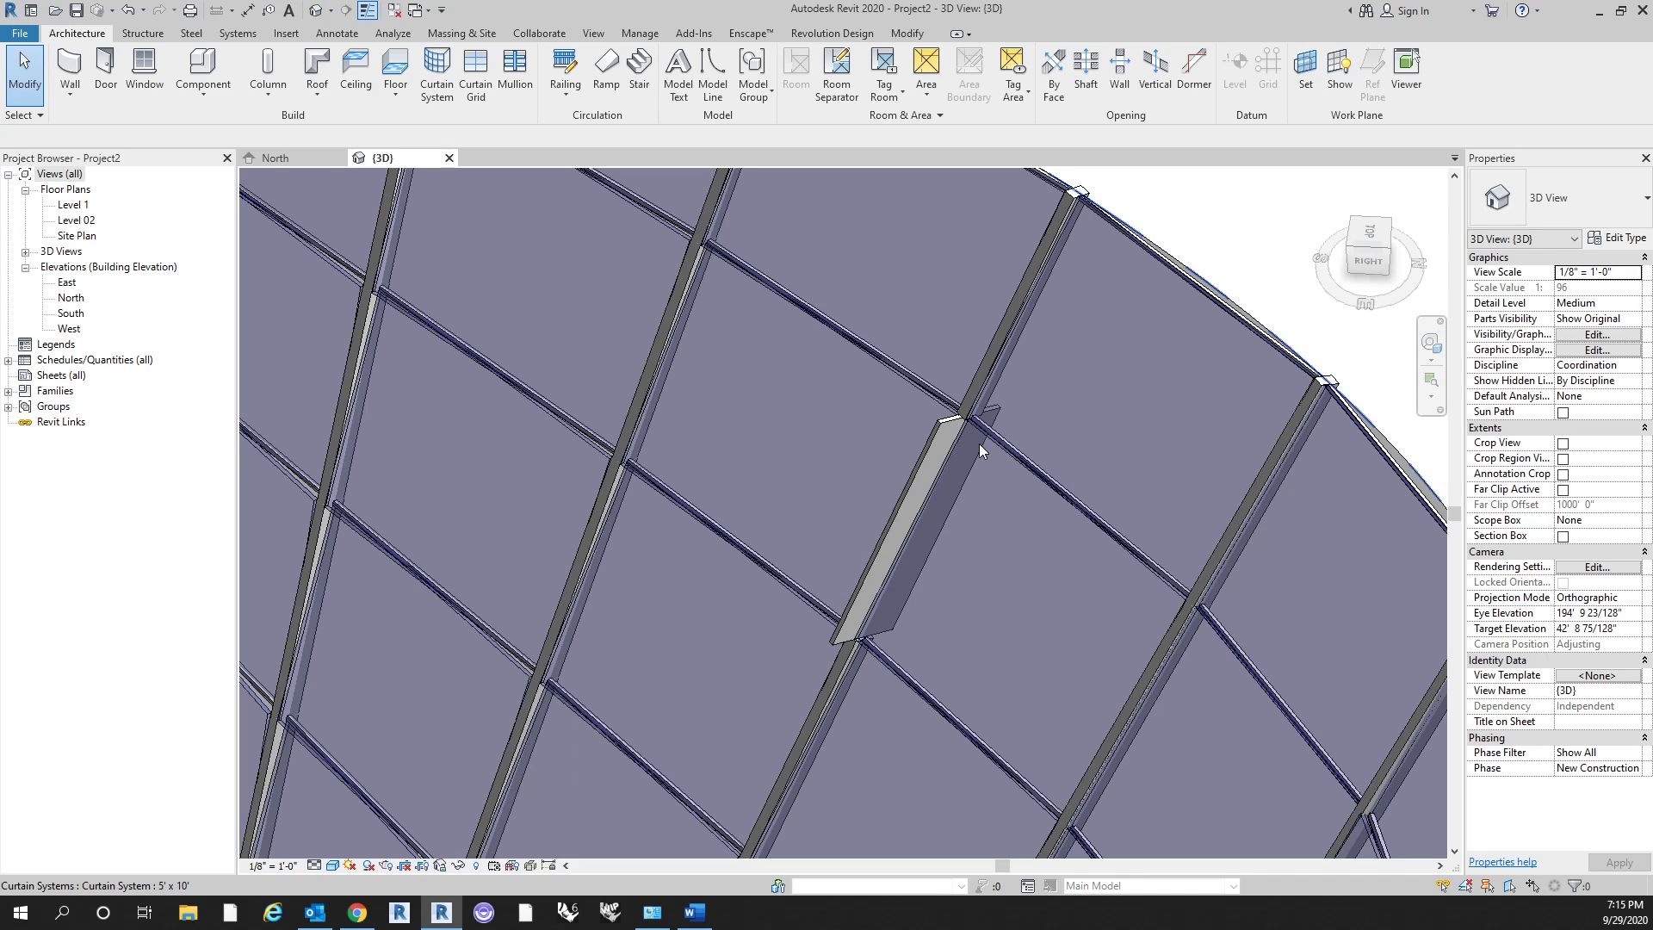
click(925, 469)
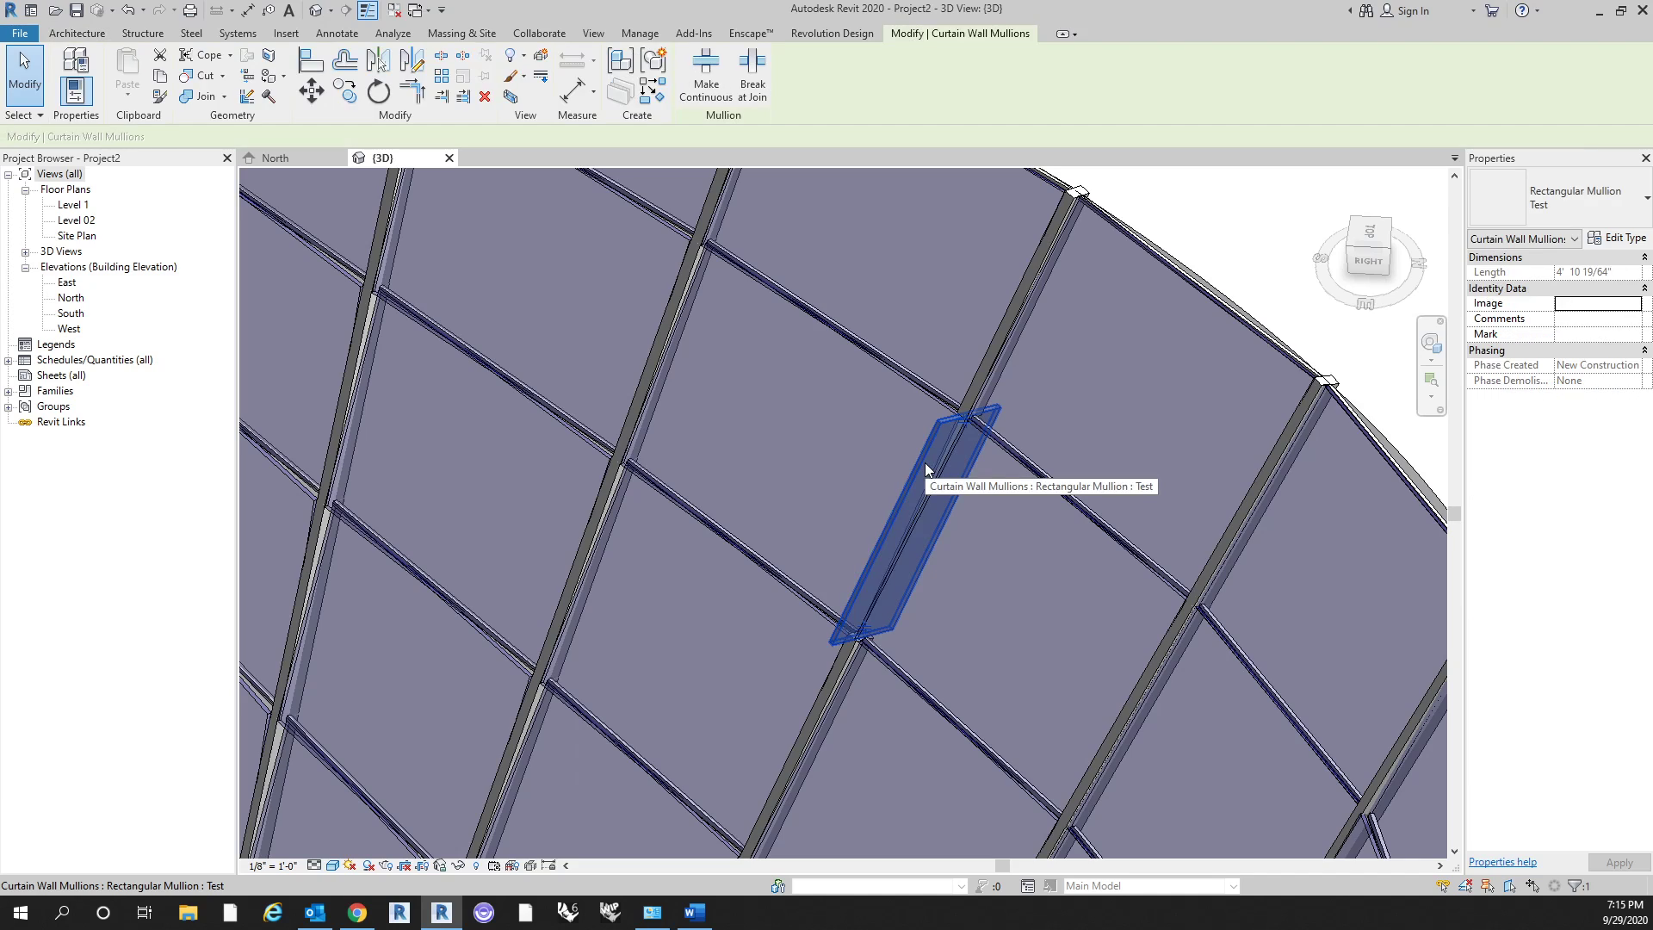
click(1622, 239)
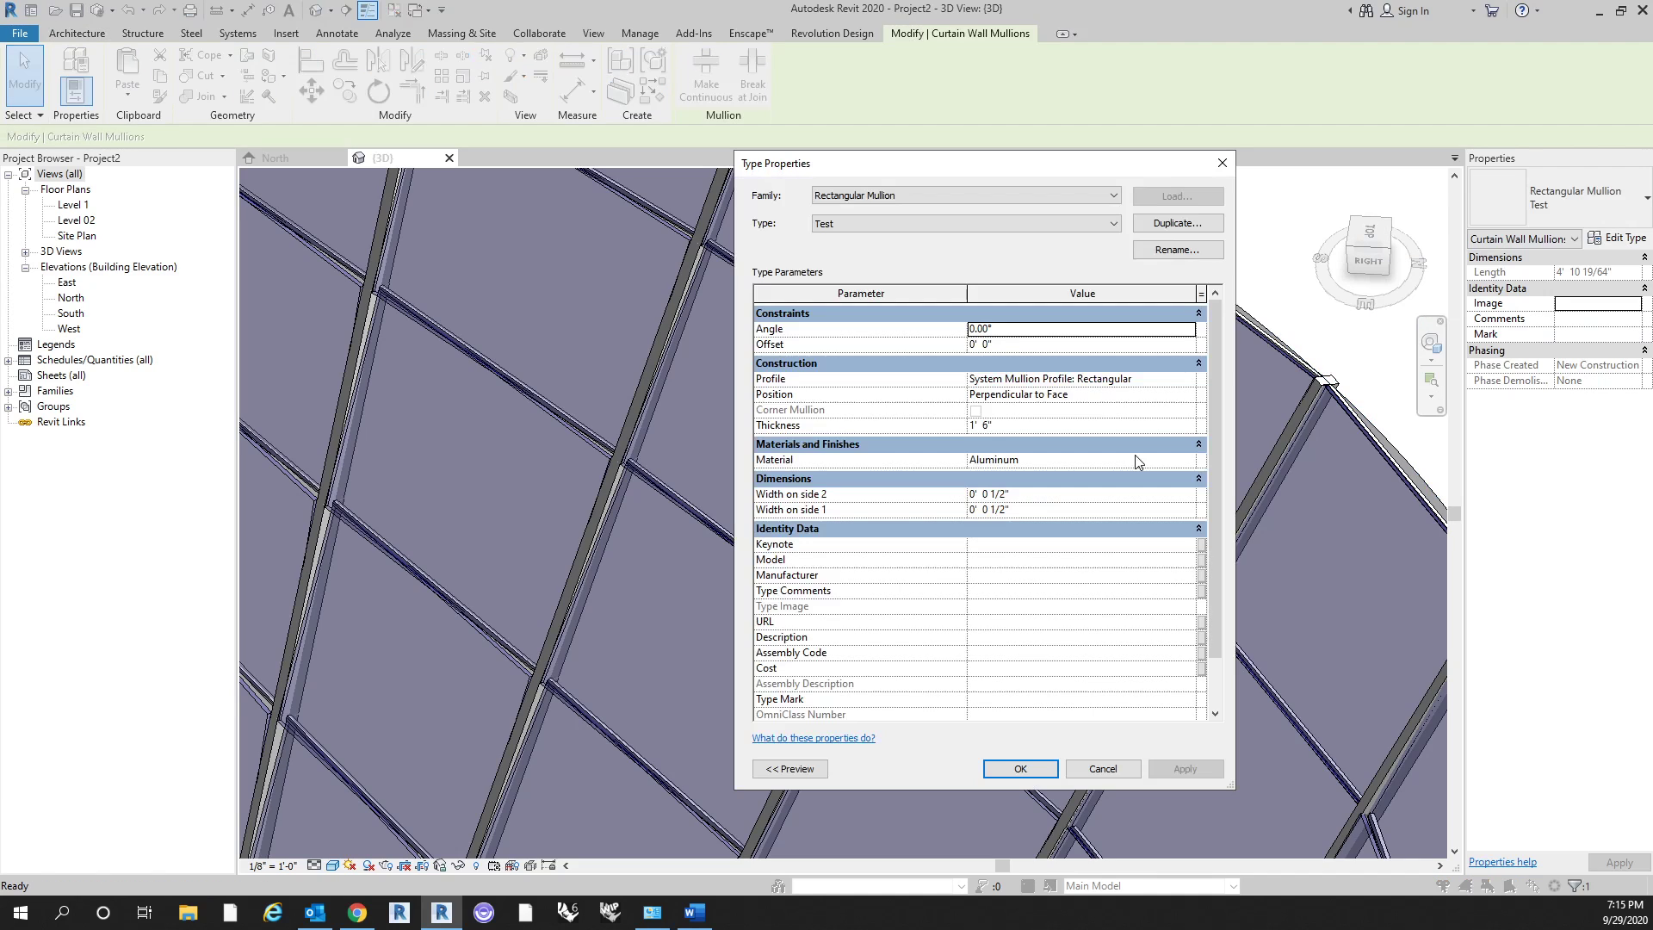
click(1043, 346)
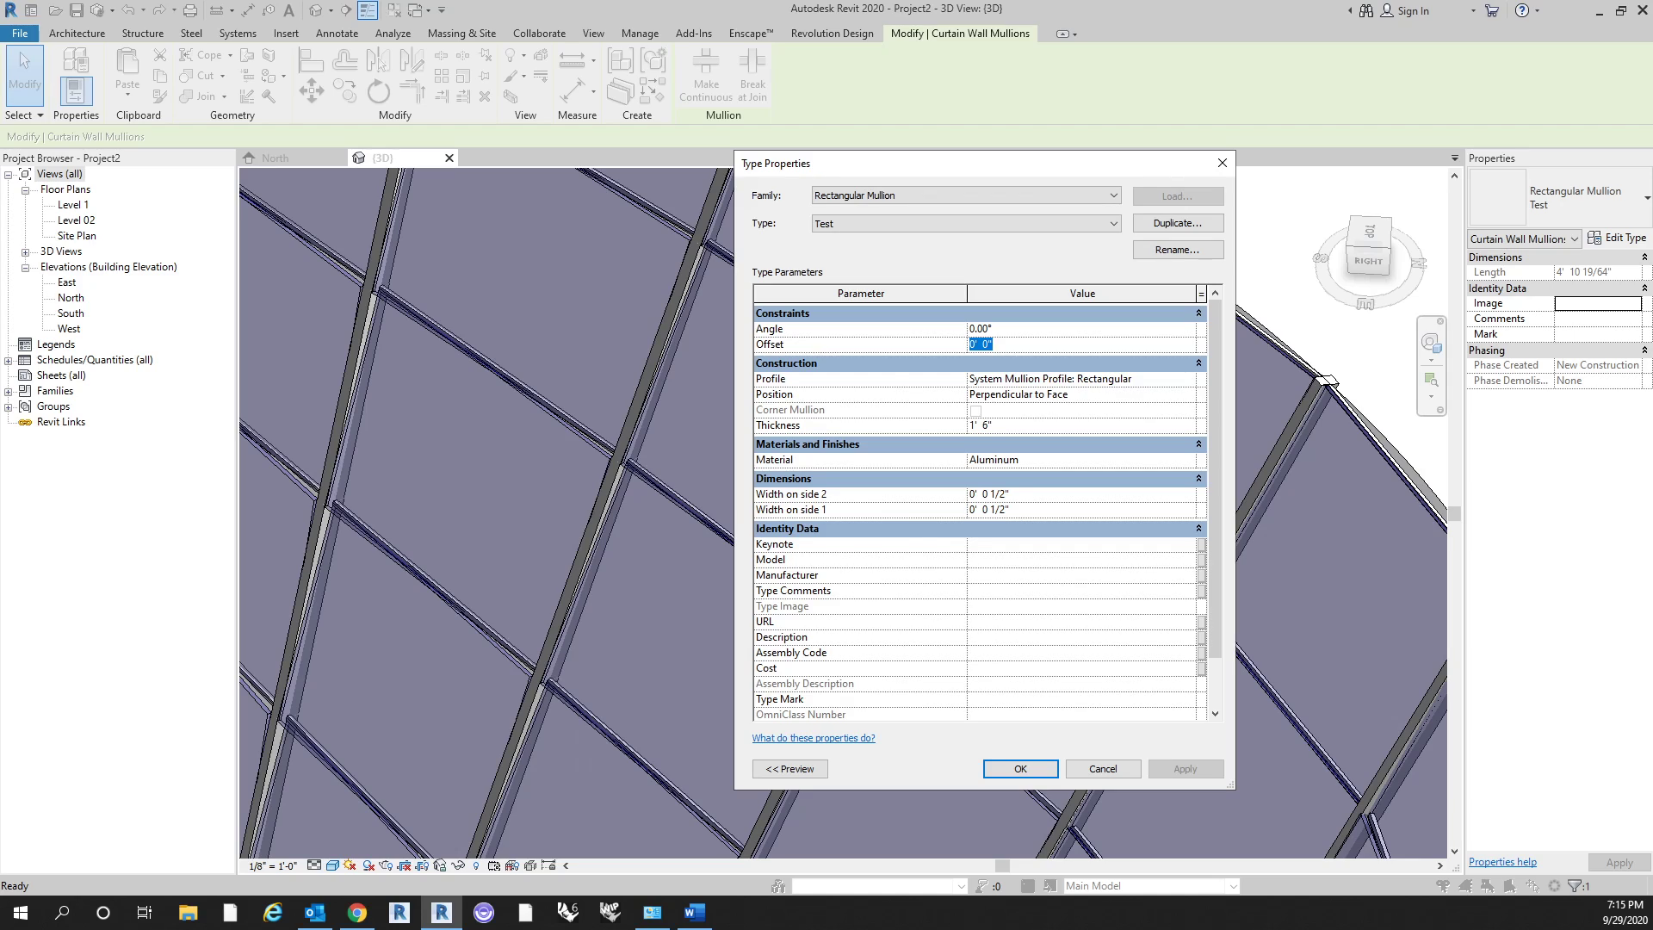
text(9)
click(993, 763)
scroll(1037, 581, down, 5)
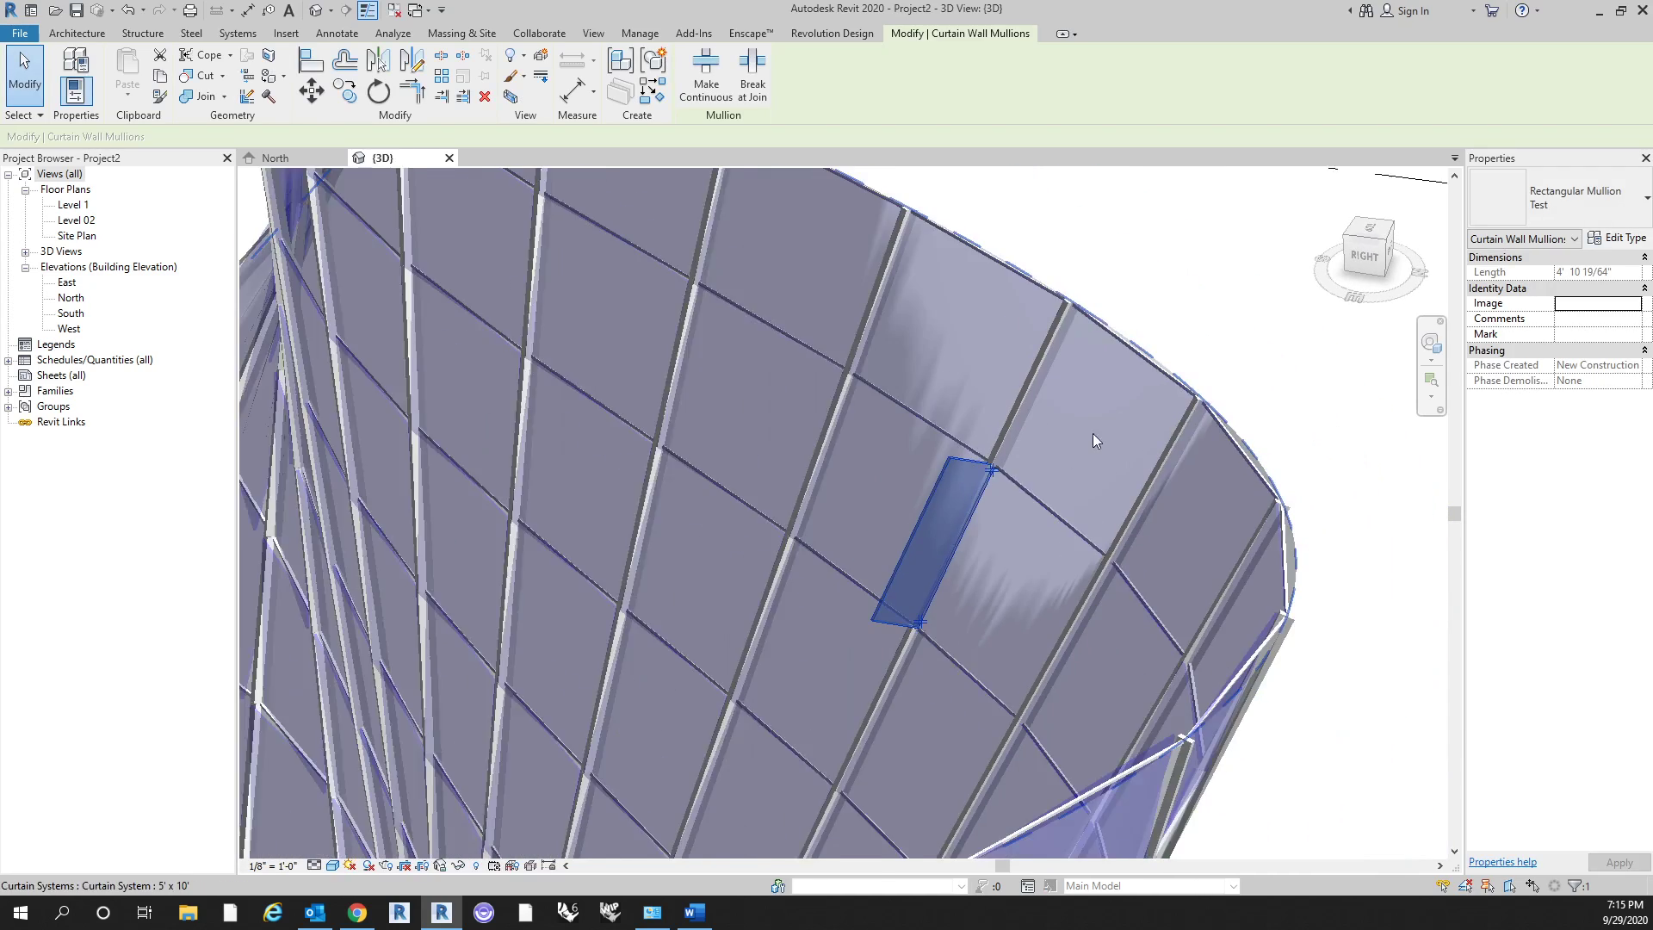
key(Escape)
scroll(1002, 495, up, 5)
shift+middle_drag(1002, 496, 1369, 603)
scroll(1053, 284, down, 3)
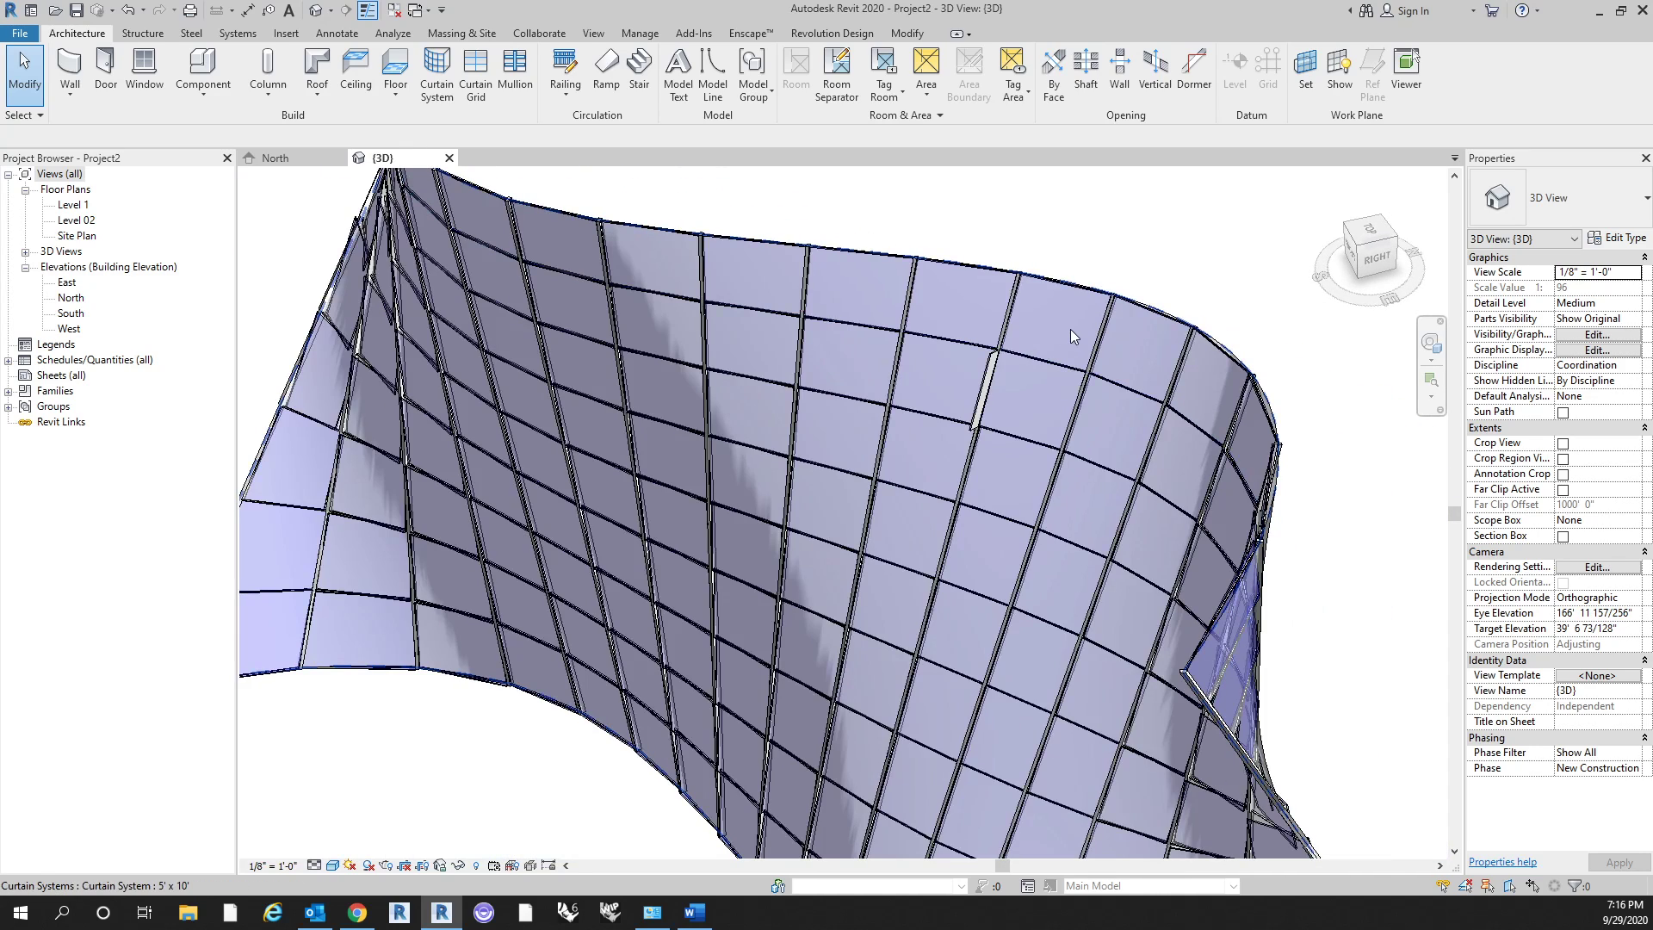
Set the curtain system type's Grid 1 interior mullions to Rectangular Mullion : Test.
click(1076, 327)
scroll(767, 663, down, 5)
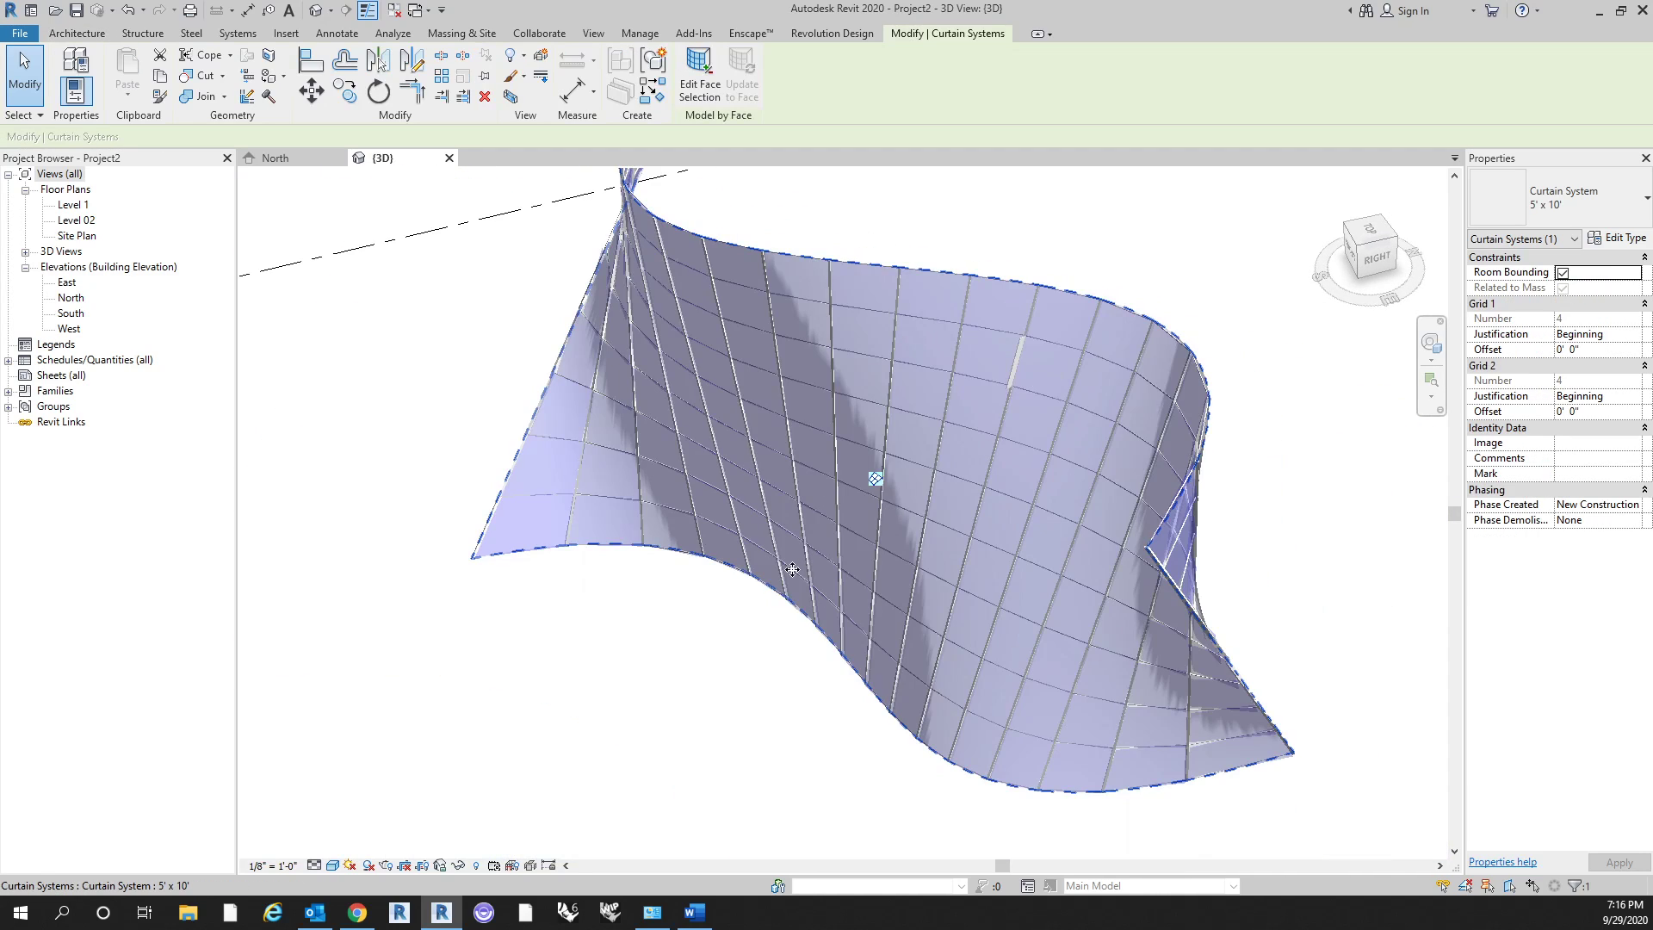
click(794, 660)
click(1050, 291)
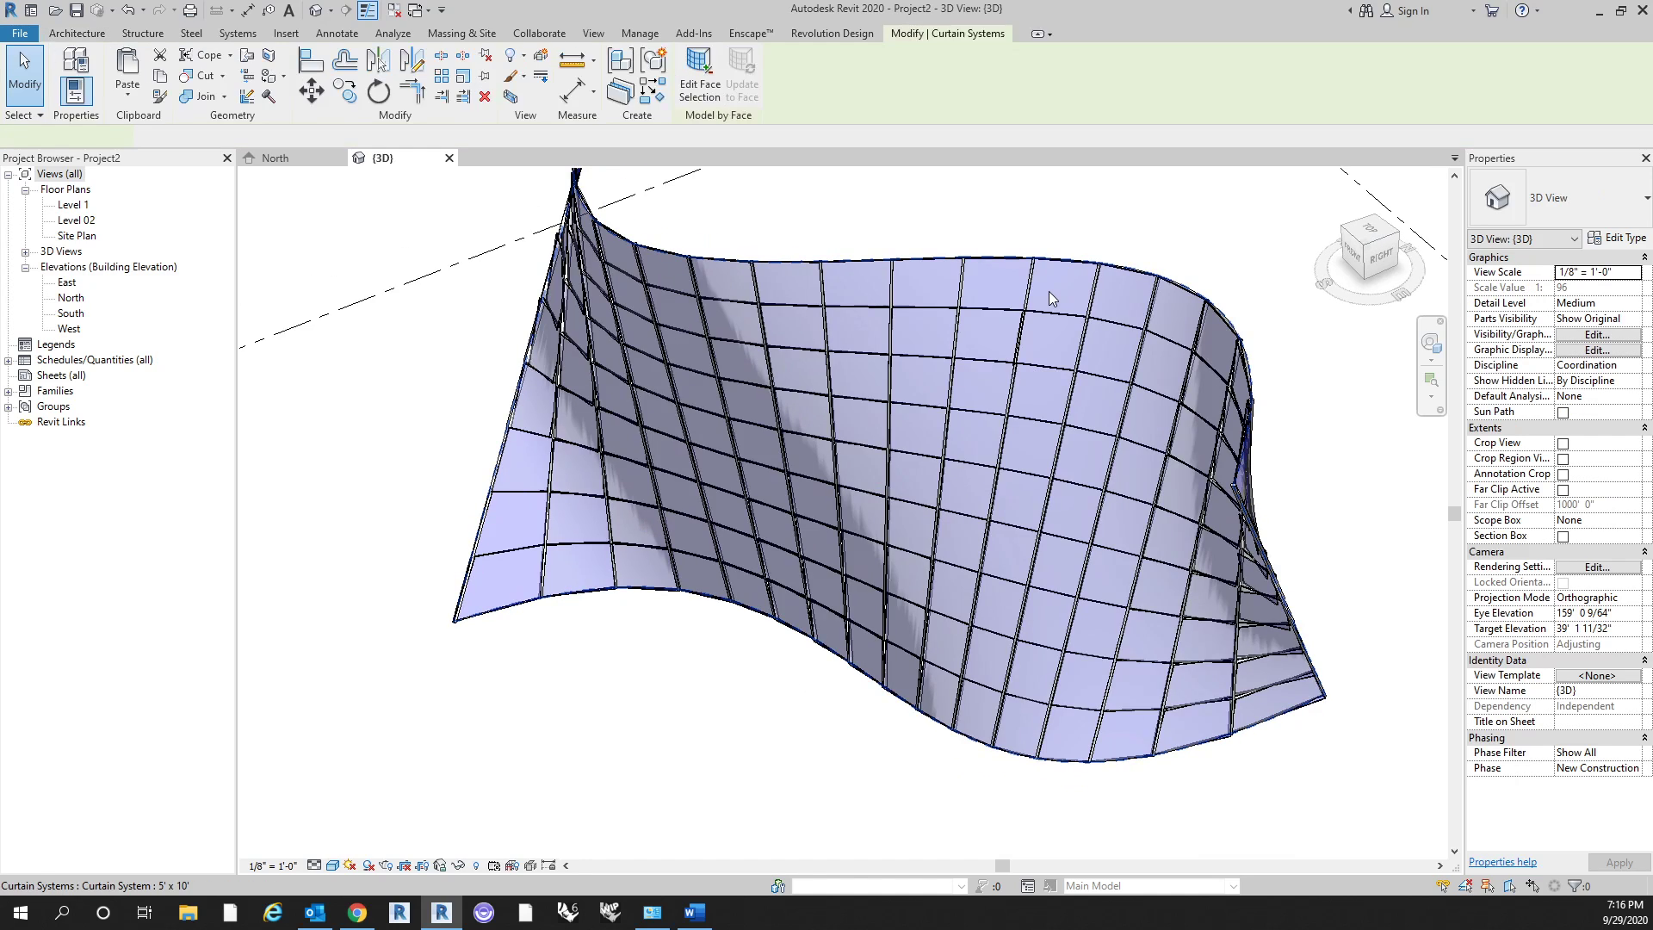
click(1616, 237)
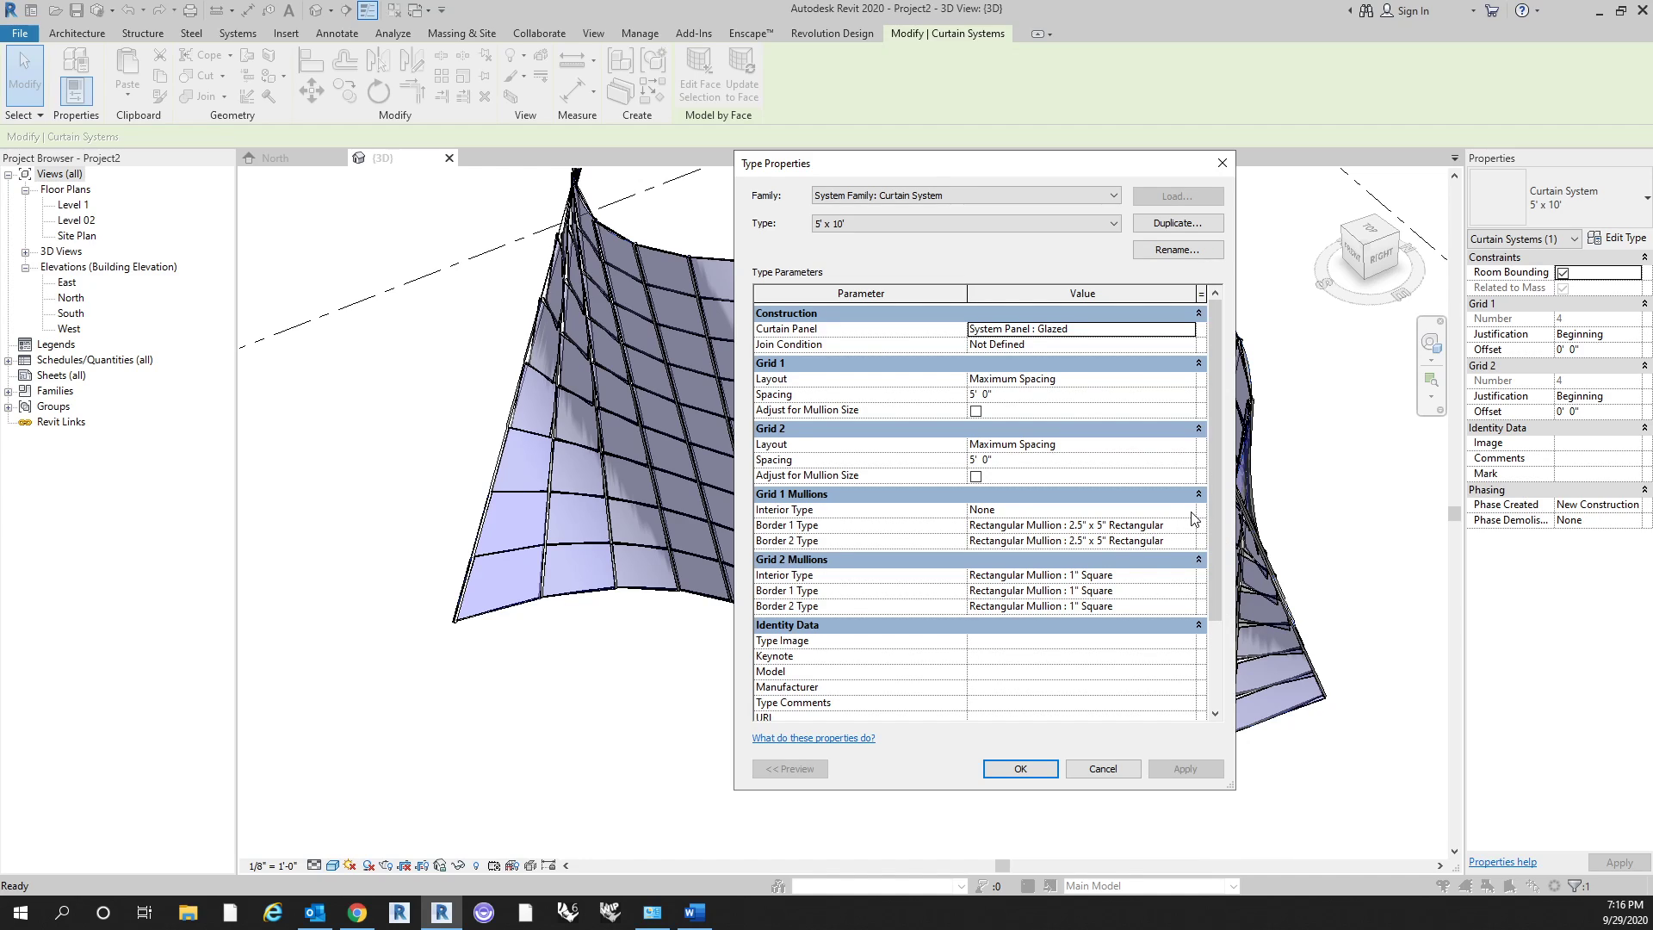
click(1192, 512)
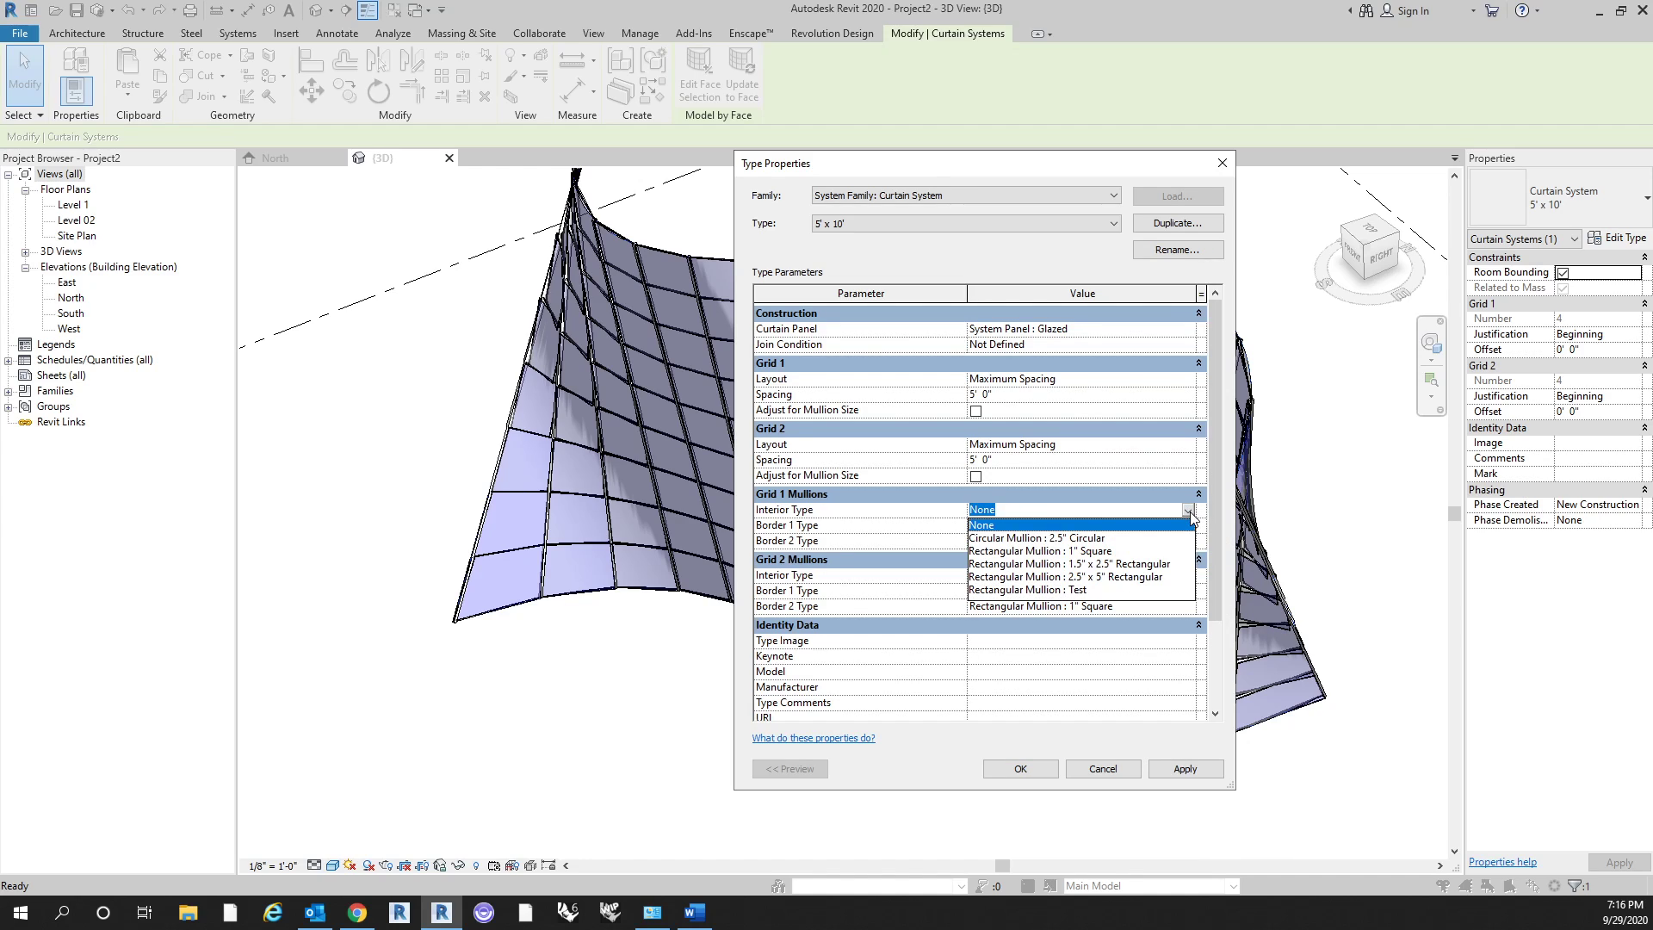
click(1076, 590)
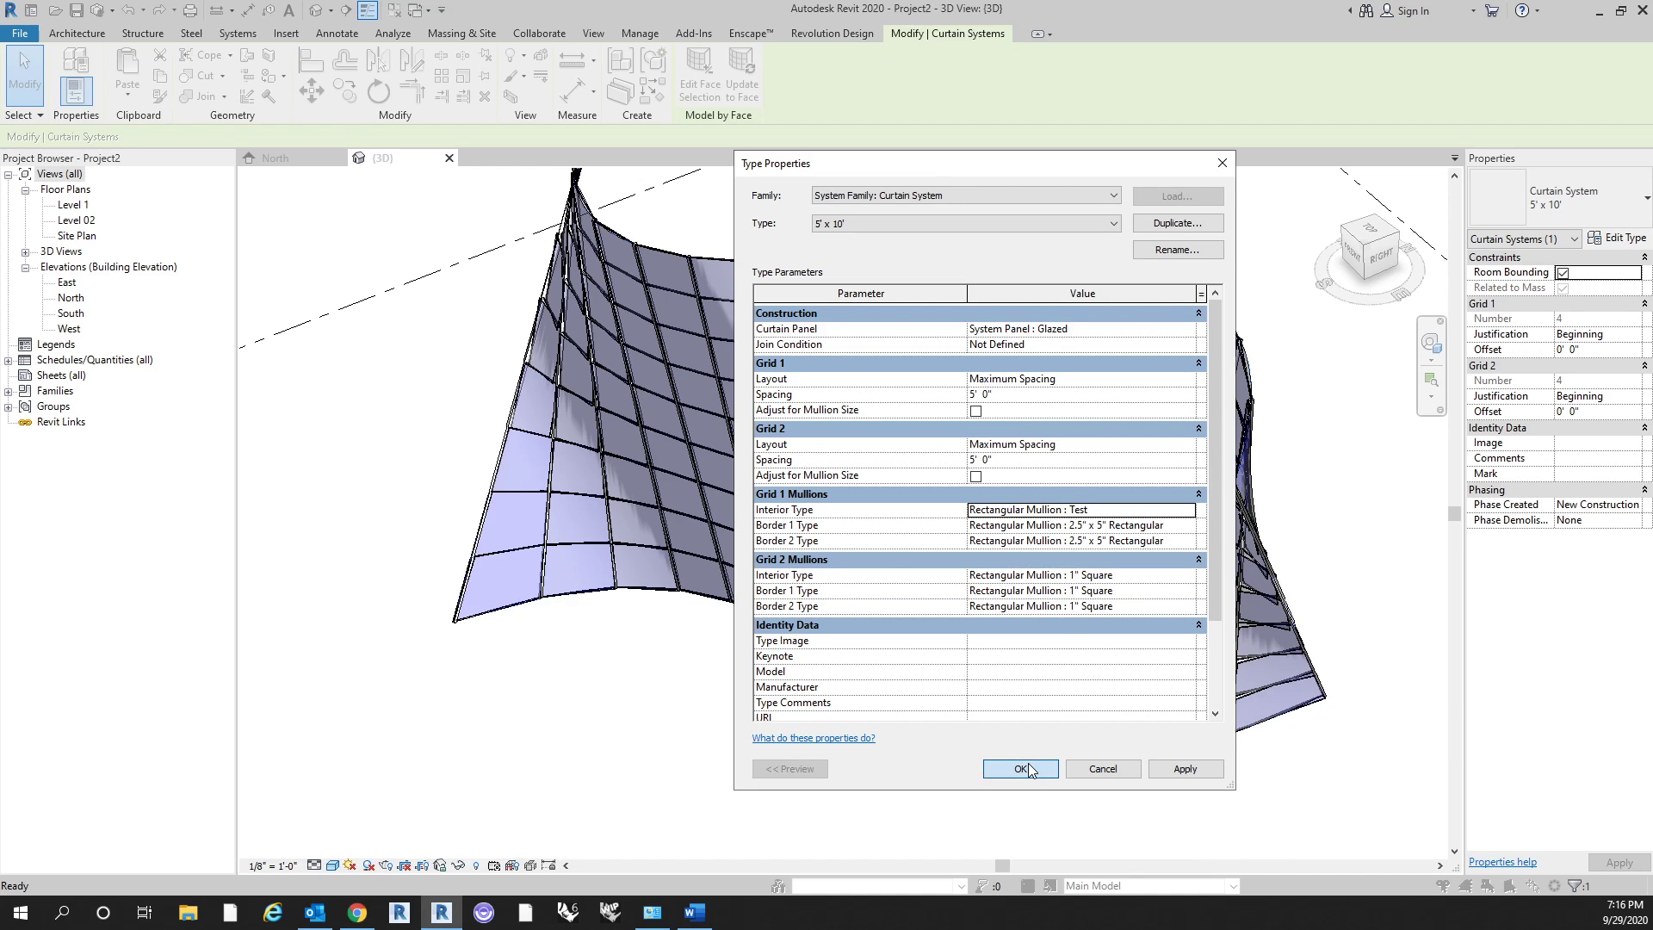
click(1021, 768)
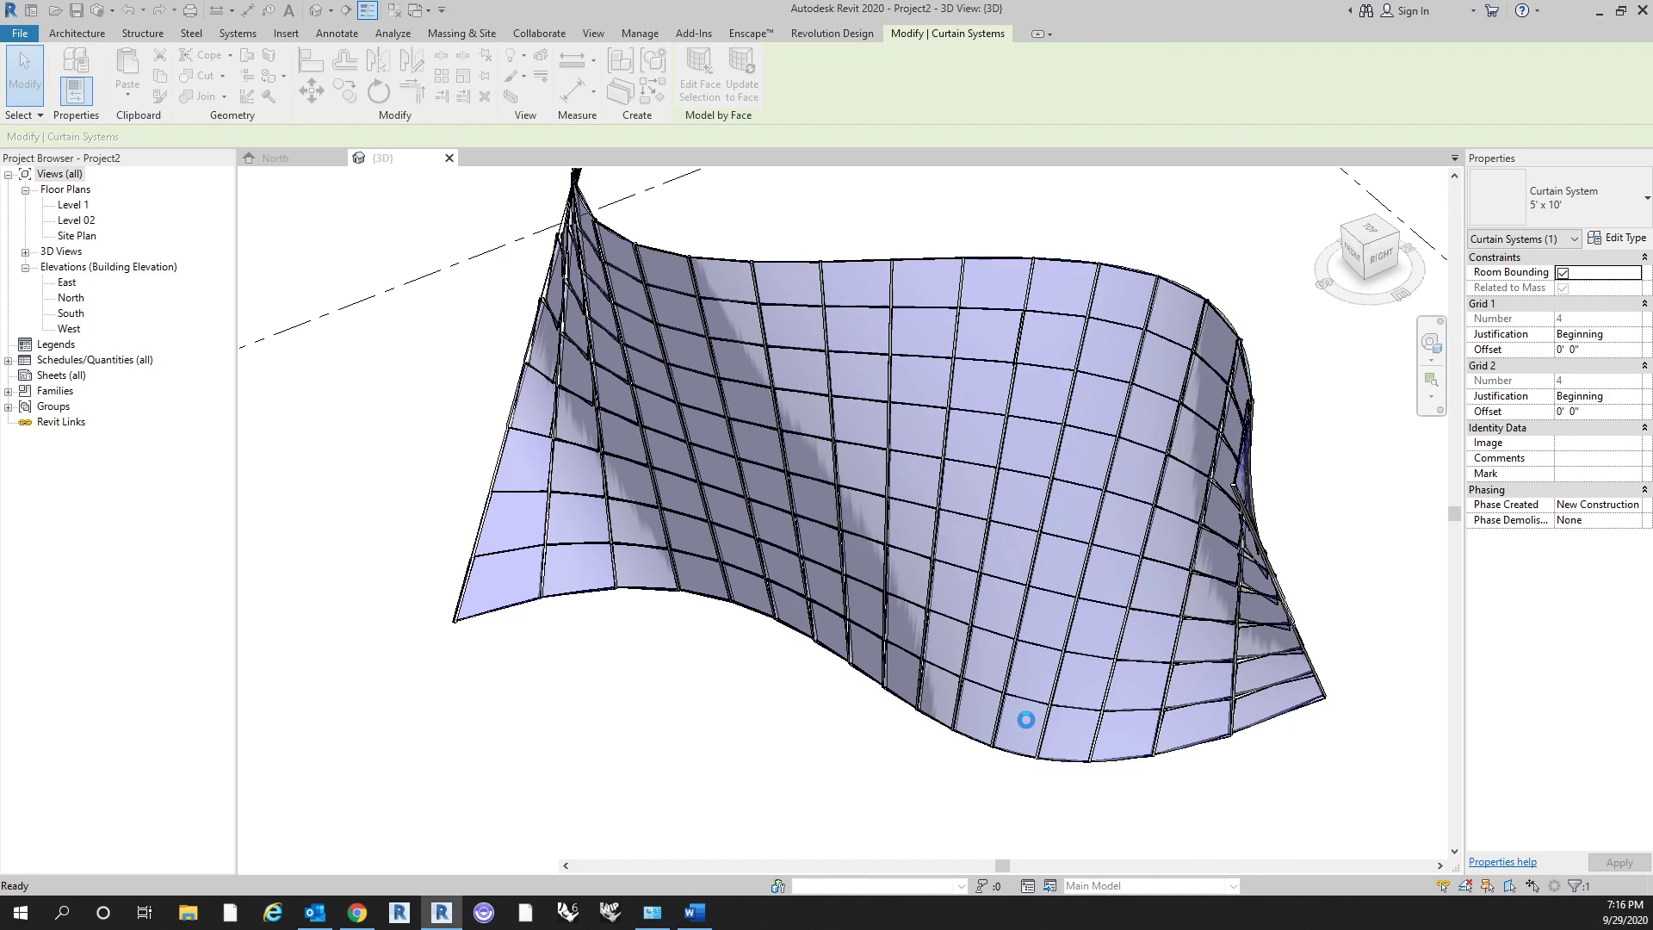
click(738, 761)
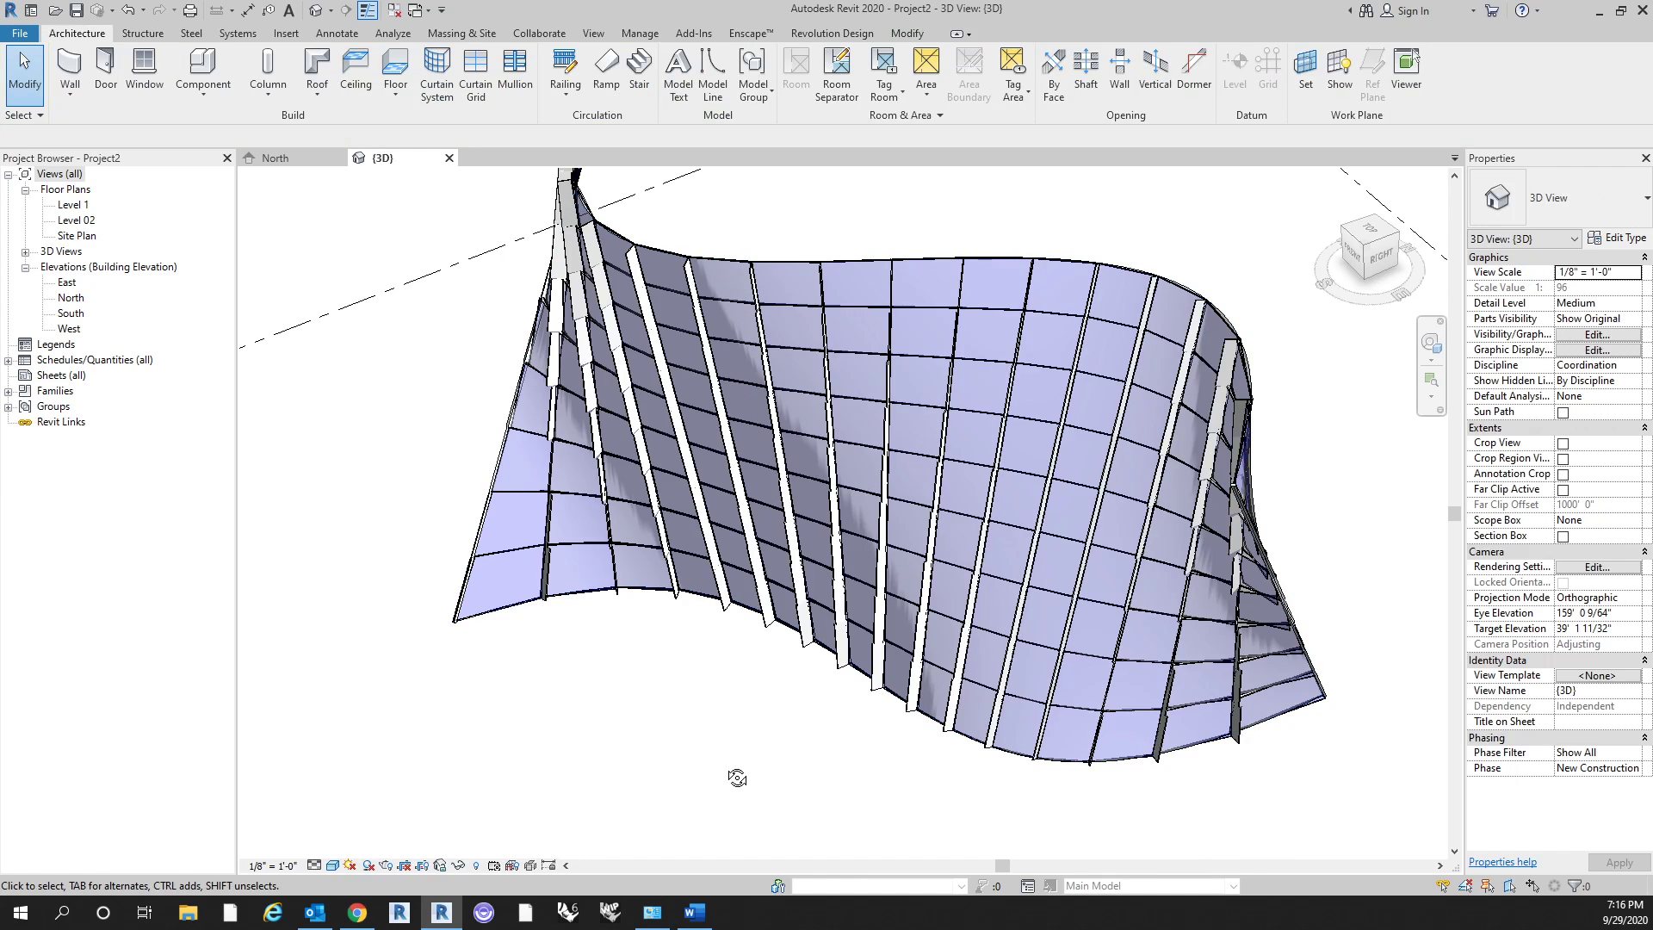
Examine the Test fins along the curved curtain surface from several angles, checking how one selected mullion segment aligns with its neighbours.
mouse_move(734, 778)
shift+middle_down()
mouse_move(935, 682)
mouse_move(1033, 672)
mouse_move(1261, 727)
mouse_move(1264, 646)
mouse_move(1162, 628)
mouse_move(826, 689)
mouse_move(1133, 734)
mouse_move(937, 749)
mouse_move(1099, 710)
mouse_move(1021, 712)
mouse_move(899, 647)
mouse_move(767, 690)
mouse_move(731, 790)
shift+middle_up()
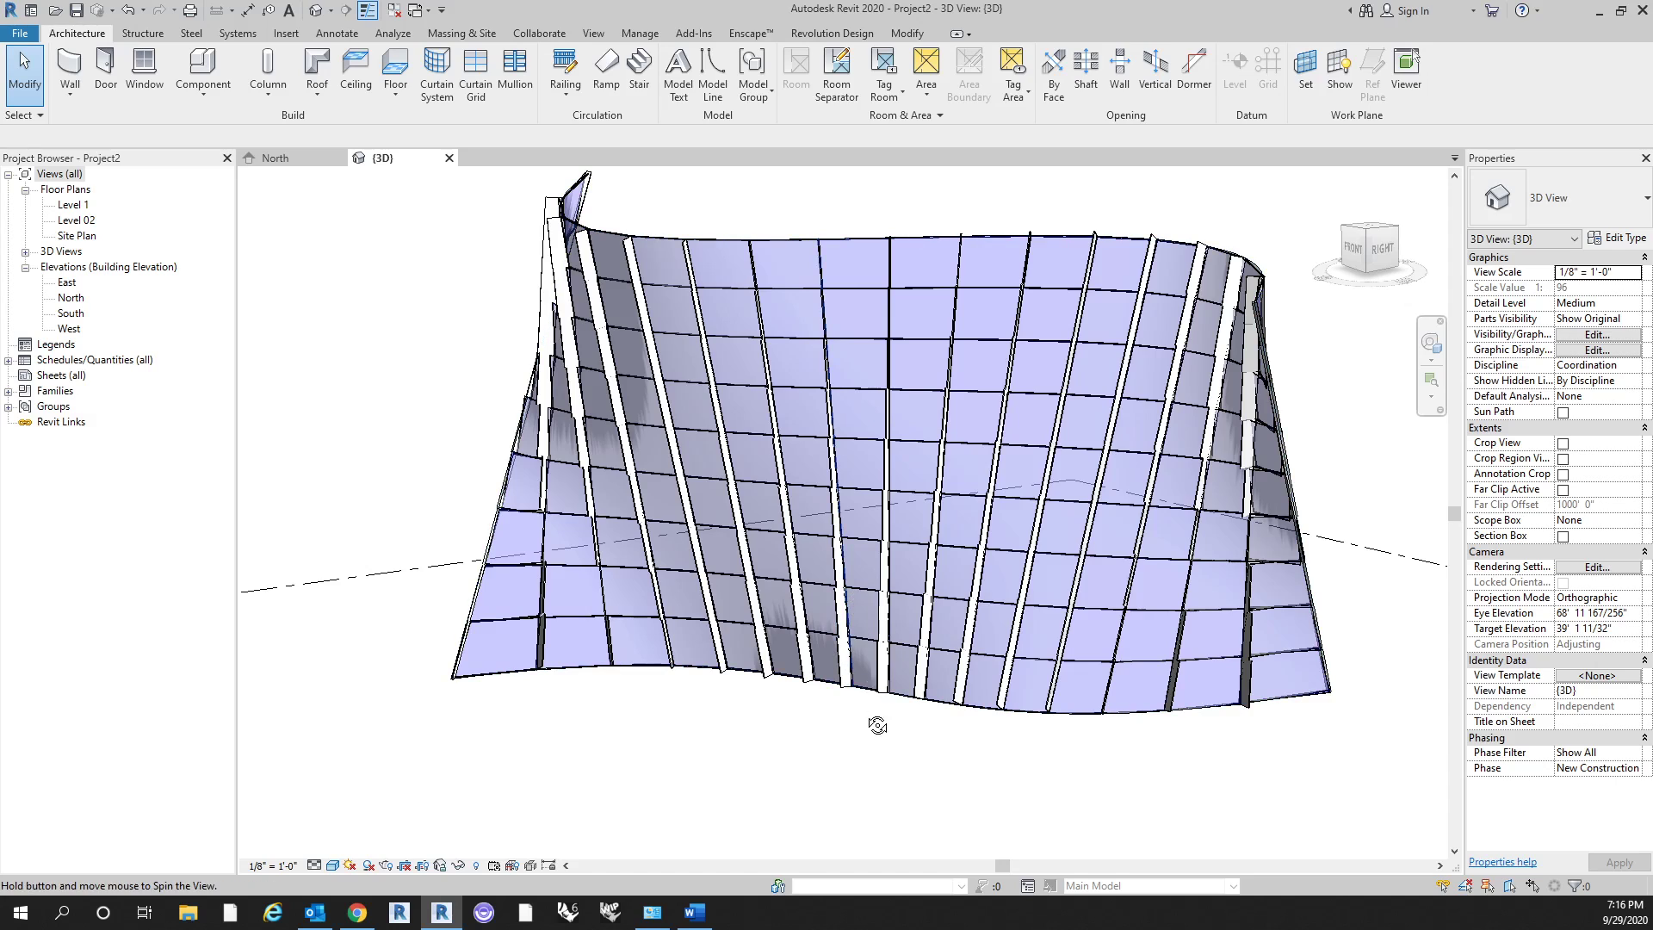
shift+middle_drag(878, 723, 867, 749)
scroll(971, 469, up, 4)
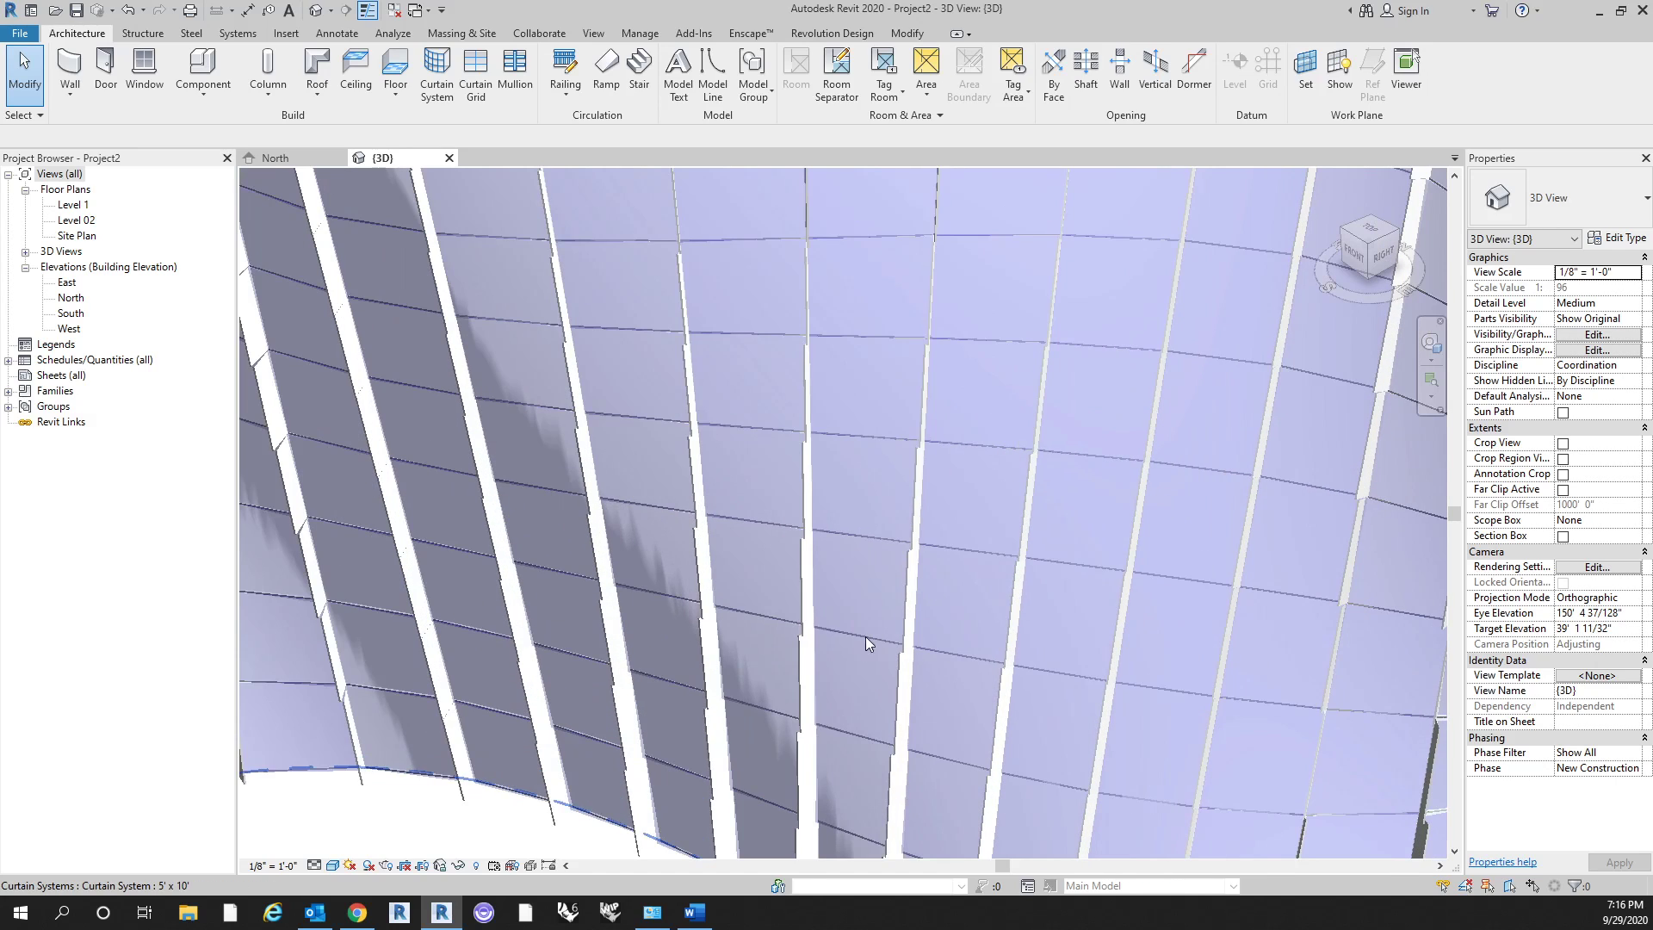
click(807, 681)
middle_drag(957, 632, 989, 581)
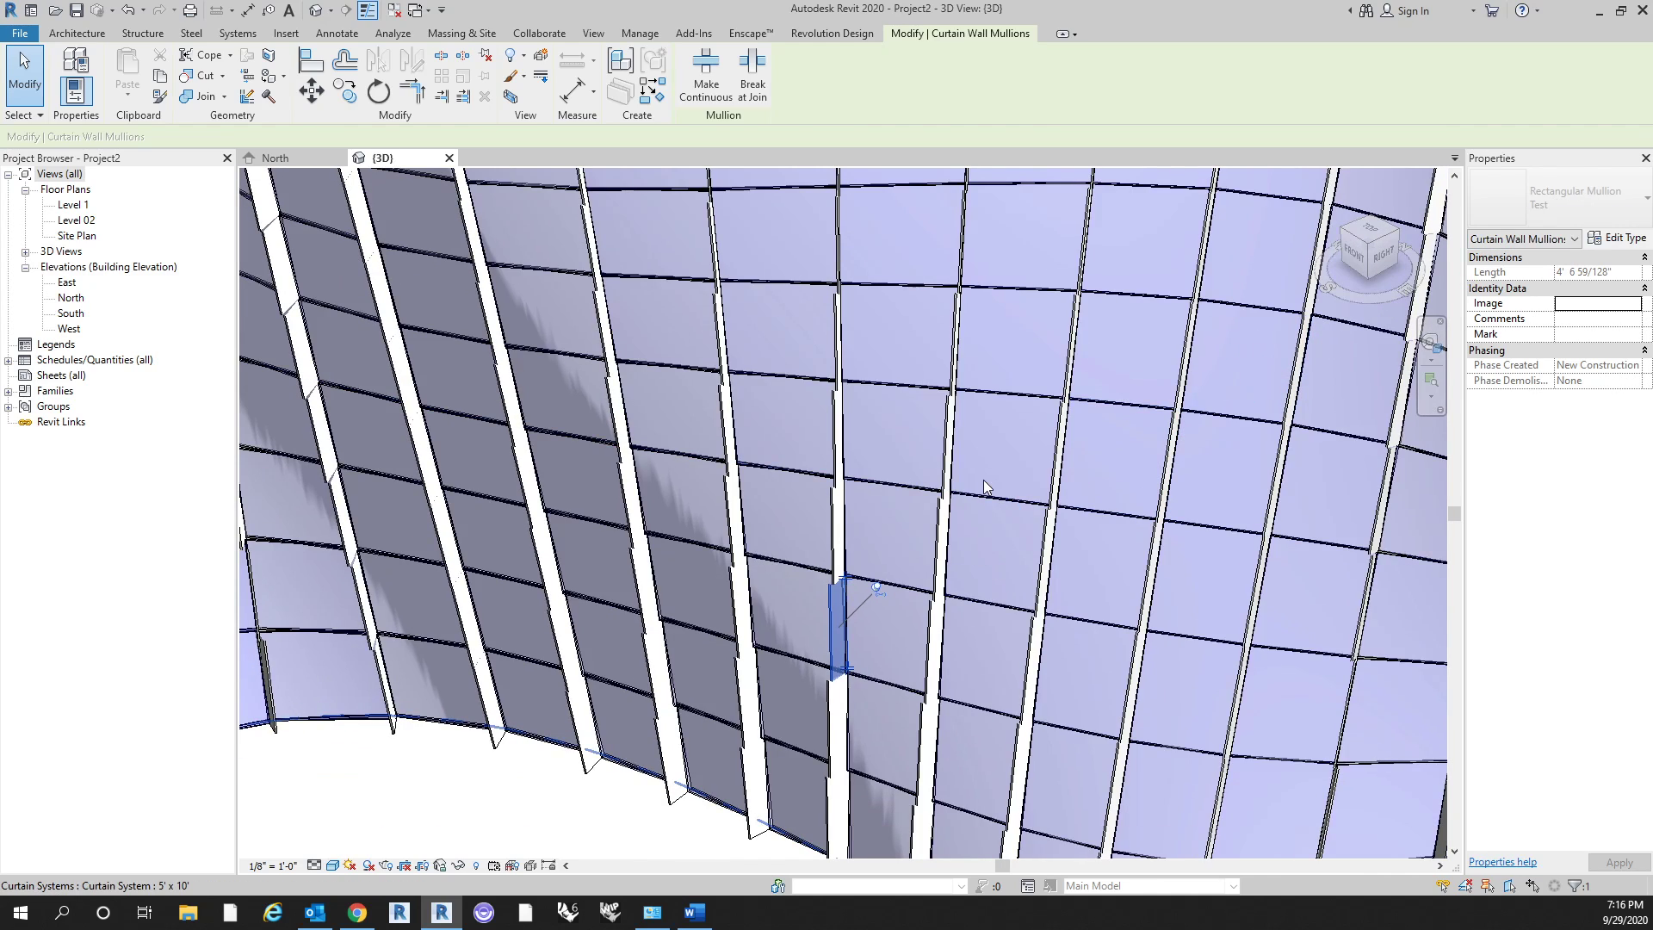
scroll(982, 491, down, 5)
scroll(924, 593, up, 6)
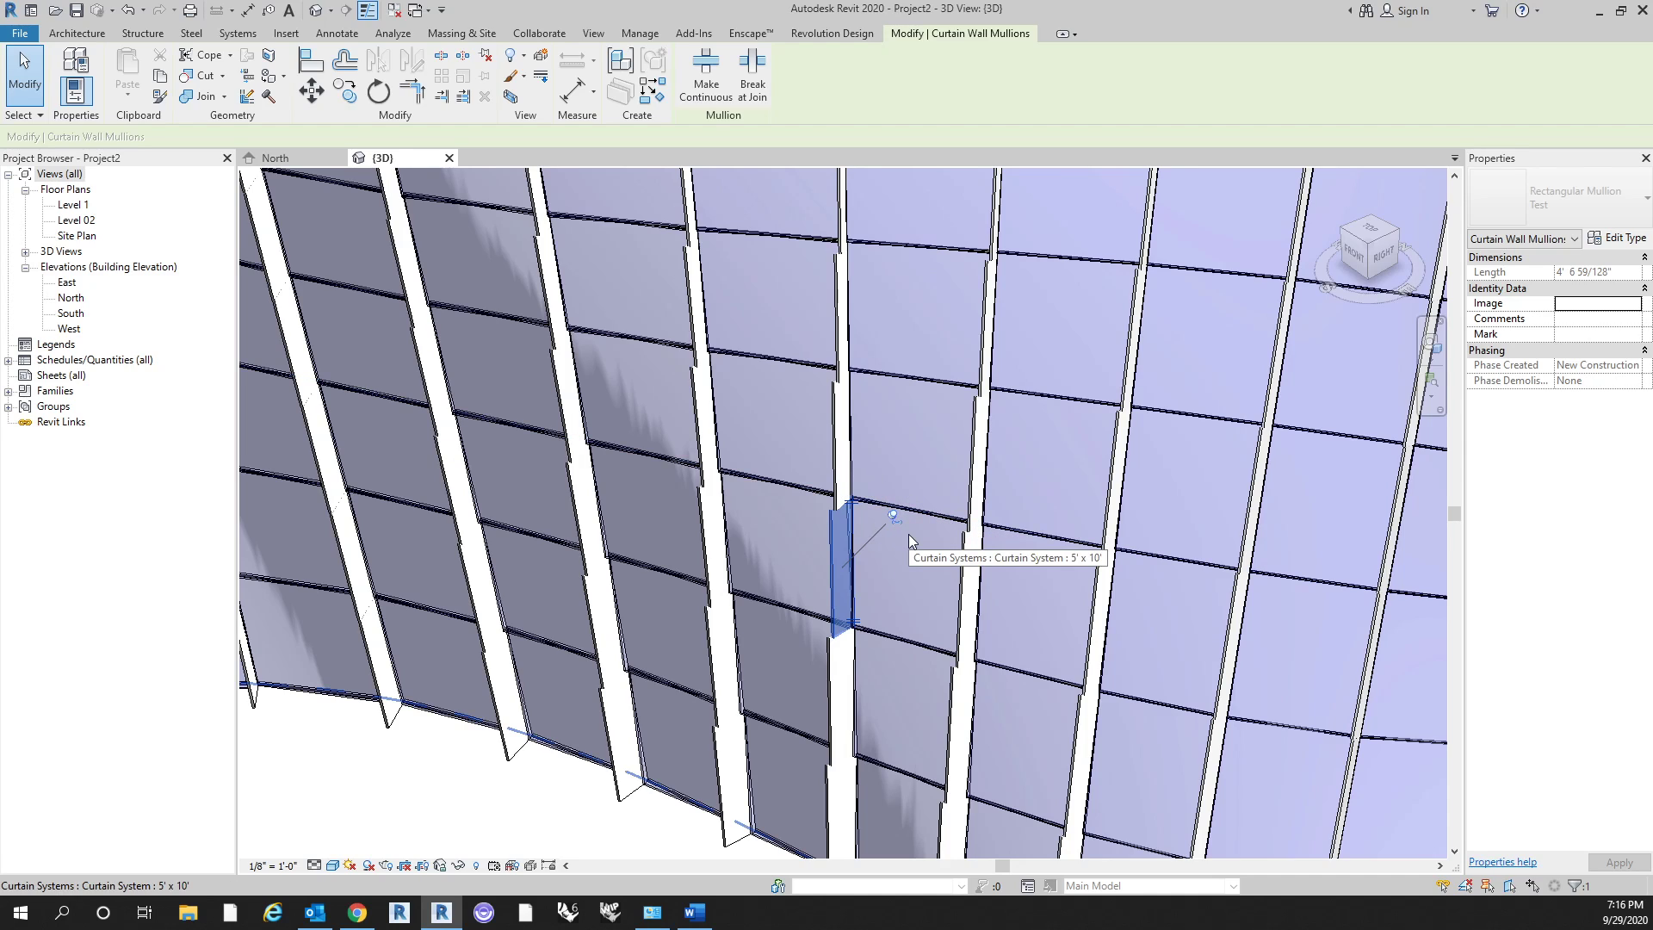
scroll(770, 534, down, 2)
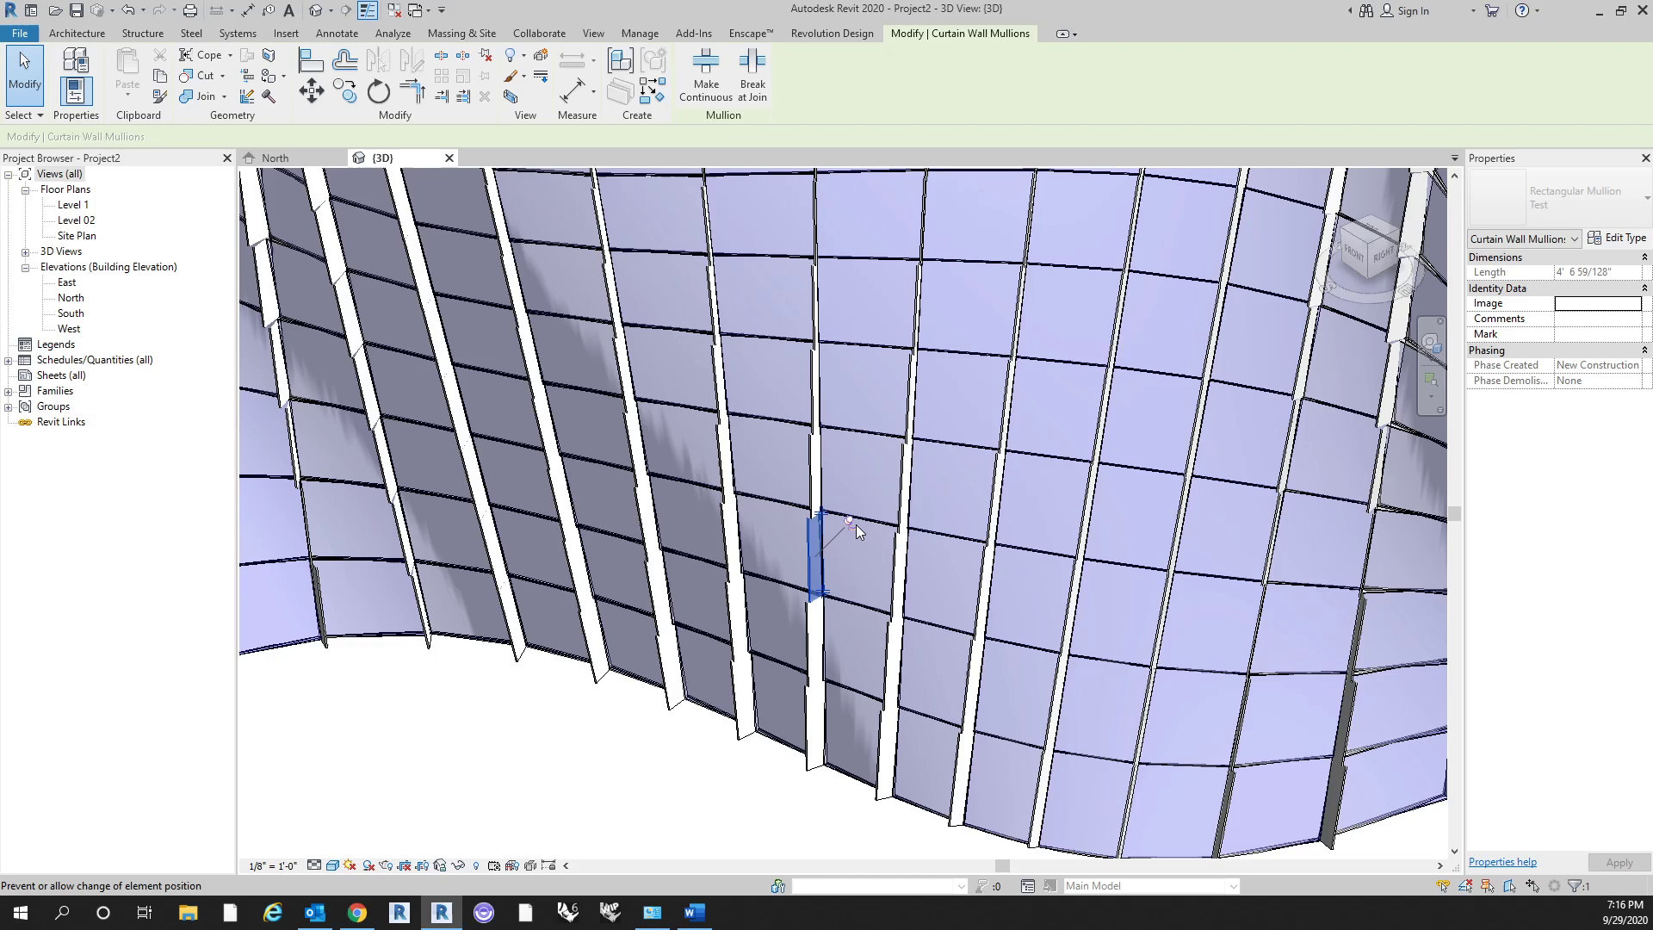
scroll(857, 526, up, 2)
scroll(824, 527, down, 2)
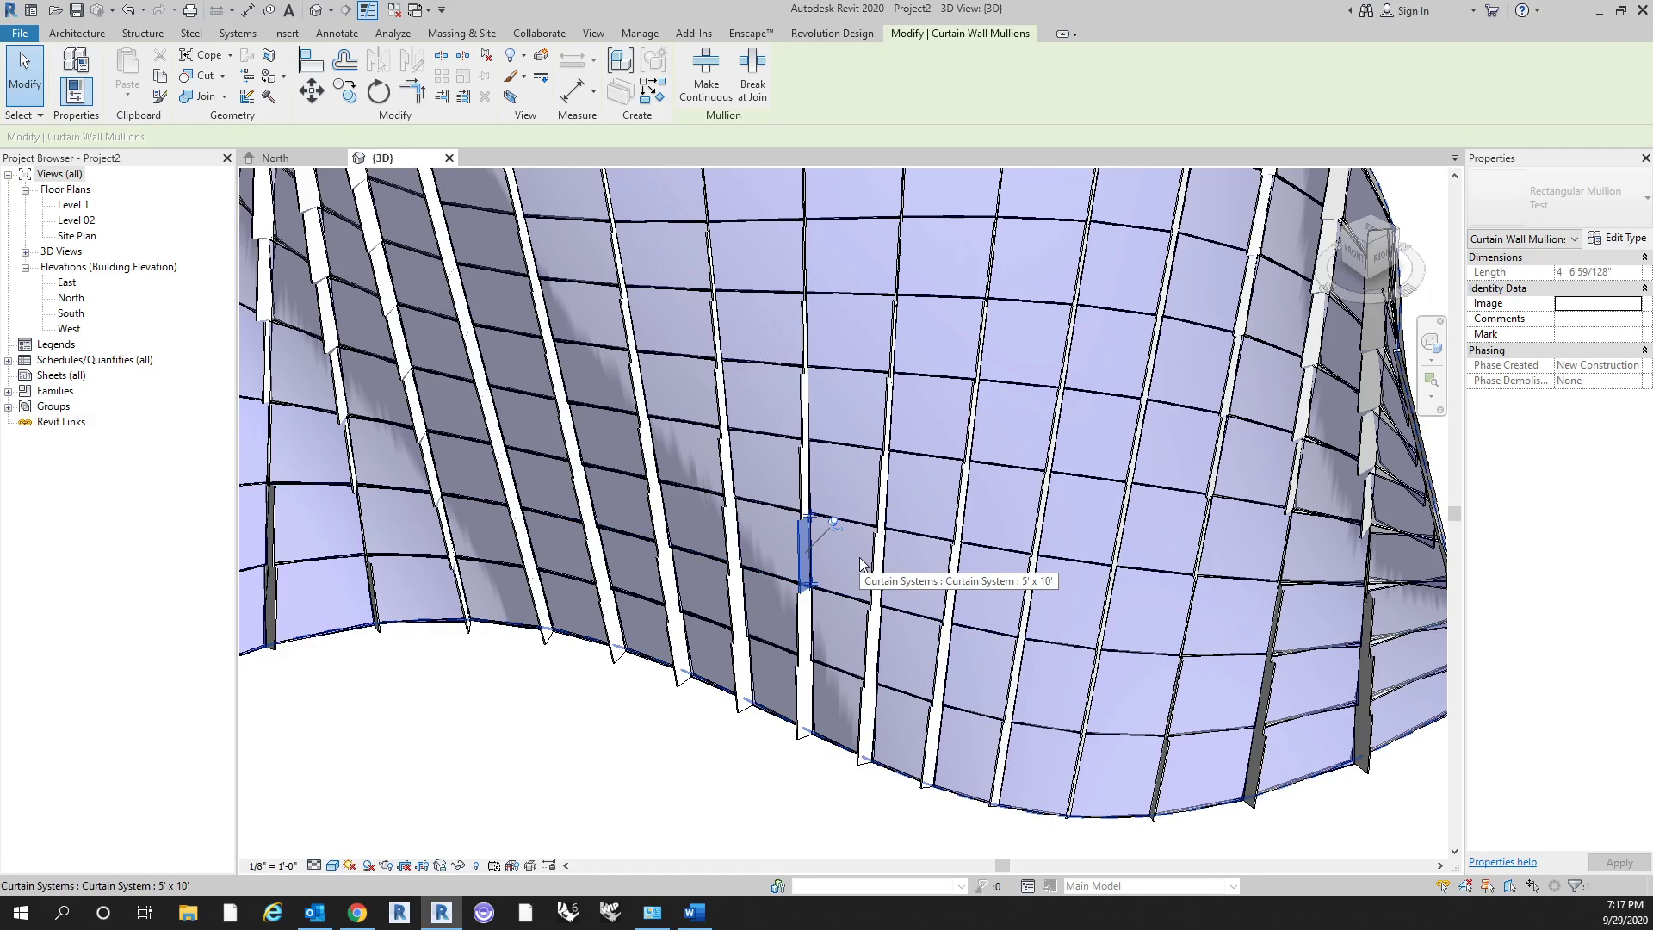
scroll(801, 480, down, 5)
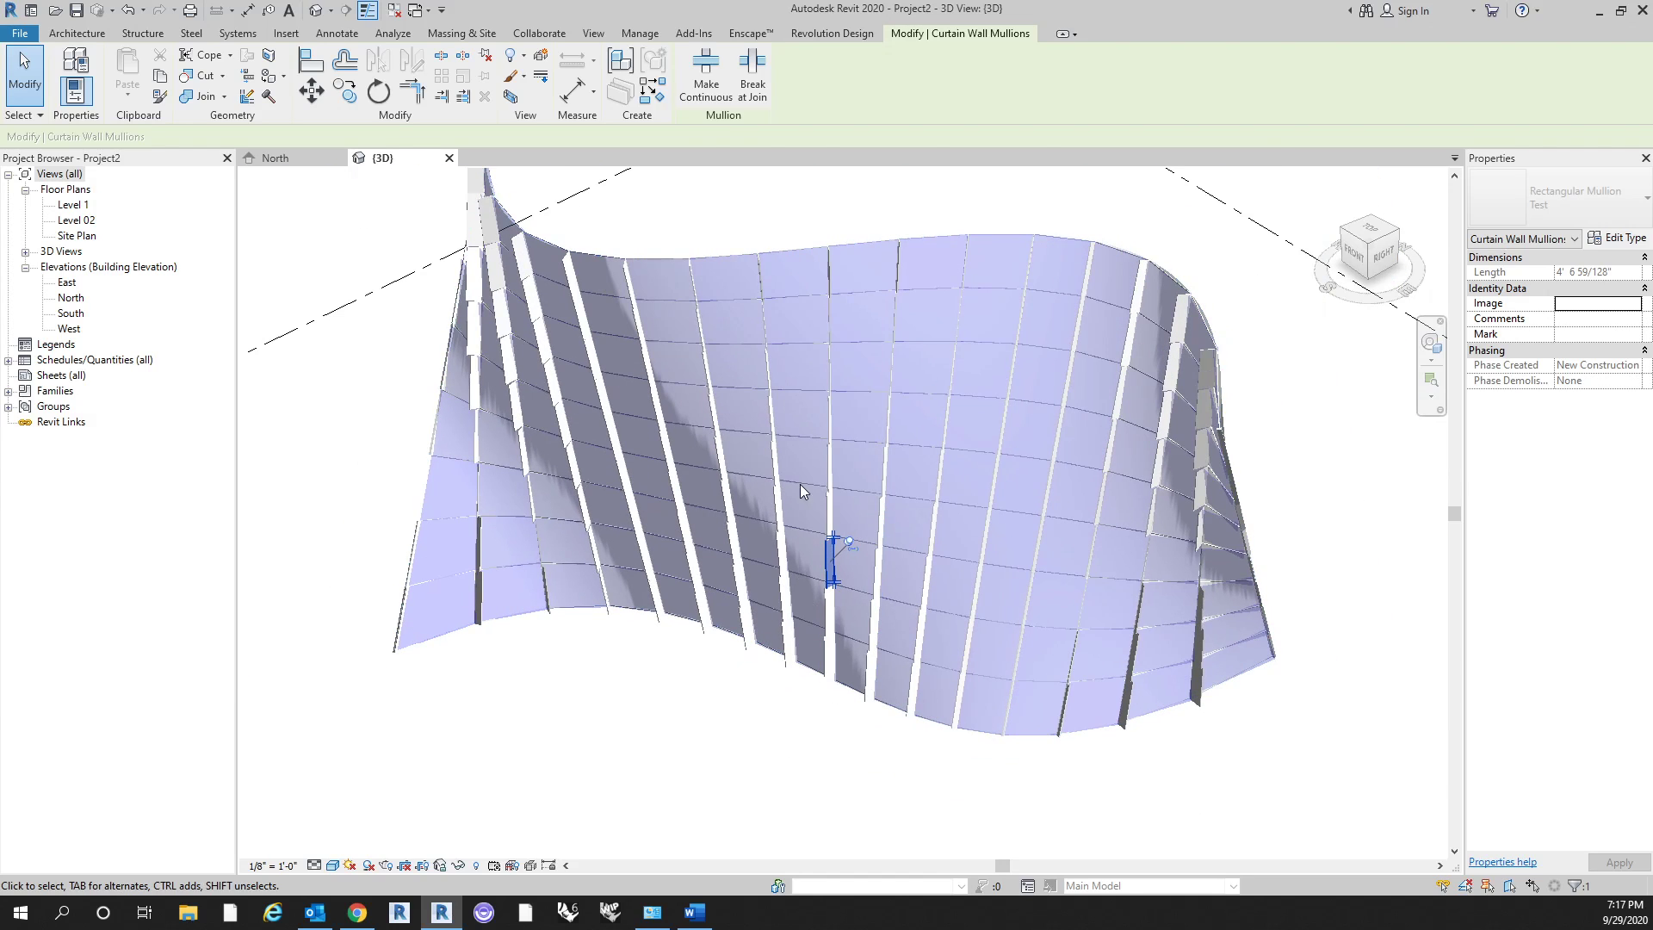
scroll(834, 560, up, 4)
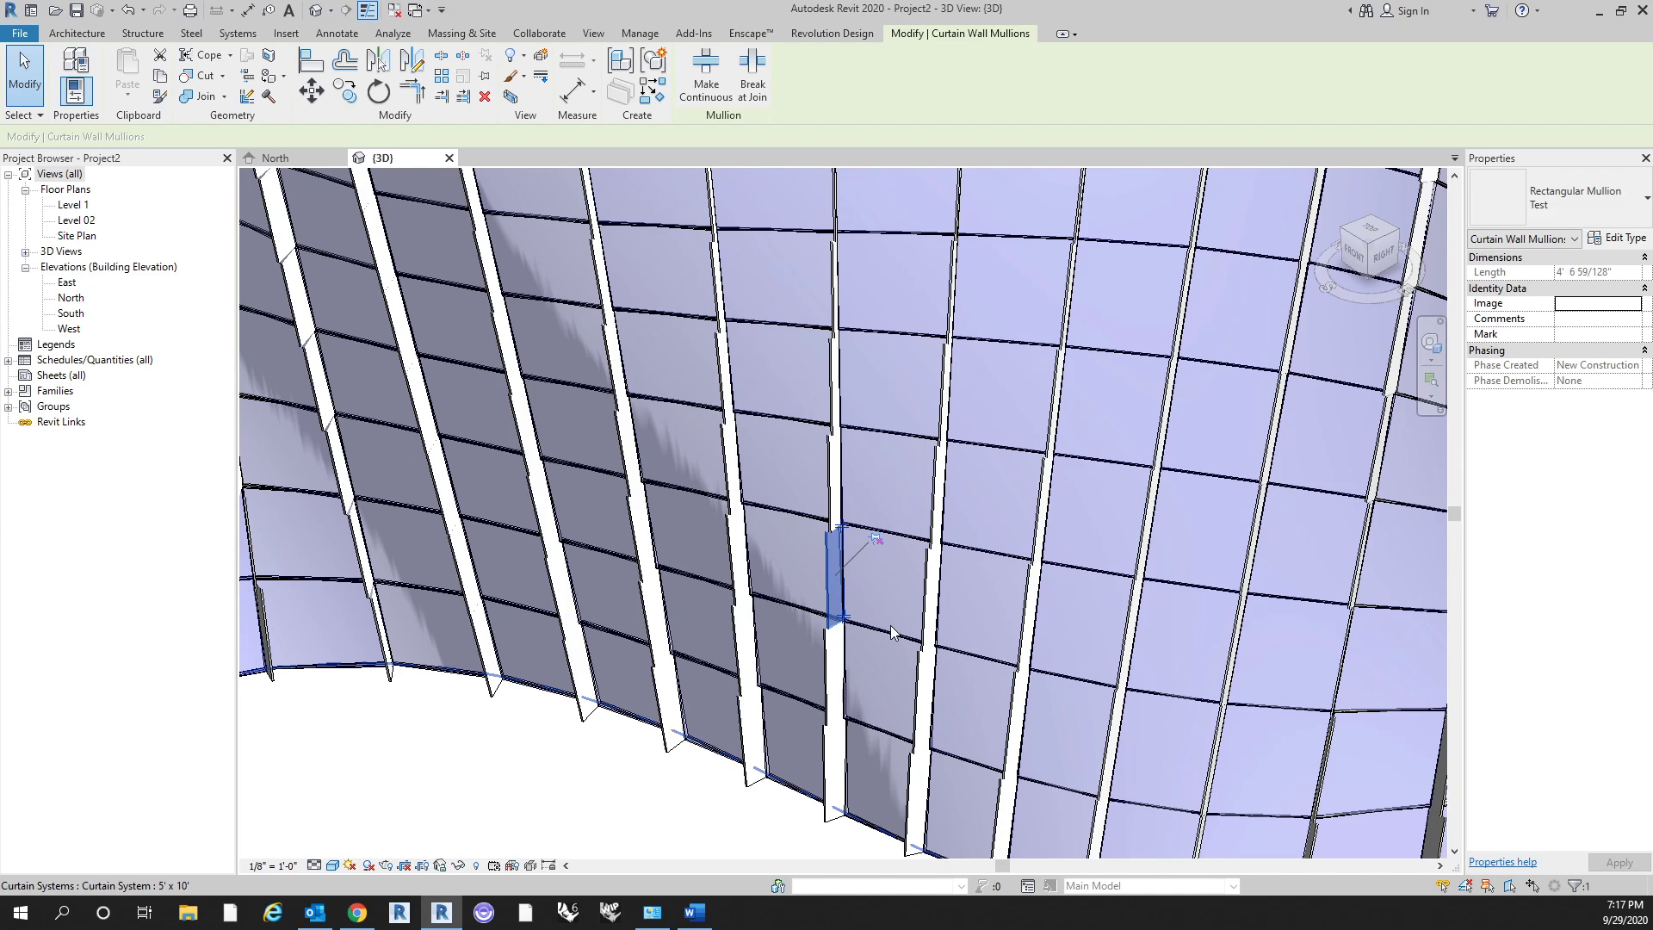
scroll(772, 766, down, 4)
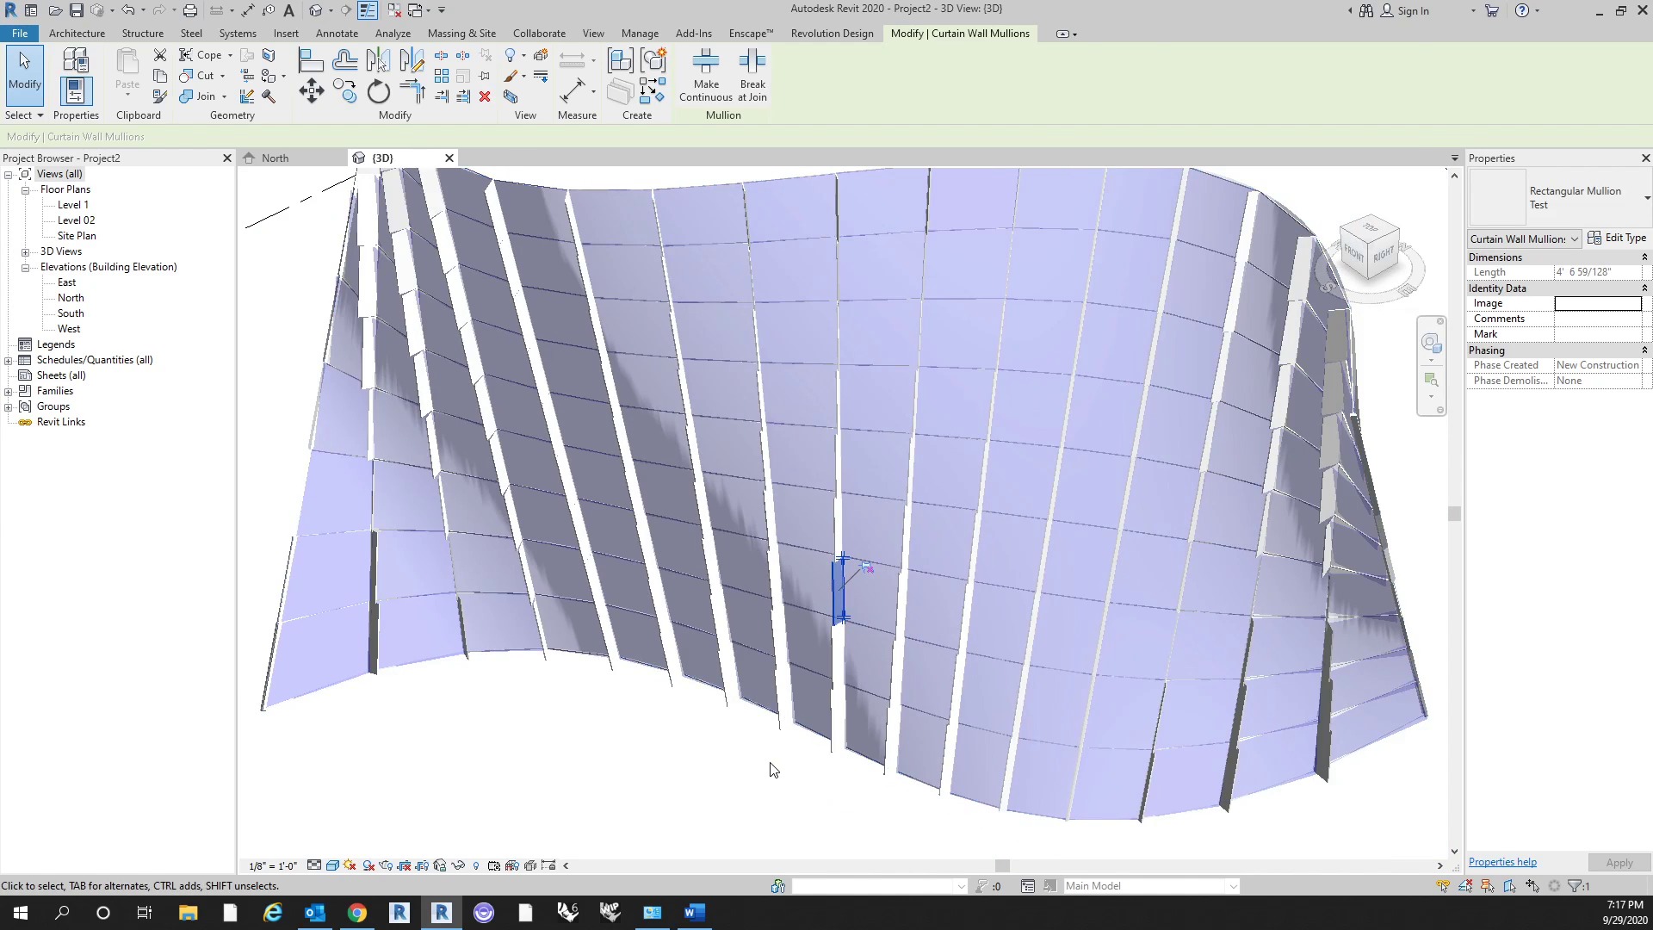
key(Escape)
Change the curtain system type's Grid 1 interior mullions to Rectangular Mullion : 2.5" x 5" Rectangular.
click(953, 618)
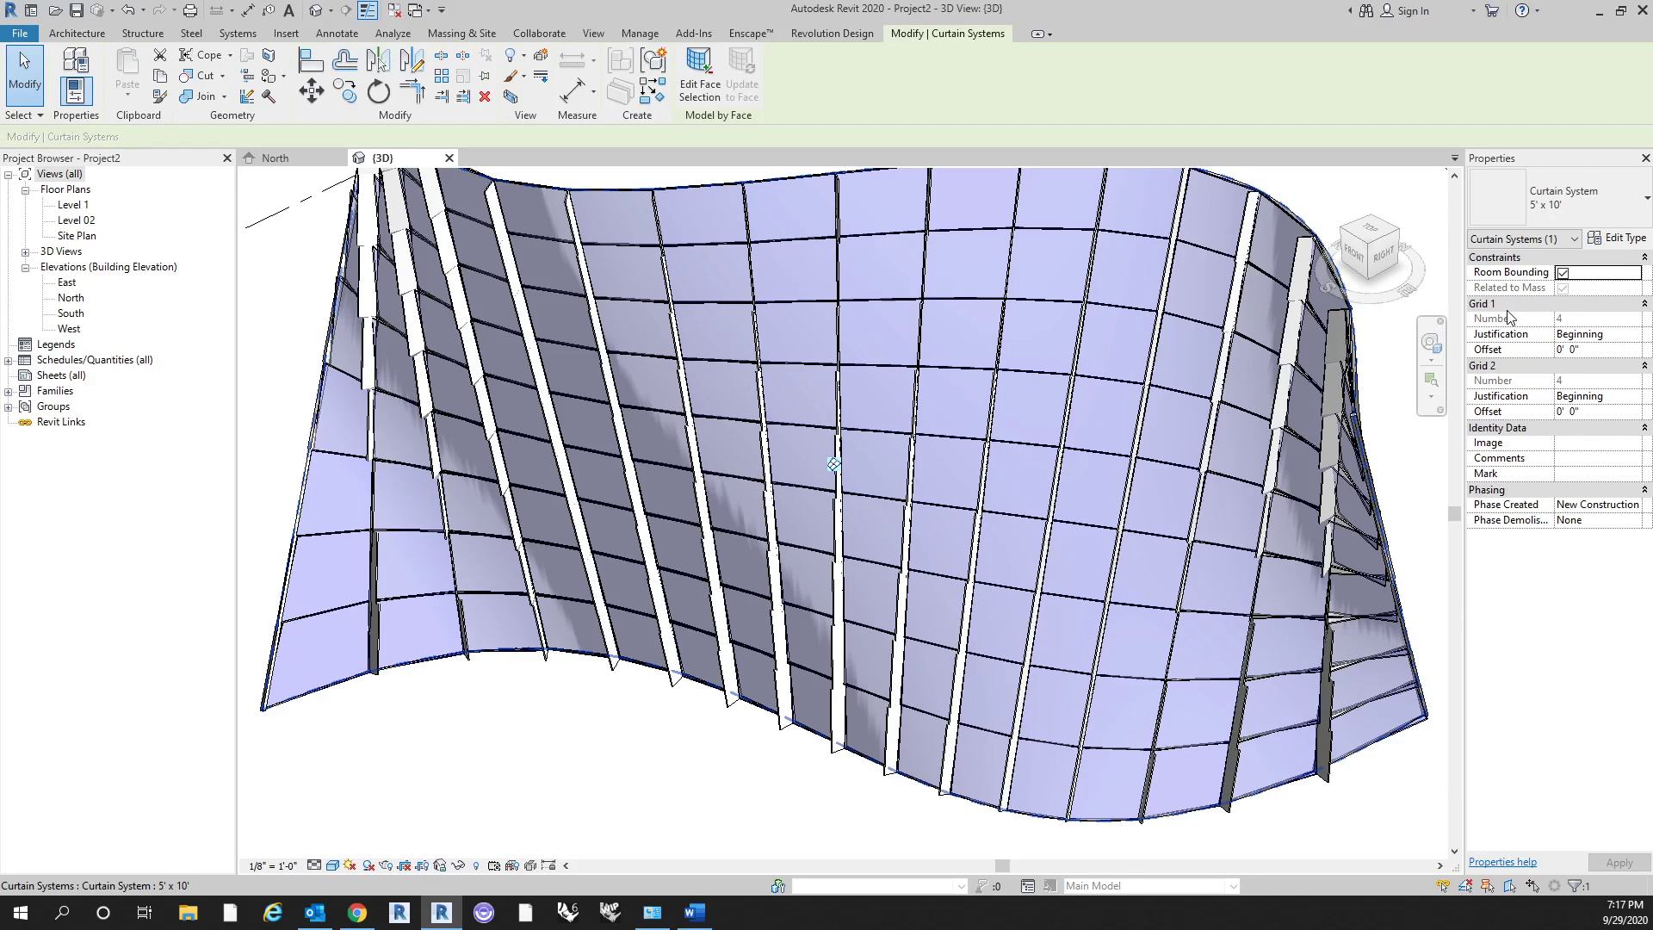
click(1616, 240)
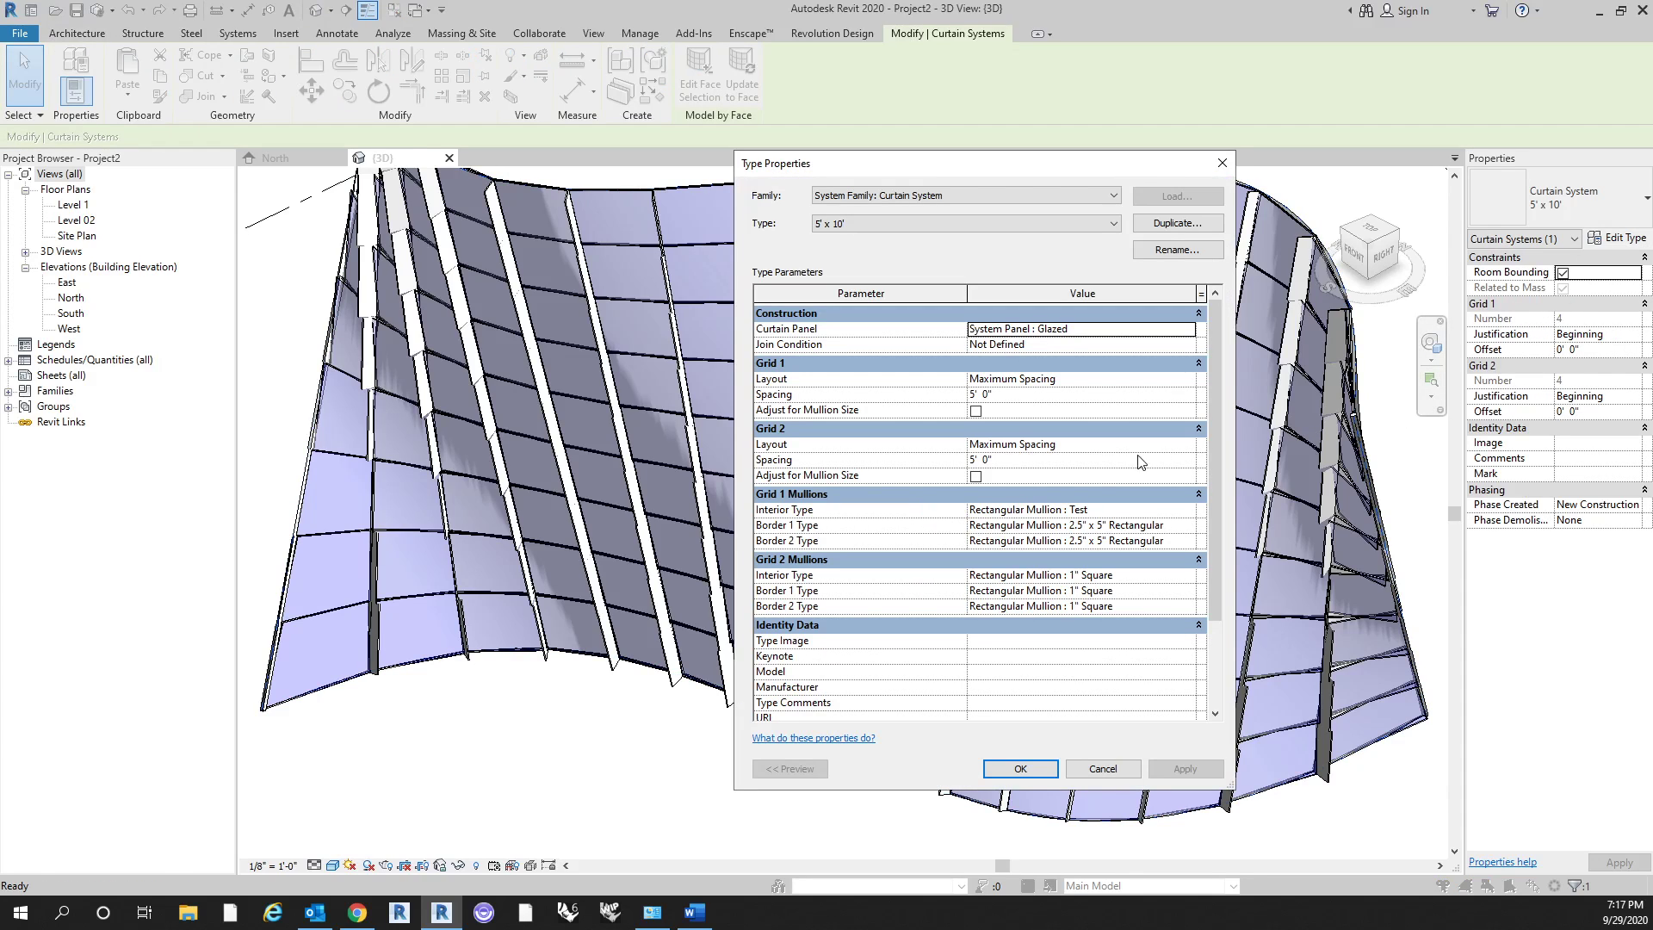
click(1154, 510)
click(1188, 510)
click(1067, 574)
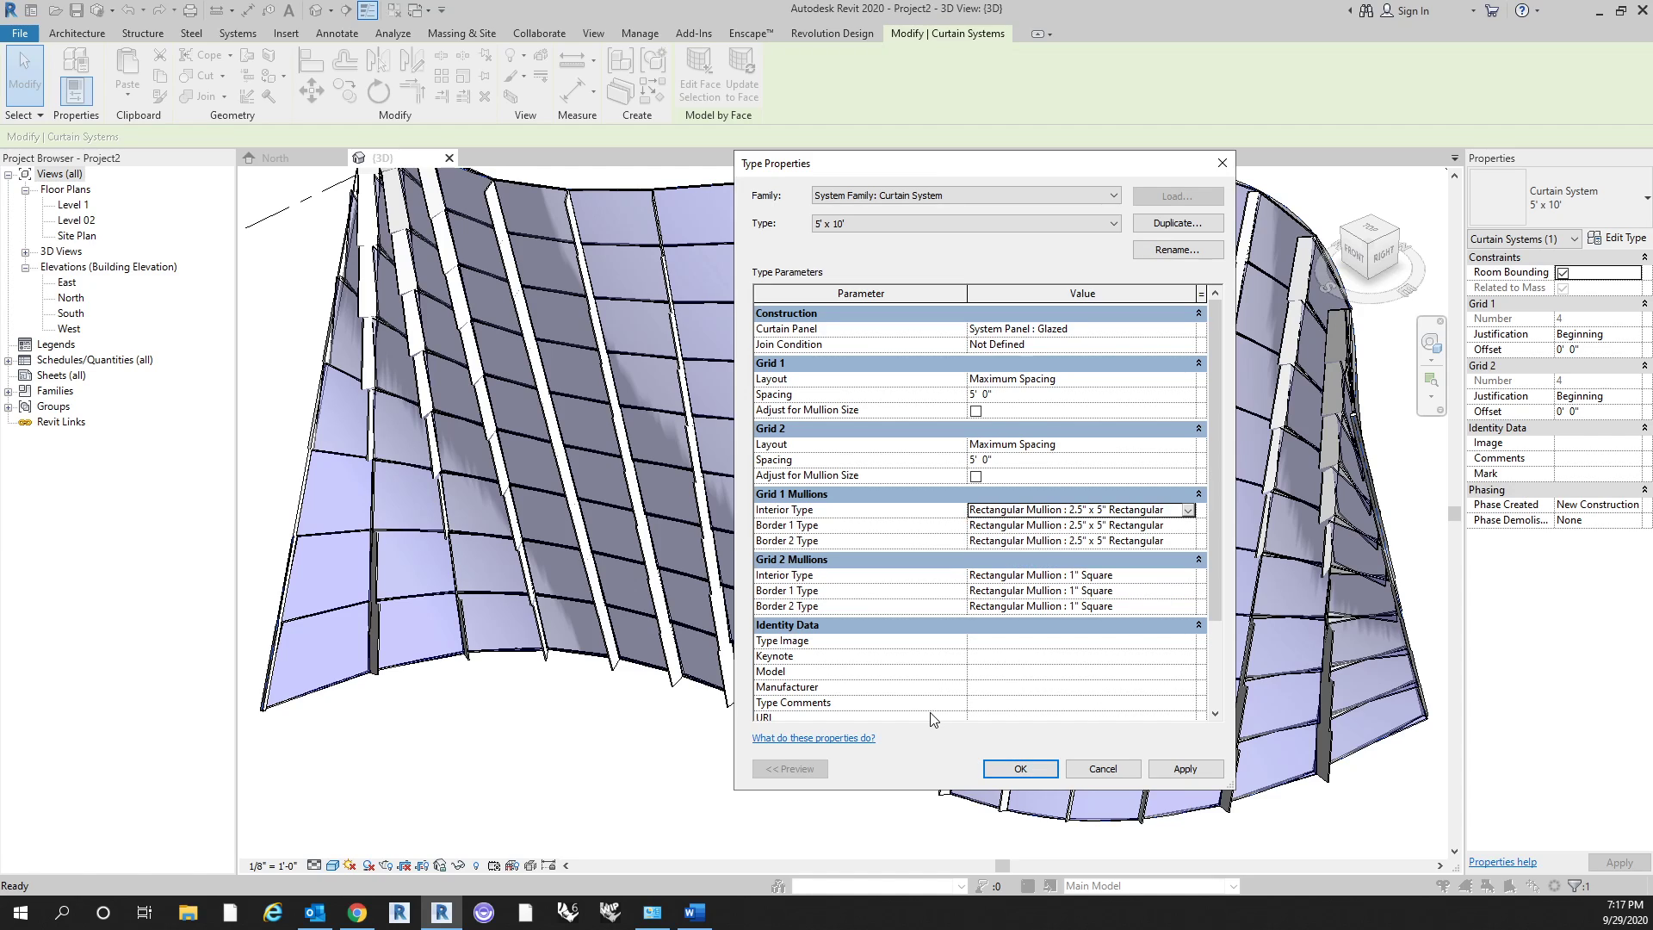
click(1012, 768)
click(733, 757)
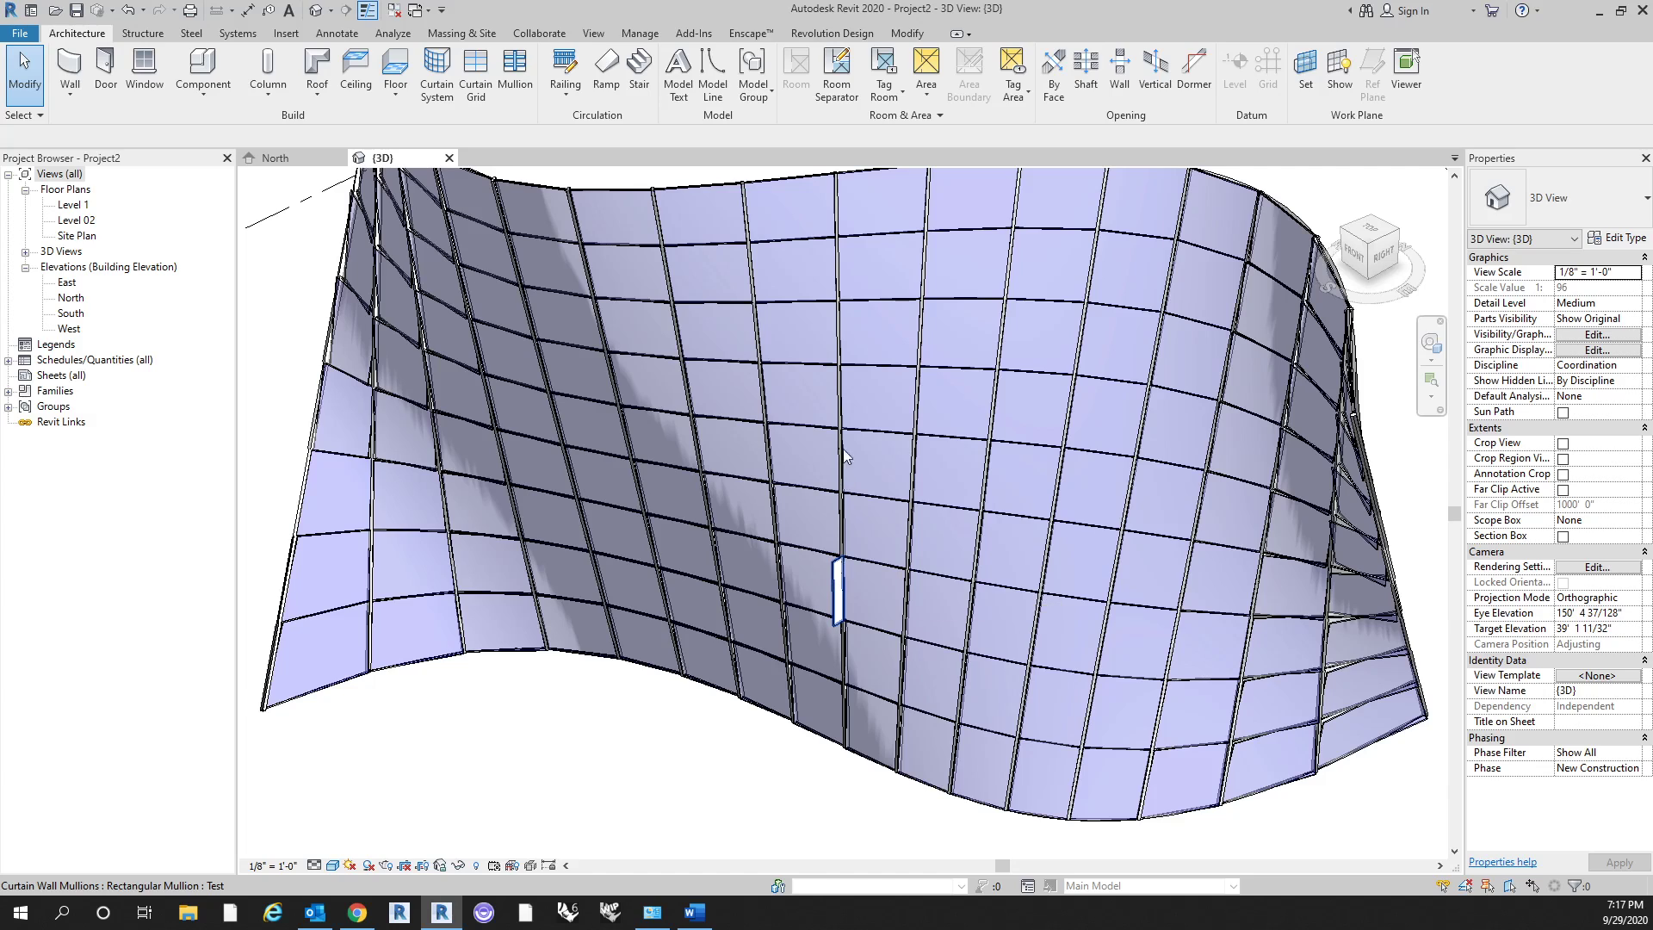
Inspect the single remaining Test mullion and its pinned state against the surrounding mullions, and clear the selection.
middle_drag(878, 648, 865, 665)
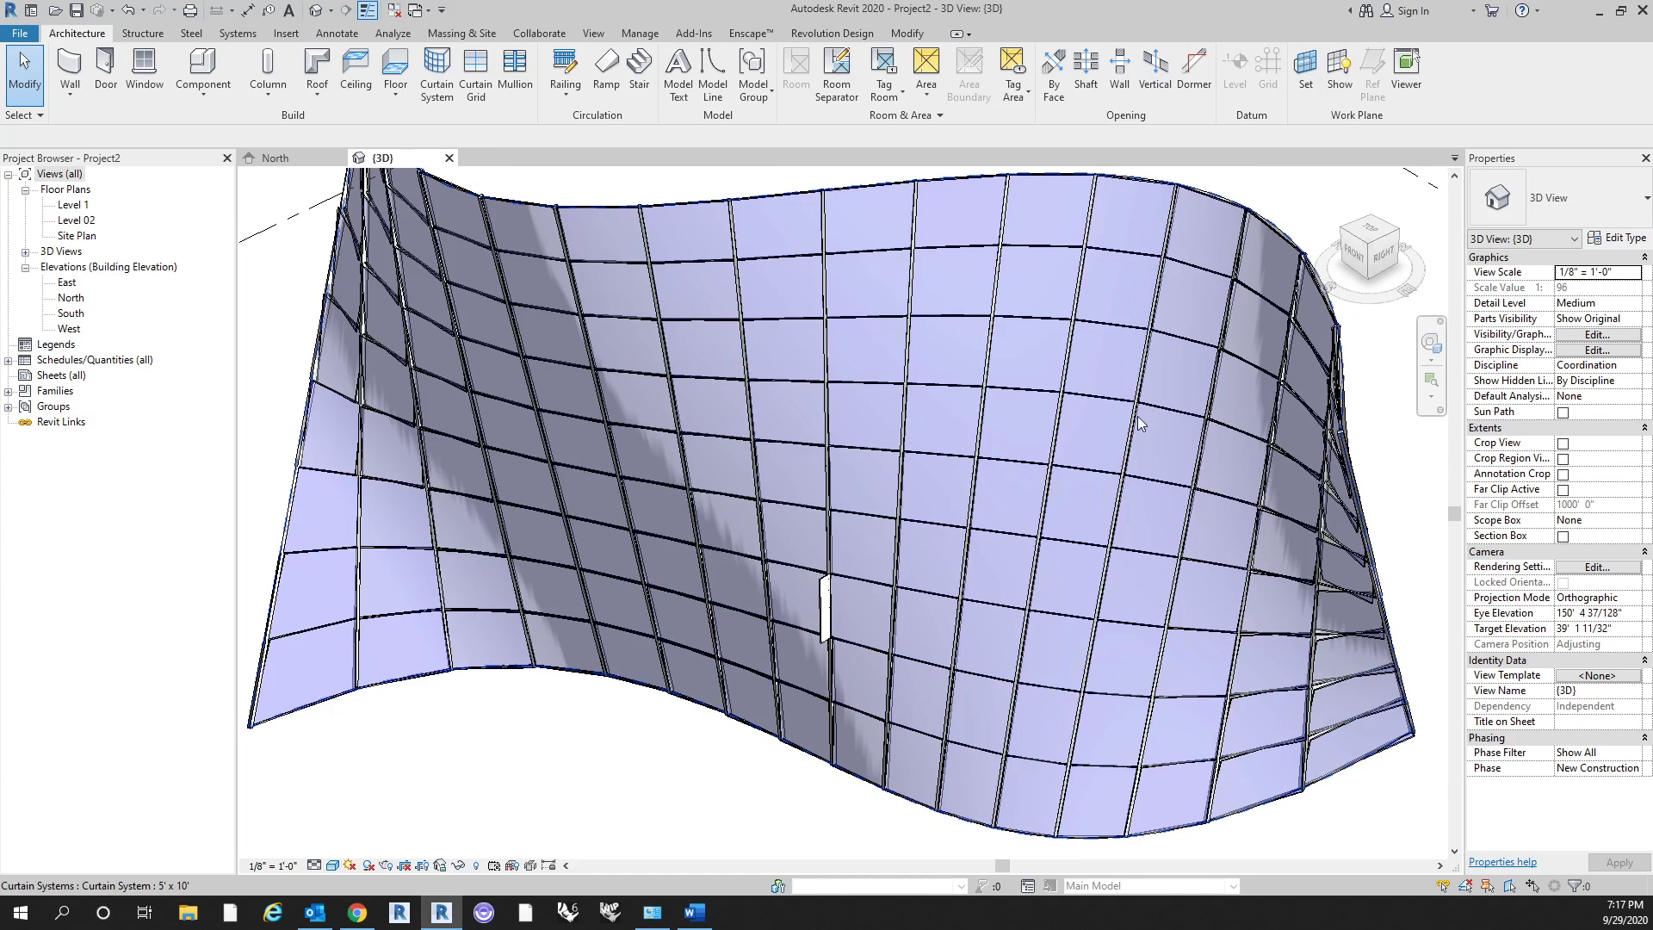
scroll(827, 562, up, 2)
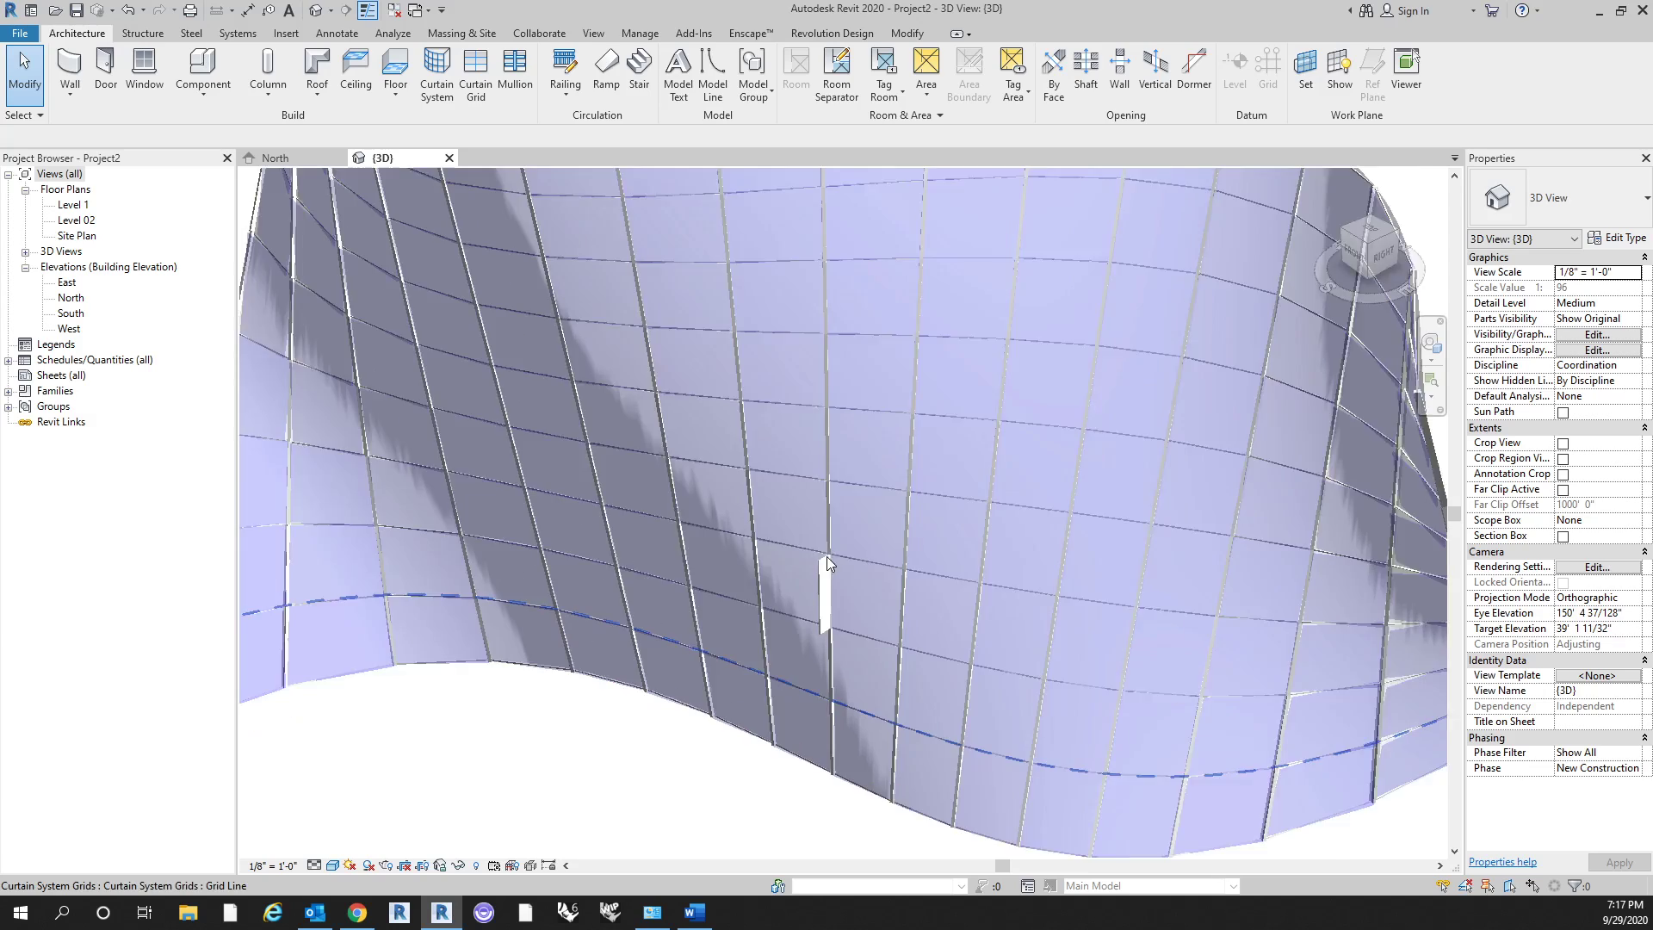
scroll(827, 563, up, 1)
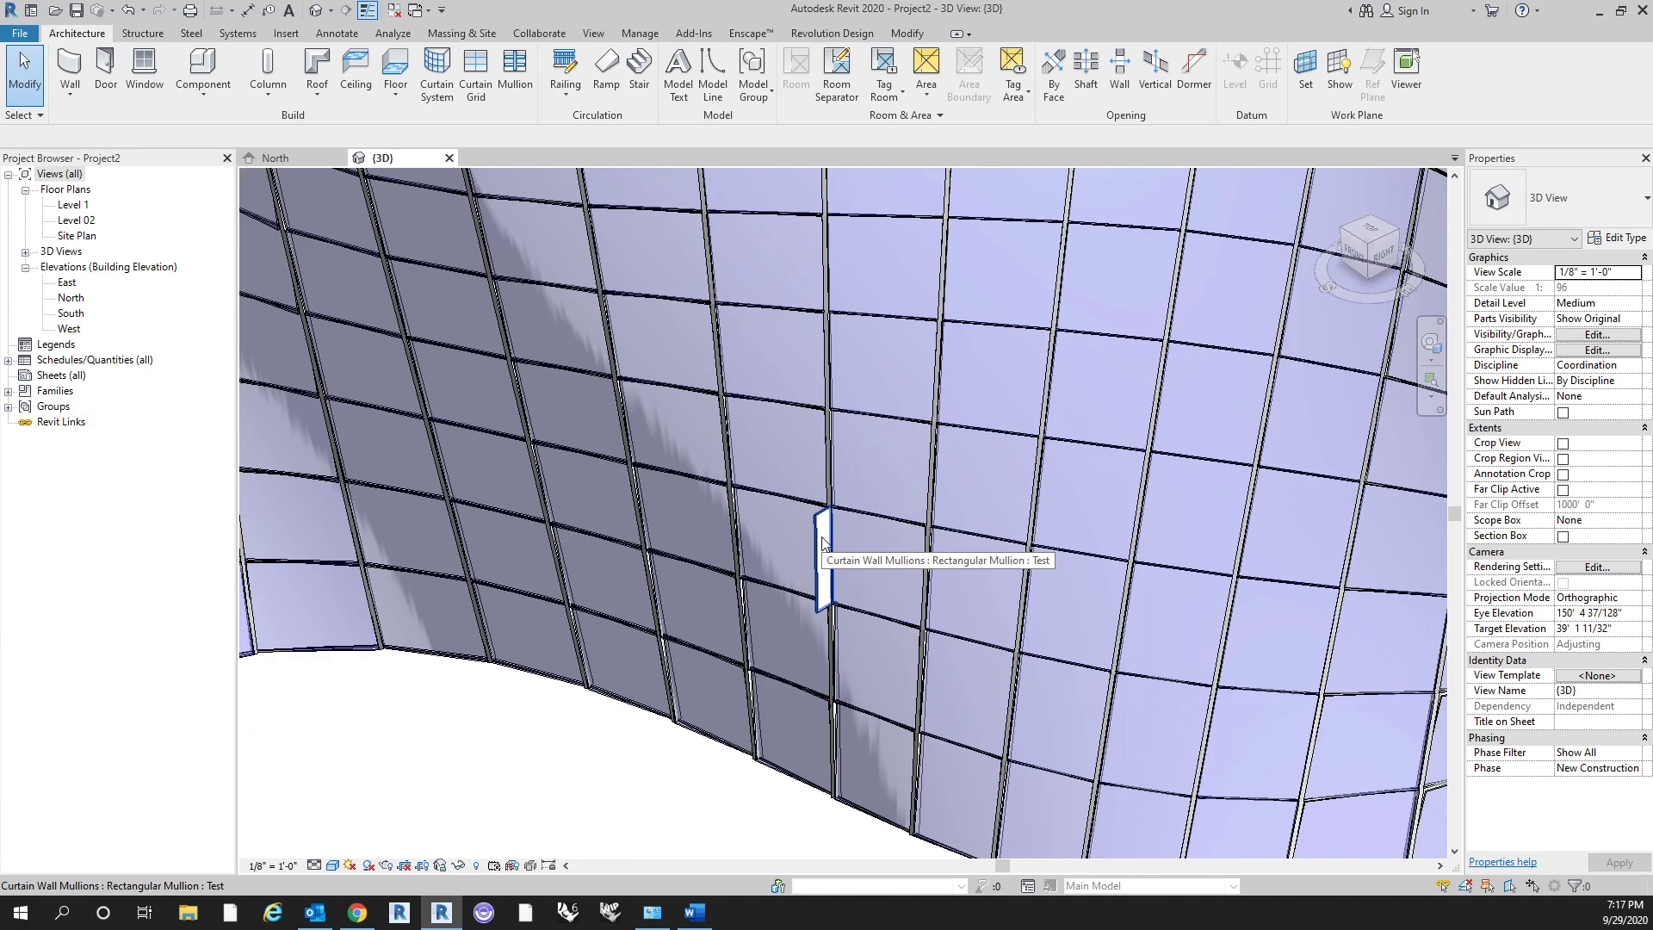
scroll(822, 542, down, 3)
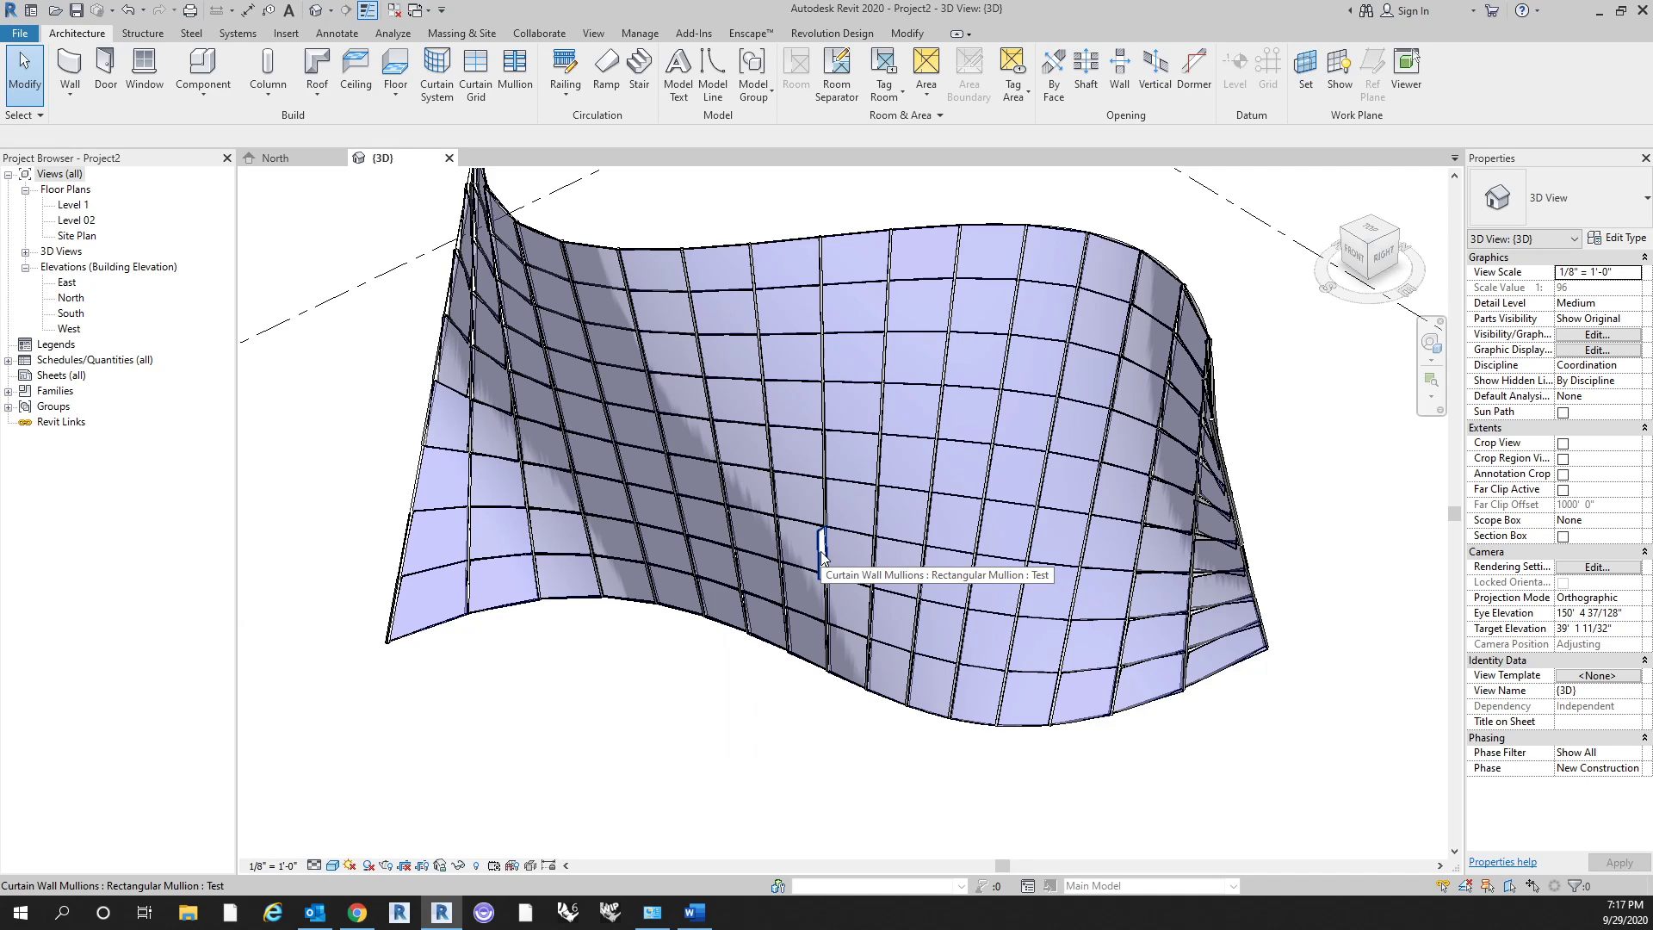
click(821, 555)
scroll(820, 554, up, 4)
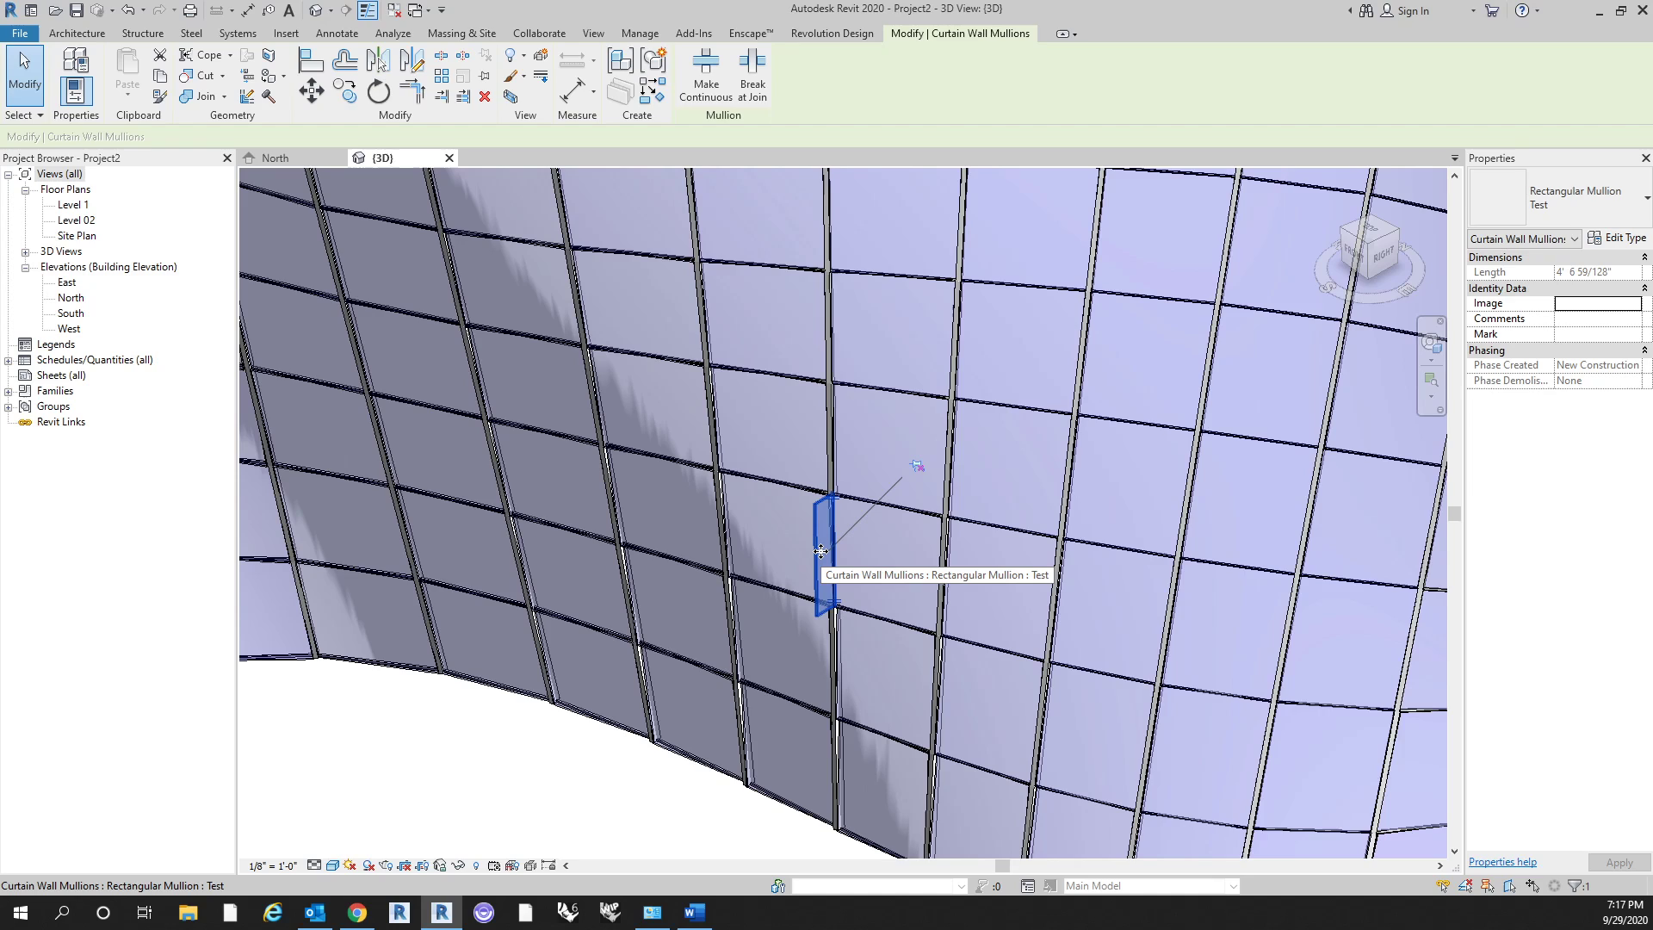
scroll(820, 552, down, 3)
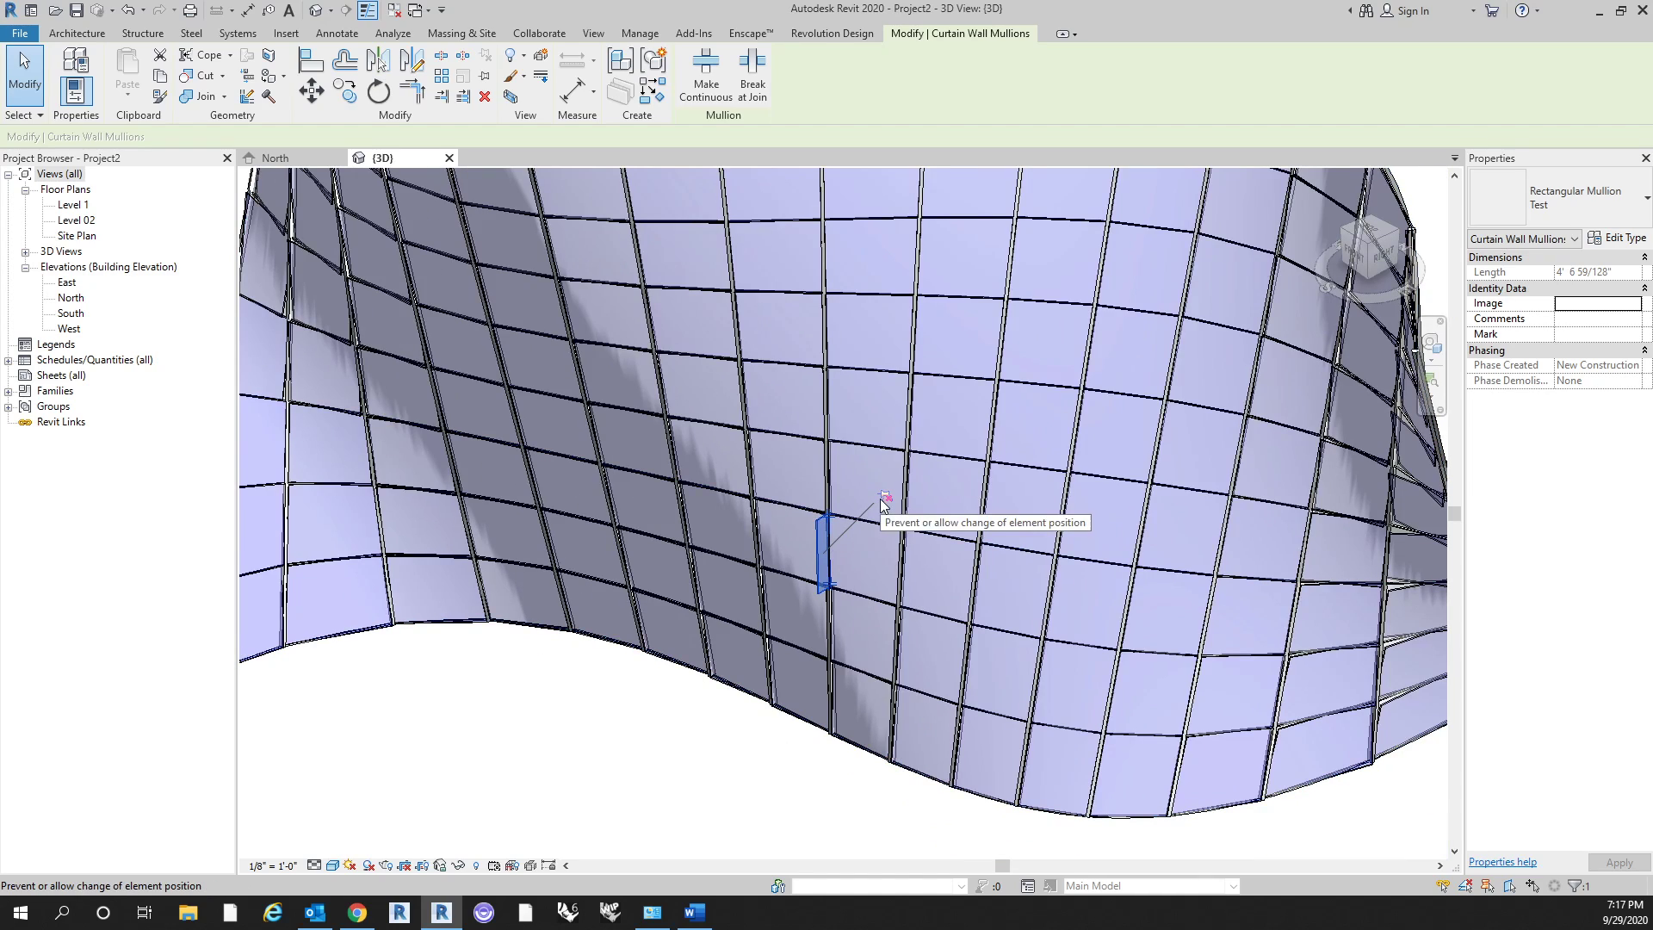
click(1570, 221)
click(1565, 224)
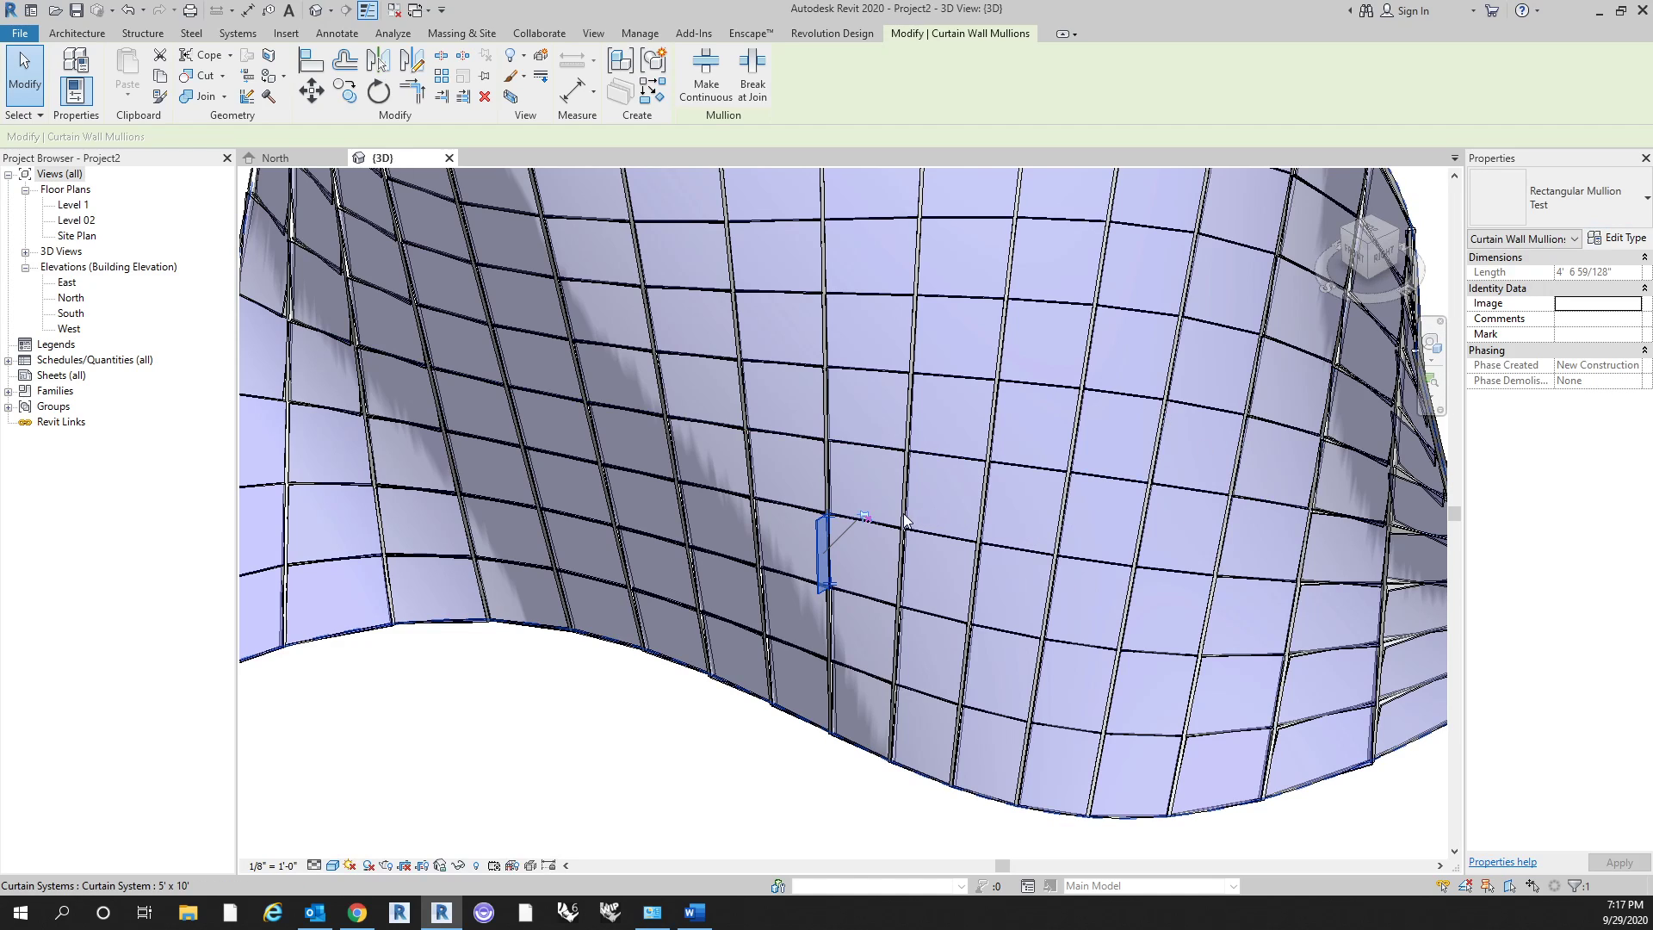
click(771, 781)
Choose Copper as the material of the 2.5" x 5" Rectangular mullion type, starting from a vertical mullion on the curved curtain surface.
scroll(771, 818, down, 5)
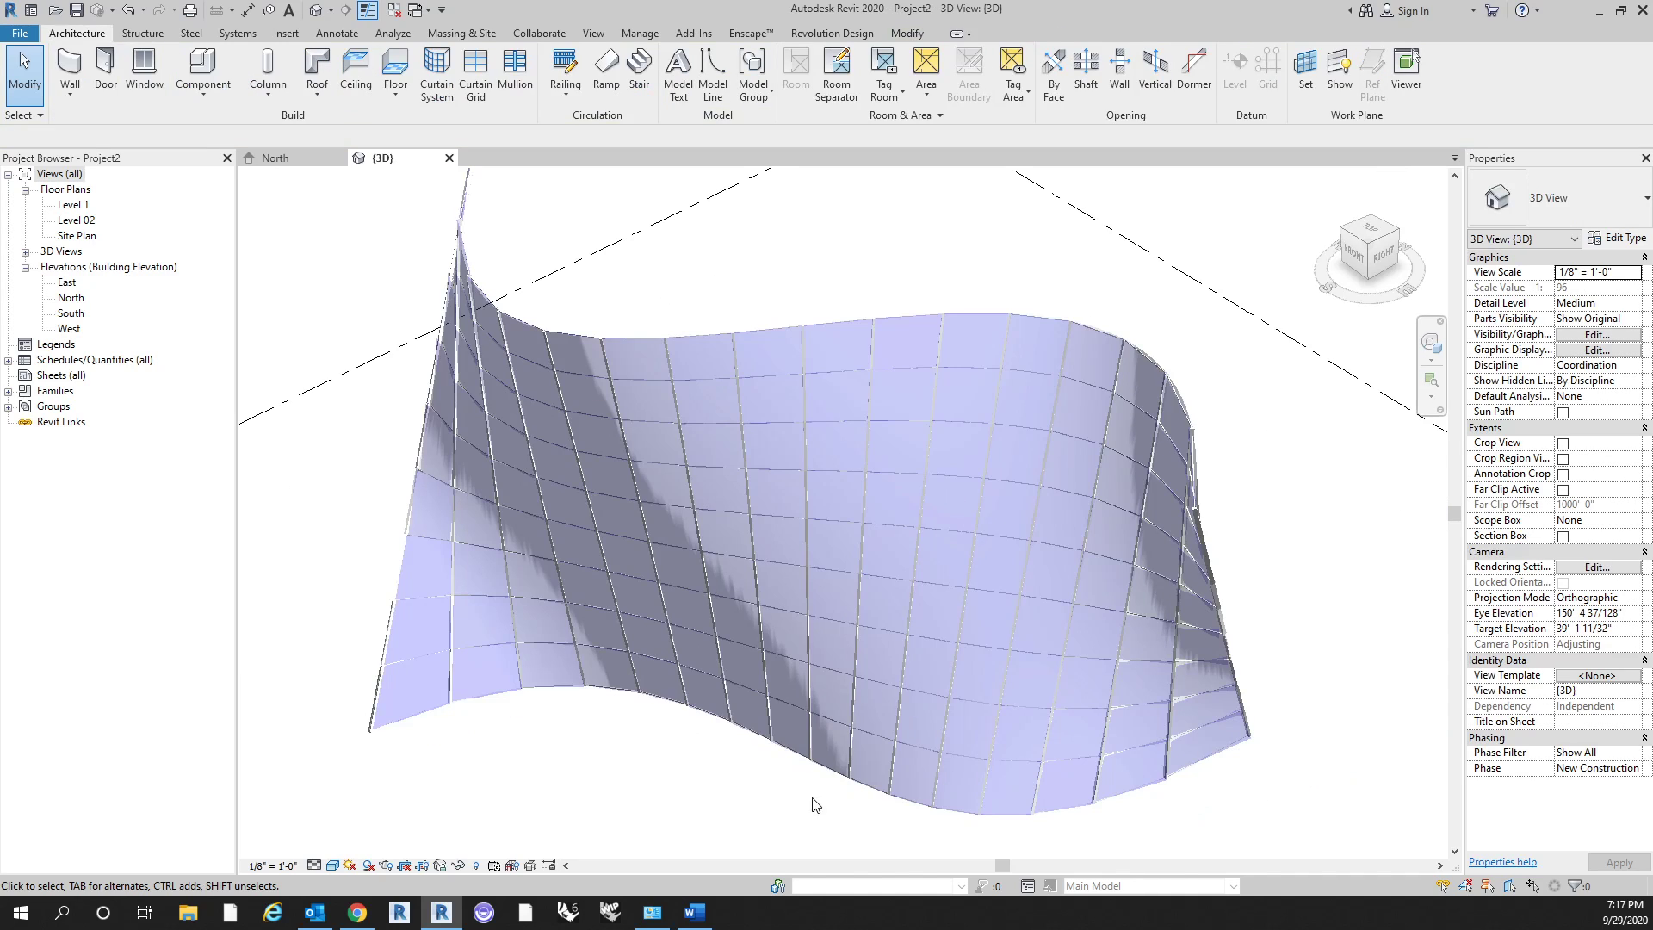
shift+middle_drag(755, 798, 947, 716)
click(950, 715)
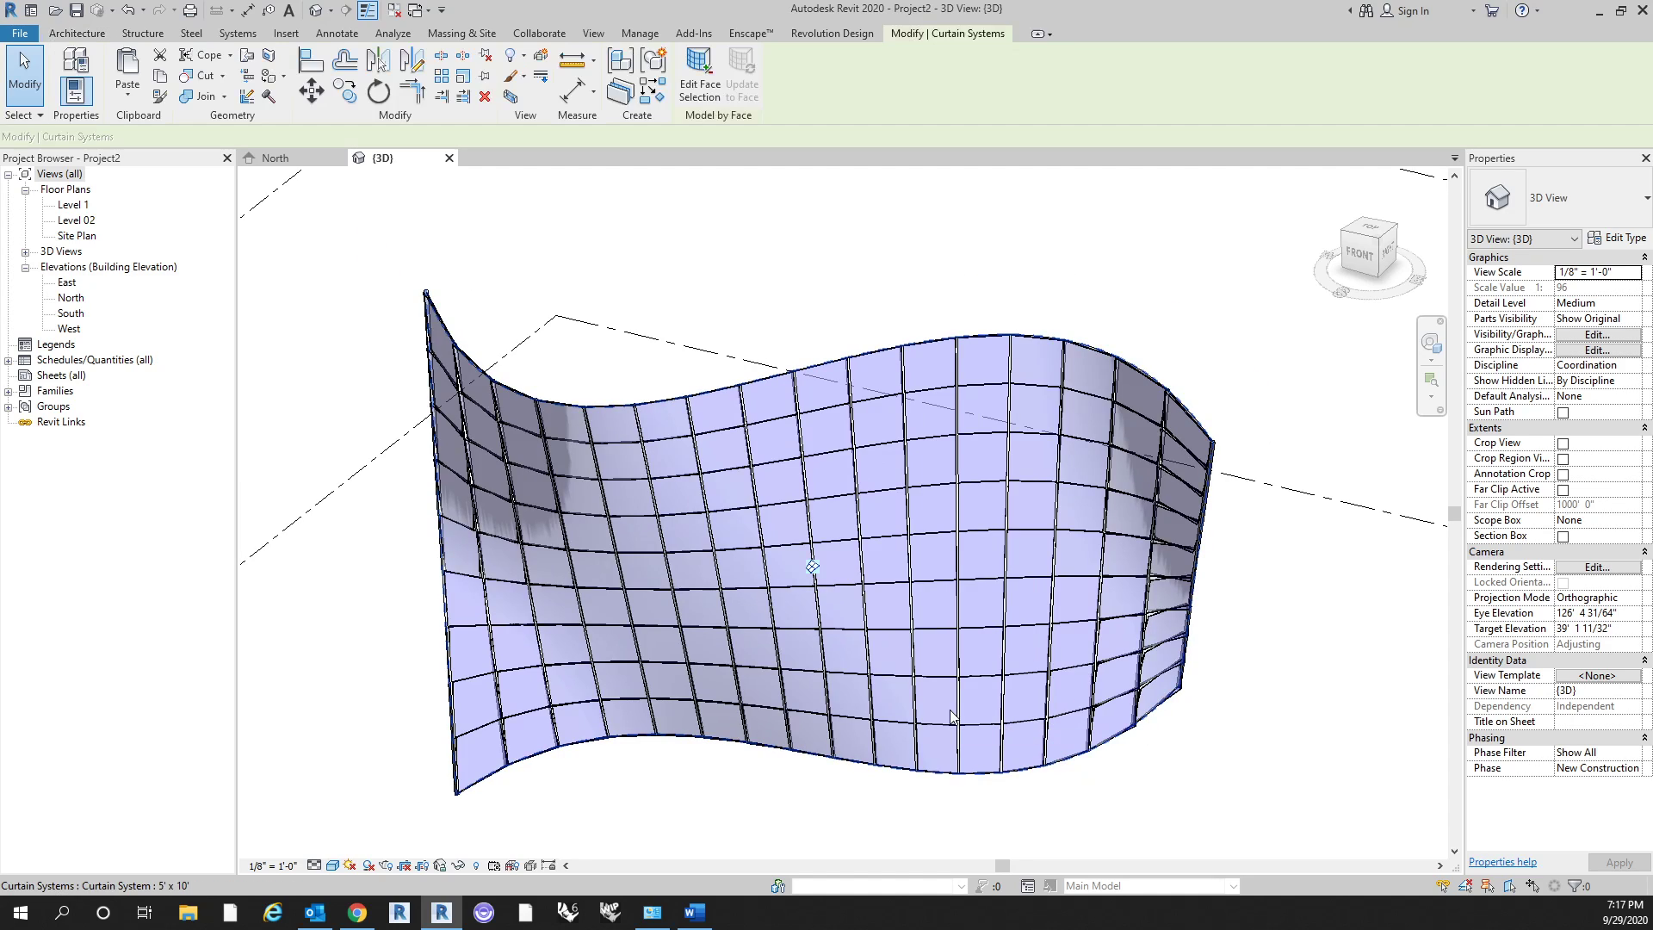
scroll(868, 571, up, 3)
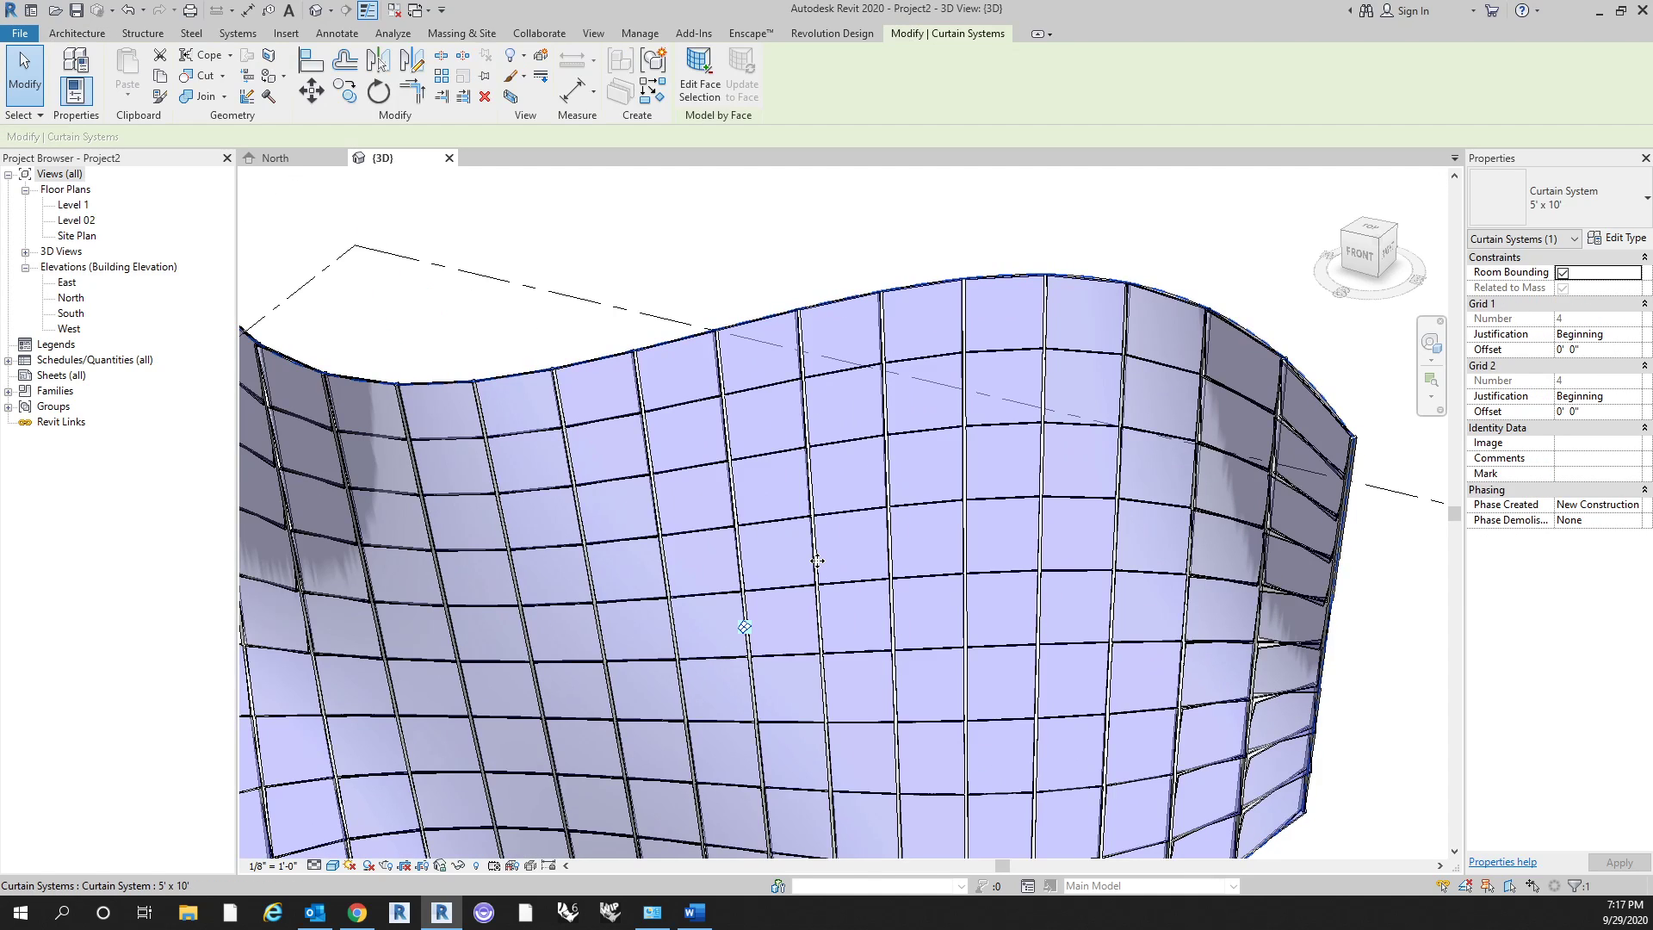
click(815, 560)
shift+middle_drag(823, 562, 740, 590)
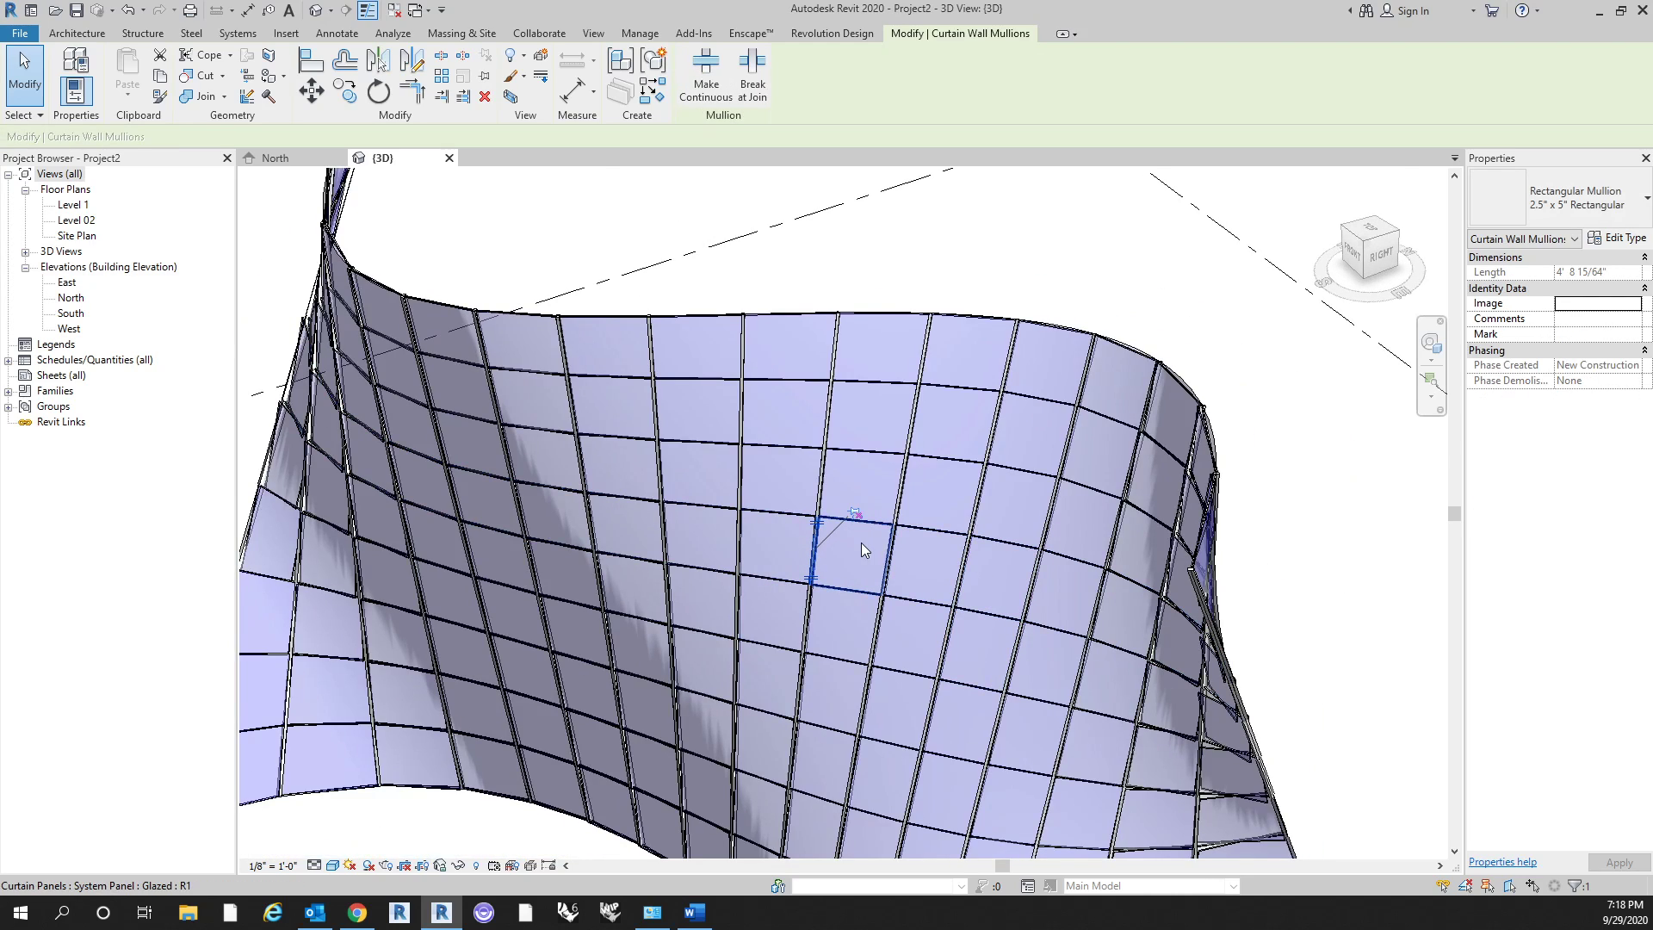
scroll(863, 545, up, 3)
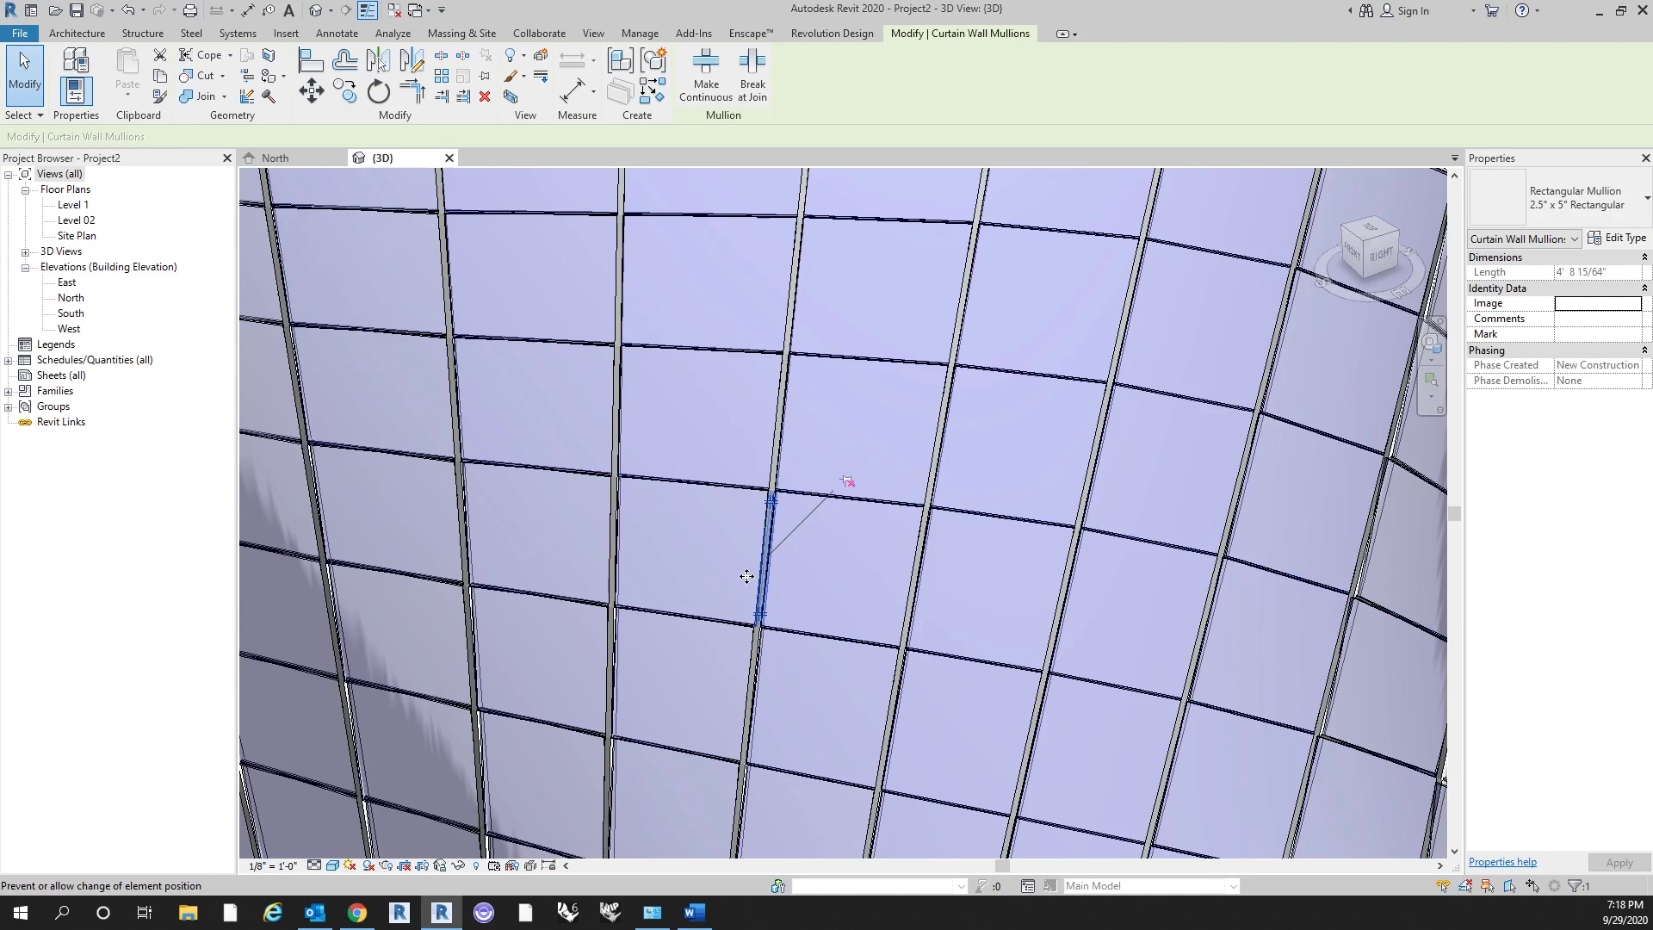
click(1623, 238)
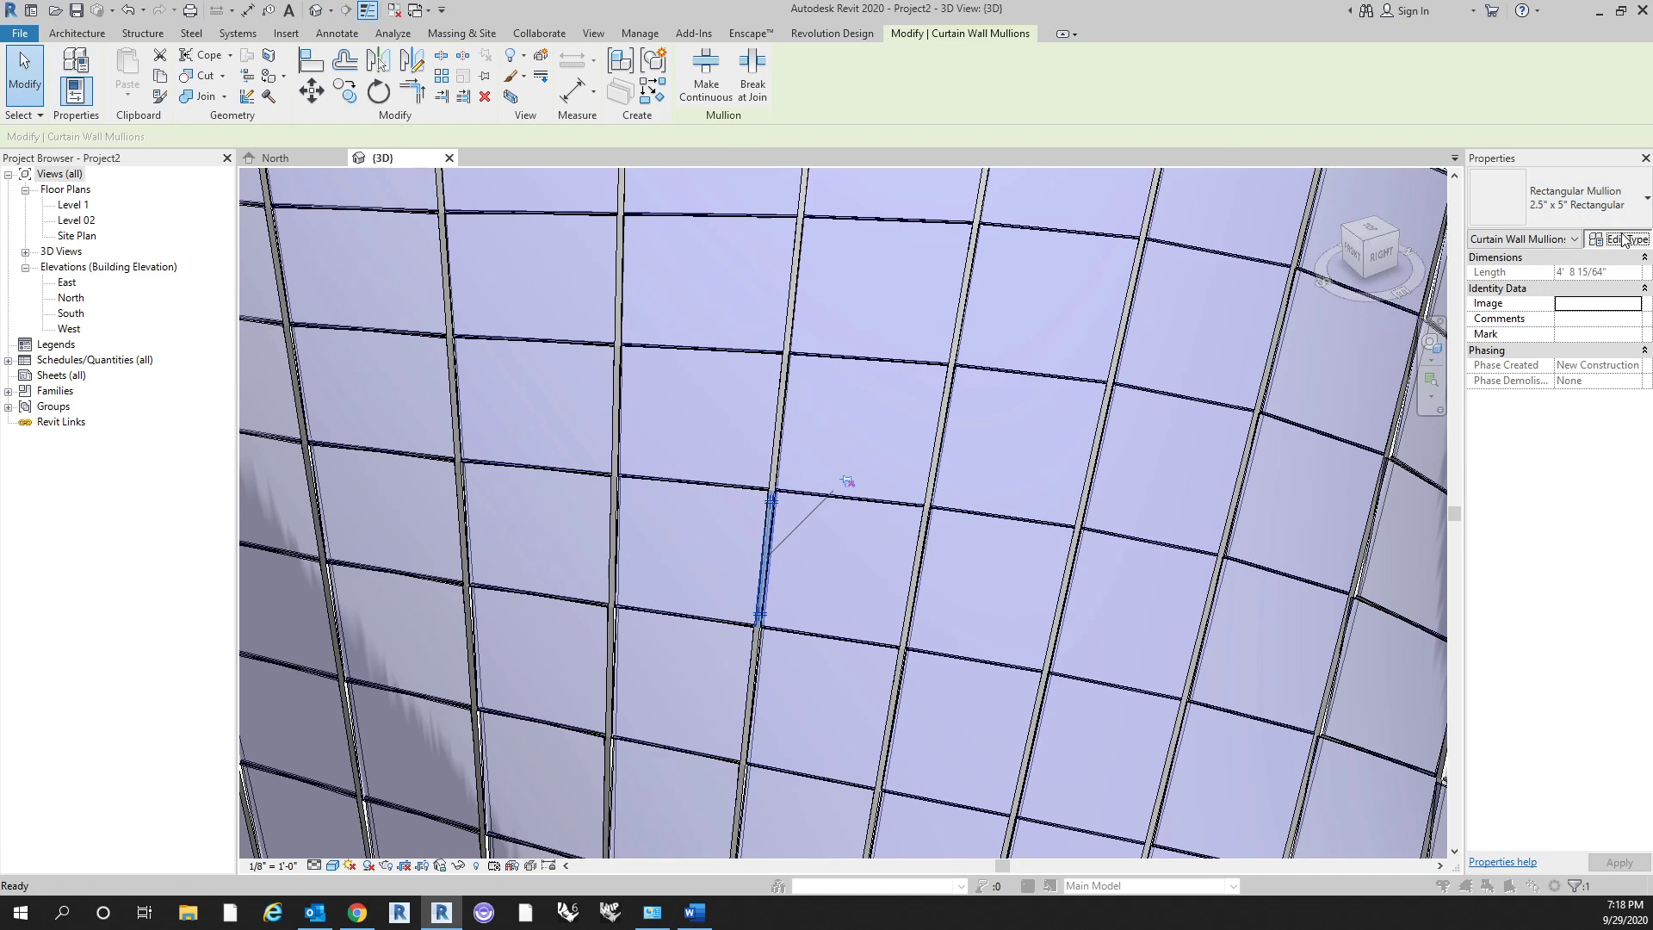
drag(954, 178, 820, 178)
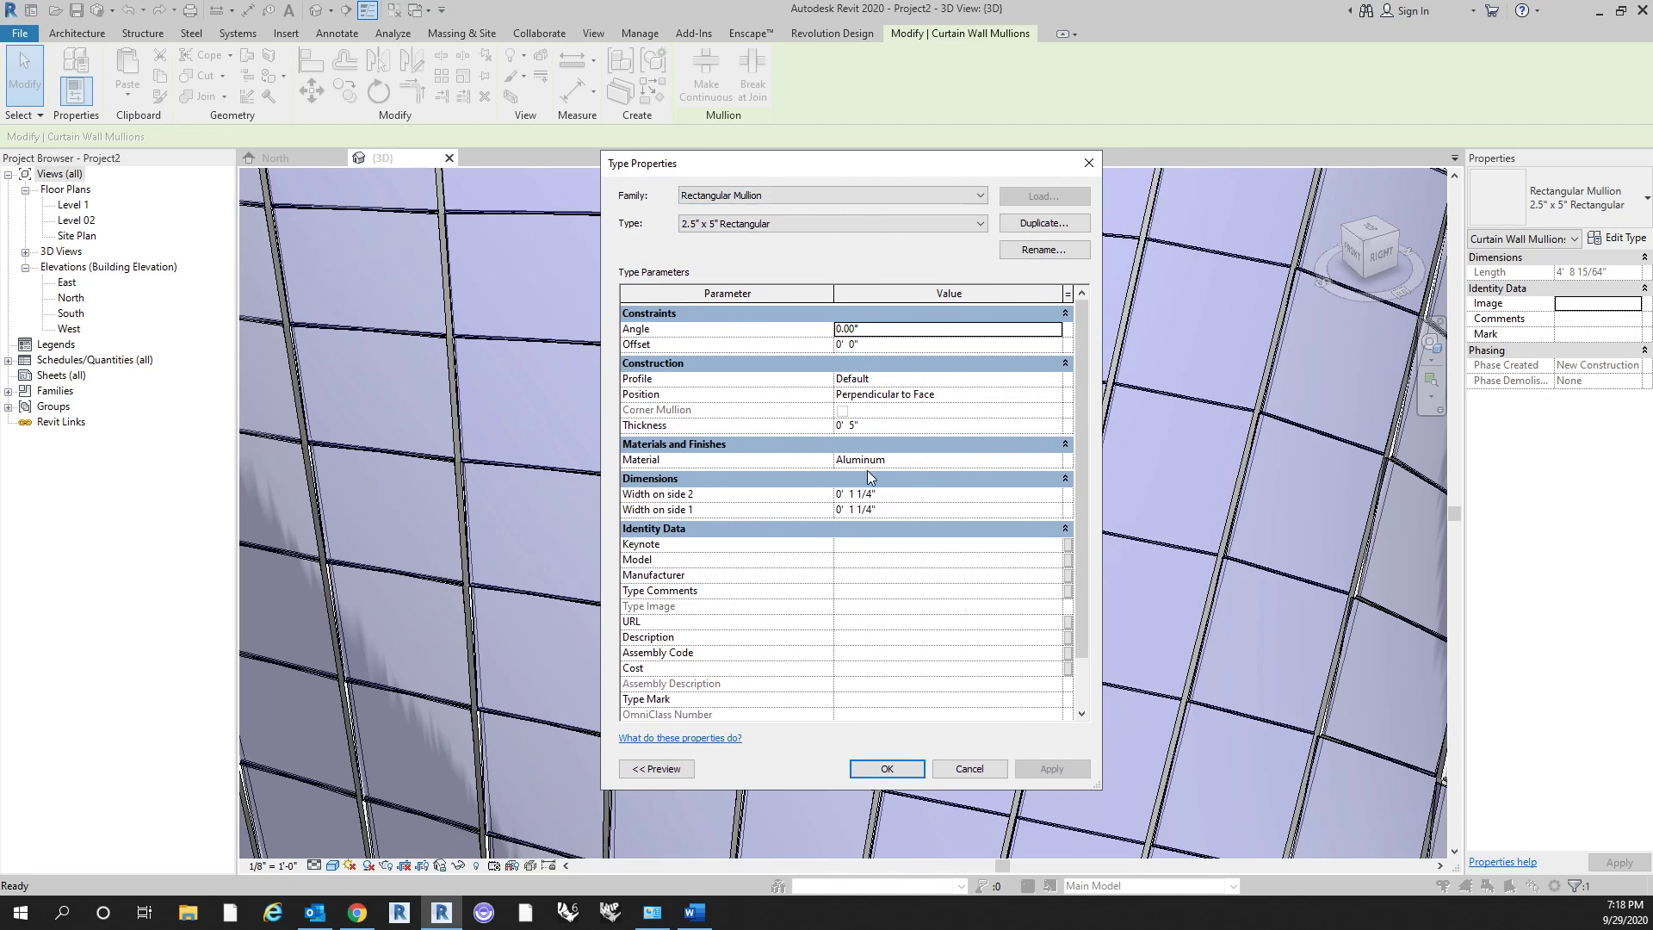
click(1055, 462)
click(1056, 462)
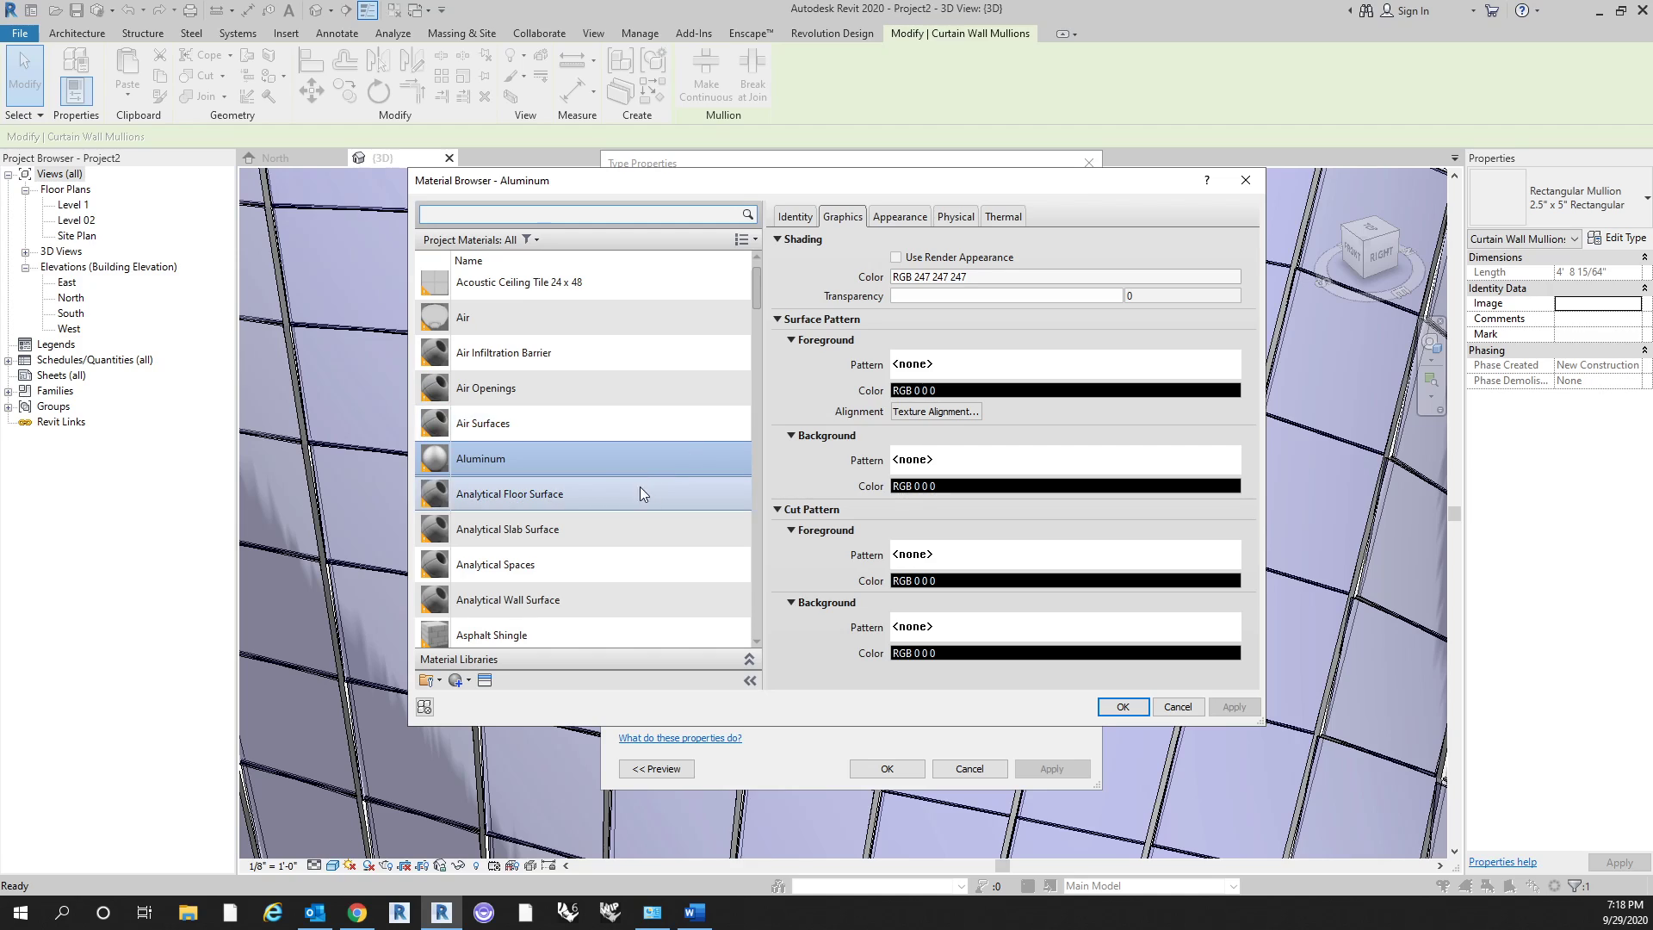
scroll(604, 489, down, 5)
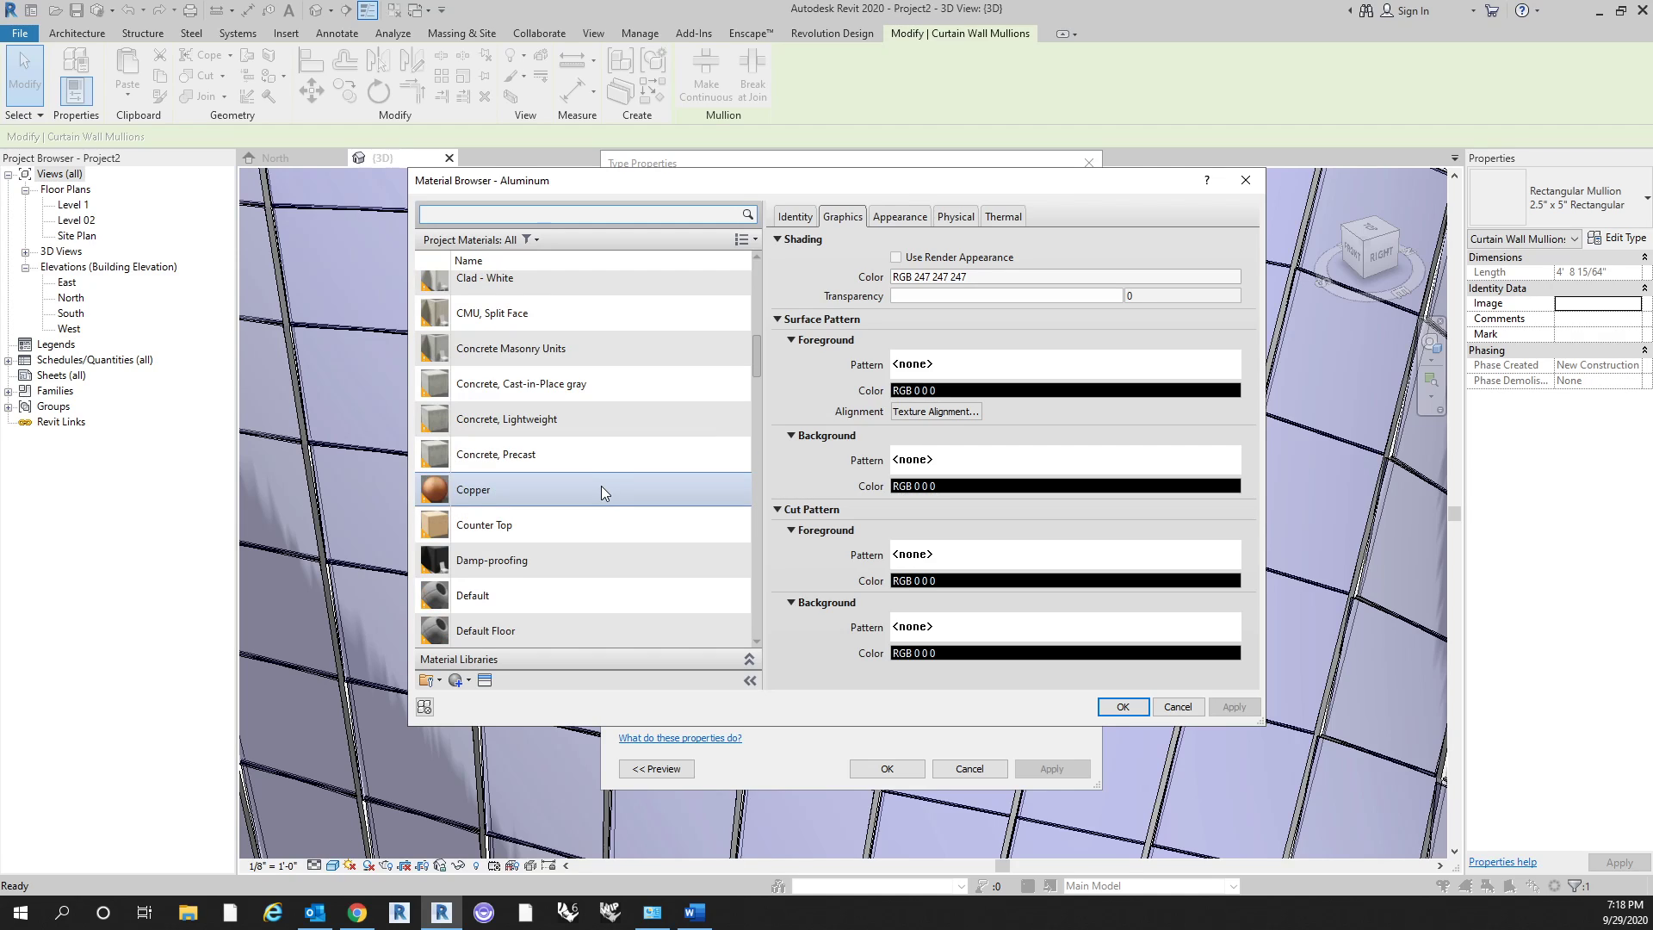
click(601, 491)
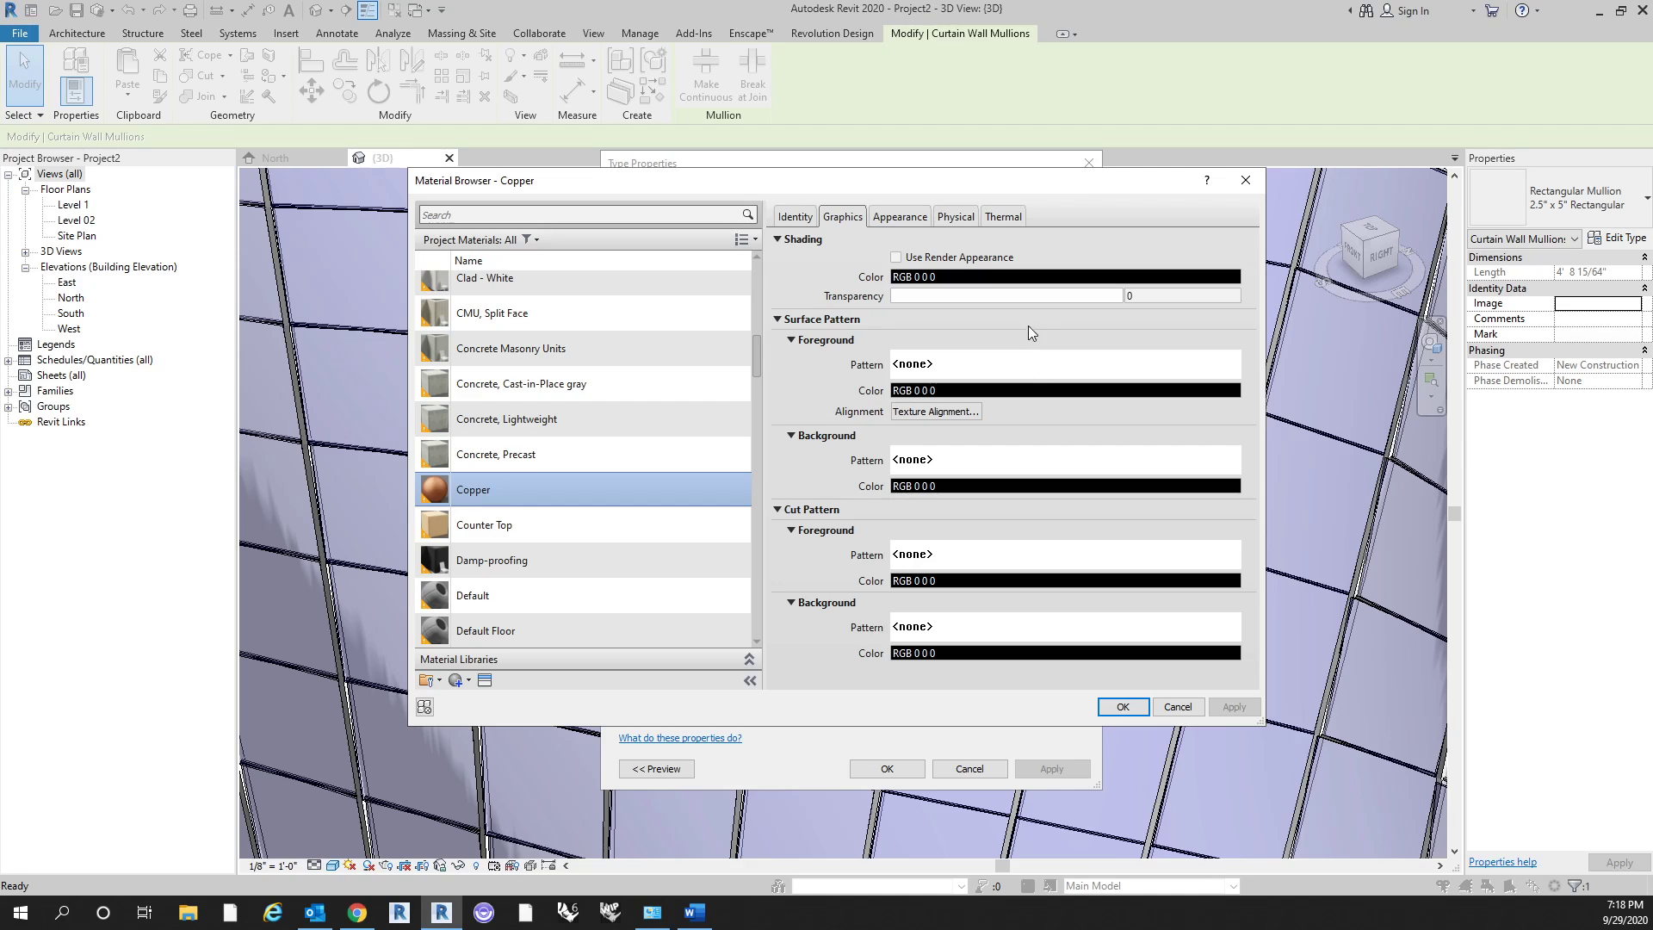
Make the Copper material's shading use its render appearance, and accept the material for the 2.5" x 5" Rectangular mullion type.
click(1046, 284)
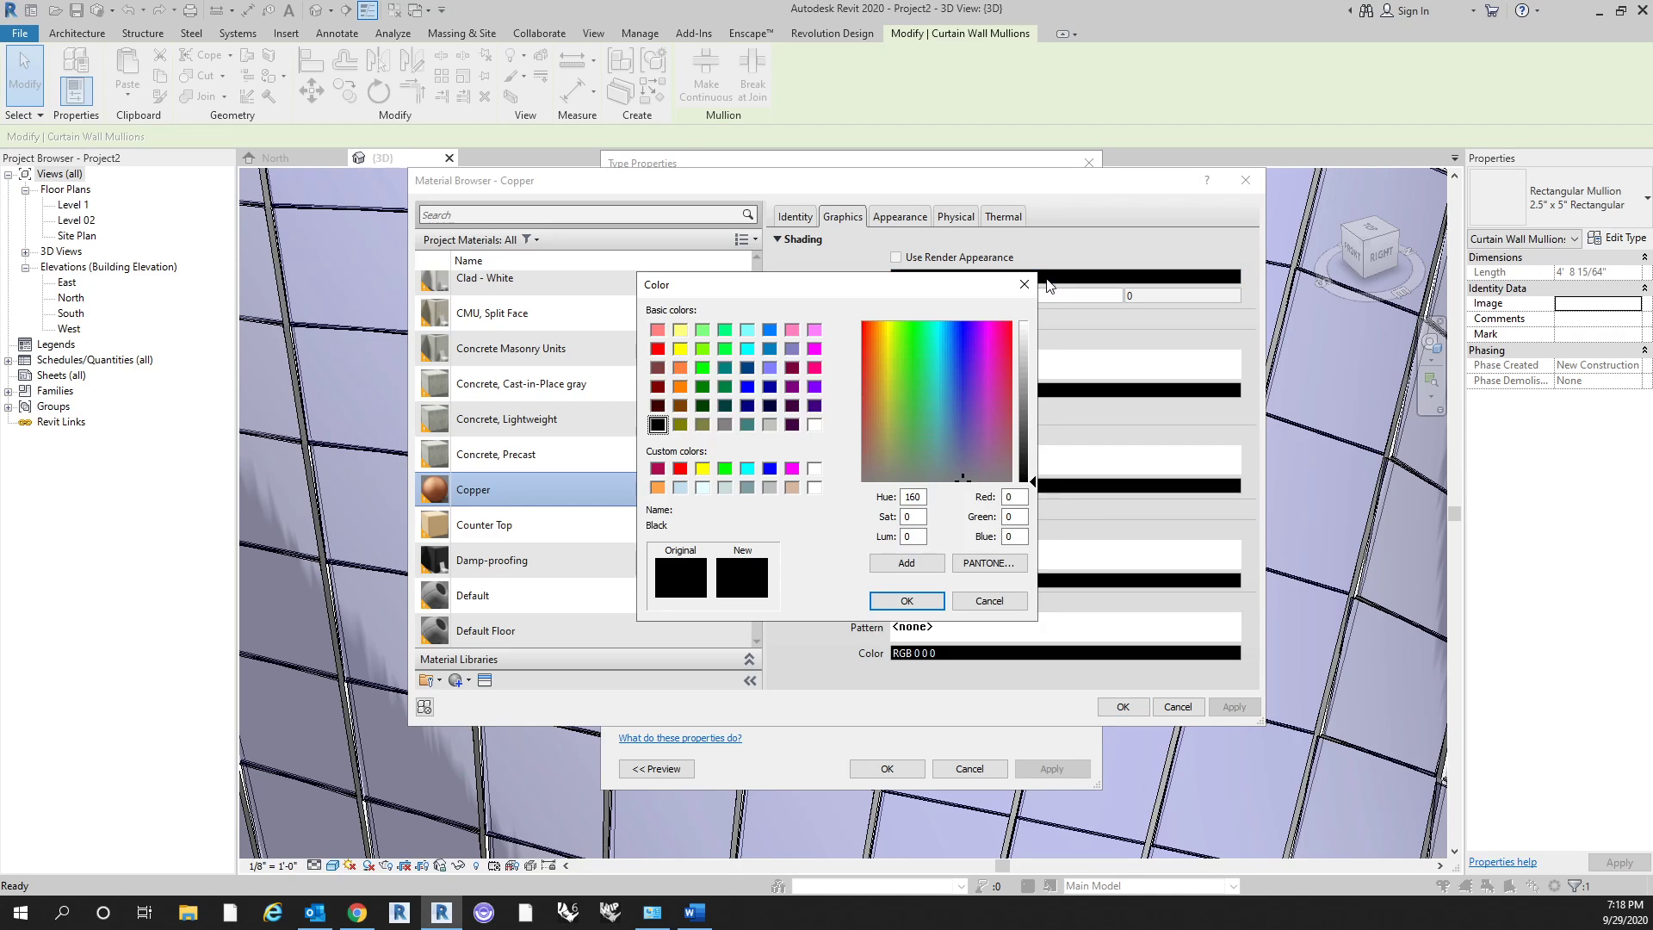
click(1118, 280)
click(919, 218)
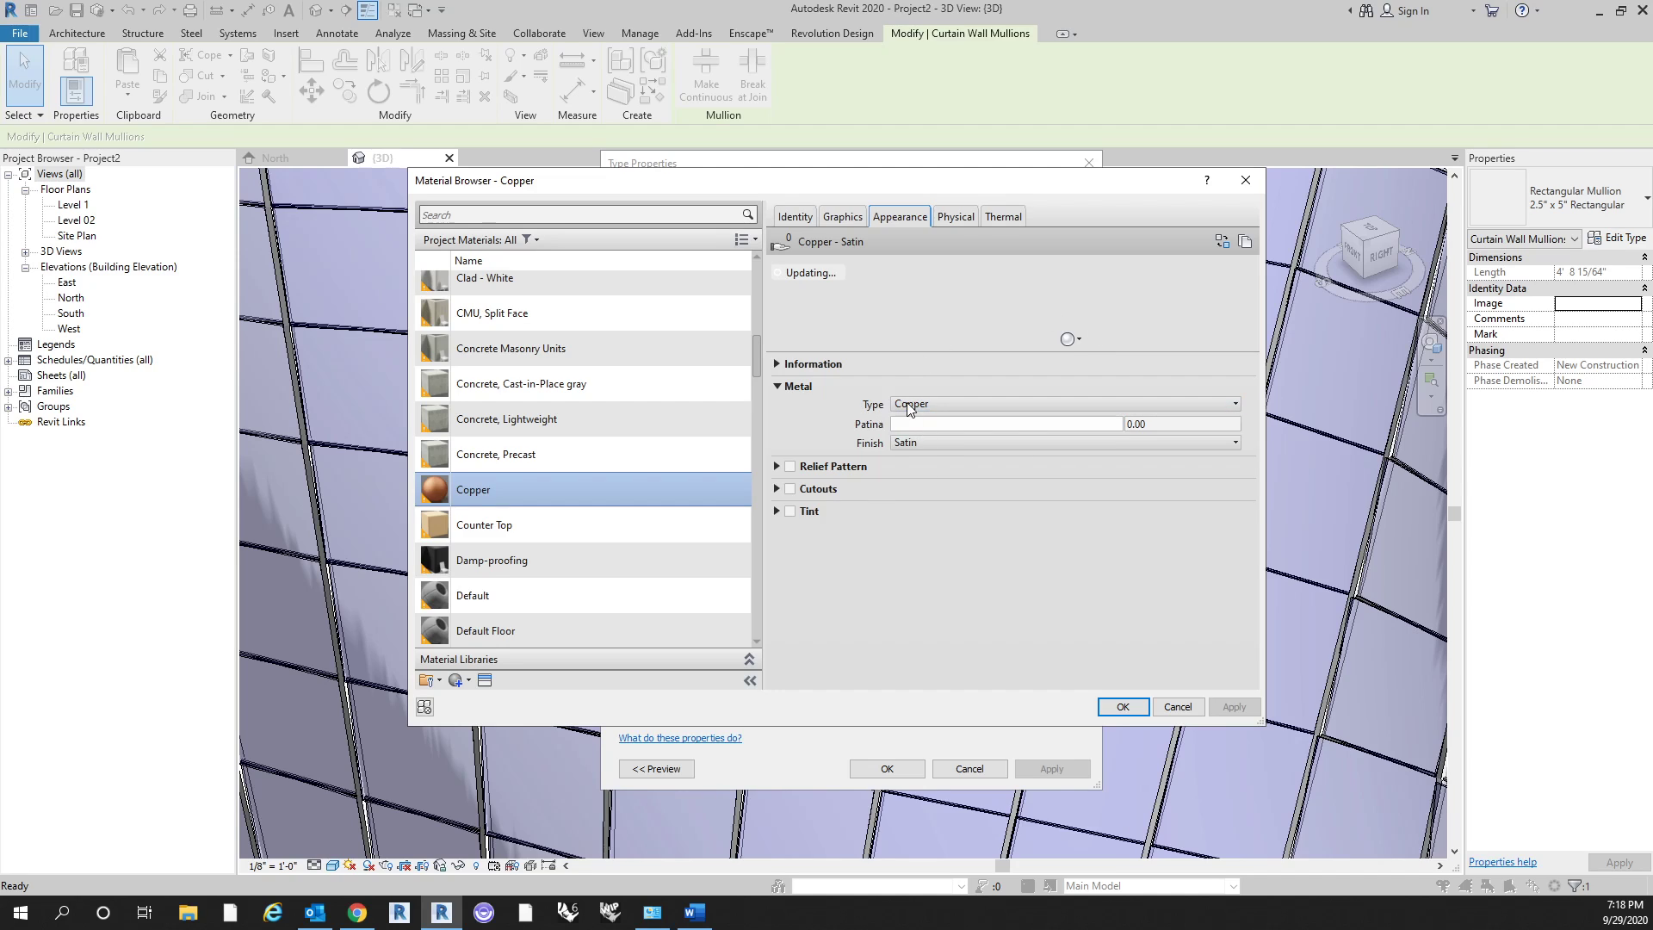
click(842, 216)
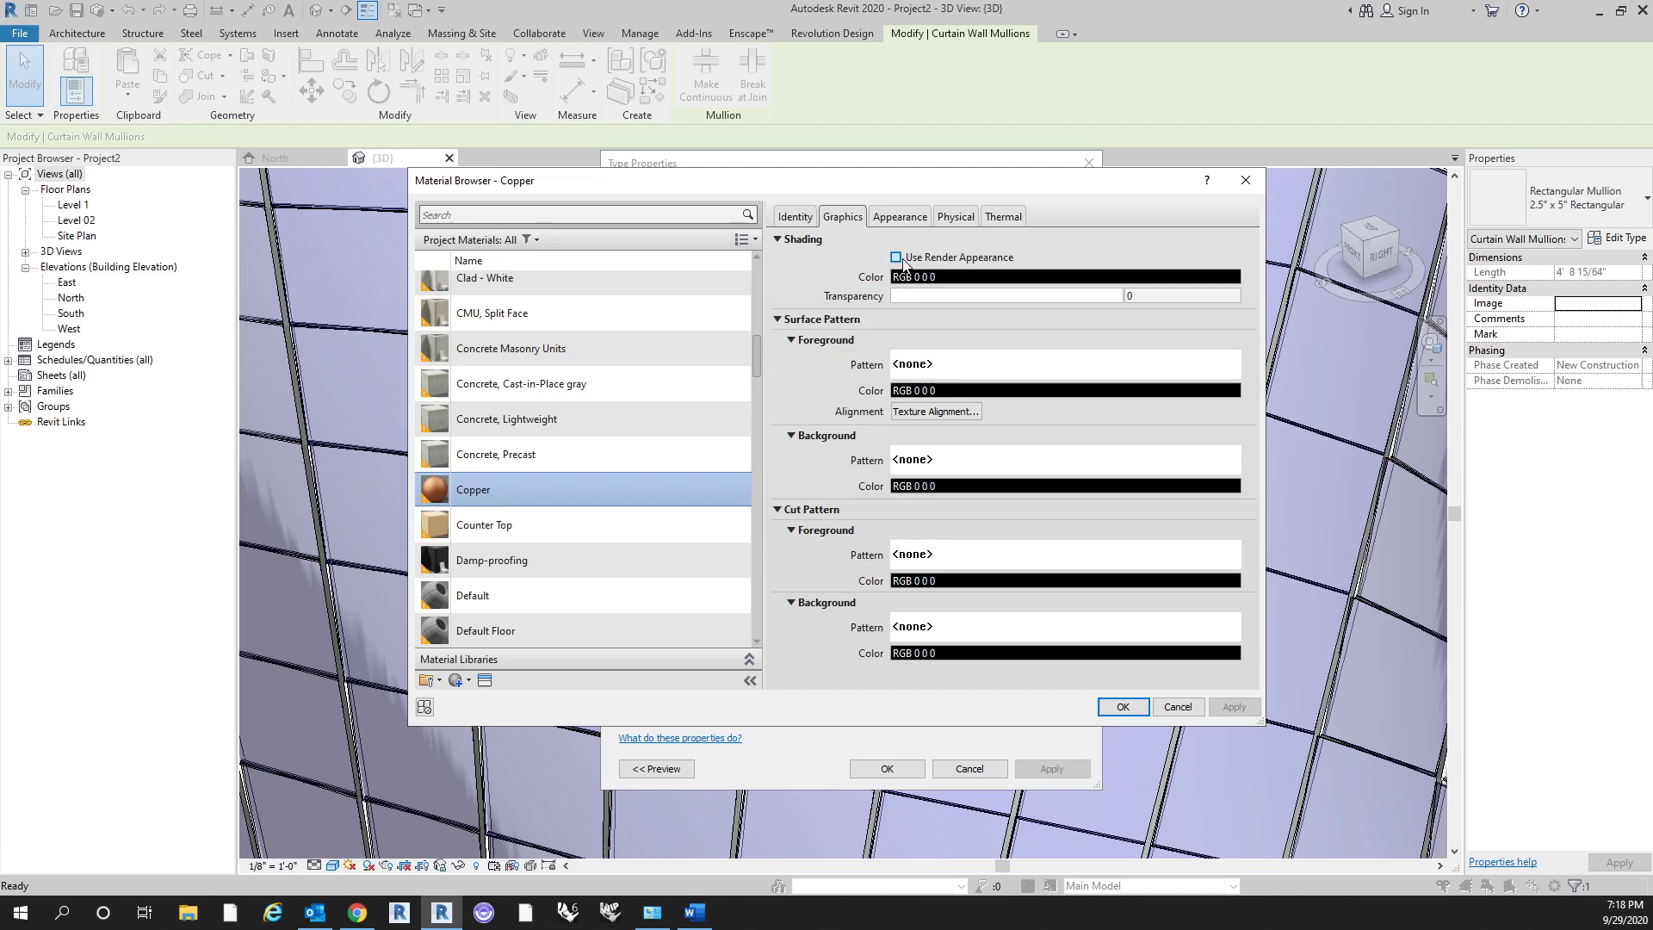
click(895, 256)
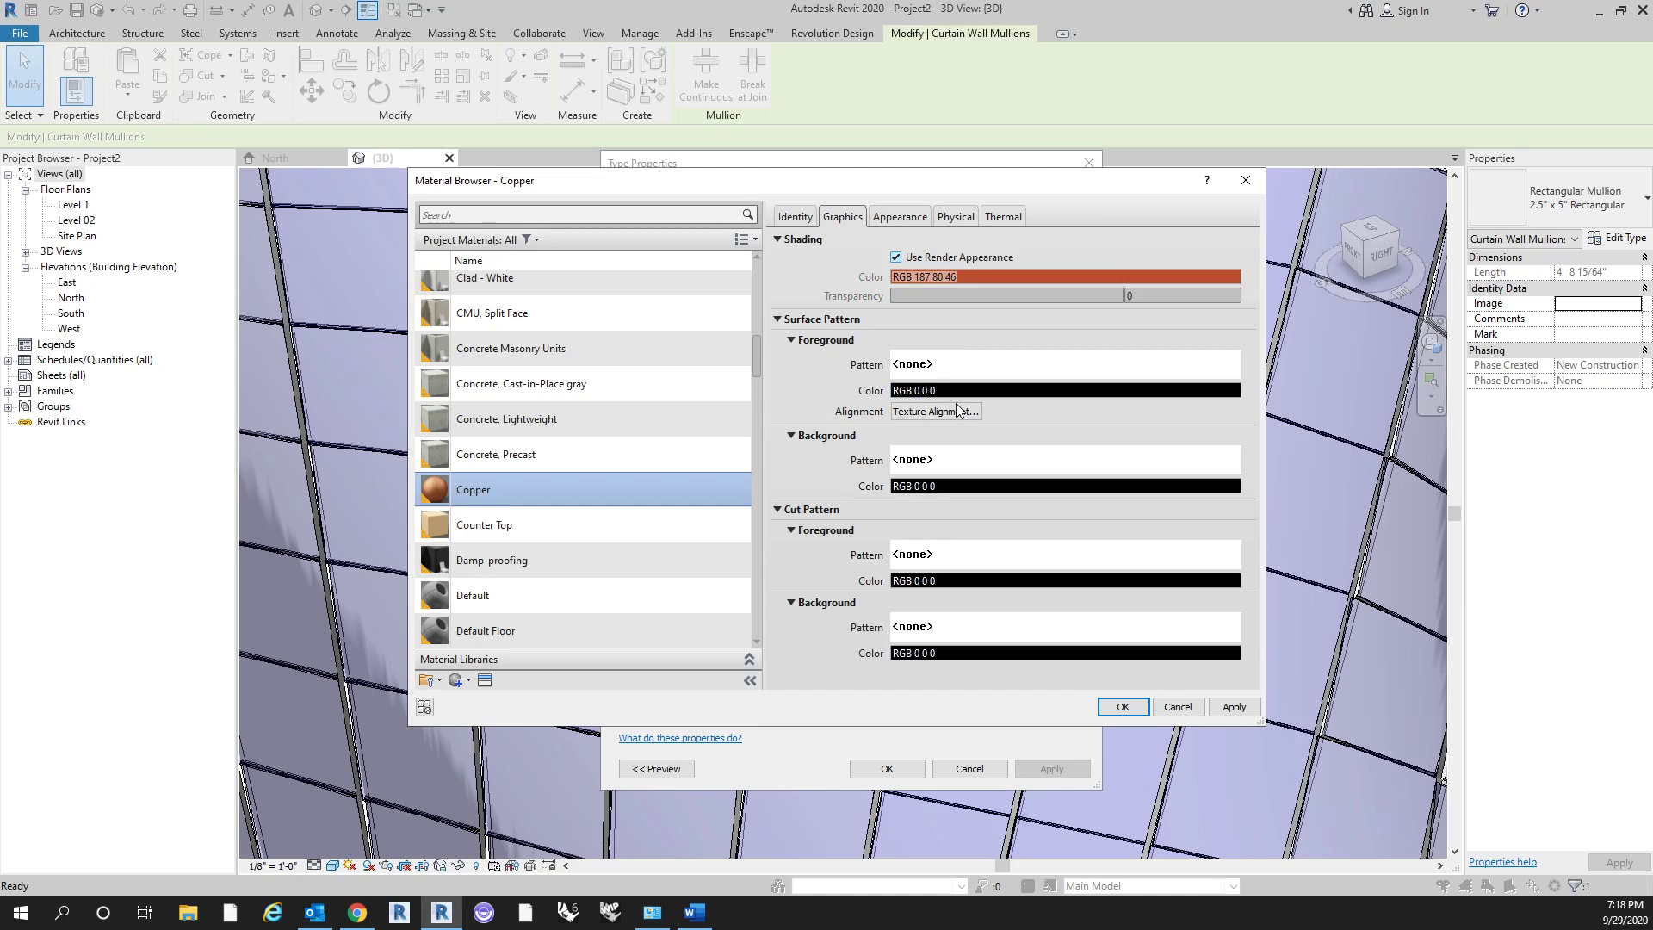
click(1122, 706)
click(886, 768)
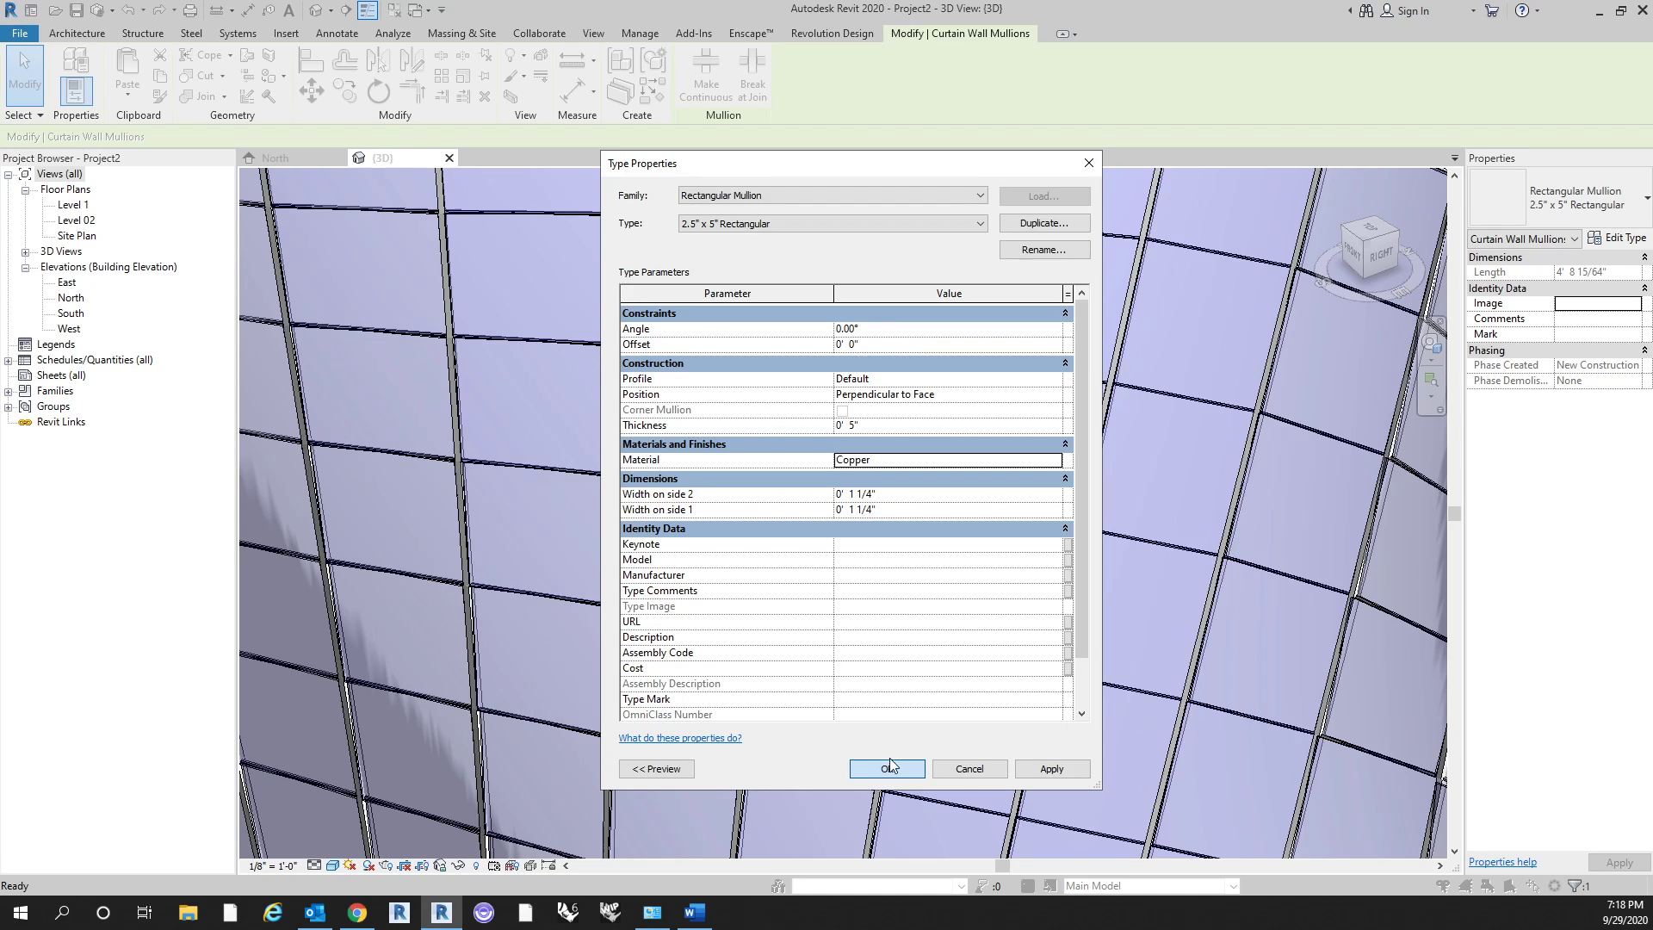
Examine the copper mullions along the curved curtain surface from several angles.
scroll(878, 406, down, 3)
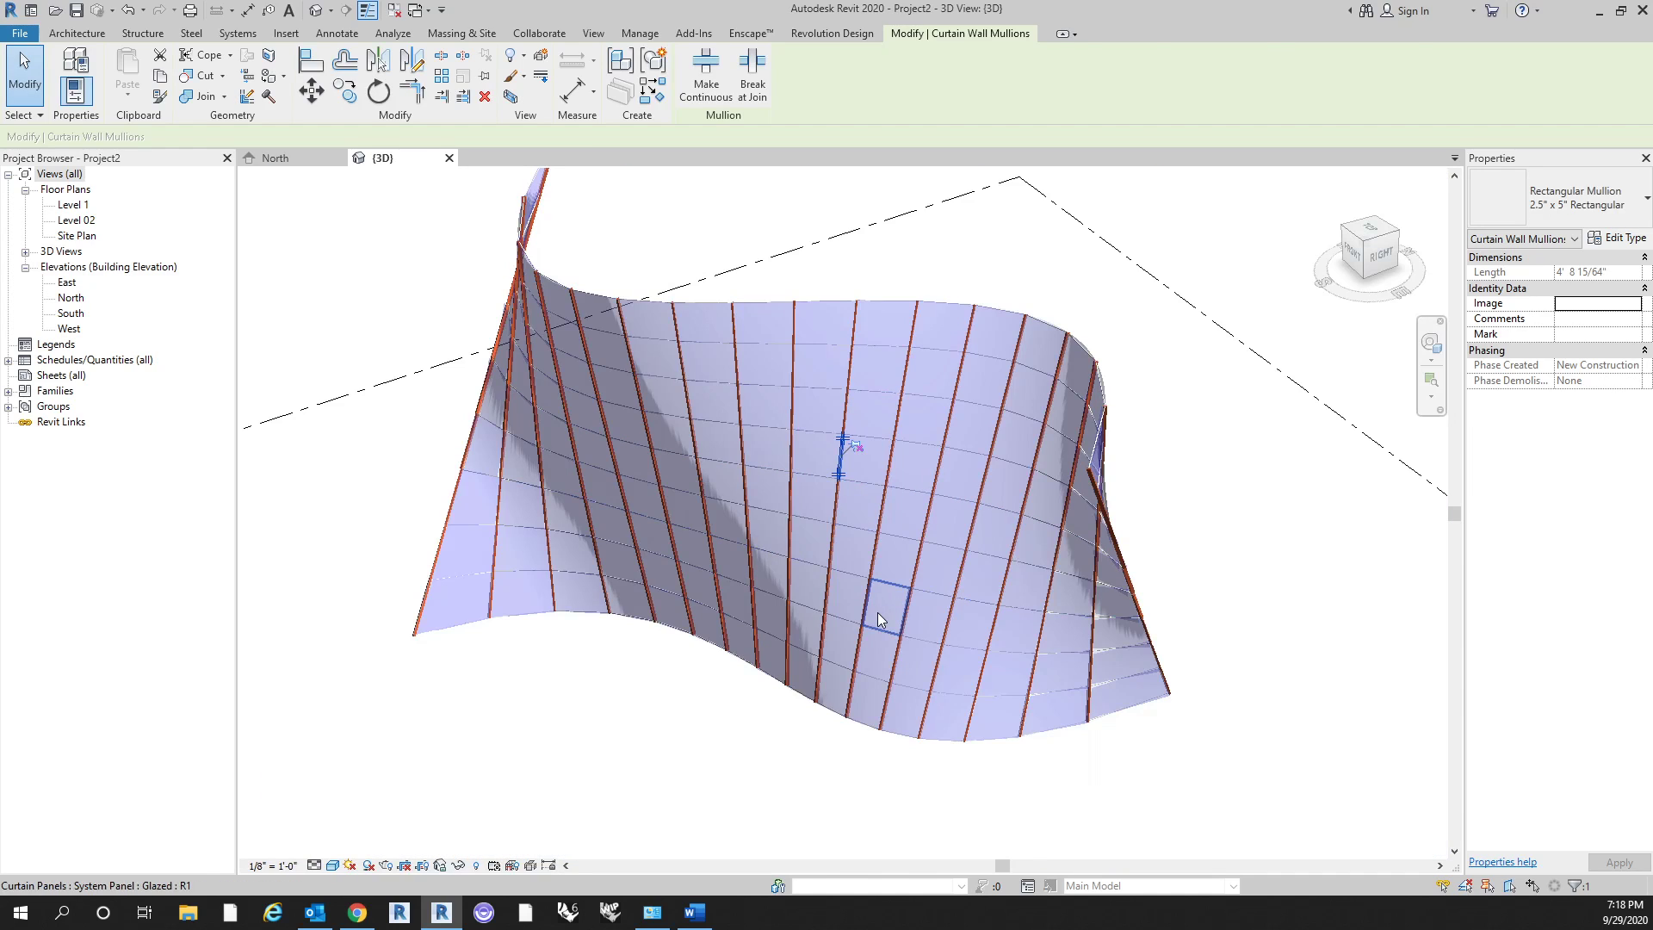
click(742, 723)
shift+middle_drag(798, 716, 757, 779)
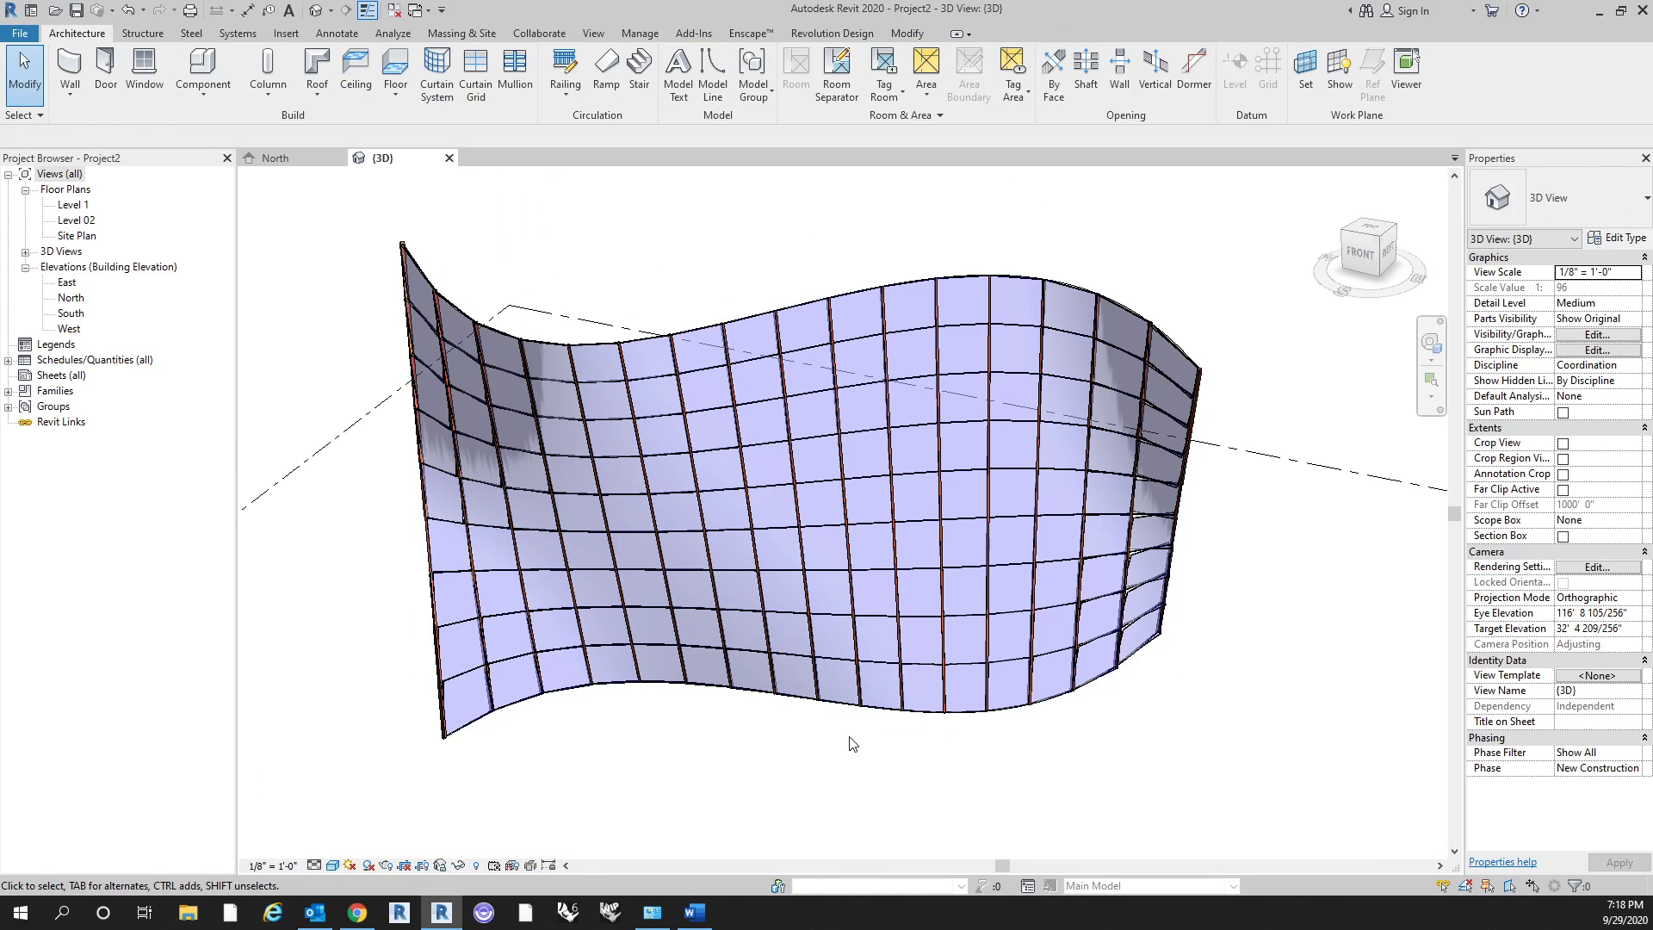
shift+middle_drag(868, 814, 1095, 725)
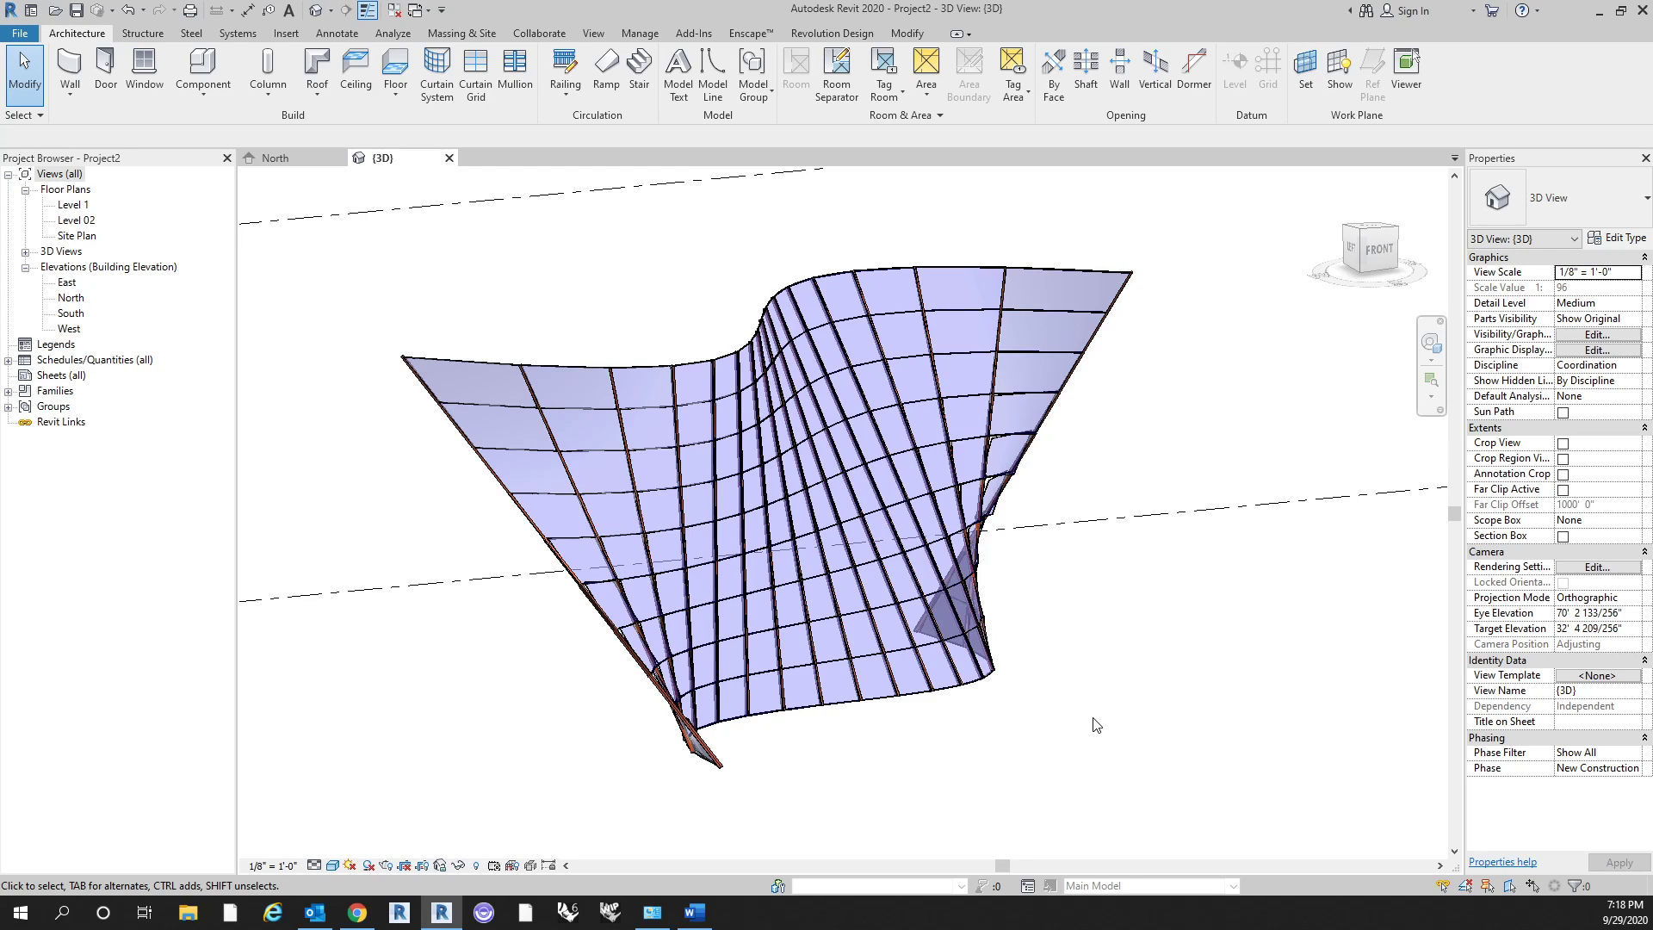
shift+middle_drag(1188, 679, 819, 441)
scroll(772, 490, up, 3)
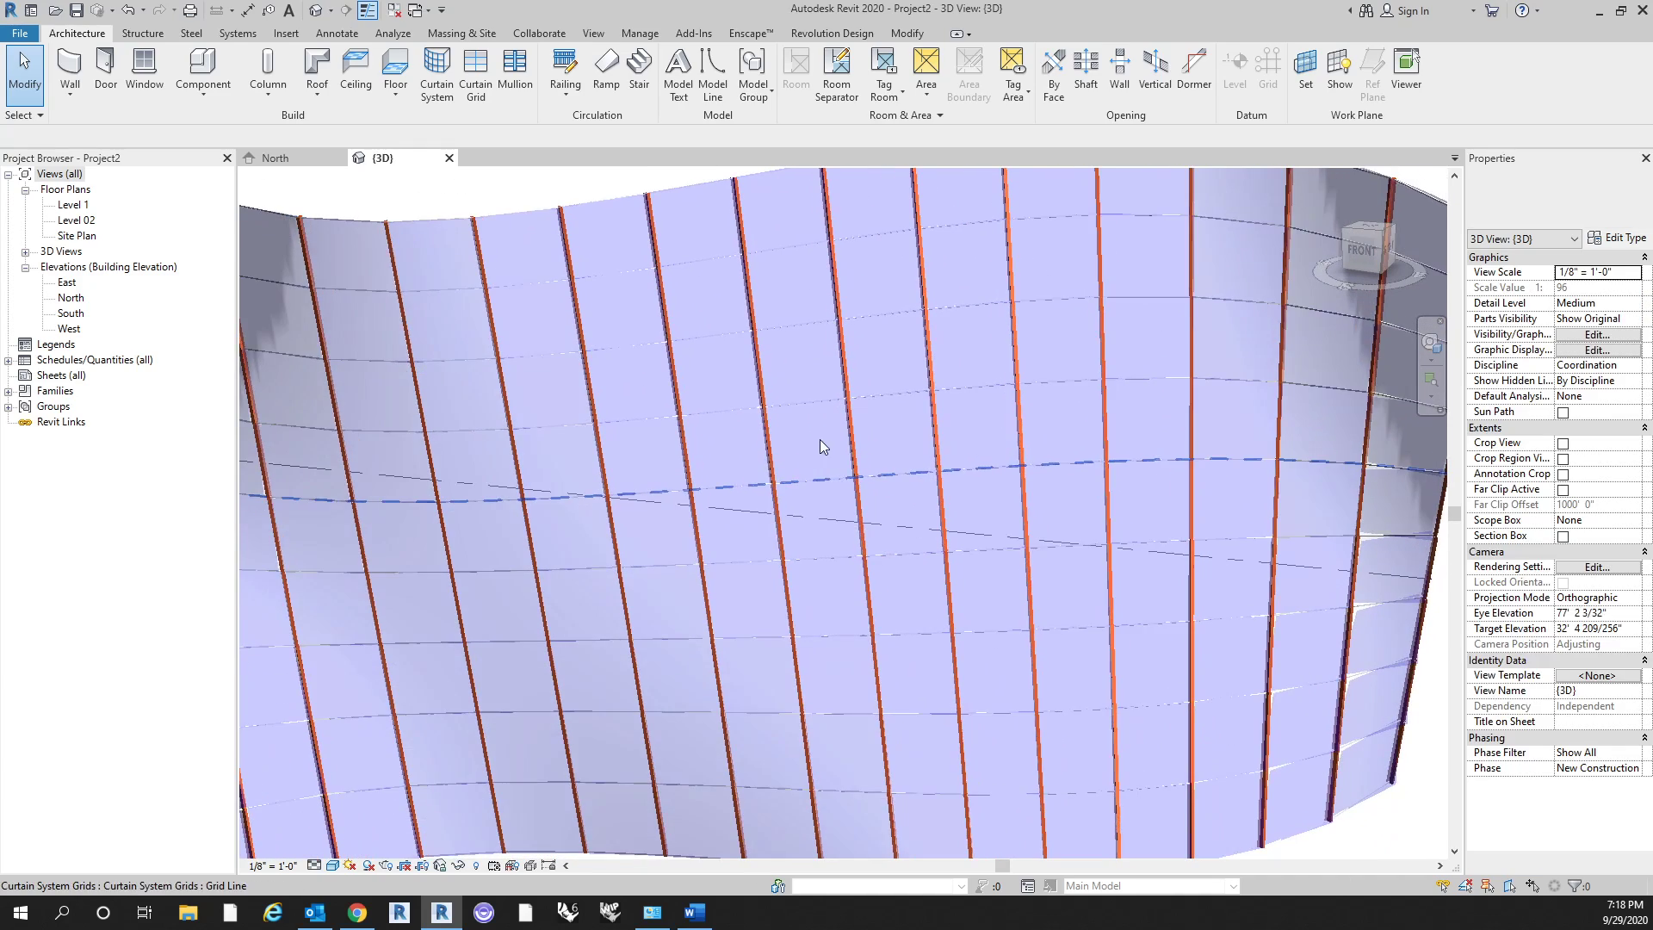
Set the 5' x 10' curtain system type's Grid 1 interior mullions back to Rectangular Mullion : Test.
click(877, 449)
scroll(873, 443, down, 3)
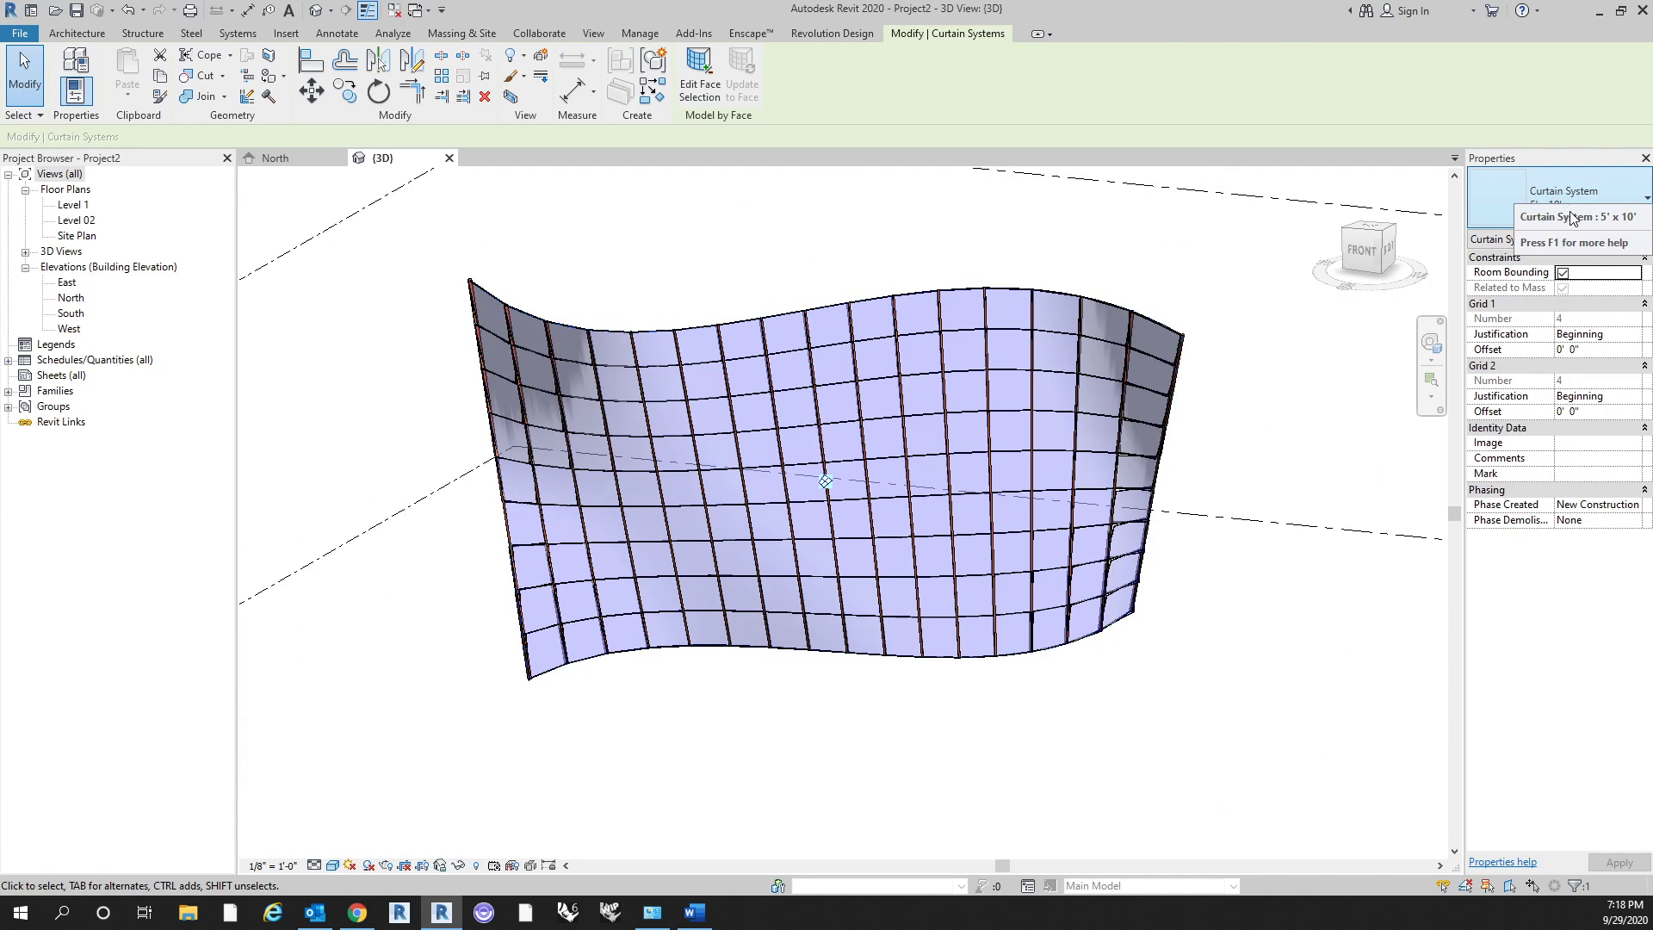
click(1618, 238)
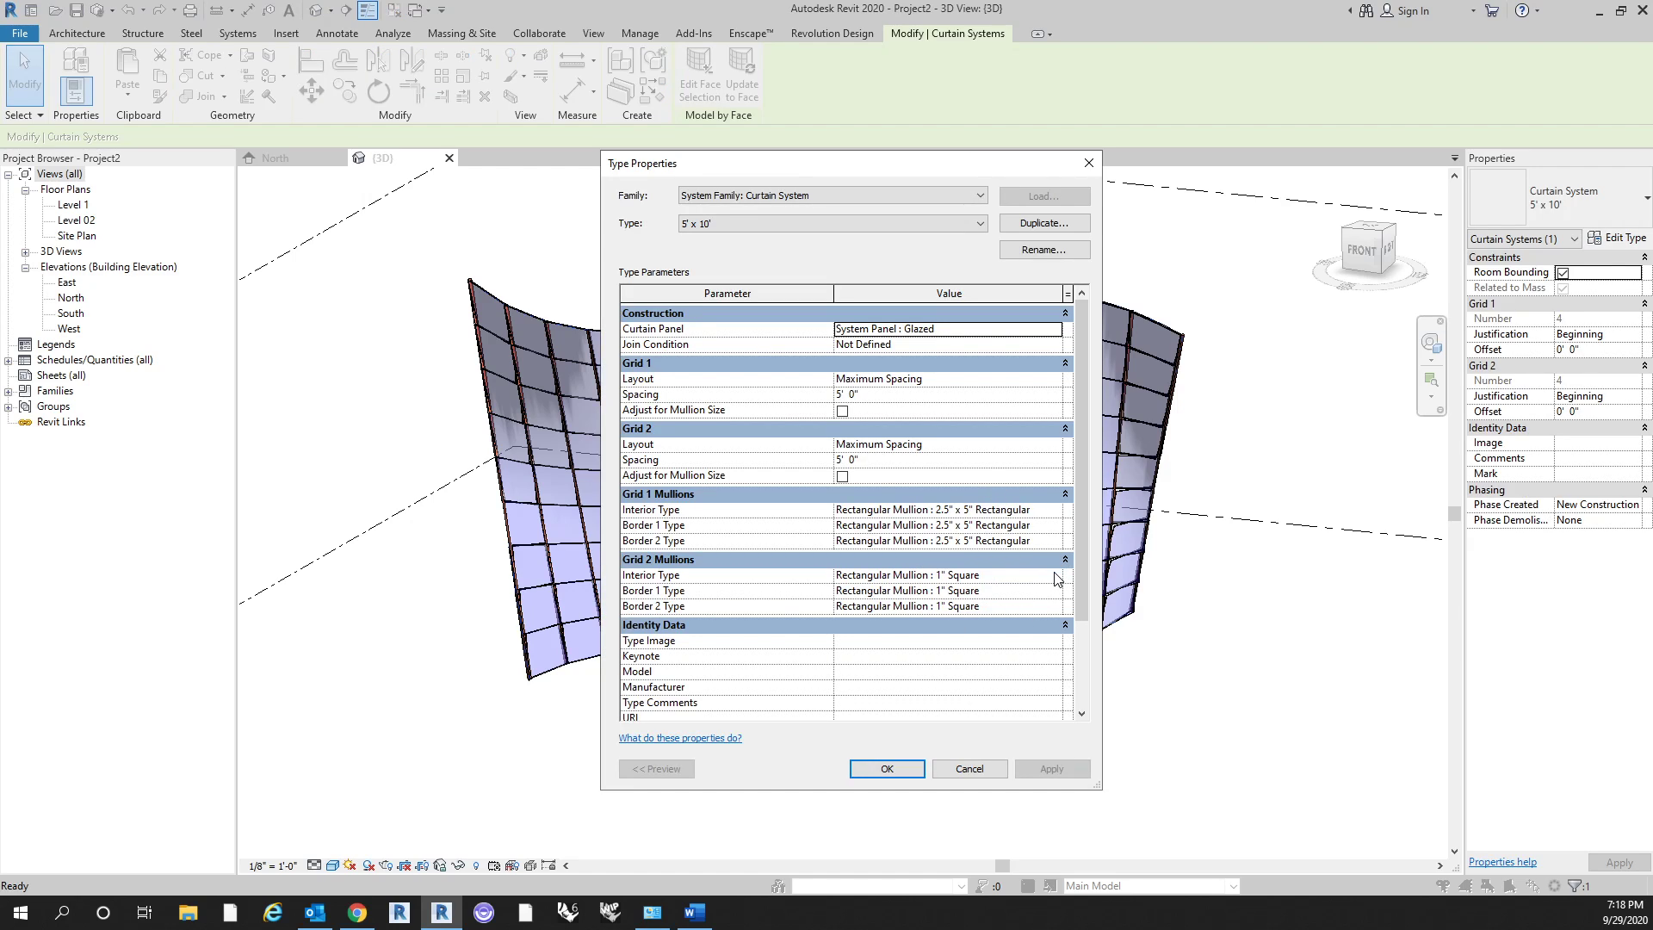
click(1061, 509)
click(1053, 509)
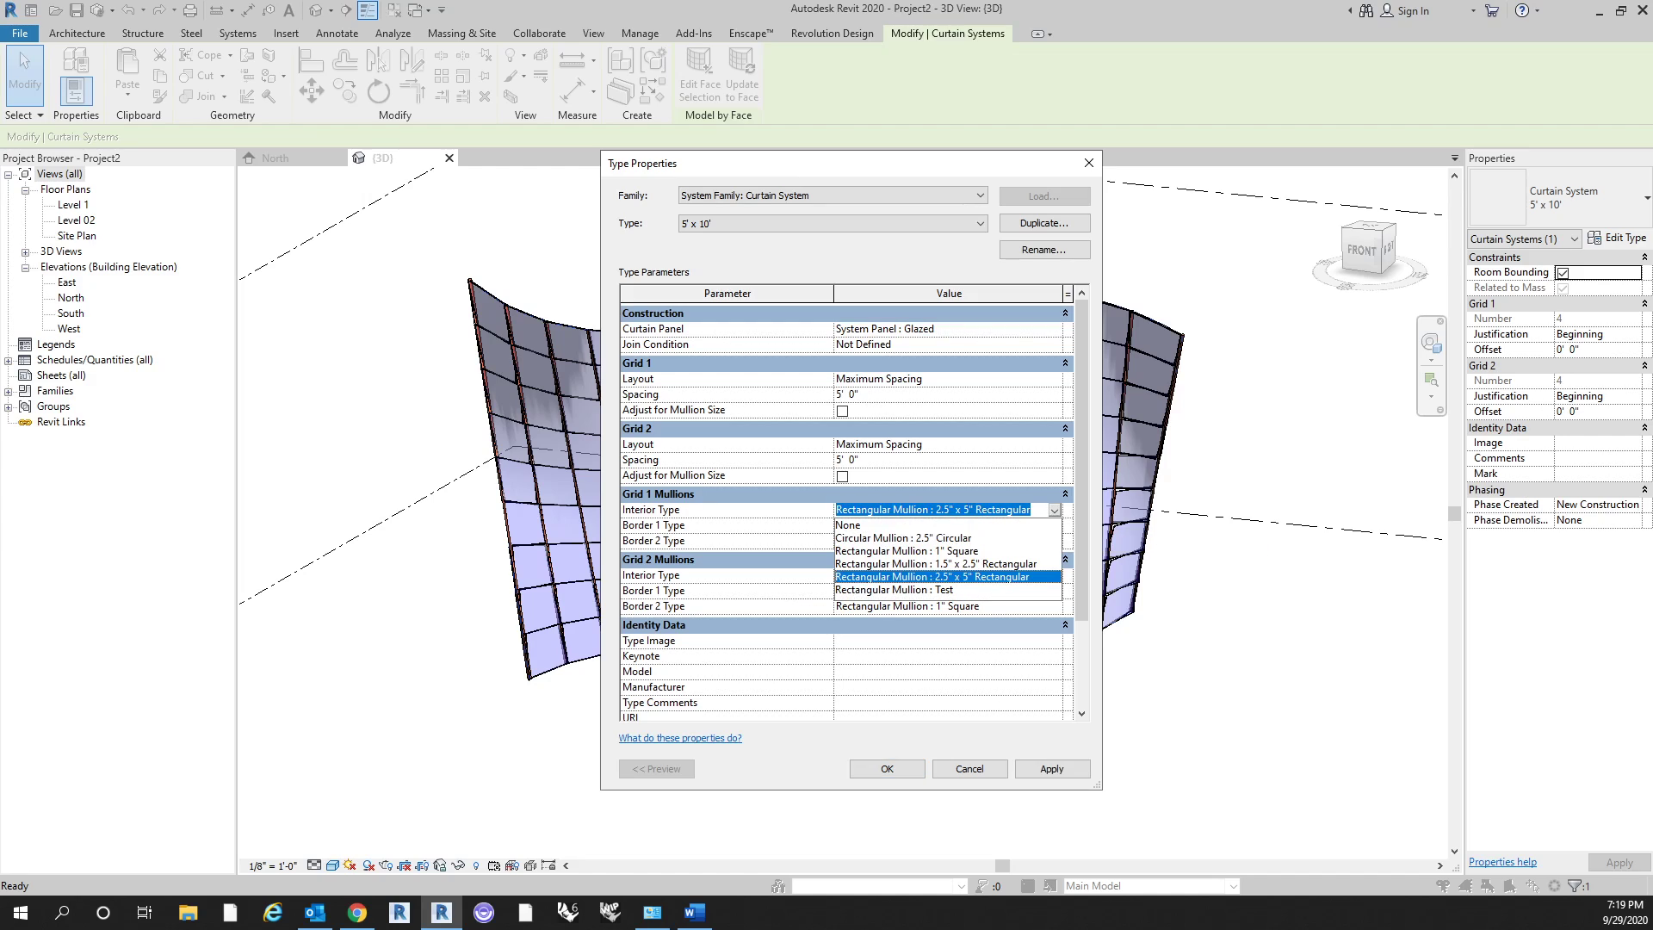
click(938, 589)
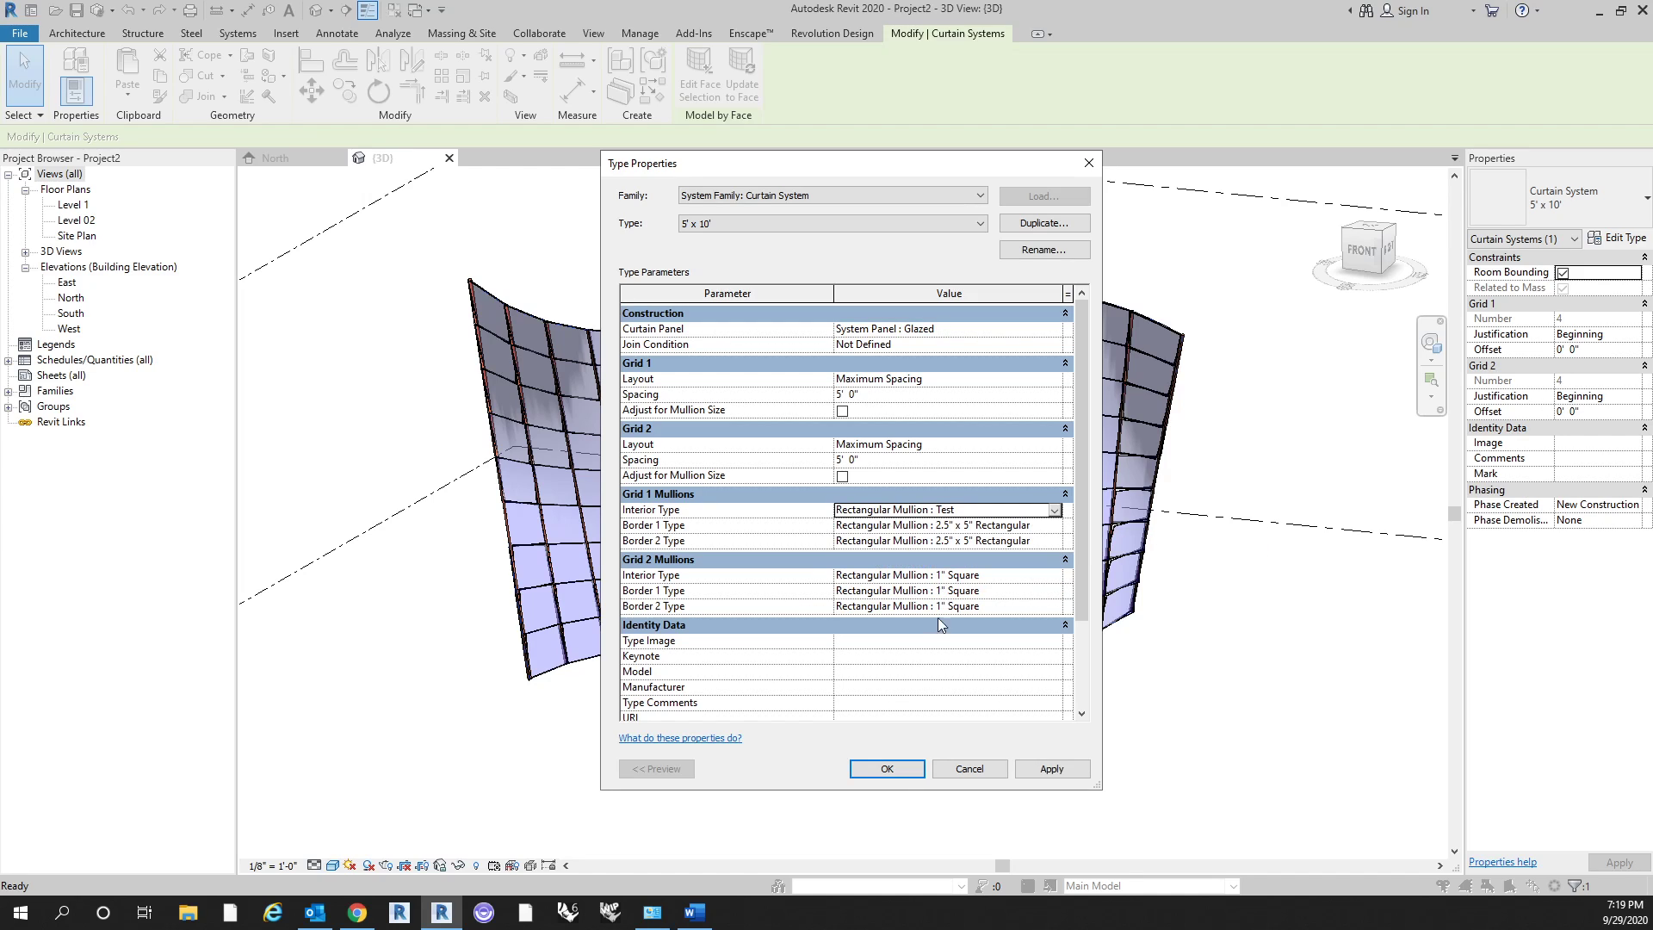
click(897, 769)
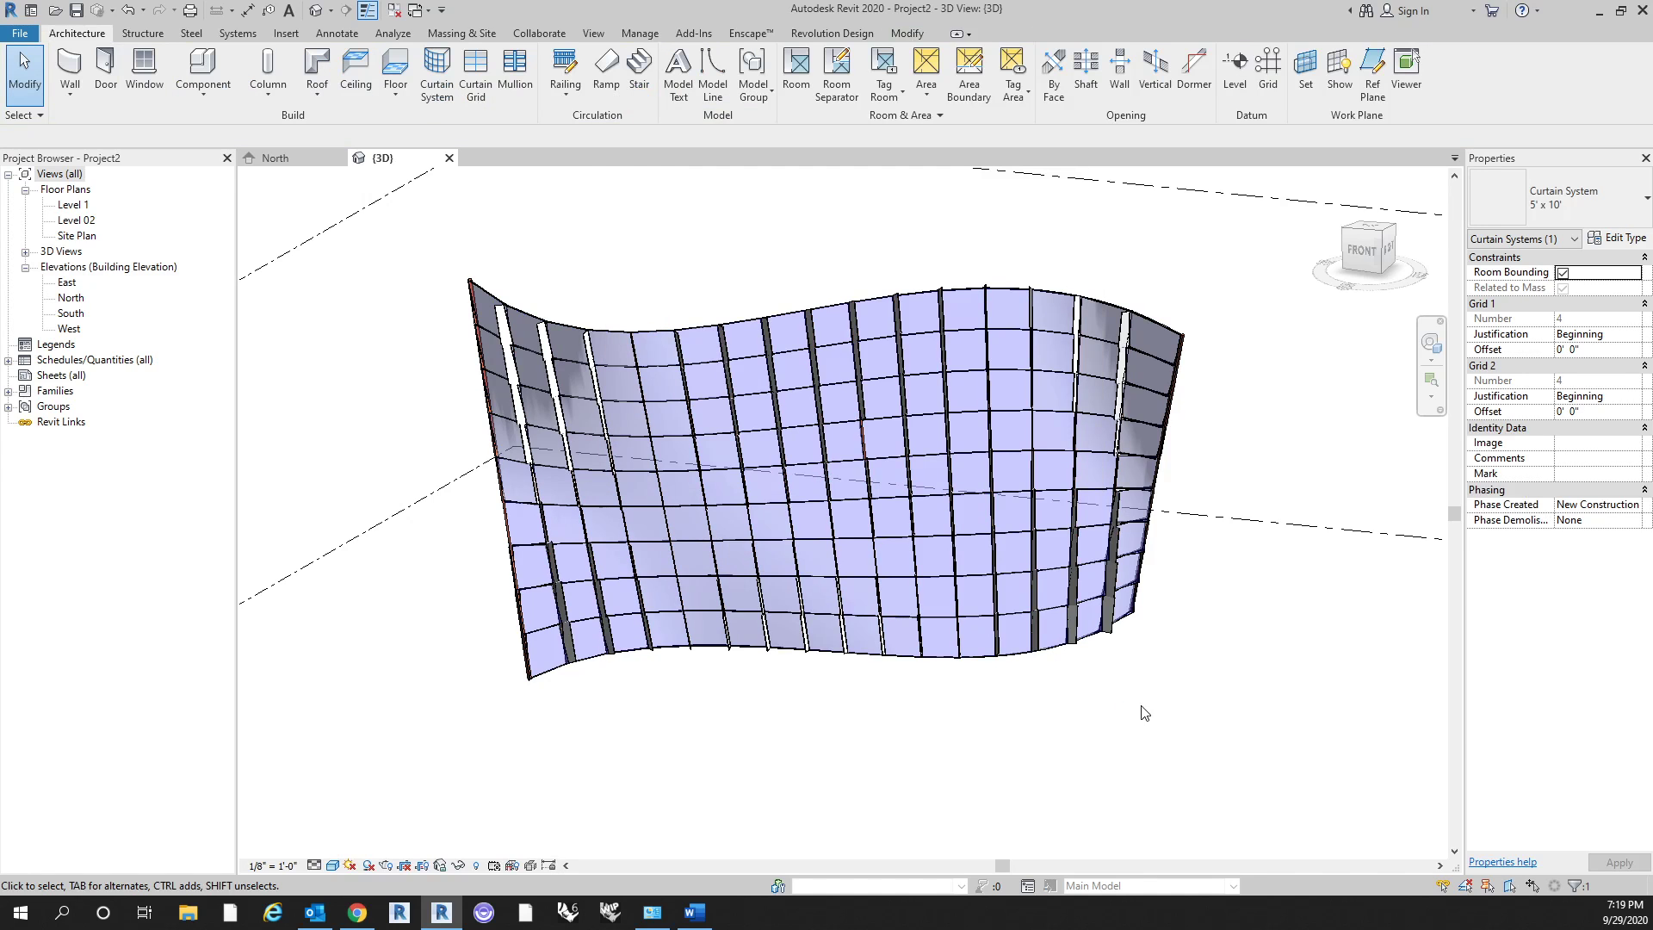
Restore the lone 2.5" x 5" Rectangular mullion segment among the deep vertical fins to the curtain system's Test type.
shift+middle_drag(1141, 706, 869, 719)
scroll(874, 367, up, 3)
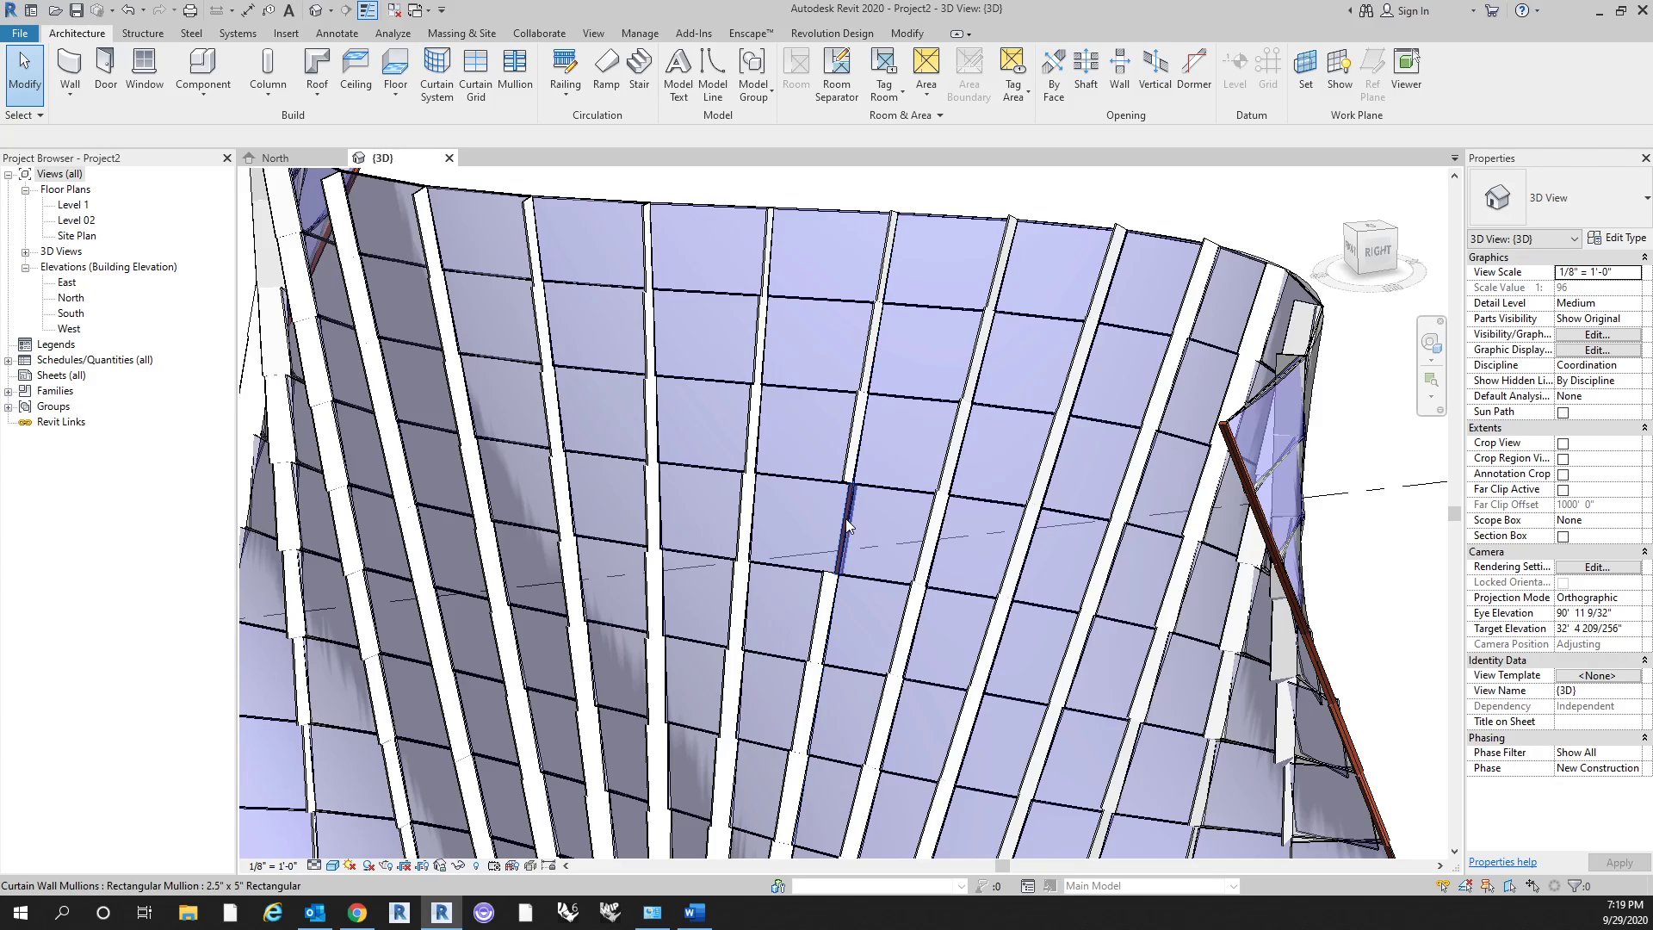
click(846, 525)
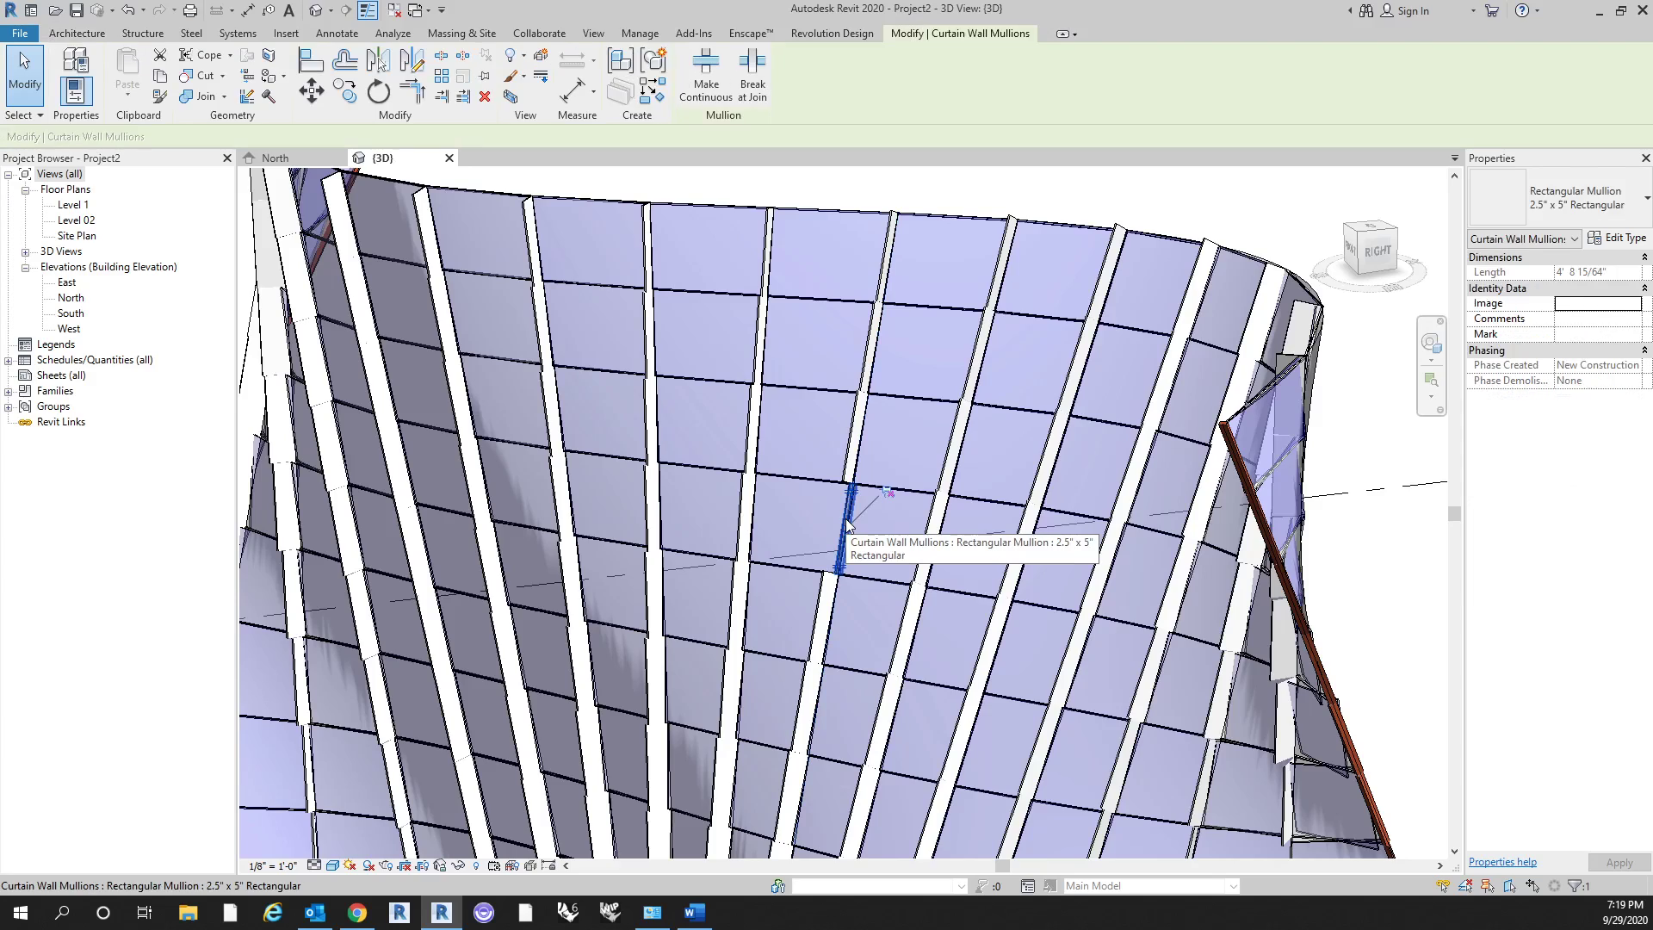
click(1012, 189)
Set the Angle of the Rectangular Mullion Test type to 45 degrees.
click(855, 434)
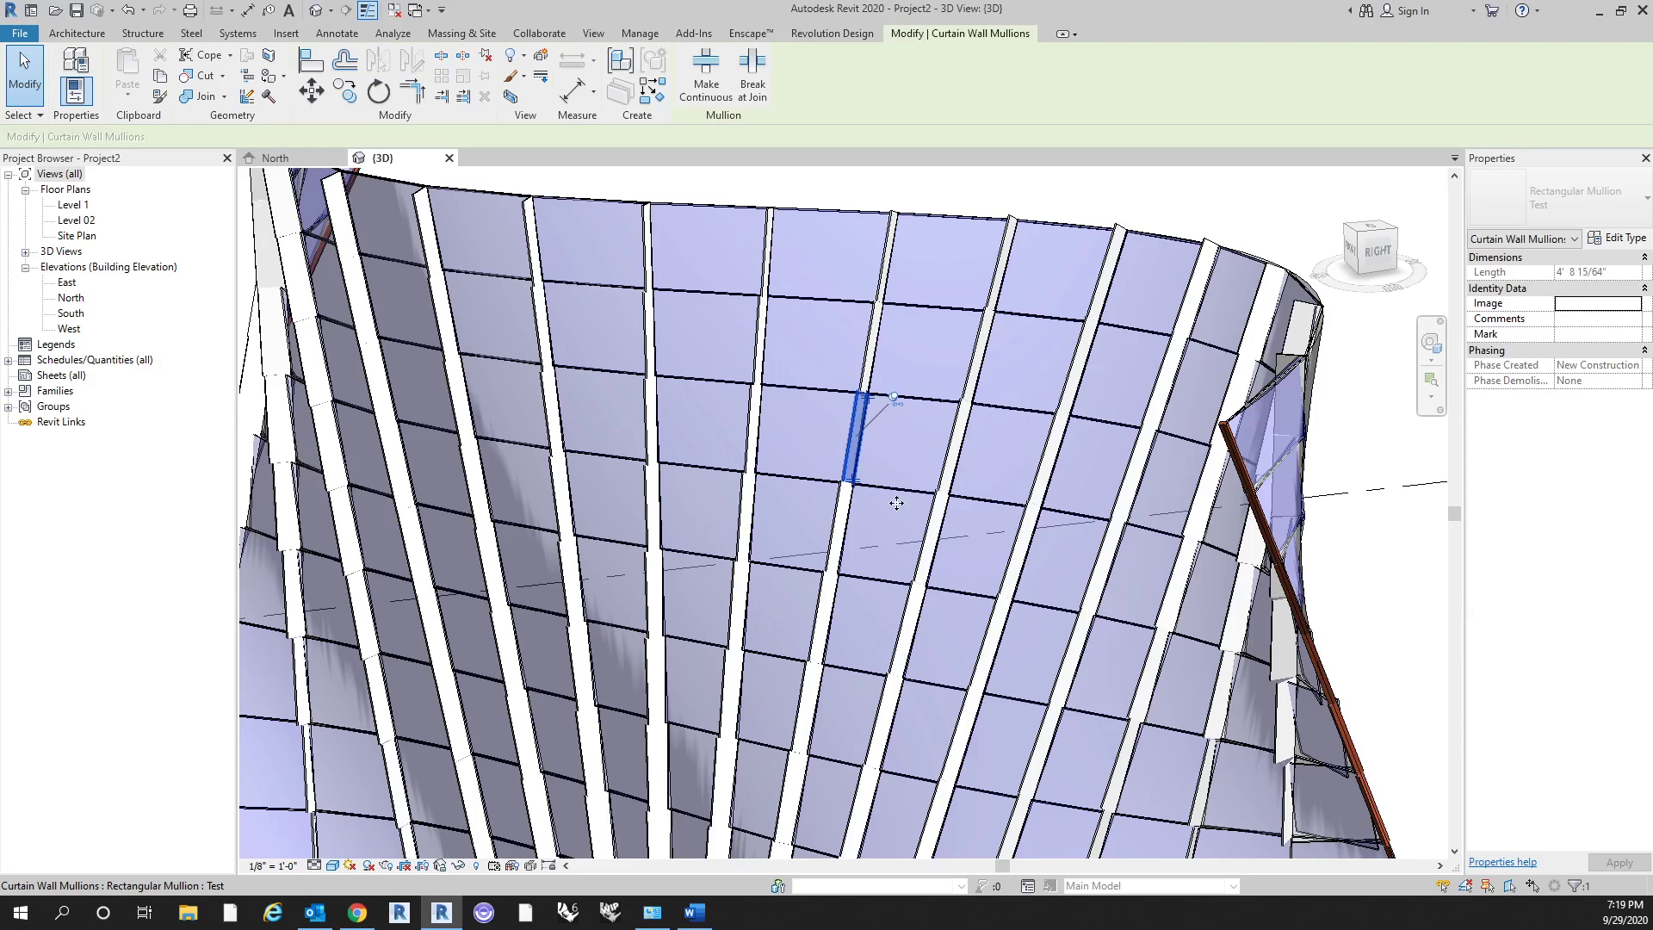
shift+middle_drag(896, 502, 967, 602)
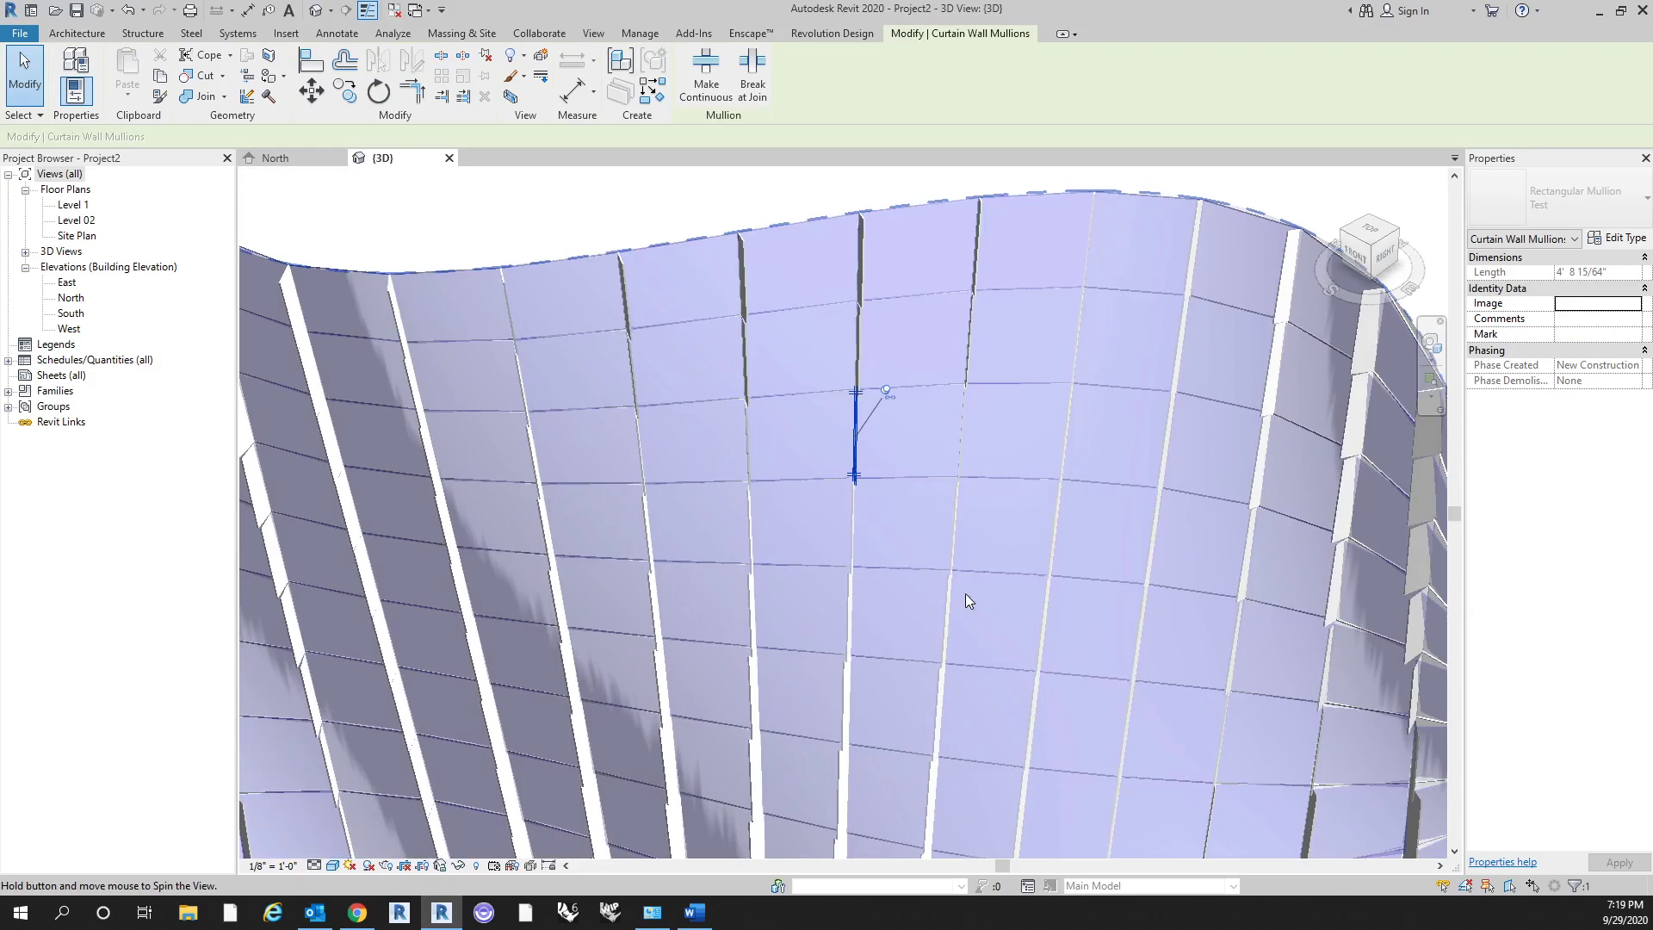
click(1622, 242)
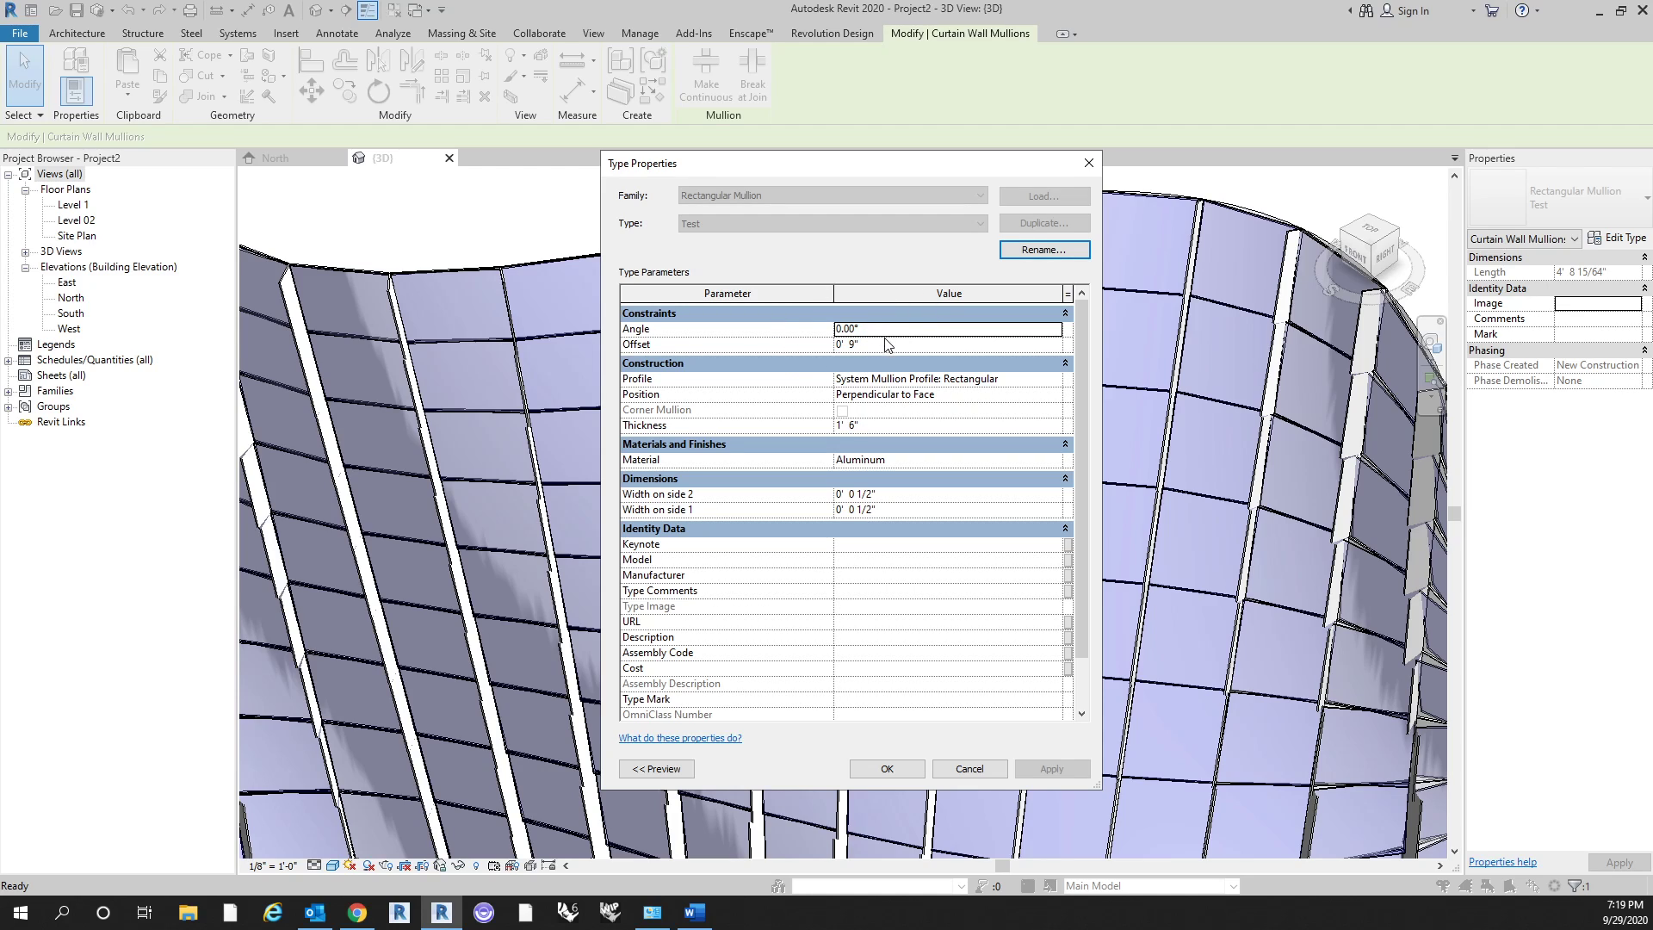
key(Tab)
text(45)
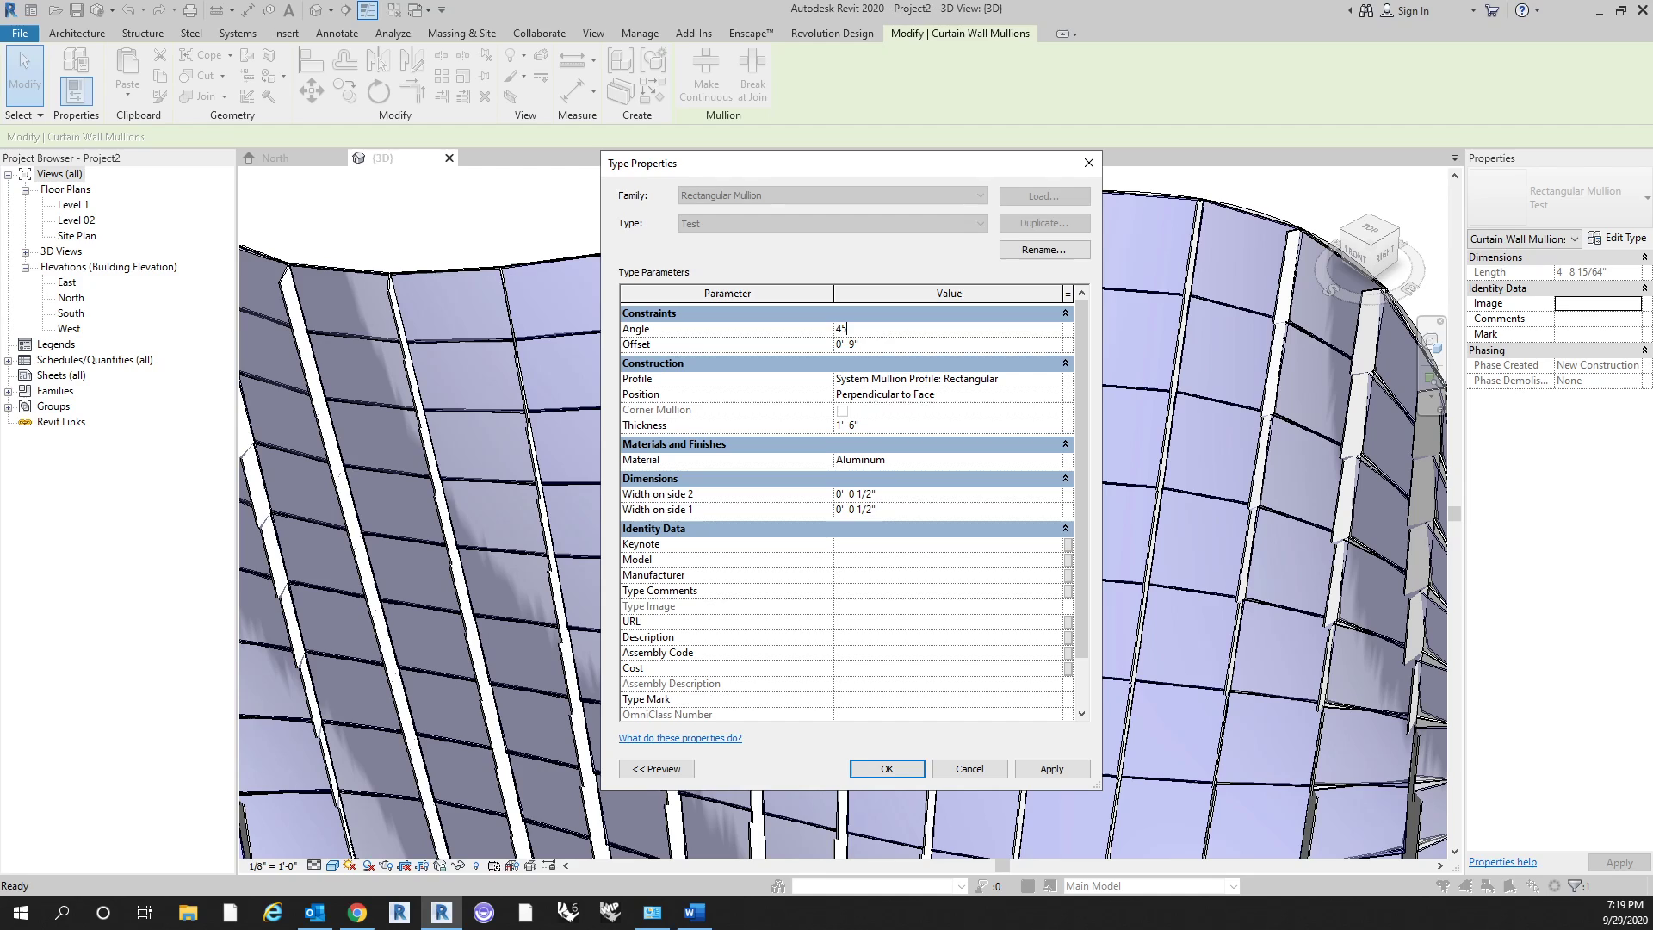
click(889, 770)
click(895, 769)
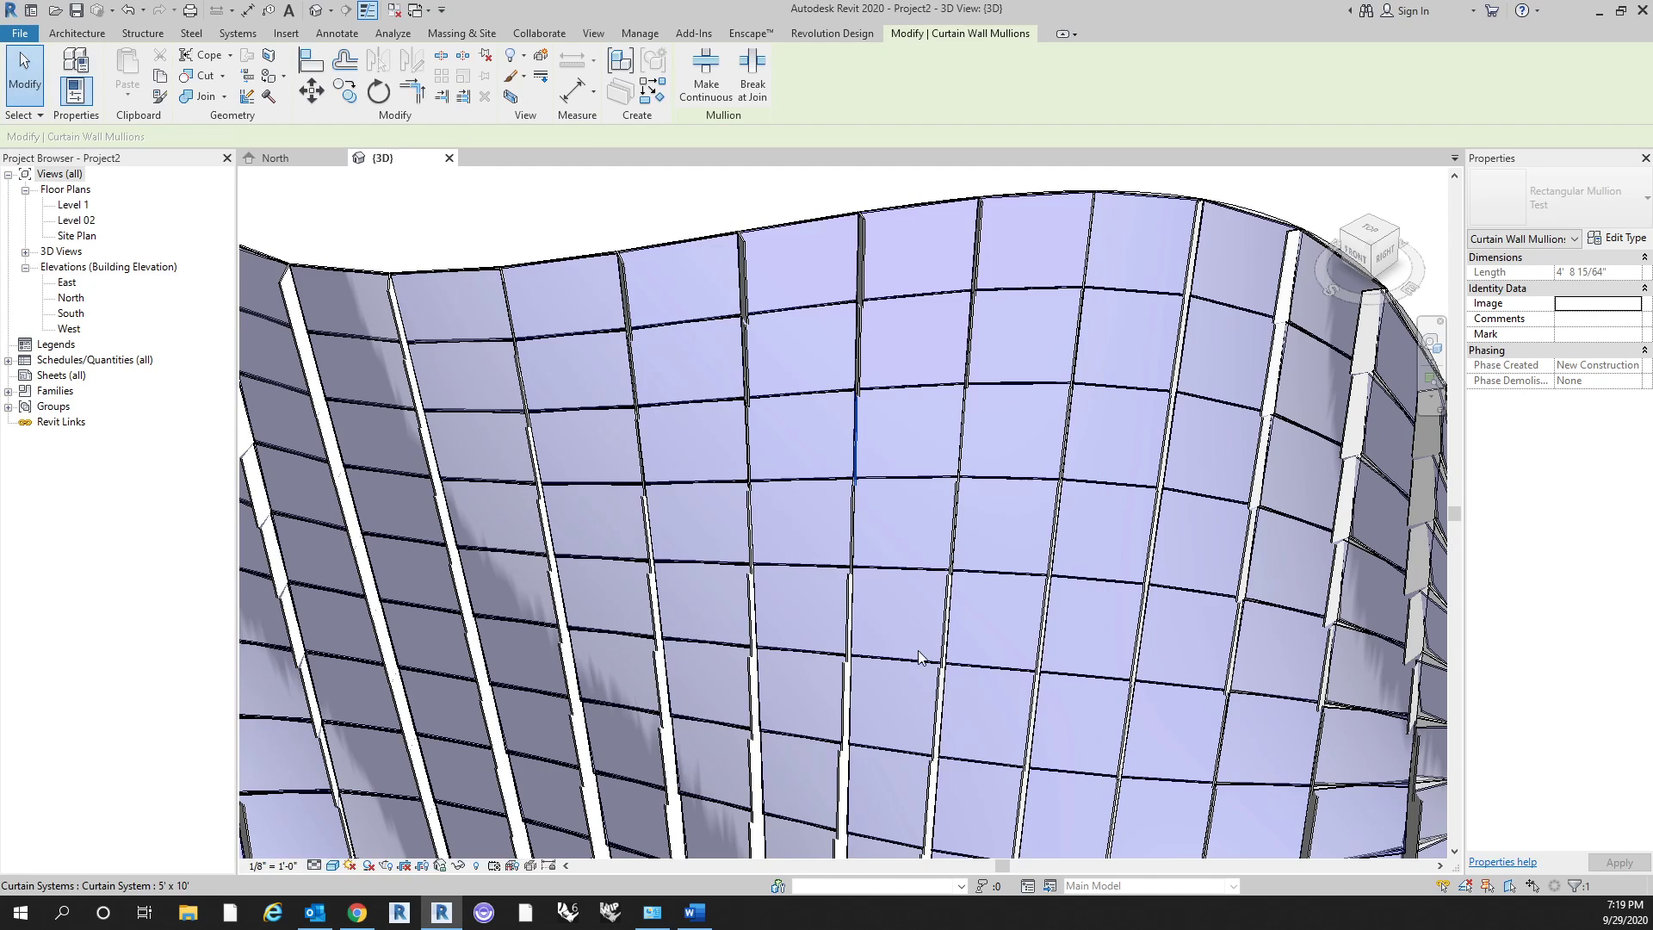
Inspect the rotated Test fins from above and from the front of the curtain surface, checking how they angle off the glazing.
shift+middle_drag(893, 590, 685, 560)
scroll(849, 277, up, 3)
click(642, 523)
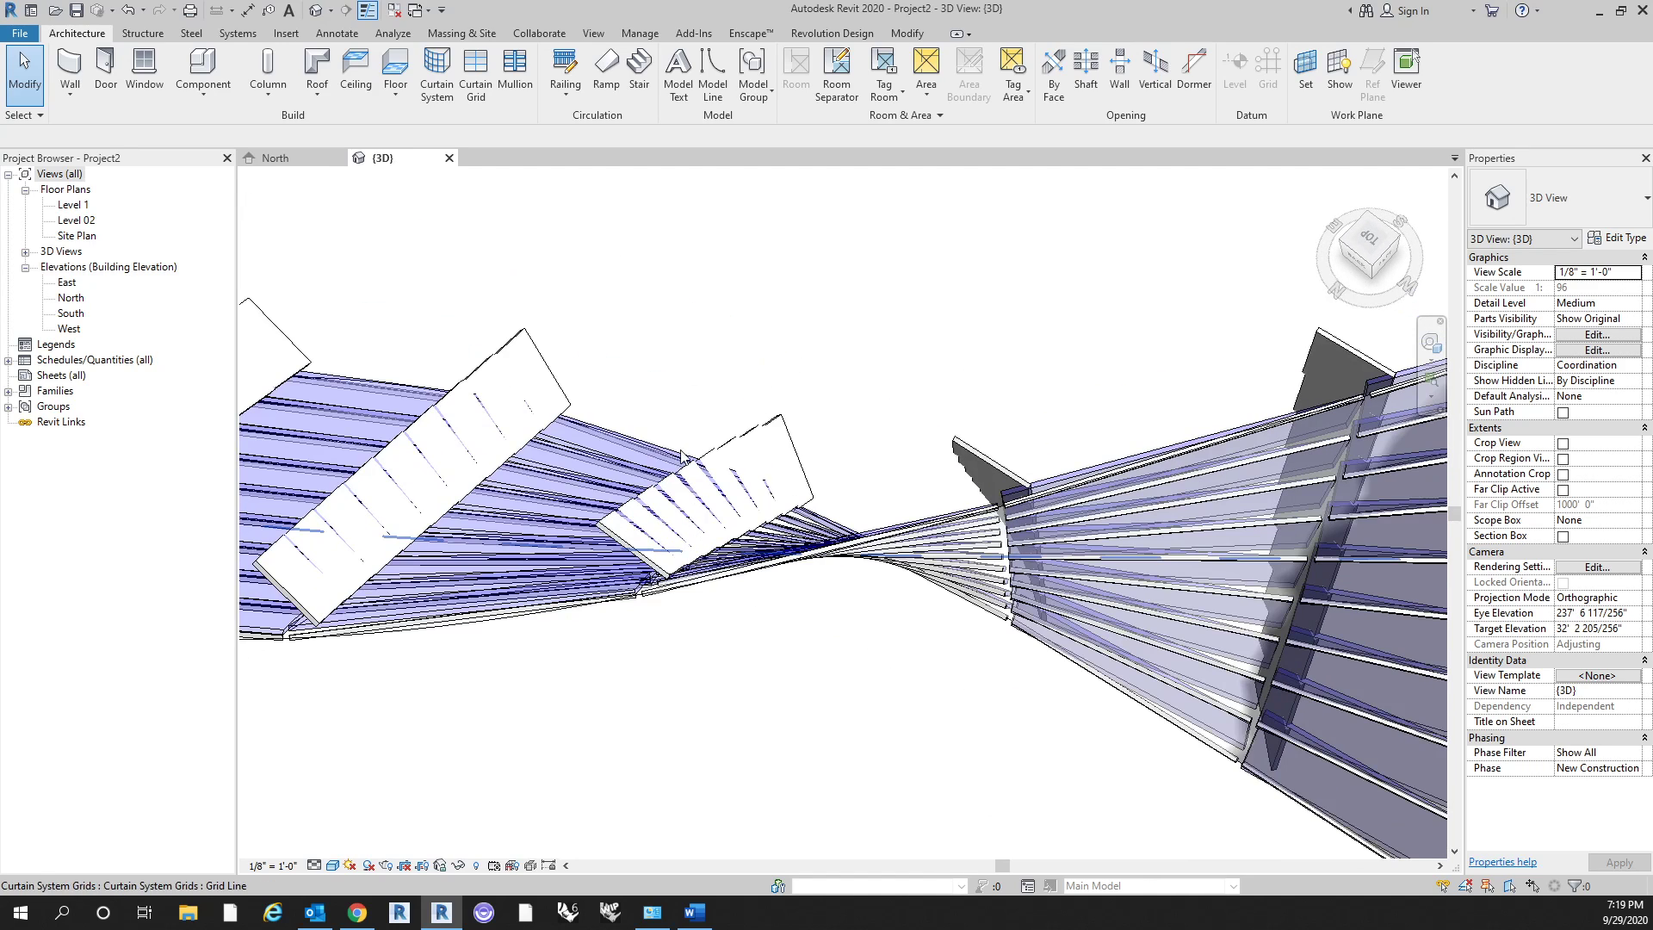
shift+middle_drag(783, 694, 740, 551)
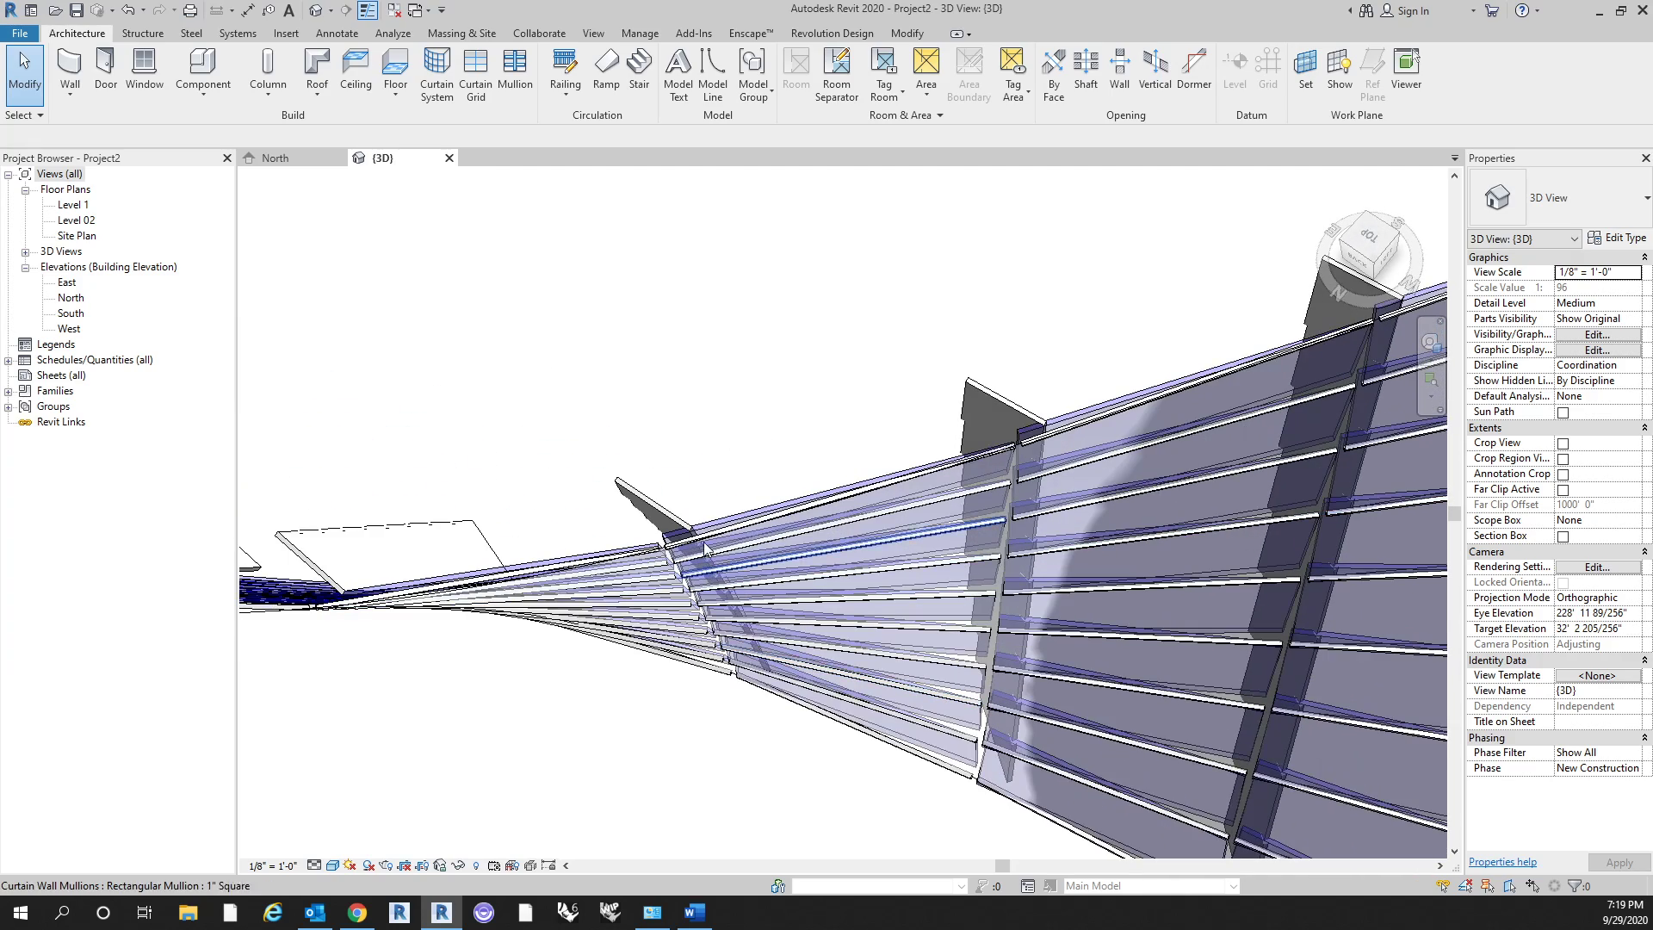
shift+middle_drag(699, 497, 671, 559)
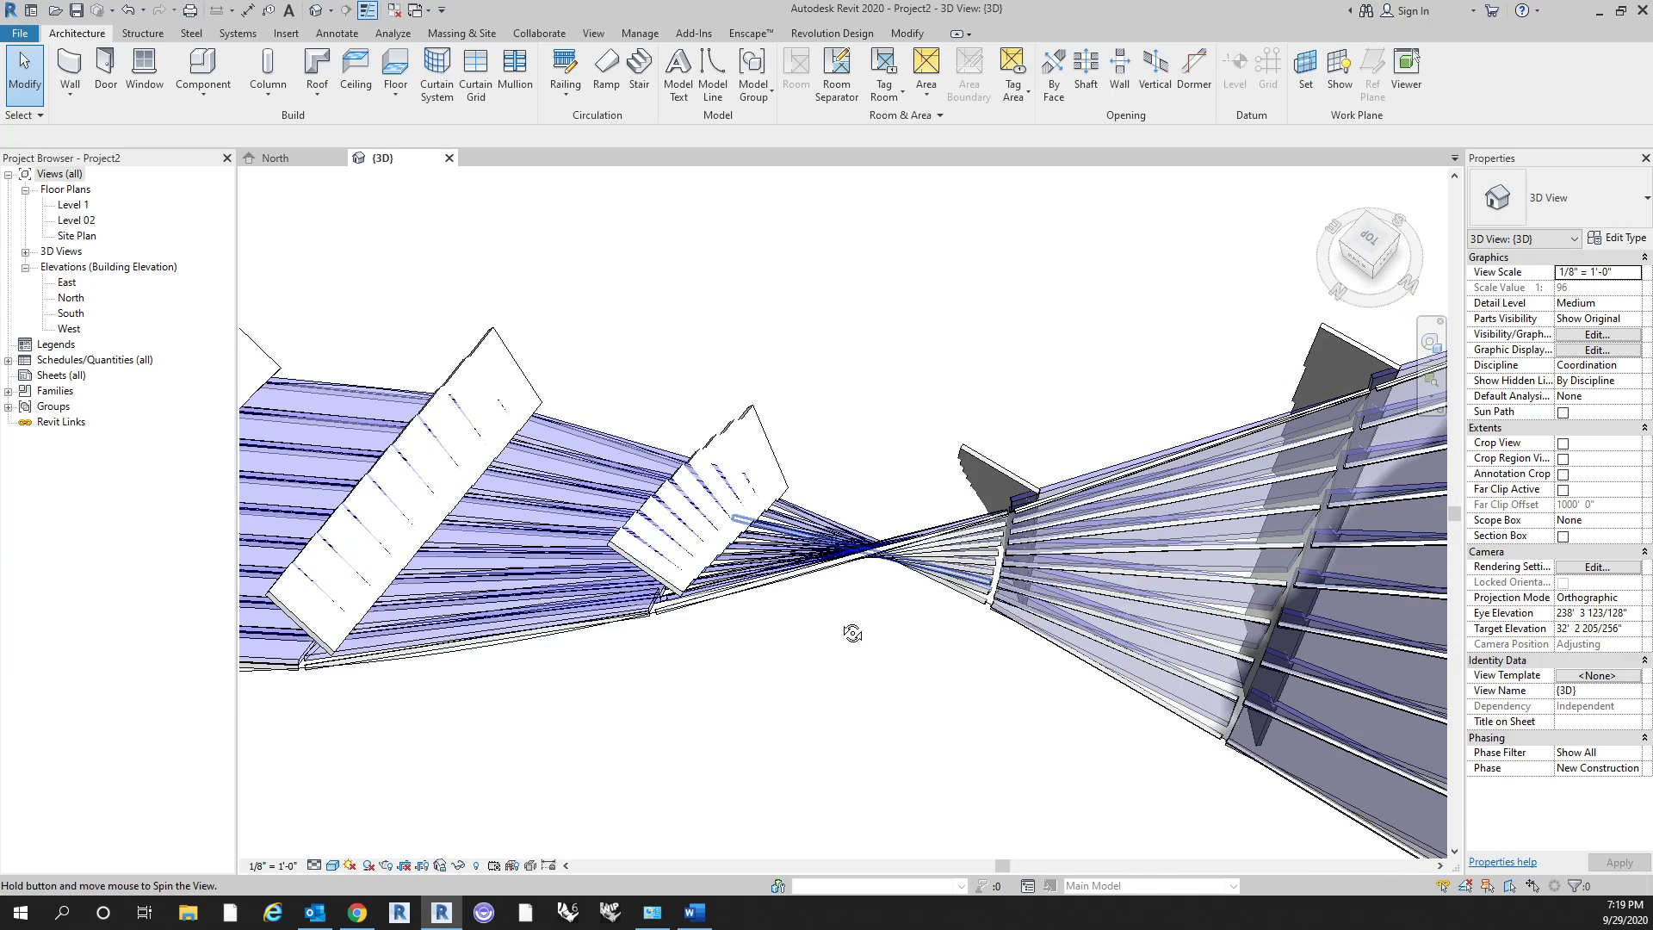
shift+middle_drag(852, 631, 1073, 742)
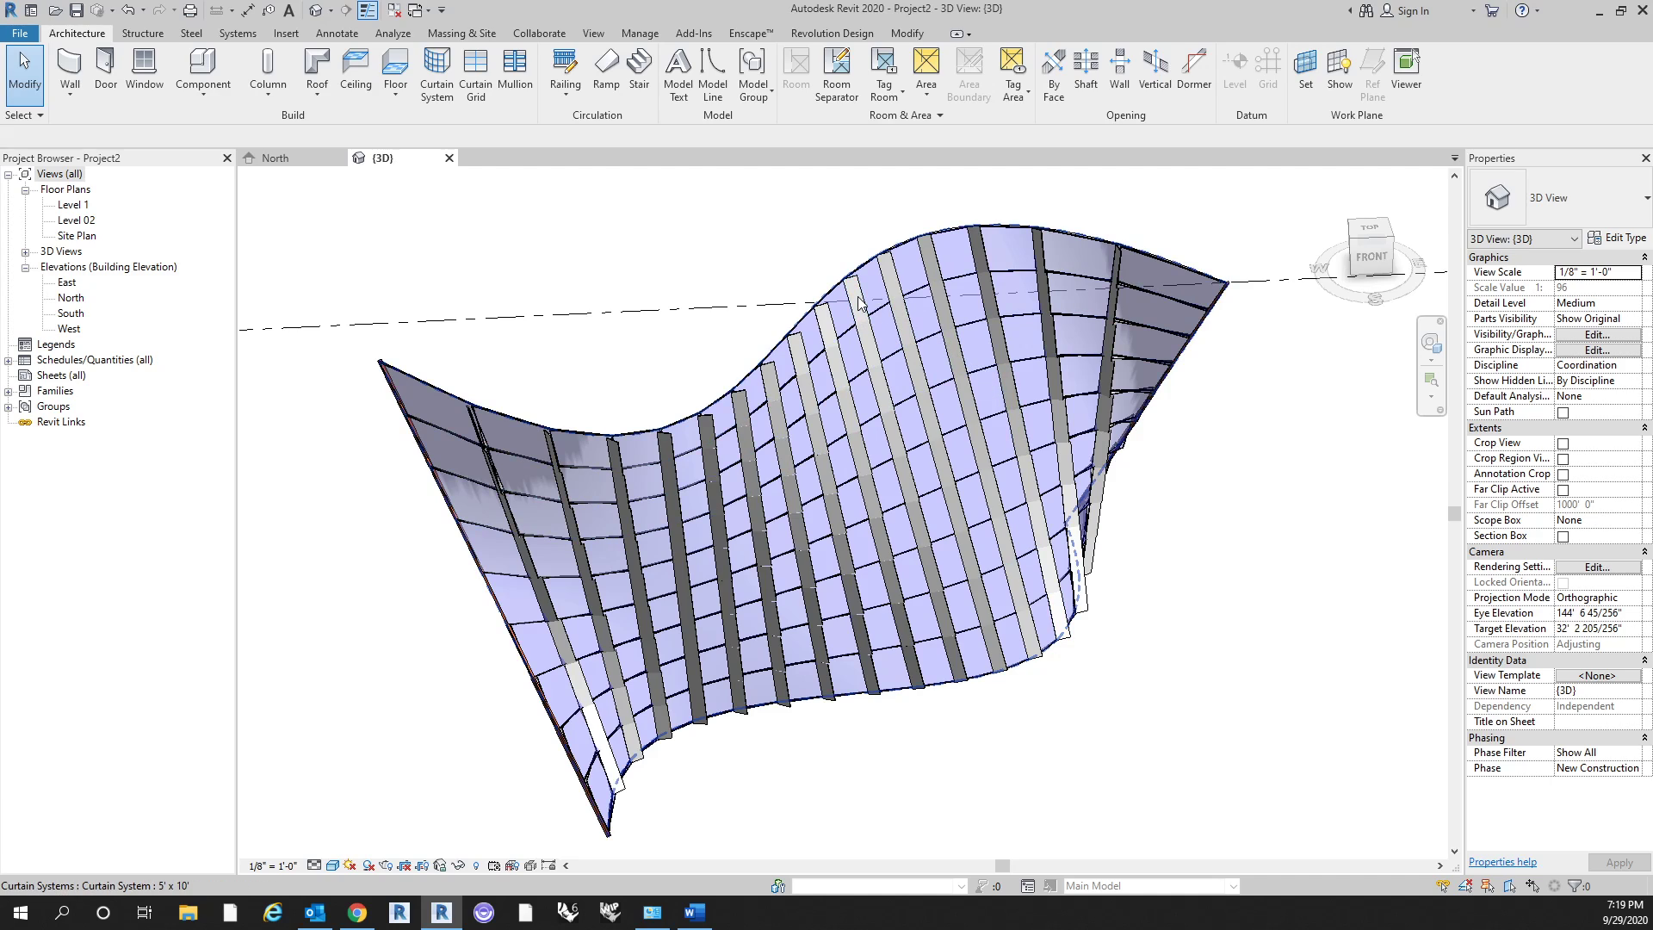
Set the Angle of the Rectangular Mullion Test type back to 0 degrees using one of the deep fin segments.
click(1027, 485)
shift+middle_drag(1027, 485, 818, 372)
key(Escape)
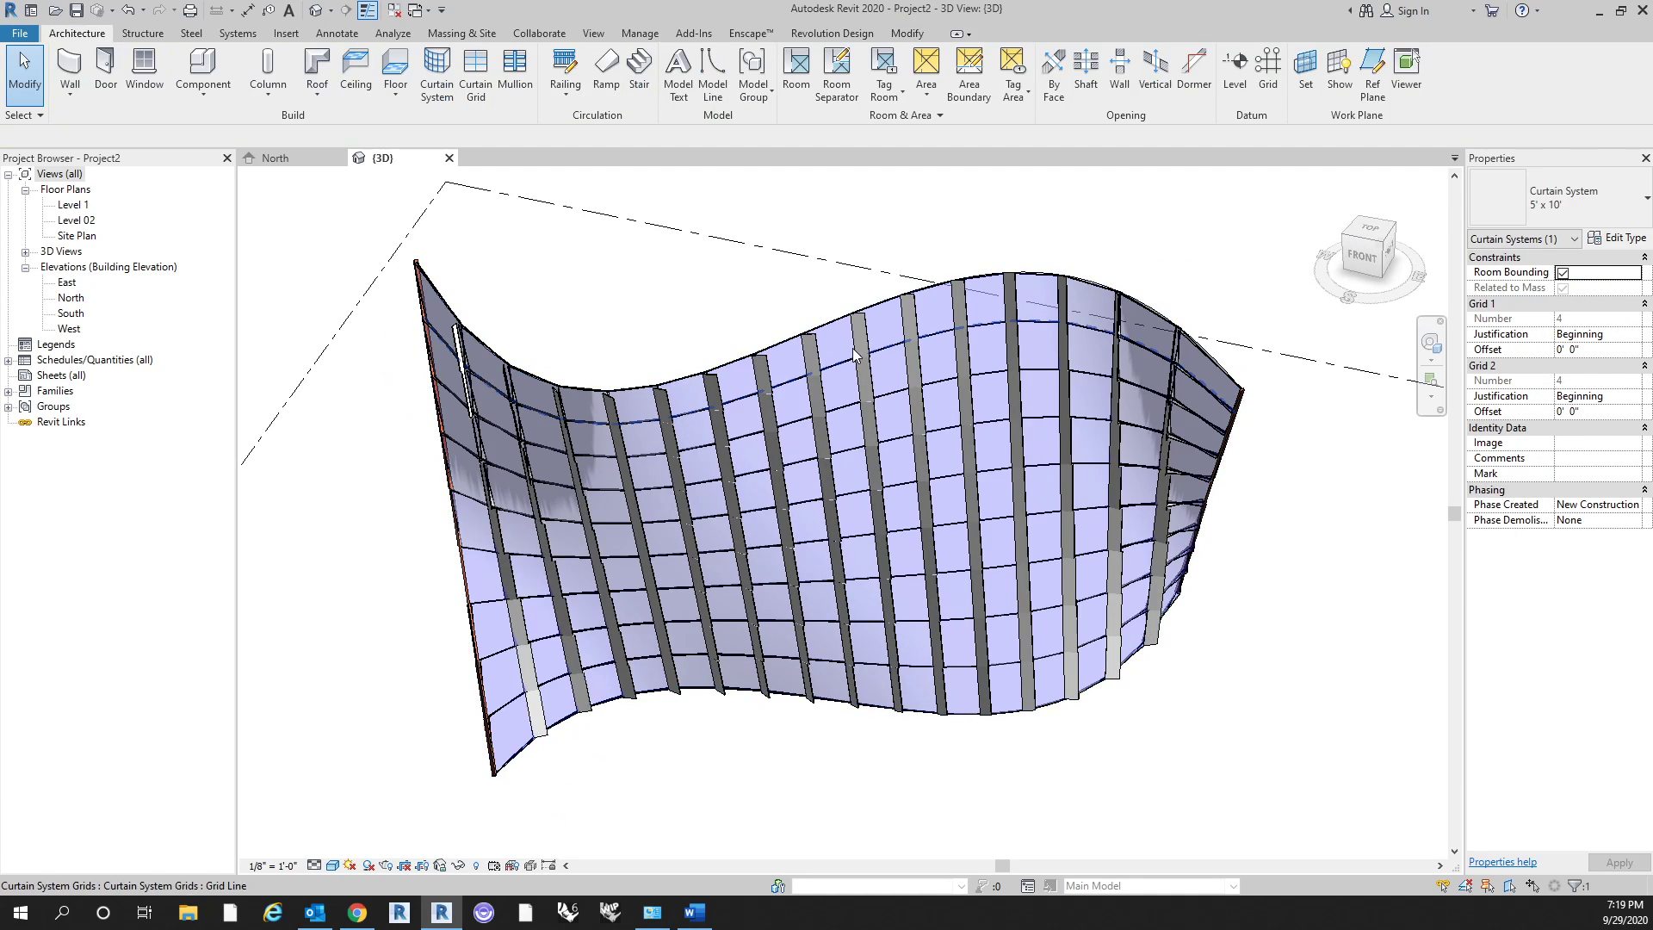
scroll(818, 373, up, 3)
click(800, 371)
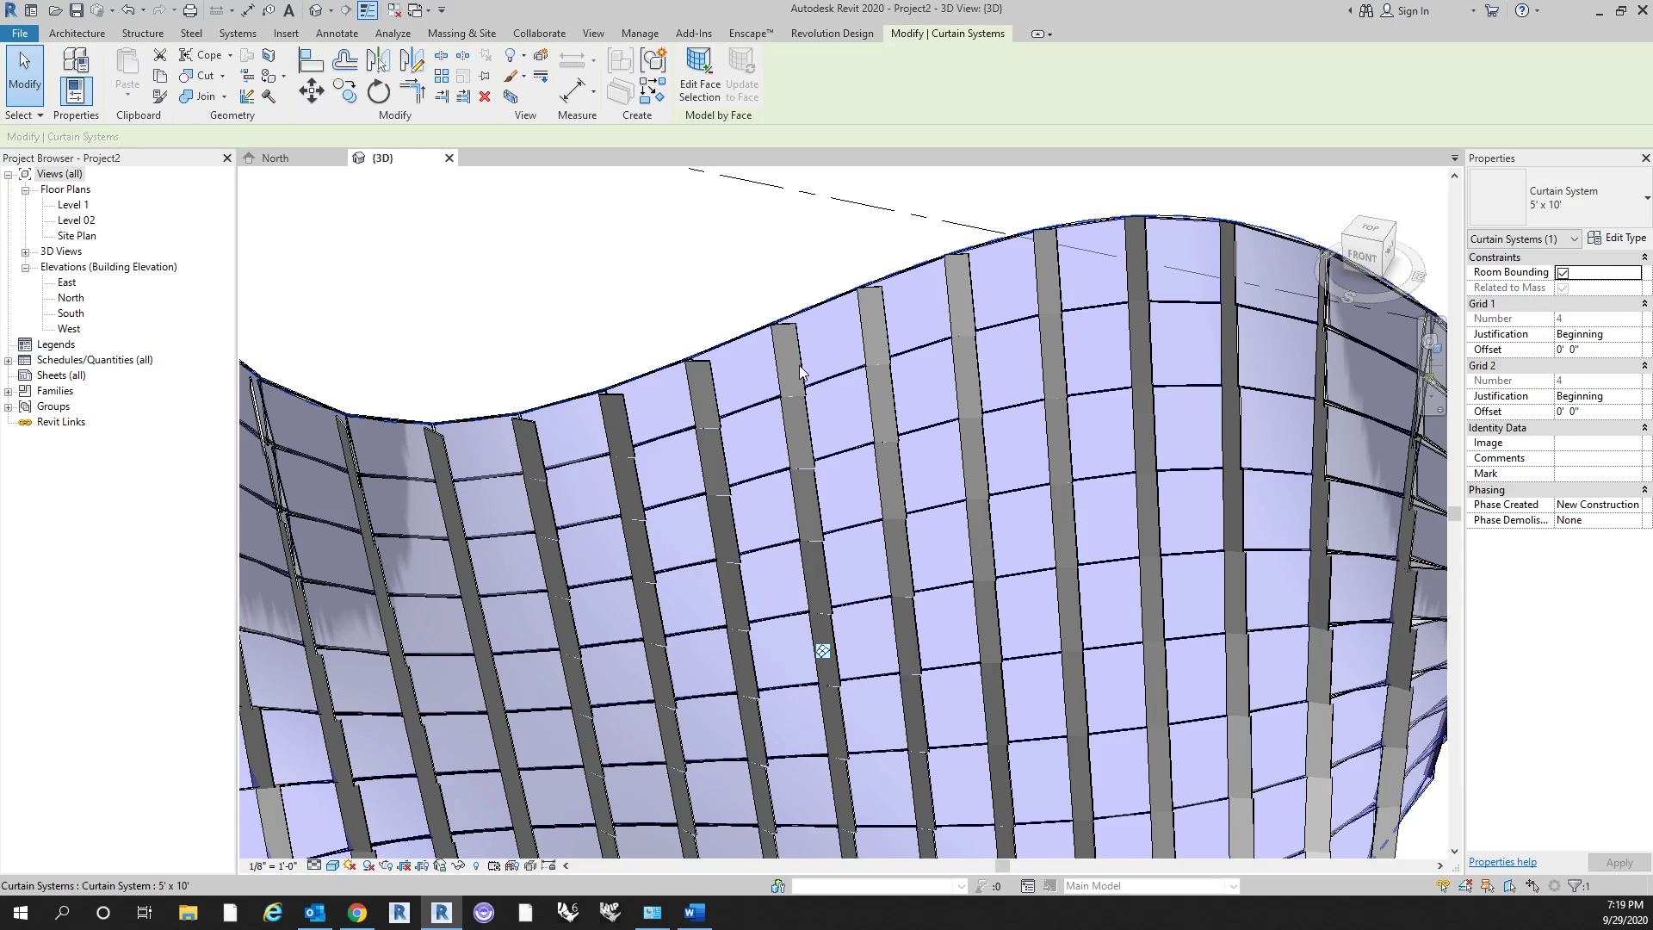
key(Escape)
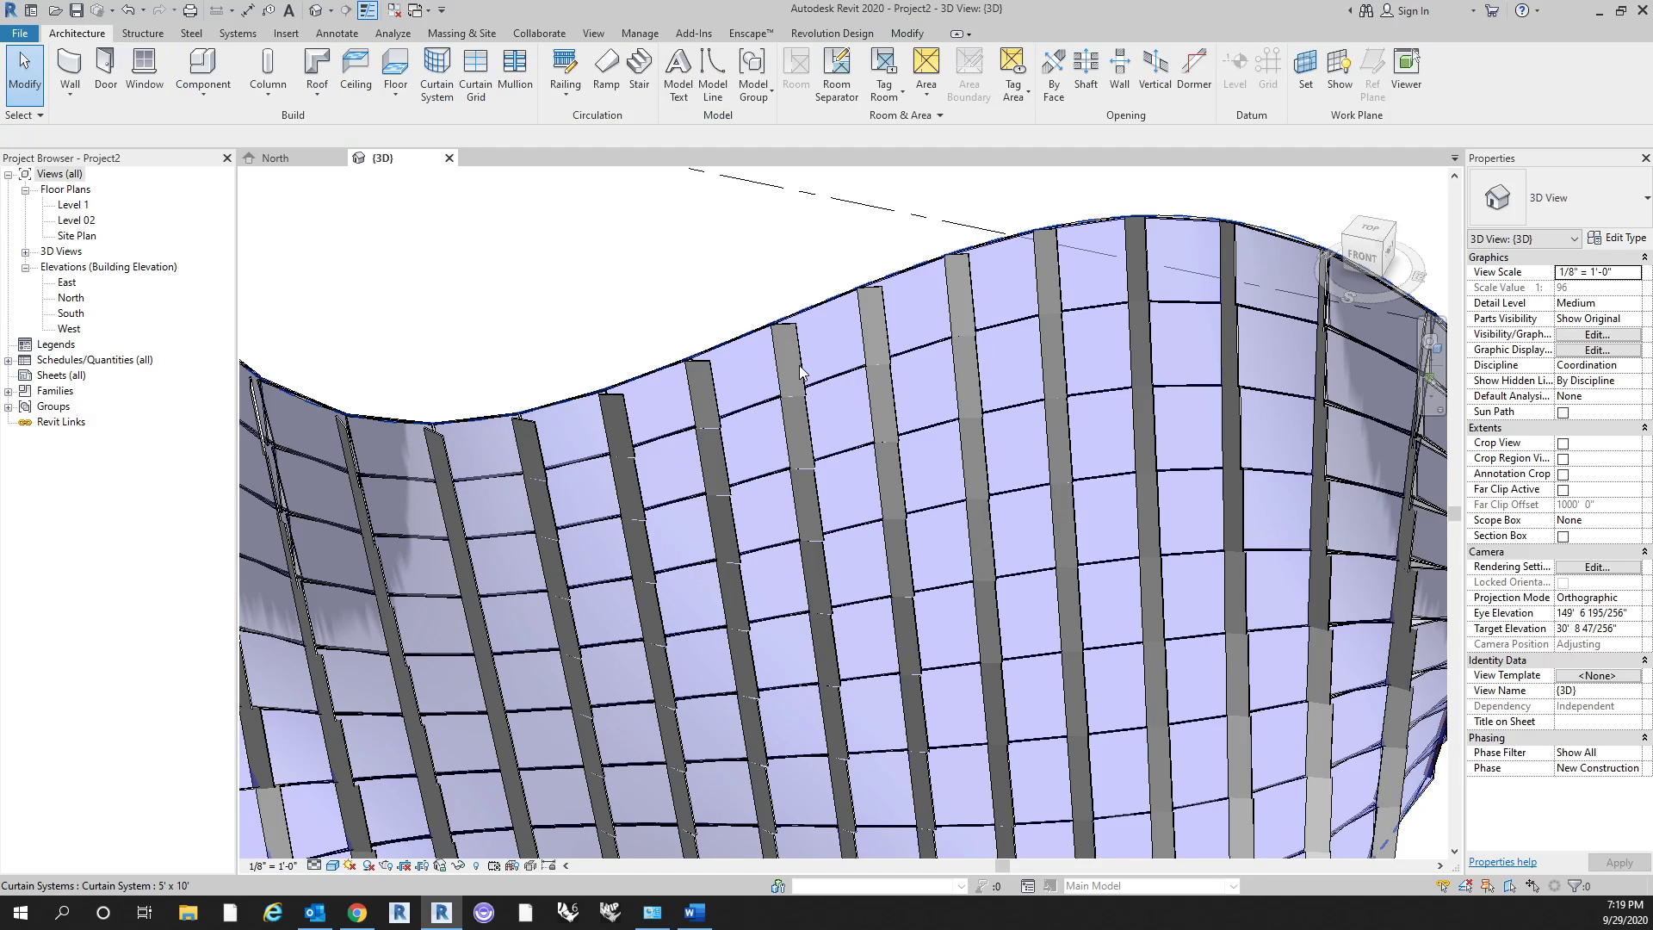
click(800, 372)
click(799, 362)
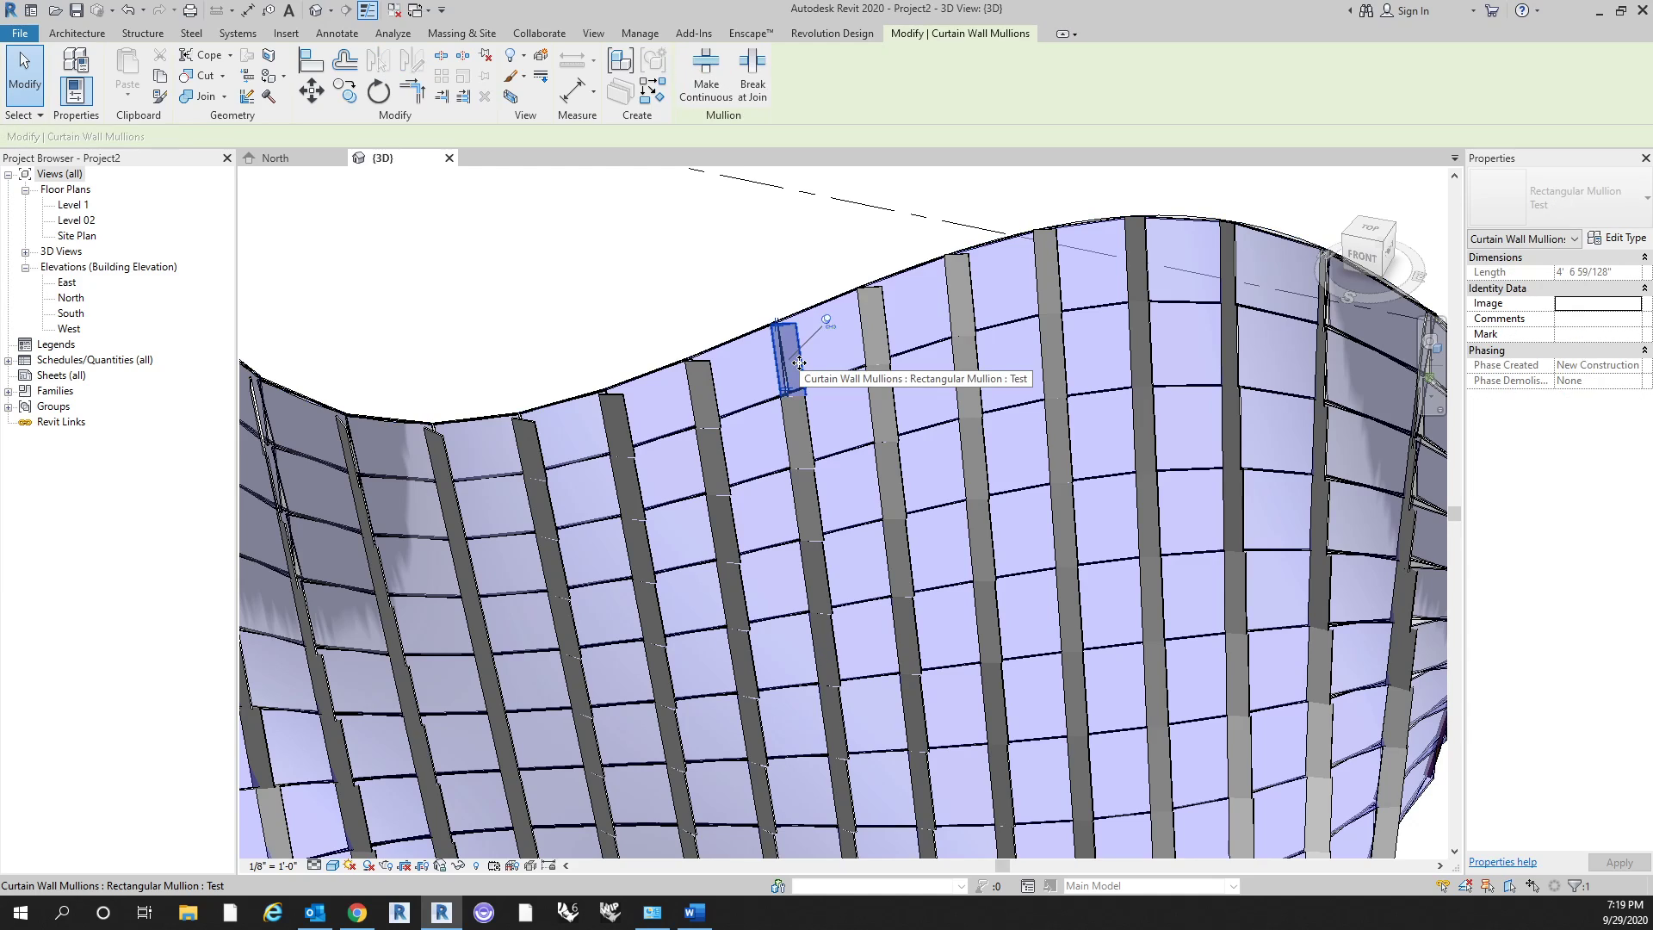
click(1616, 237)
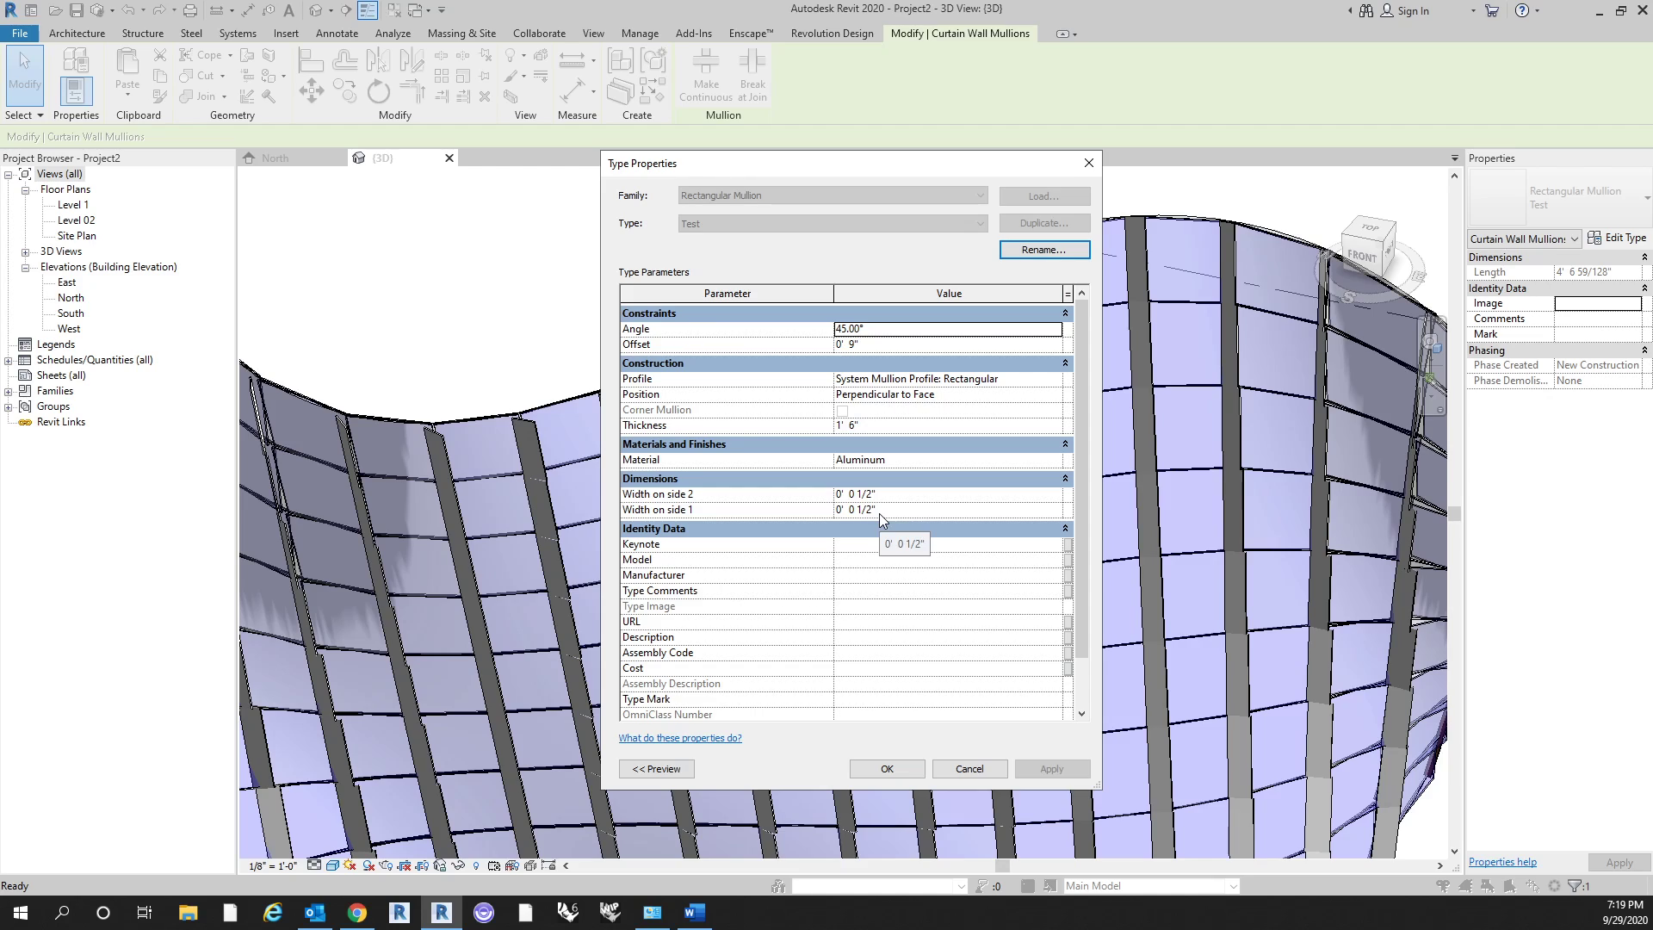
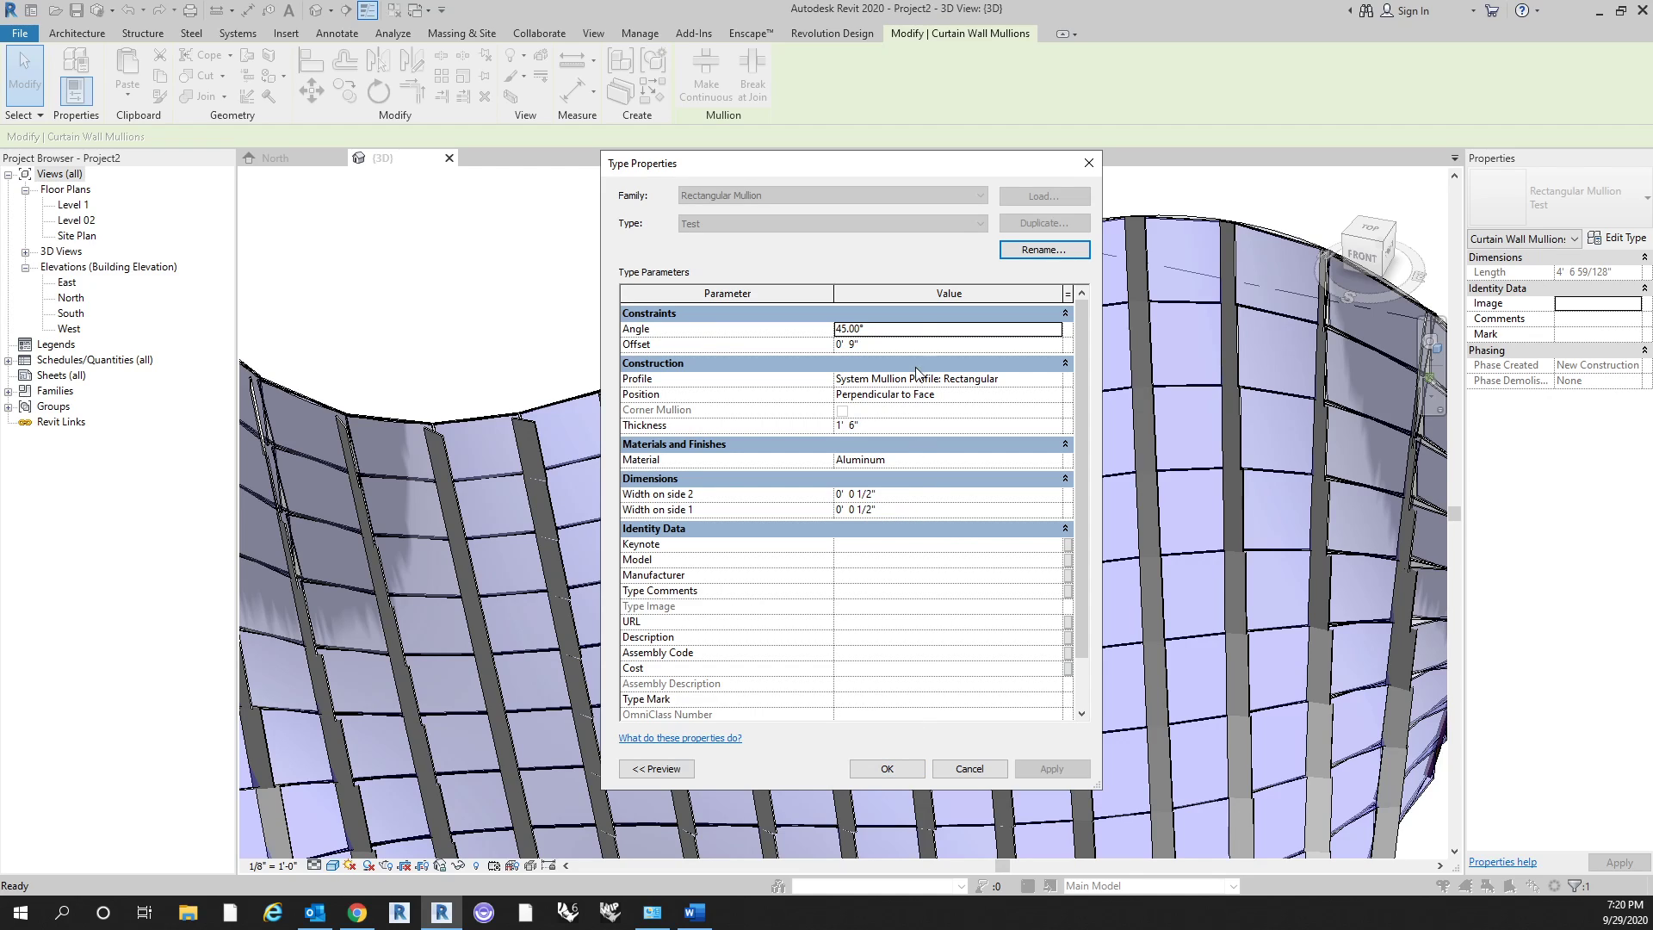
click(920, 329)
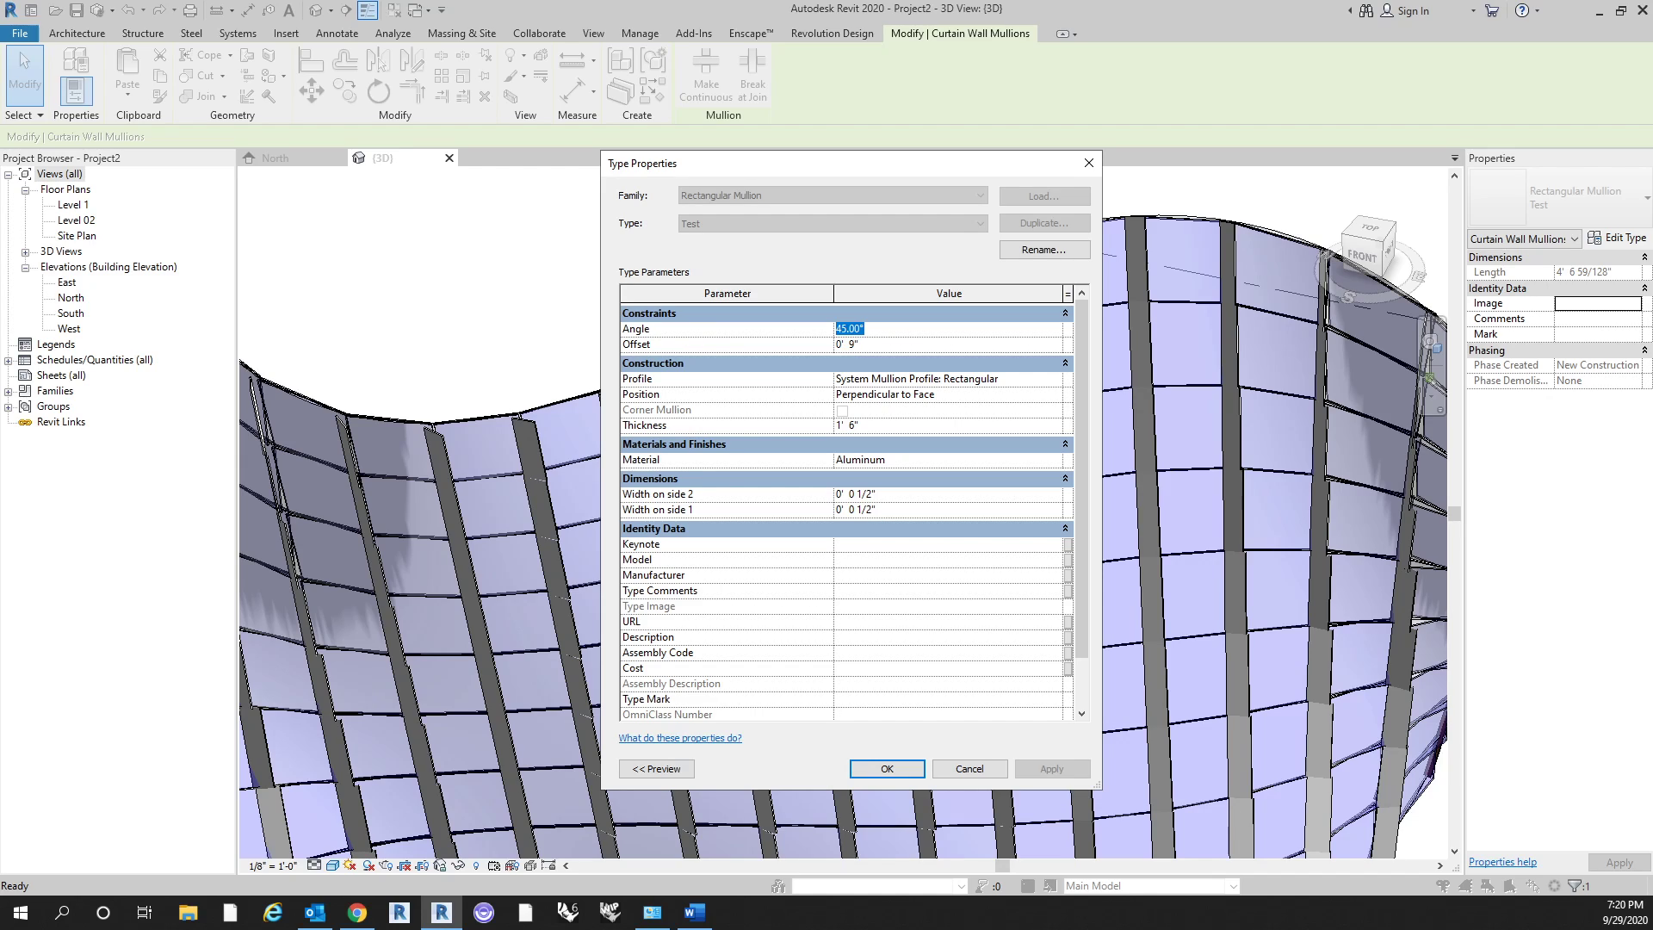
text(0)
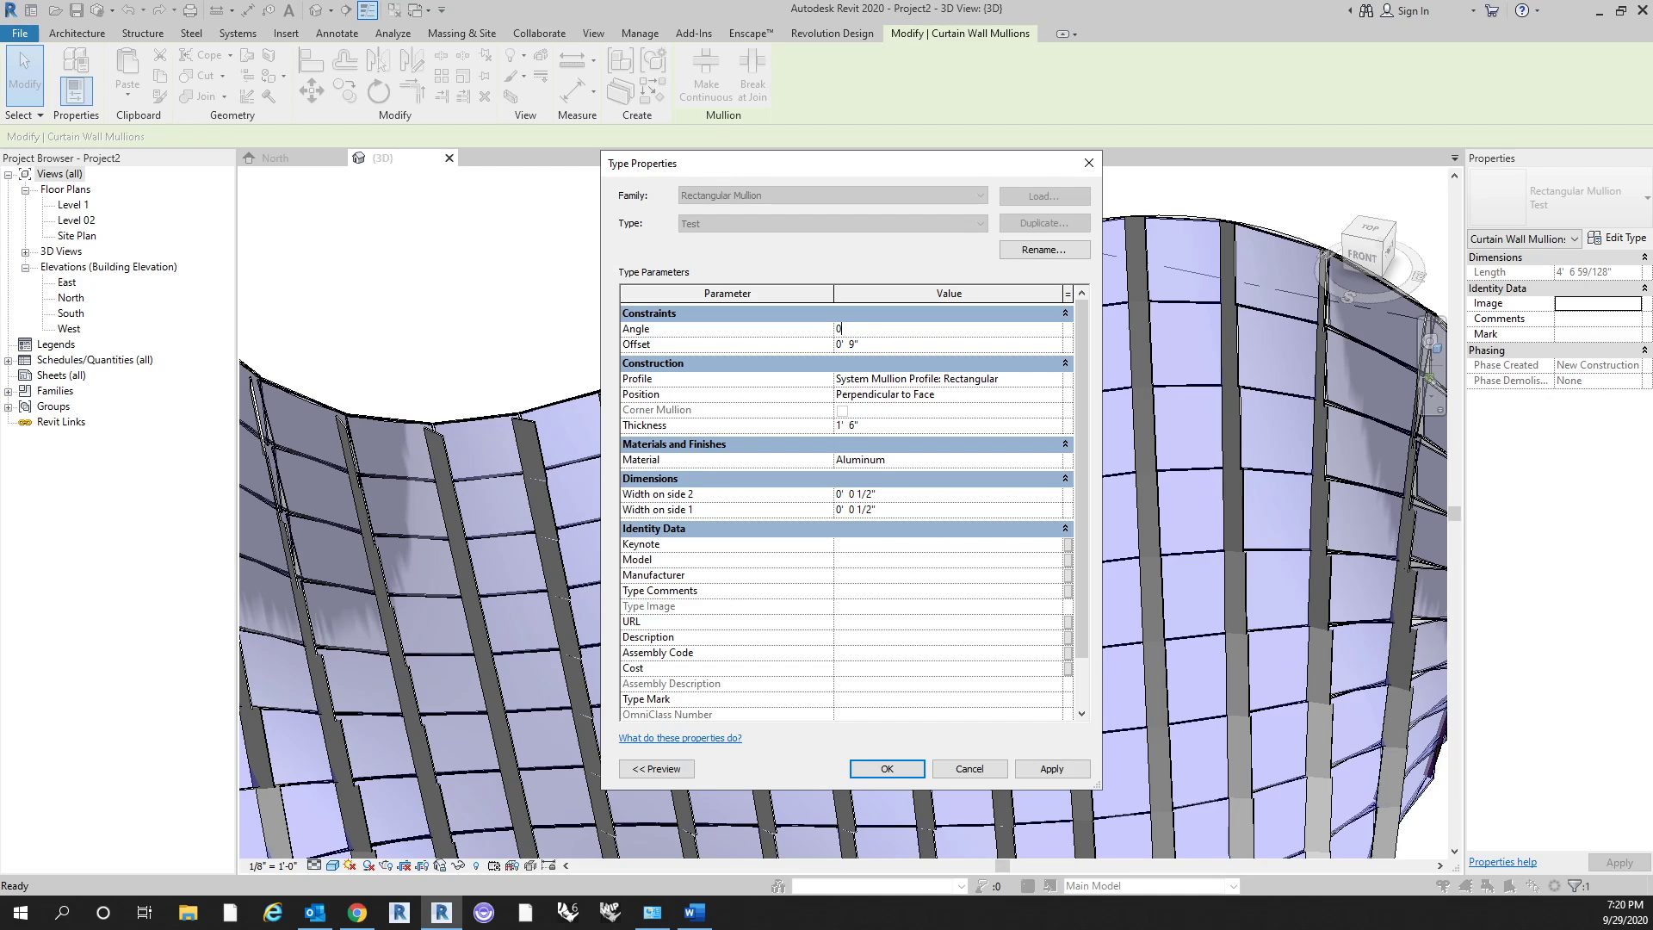
click(909, 771)
Unpin a single glazed panel in the fourth row below the curtain surface's top edge so its type can be edited.
scroll(957, 499, down, 3)
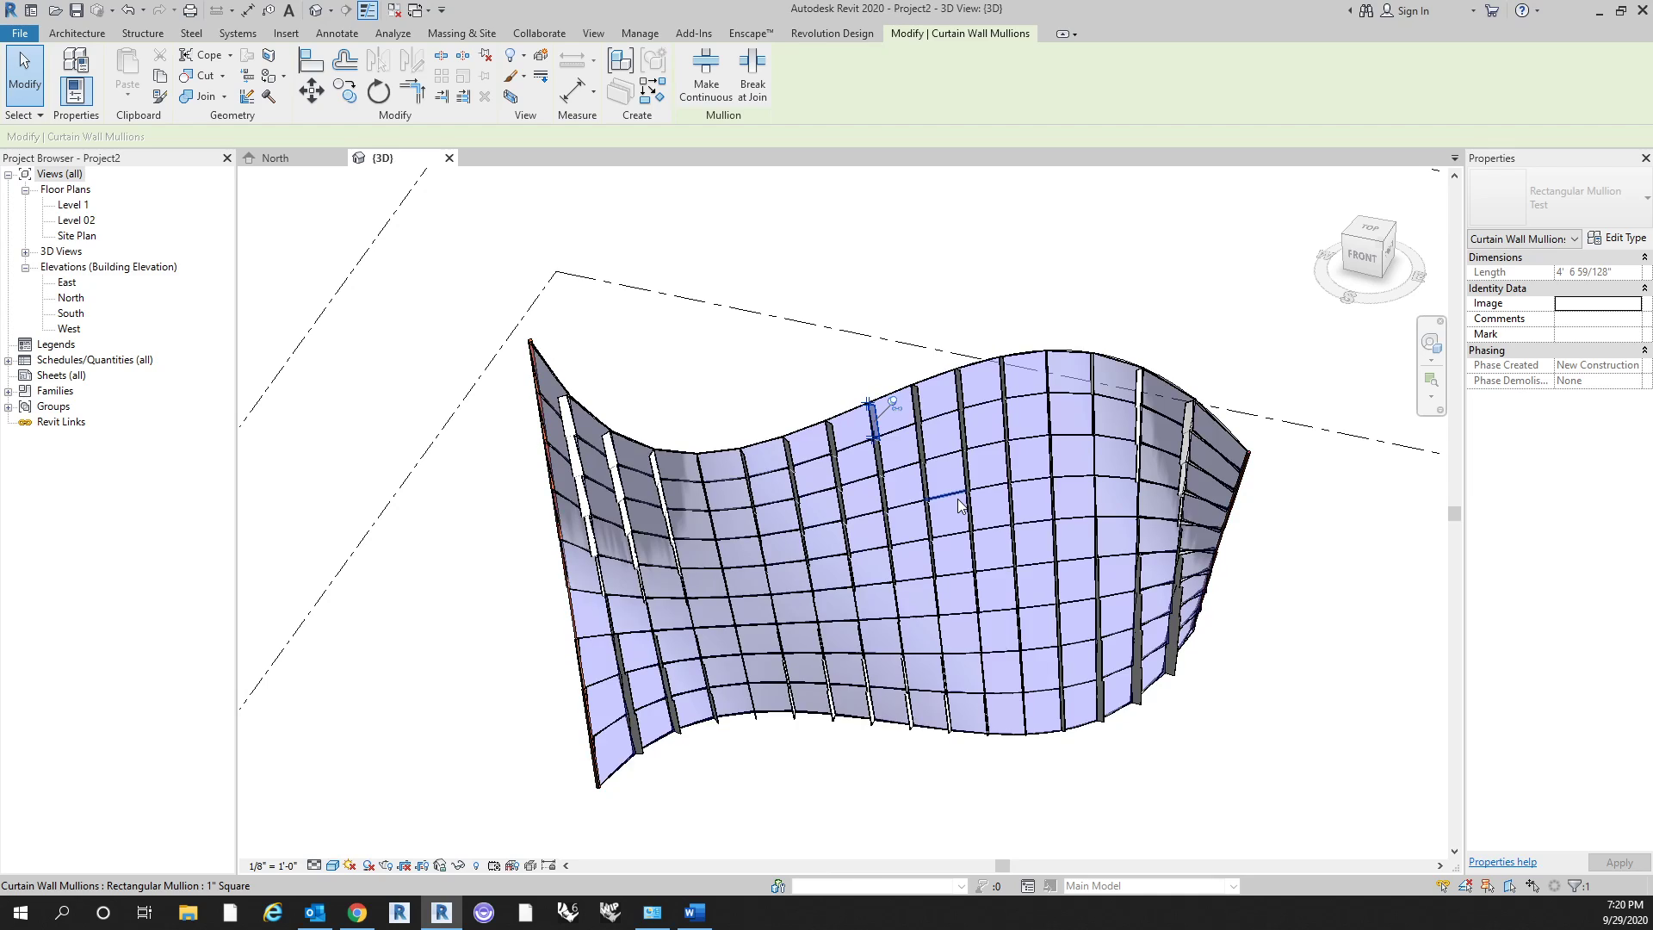
click(1049, 814)
shift+middle_drag(1096, 804, 1116, 679)
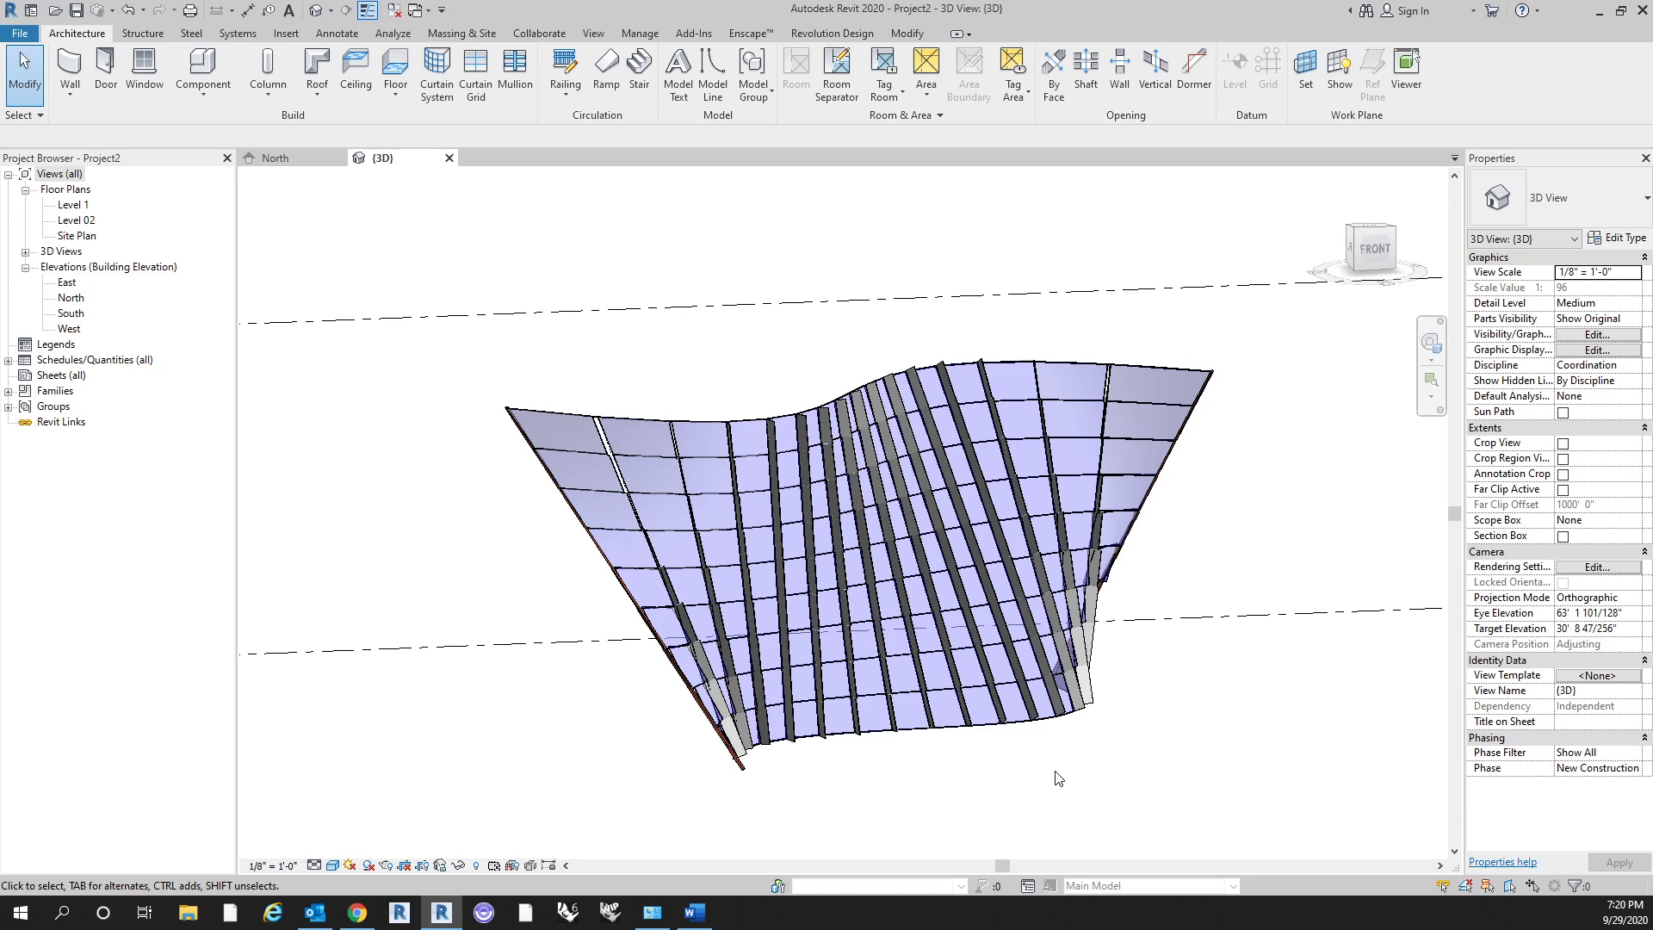
shift+middle_drag(1256, 796, 1153, 779)
scroll(986, 523, up, 5)
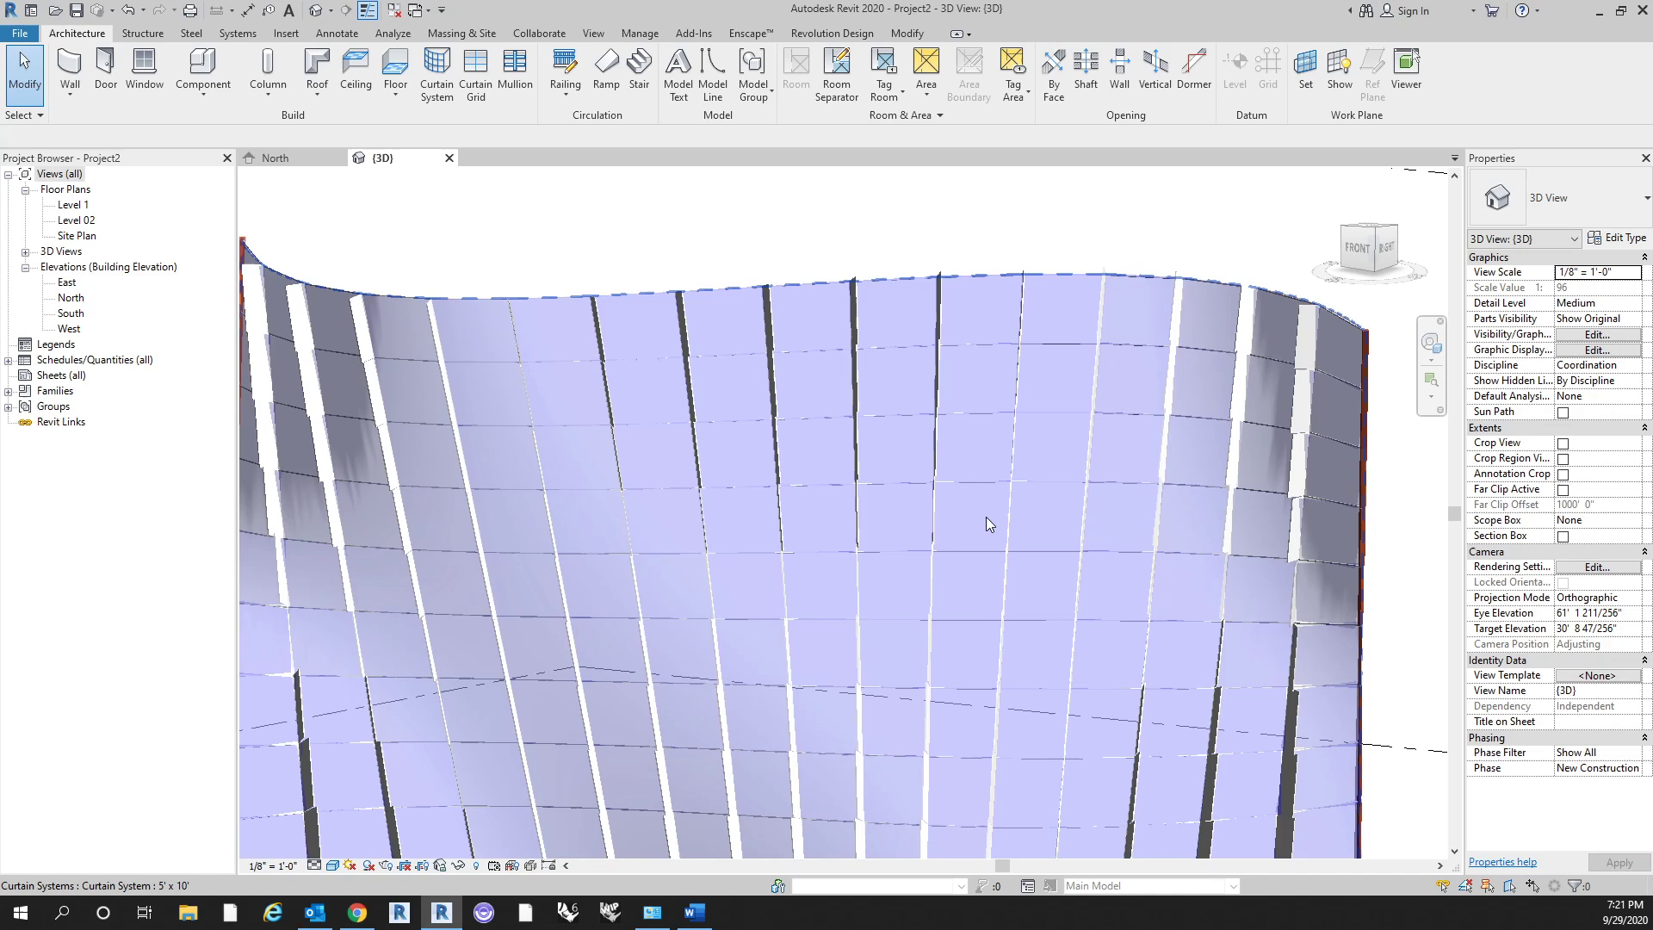
click(986, 524)
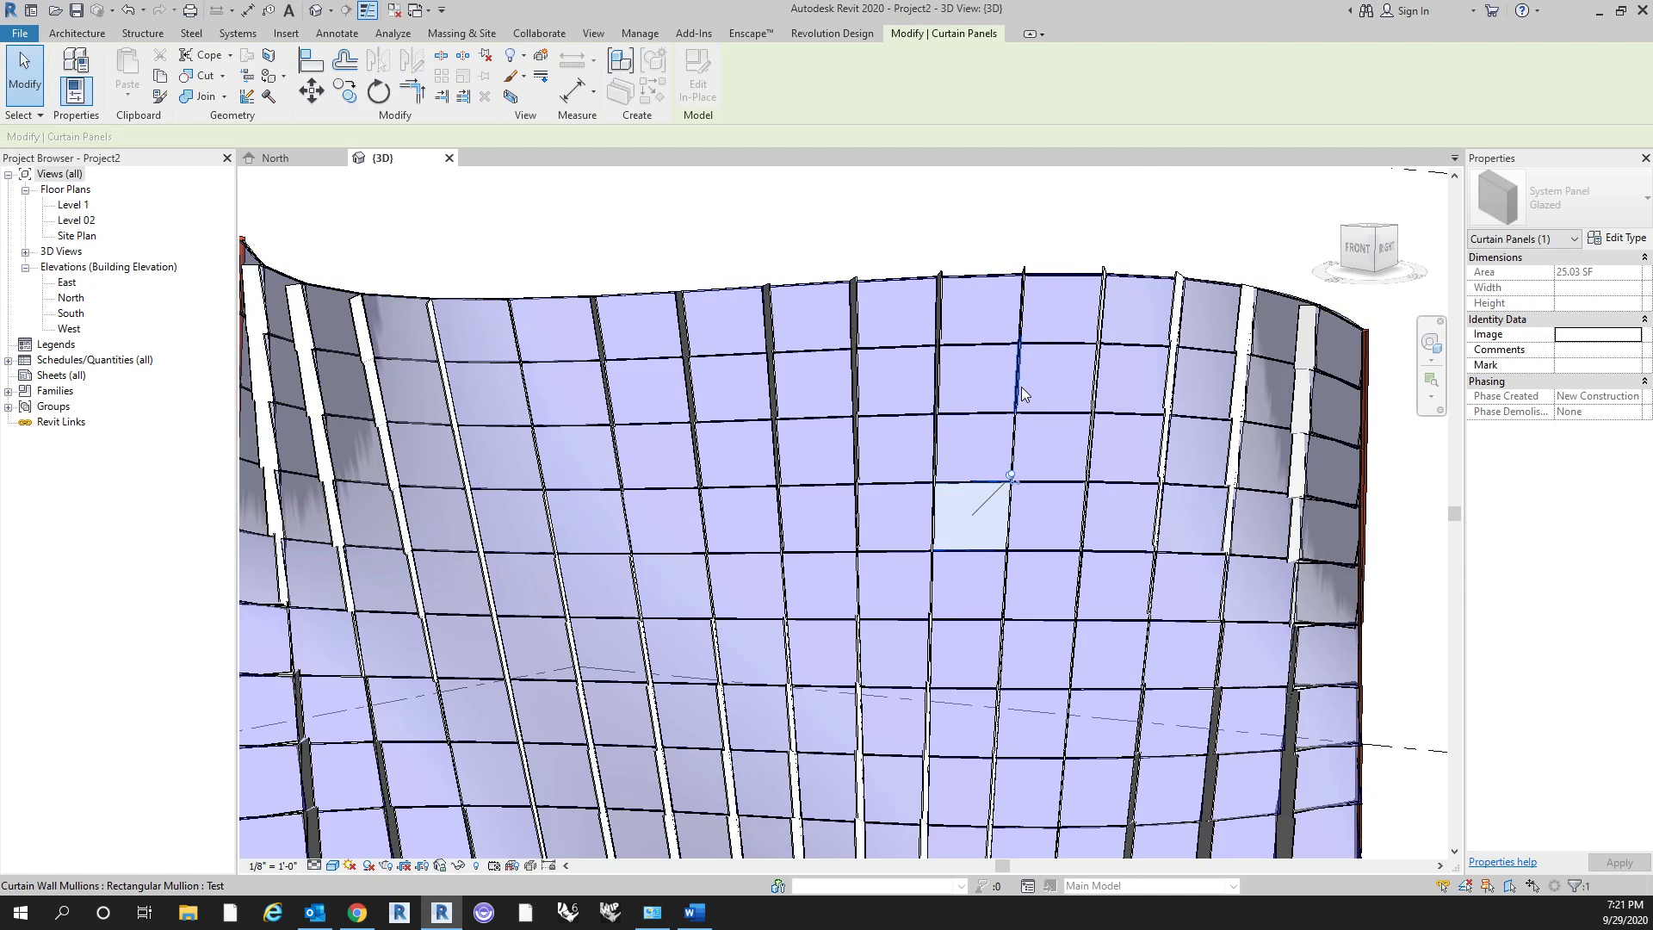
scroll(999, 508, down, 3)
scroll(1020, 469, up, 4)
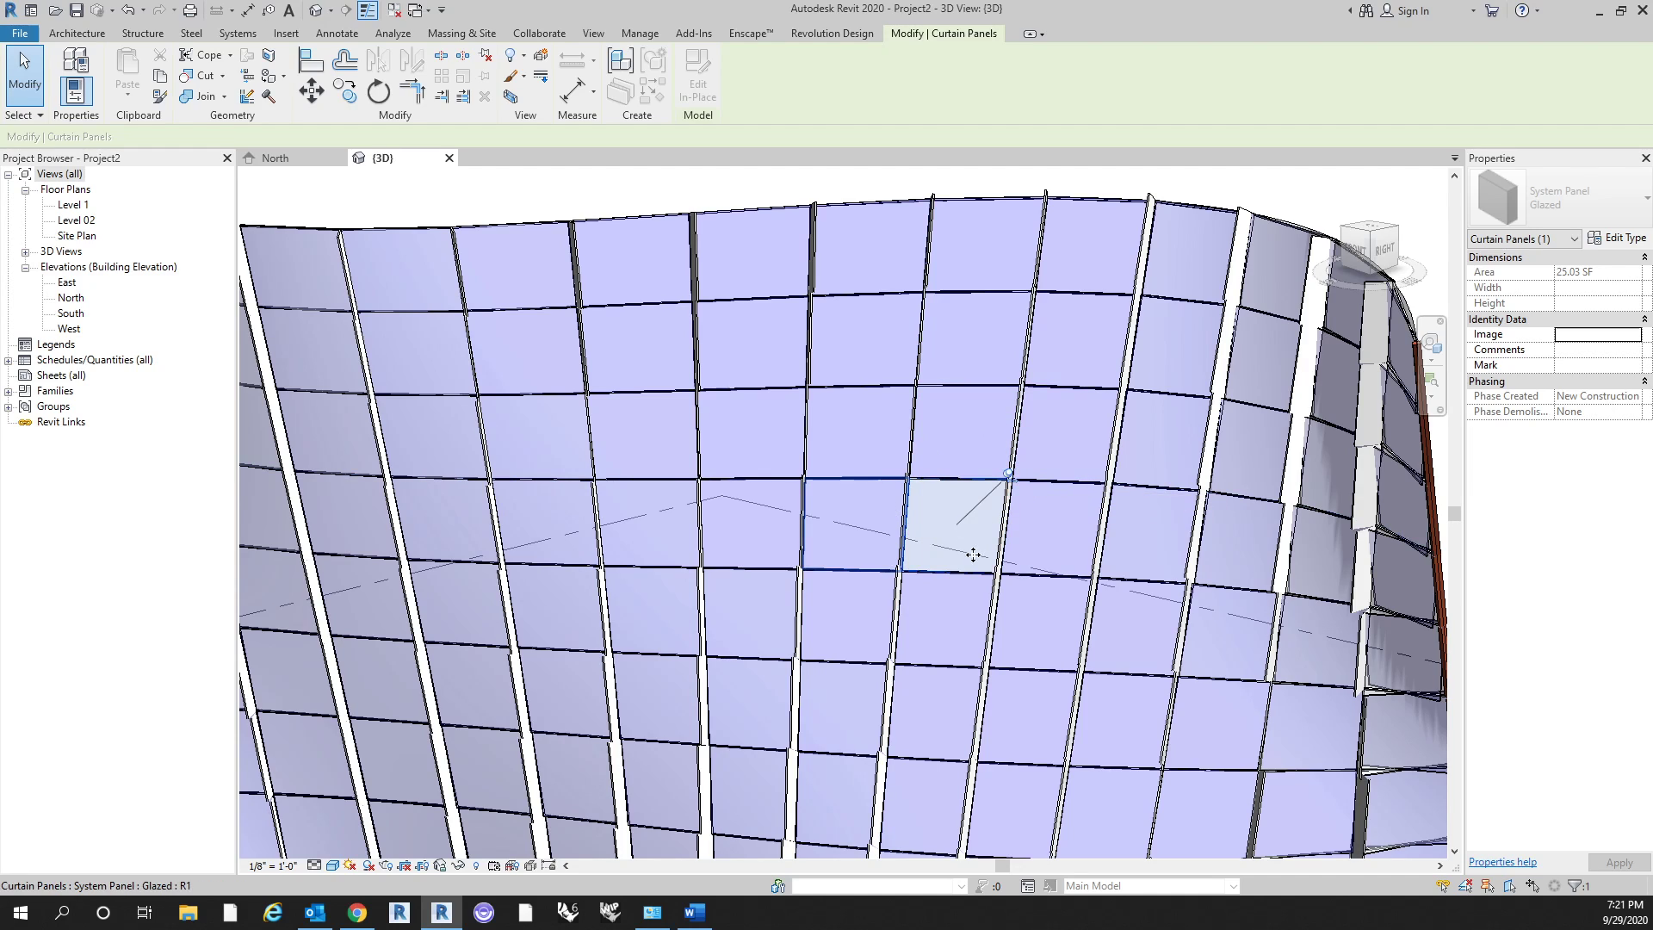
click(1009, 479)
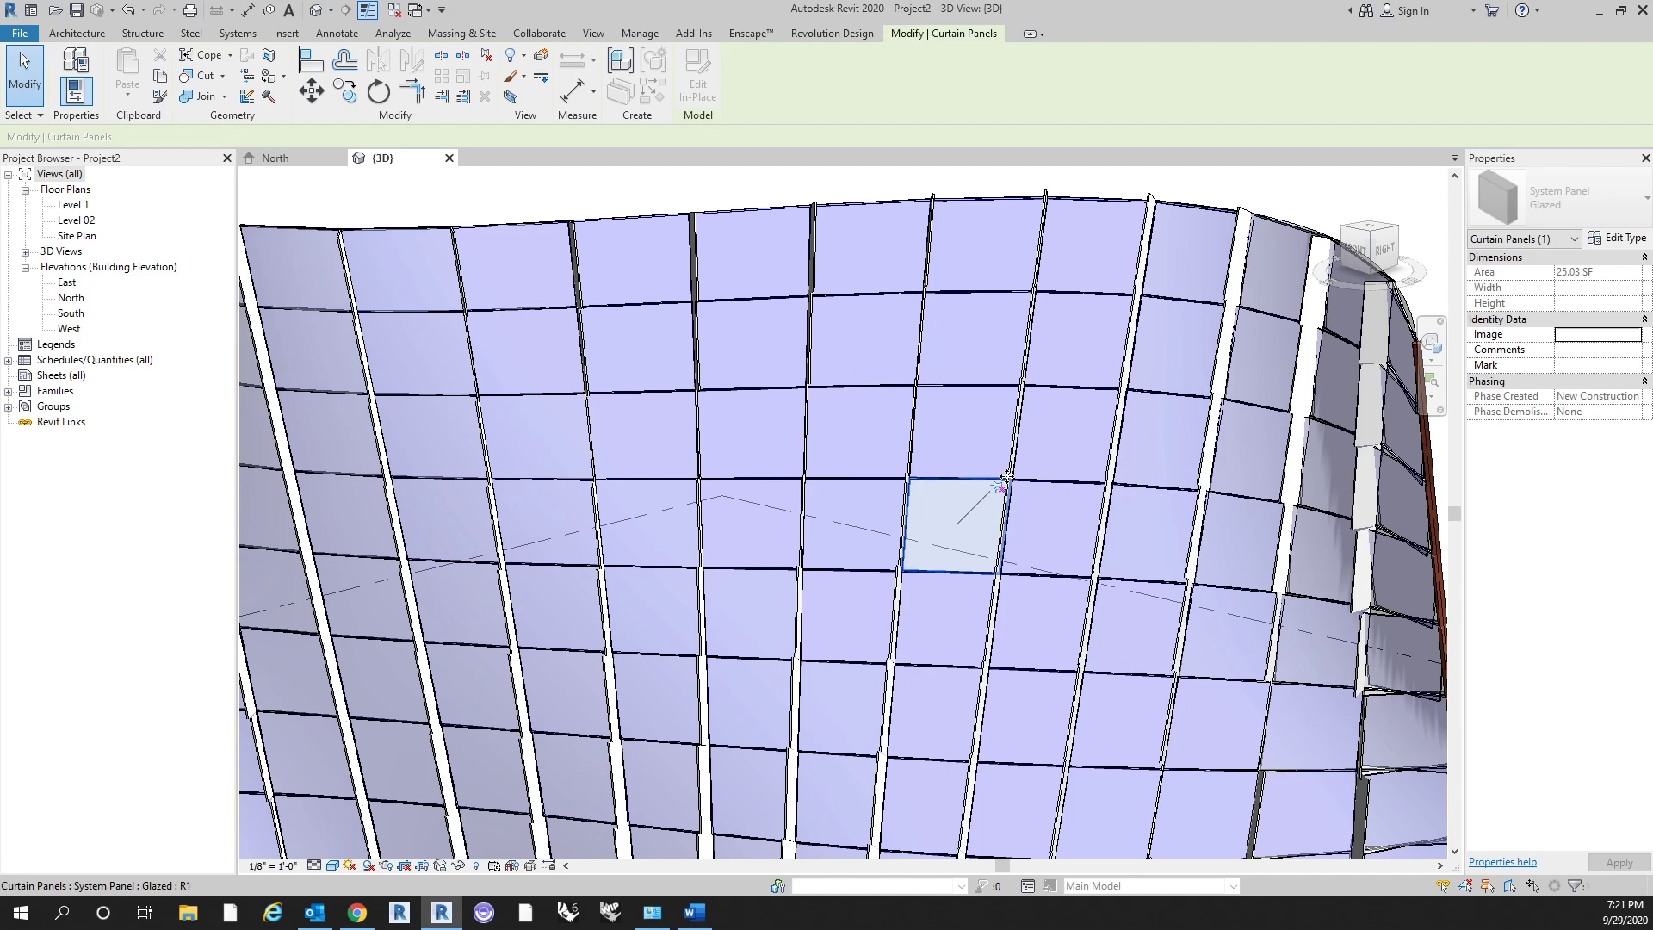
Set the System Panel Glazed type's Offset to 3" and its Thickness to 2".
click(1611, 239)
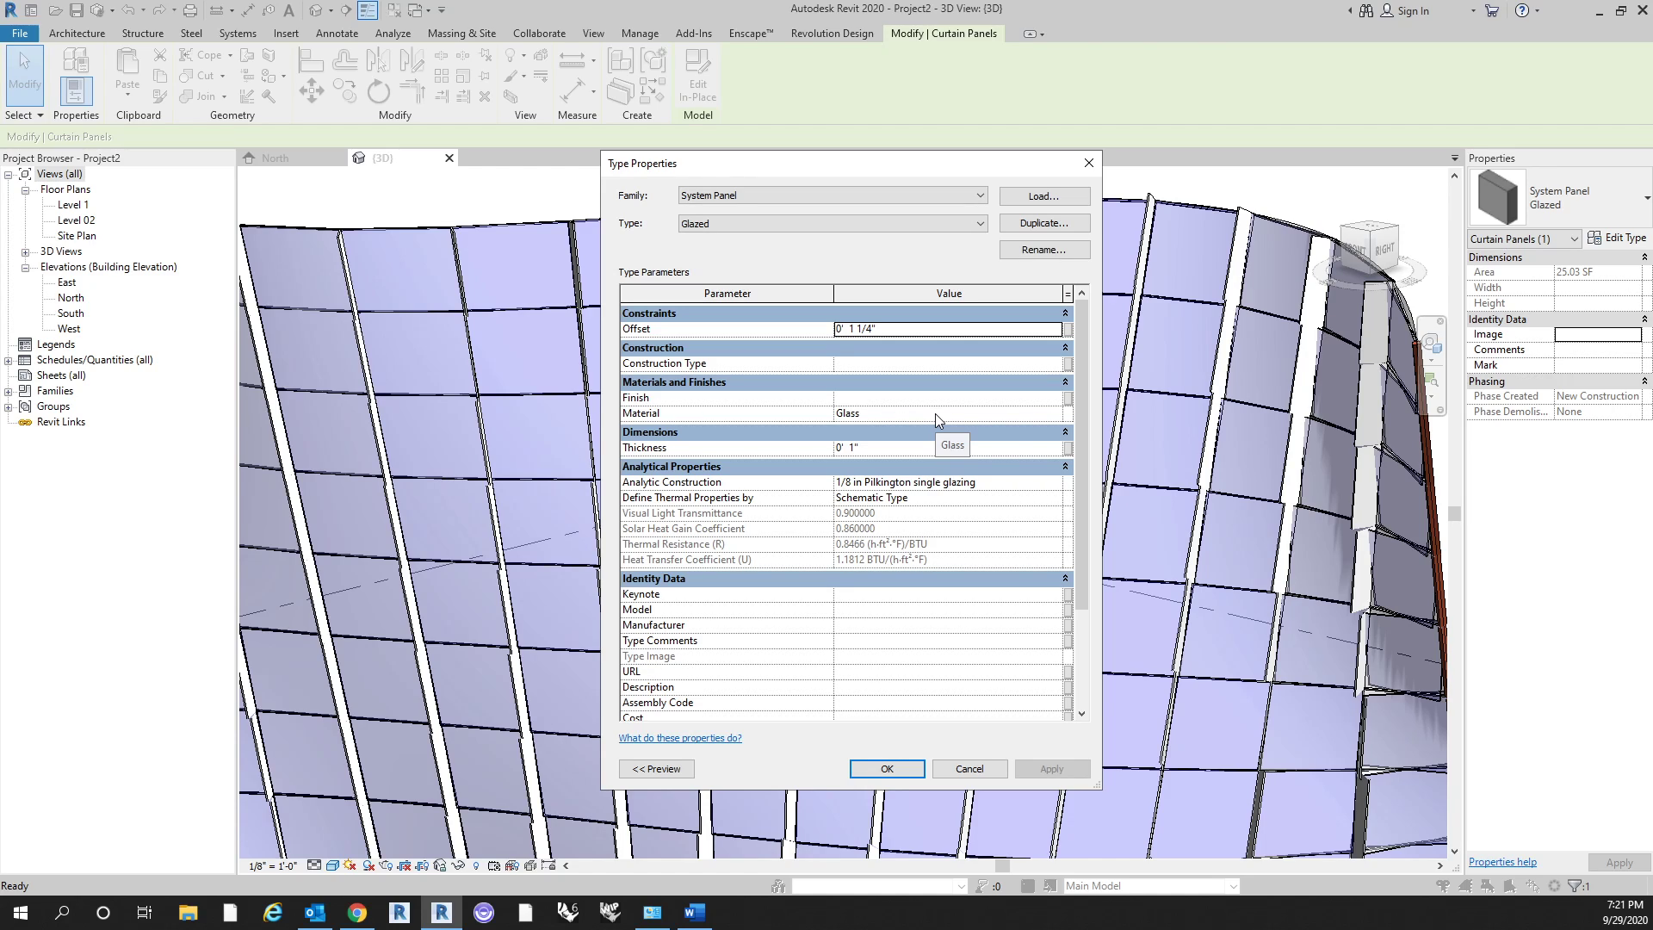
click(921, 333)
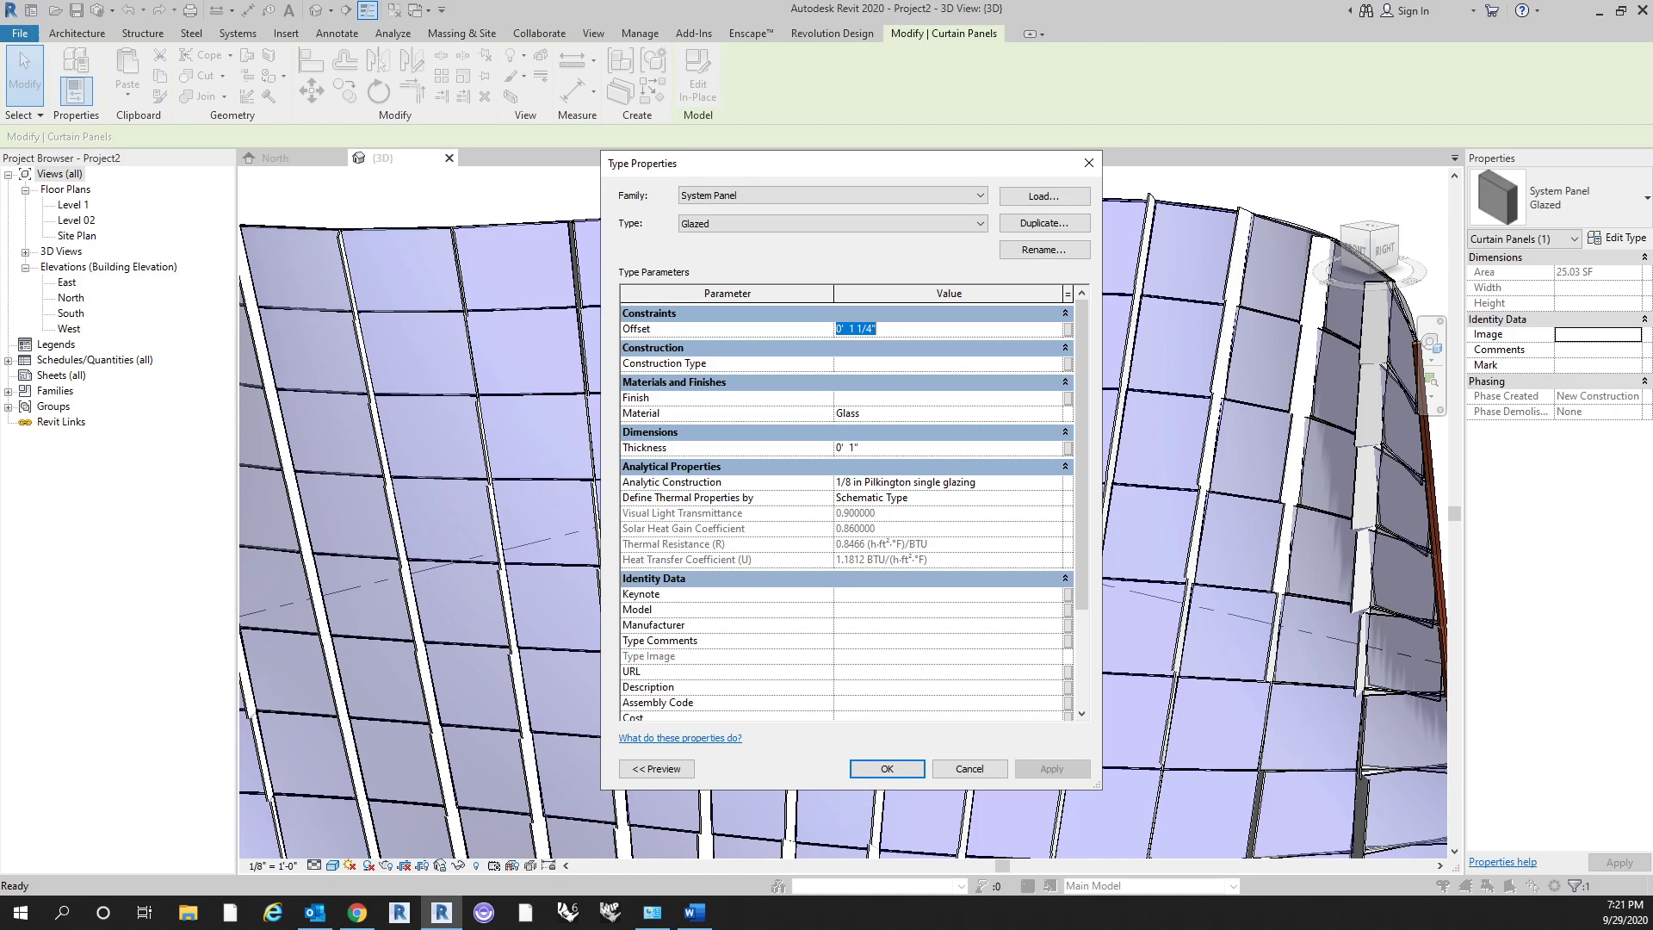
text(3")
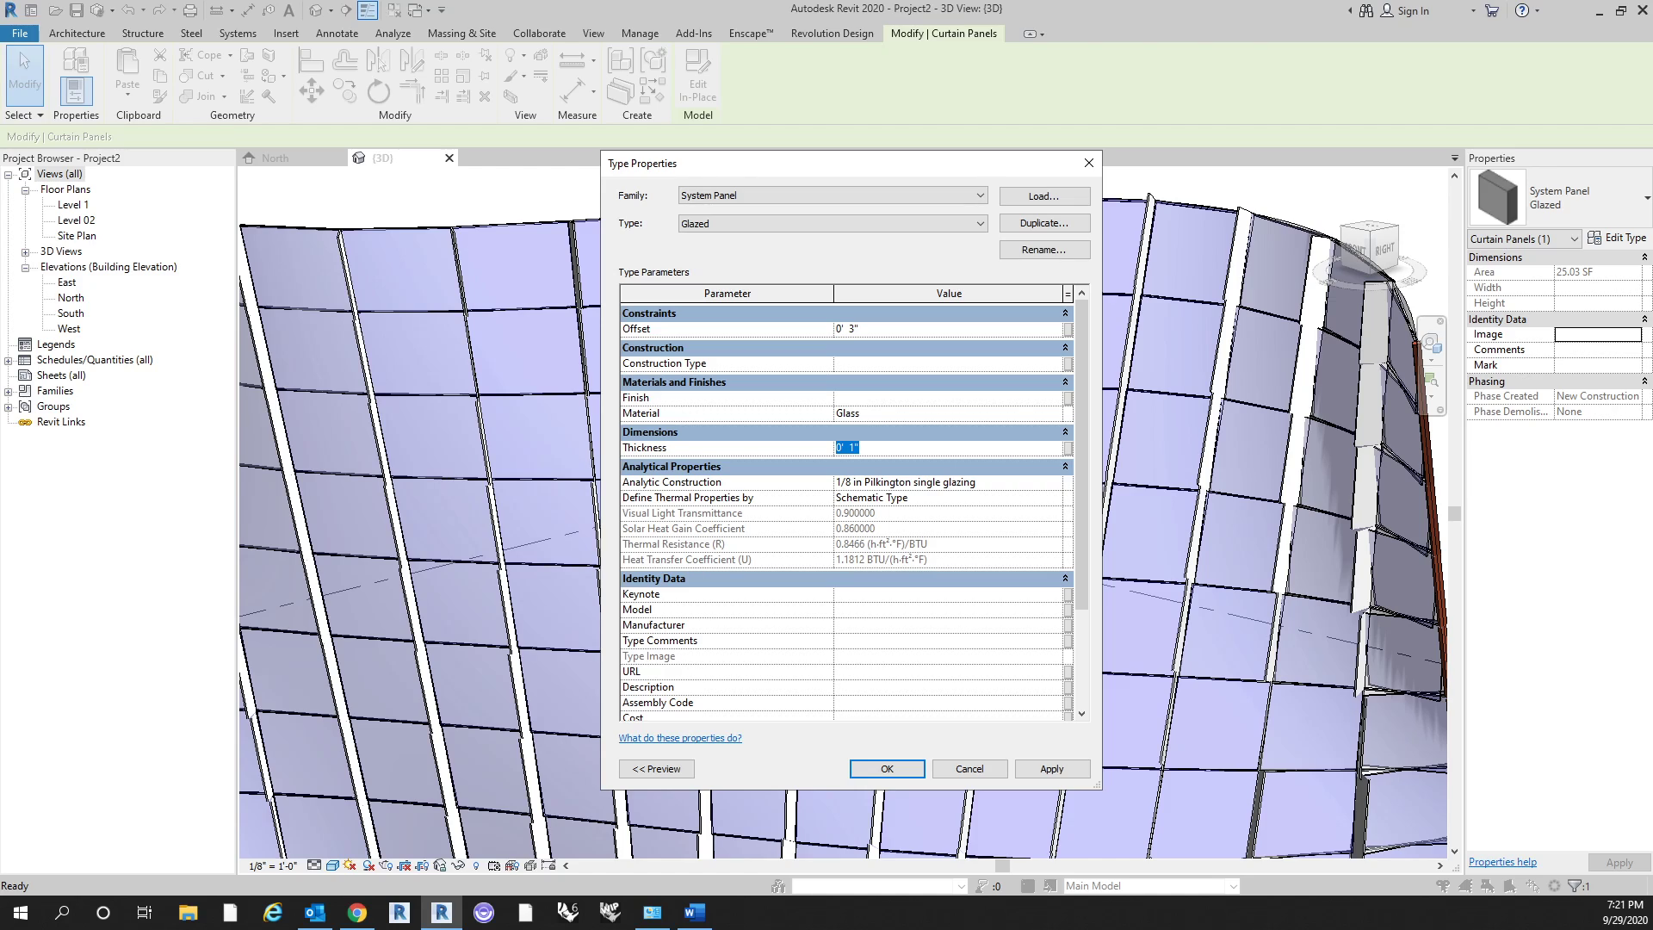
text(2")
click(913, 414)
click(885, 769)
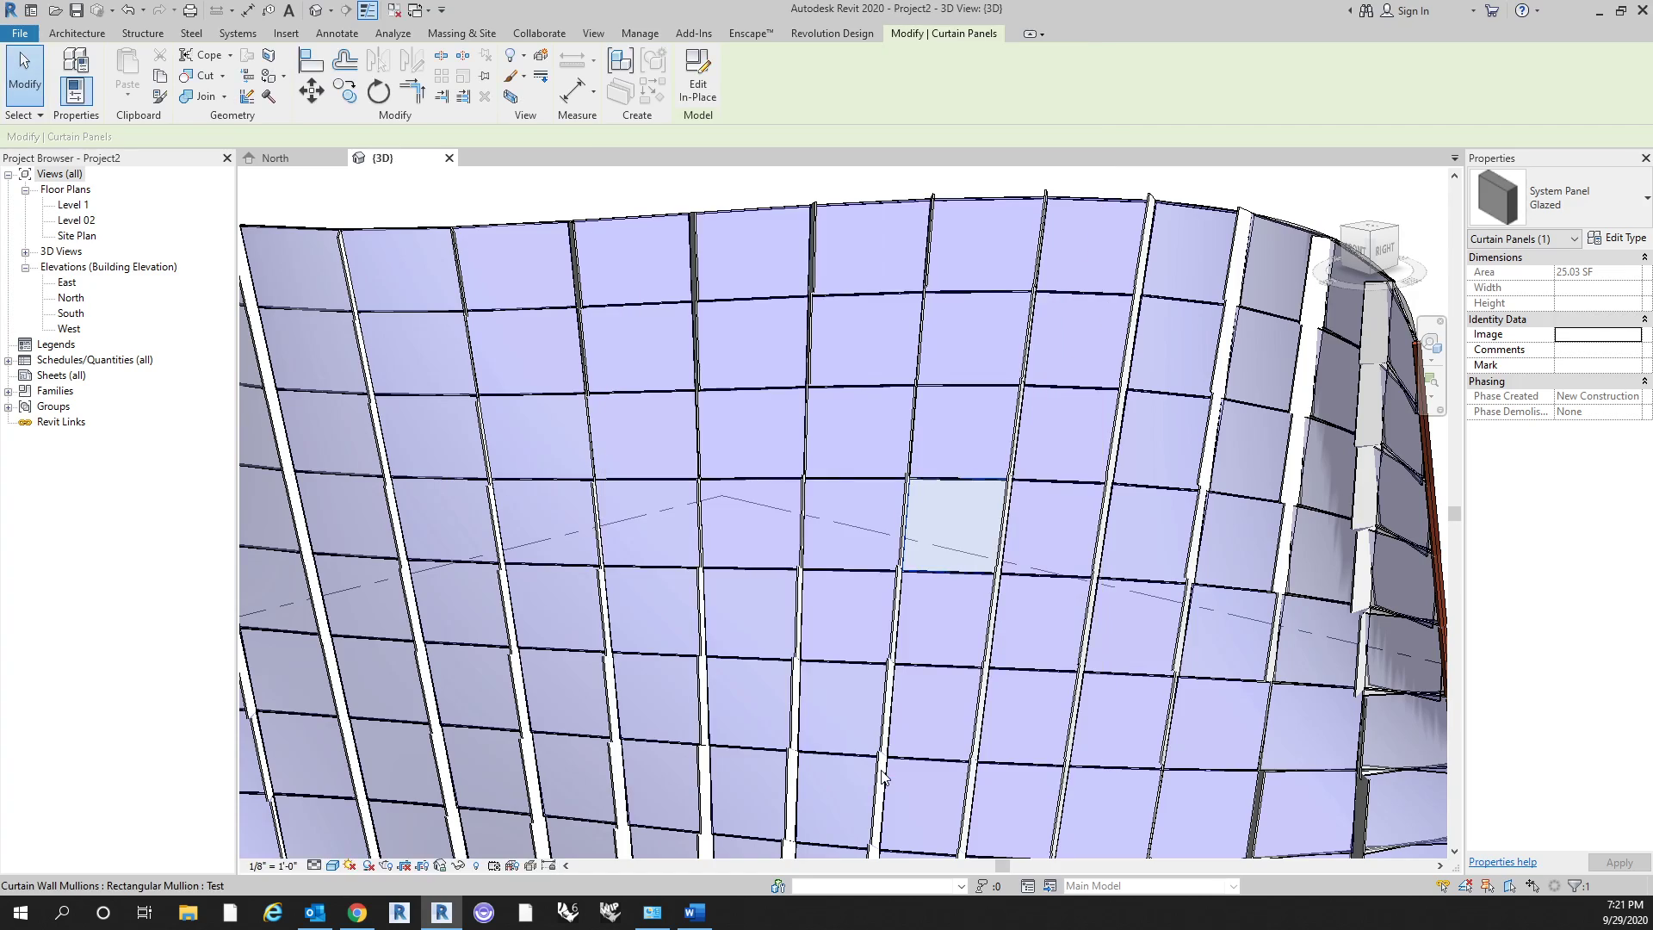
Clear the panel selection and examine the offset glazing against the fins close up along the surface's top edge.
scroll(963, 427, down, 5)
shift+middle_drag(993, 429, 740, 666)
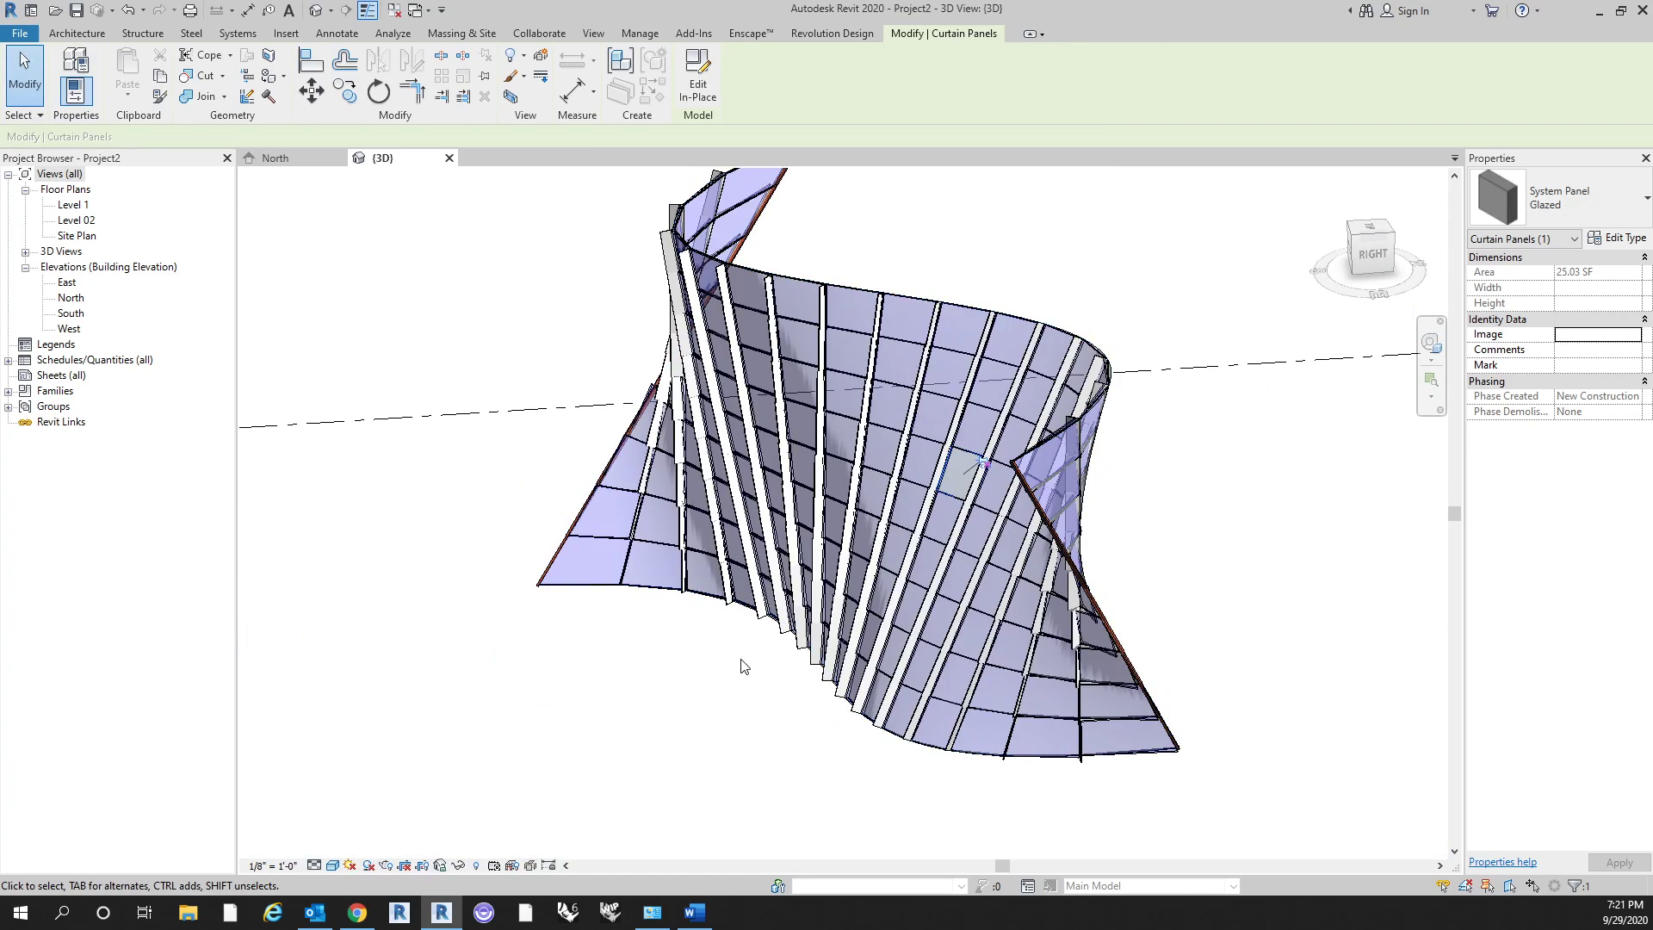
click(740, 666)
scroll(1009, 225, up, 4)
scroll(991, 470, up, 8)
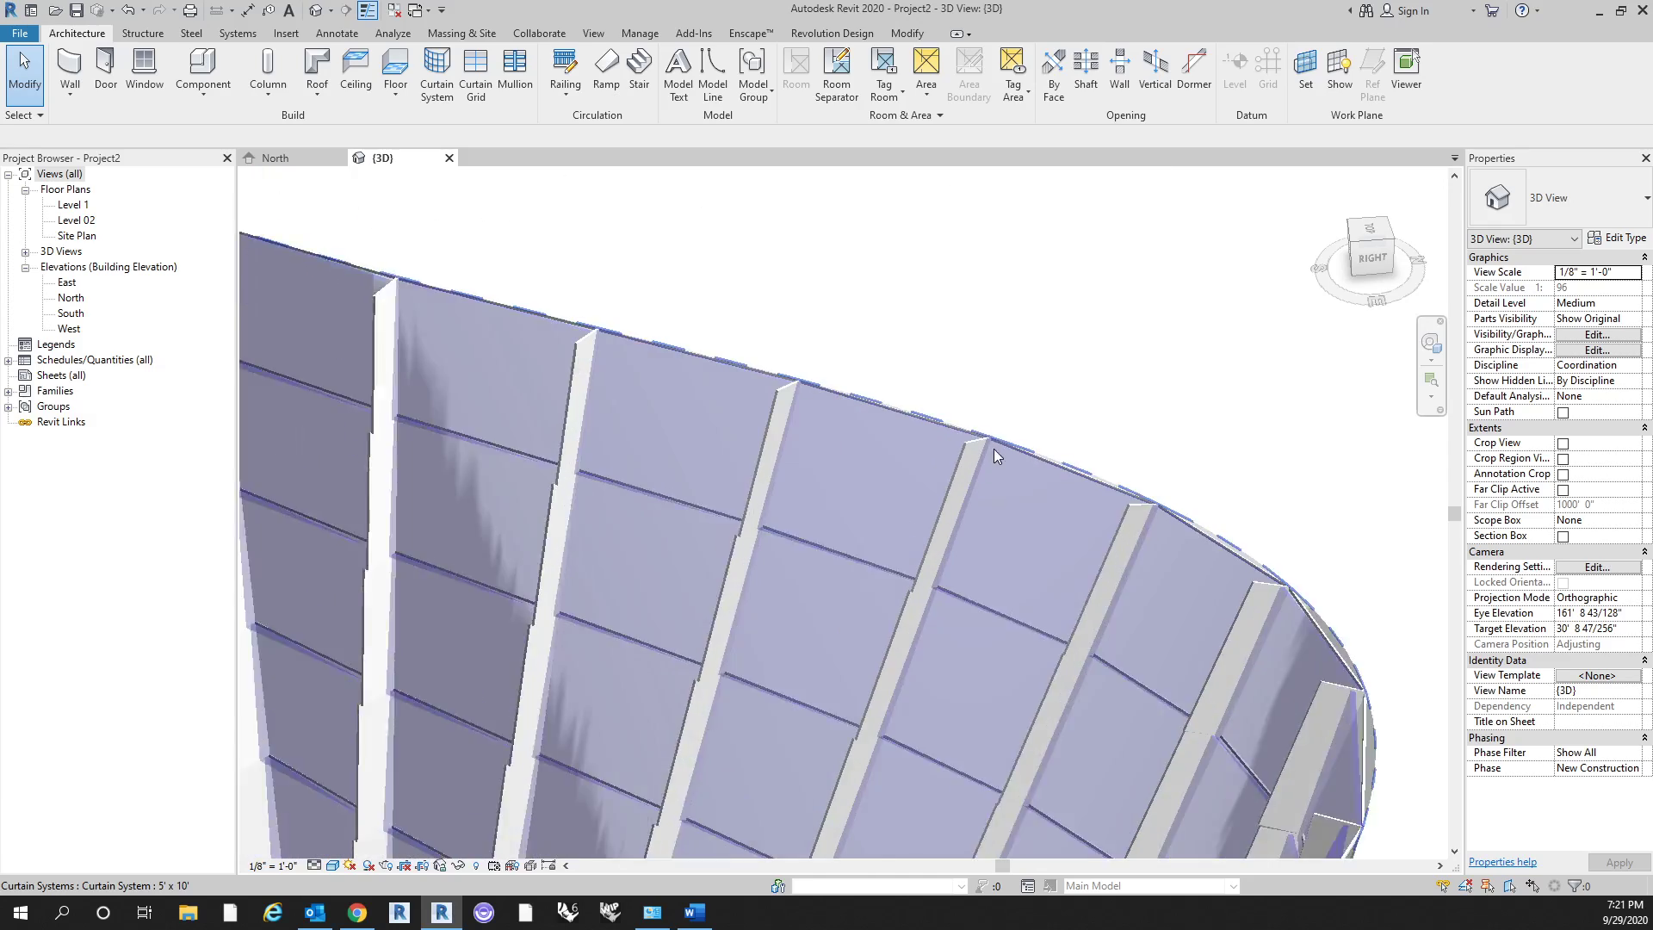
scroll(1036, 538, down, 4)
Examine the whole curtain surface from the front and above, checking the fins, panels and warped edge.
shift+middle_drag(1102, 369, 1108, 586)
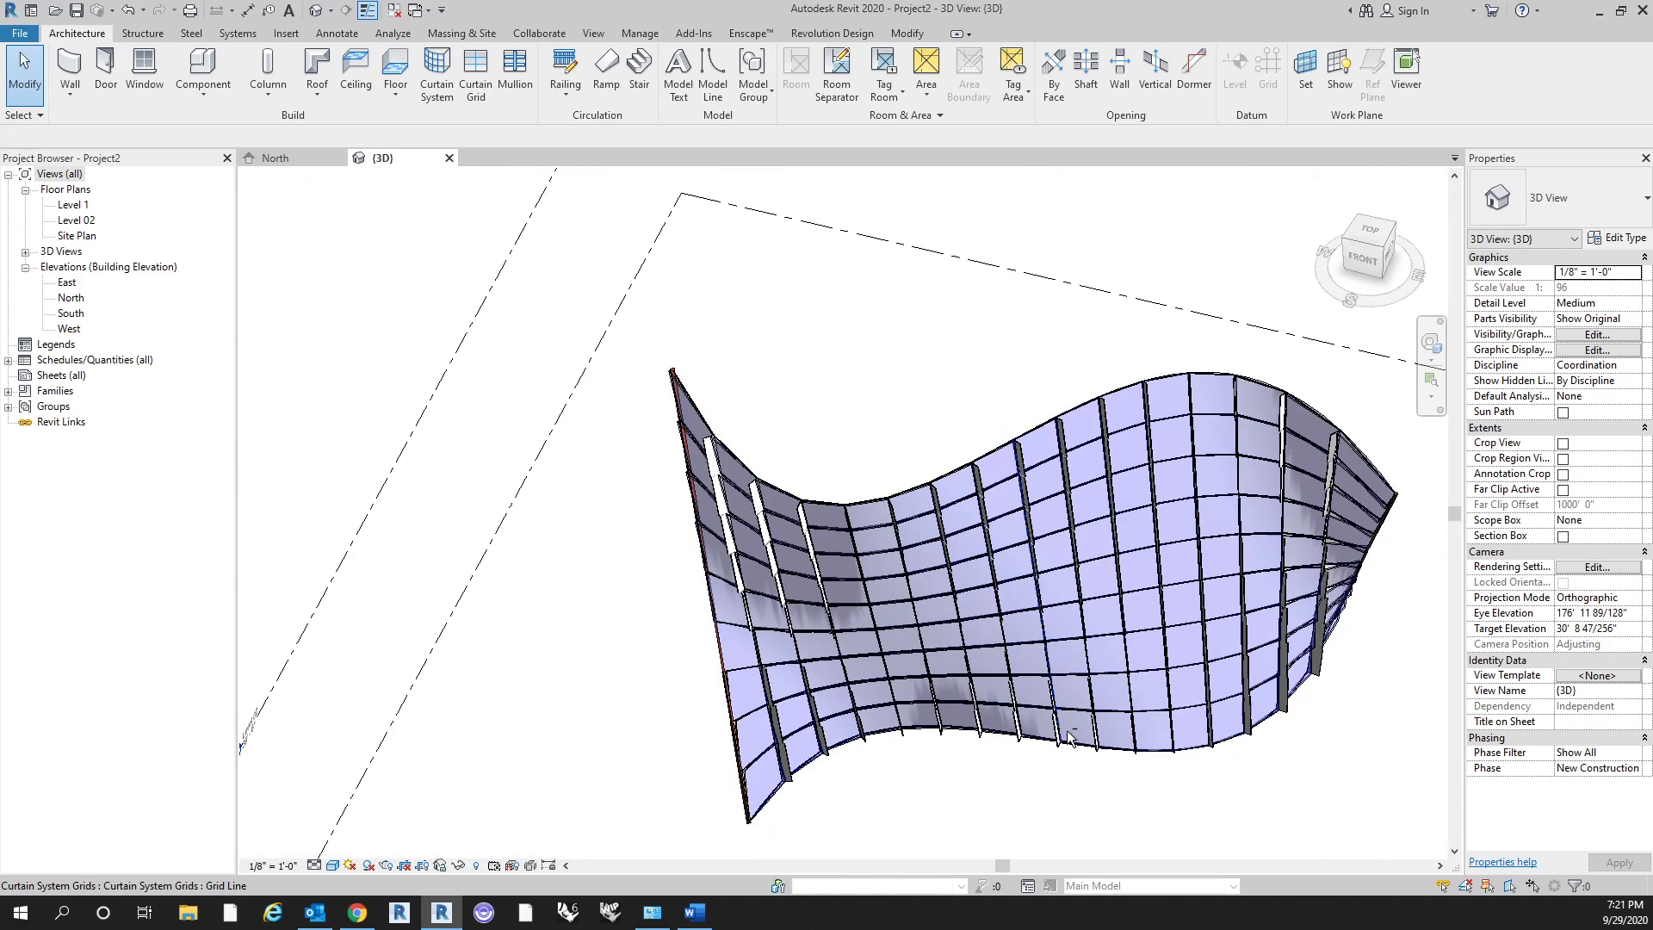
shift+middle_drag(1070, 737, 915, 779)
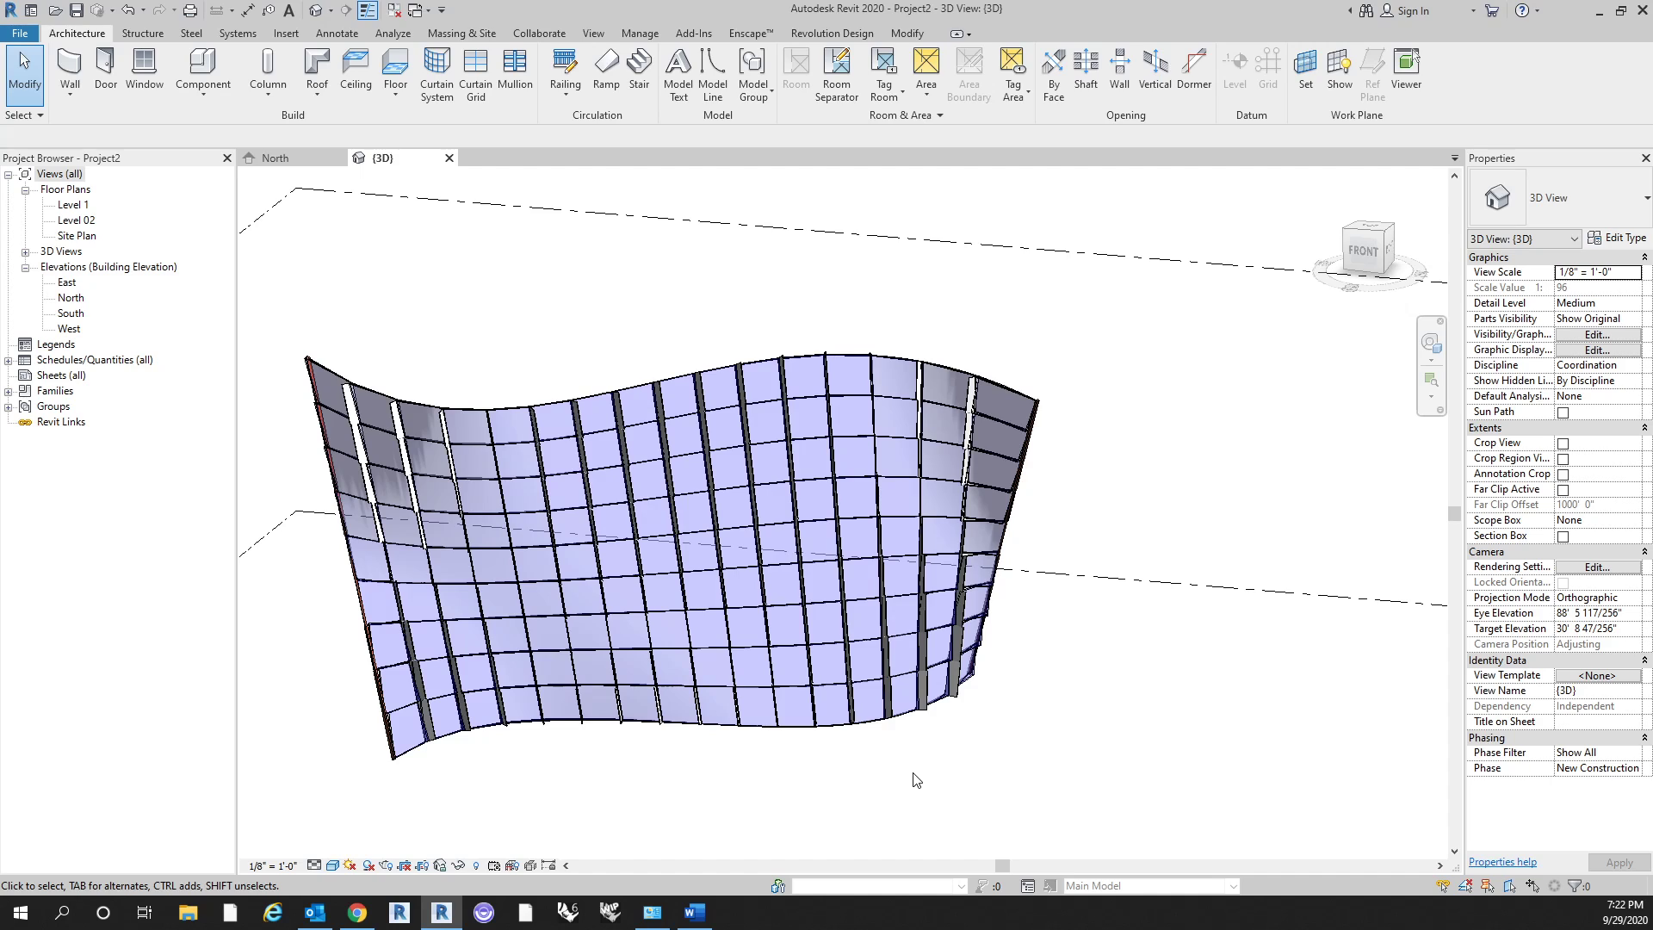
middle_drag(916, 779, 970, 764)
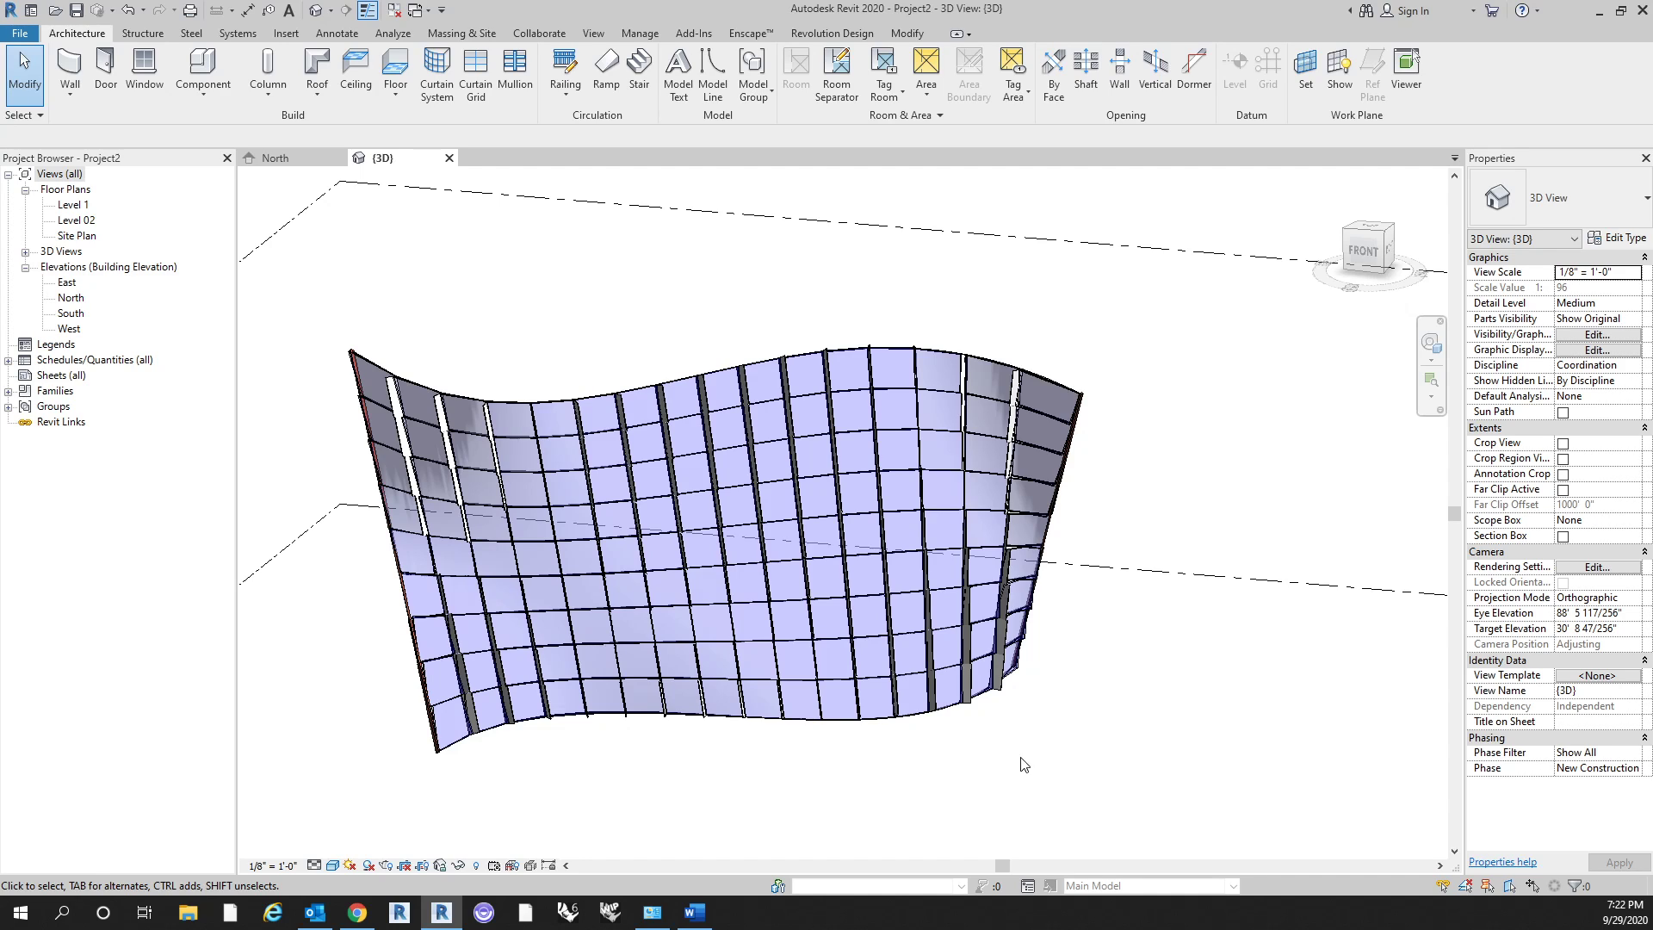
shift+middle_drag(1025, 766, 931, 720)
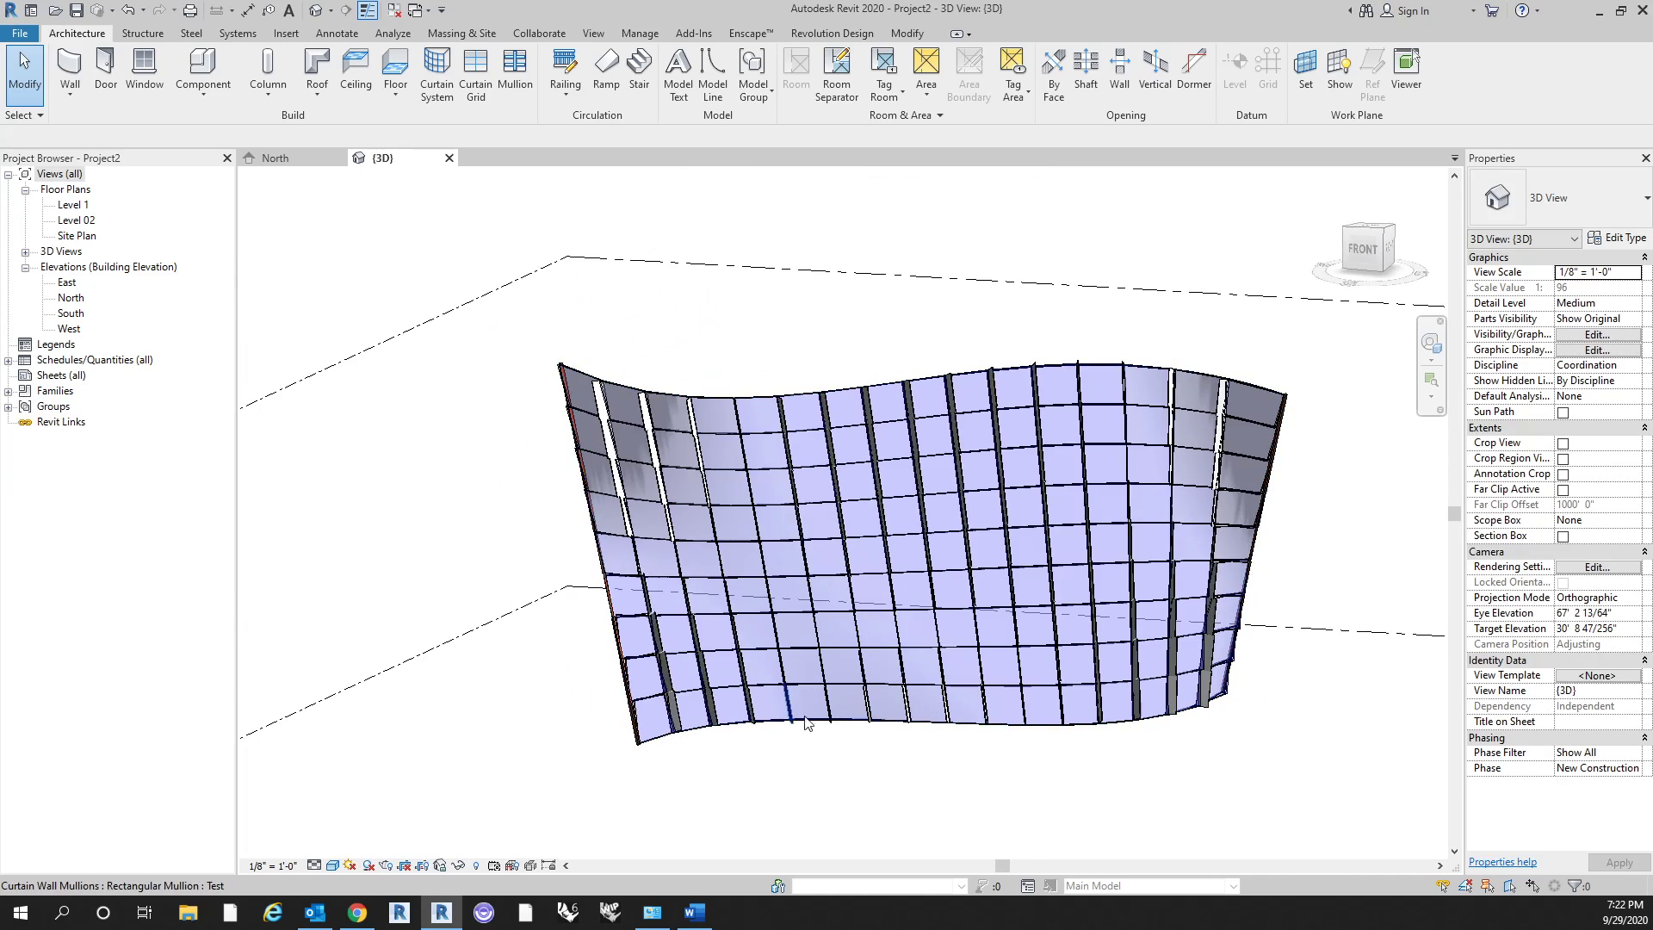
shift+middle_drag(1073, 727, 1140, 684)
scroll(1231, 515, up, 3)
shift+middle_drag(1257, 432, 1237, 476)
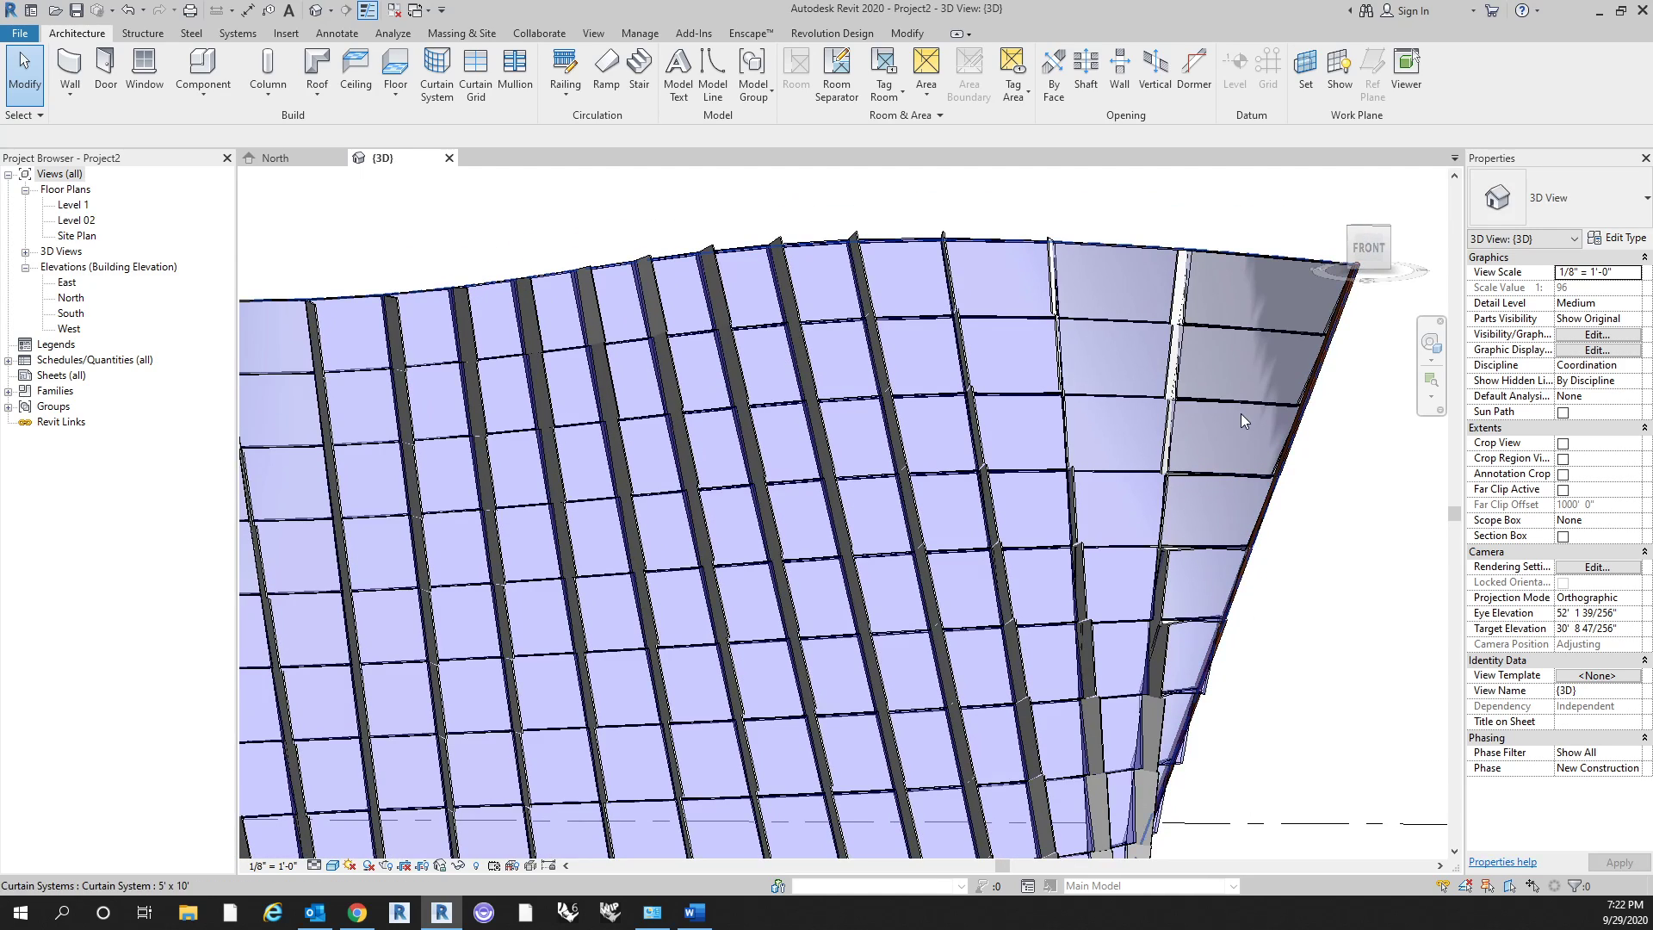
scroll(1221, 405, down, 5)
shift+middle_drag(1233, 606, 1150, 742)
scroll(1058, 641, up, 4)
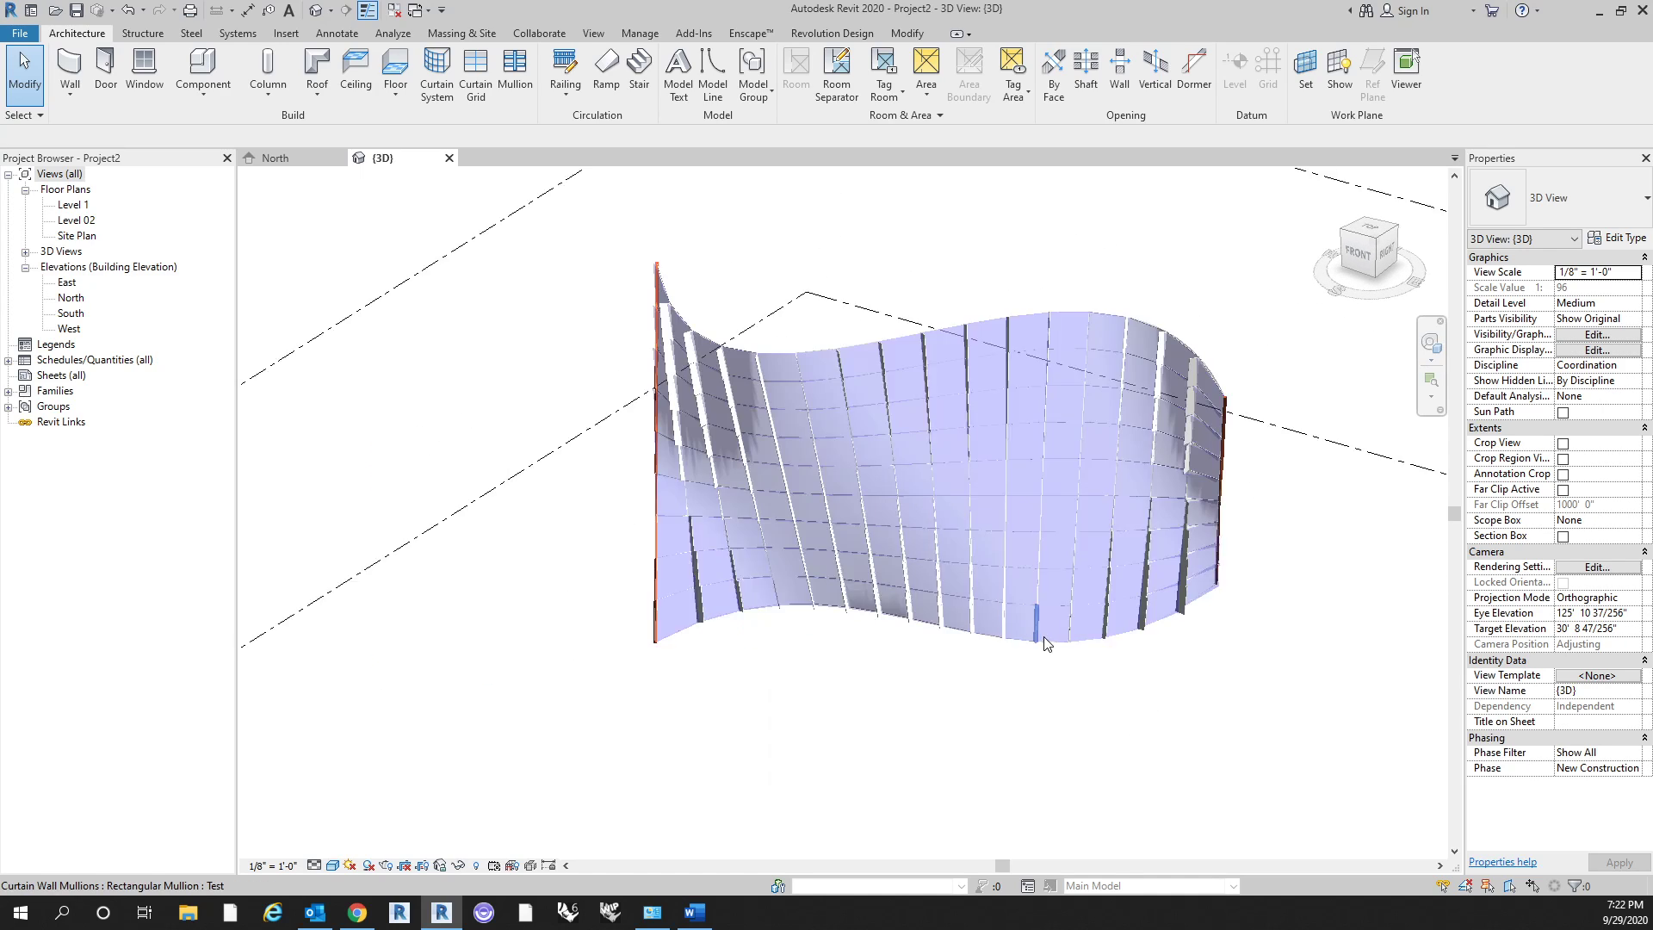
shift+middle_drag(814, 766, 925, 708)
scroll(877, 758, down, 4)
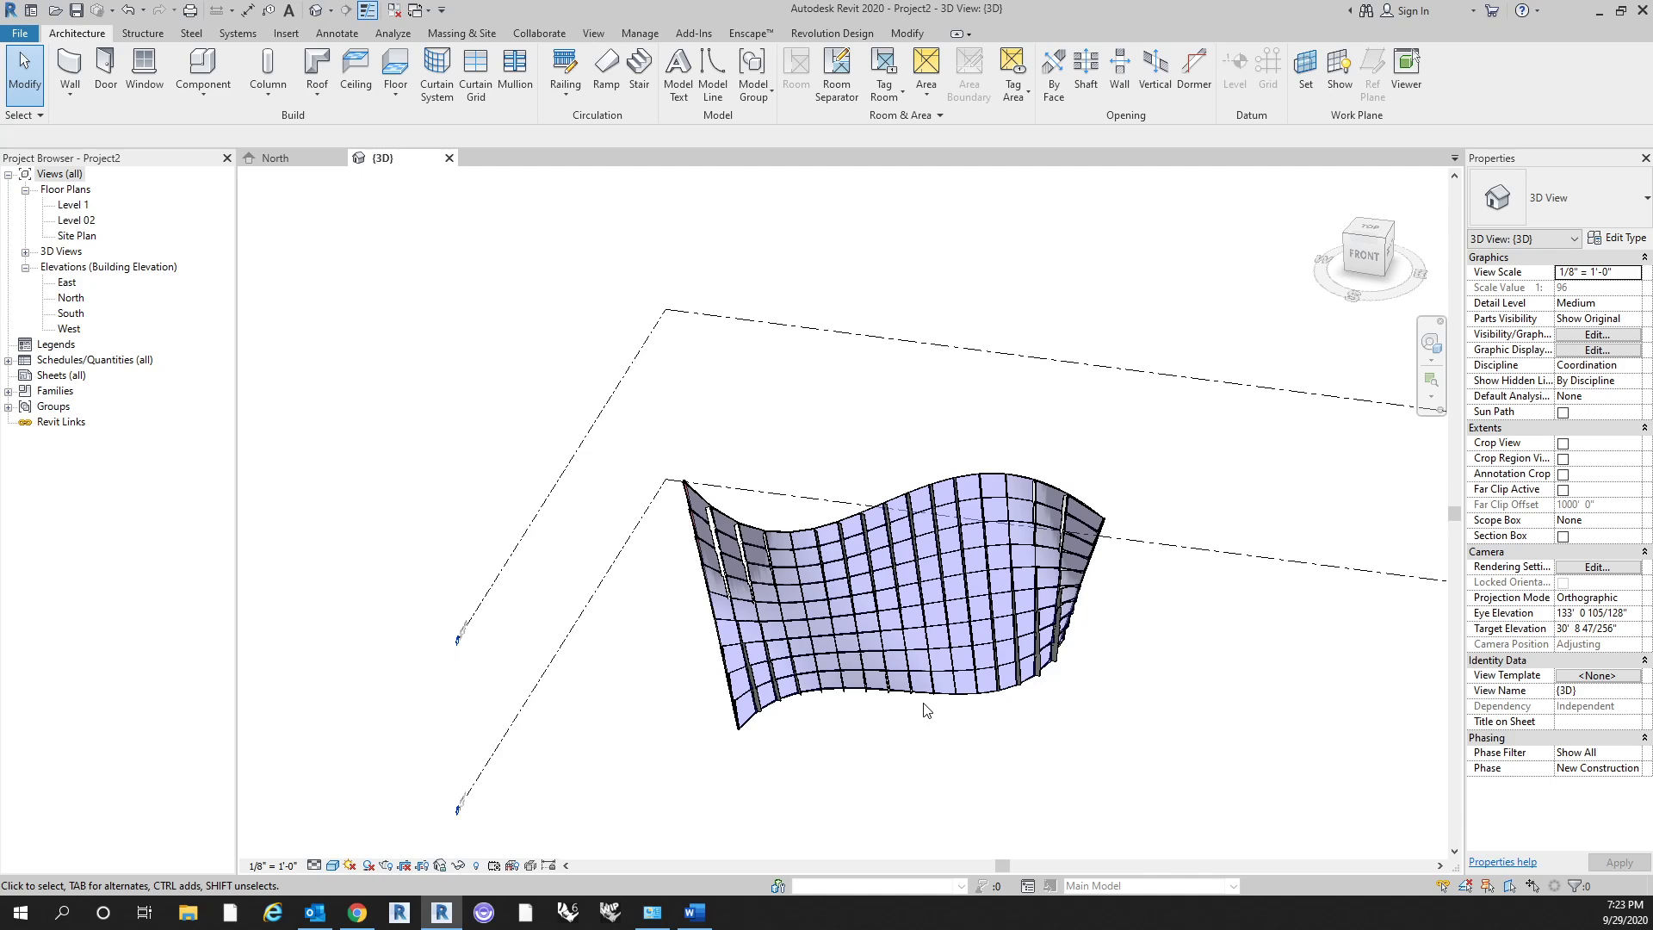
middle_drag(954, 755, 990, 721)
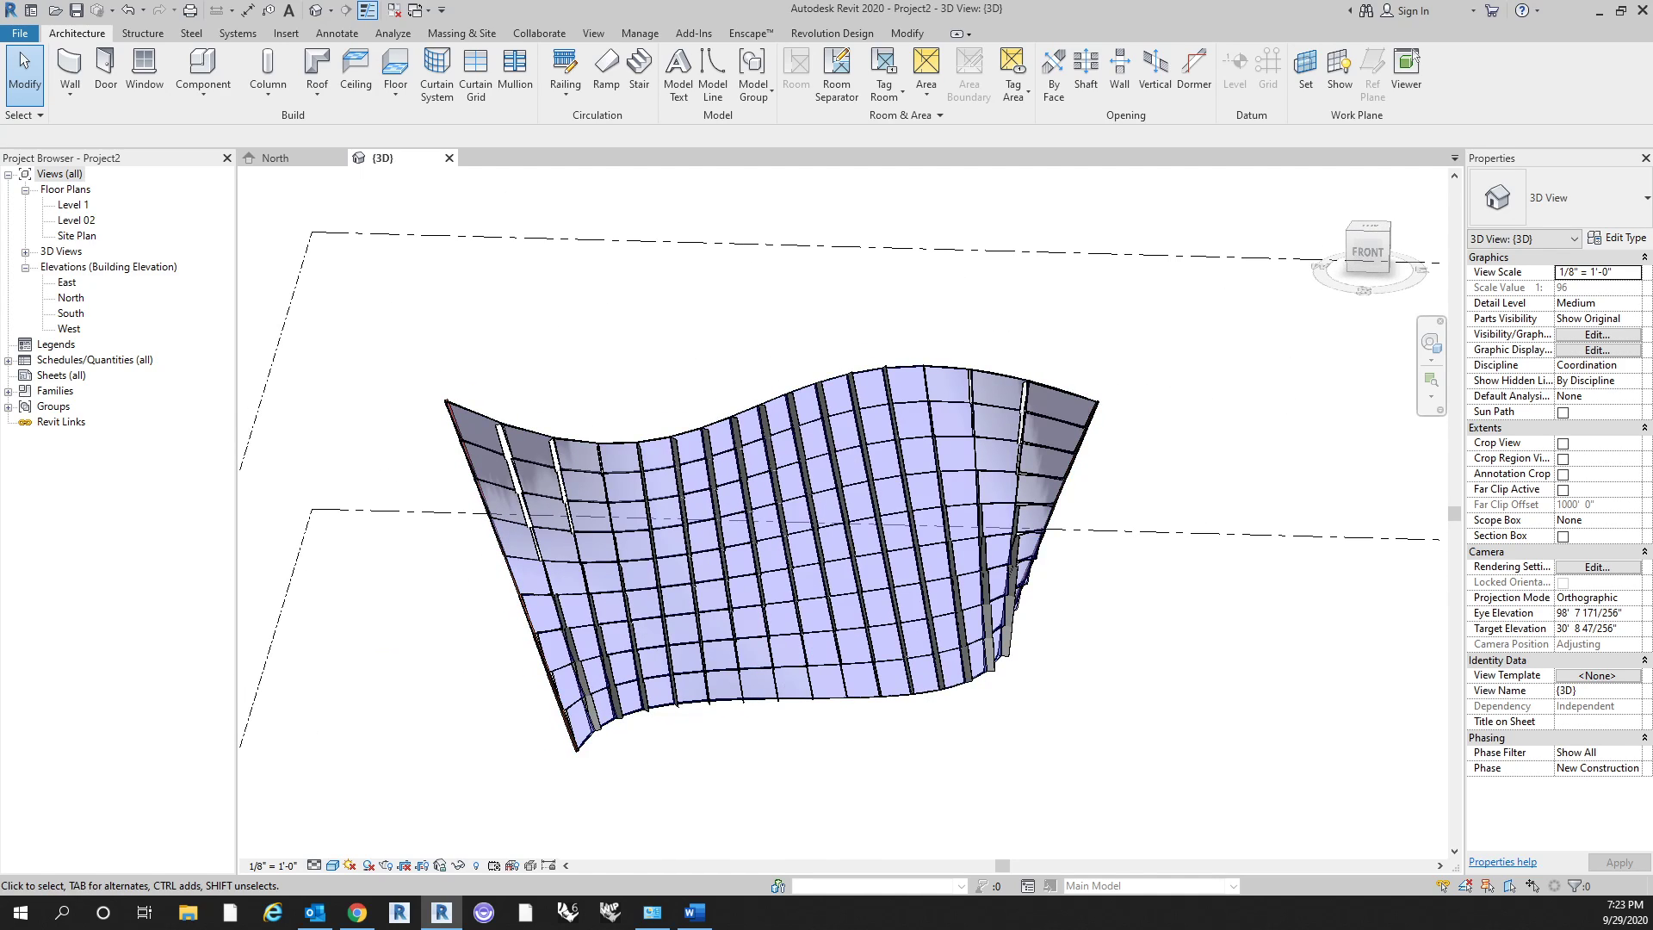